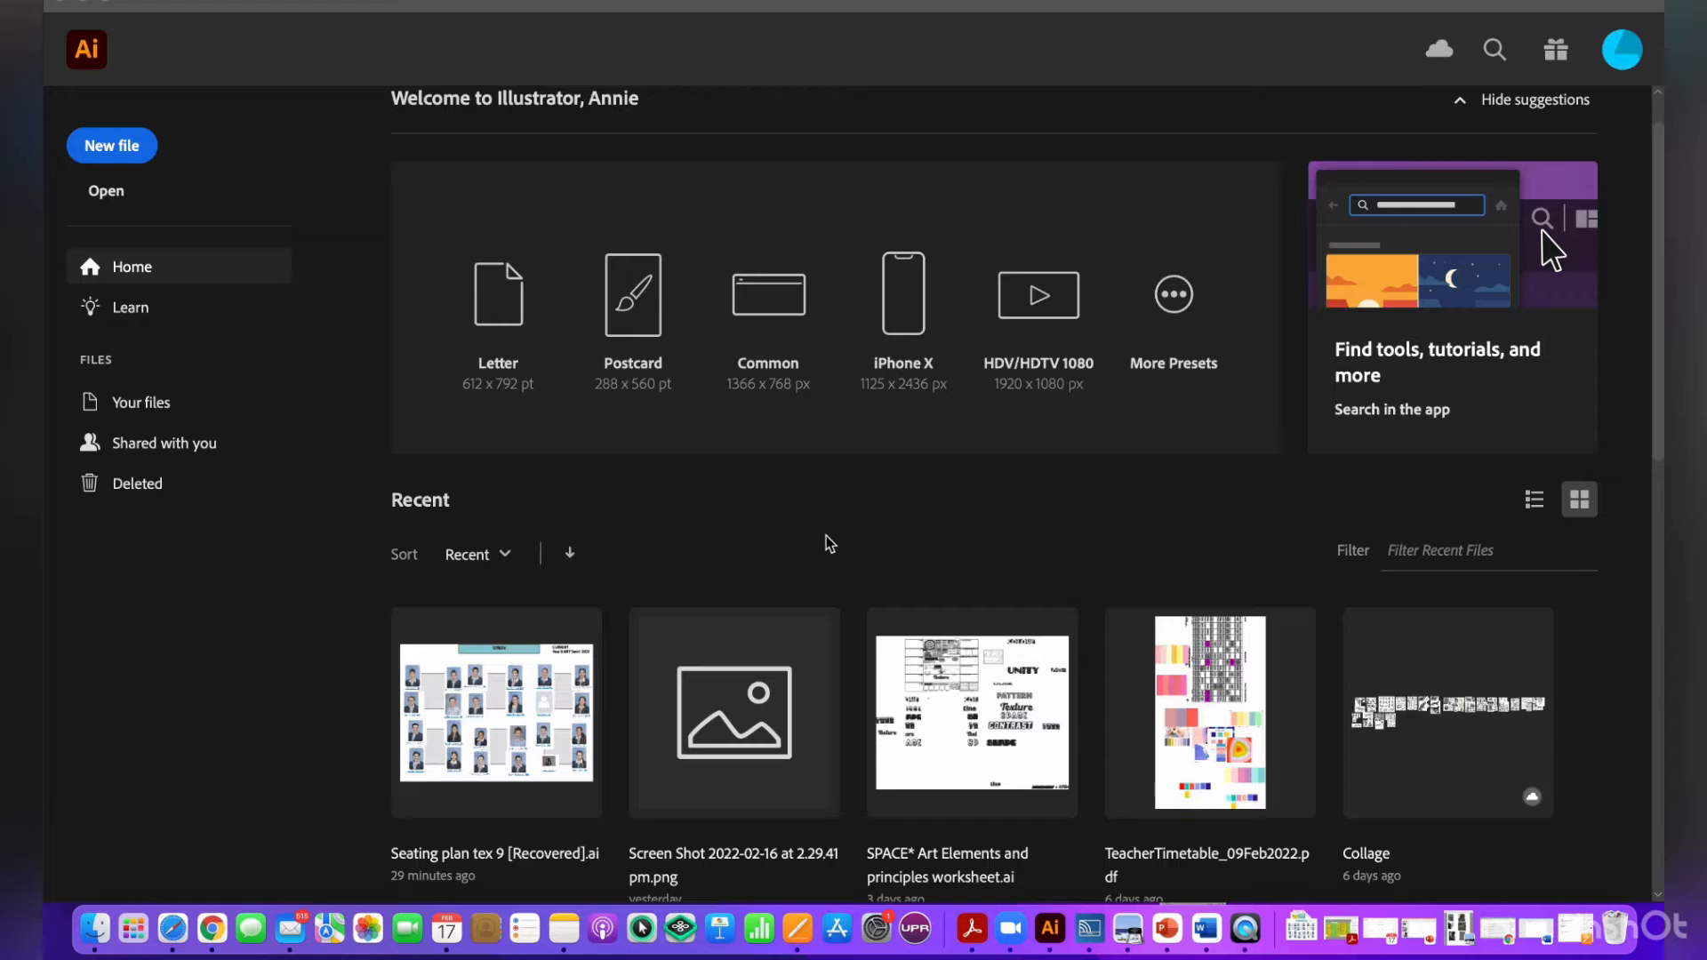
- Create a new portrait print document measuring 21 × 29.7 cm, with centimeters as the unit and CMYK color mode
{"action": "left_click", "coordinate": [127, 153]}
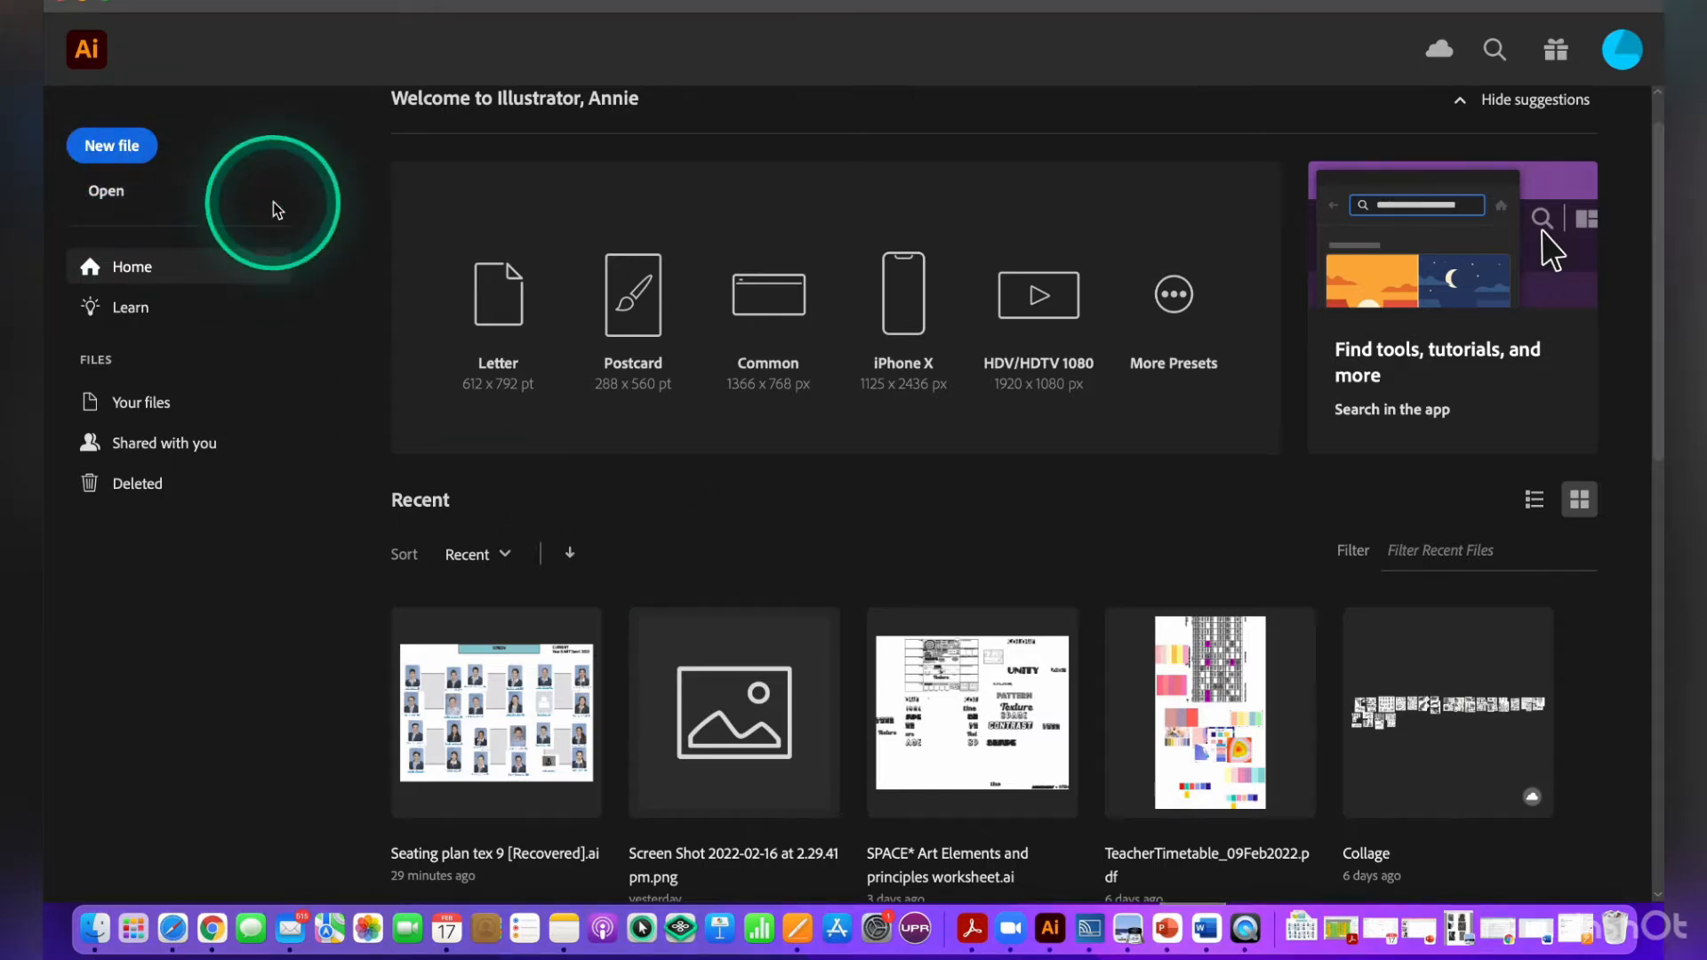
{"action": "left_click", "coordinate": [114, 146]}
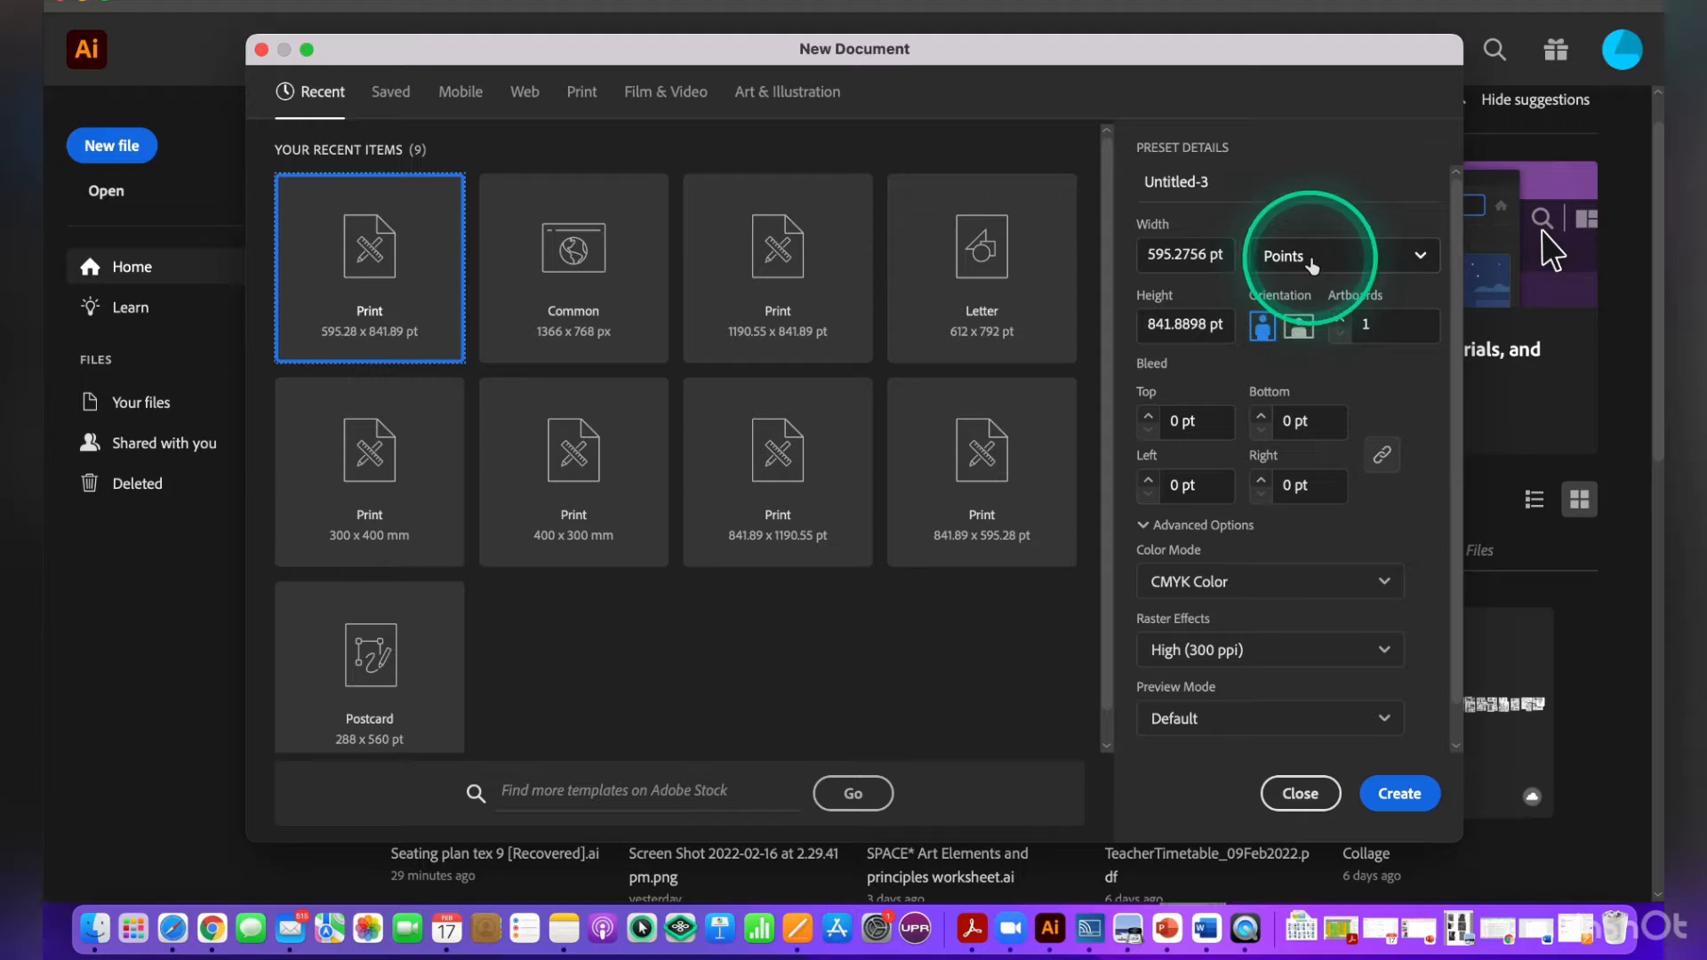
{"action": "left_click", "coordinate": [1309, 269]}
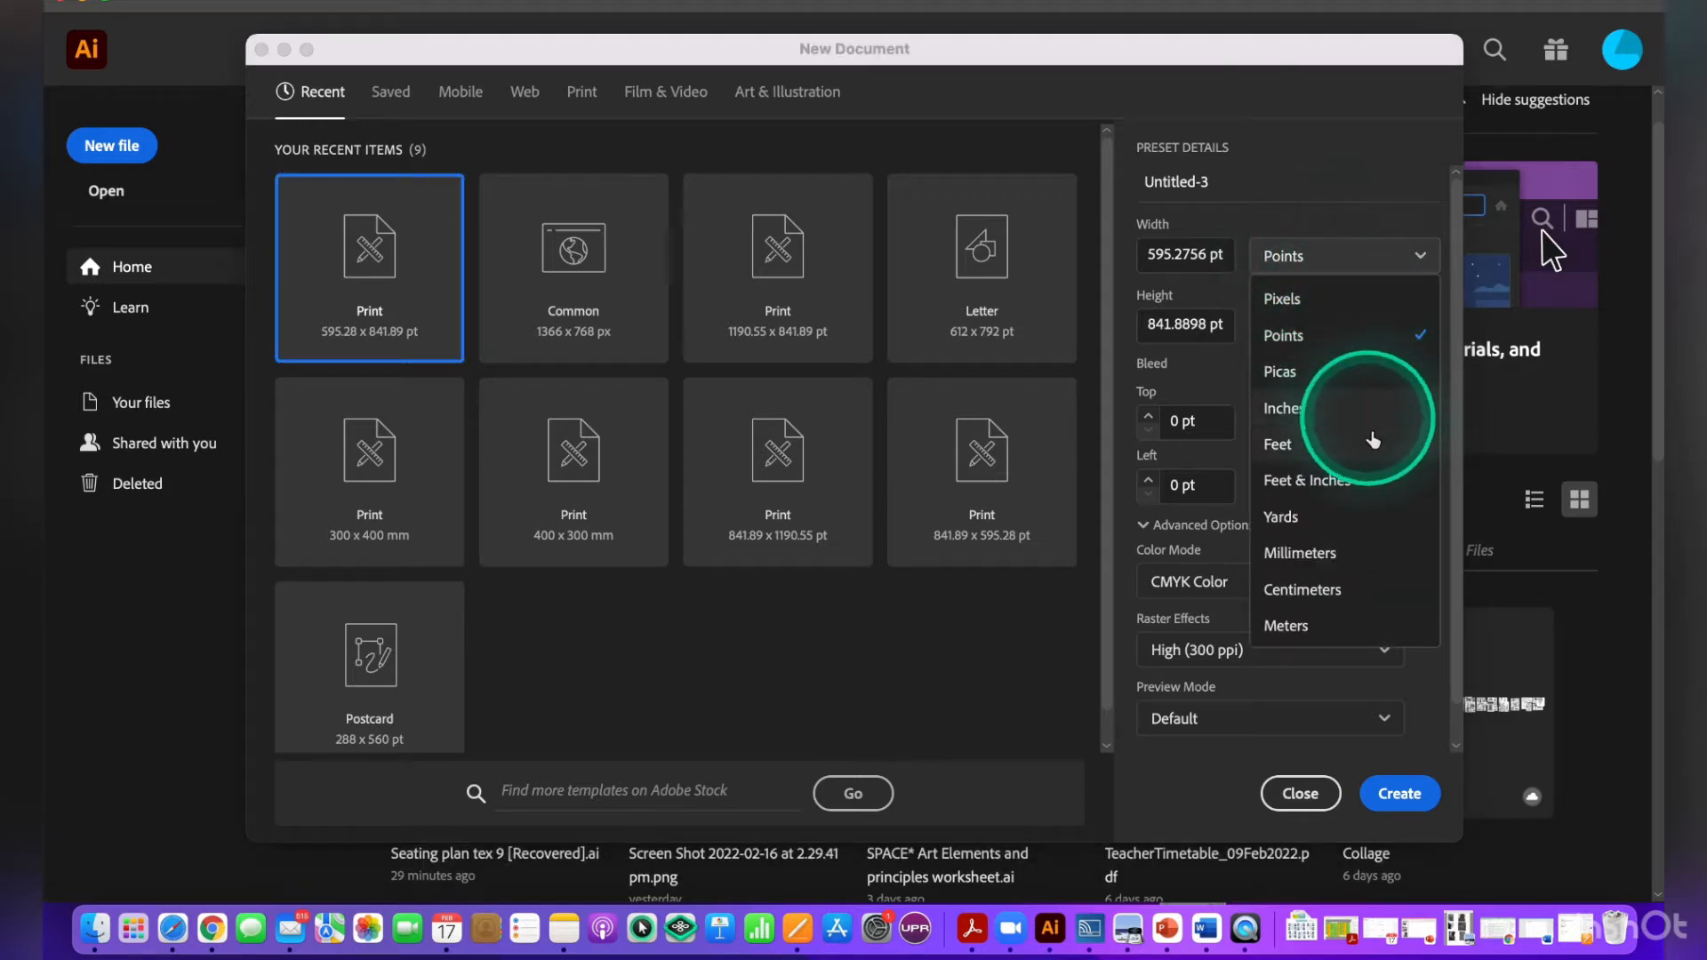
{"action": "left_click", "coordinate": [1367, 608]}
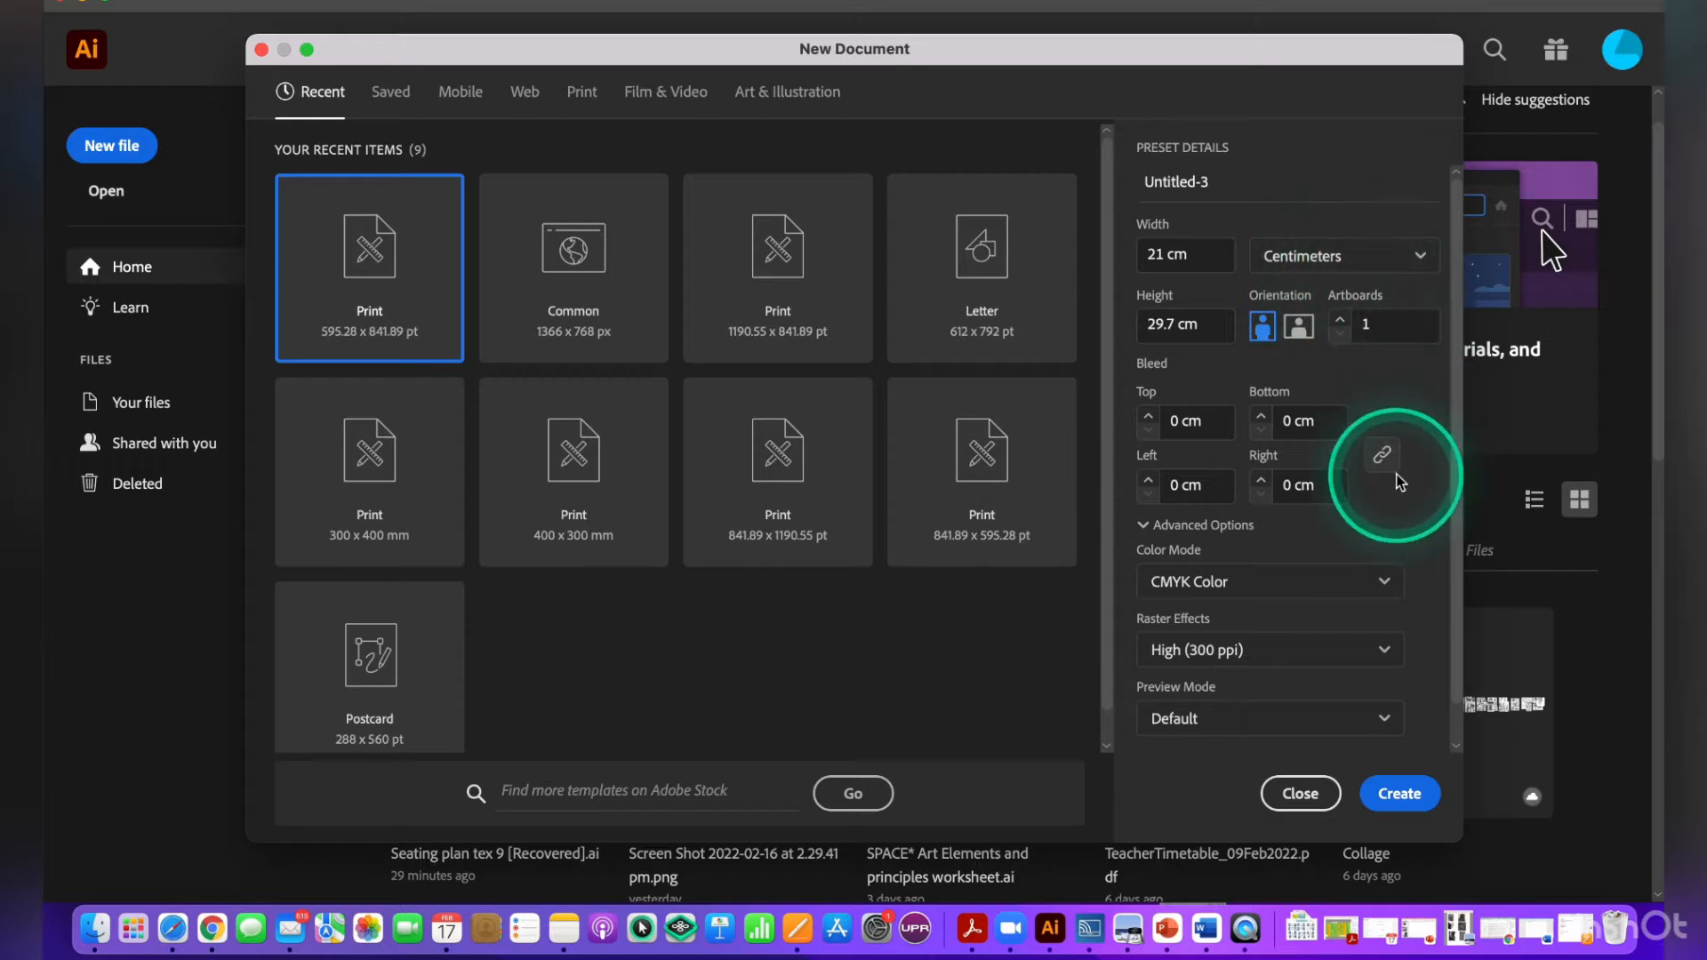
{"action": "left_click", "coordinate": [1416, 796]}
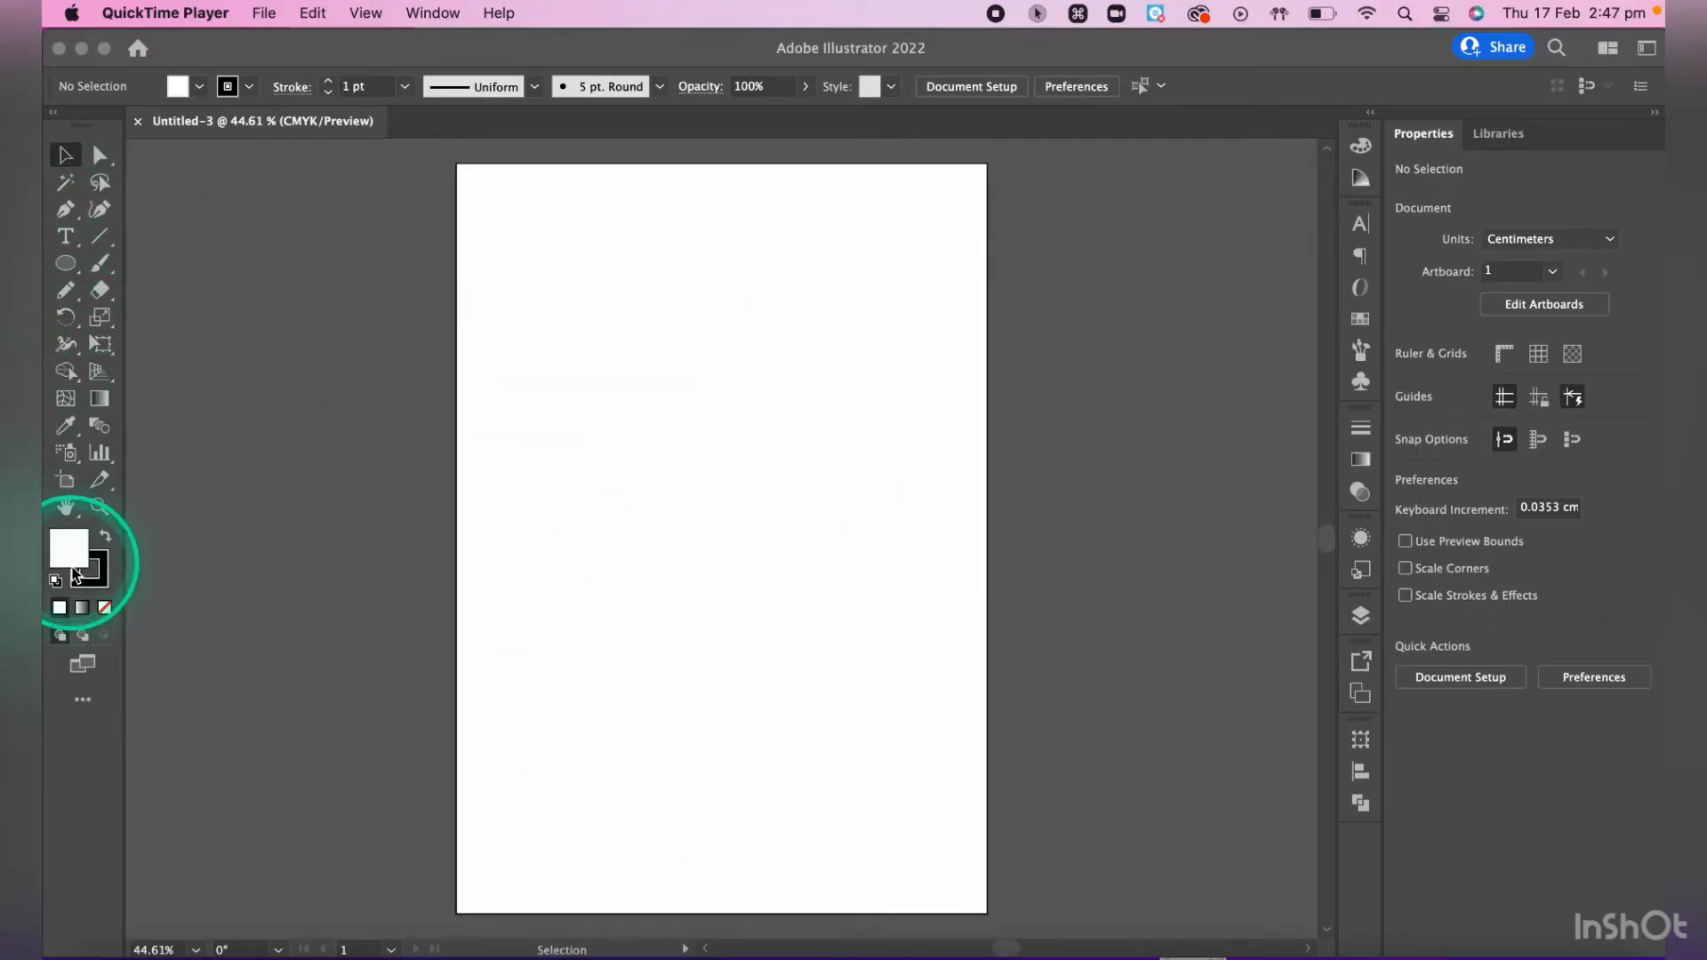
- Detach the toolbar from its dock so that it floats beside the artboard
{"action": "left_click", "coordinate": [434, 13]}
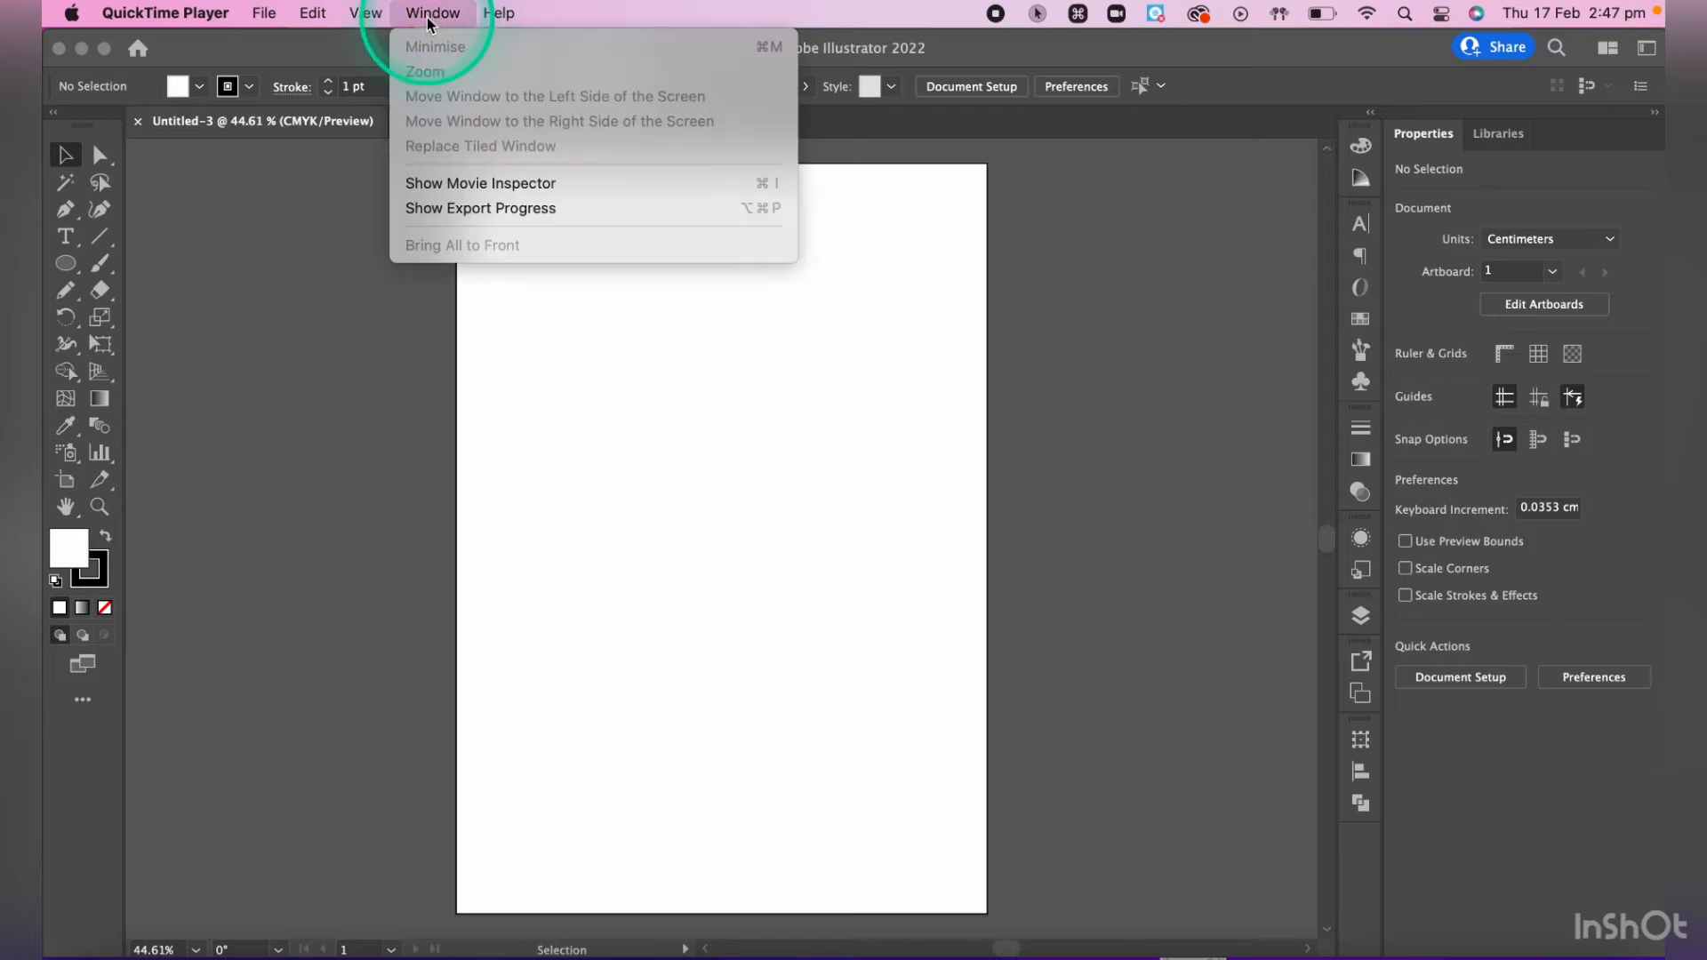
{"action": "left_click", "coordinate": [401, 49]}
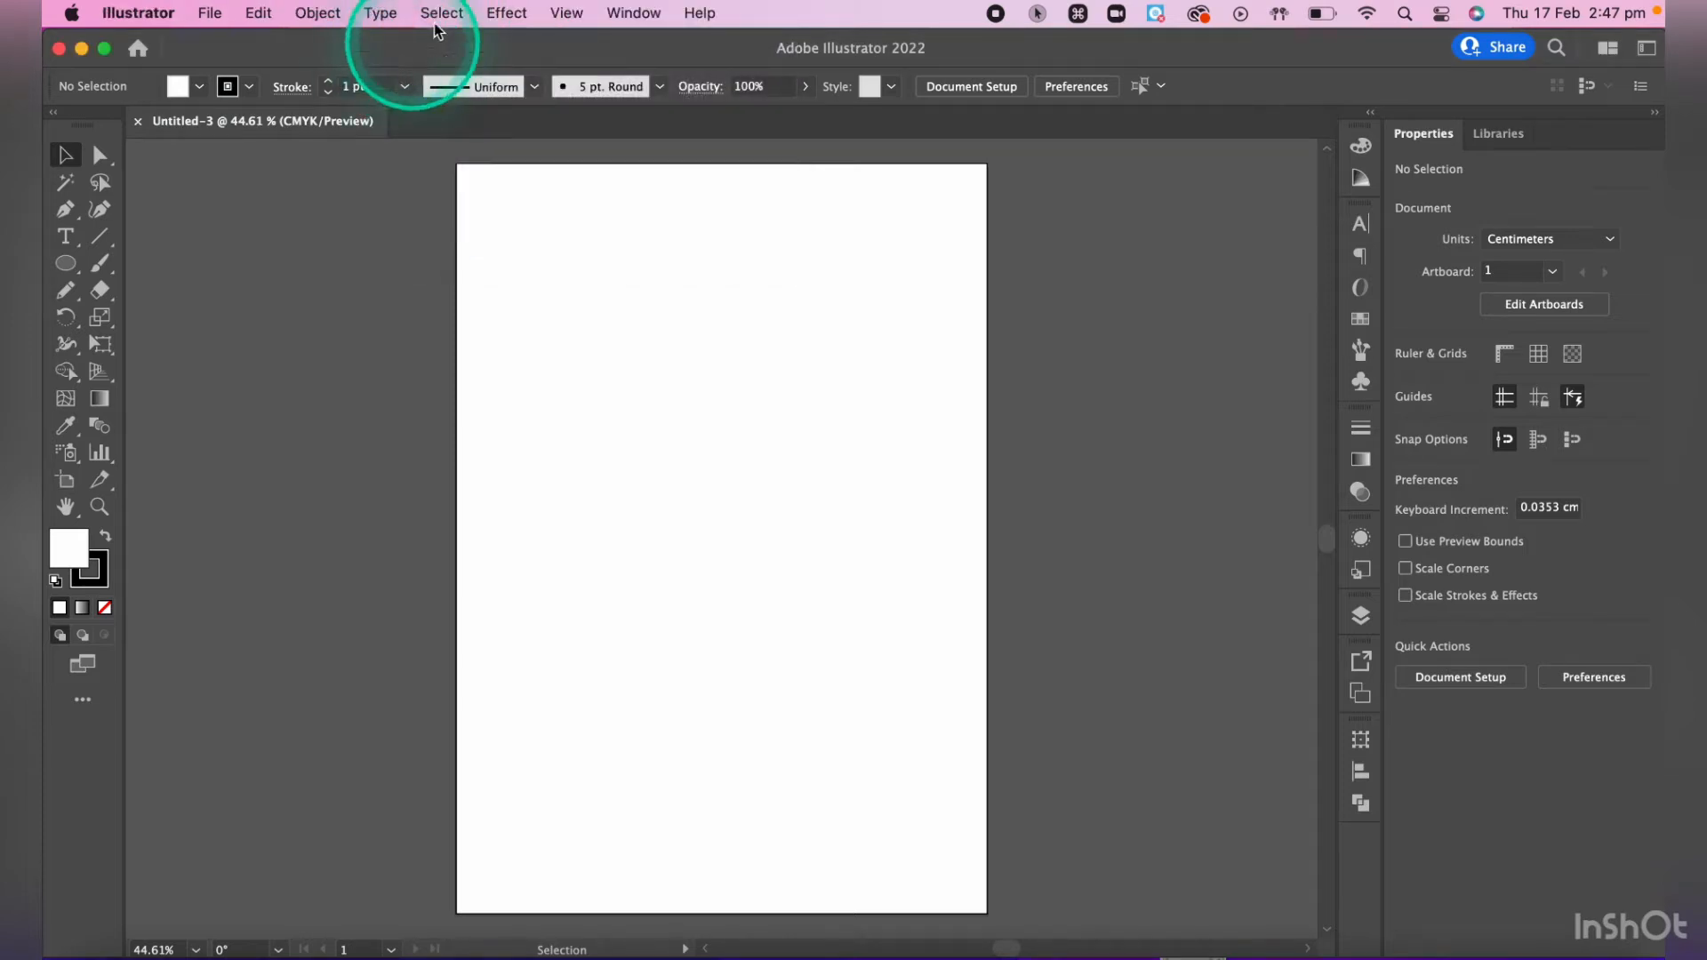
{"action": "left_click", "coordinate": [633, 14]}
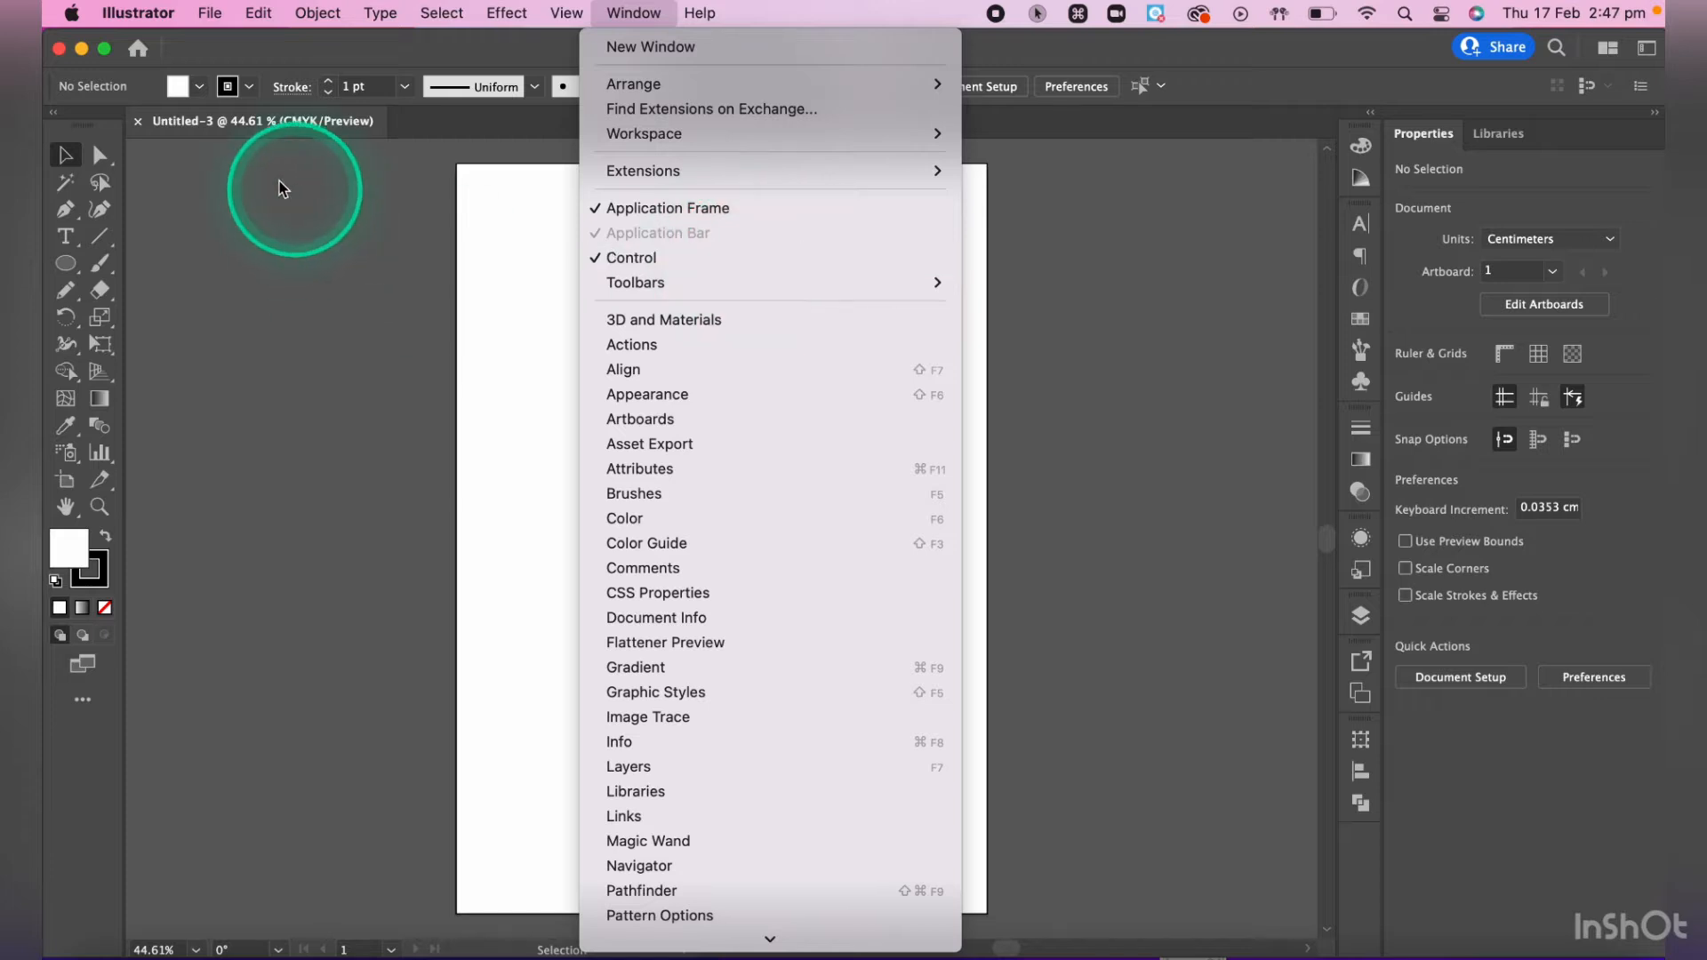
{"action": "left_click", "coordinate": [113, 119]}
{"action": "mouse_move", "coordinate": [114, 120]}
{"action": "left_mouse_down"}
{"action": "mouse_move", "coordinate": [214, 125]}
{"action": "mouse_move", "coordinate": [114, 111]}
{"action": "left_mouse_up"}
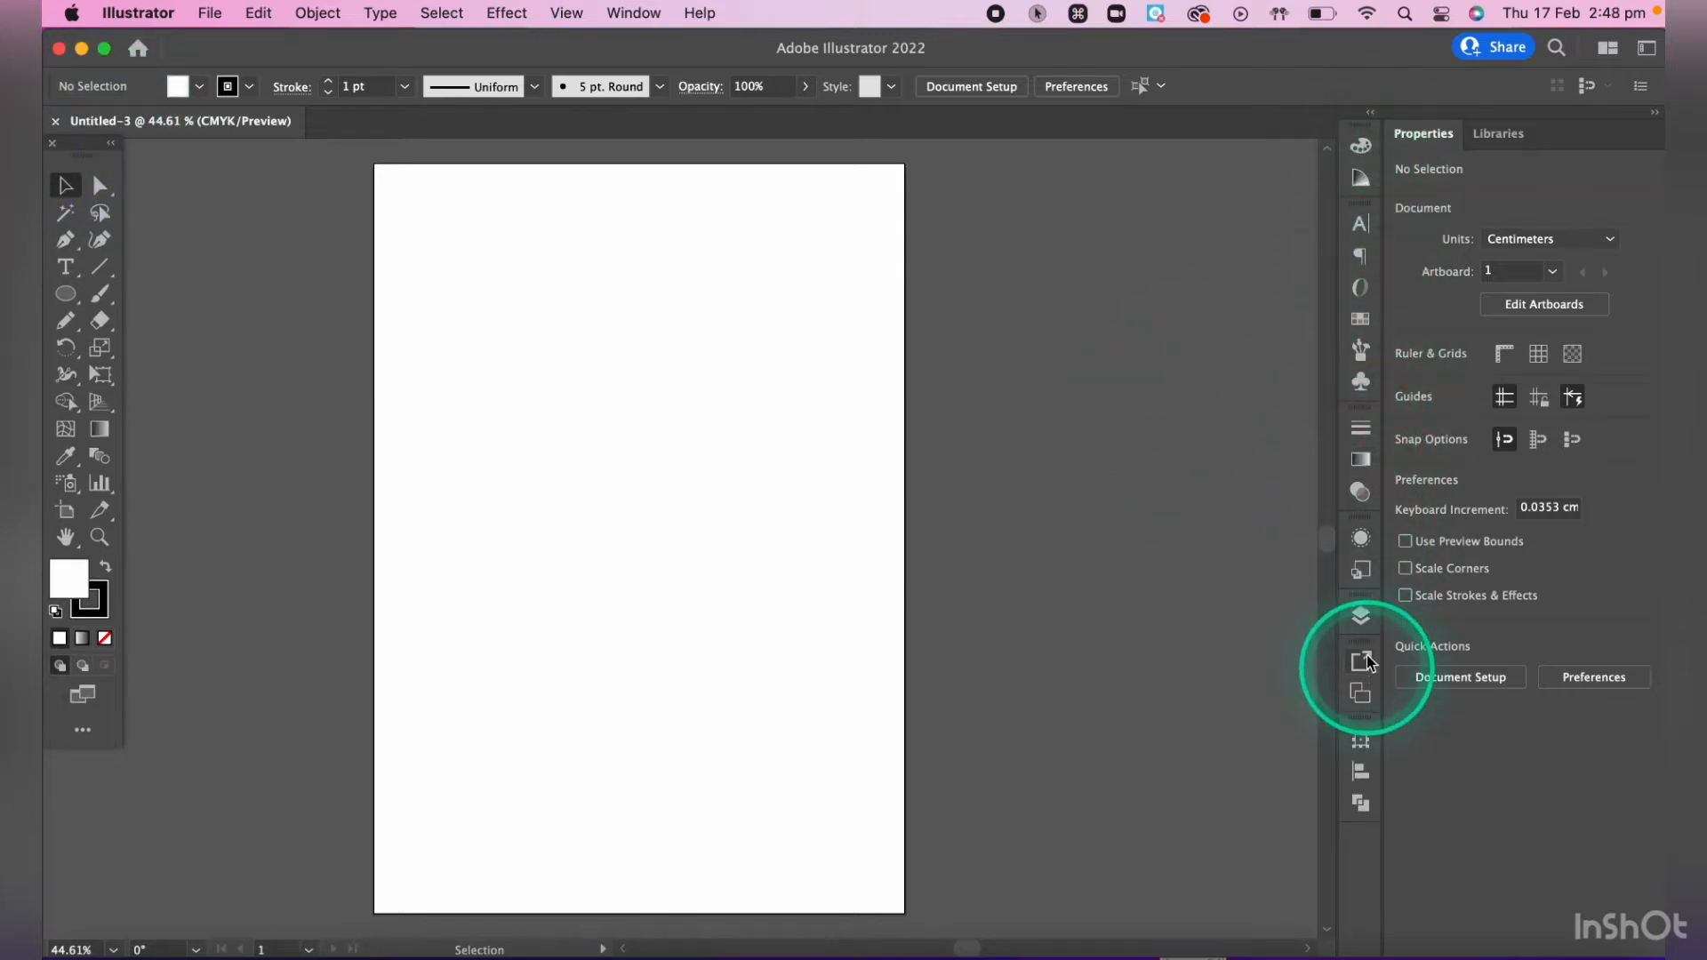
- Examine the Color and Gradient panels, collapse them again, and look through the list of available panels
{"action": "left_click", "coordinate": [1363, 149]}
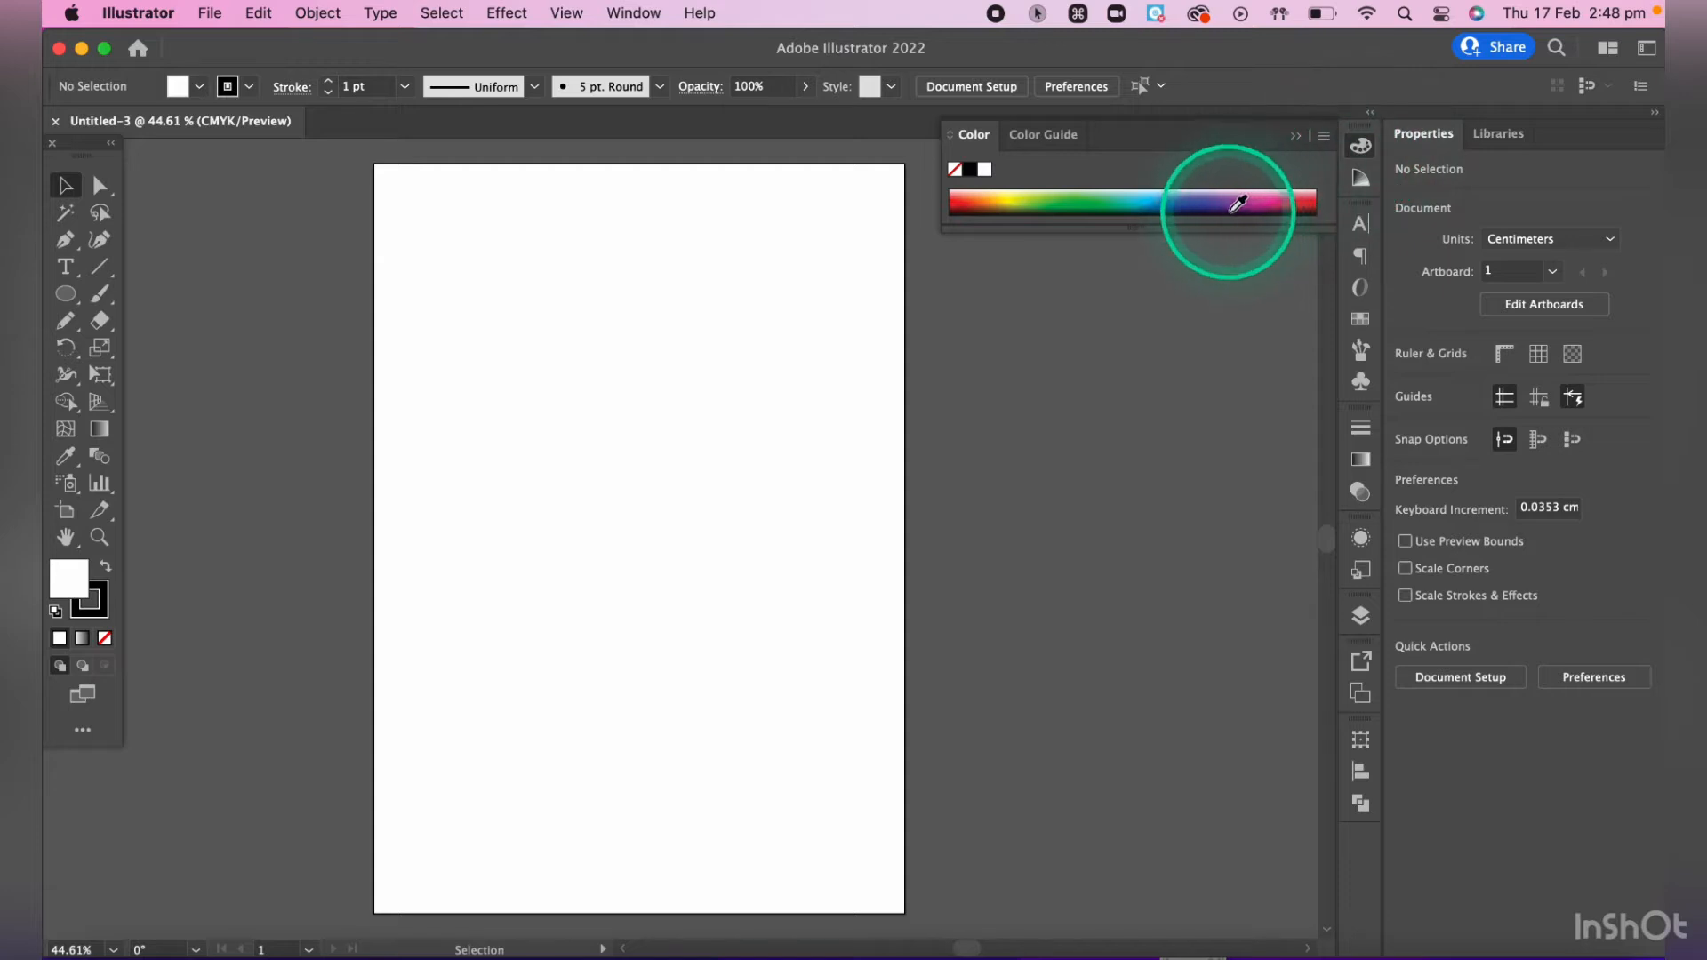
{"action": "left_click", "coordinate": [1360, 147]}
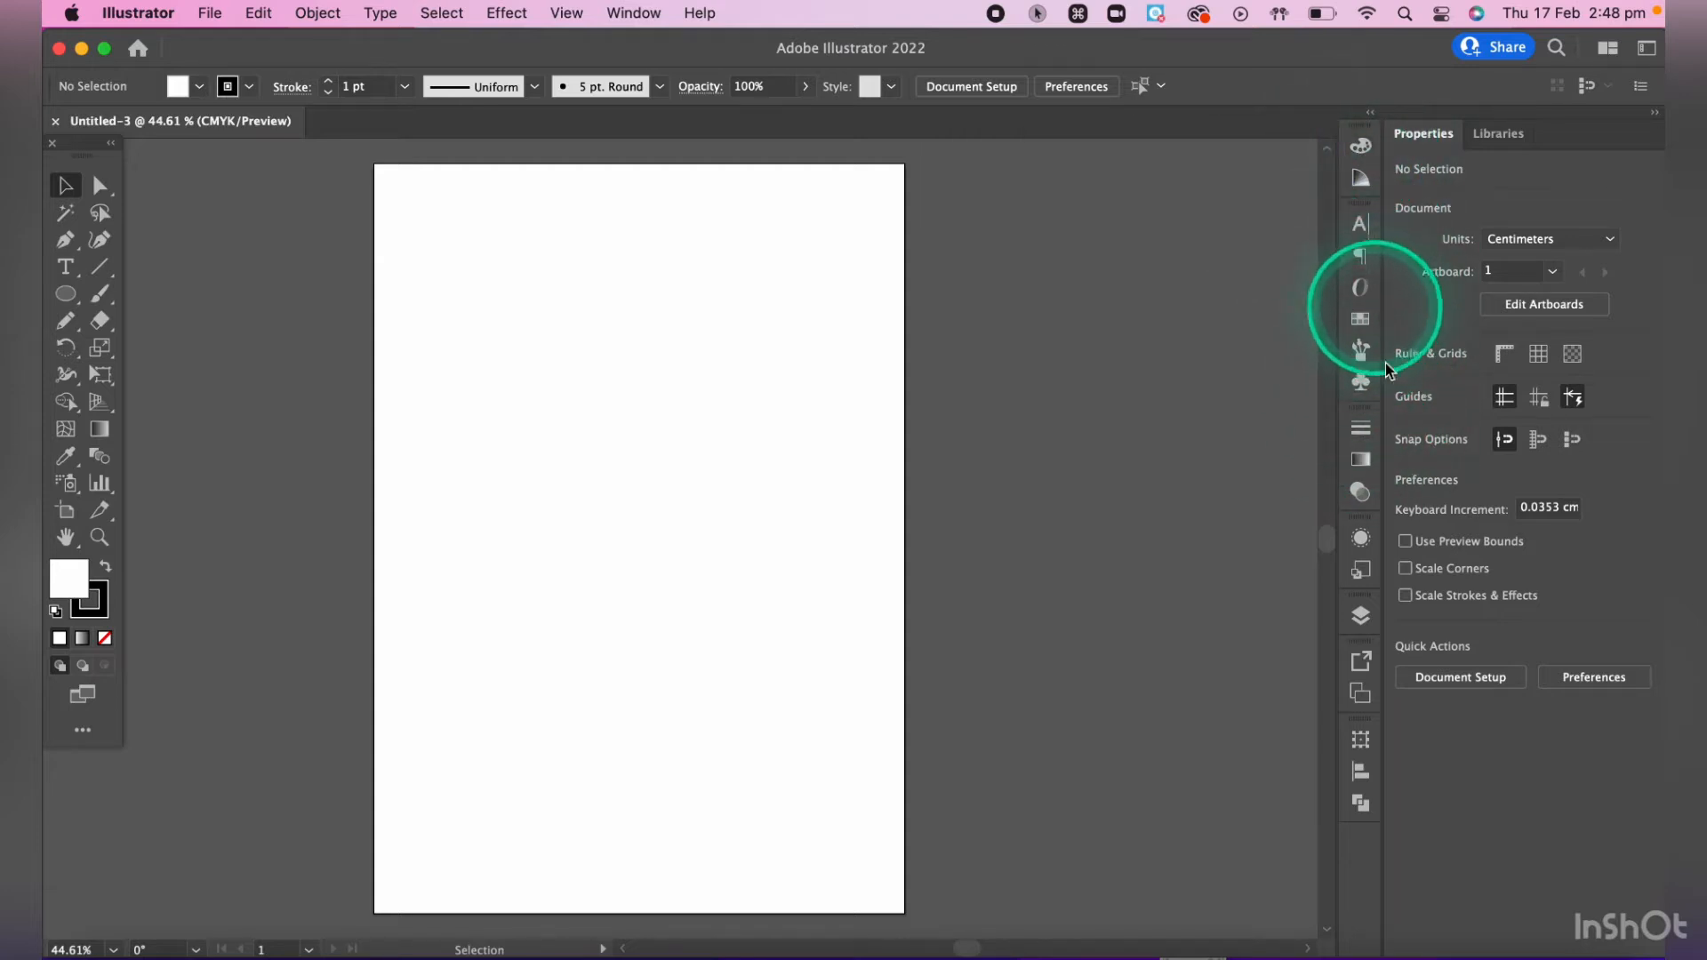
{"action": "left_click", "coordinate": [1360, 459]}
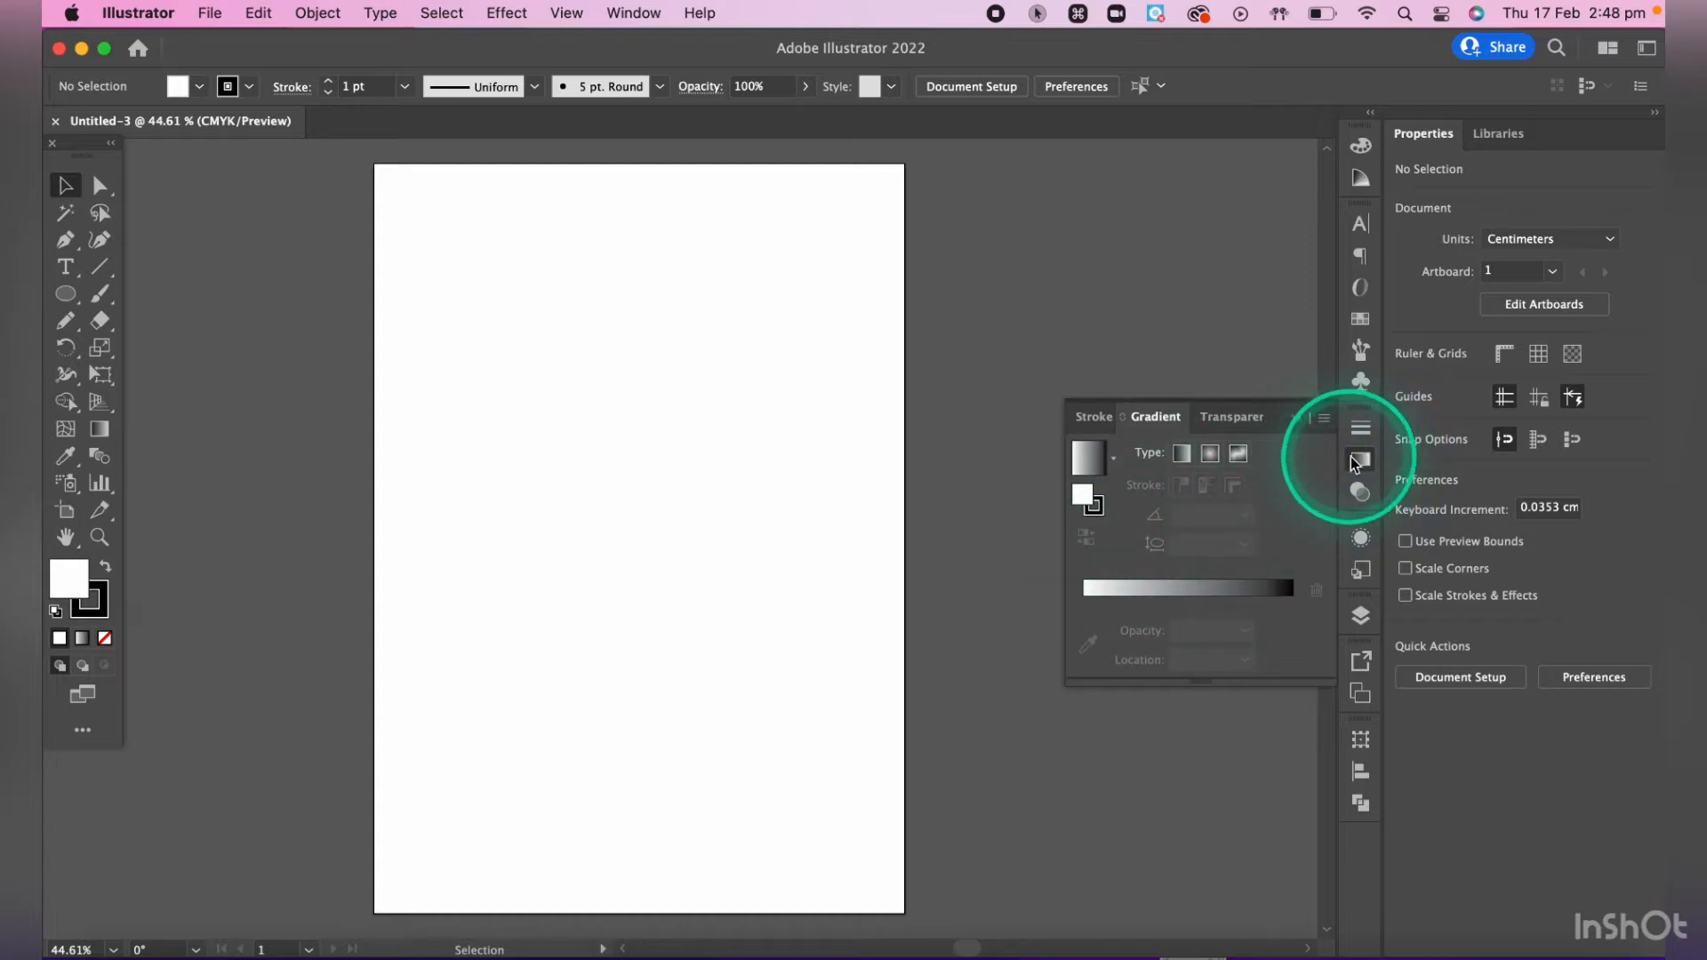
{"action": "left_click", "coordinate": [1360, 459]}
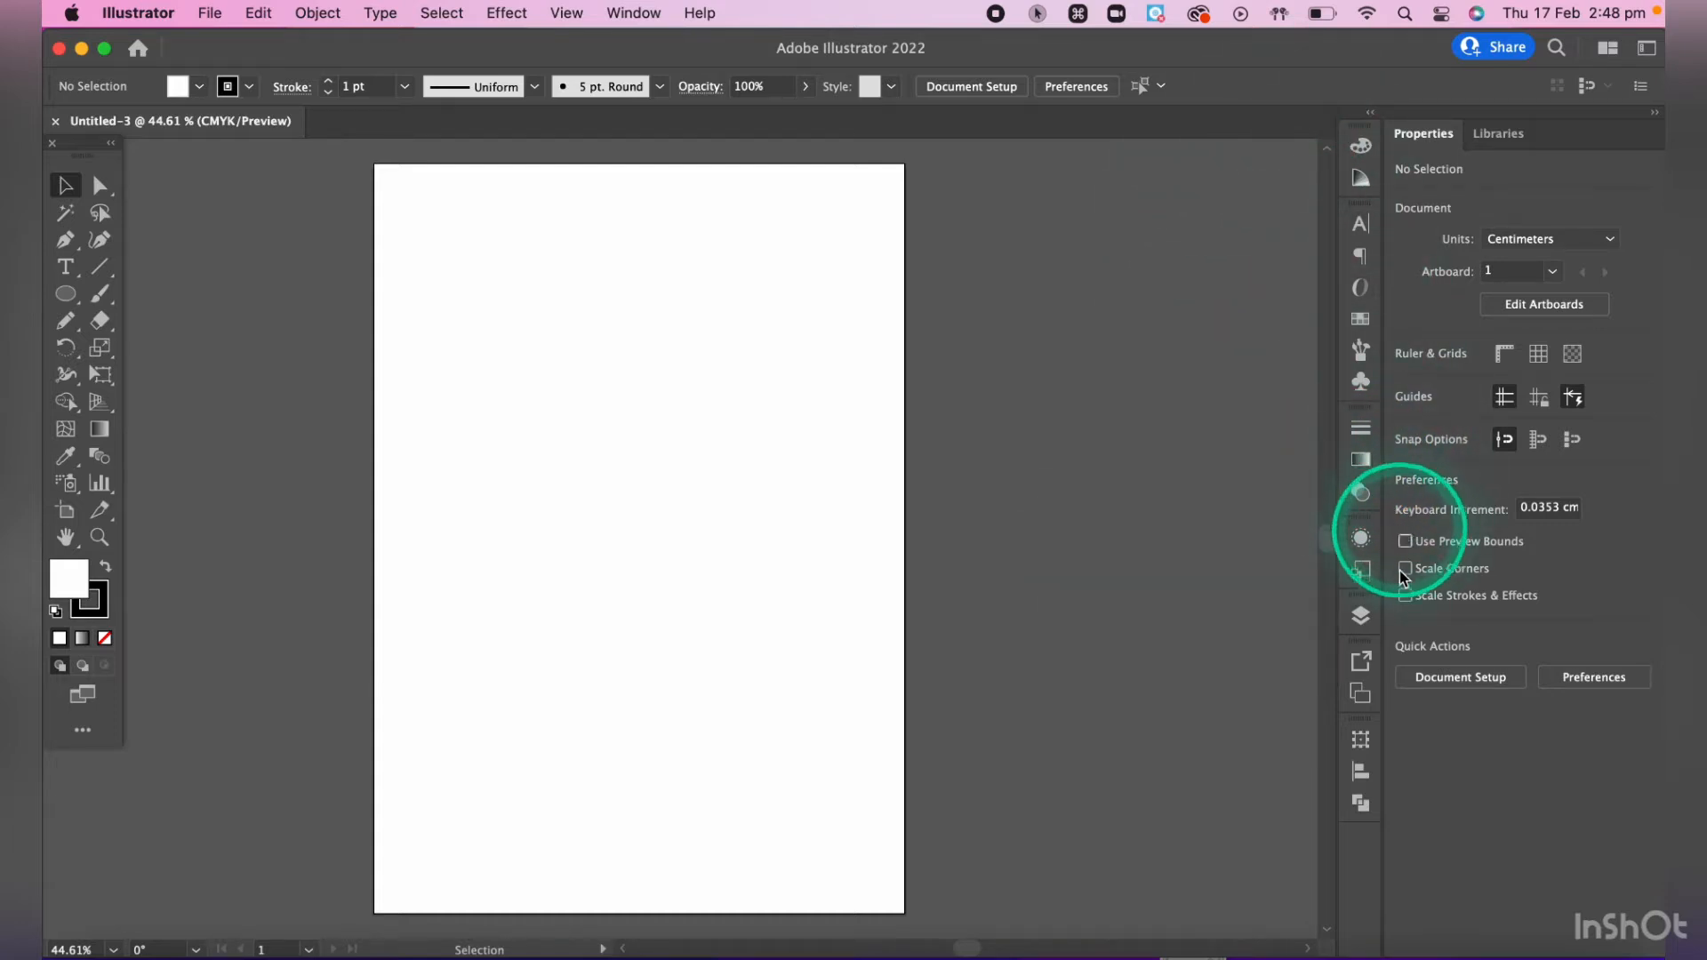
{"action": "left_click", "coordinate": [651, 16]}
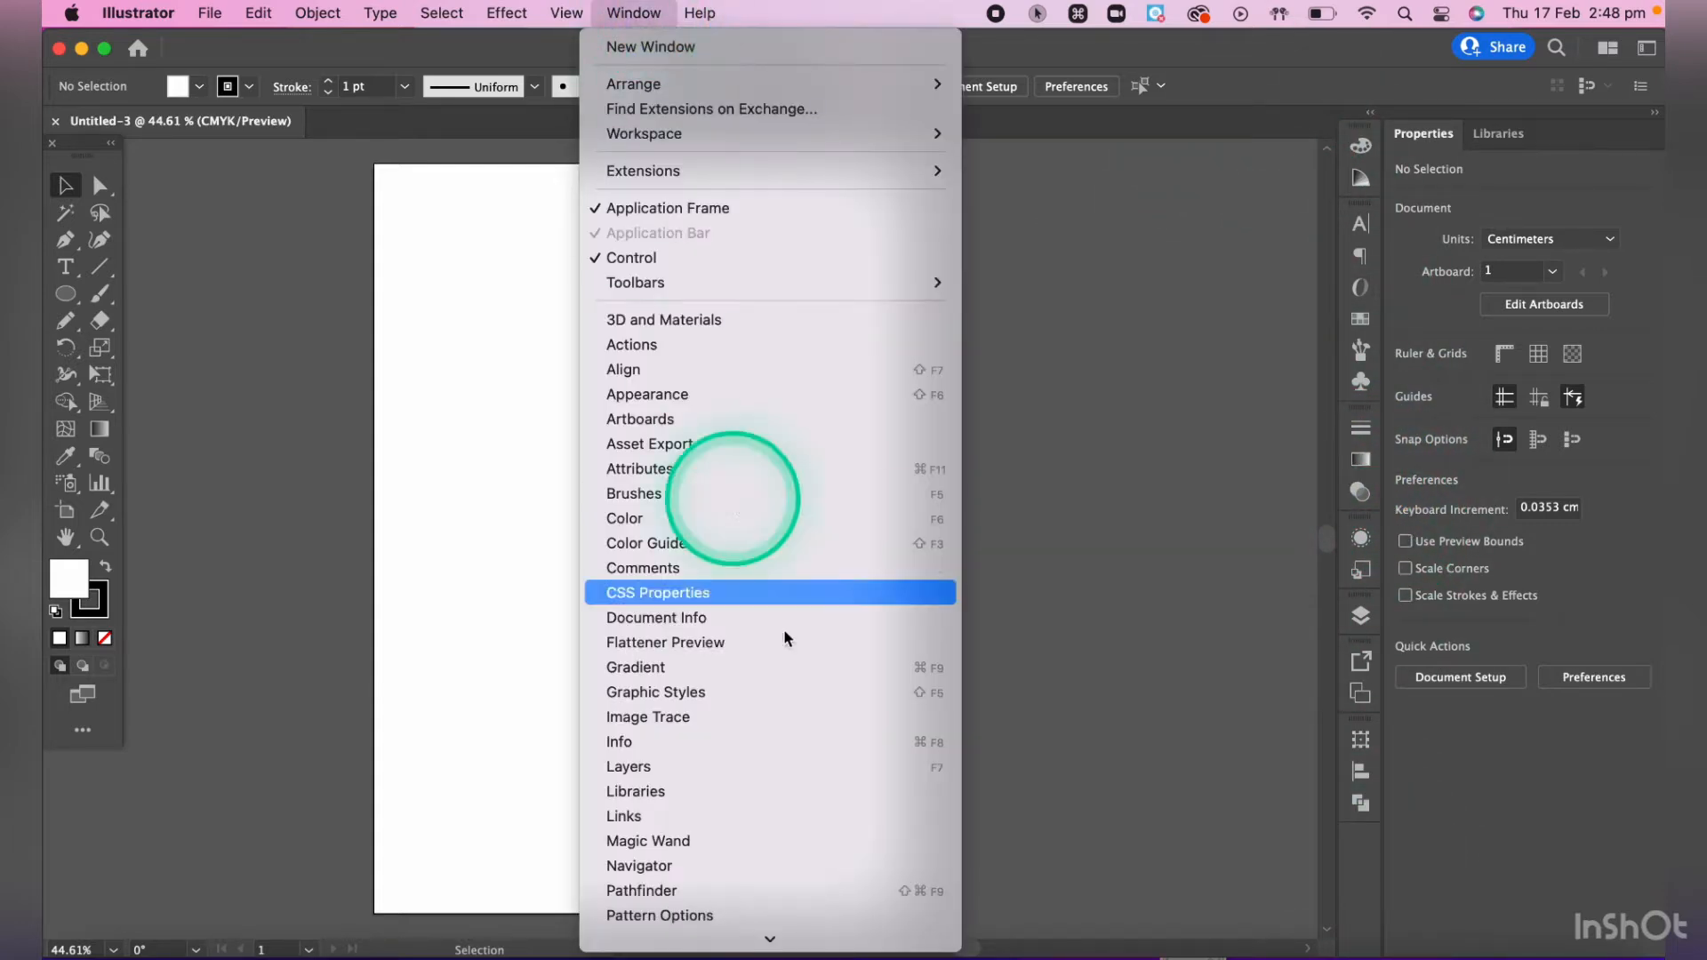
{"action": "scroll", "coordinate": [785, 634], "scroll_direction": "down", "scroll_amount": 5}
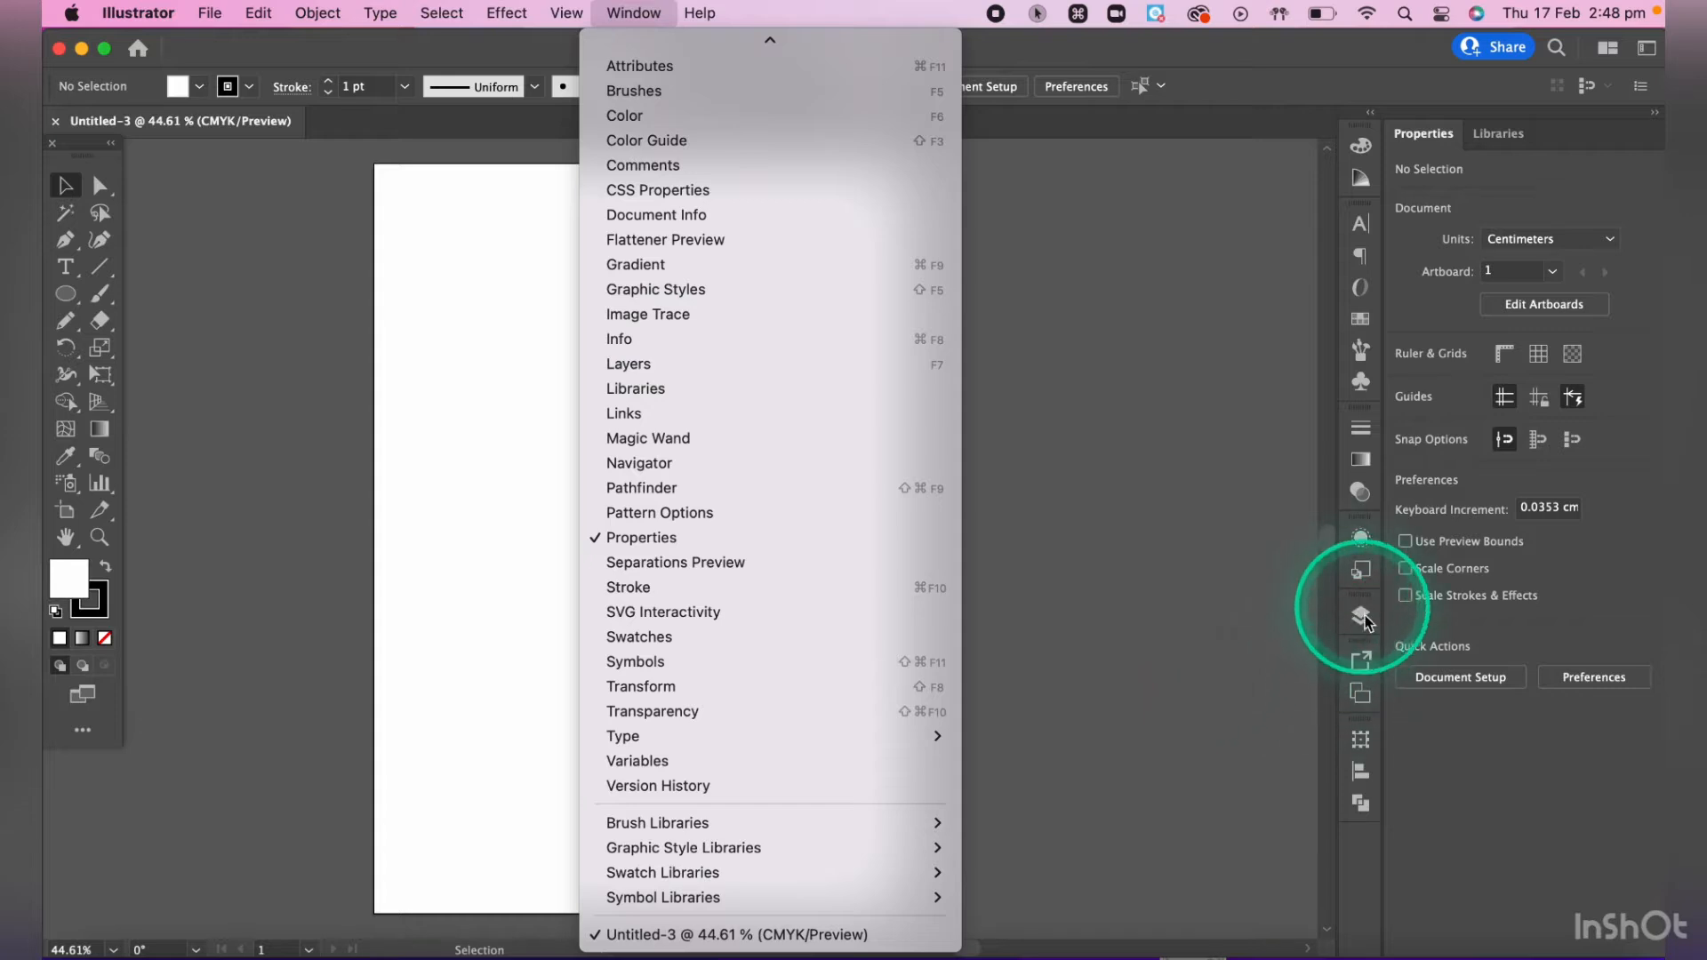
{"action": "left_click", "coordinate": [1164, 470]}
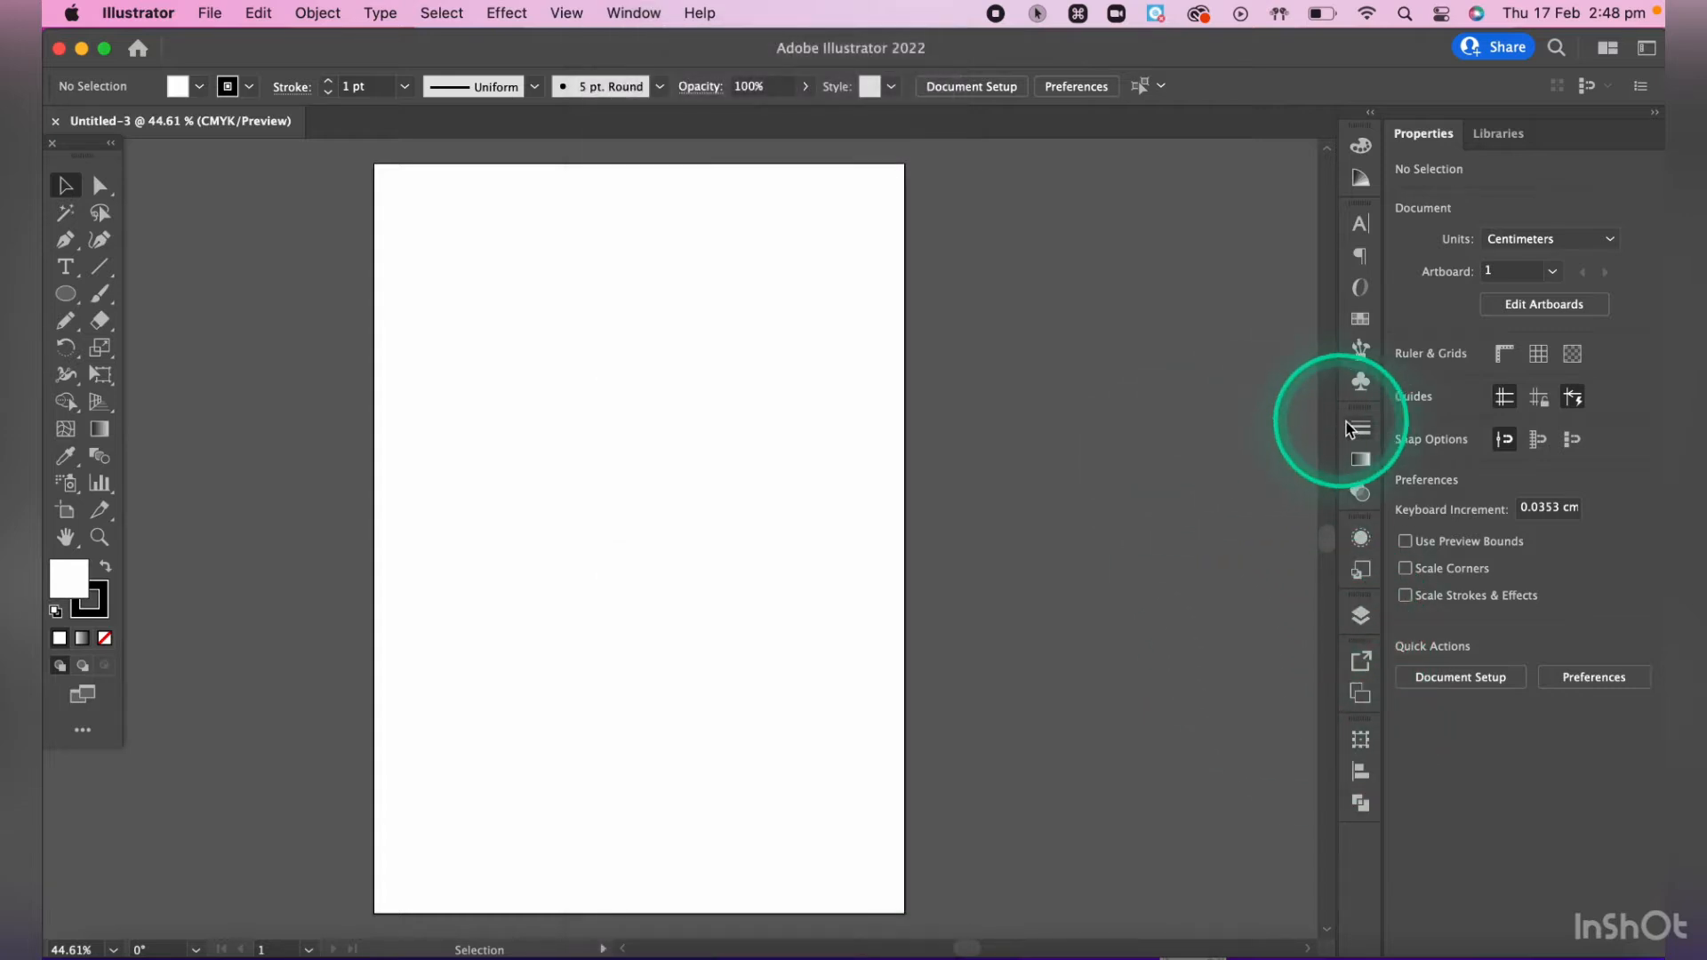
- Detach the Stroke, Gradient and Transparency panel group from the dock and return it
{"action": "left_click_drag", "start_coordinate": [1358, 410], "coordinate": [1102, 418]}
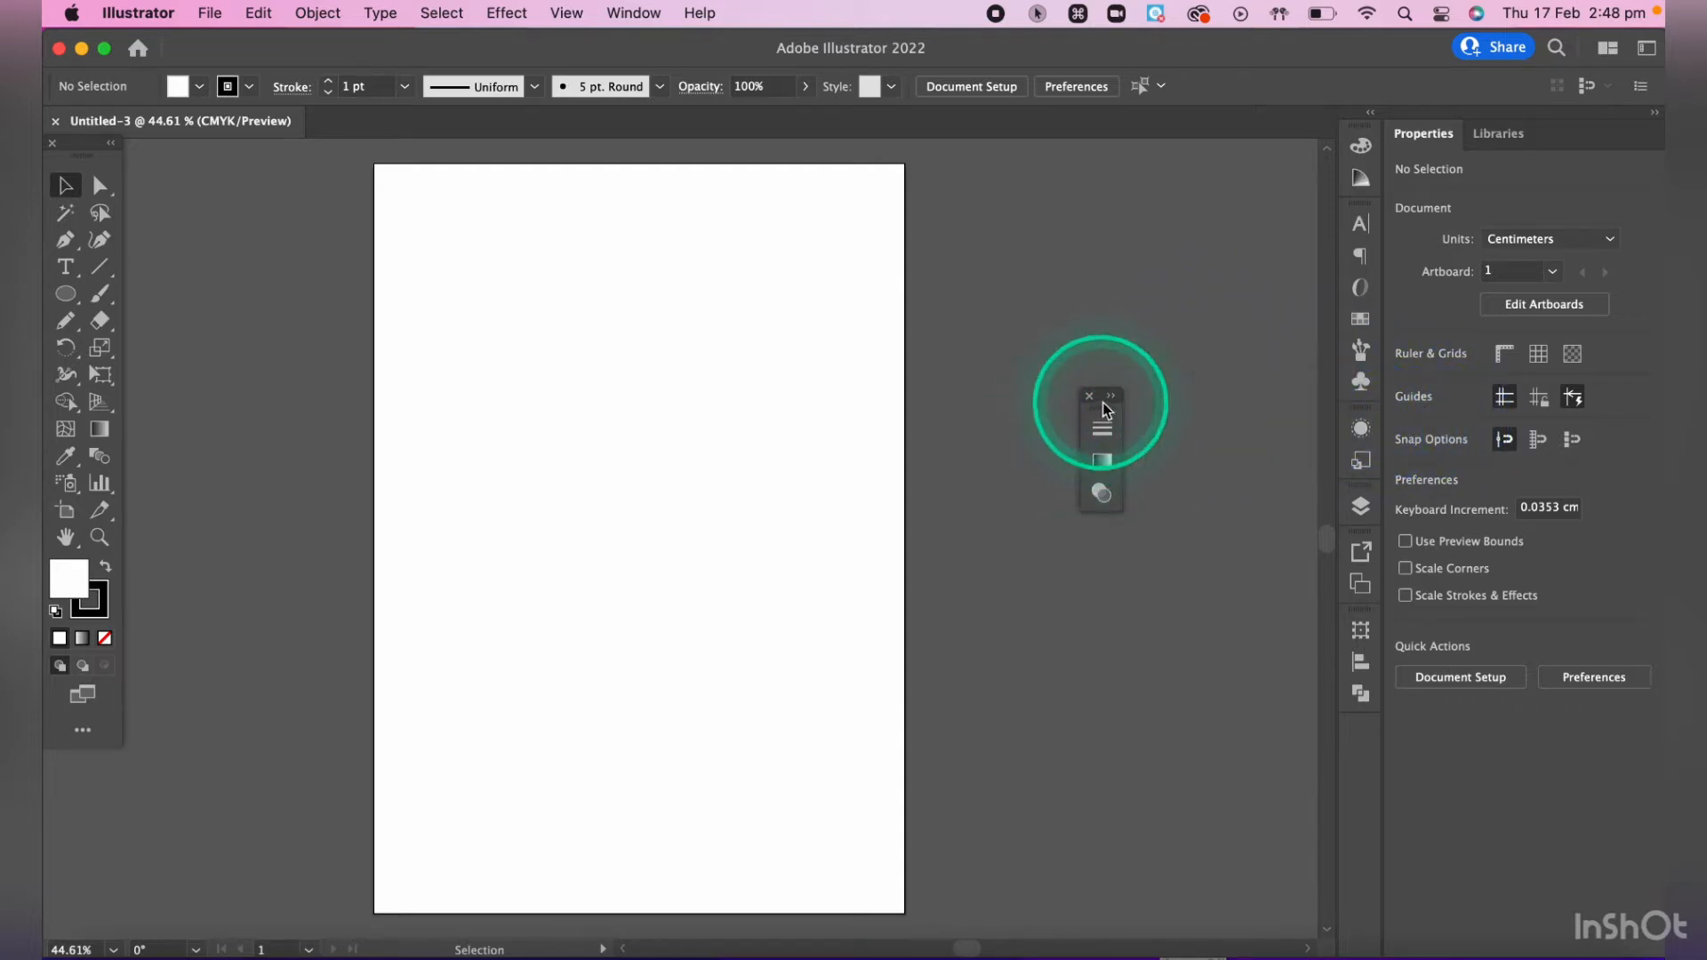
{"action": "mouse_move", "coordinate": [1107, 416]}
{"action": "left_mouse_down"}
{"action": "mouse_move", "coordinate": [1380, 469]}
{"action": "mouse_move", "coordinate": [1359, 425]}
{"action": "left_mouse_up"}
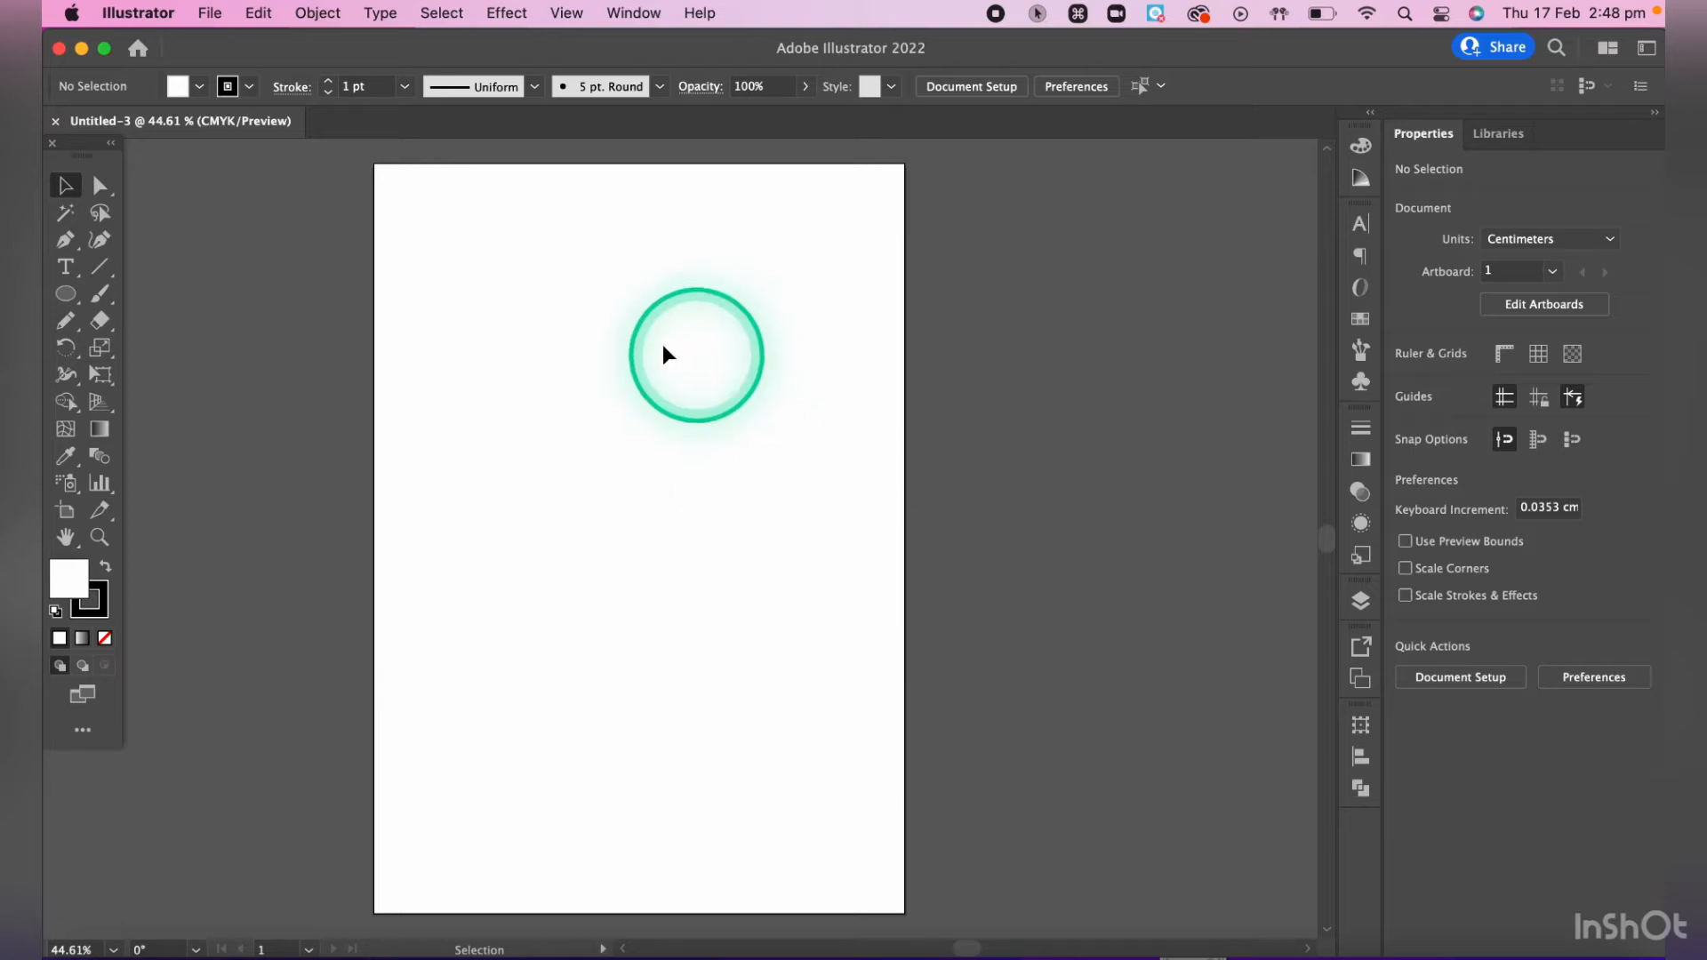
- Examine the blank artboard at varying magnifications, zooming freely in and out and panning across it
{"action": "scroll", "coordinate": [591, 360], "scroll_direction": "up", "scroll_amount": 5}
{"action": "scroll", "coordinate": [591, 360], "scroll_direction": "up", "scroll_amount": 1}
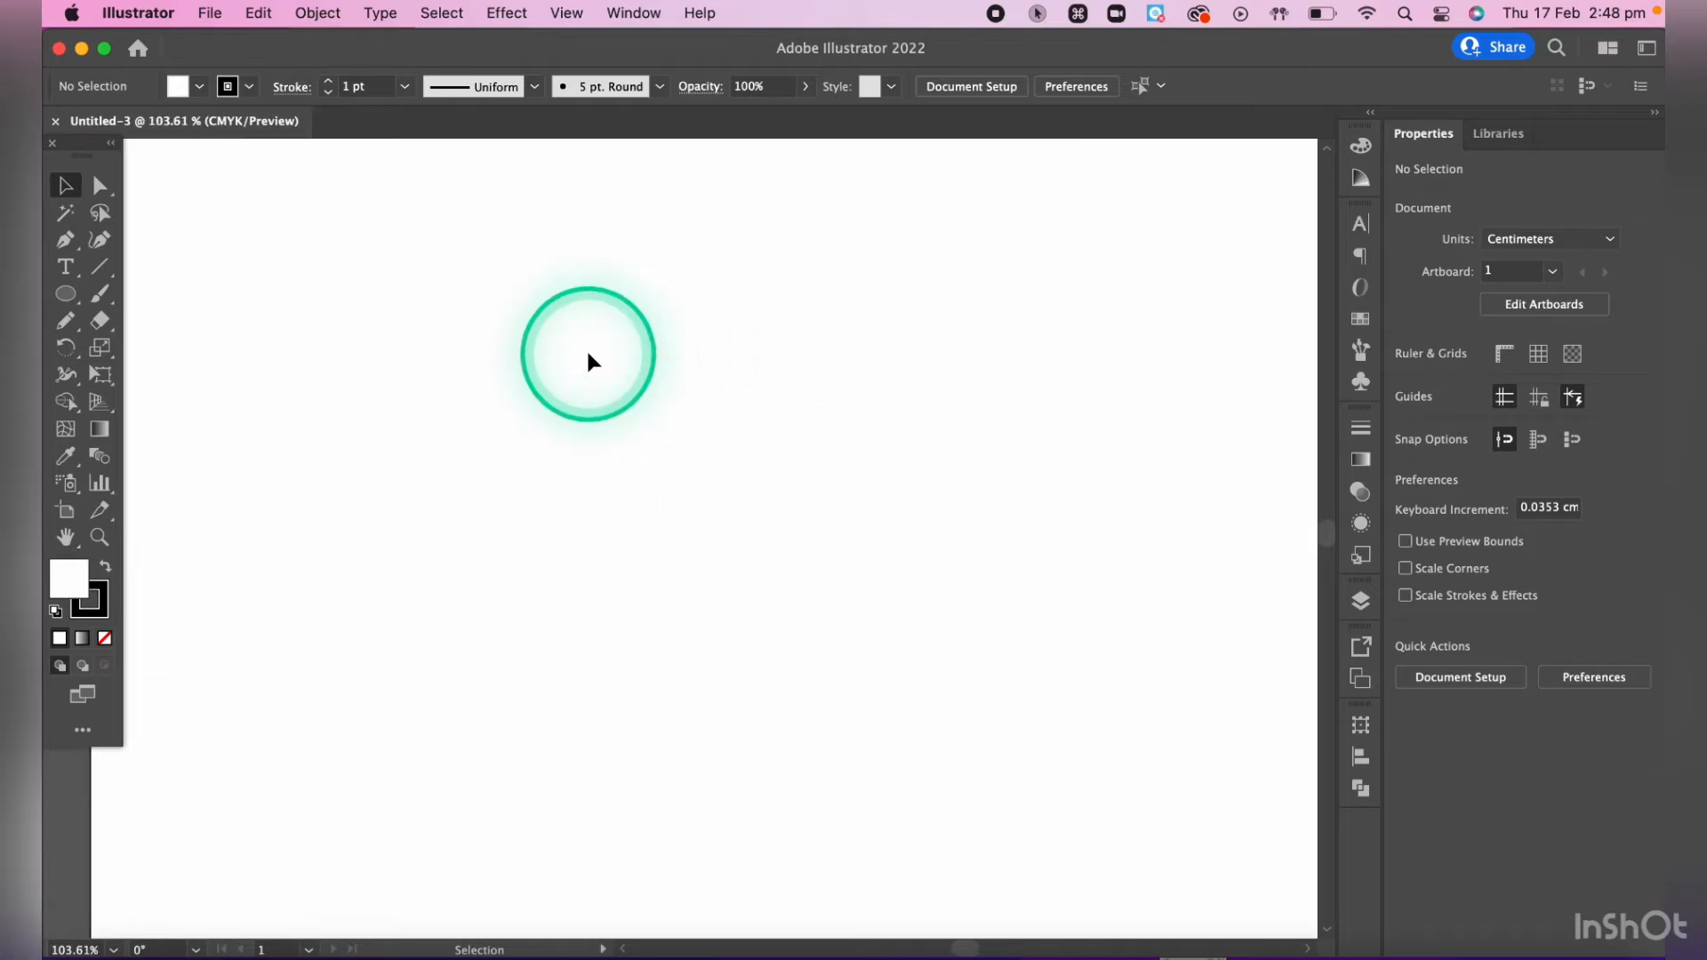
{"action": "scroll", "coordinate": [757, 535], "scroll_direction": "left", "scroll_amount": 3}
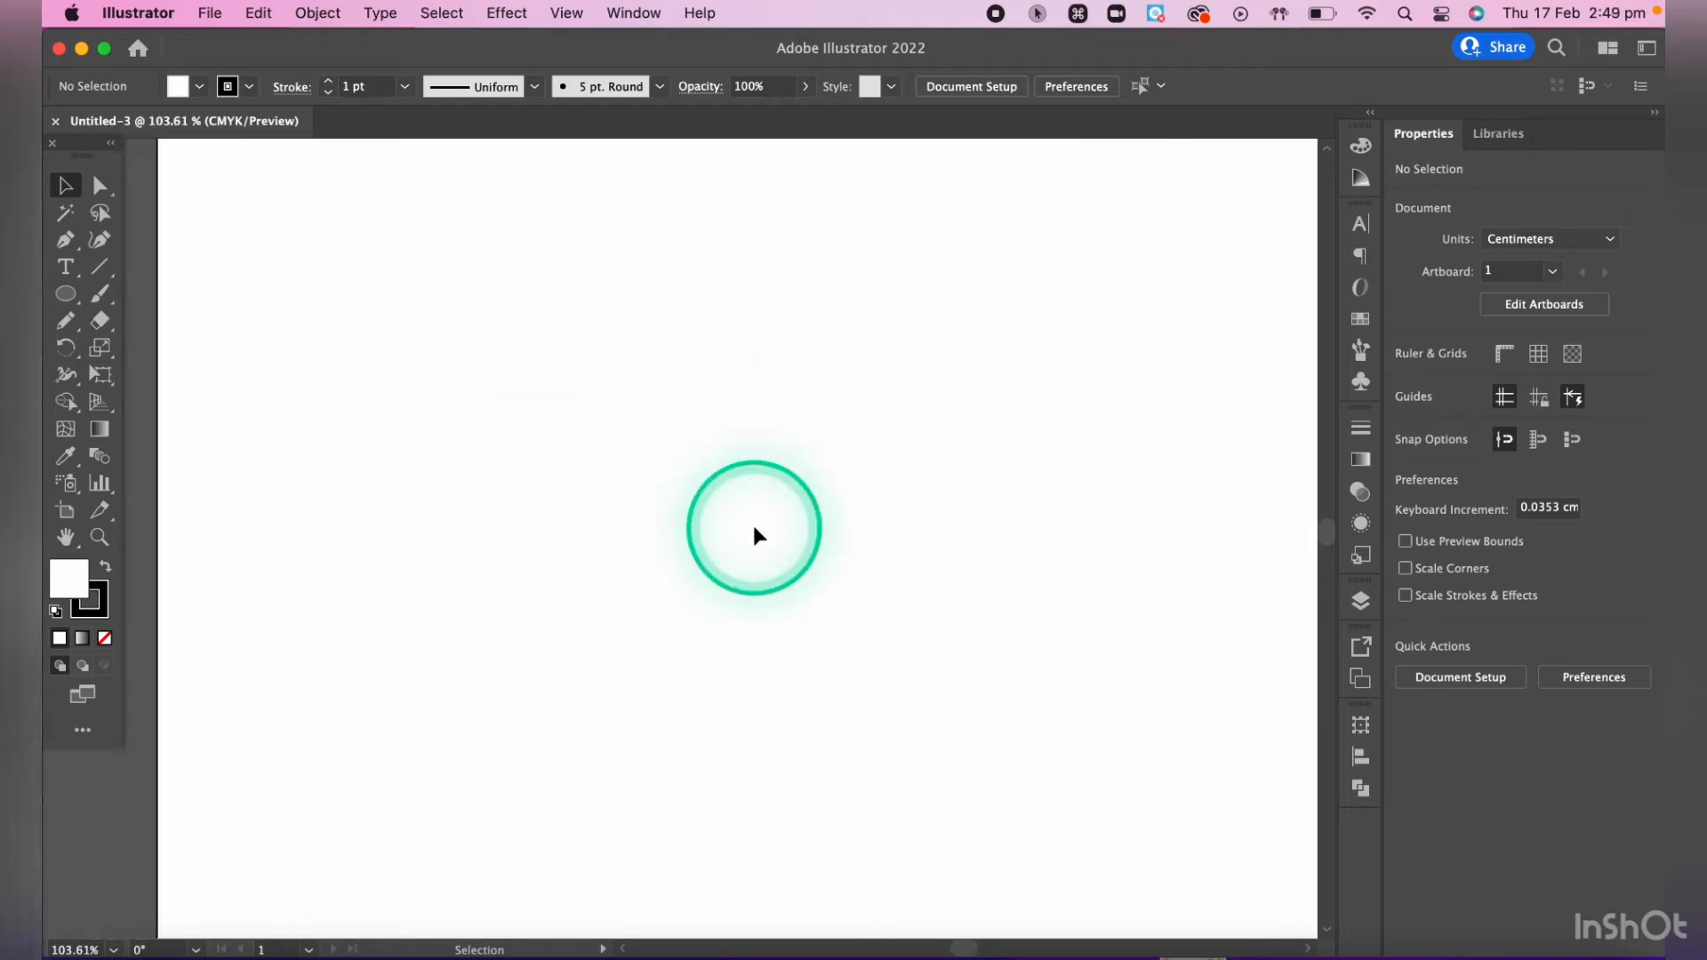
{"action": "scroll", "coordinate": [757, 536], "scroll_direction": "right", "scroll_amount": 3}
{"action": "scroll", "coordinate": [757, 535], "scroll_direction": "up", "scroll_amount": 1}
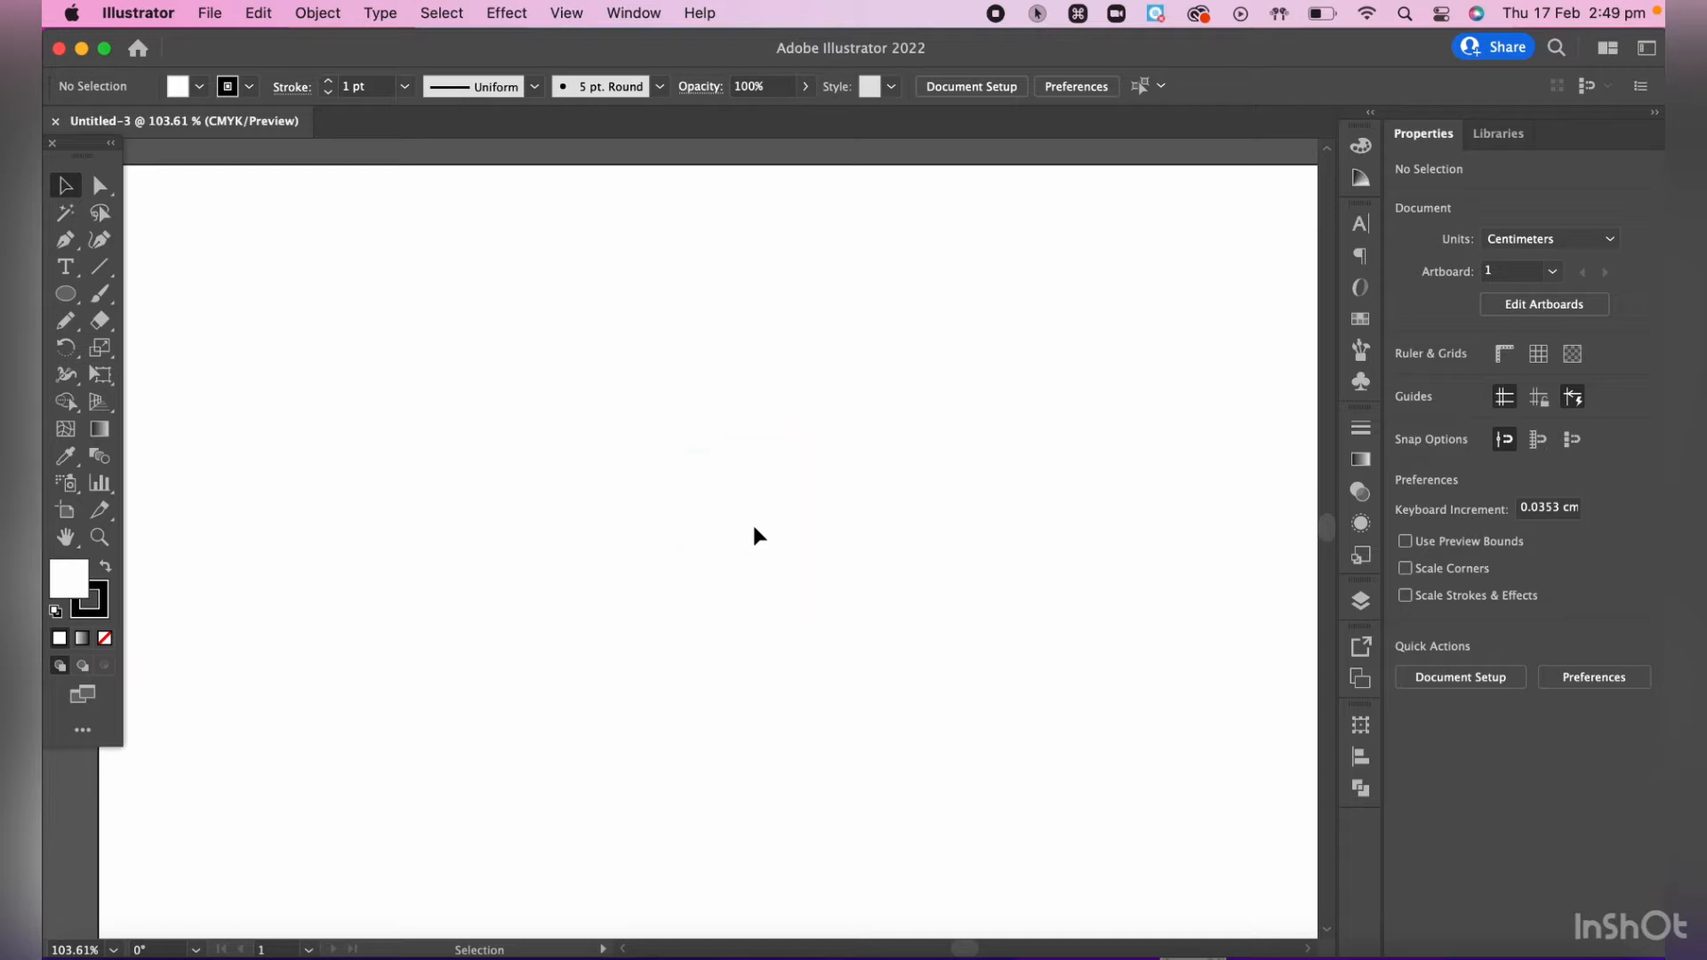
{"action": "scroll", "coordinate": [757, 535], "scroll_direction": "up", "scroll_amount": 5}
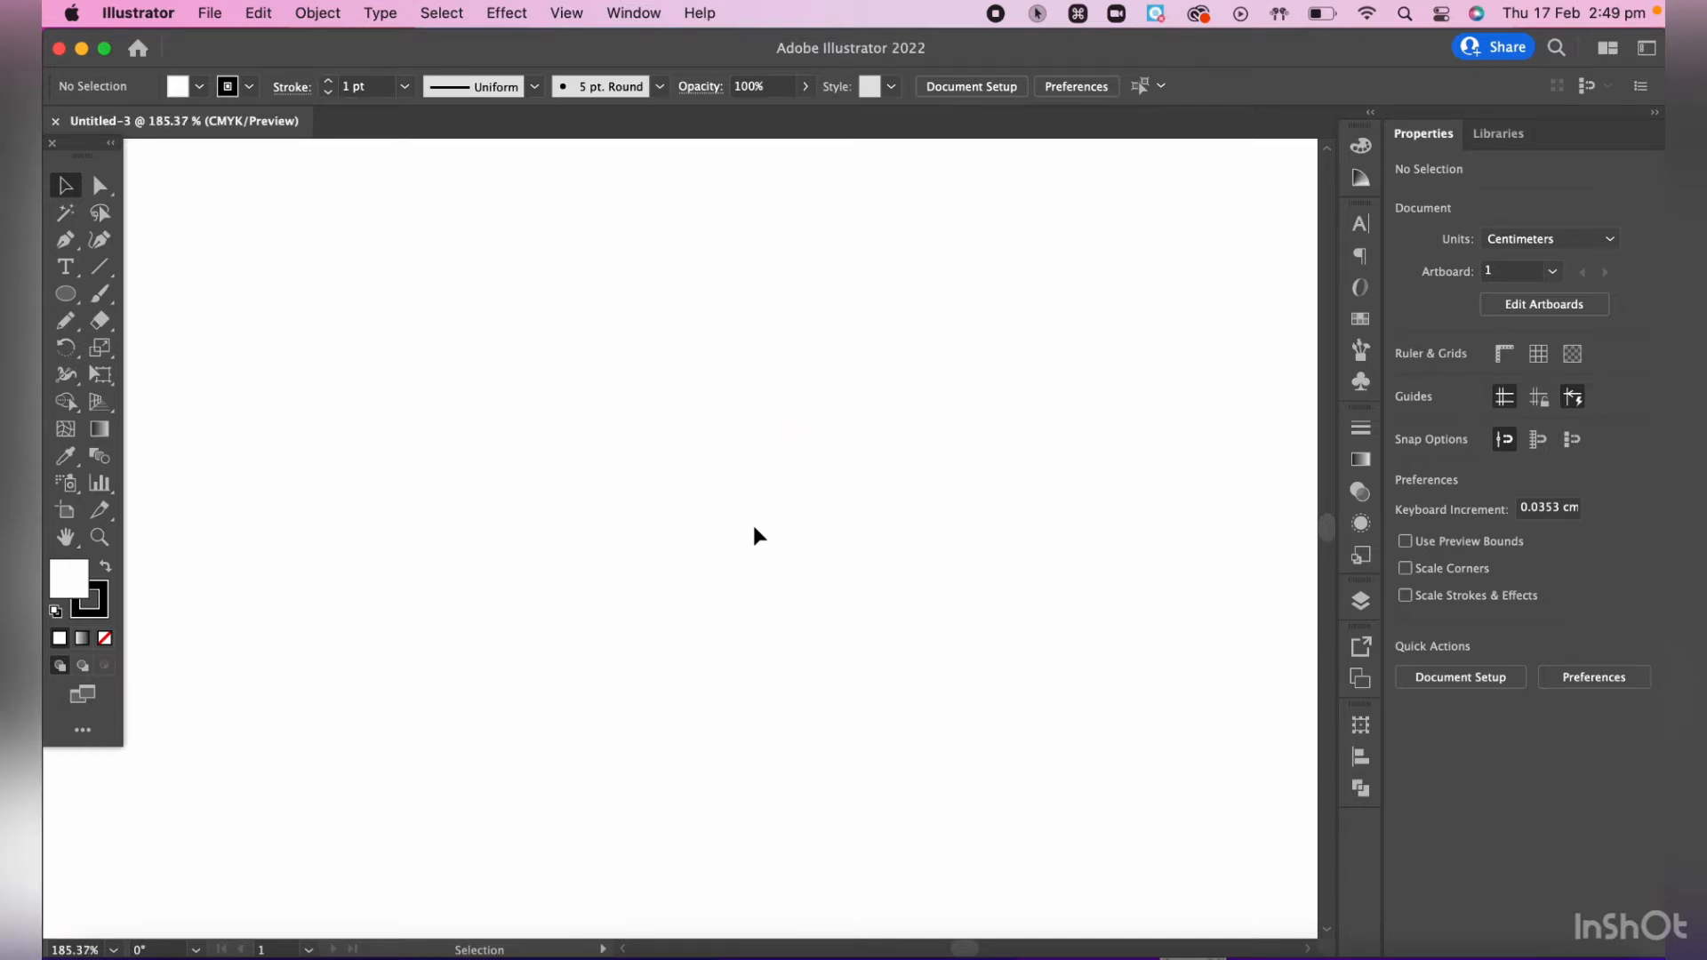
{"action": "scroll", "coordinate": [757, 536], "scroll_direction": "down", "scroll_amount": 4}
{"action": "scroll", "coordinate": [757, 536], "scroll_direction": "up", "scroll_amount": 4}
{"action": "scroll", "coordinate": [757, 536], "scroll_direction": "down", "scroll_amount": 2}
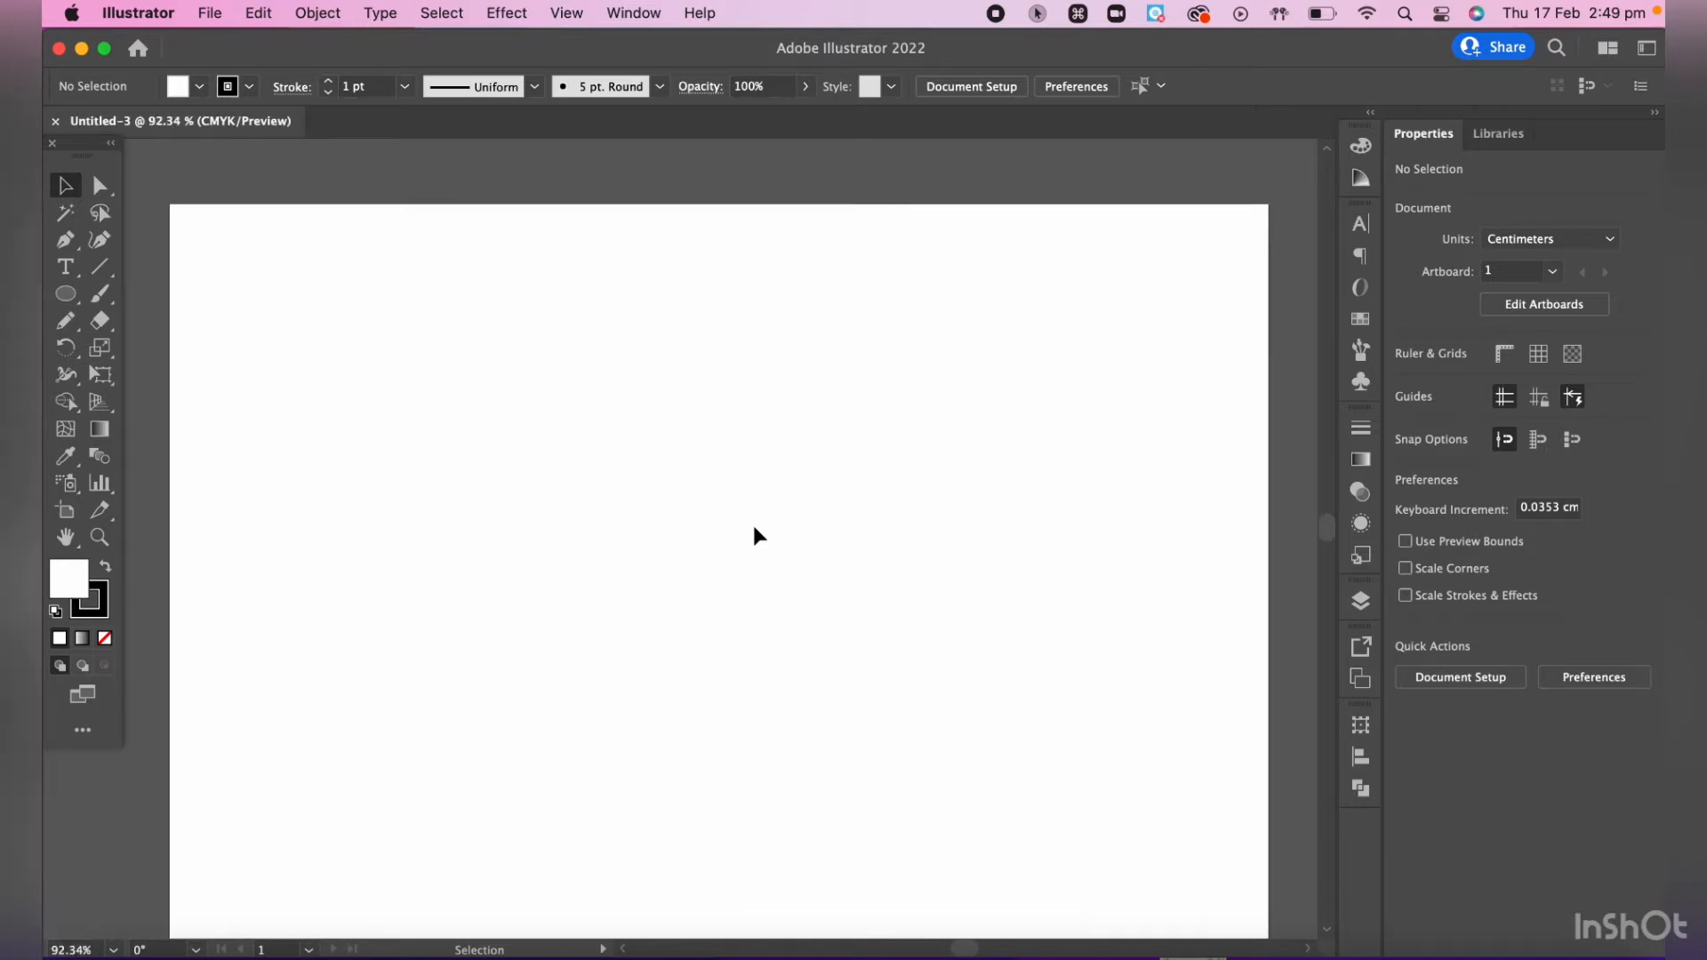
- Zoom the artboard view between the 150% and 100% preset levels, finishing at 100%
{"action": "key", "text": "super"}
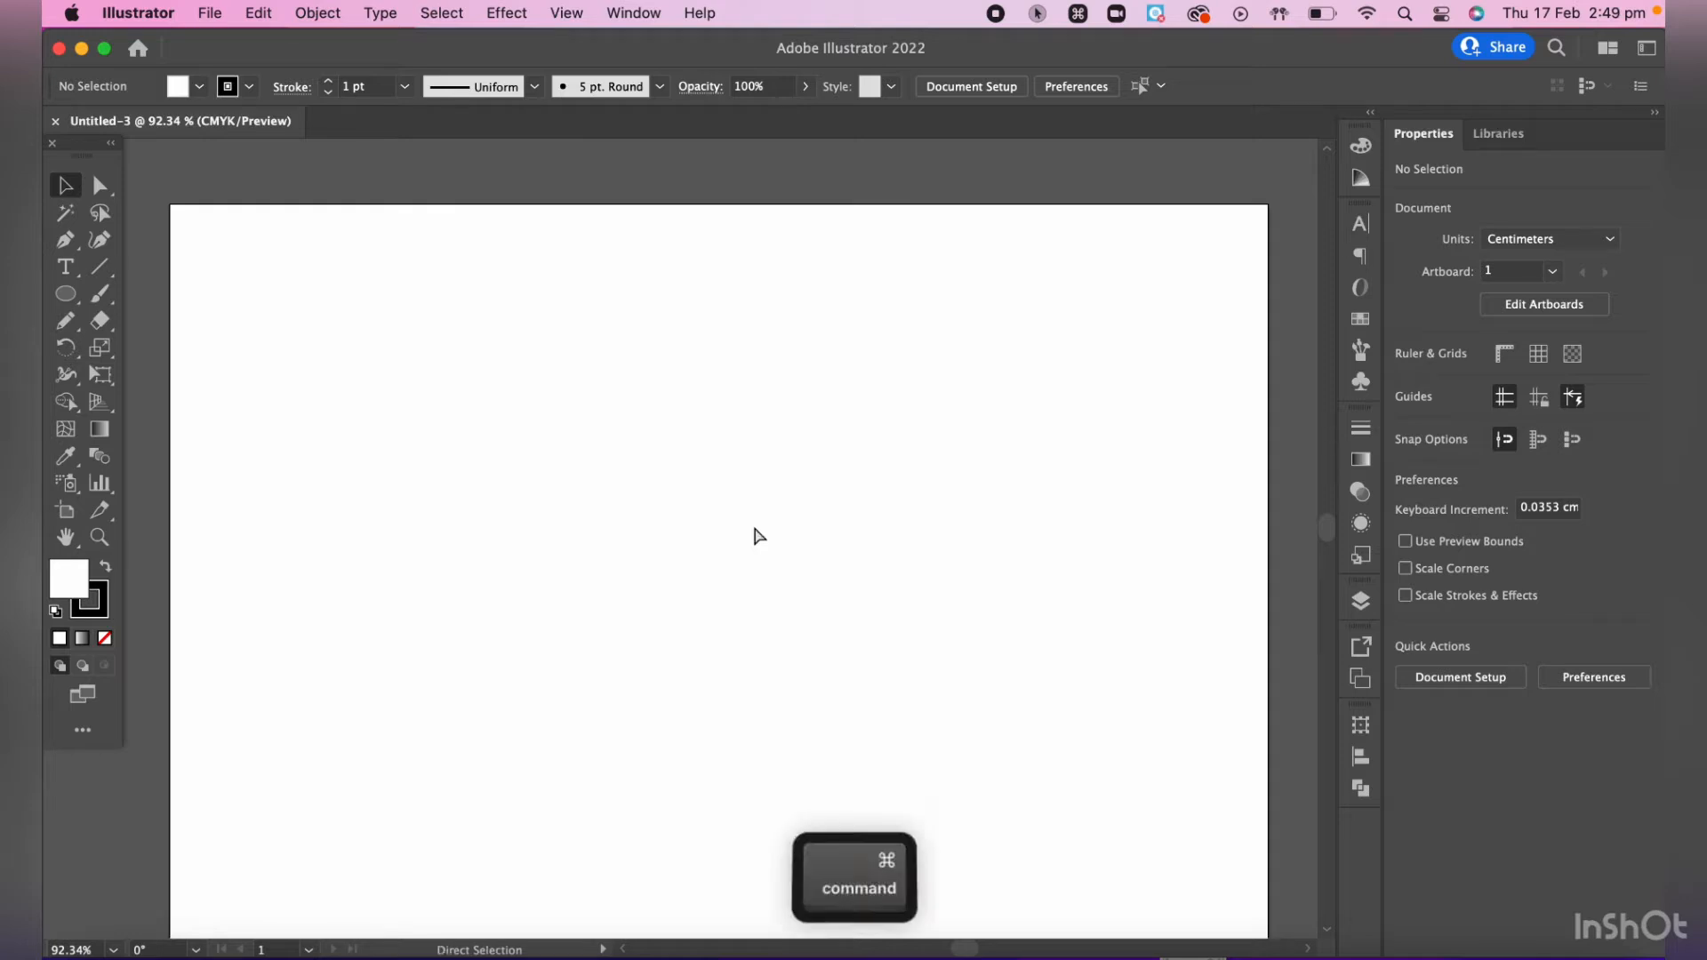
{"action": "key", "text": "super+equal"}
{"action": "key", "text": "super+equal"}
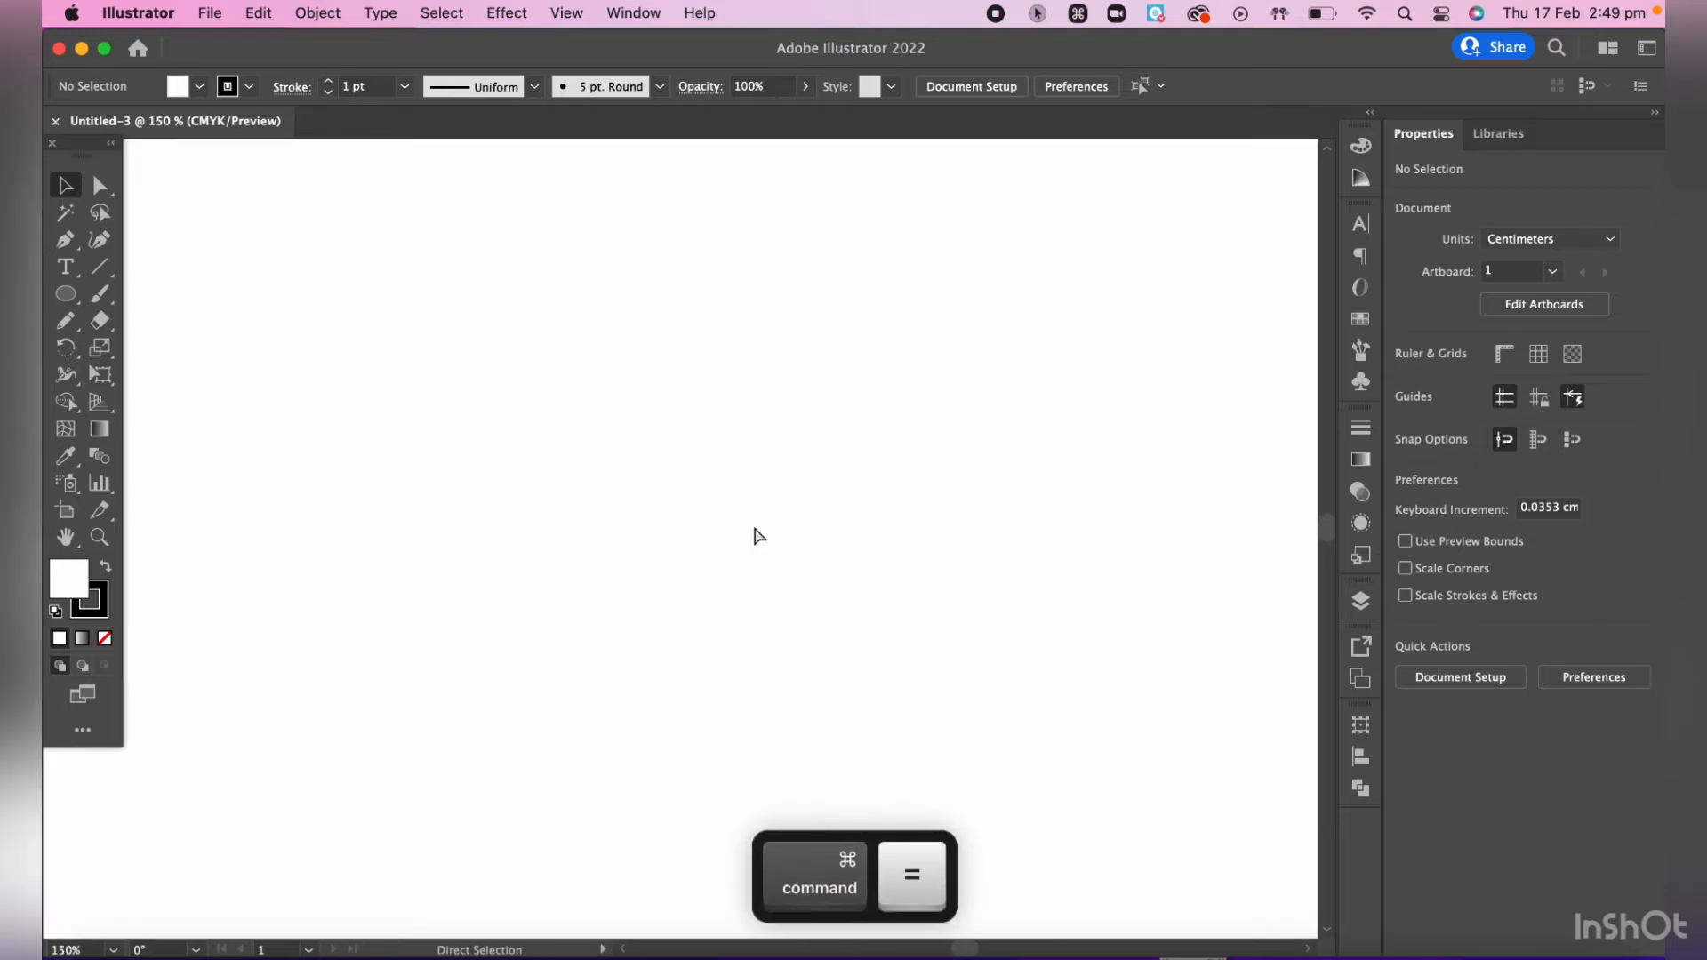
{"action": "key", "text": "super+minus"}
{"action": "key", "text": "super+minus"}
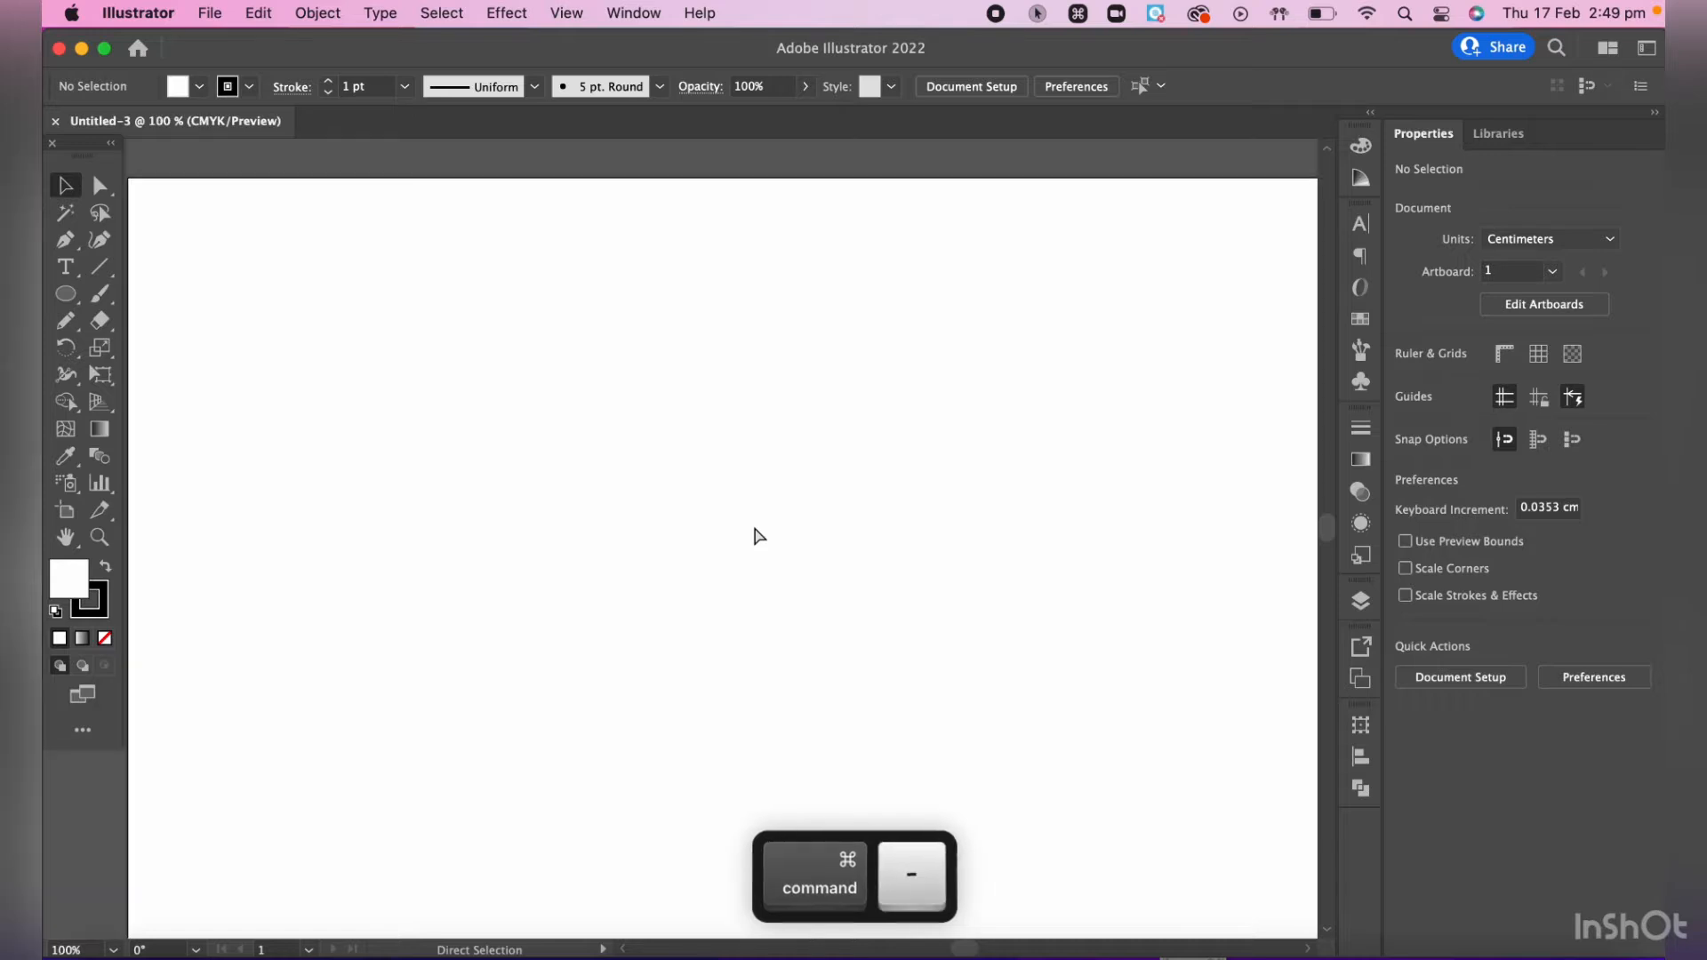
{"action": "key", "text": "super+equal"}
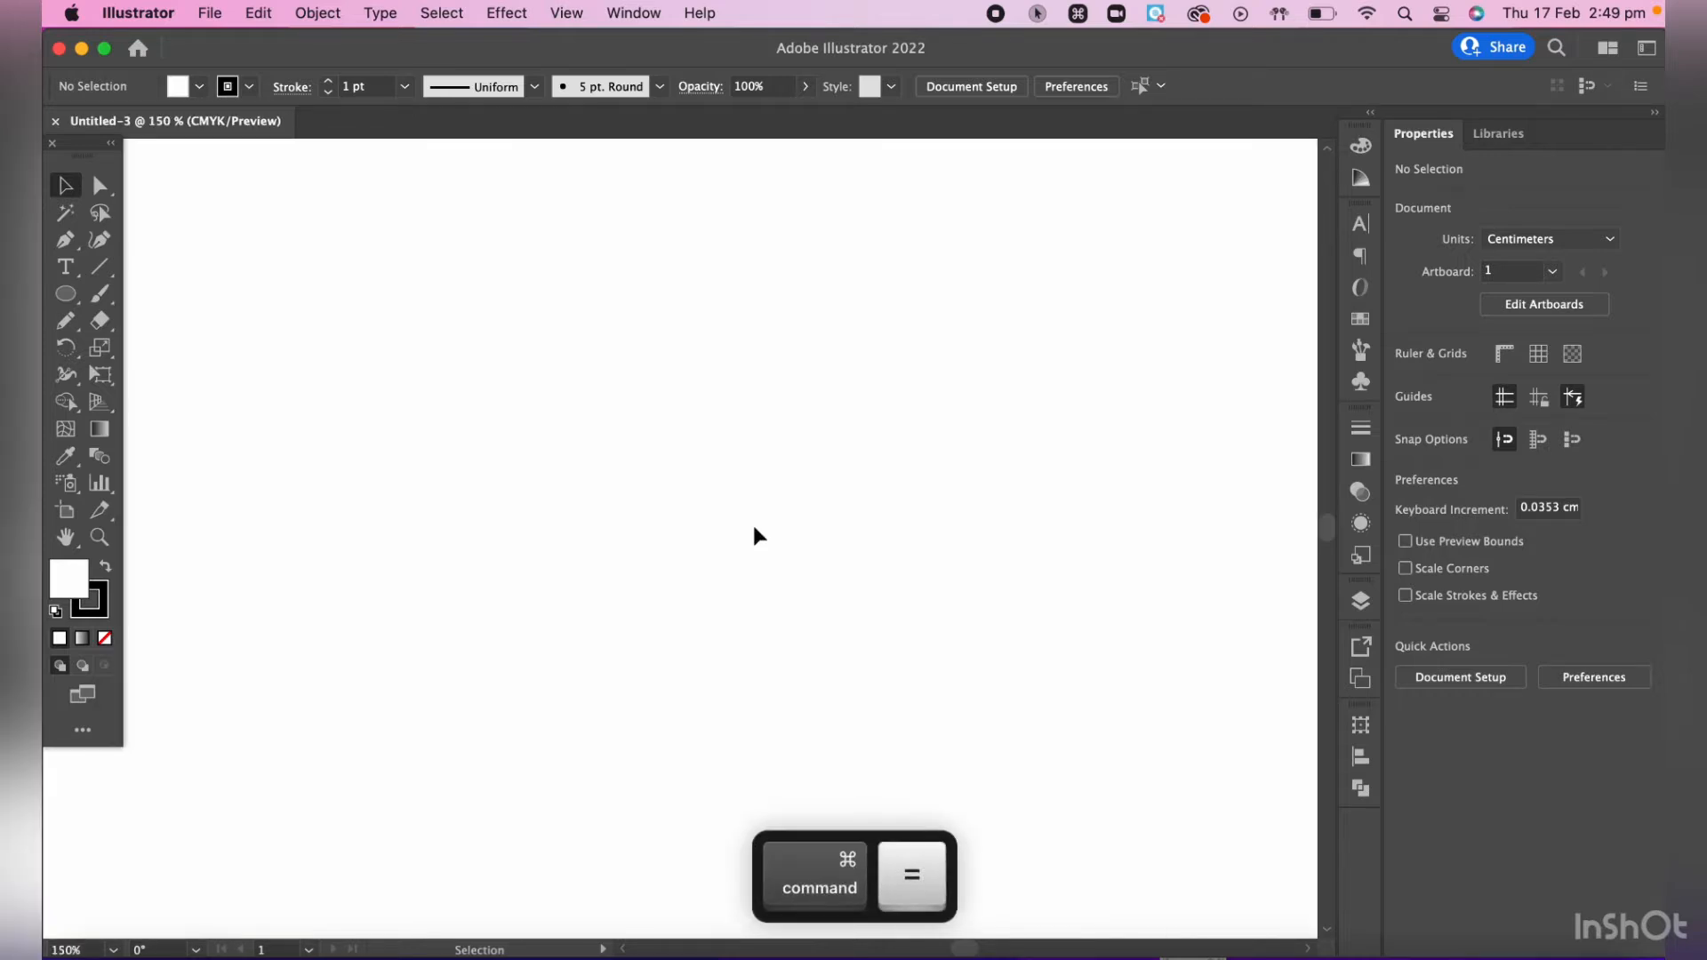
{"action": "key", "text": "super+minus"}
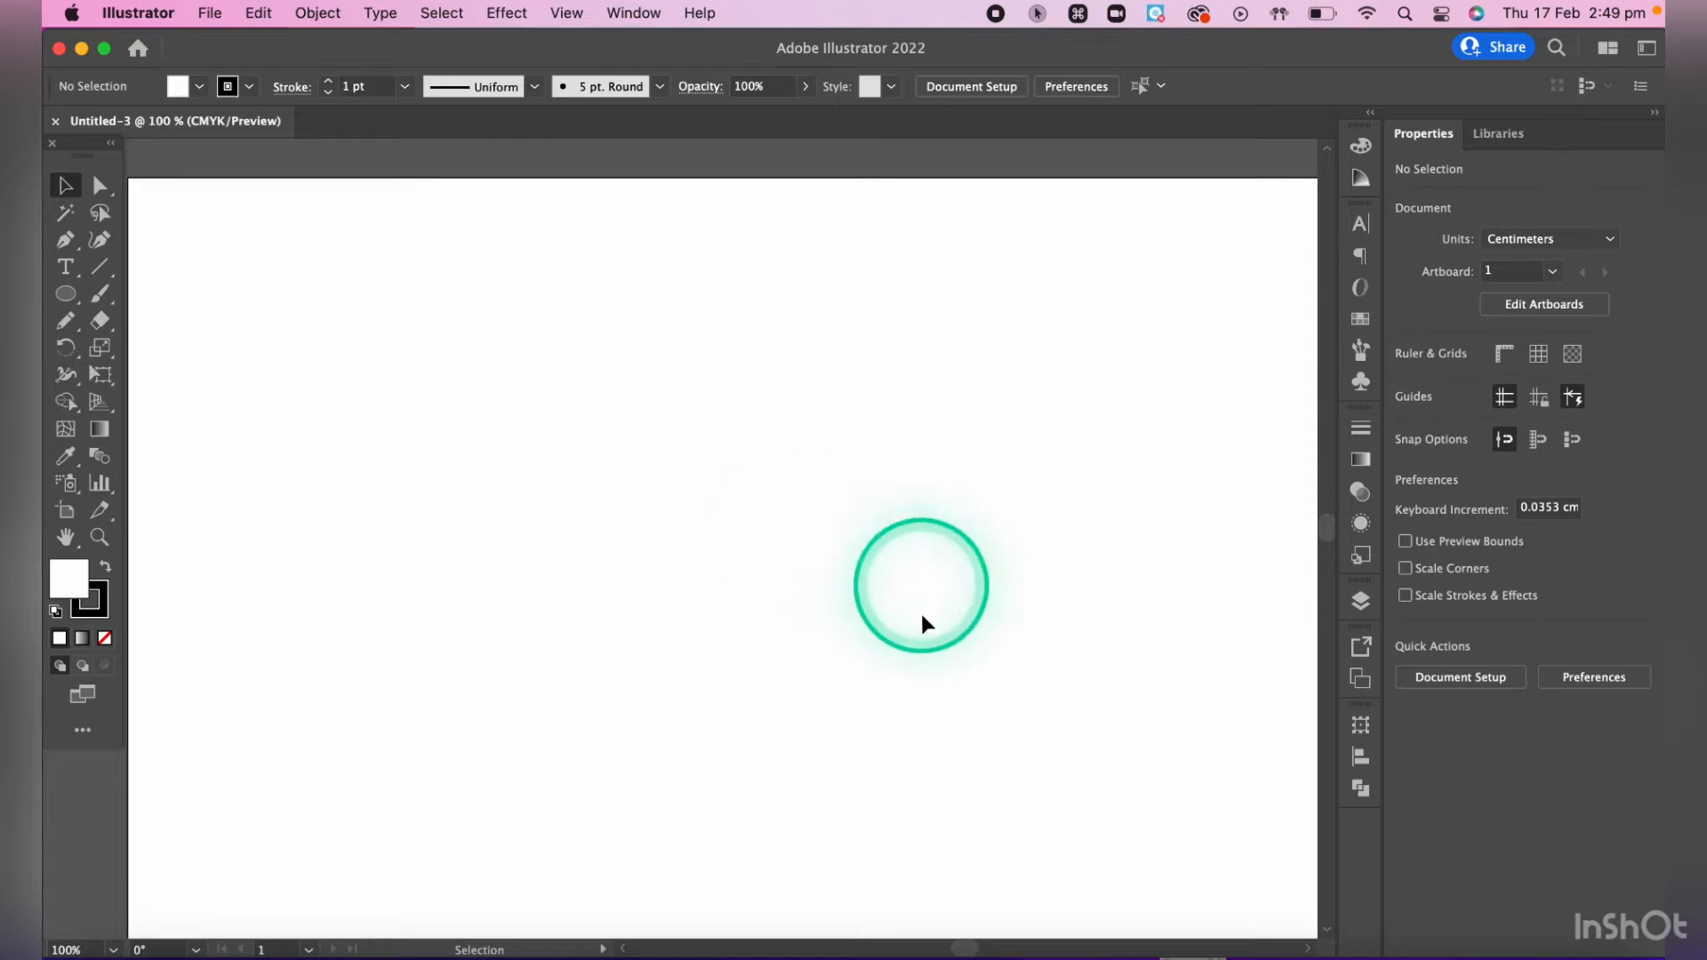
- Draw a horizontal ellipse about 8.79 cm wide and 3.65 cm high in the upper part of the artboard with the Ellipse tool
{"action": "left_click", "coordinate": [68, 298]}
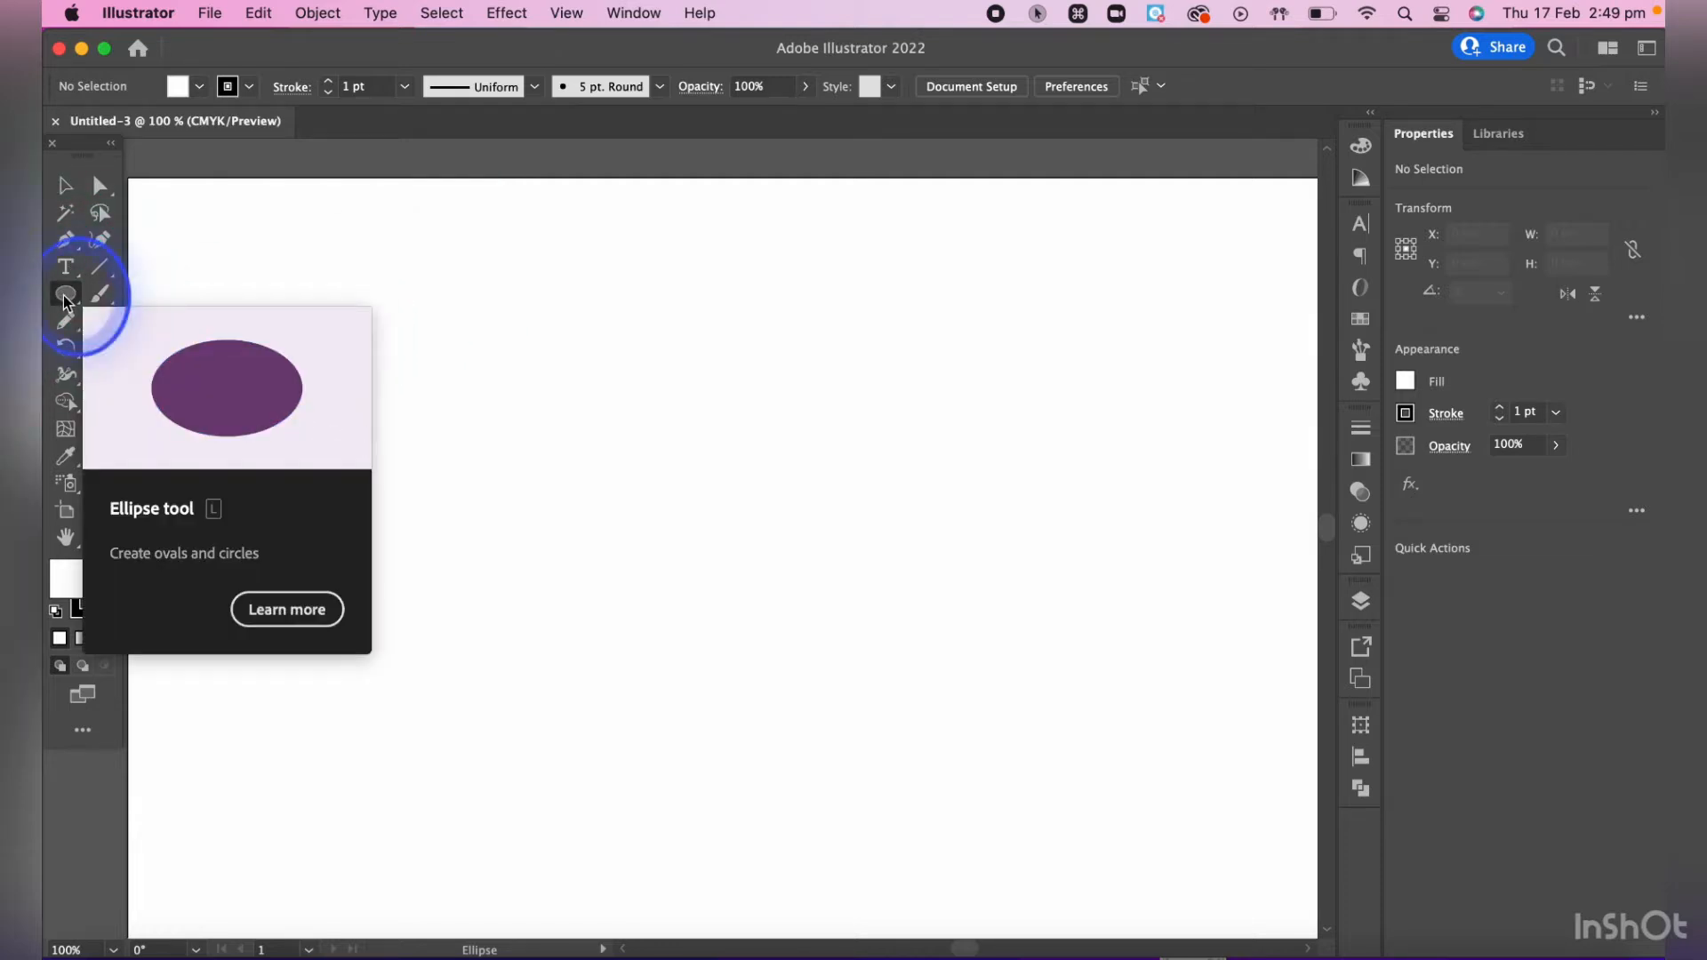
{"action": "left_click_drag", "start_coordinate": [64, 300], "coordinate": [160, 352]}
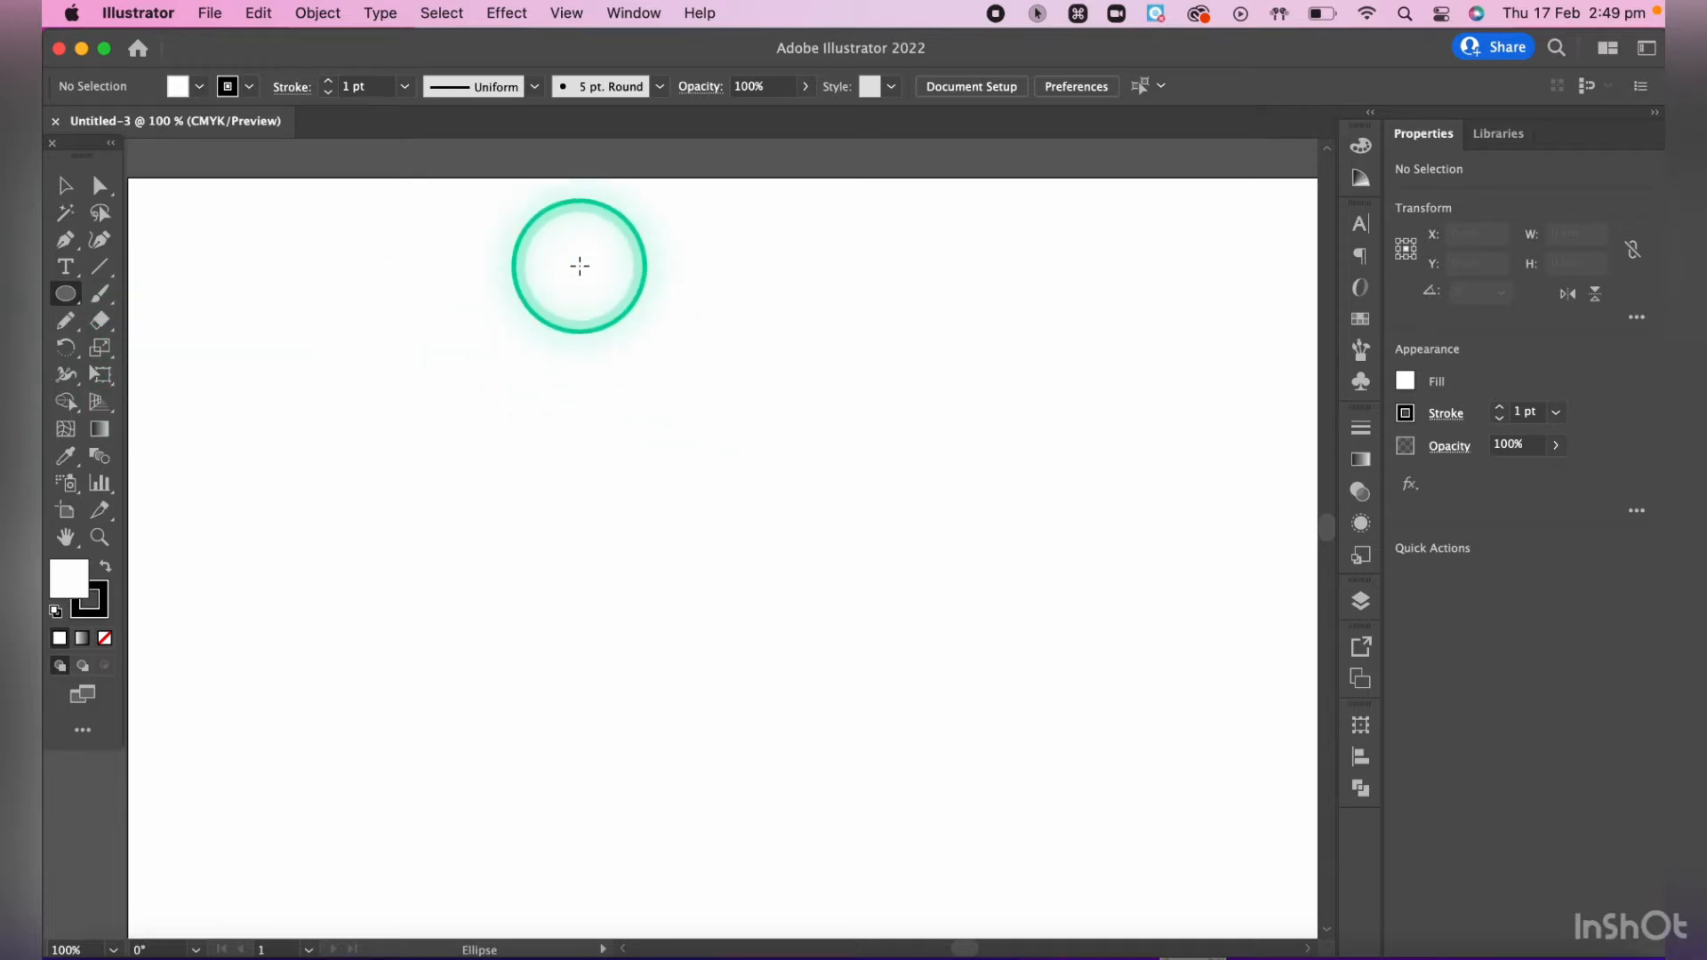
{"action": "left_click_drag", "start_coordinate": [580, 265], "coordinate": [854, 471]}
{"action": "scroll", "coordinate": [651, 373], "scroll_direction": "up", "scroll_amount": 4}
{"action": "scroll", "coordinate": [652, 373], "scroll_direction": "left", "scroll_amount": 5}
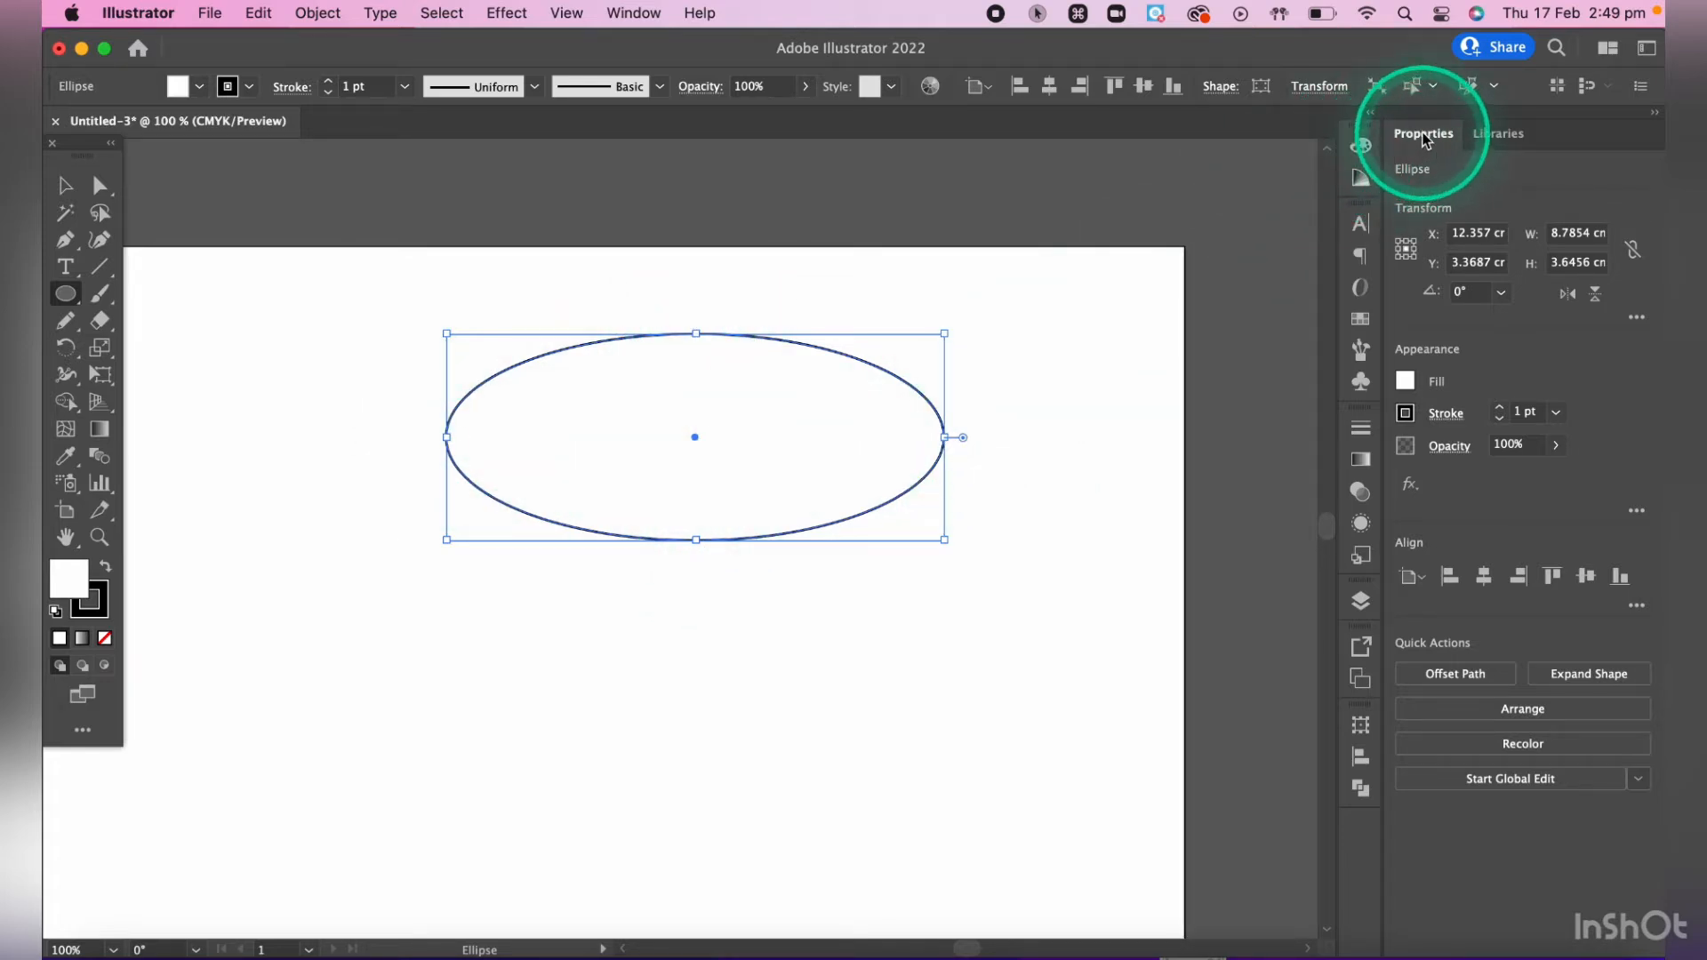
{"action": "left_click", "coordinate": [647, 21]}
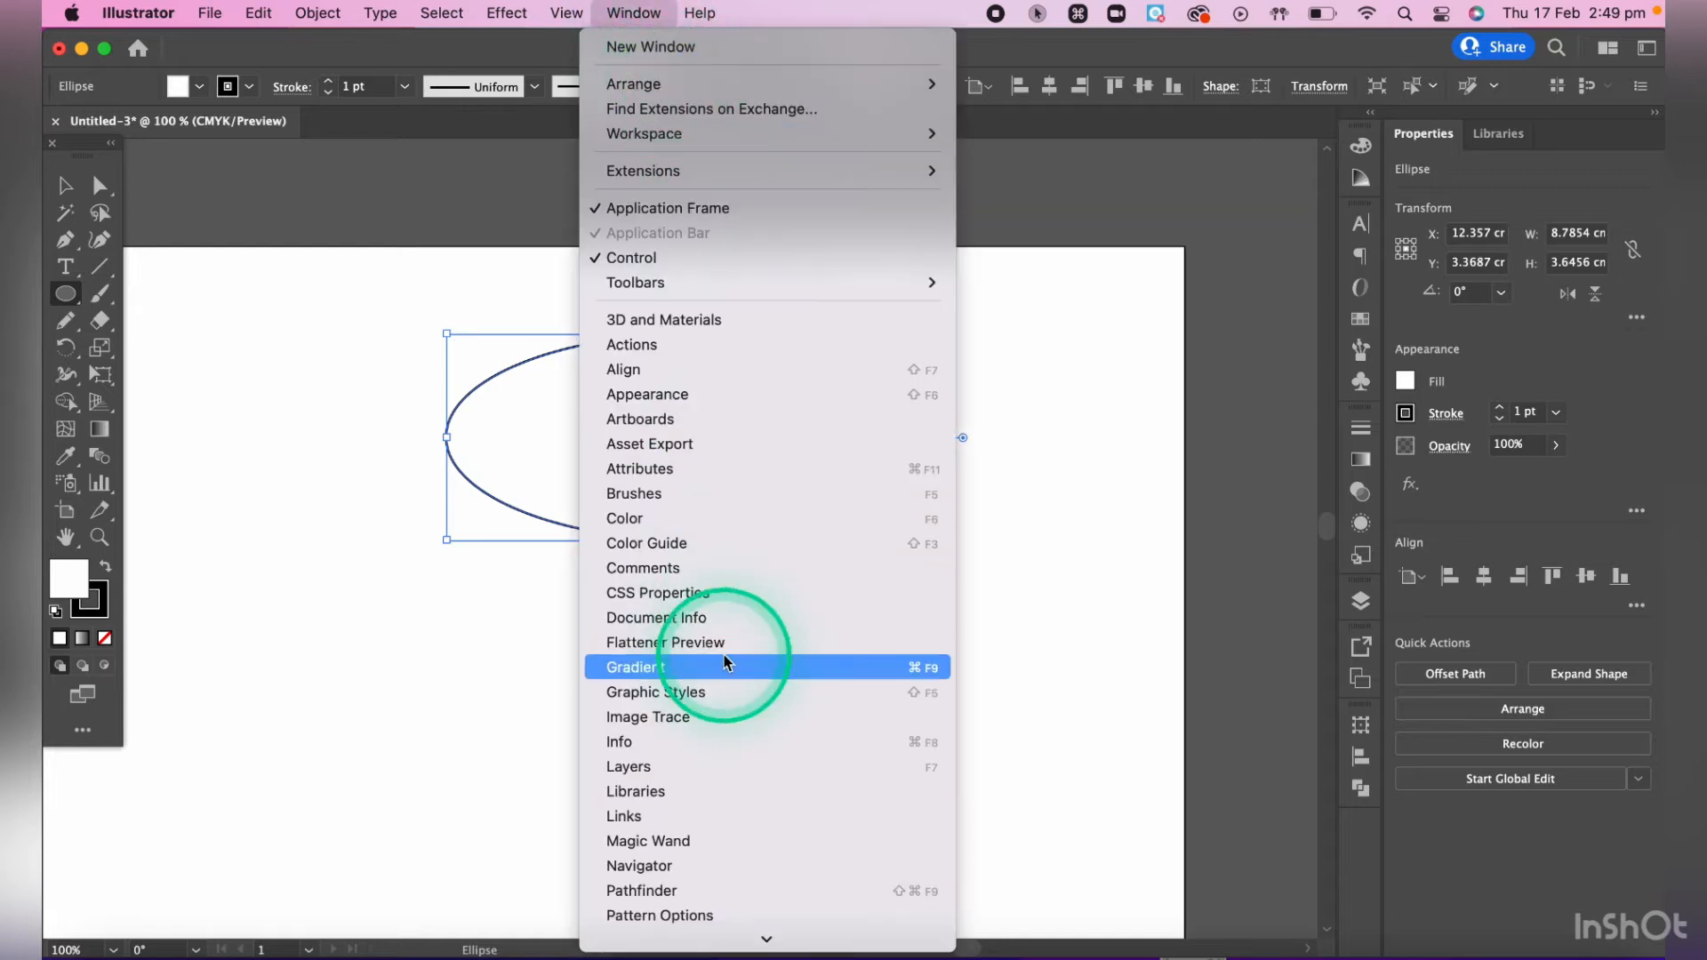
{"action": "scroll", "coordinate": [720, 649], "scroll_direction": "down", "scroll_amount": 5}
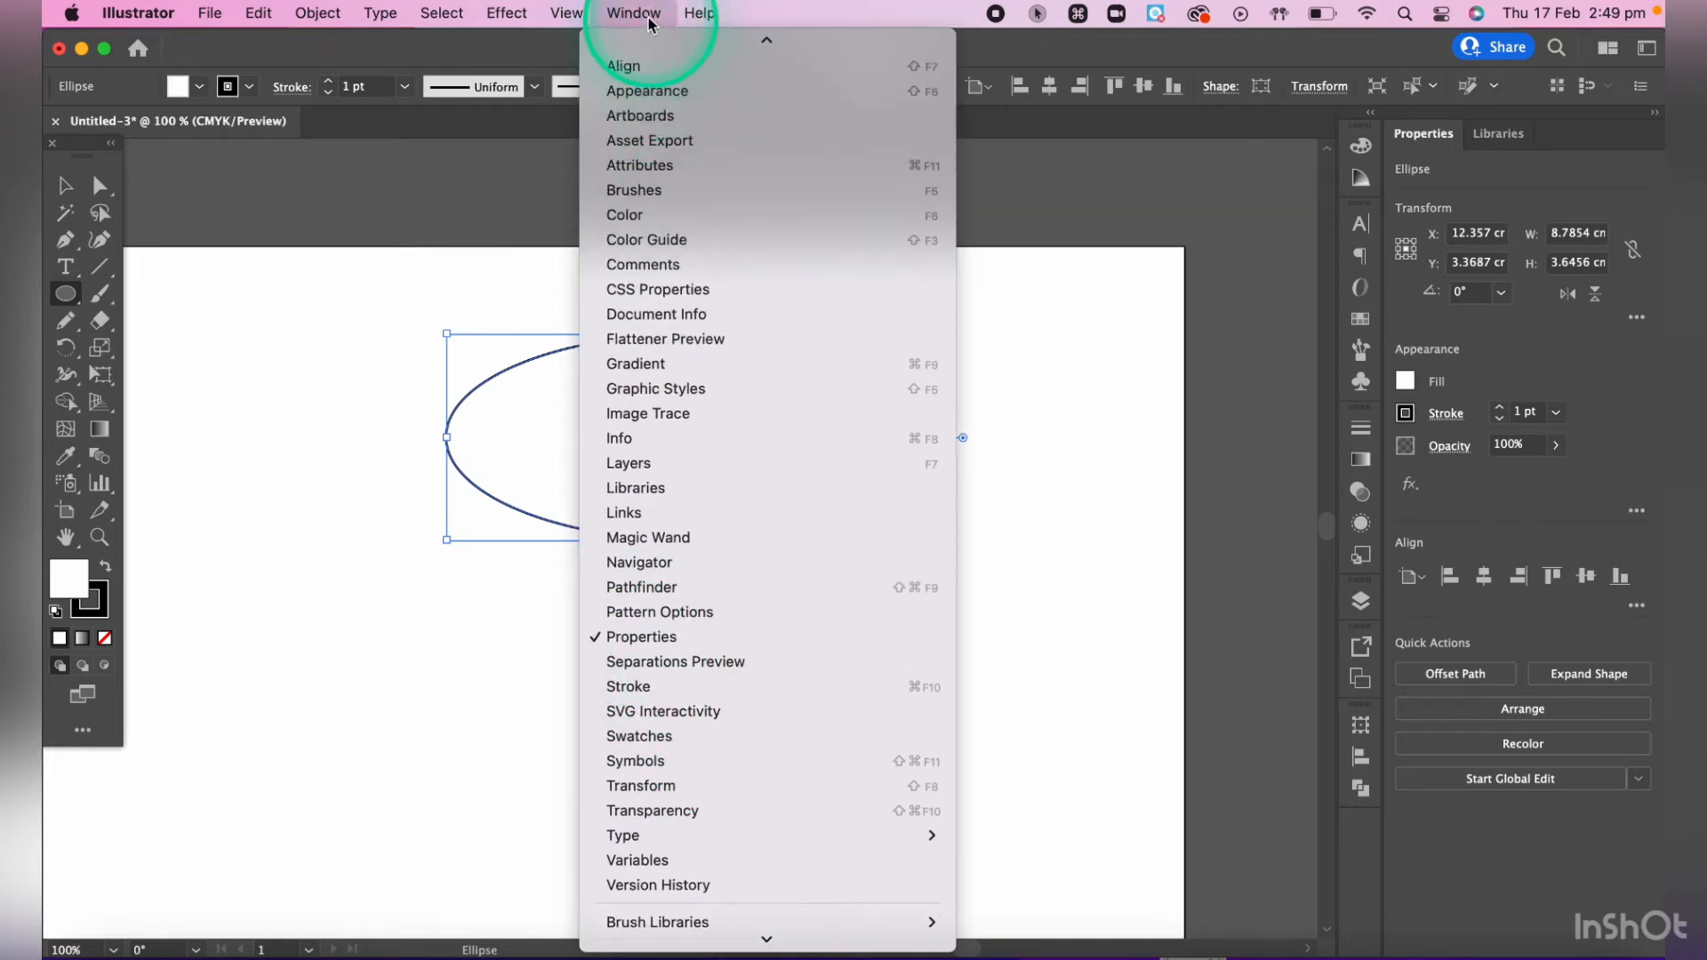
{"action": "left_click", "coordinate": [658, 12]}
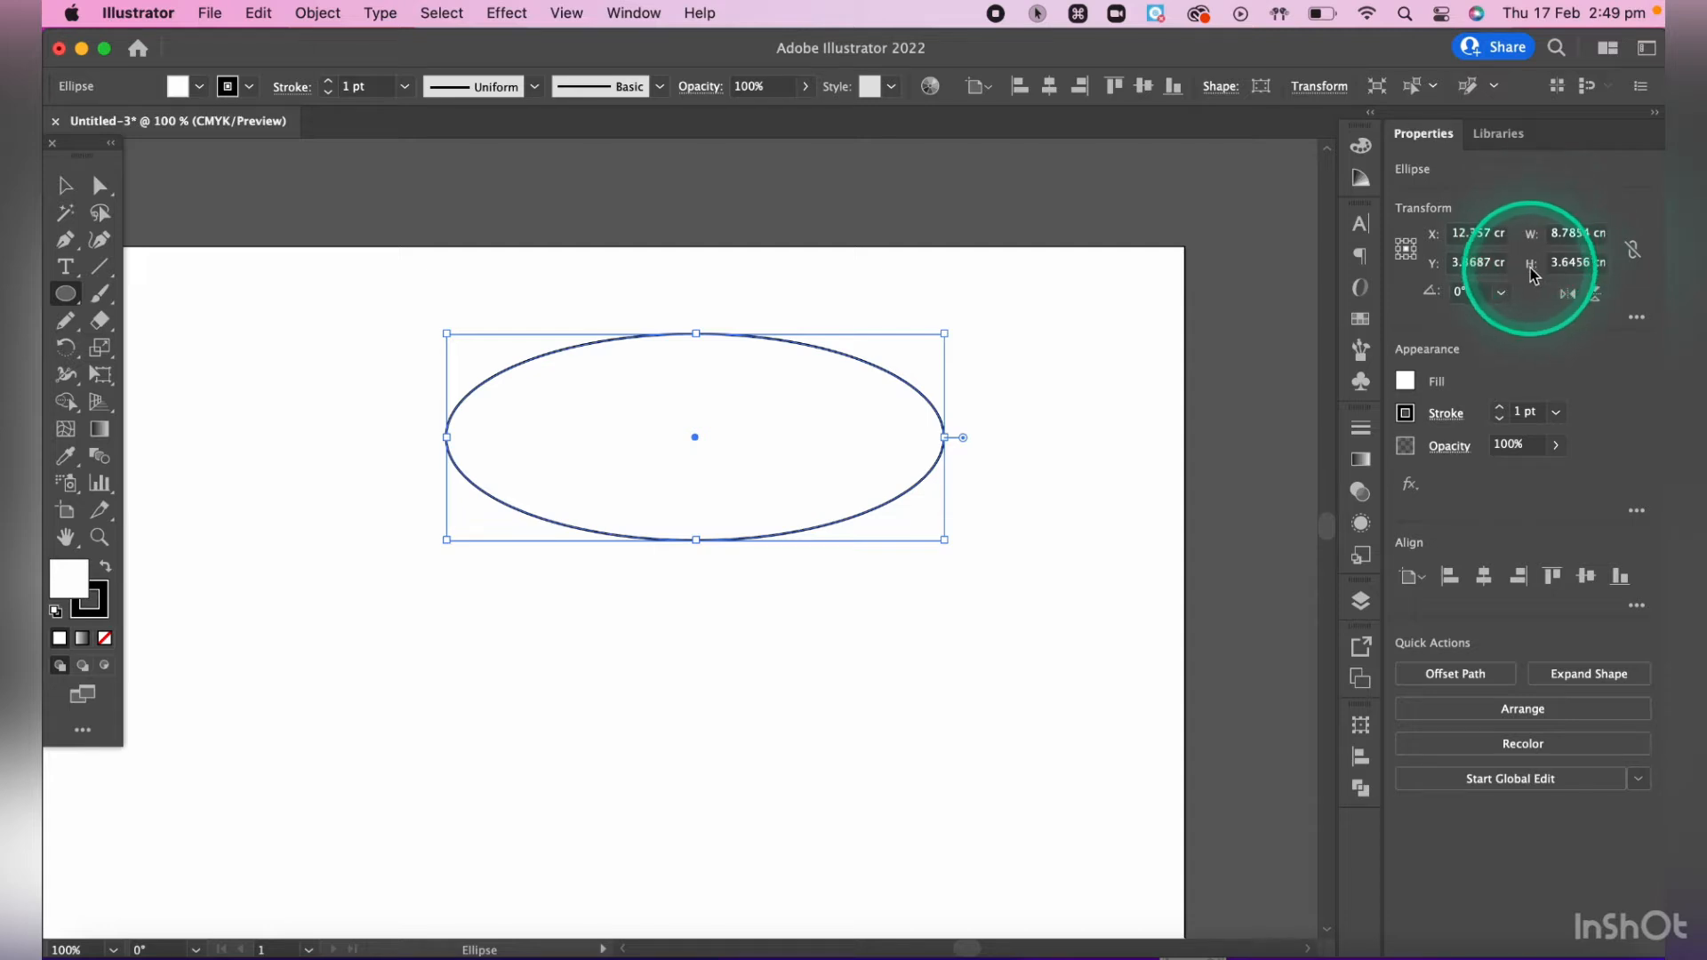
- Resize the selected ellipse to a width of 6 cm and a height of 3 cm
{"action": "left_click", "coordinate": [1556, 236]}
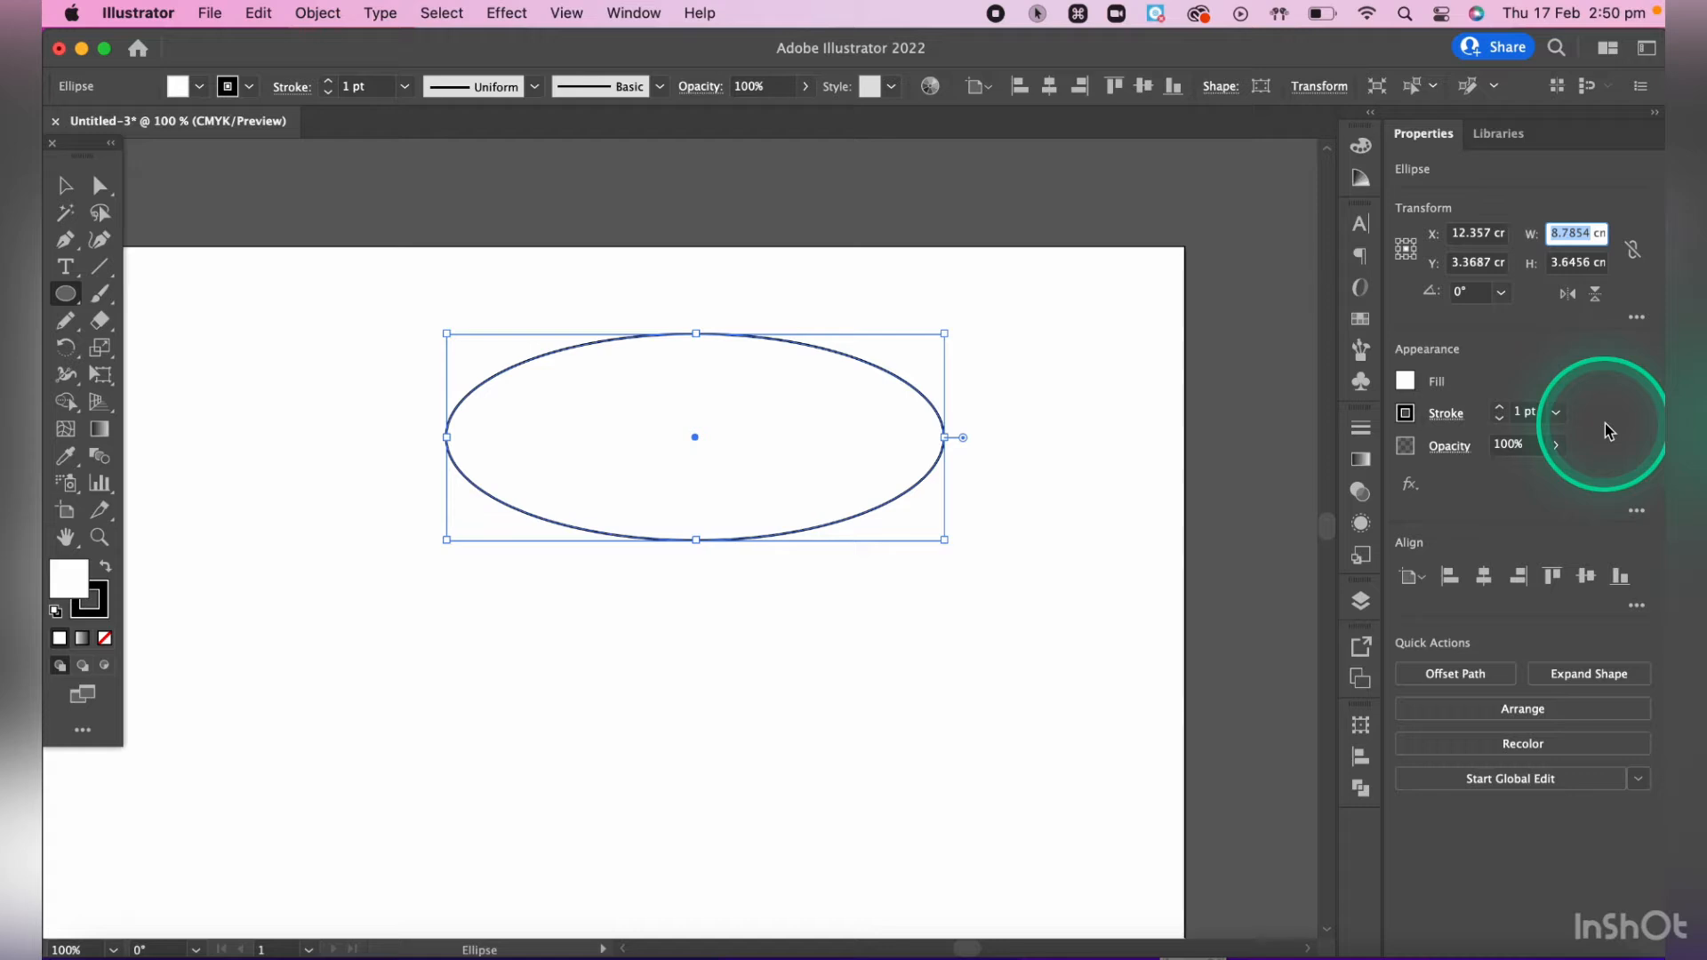
{"action": "type", "text": "6"}
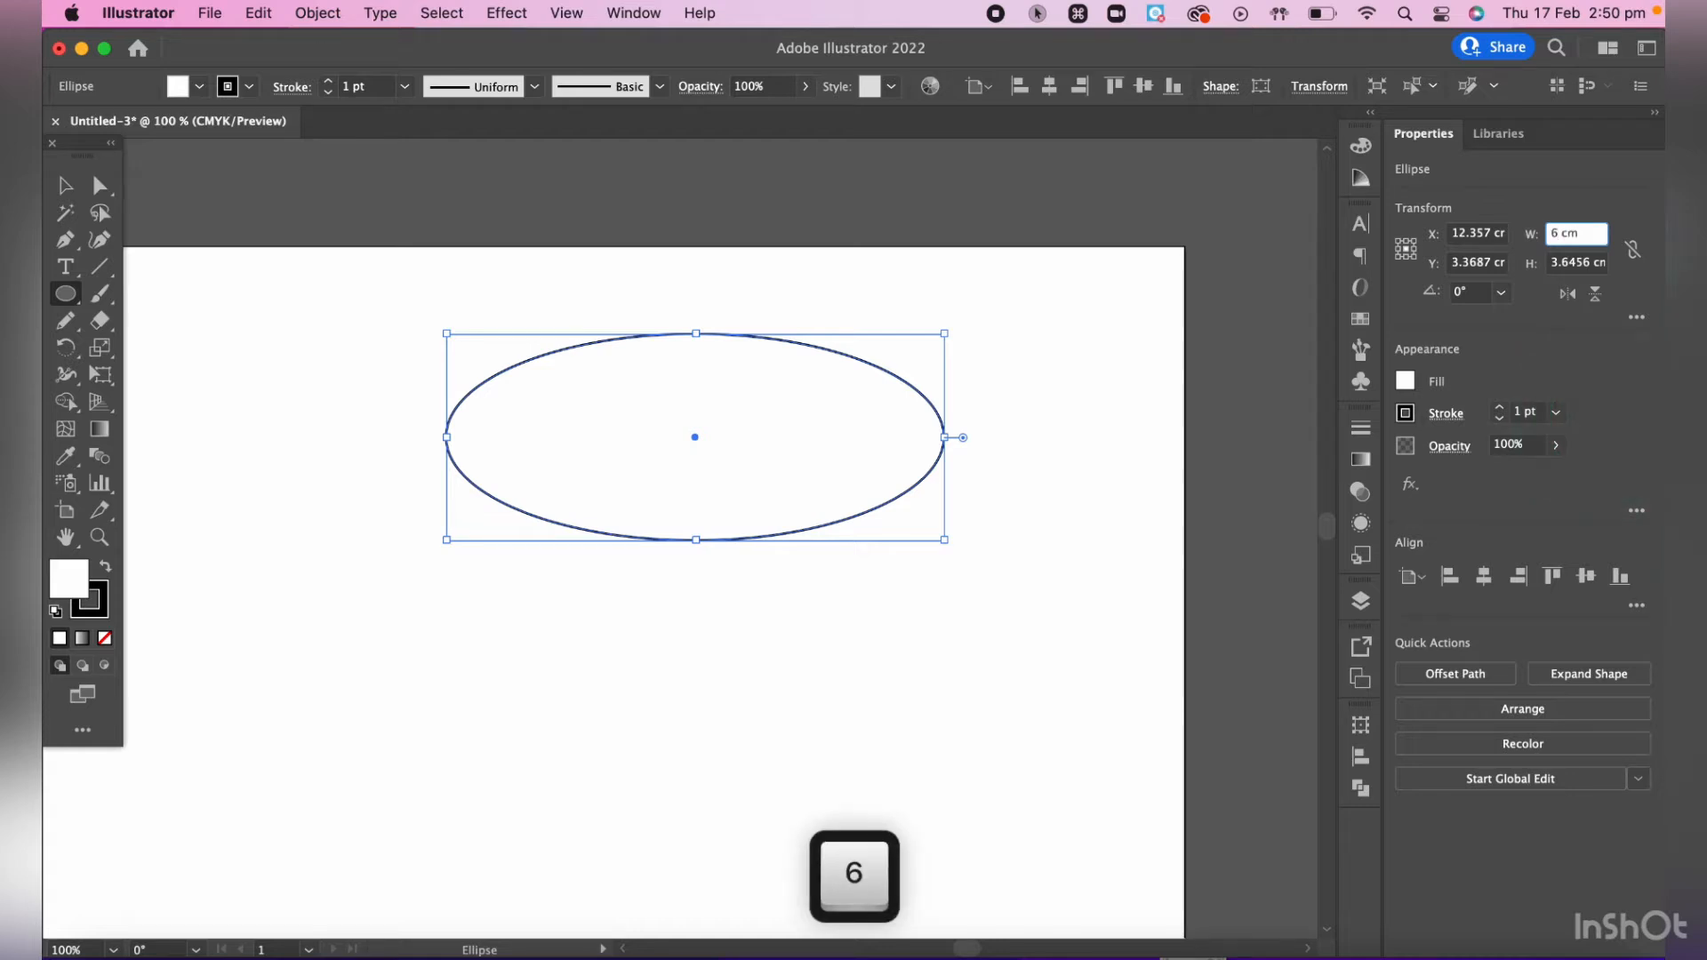
{"action": "type", "text": "ccm"}
{"action": "key", "text": "BackSpace"}
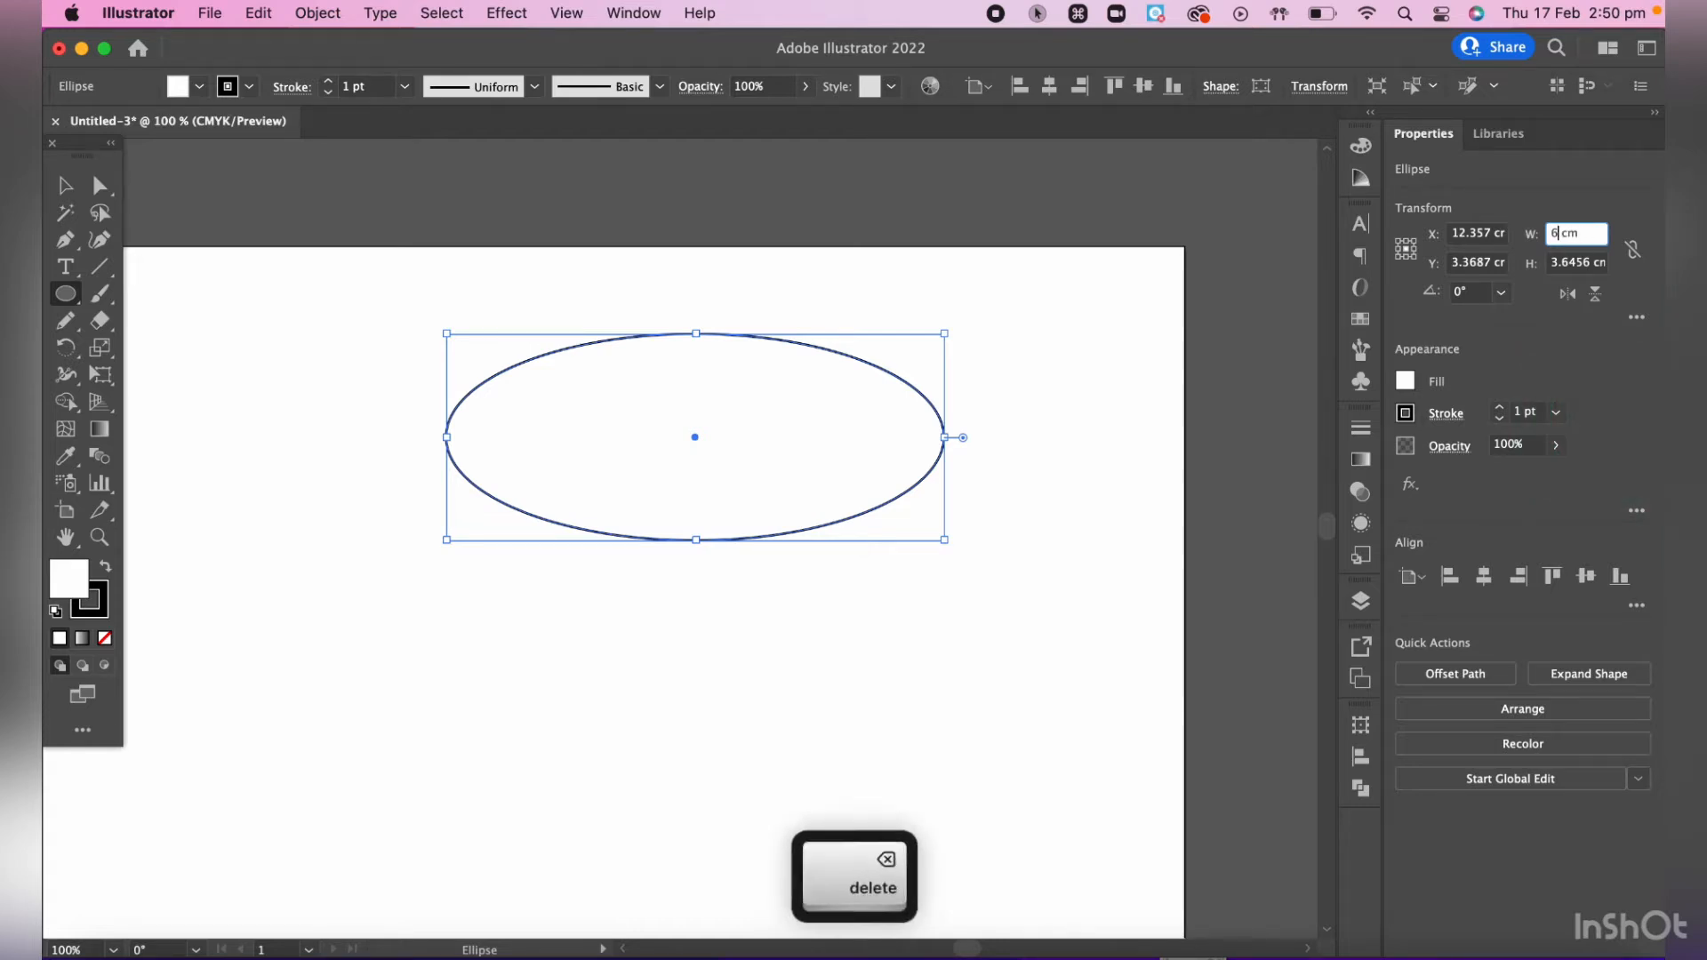
{"action": "key", "text": "Return"}
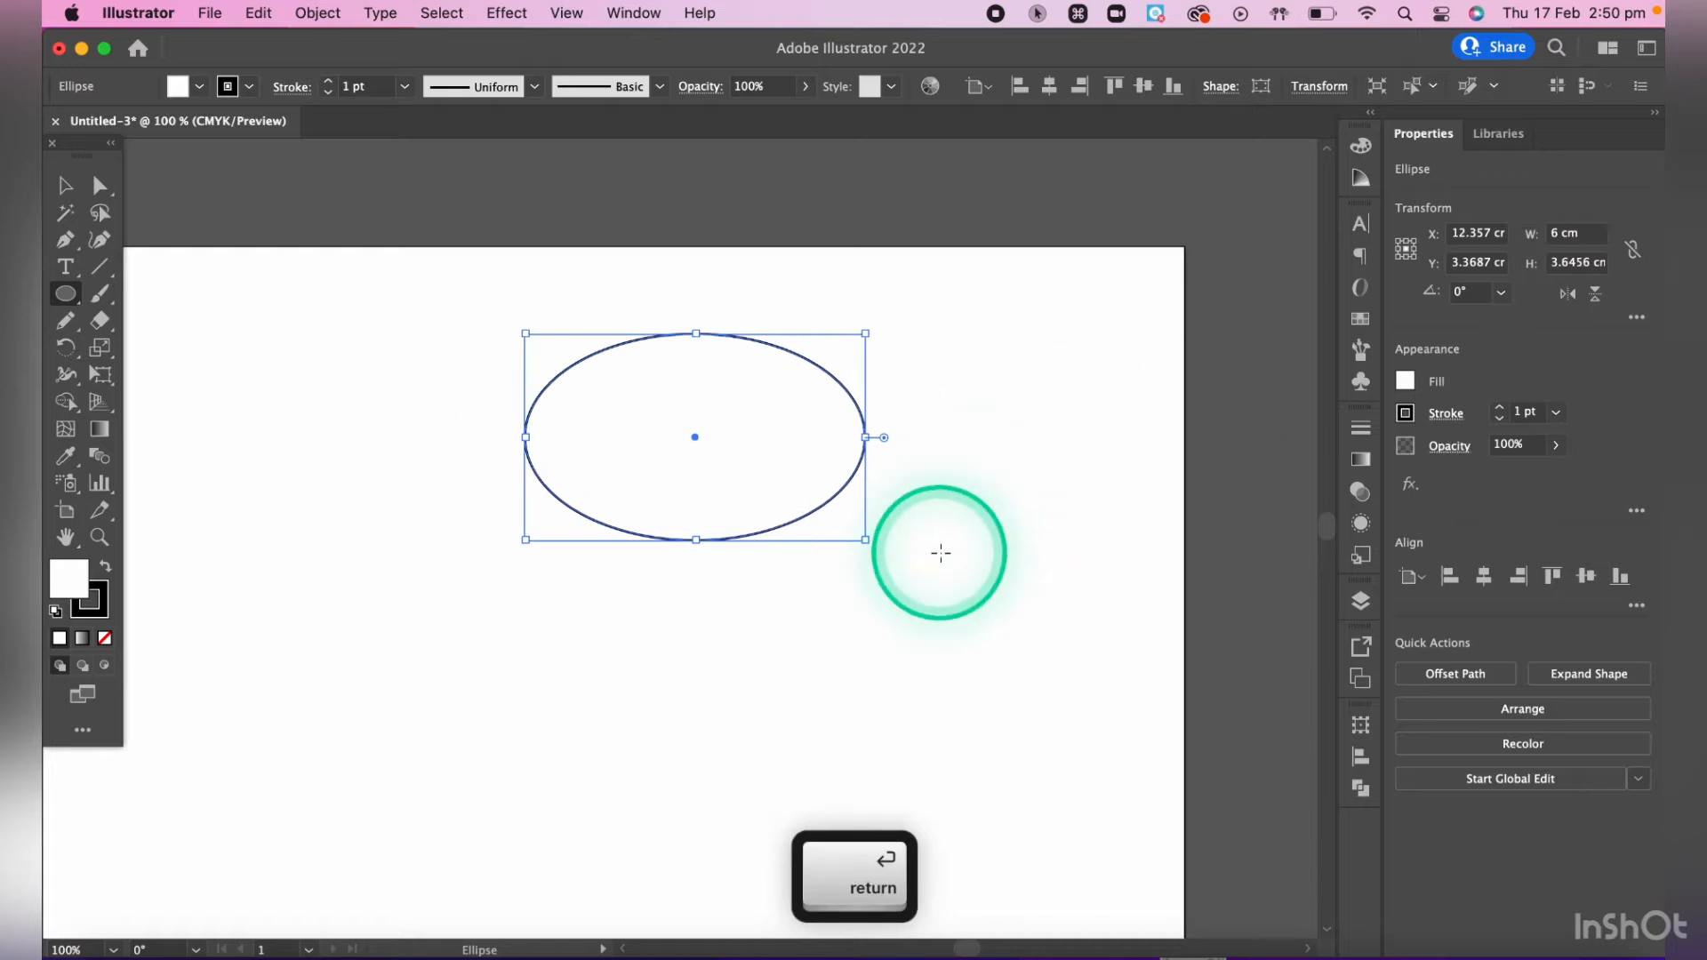
{"action": "left_click", "coordinate": [1552, 264]}
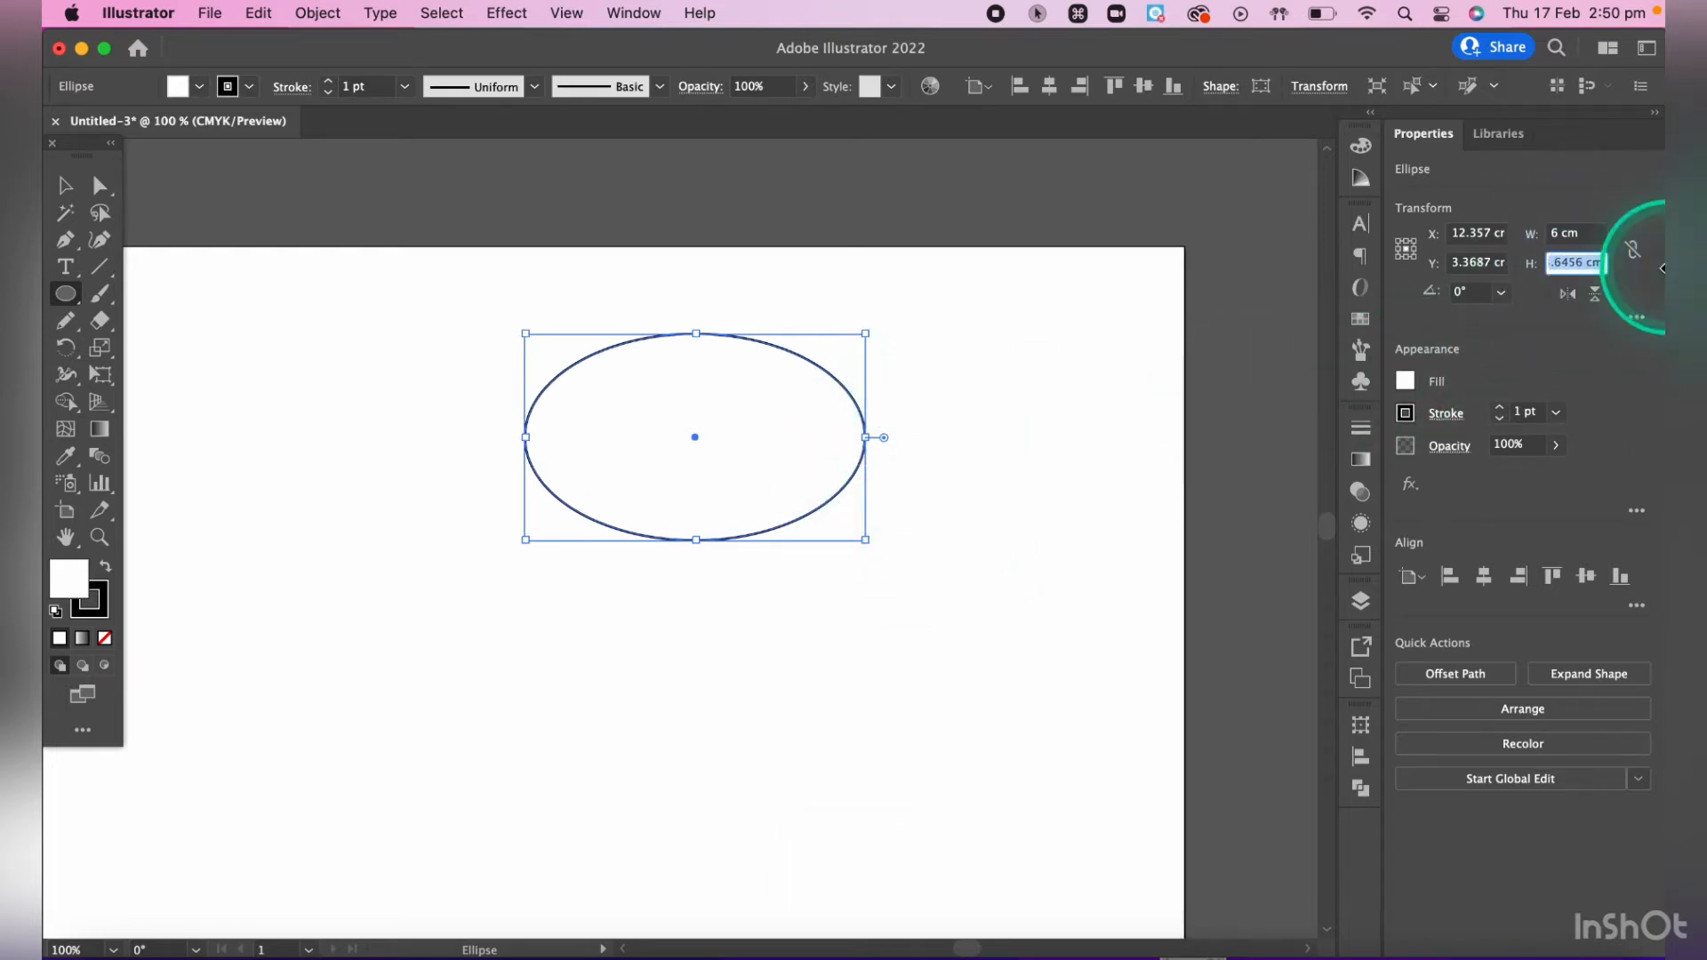
{"action": "type", "text": "3"}
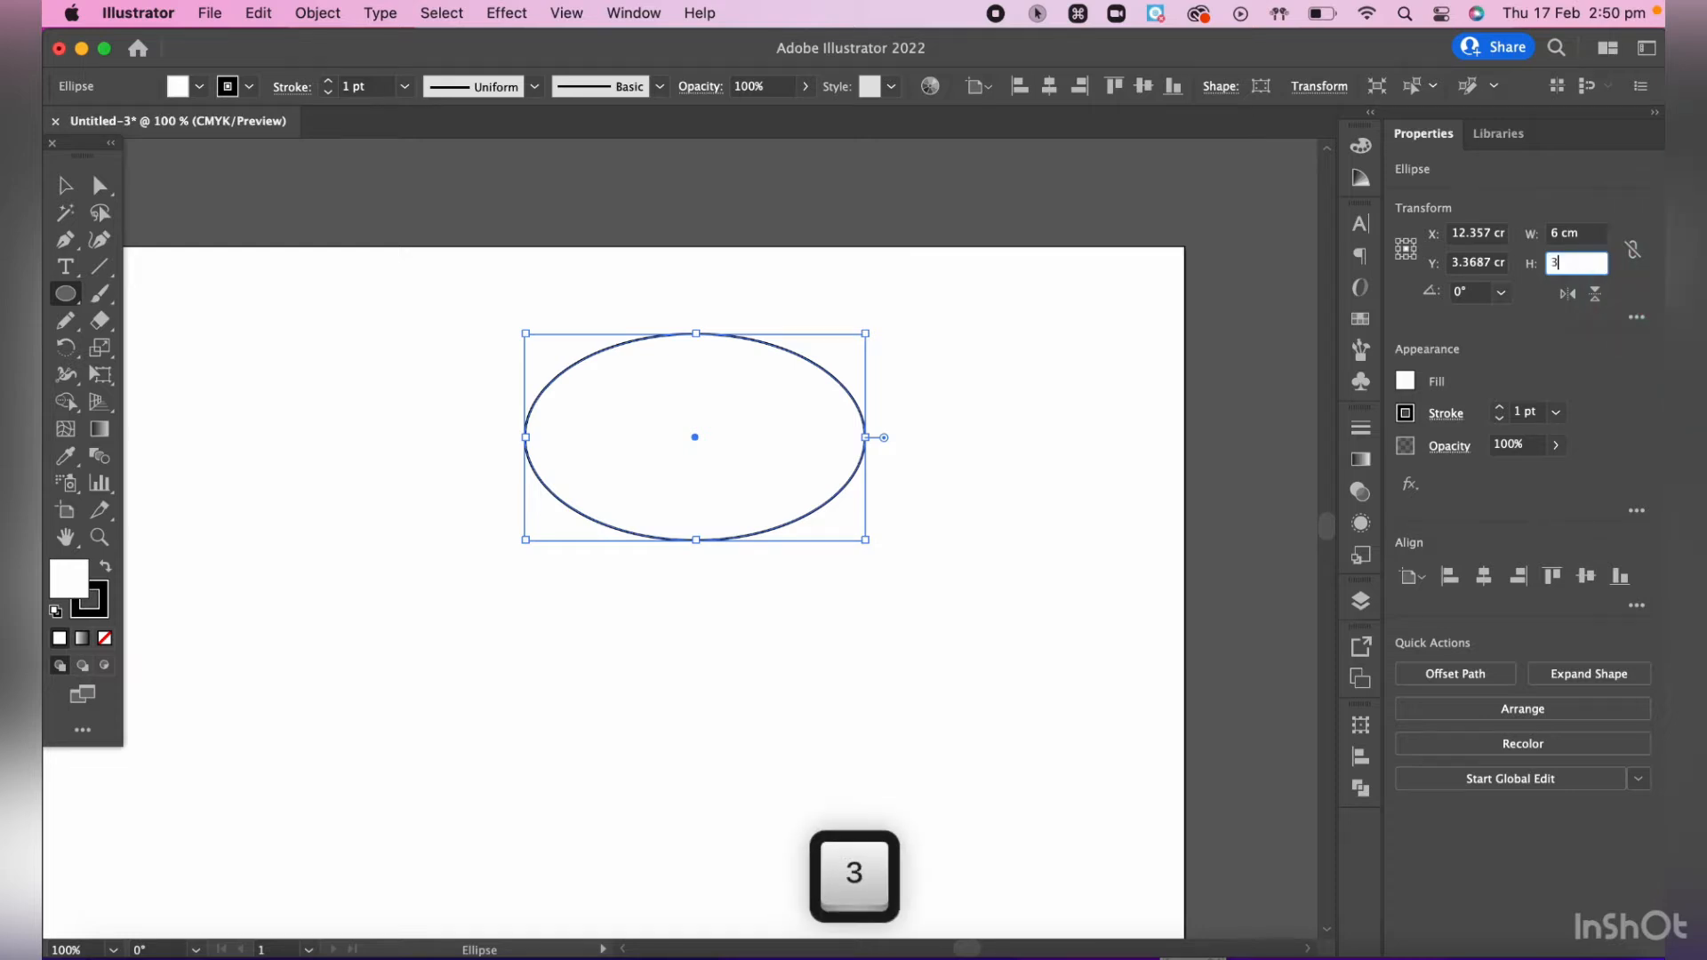
{"action": "key", "text": "Return"}
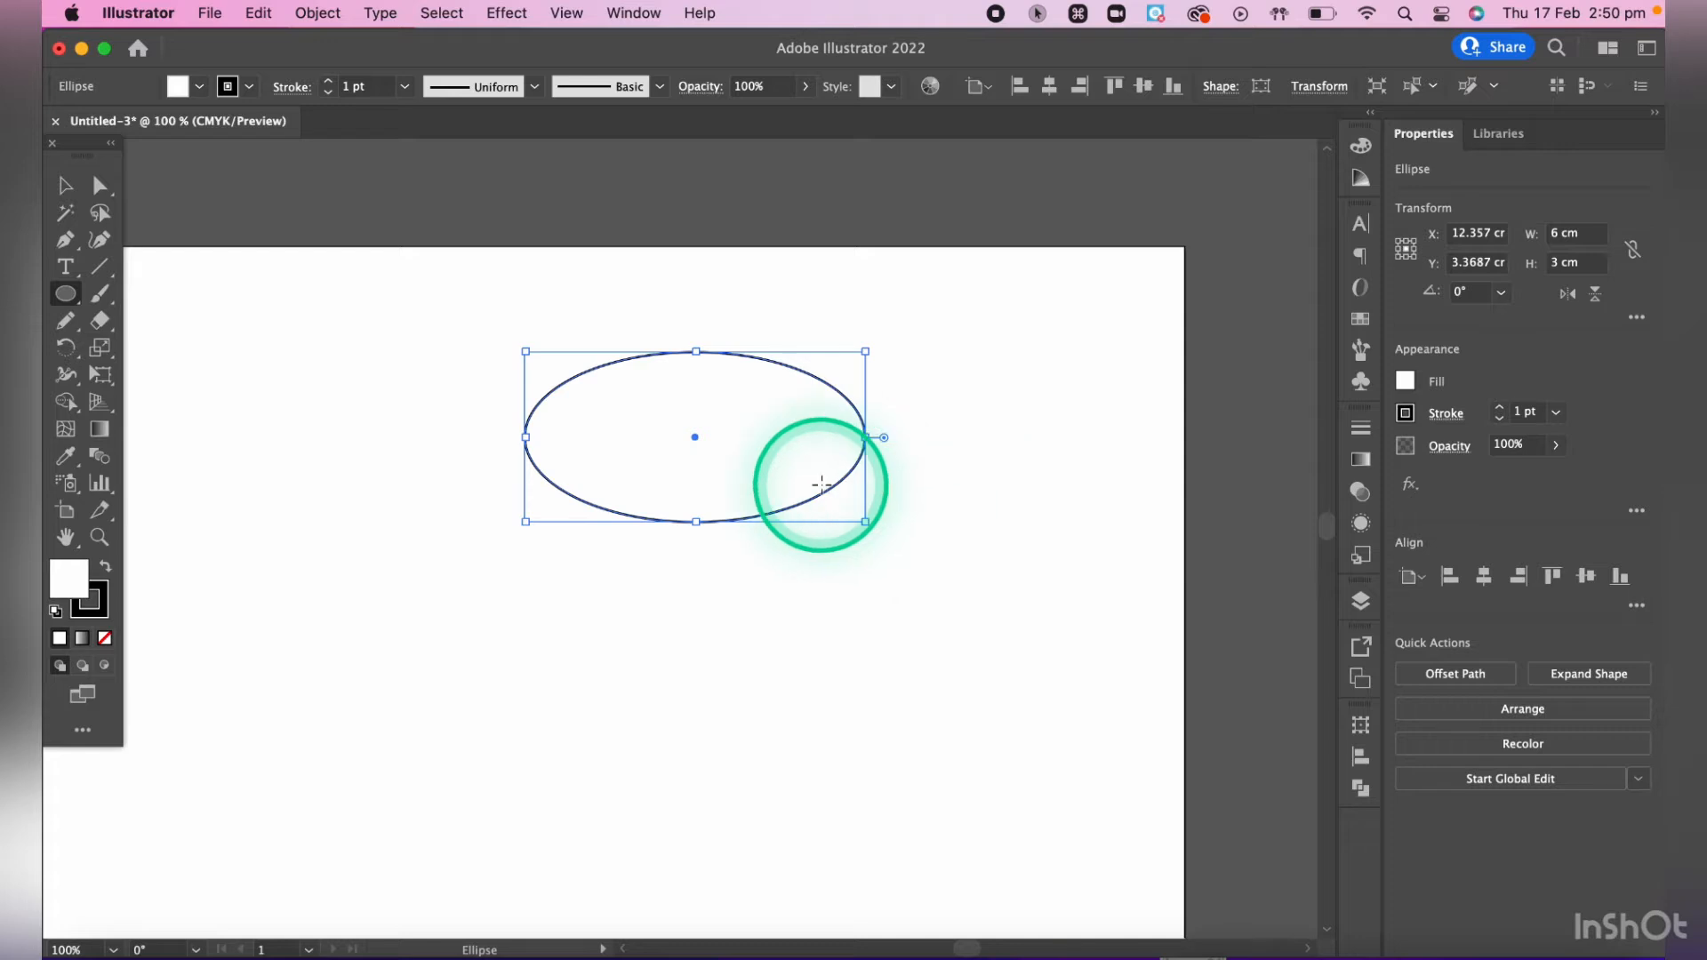
- Draw a rectangle about 2.67 cm wide and 2.51 cm high overlapping the ellipse's left end with the Rectangle tool
{"action": "scroll", "coordinate": [822, 485], "scroll_direction": "up", "scroll_amount": 3}
{"action": "scroll", "coordinate": [821, 484], "scroll_direction": "left", "scroll_amount": 3}
{"action": "scroll", "coordinate": [821, 484], "scroll_direction": "up", "scroll_amount": 3}
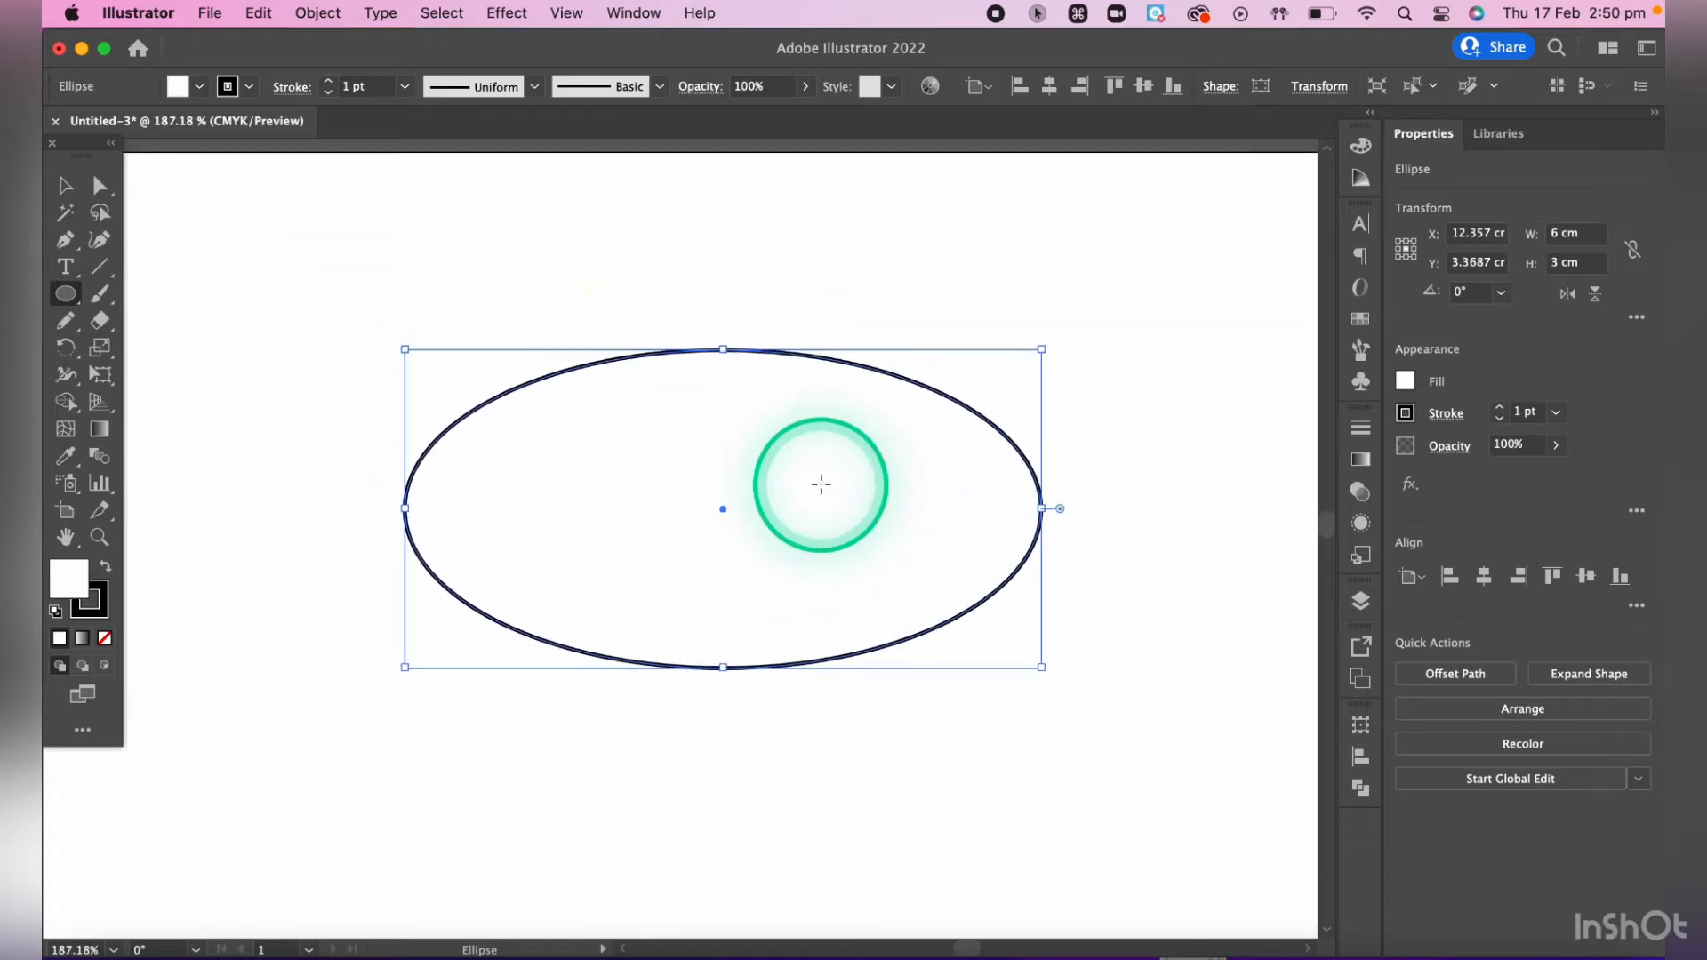
{"action": "scroll", "coordinate": [821, 484], "scroll_direction": "up", "scroll_amount": 1}
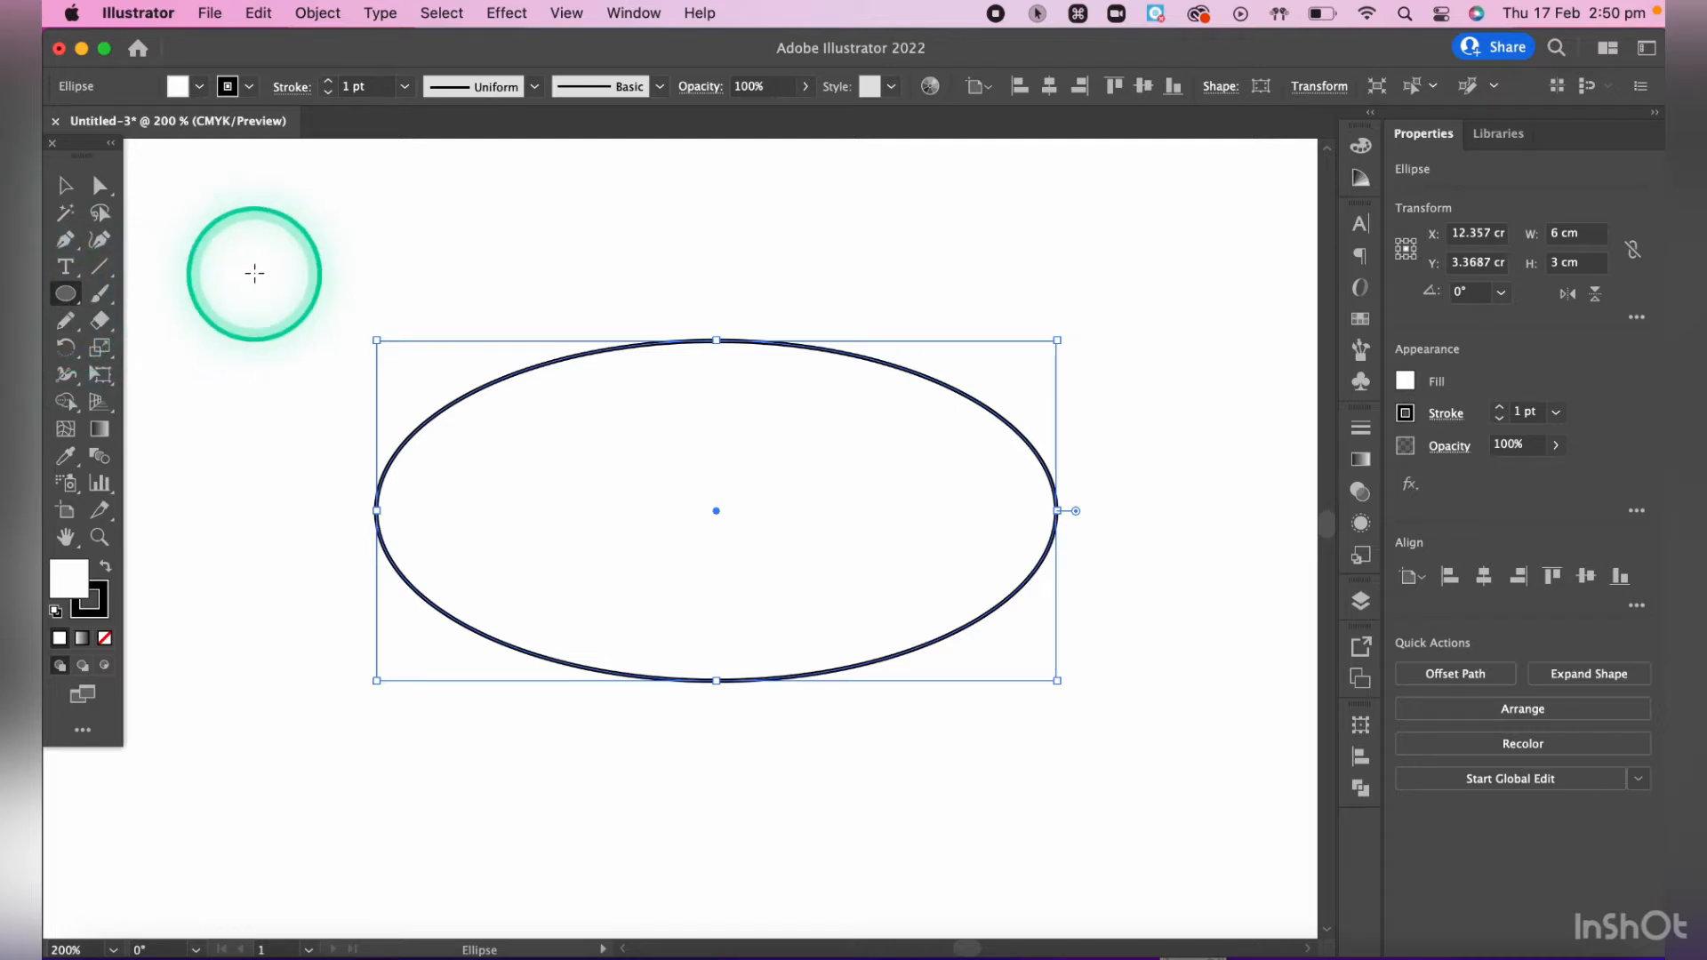
{"action": "key", "text": "m"}
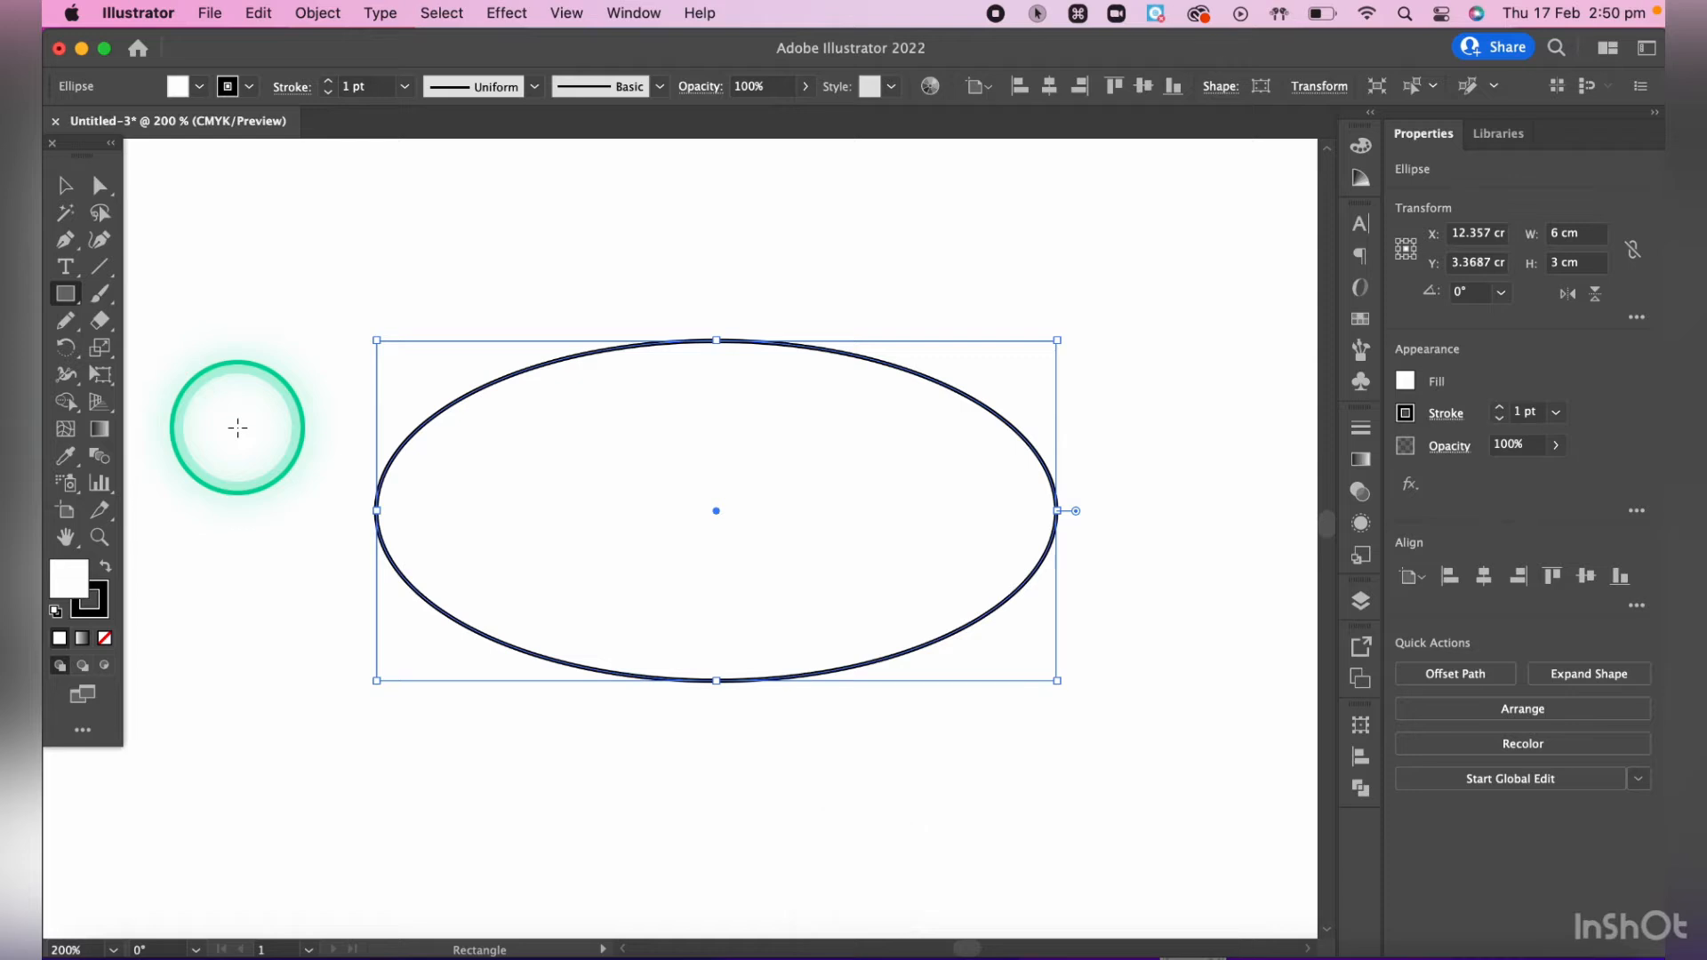
{"action": "left_click_drag", "start_coordinate": [236, 426], "coordinate": [540, 711]}
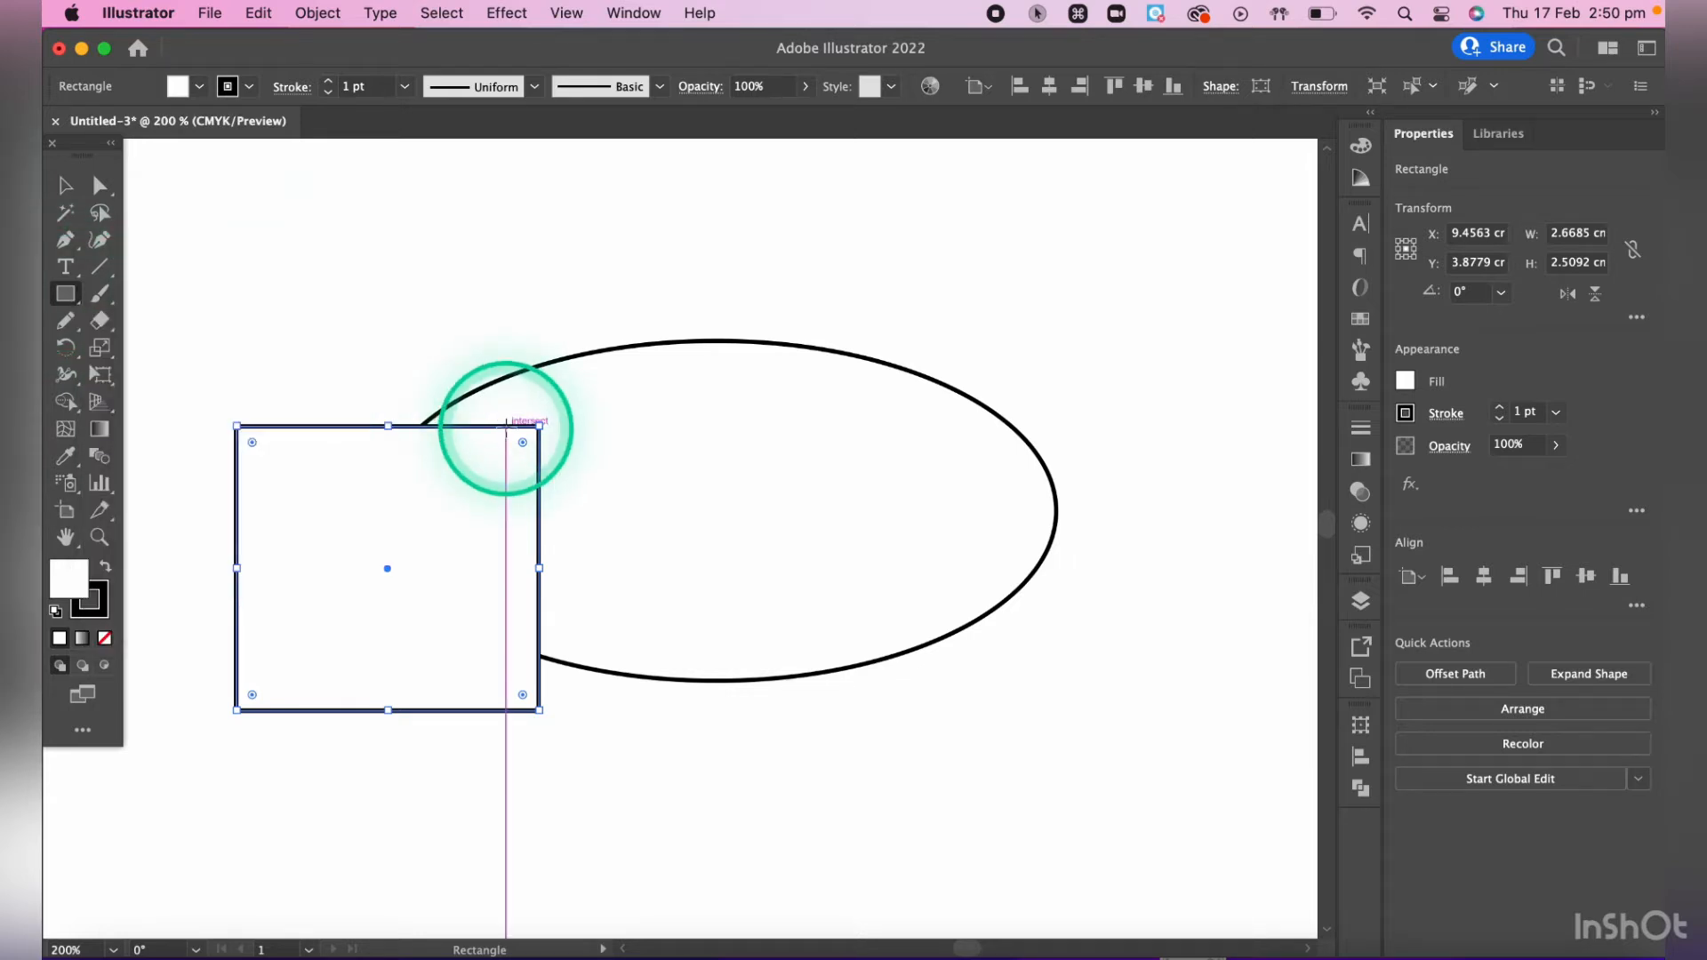
- Undo the rectangle, redo it, and undo it again so that only the ellipse is left
{"action": "key", "text": "super+z"}
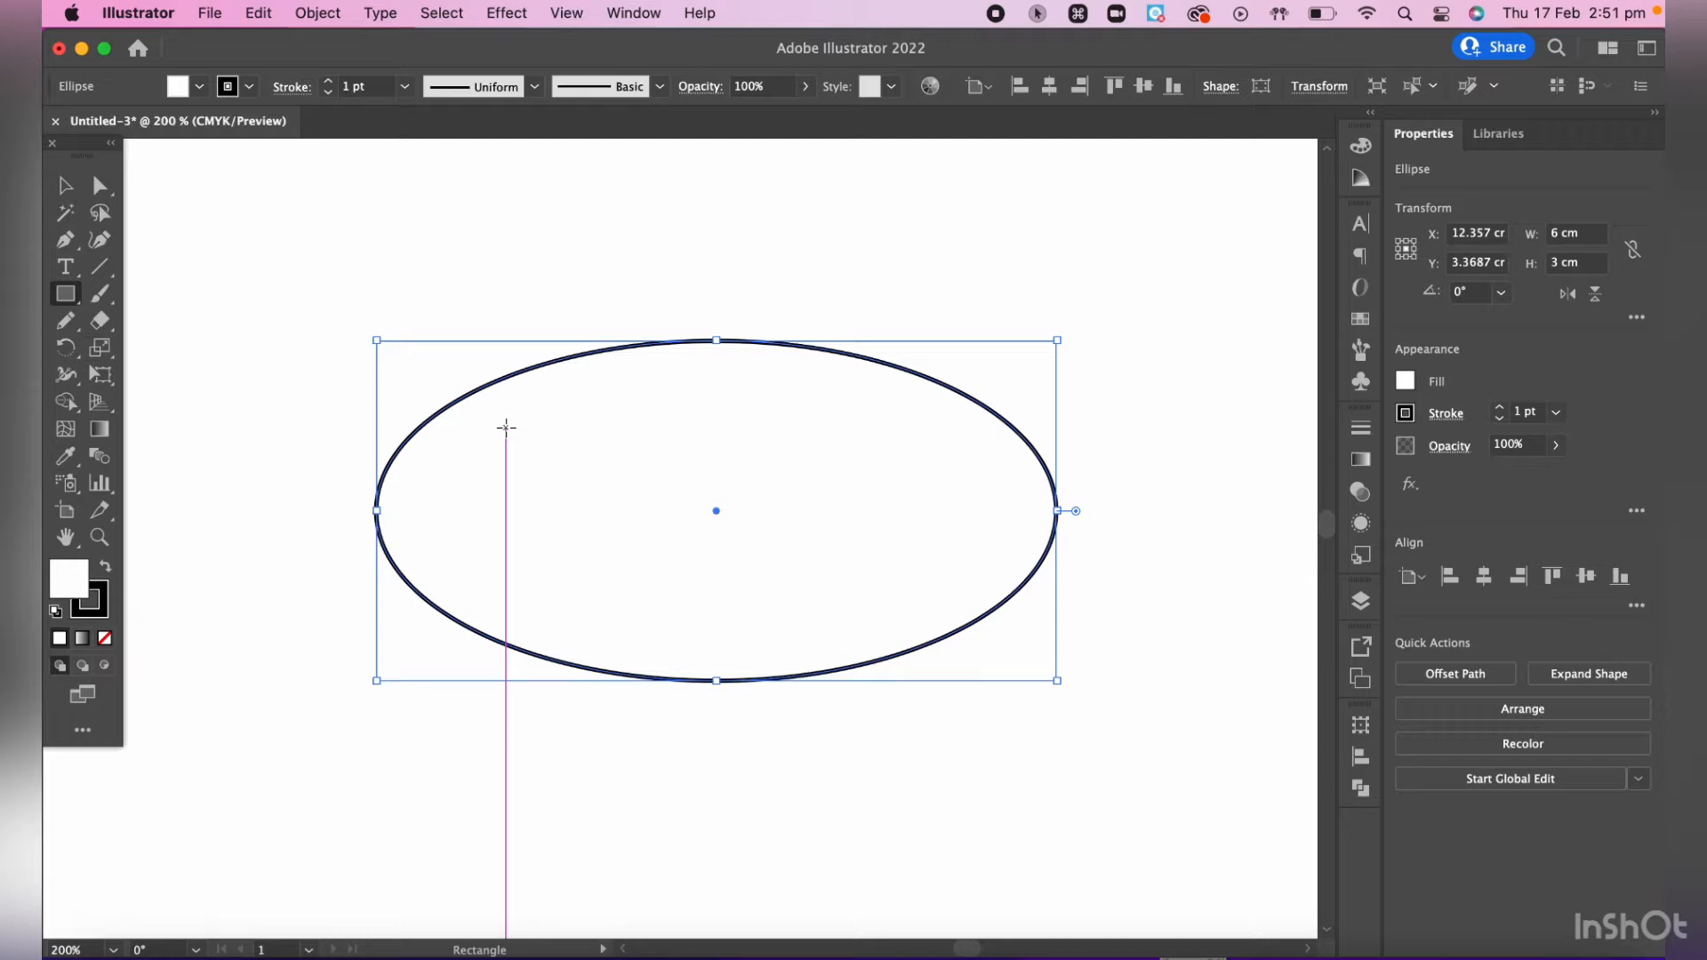
{"action": "key", "text": "super"}
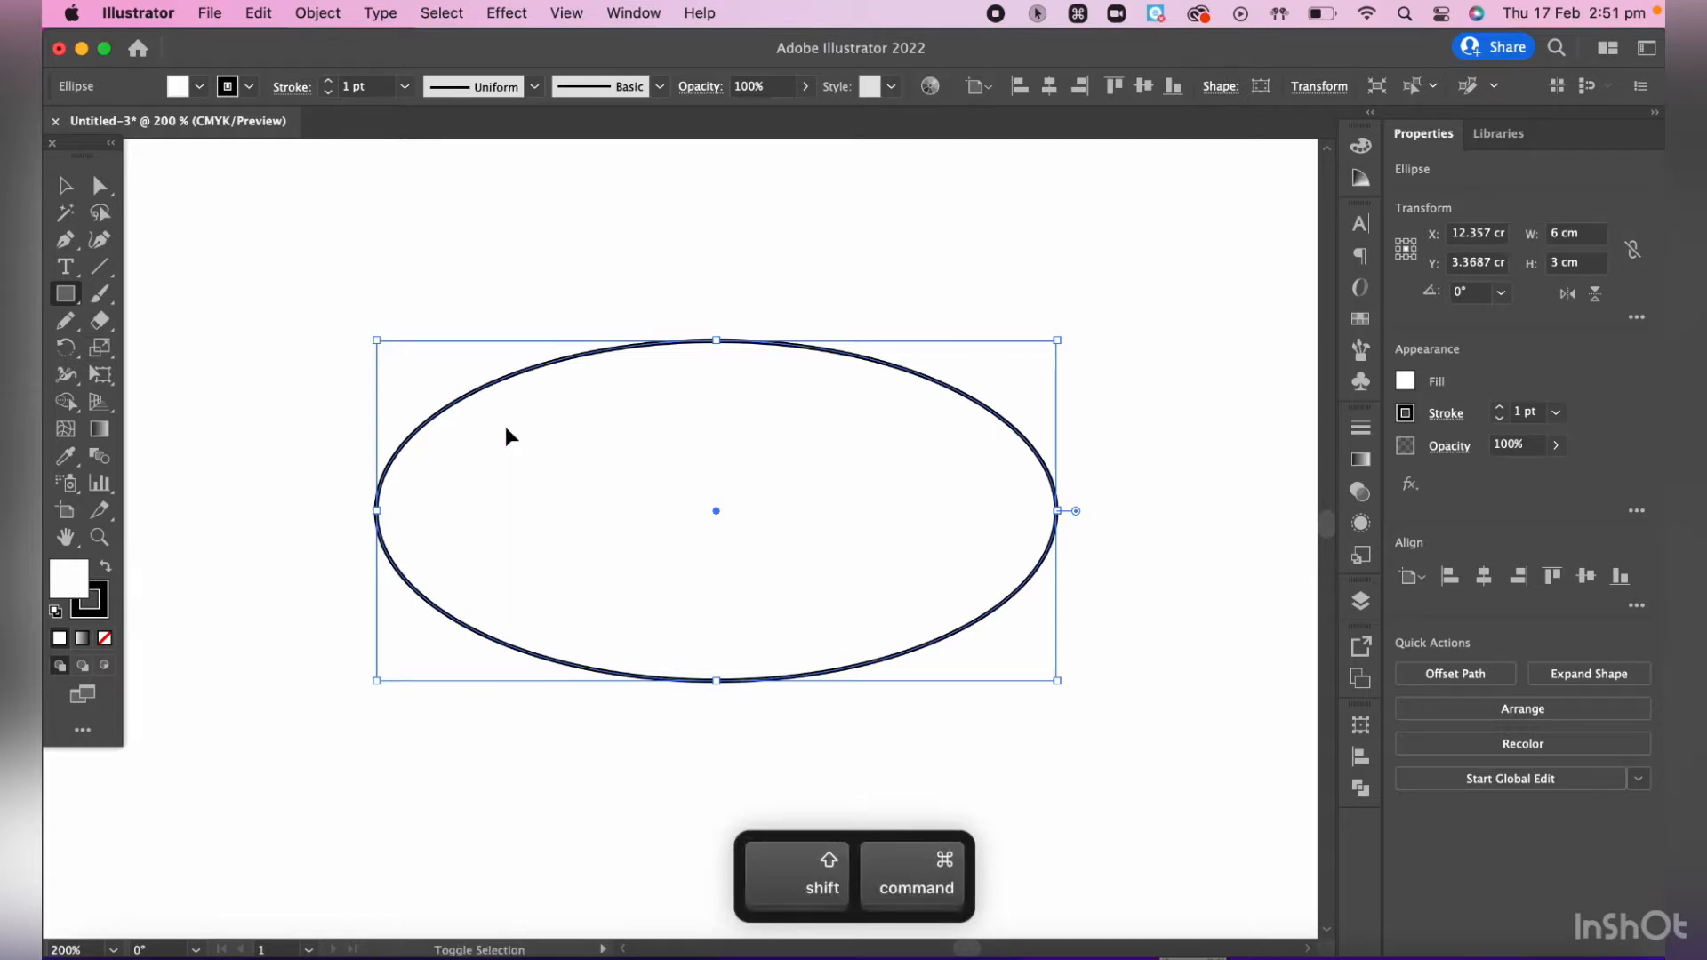
{"action": "key", "text": "super+shift+z"}
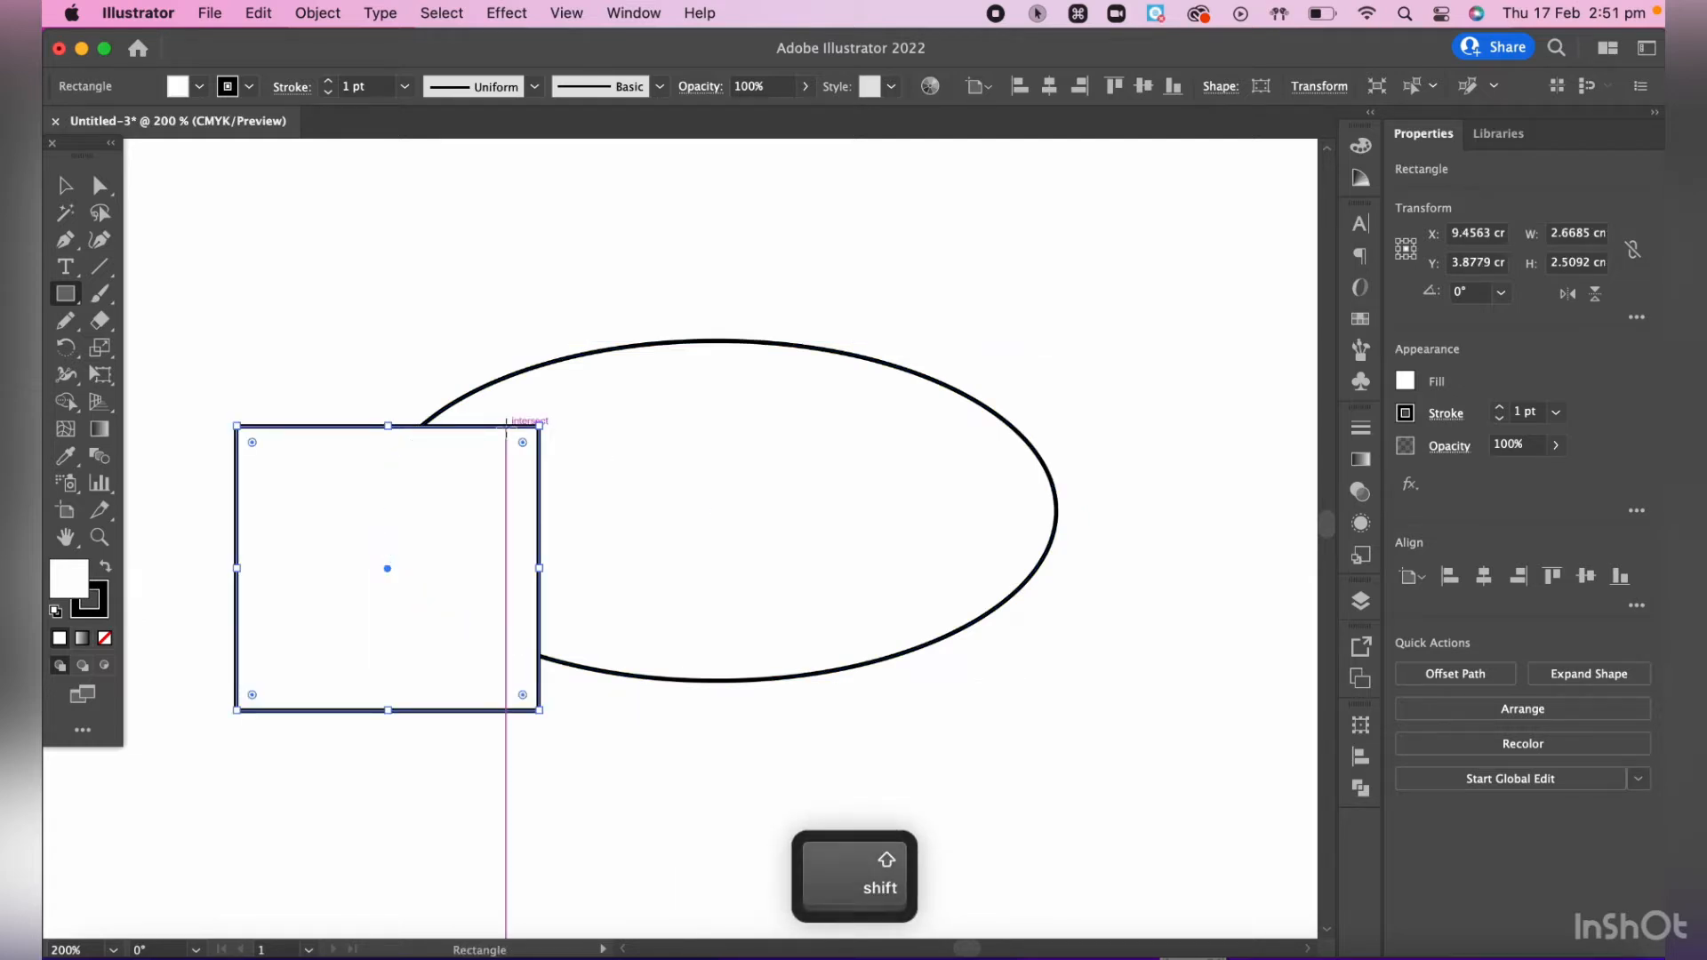
{"action": "key", "text": "super+z"}
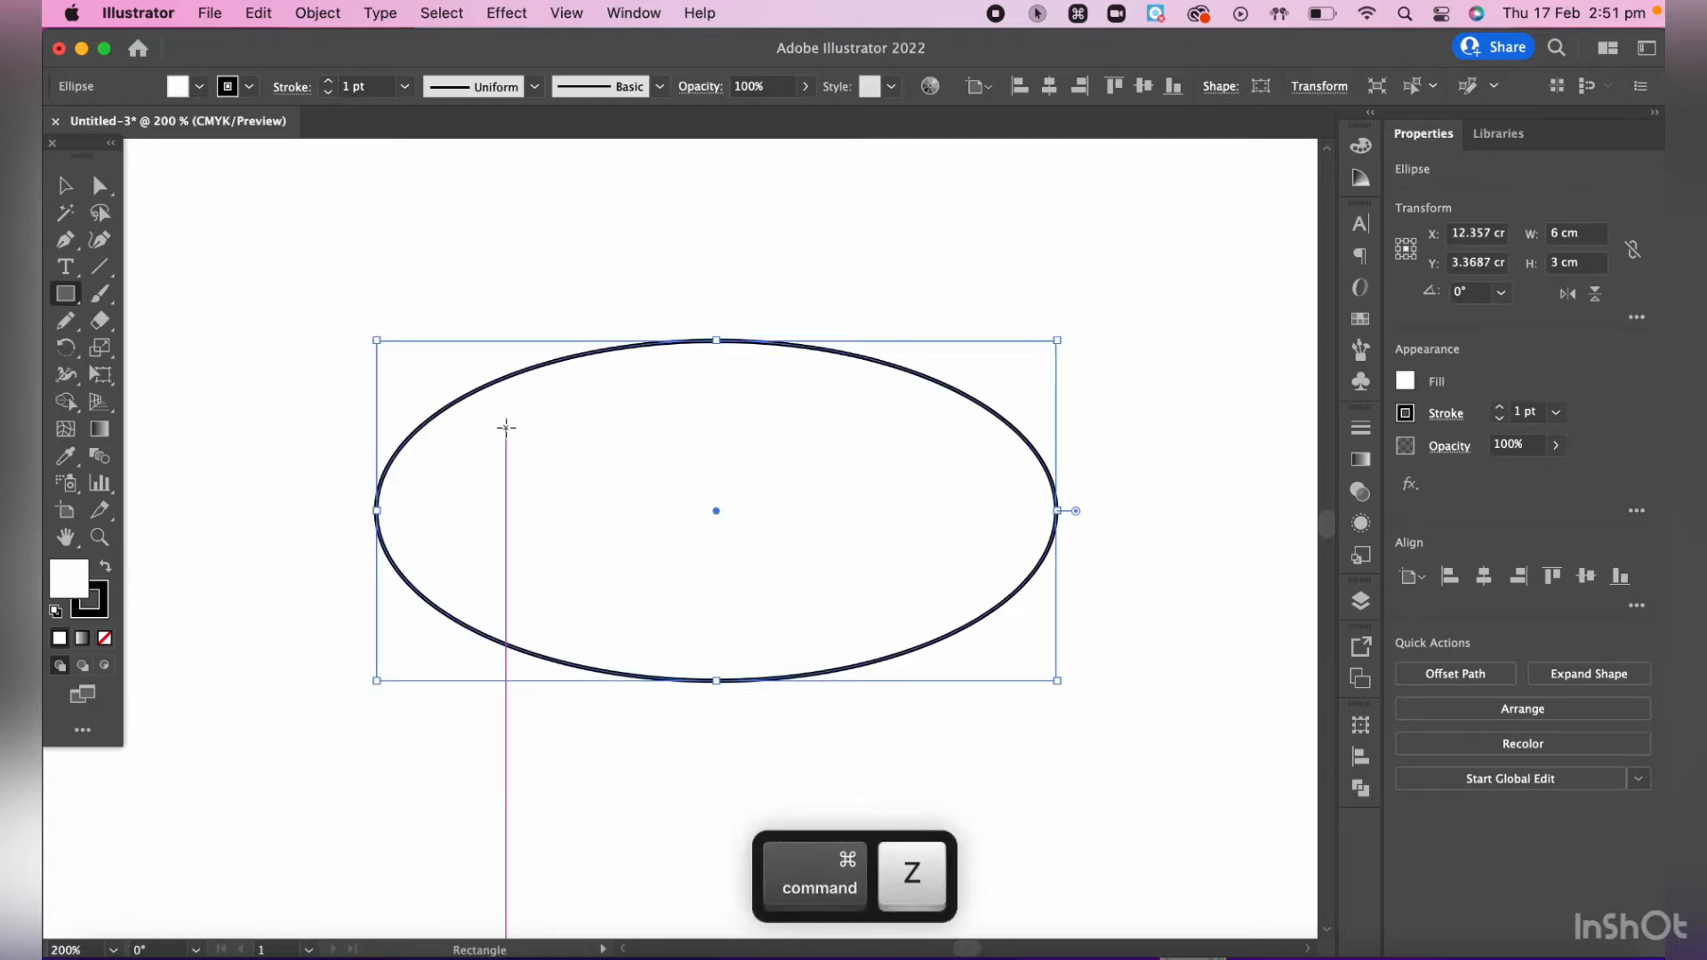
- Draw a circle about 1.42 cm in diameter over the ellipse's left end with the Ellipse tool, and delete it
{"action": "left_click", "coordinate": [65, 302]}
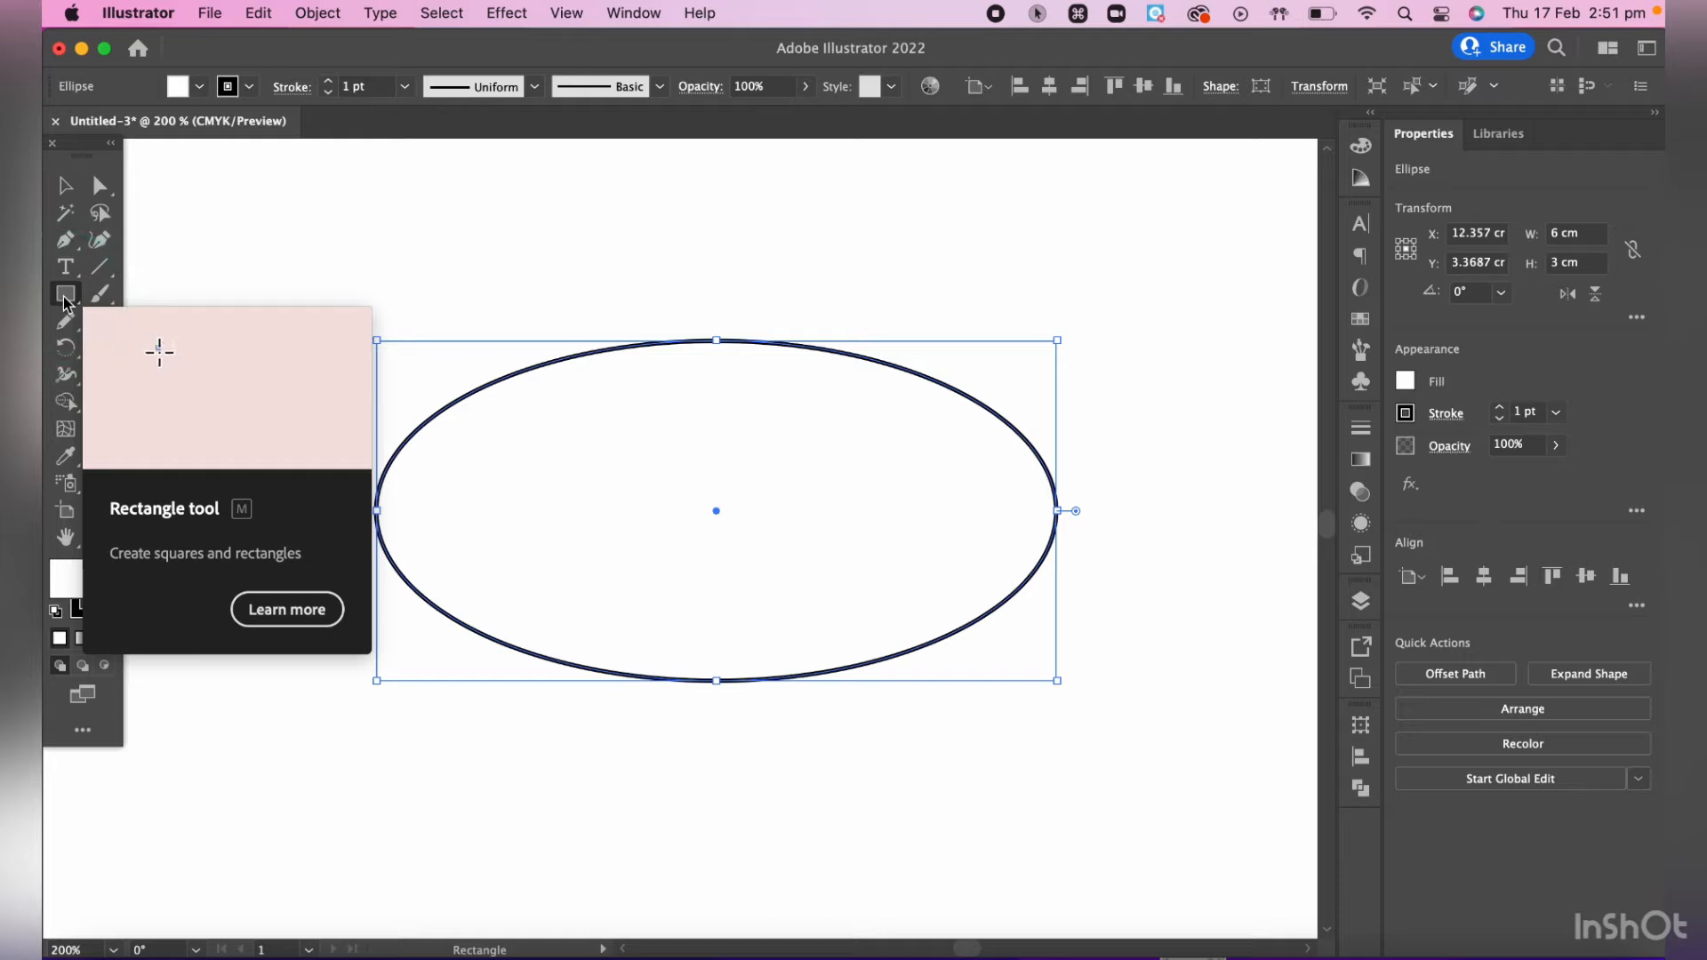
{"action": "left_click_drag", "start_coordinate": [65, 300], "coordinate": [157, 350]}
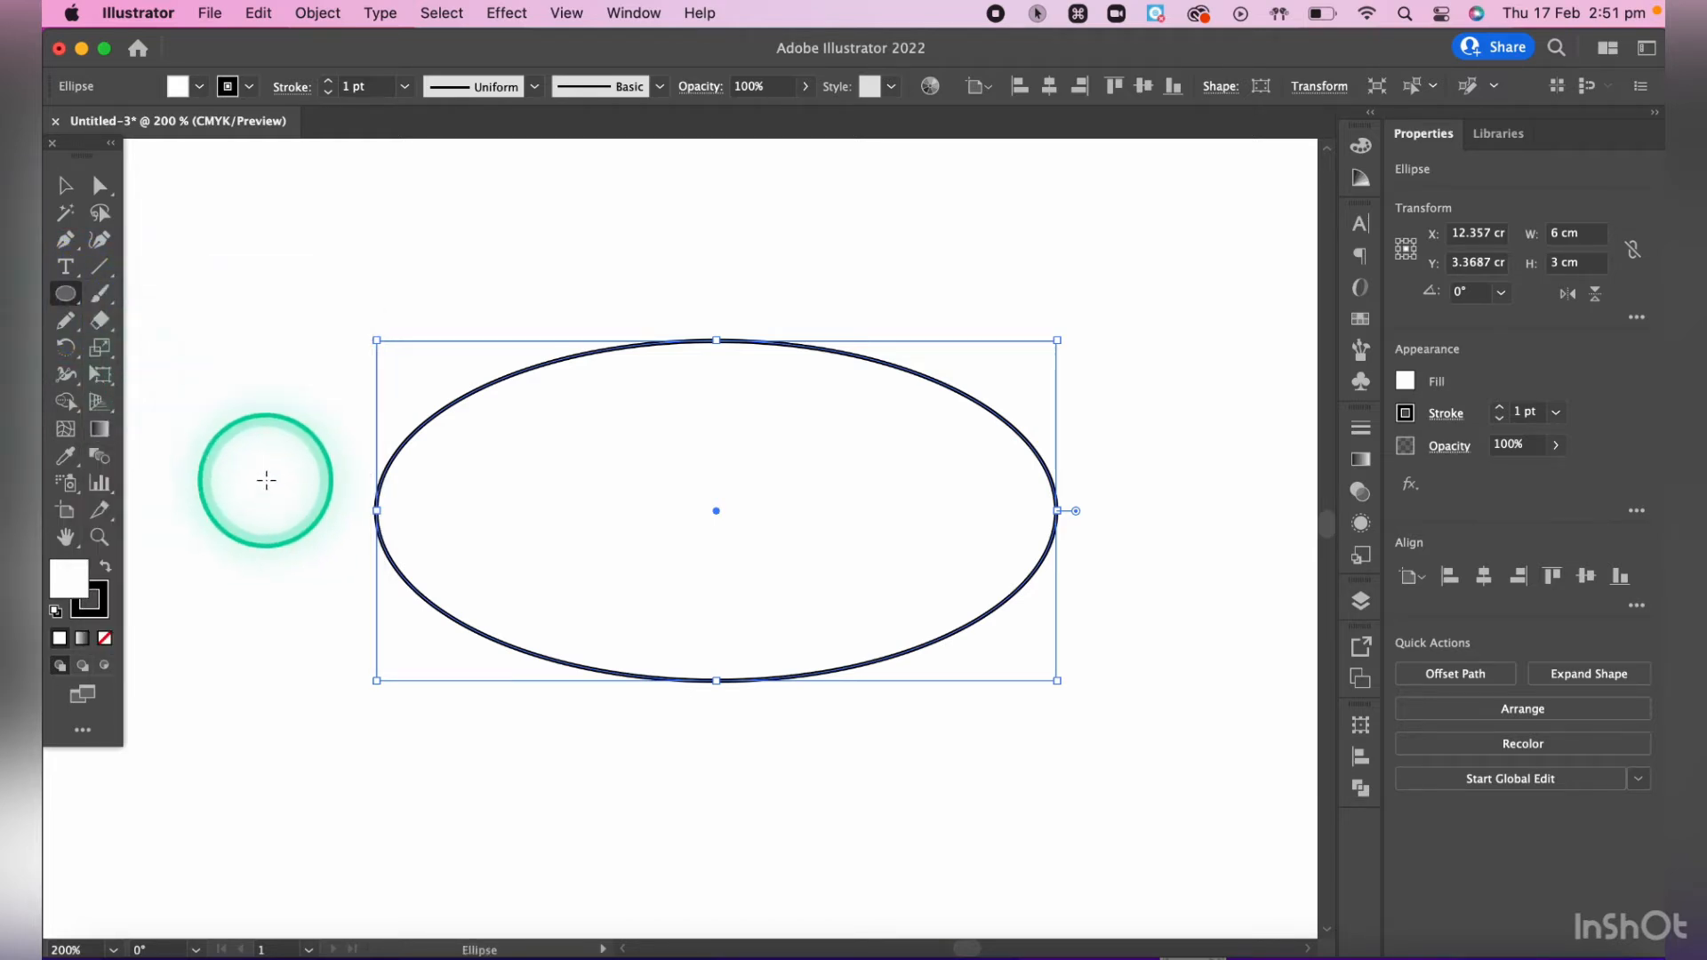
{"action": "mouse_move", "coordinate": [237, 428]}
{"action": "left_mouse_down"}
{"action": "mouse_move", "coordinate": [352, 535]}
{"action": "mouse_move", "coordinate": [285, 552]}
{"action": "mouse_move", "coordinate": [369, 489]}
{"action": "mouse_move", "coordinate": [347, 535]}
{"action": "mouse_move", "coordinate": [336, 512]}
{"action": "mouse_move", "coordinate": [423, 600]}
{"action": "mouse_move", "coordinate": [298, 523]}
{"action": "mouse_move", "coordinate": [431, 631]}
{"action": "mouse_move", "coordinate": [377, 535]}
{"action": "mouse_move", "coordinate": [469, 602]}
{"action": "mouse_move", "coordinate": [397, 548]}
{"action": "left_mouse_up"}
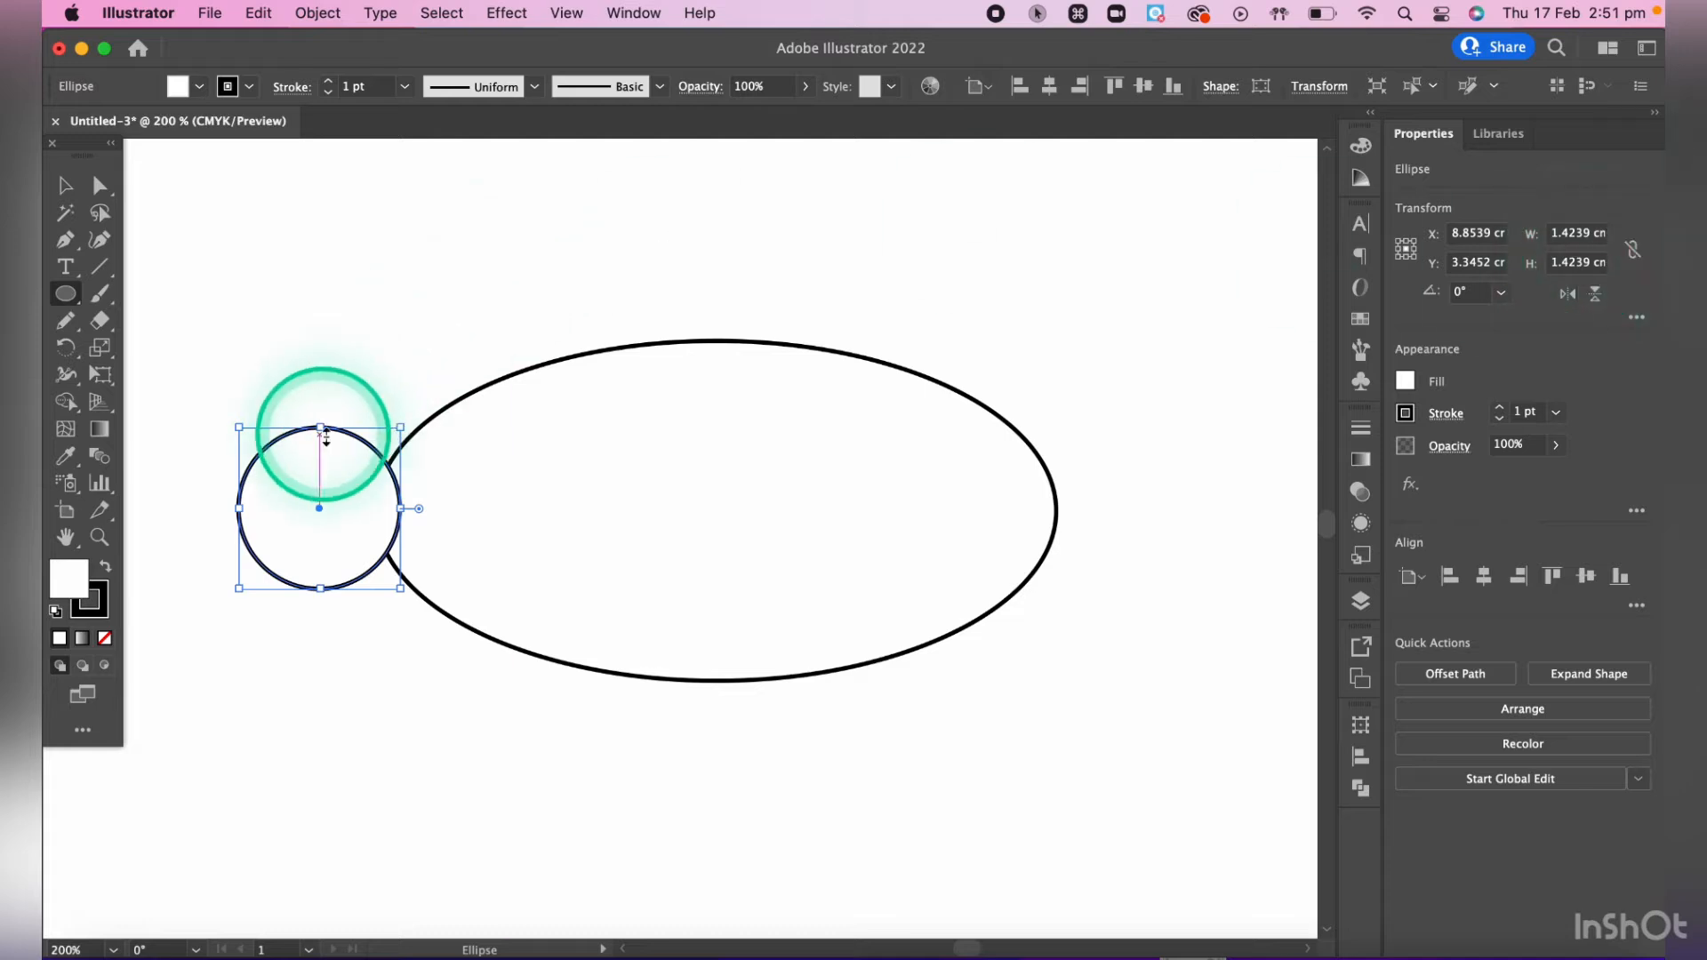
{"action": "key", "text": "BackSpace"}
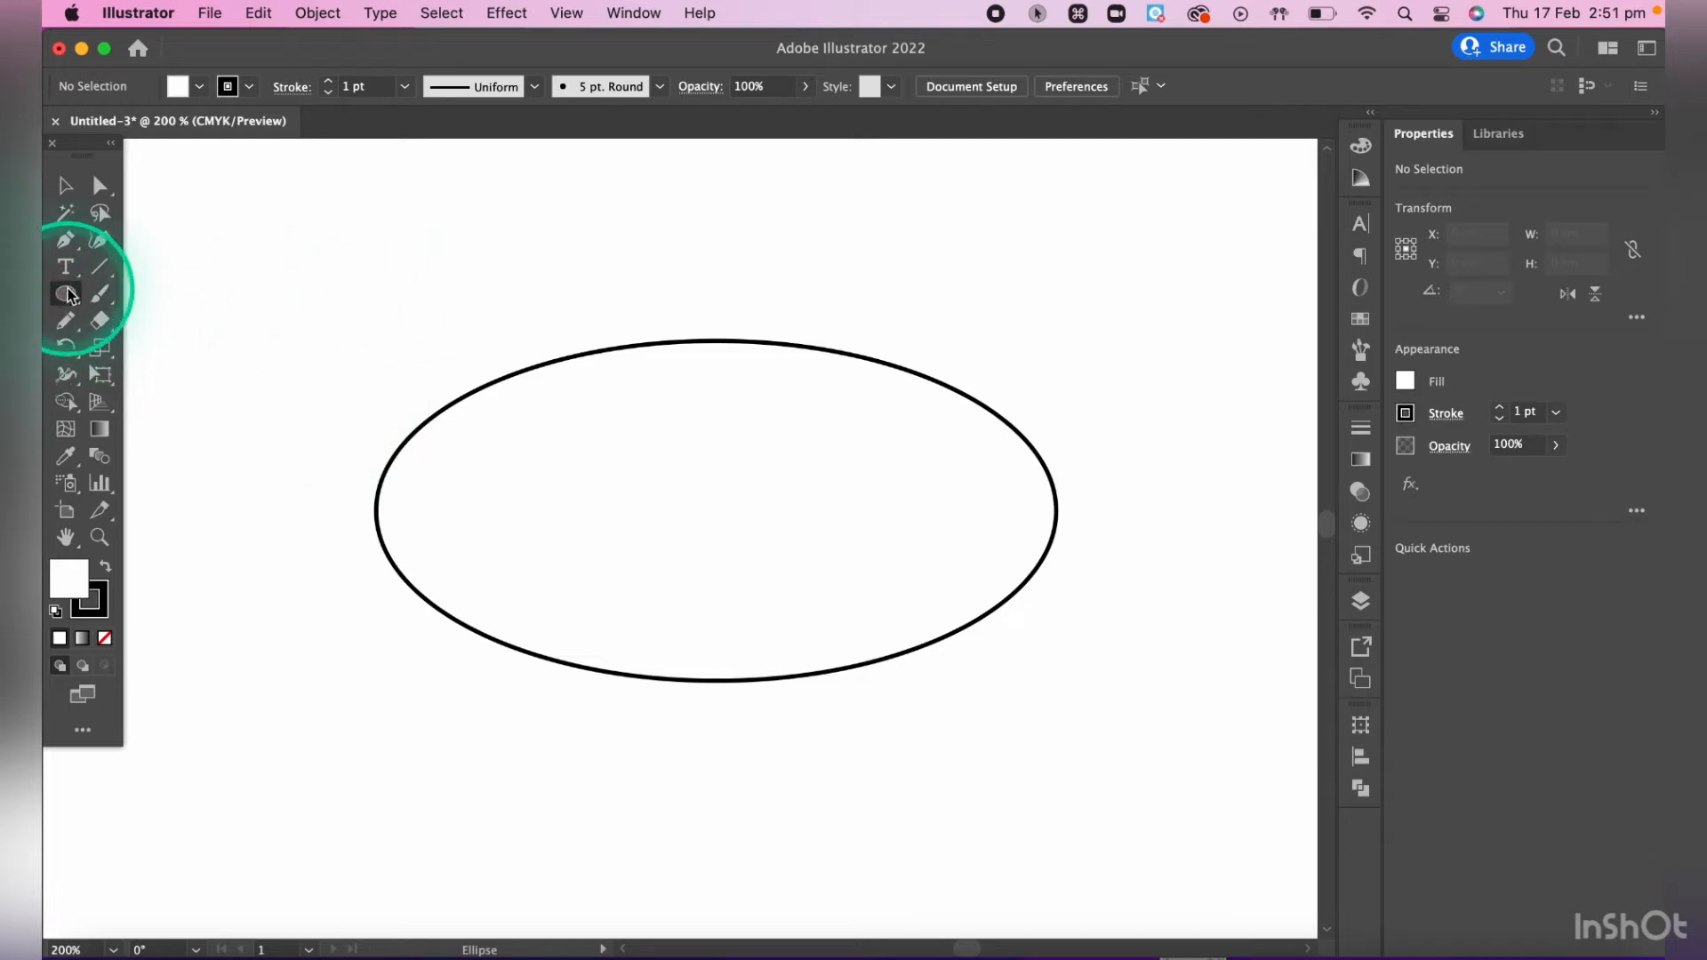
- Create a circle of exactly 1 cm width and 1 cm height near the upper left of the large ellipse
{"action": "left_click", "coordinate": [327, 322]}
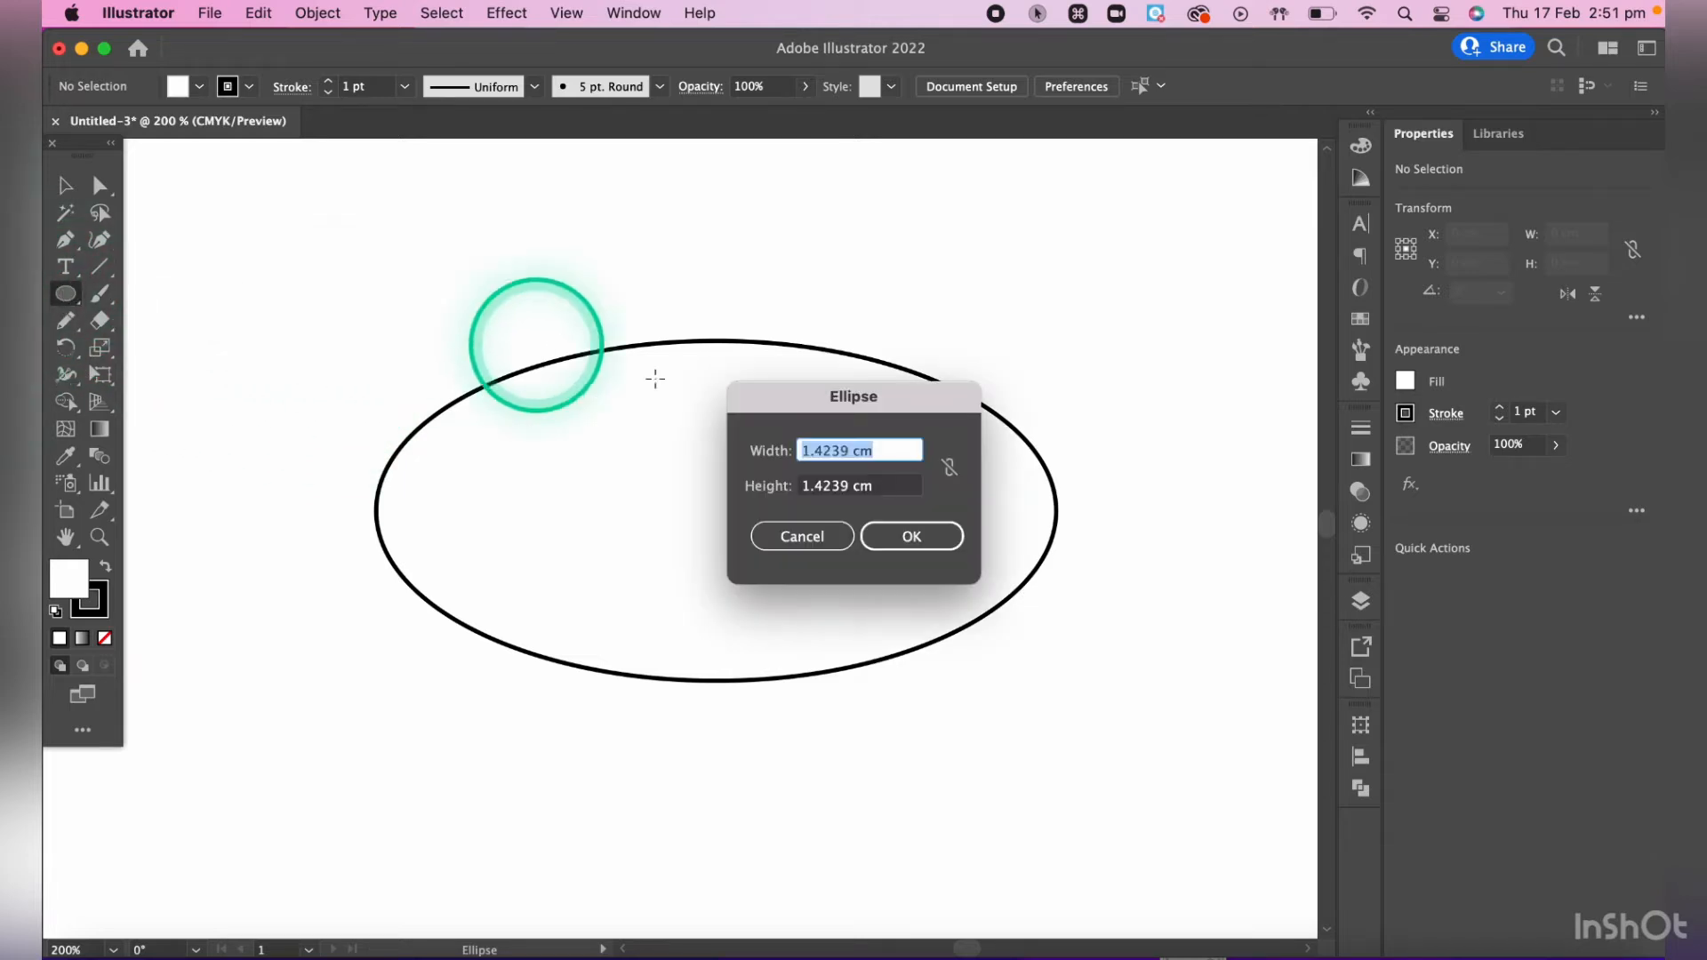
{"action": "left_click", "coordinate": [893, 451]}
{"action": "left_click_drag", "start_coordinate": [889, 451], "coordinate": [694, 458]}
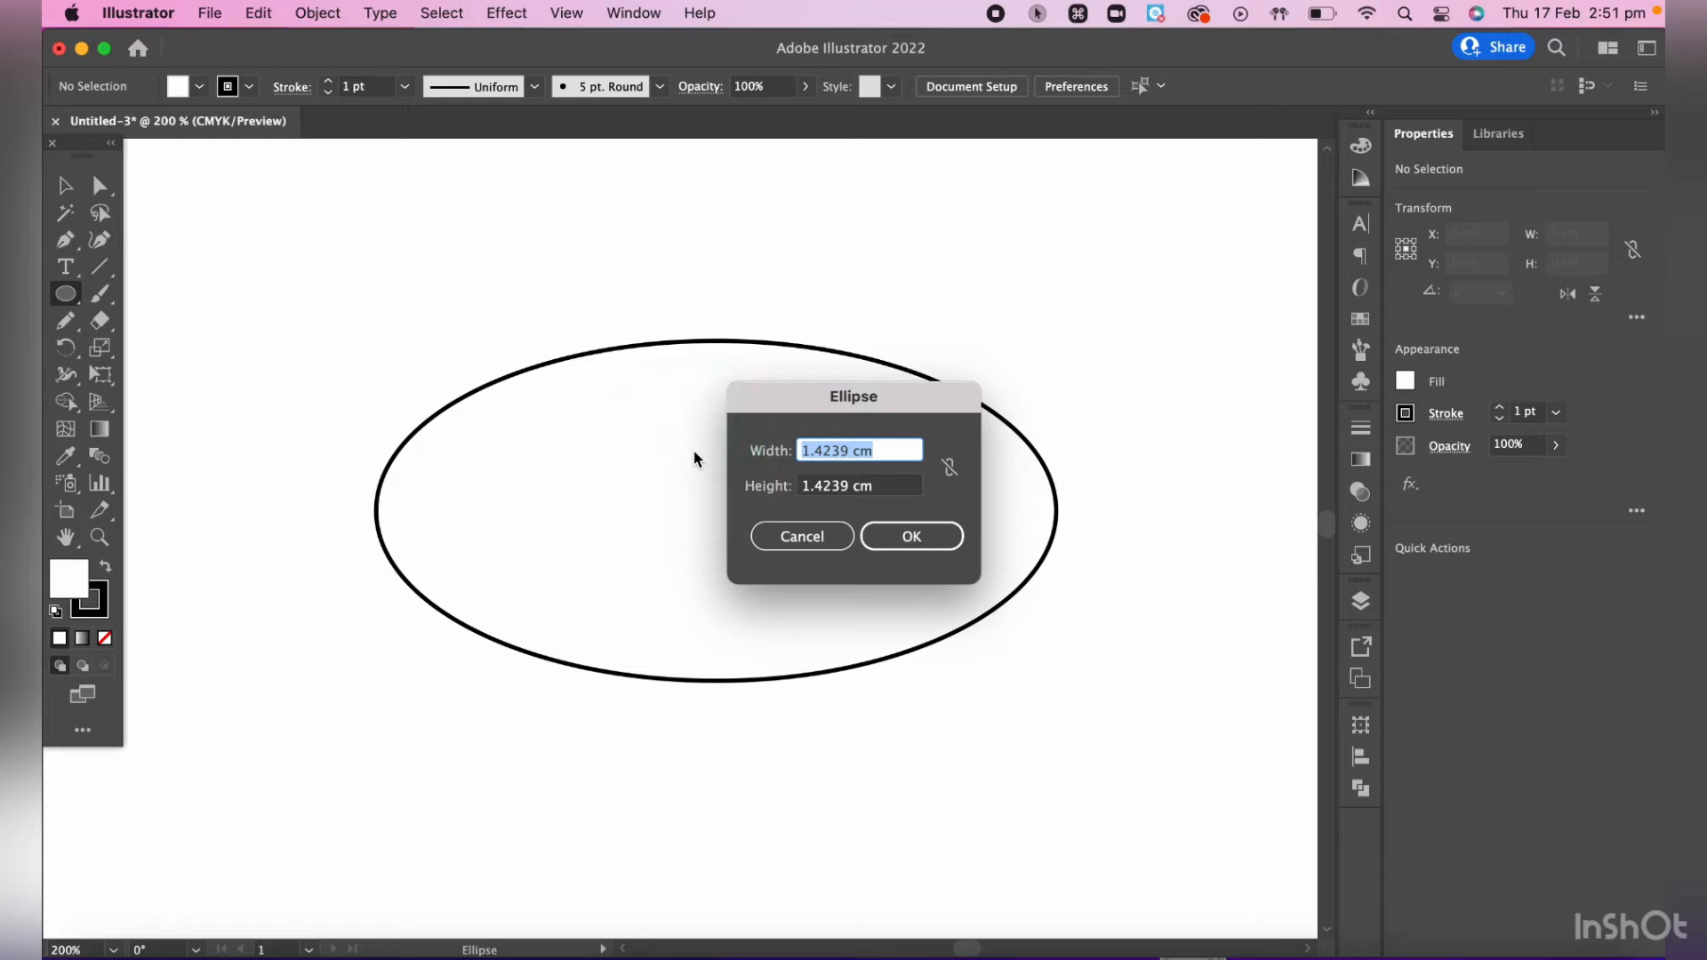
{"action": "type", "text": "1cm"}
{"action": "left_click", "coordinate": [811, 489]}
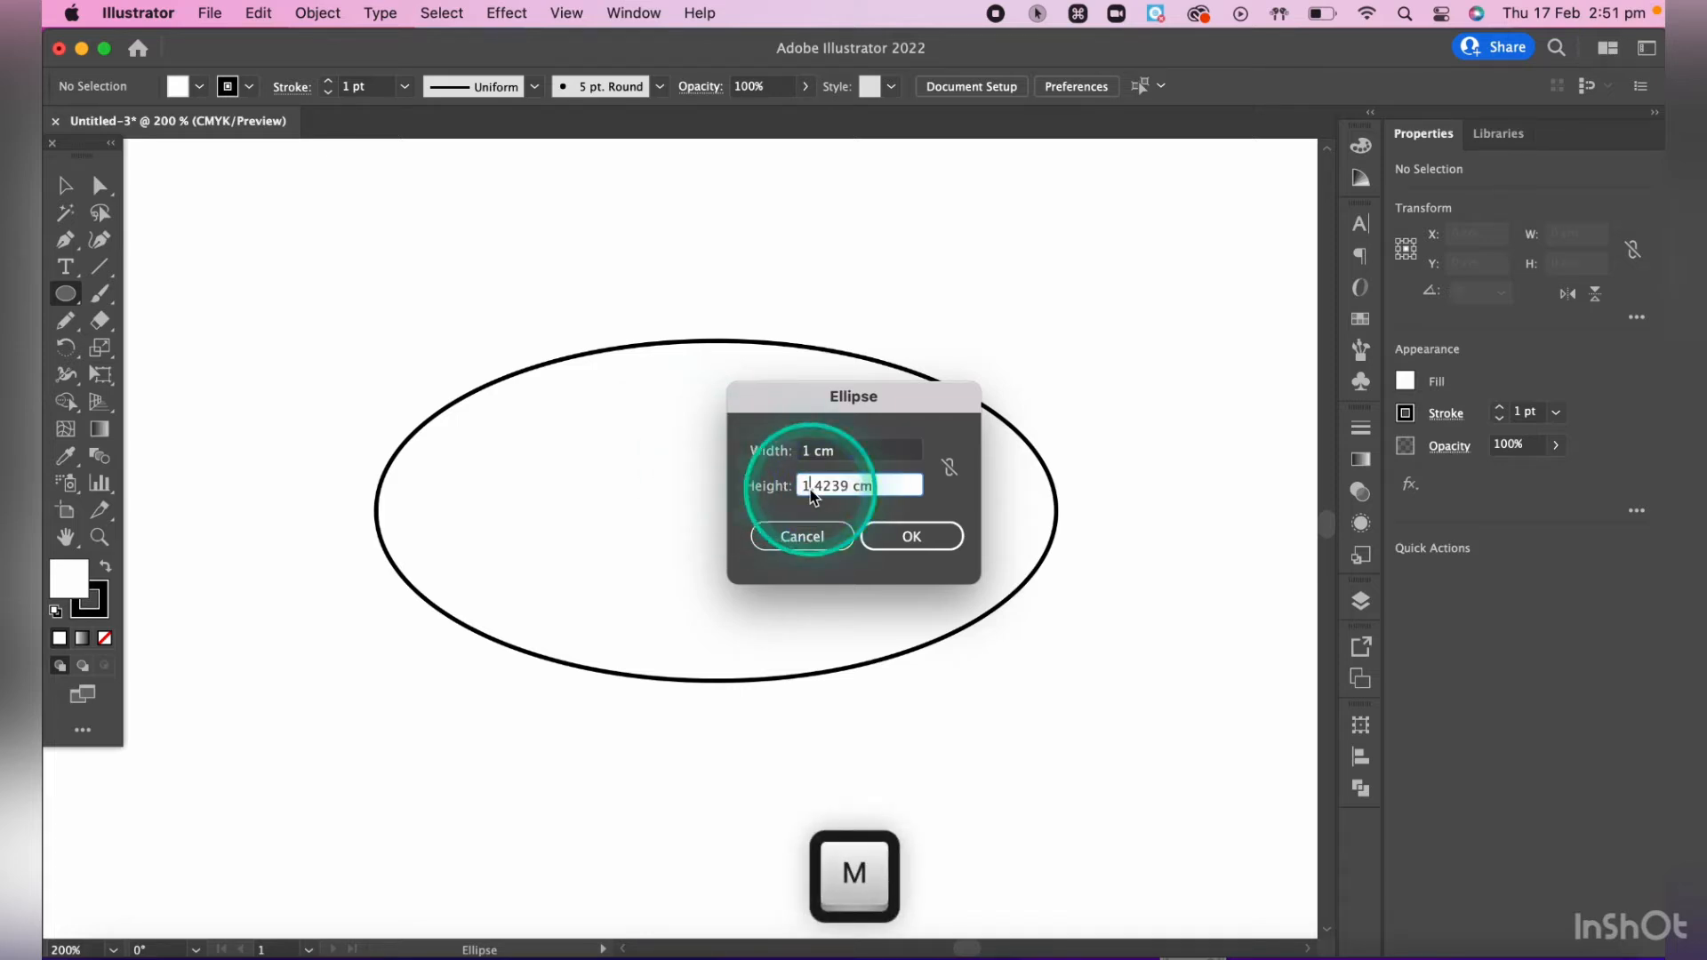
{"action": "left_click_drag", "start_coordinate": [804, 489], "coordinate": [925, 500]}
{"action": "type", "text": "1 "}
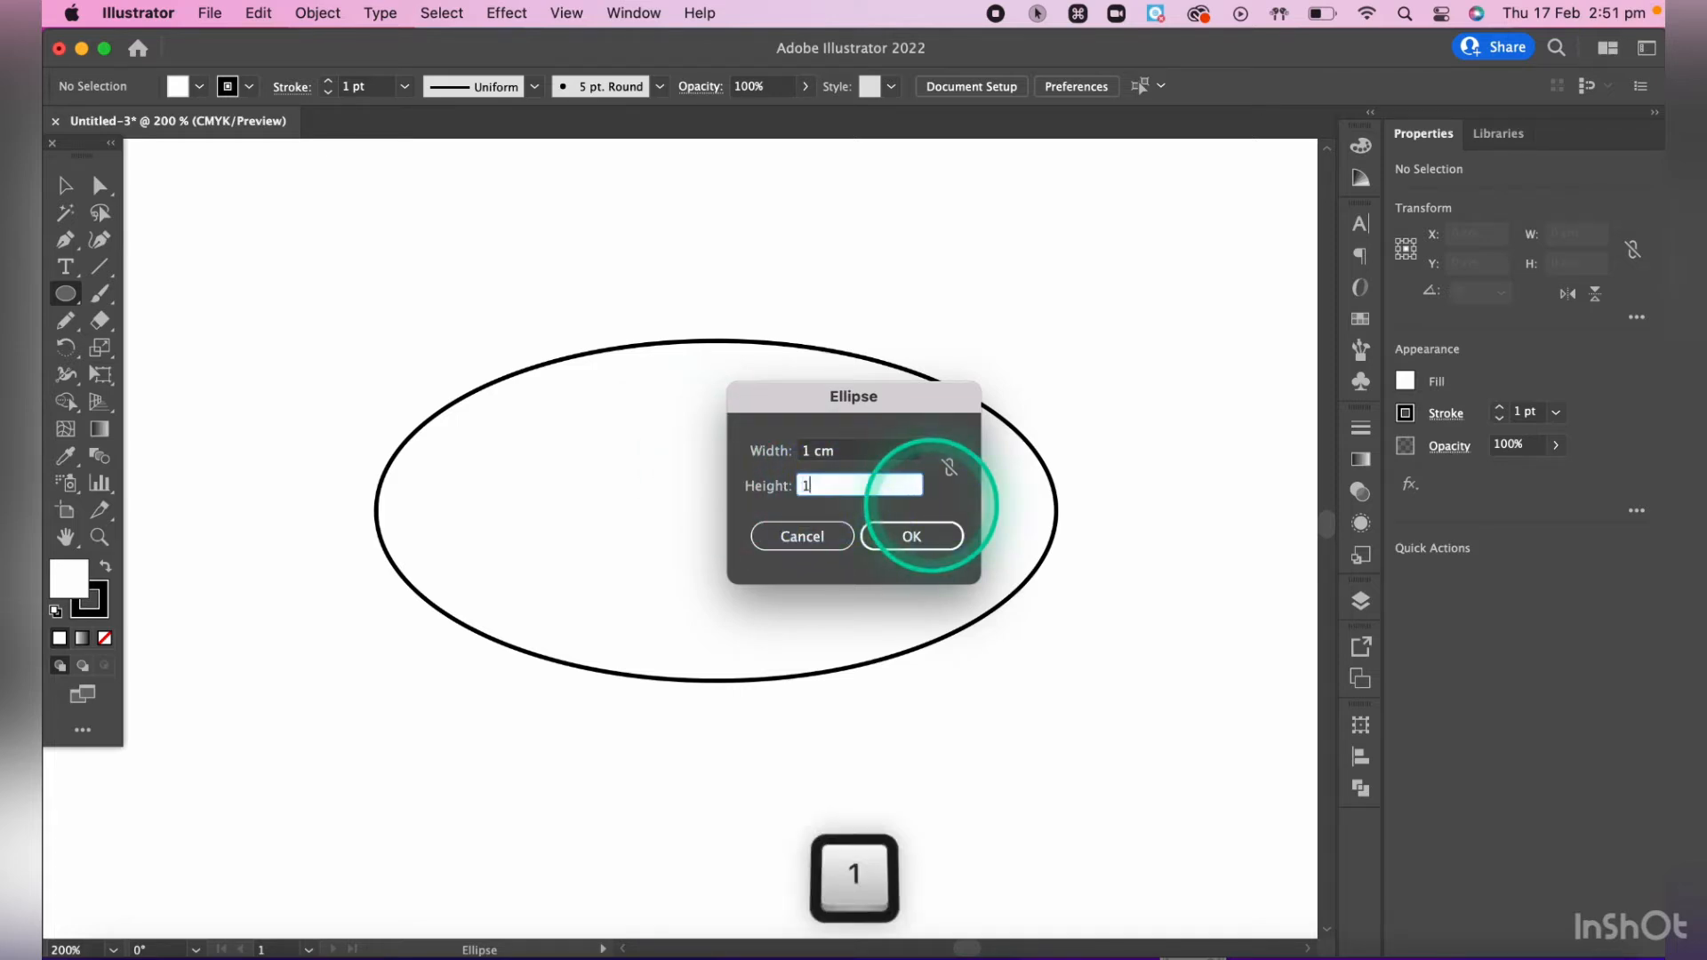
{"action": "type", "text": "cm"}
{"action": "left_click", "coordinate": [921, 536]}
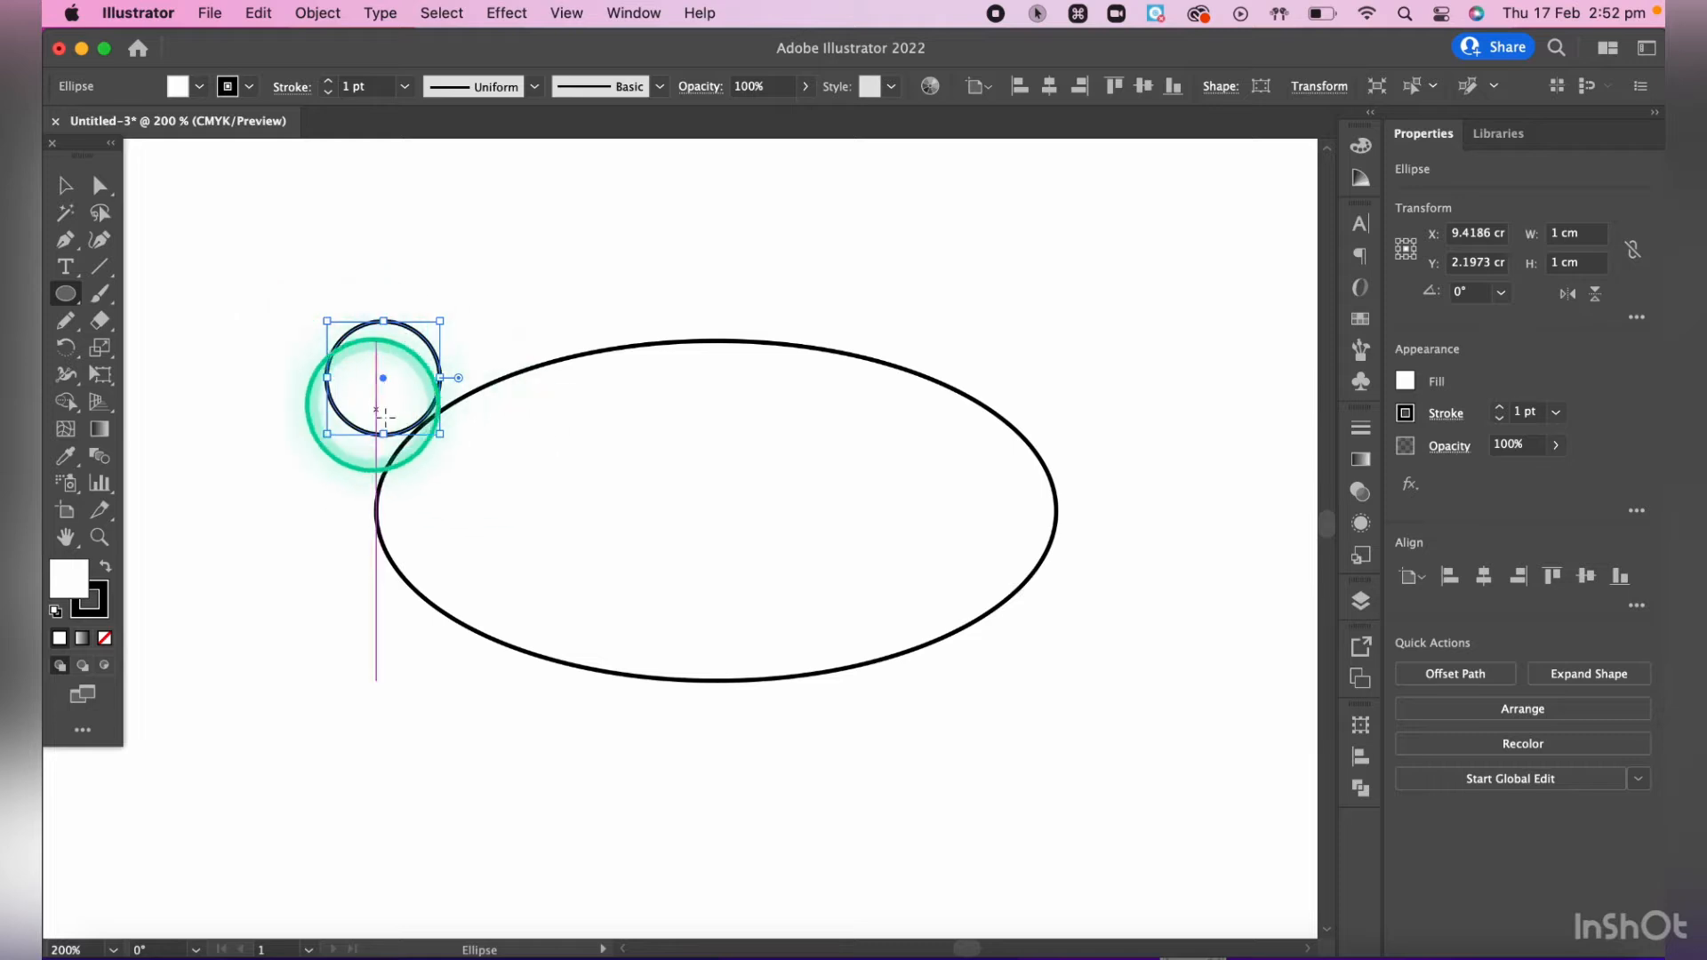
- Move the 1 cm circle with the Selection tool so its centre sits on the large ellipse's leftmost point
{"action": "left_click", "coordinate": [65, 293]}
{"action": "left_click", "coordinate": [397, 313]}
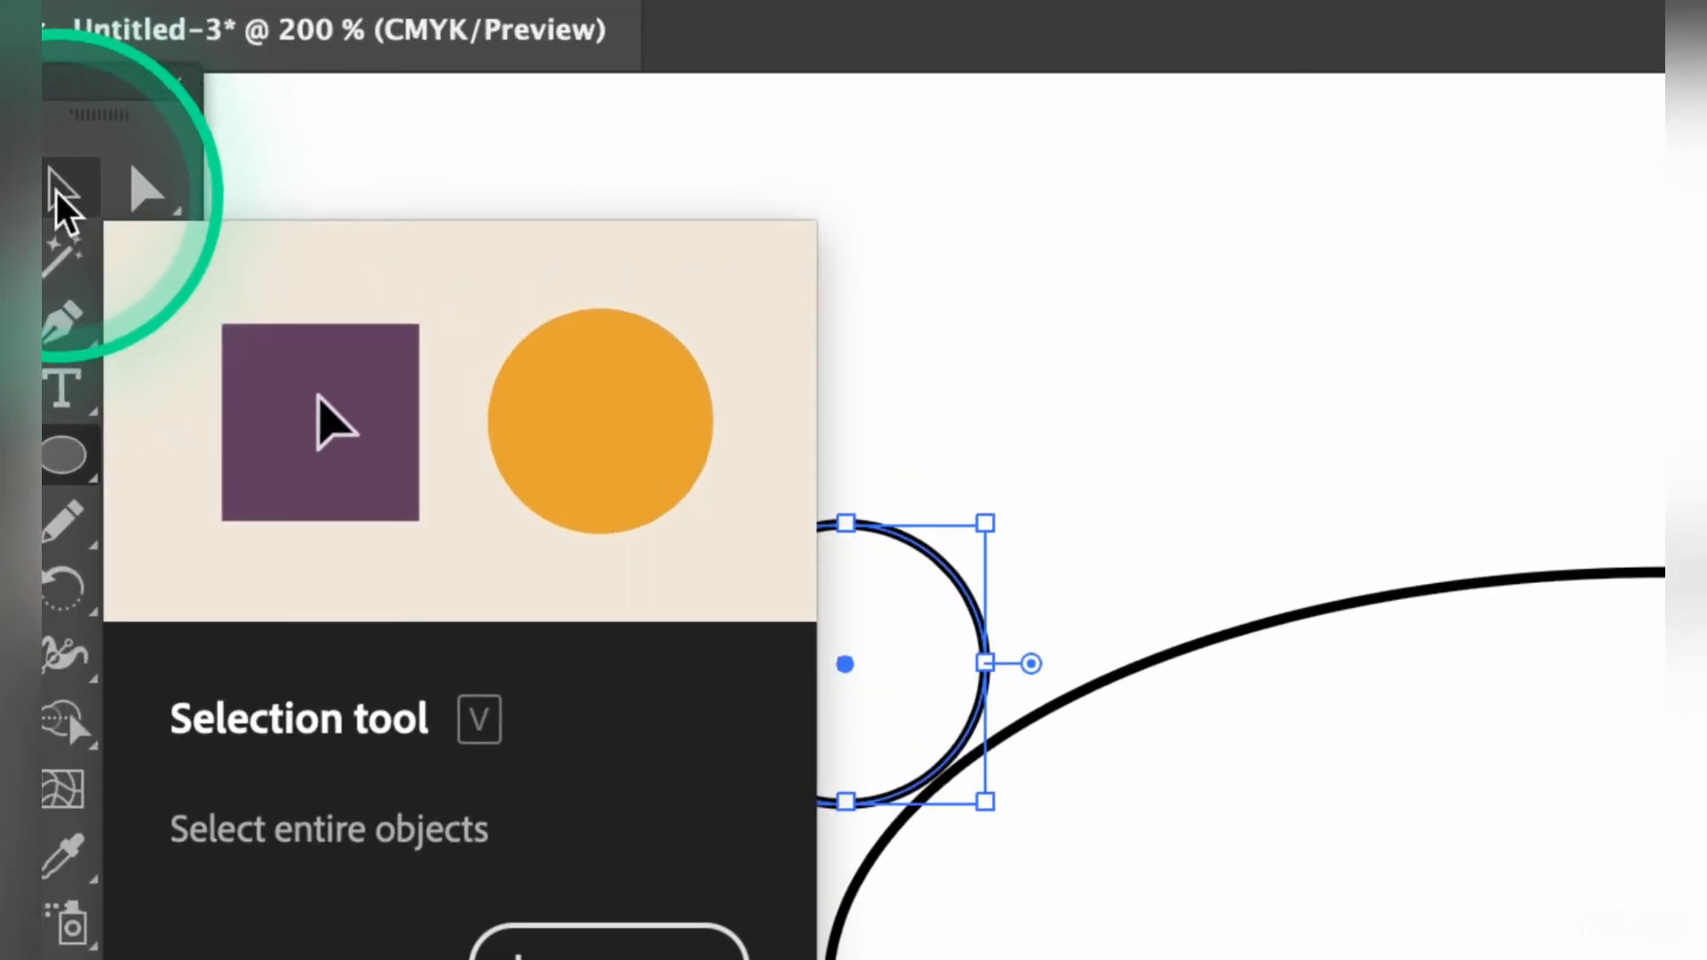
{"action": "left_click", "coordinate": [73, 201]}
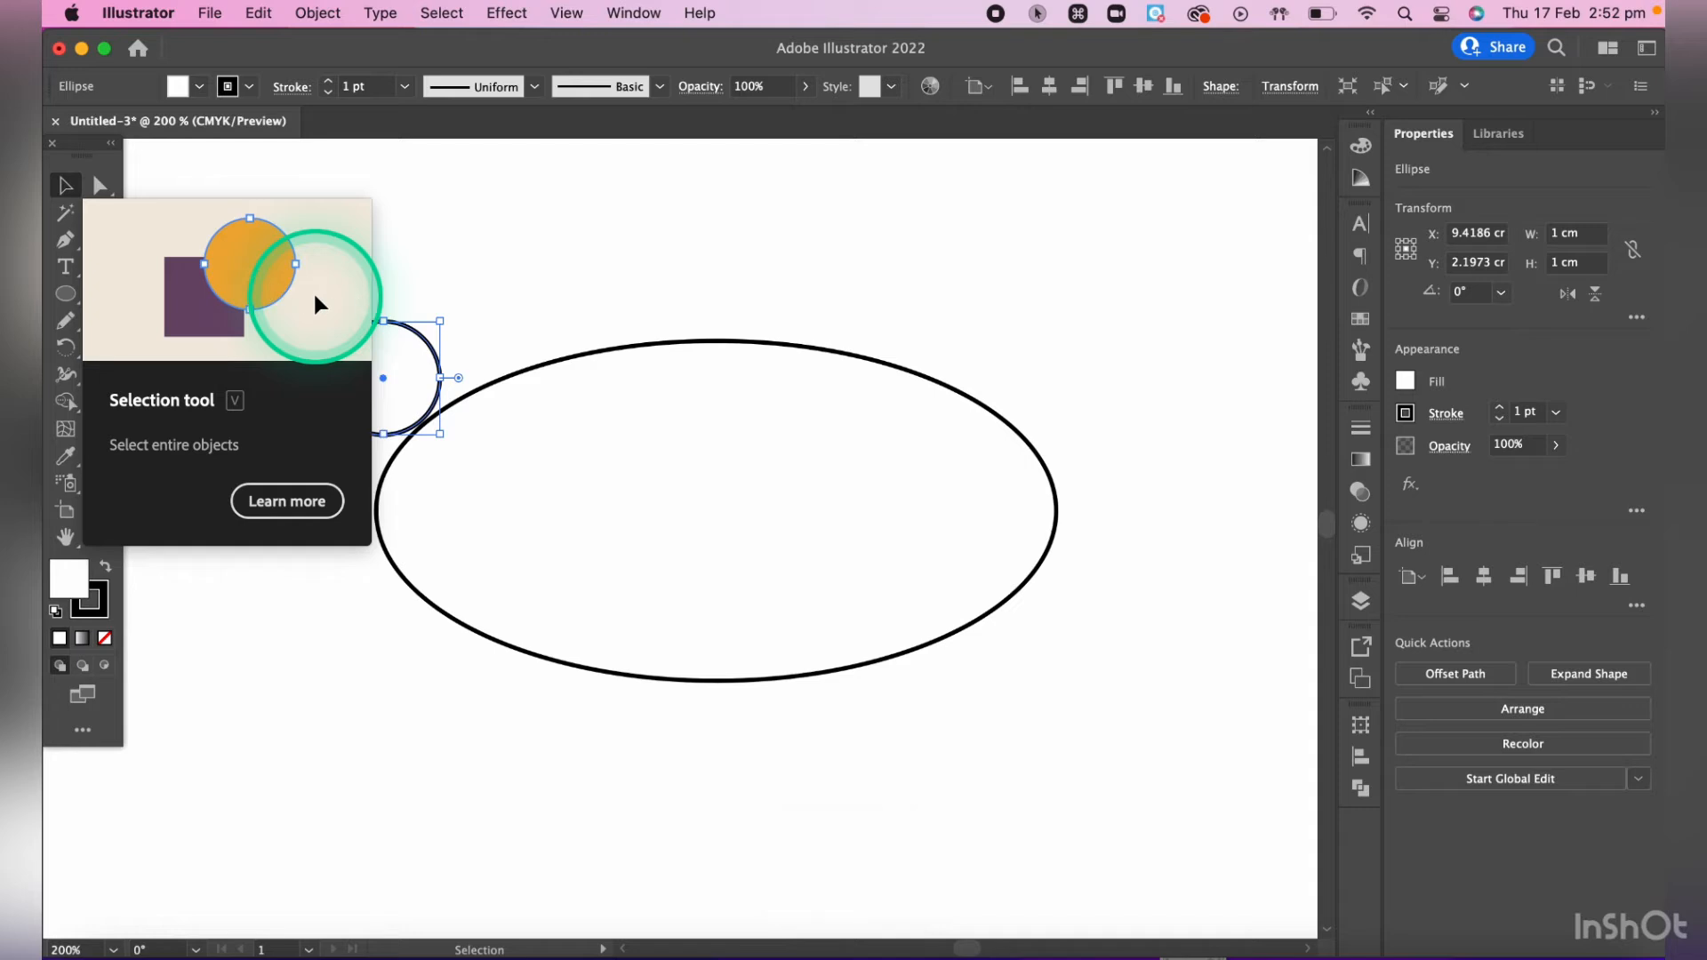
{"action": "key", "text": "v"}
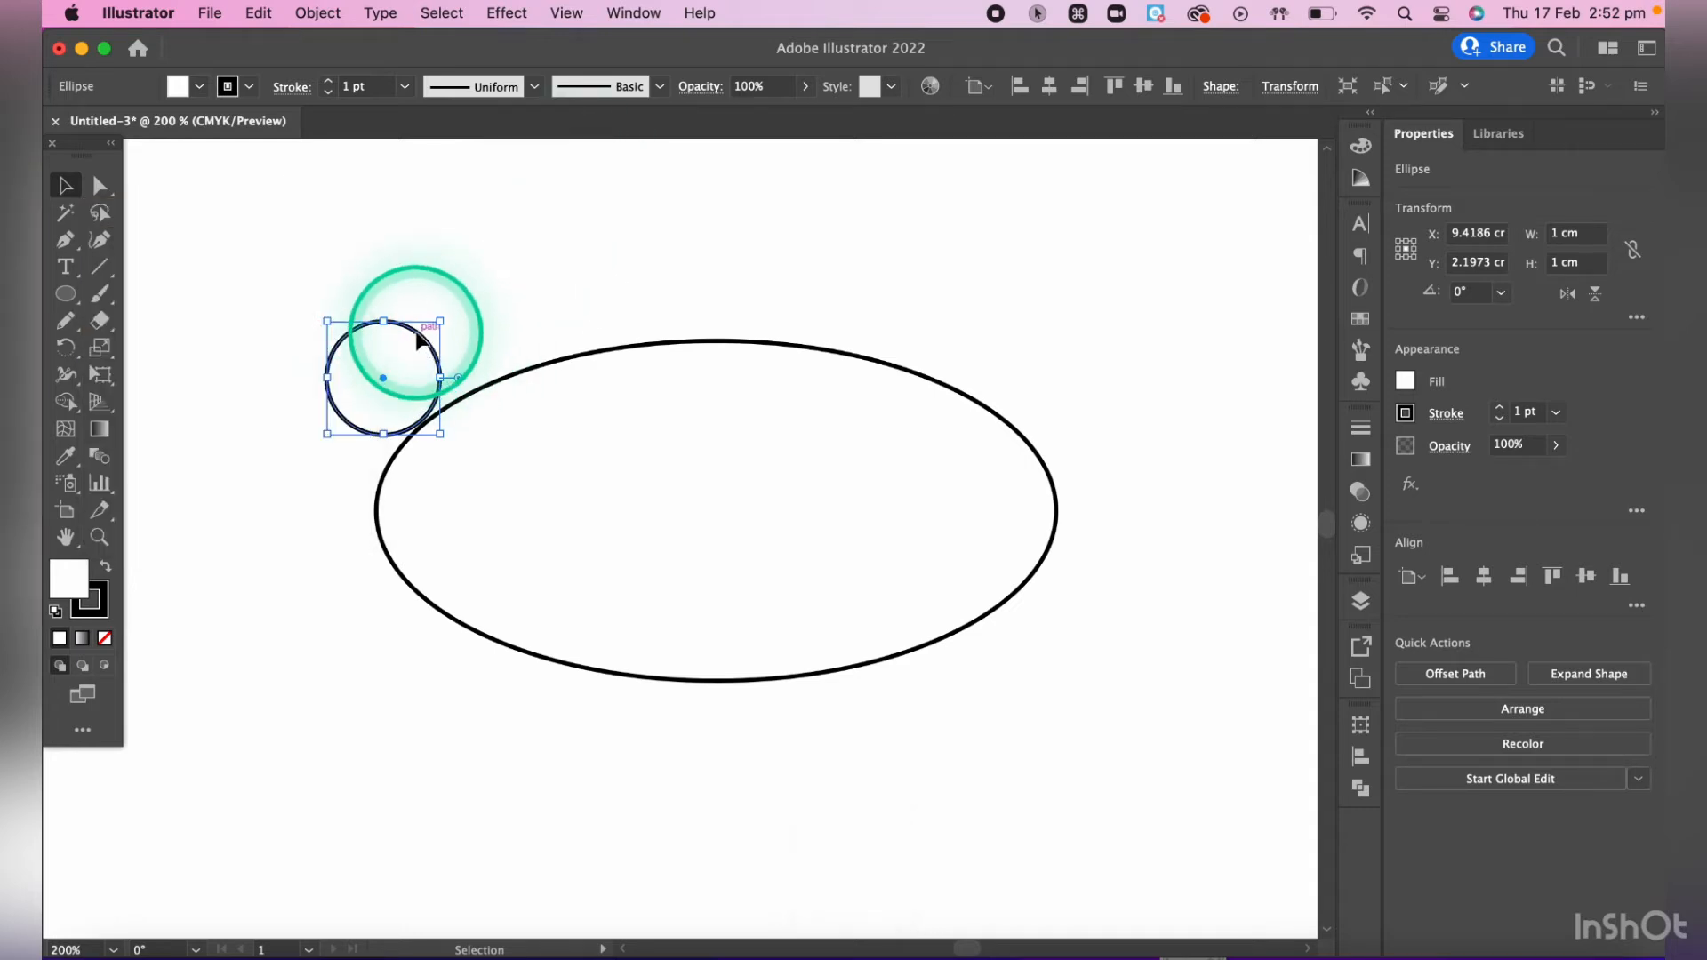
{"action": "left_click_drag", "start_coordinate": [418, 341], "coordinate": [411, 468]}
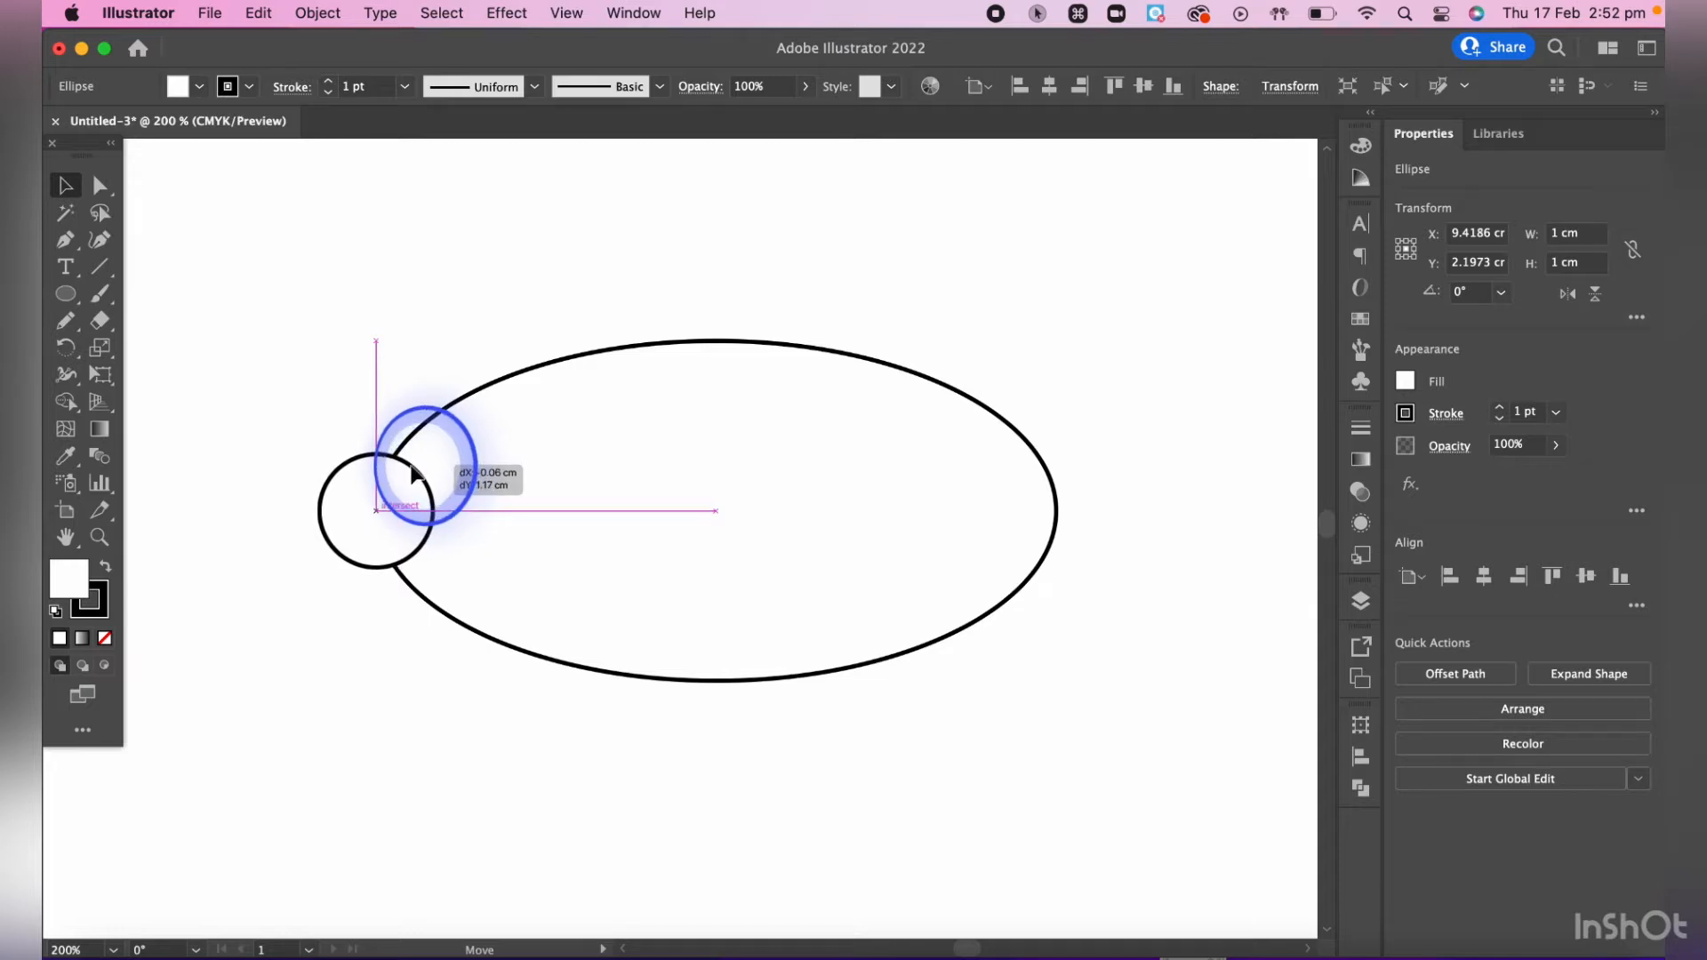
{"action": "left_click_drag", "start_coordinate": [412, 471], "coordinate": [412, 471]}
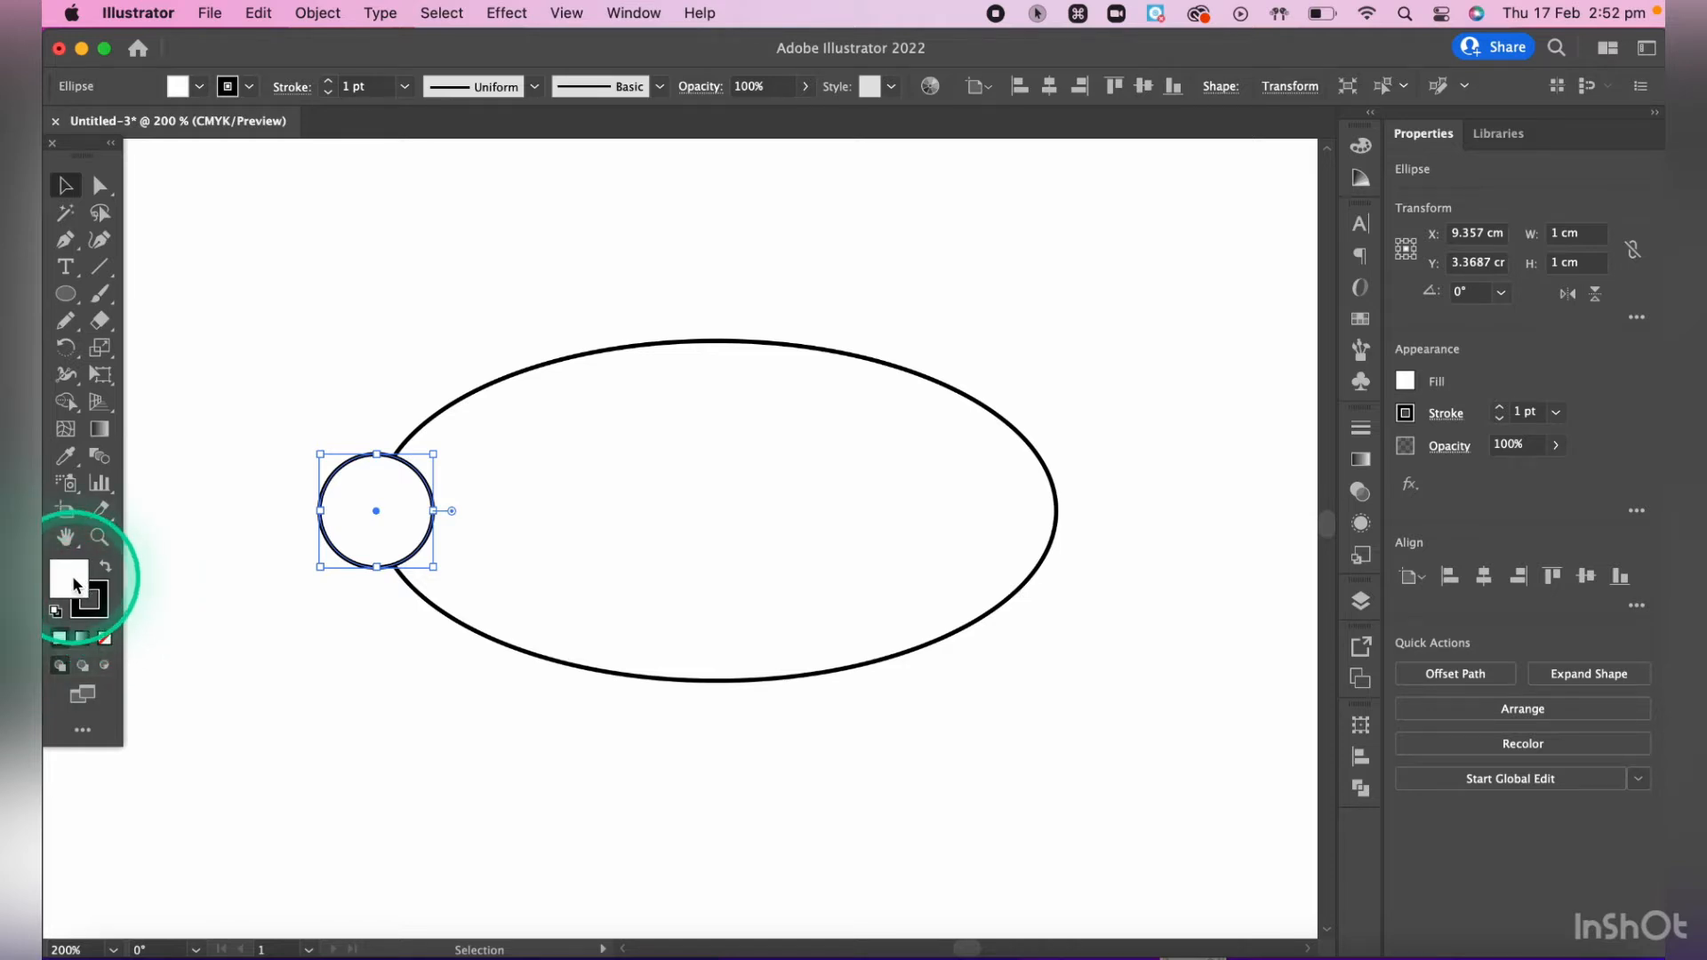
- Set the fill of the 1 cm circle to None while keeping its black stroke
{"action": "left_click", "coordinate": [100, 585]}
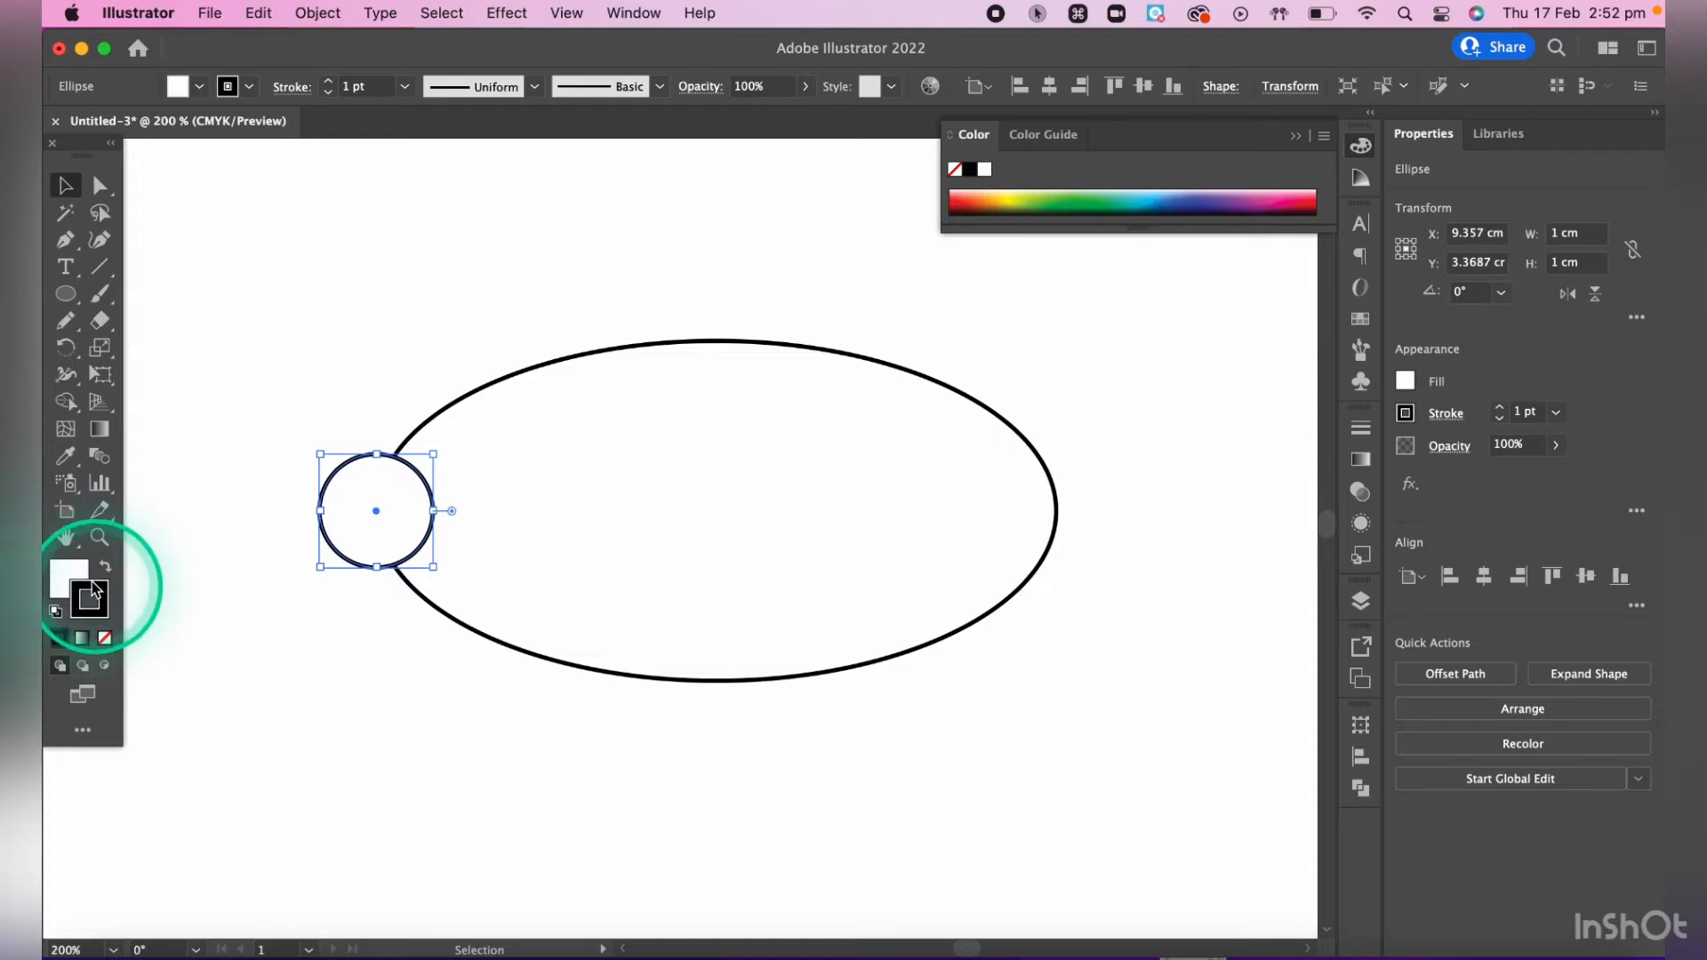
{"action": "left_click", "coordinate": [75, 580]}
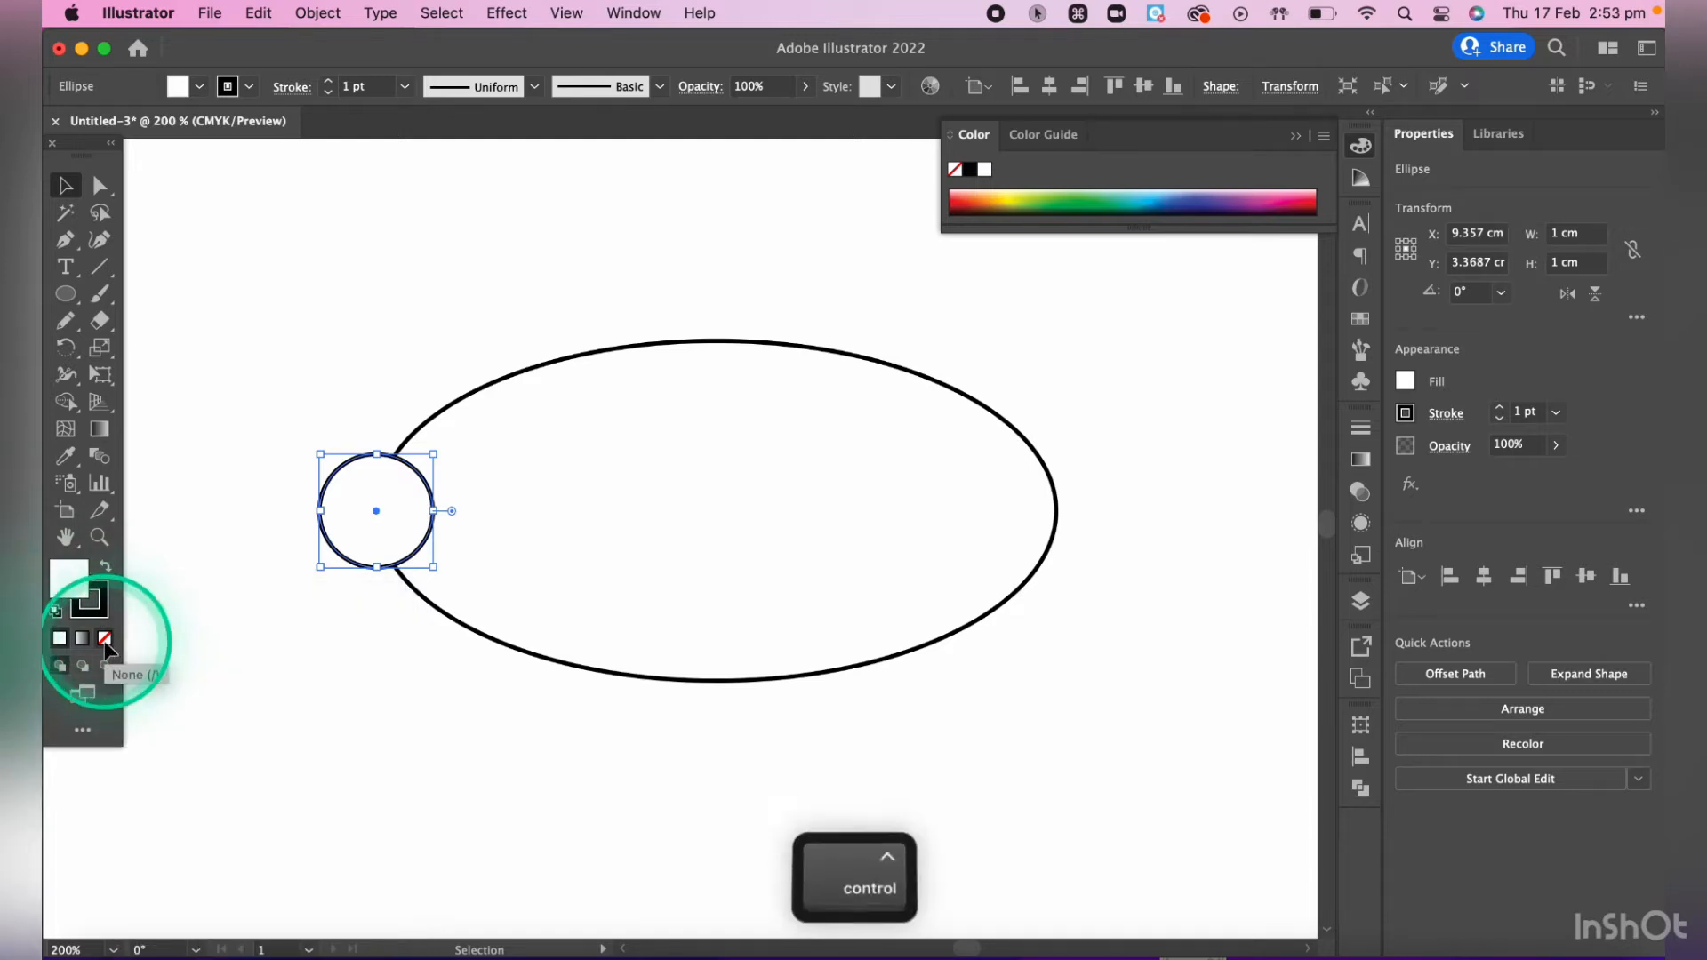
{"action": "scroll", "coordinate": [105, 642], "scroll_direction": "up", "scroll_amount": 5}
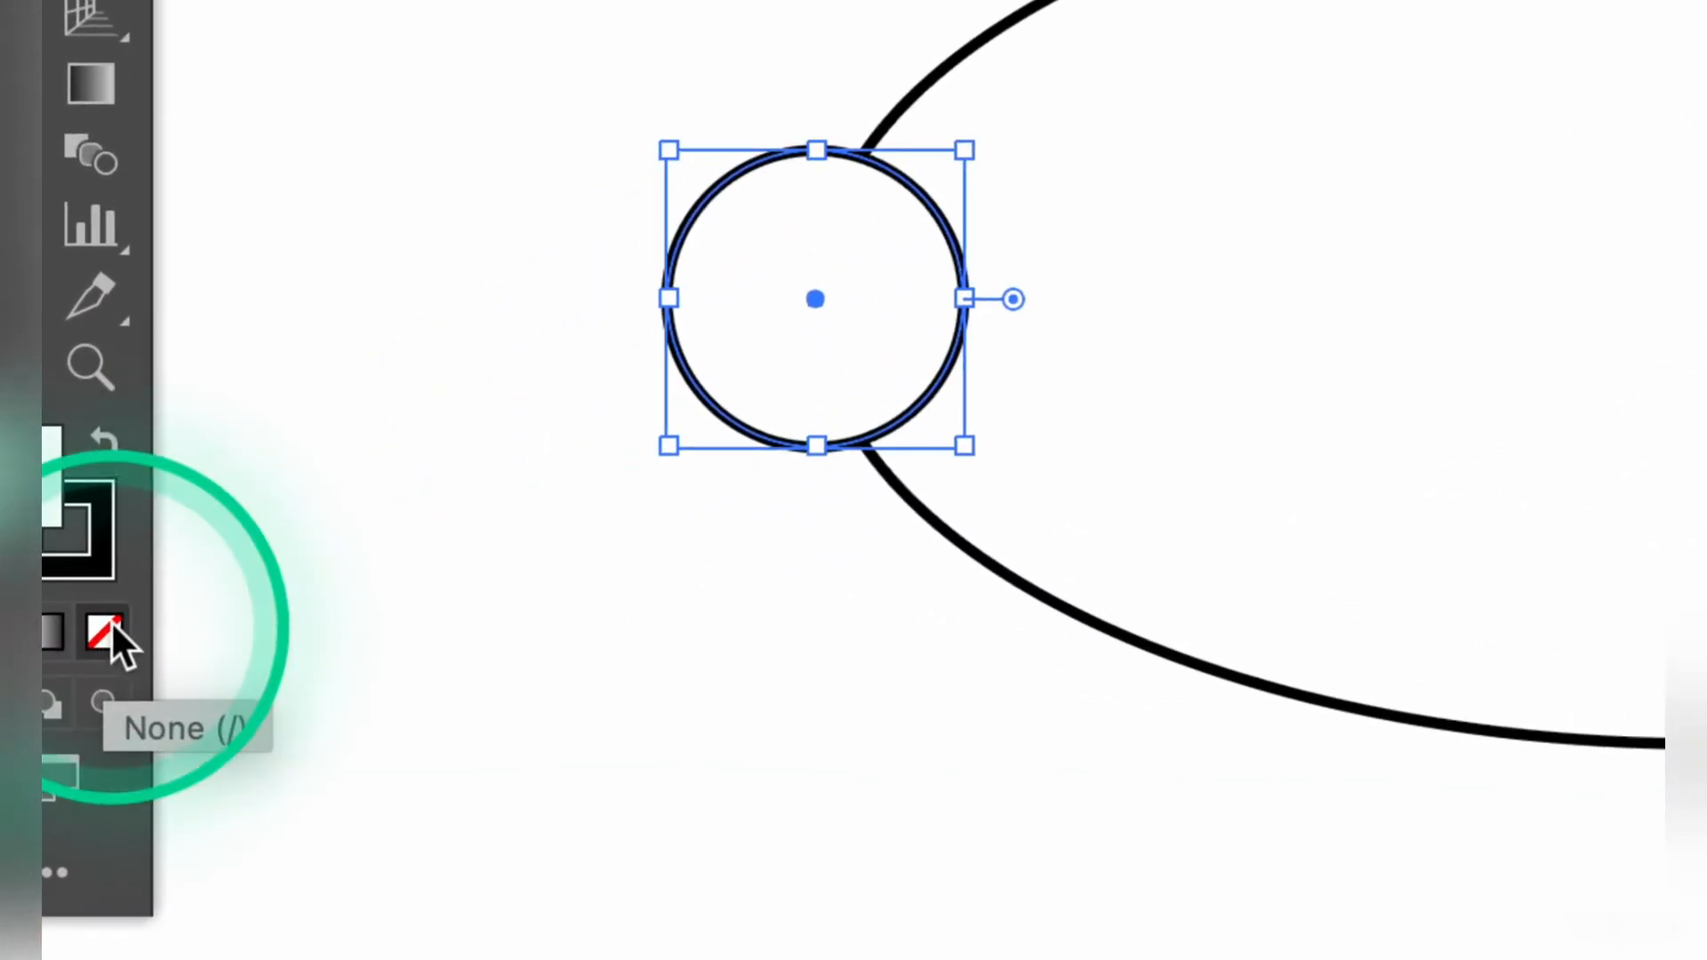
{"action": "left_click", "coordinate": [105, 637]}
{"action": "scroll", "coordinate": [557, 414], "scroll_direction": "down", "scroll_amount": 5}
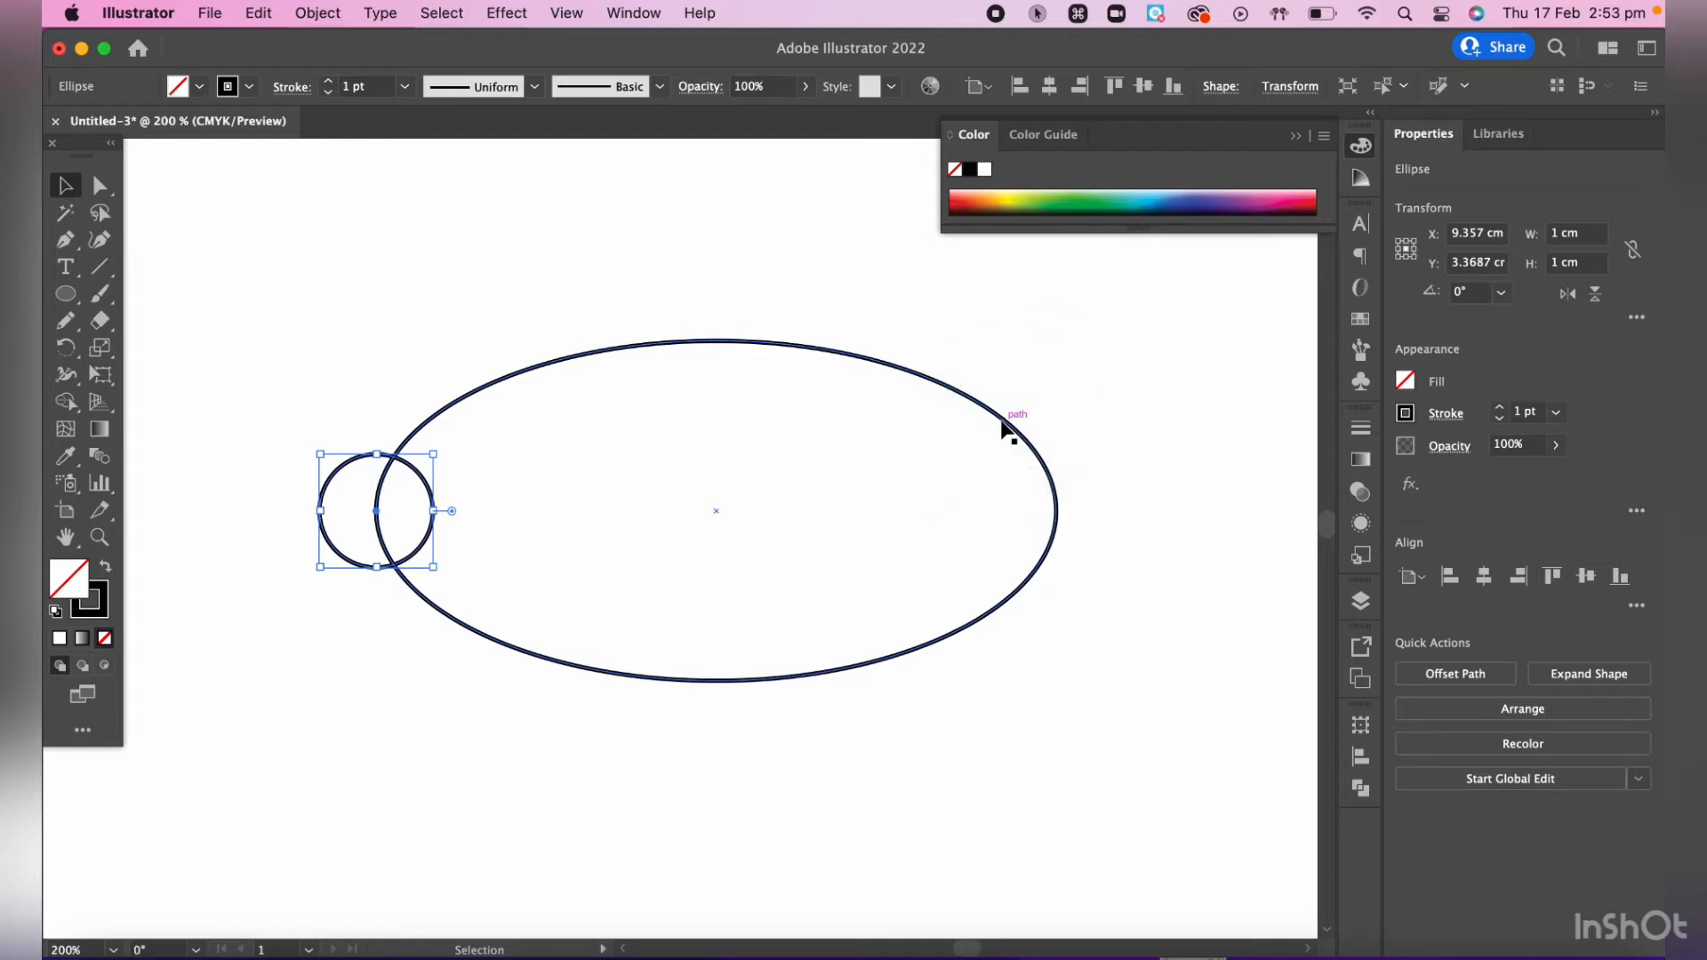
- Select the 1 cm circle and the large ellipse and merge them with Pathfinder Unite, undoing and reapplying it once
{"action": "left_click", "coordinate": [238, 320]}
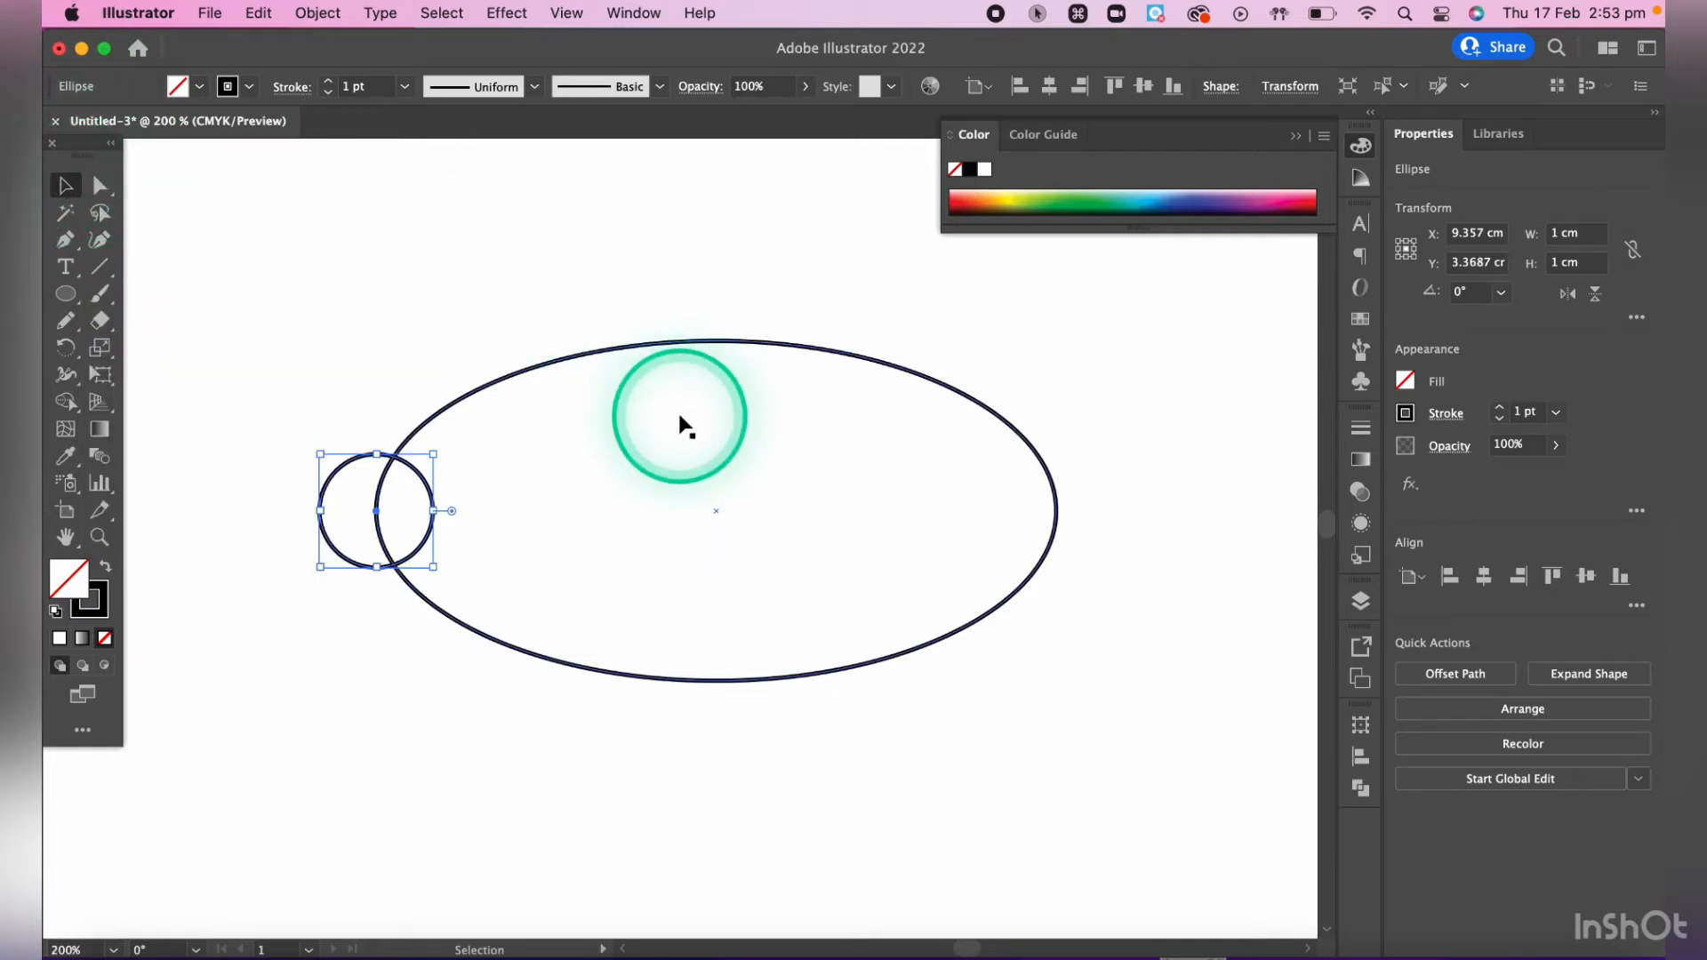
{"action": "key", "text": "v"}
{"action": "left_click", "coordinate": [231, 299]}
{"action": "left_click_drag", "start_coordinate": [220, 269], "coordinate": [1087, 745]}
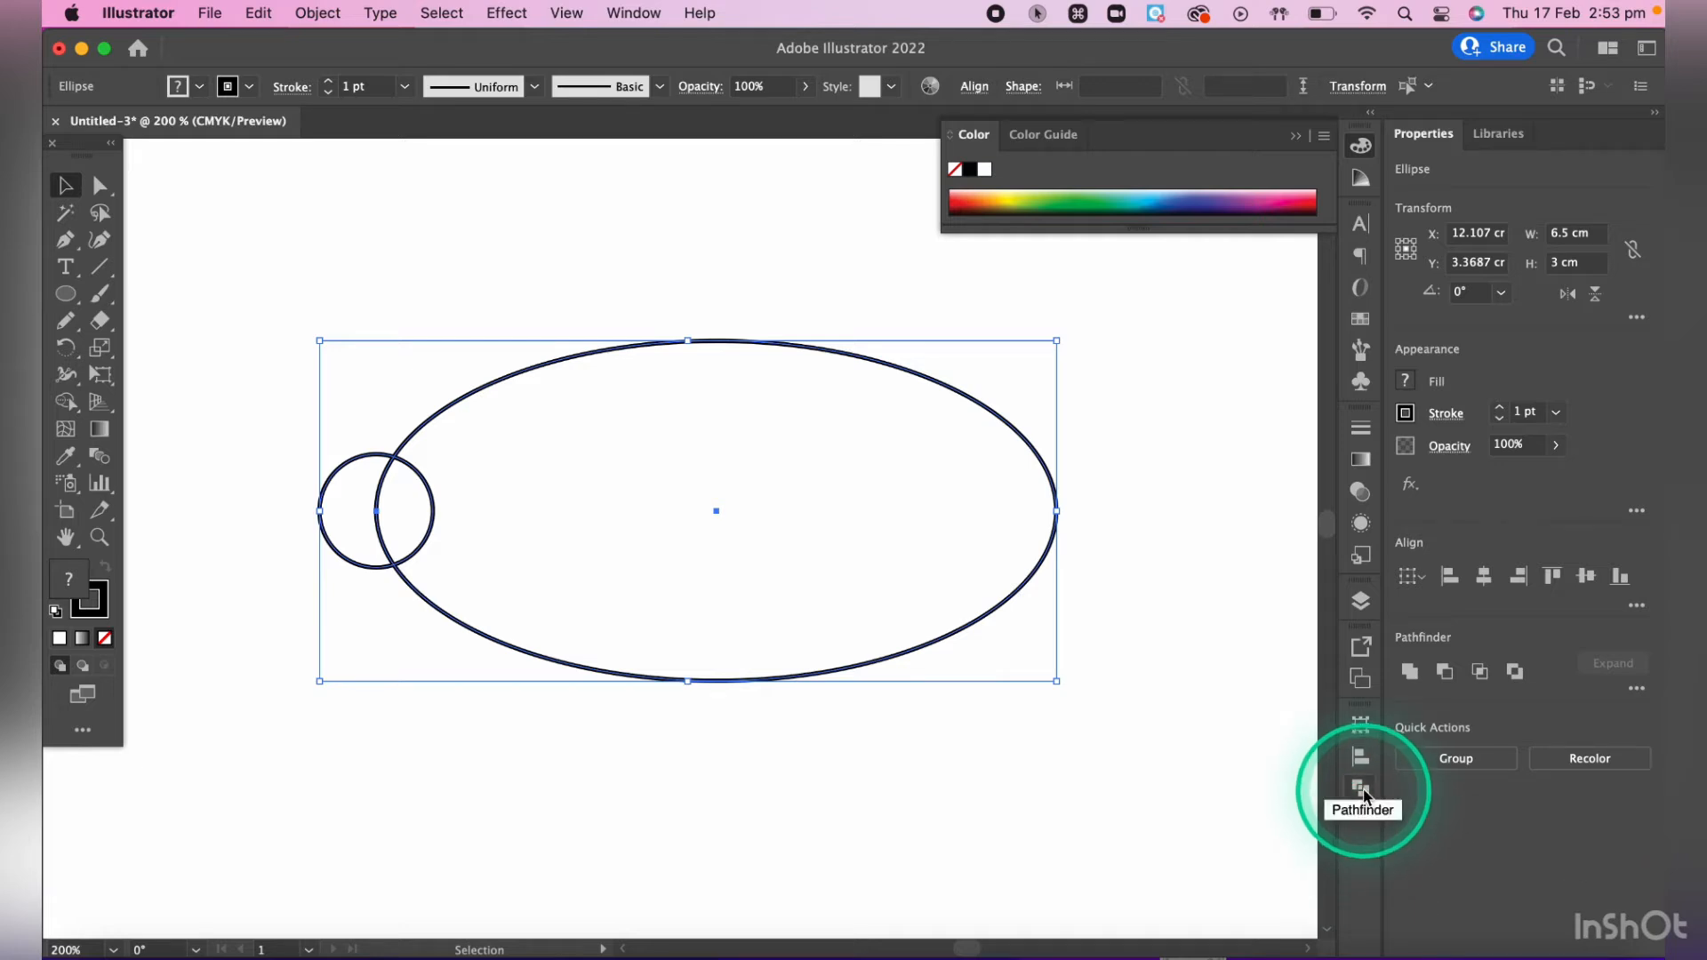
{"action": "key", "text": "ctrl"}
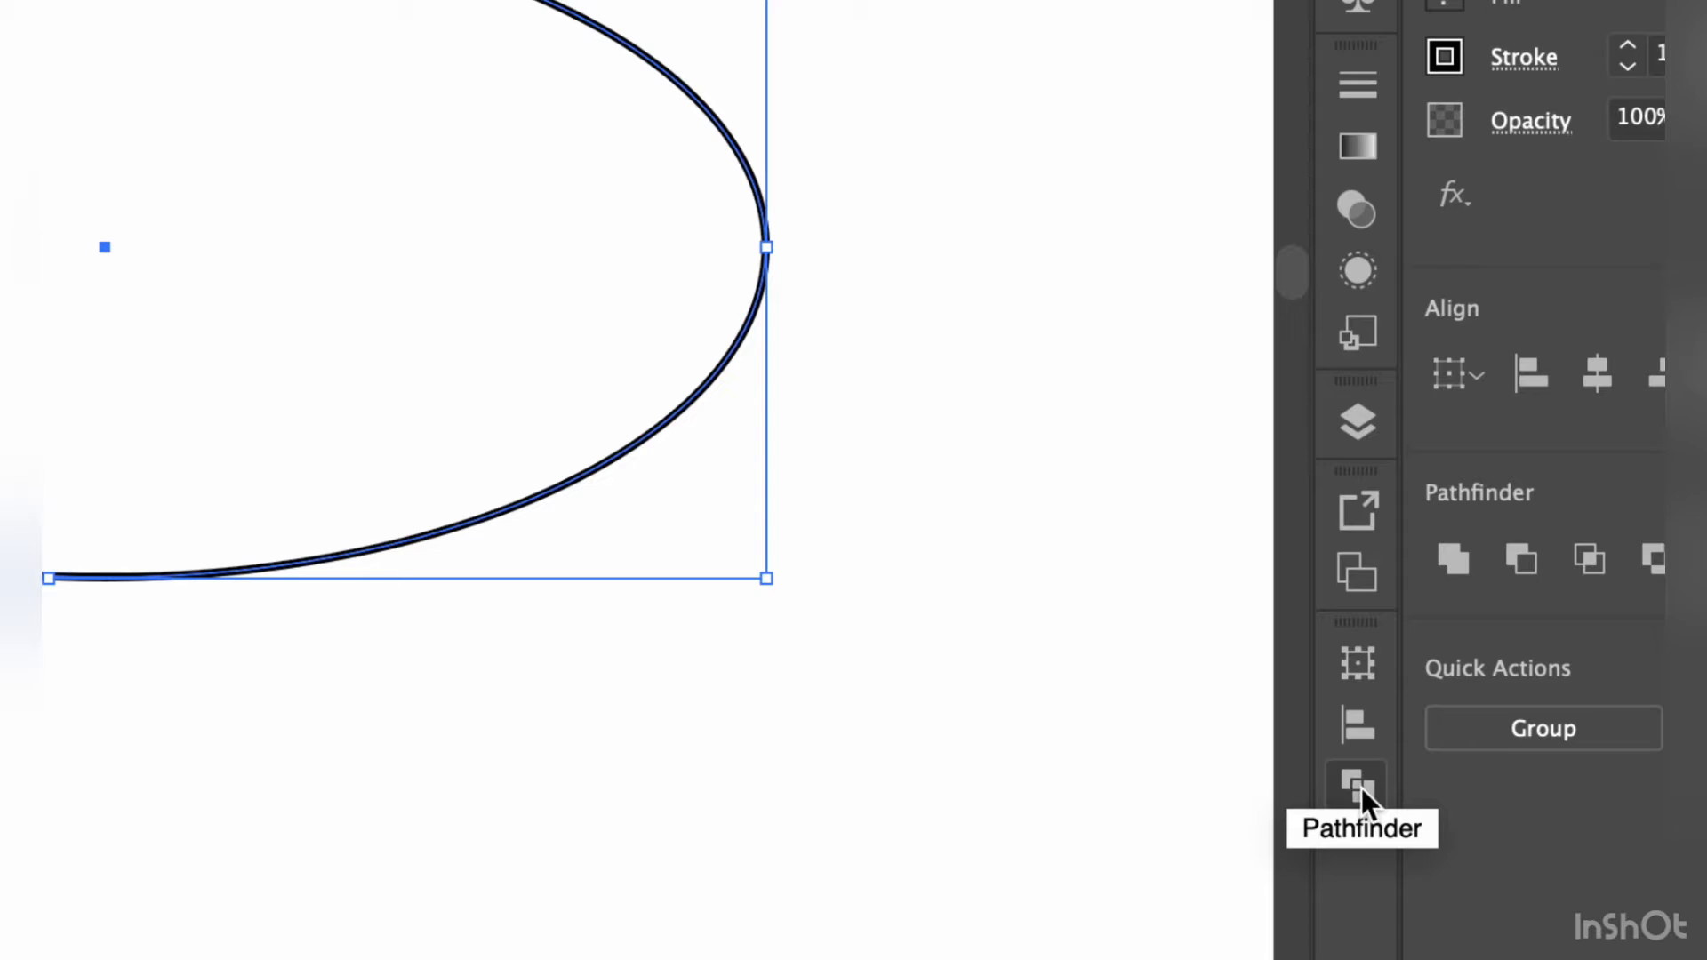
{"action": "left_click", "coordinate": [1358, 786]}
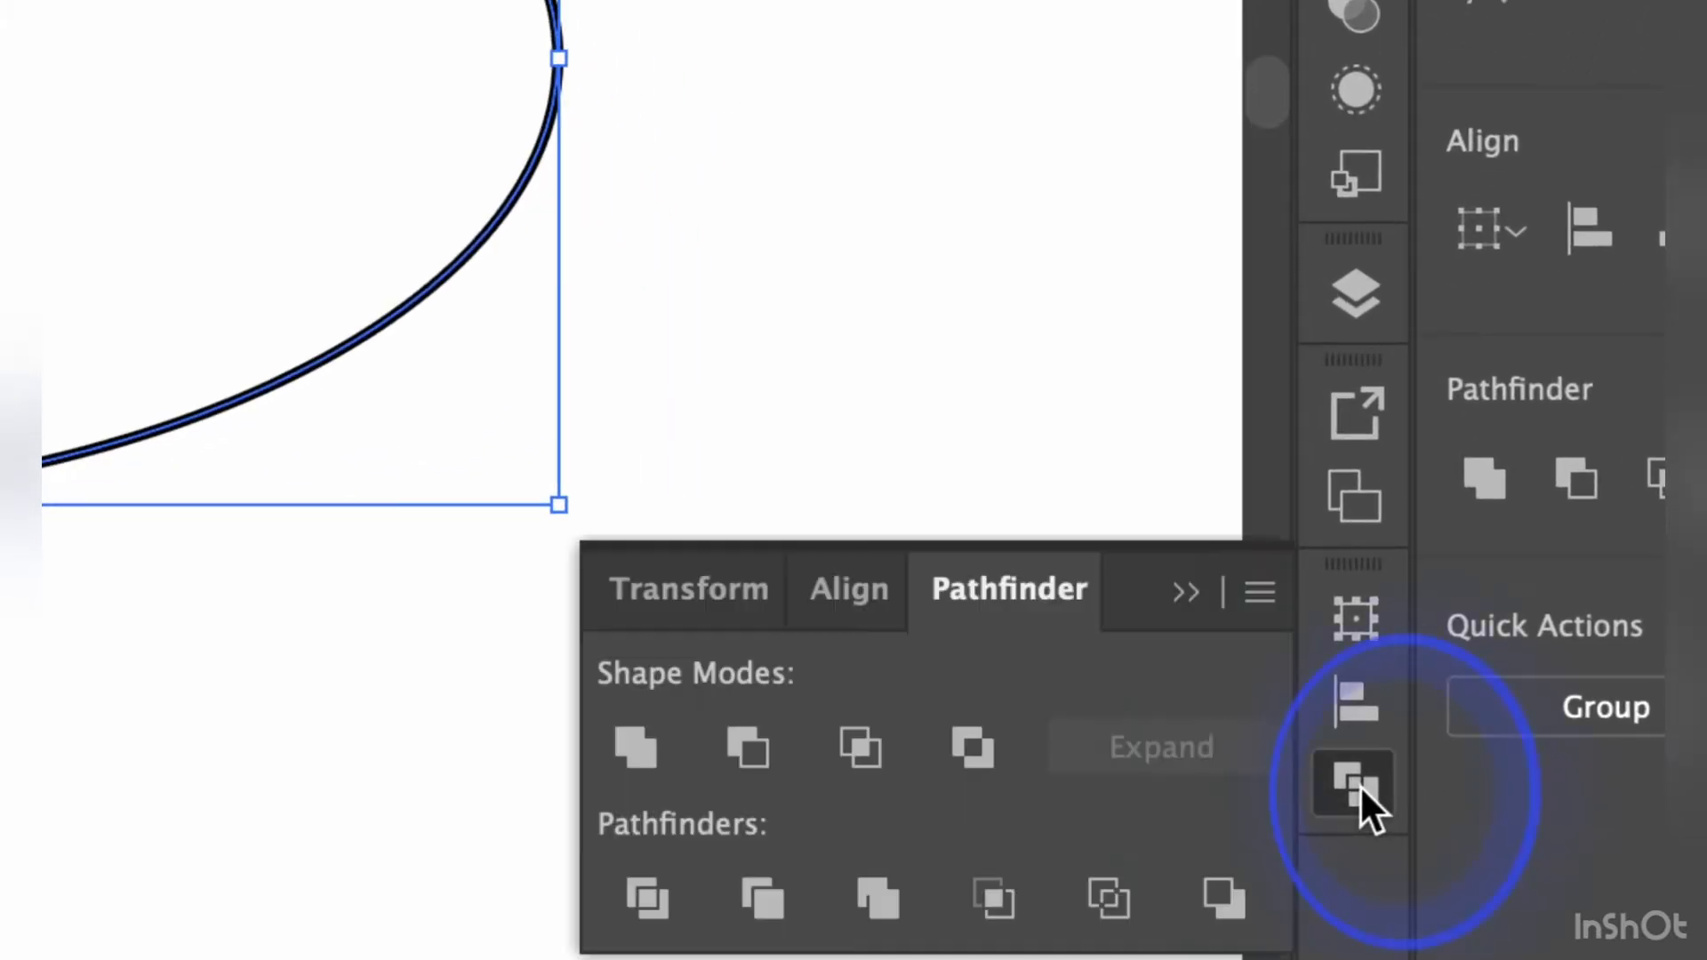
{"action": "left_click", "coordinate": [648, 743]}
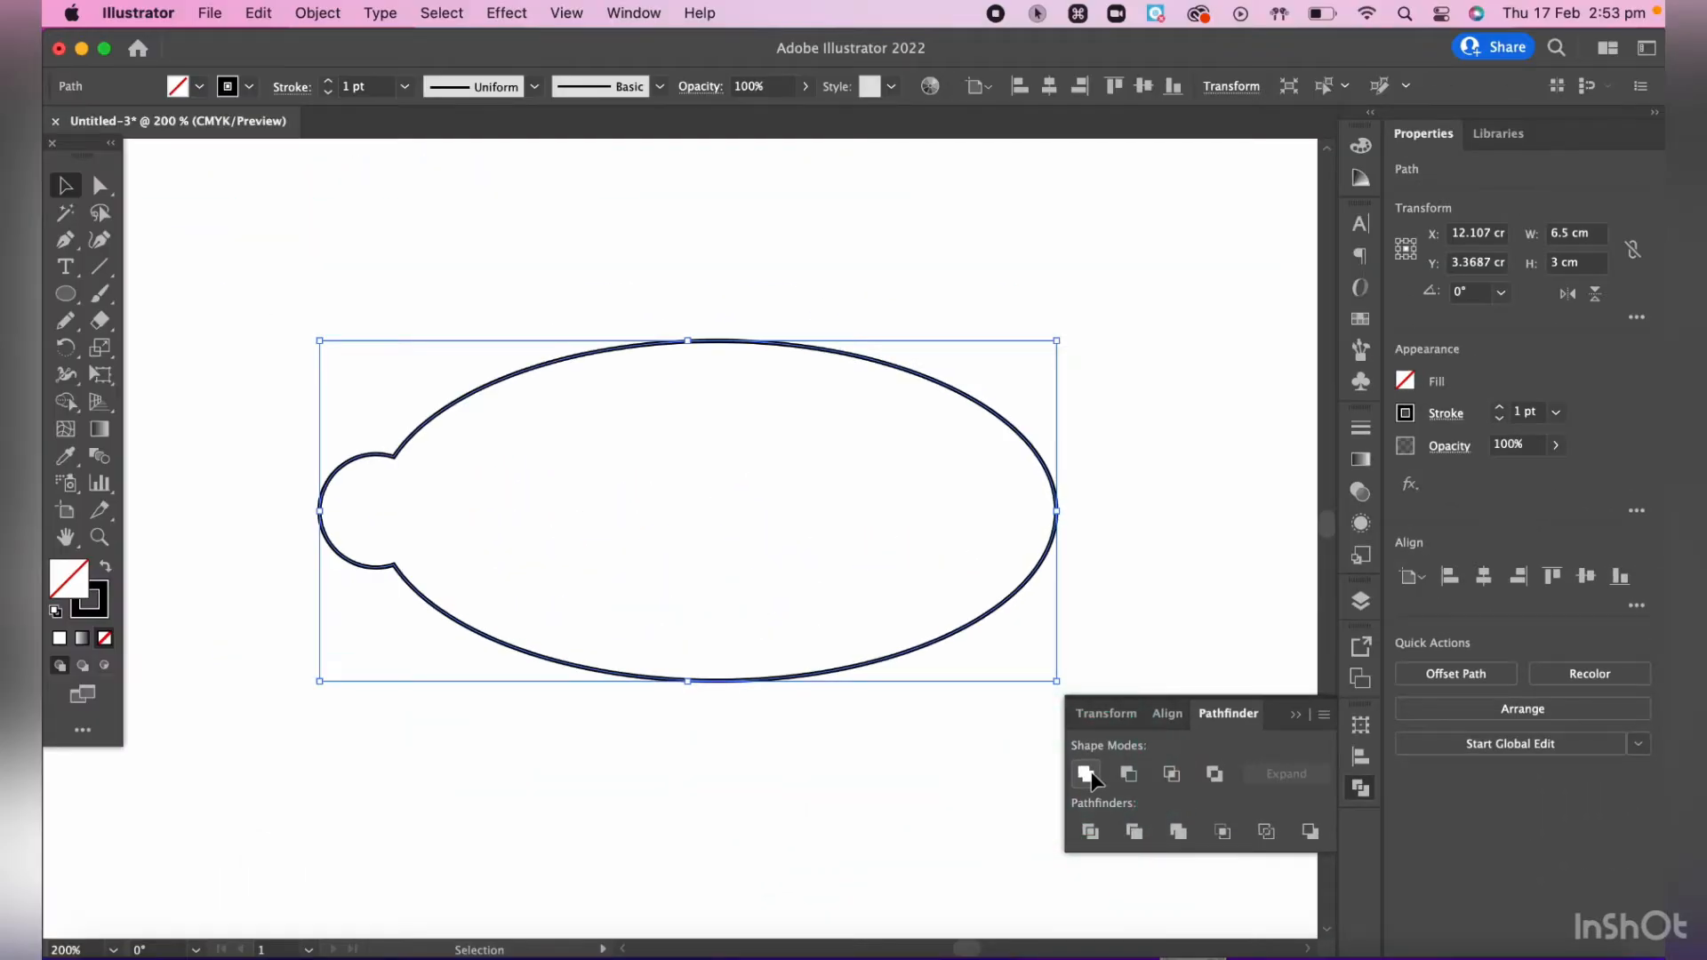
{"action": "key", "text": "super+z"}
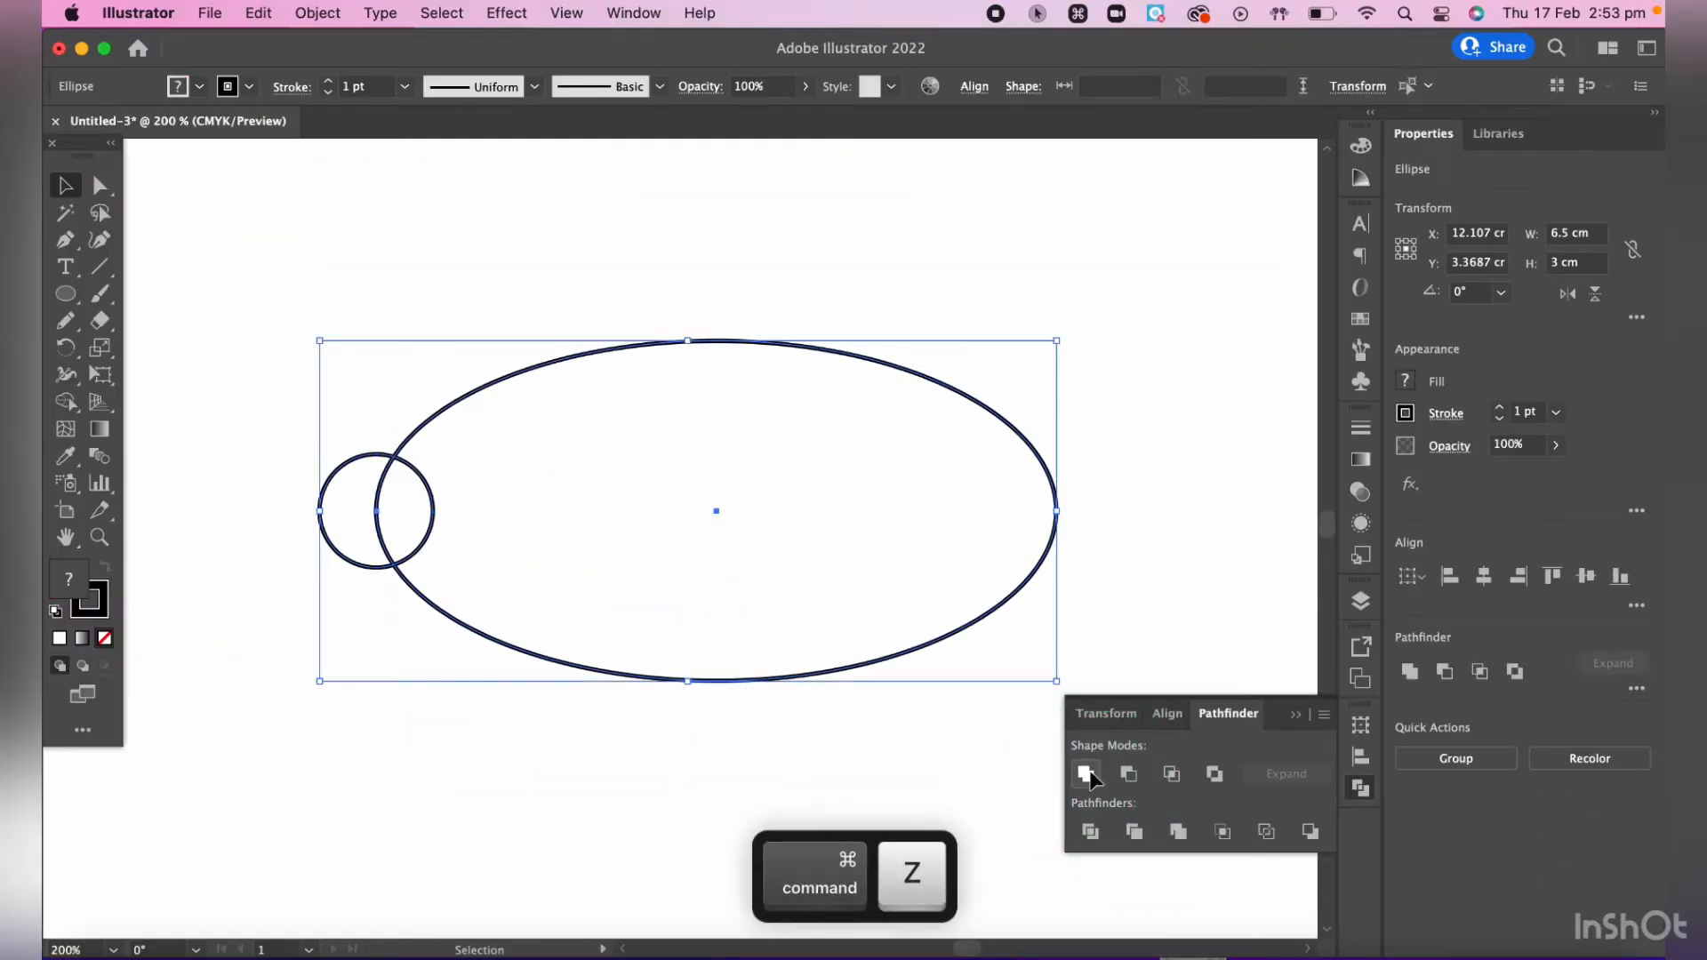
{"action": "left_click", "coordinate": [1085, 776]}
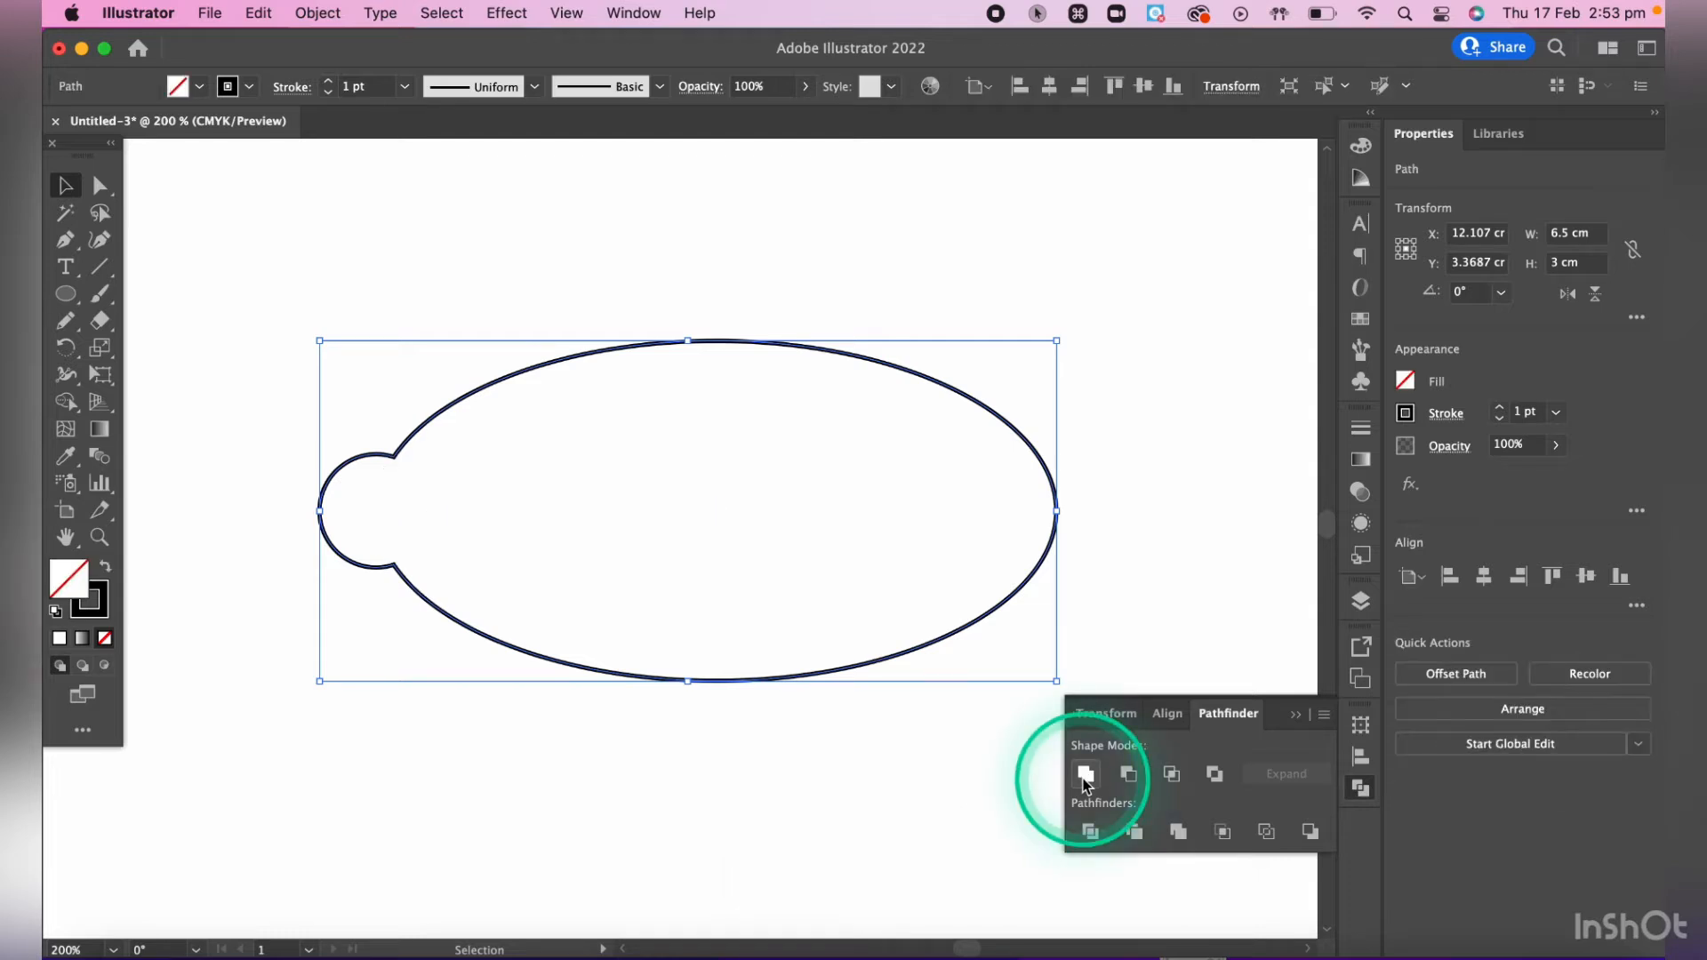
{"action": "left_click", "coordinate": [623, 734]}
{"action": "left_click", "coordinate": [411, 441]}
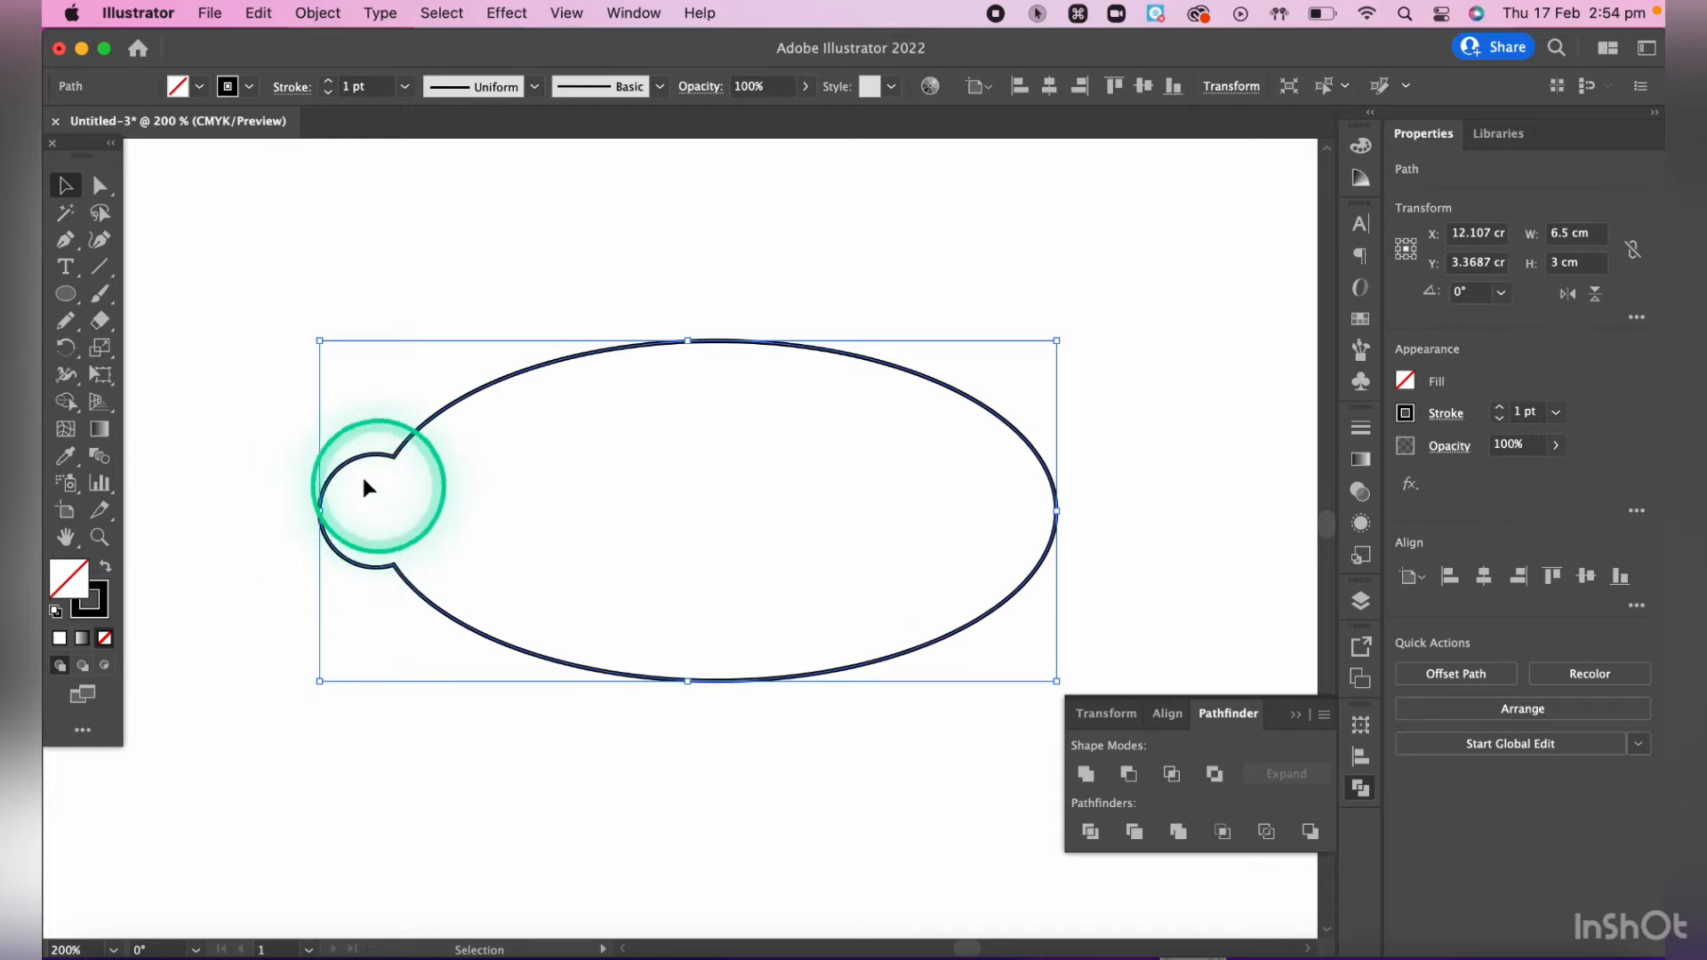
- Create a circle 0.4 cm wide and high with linked proportions, above the left end of the united shape
{"action": "left_click", "coordinate": [66, 295]}
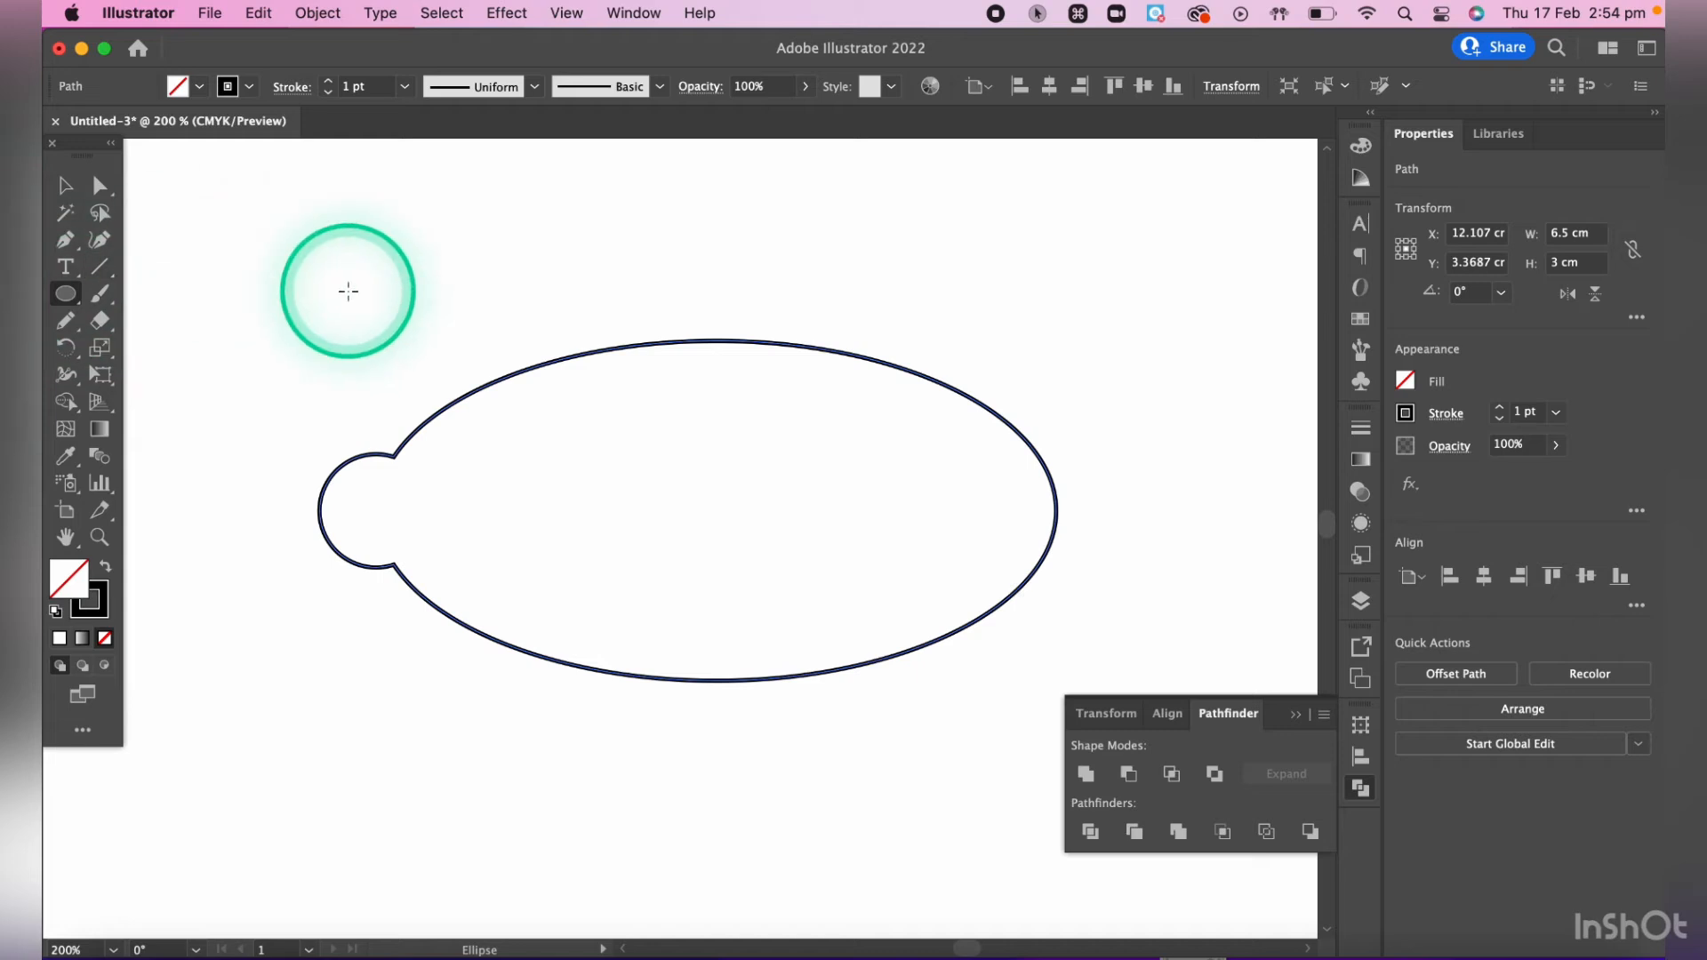
{"action": "left_click", "coordinate": [347, 291]}
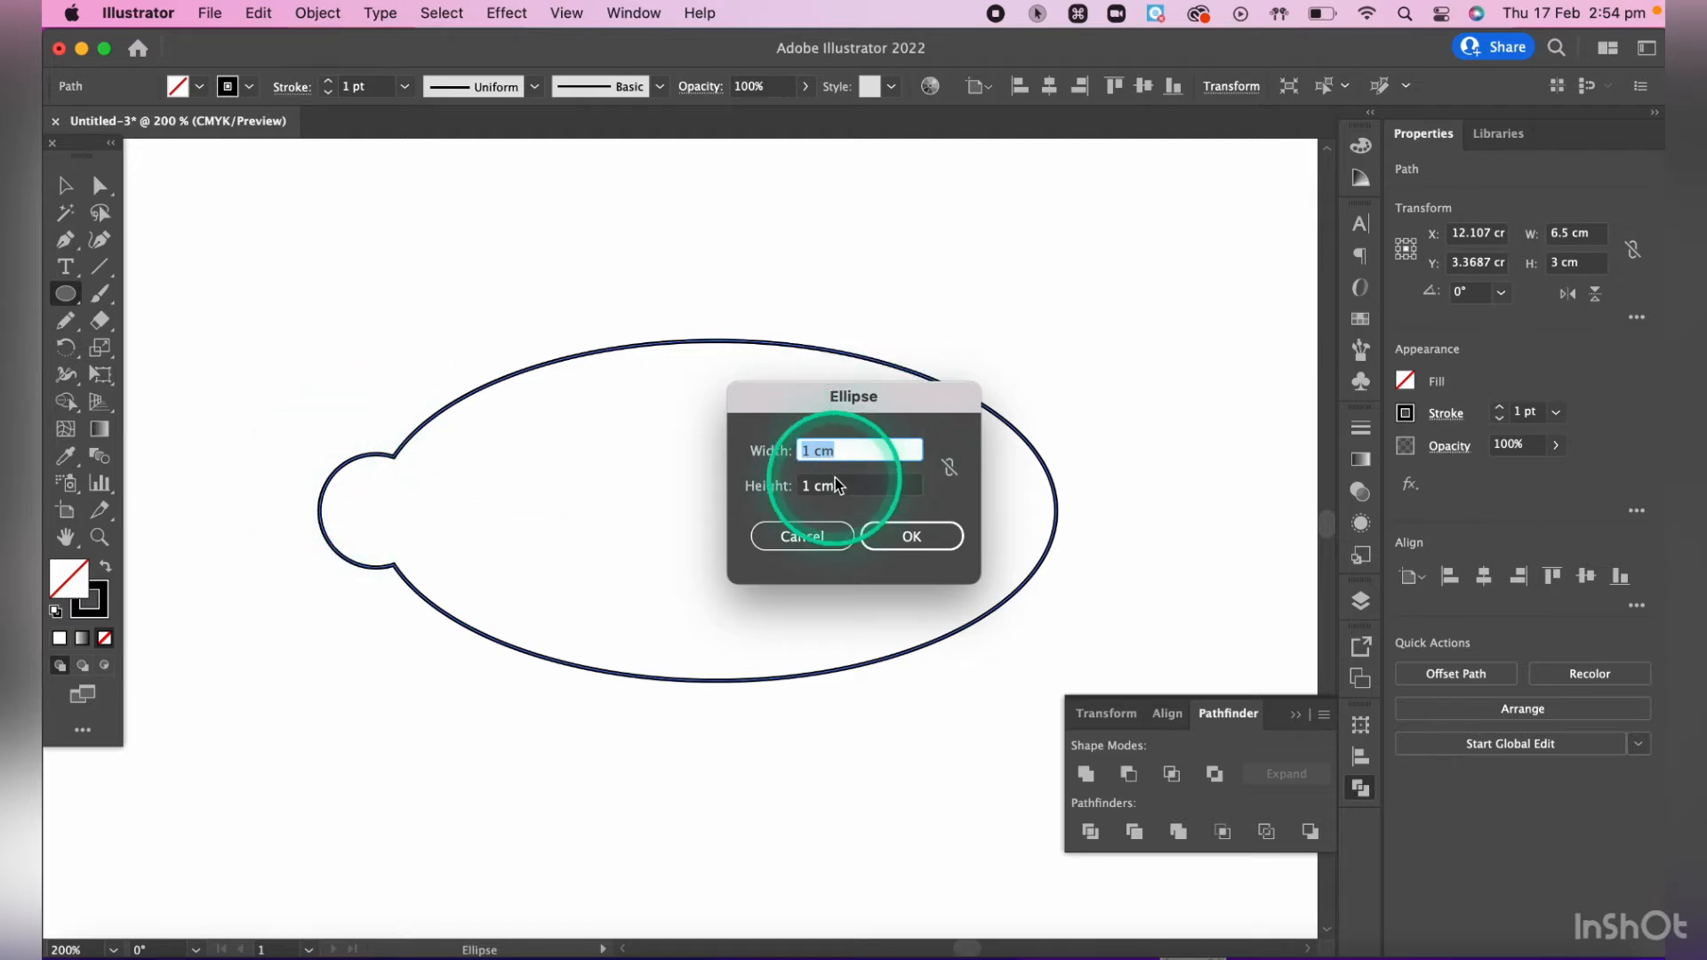
{"action": "left_click", "coordinate": [815, 462]}
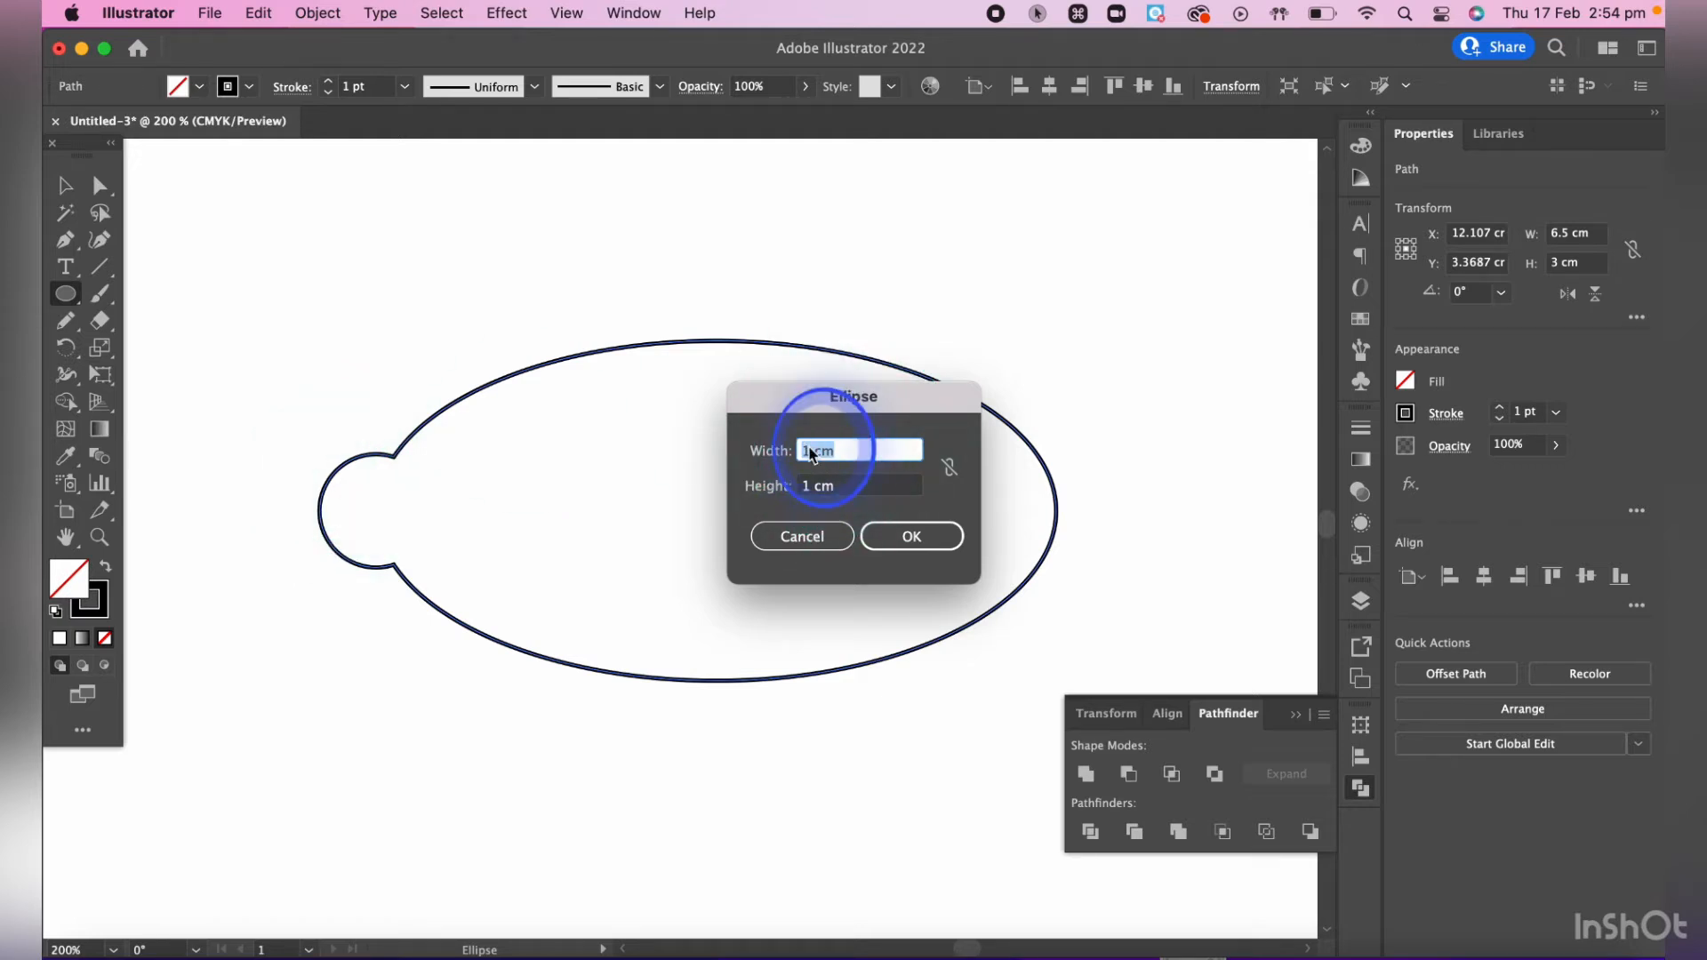
{"action": "left_click", "coordinate": [949, 468]}
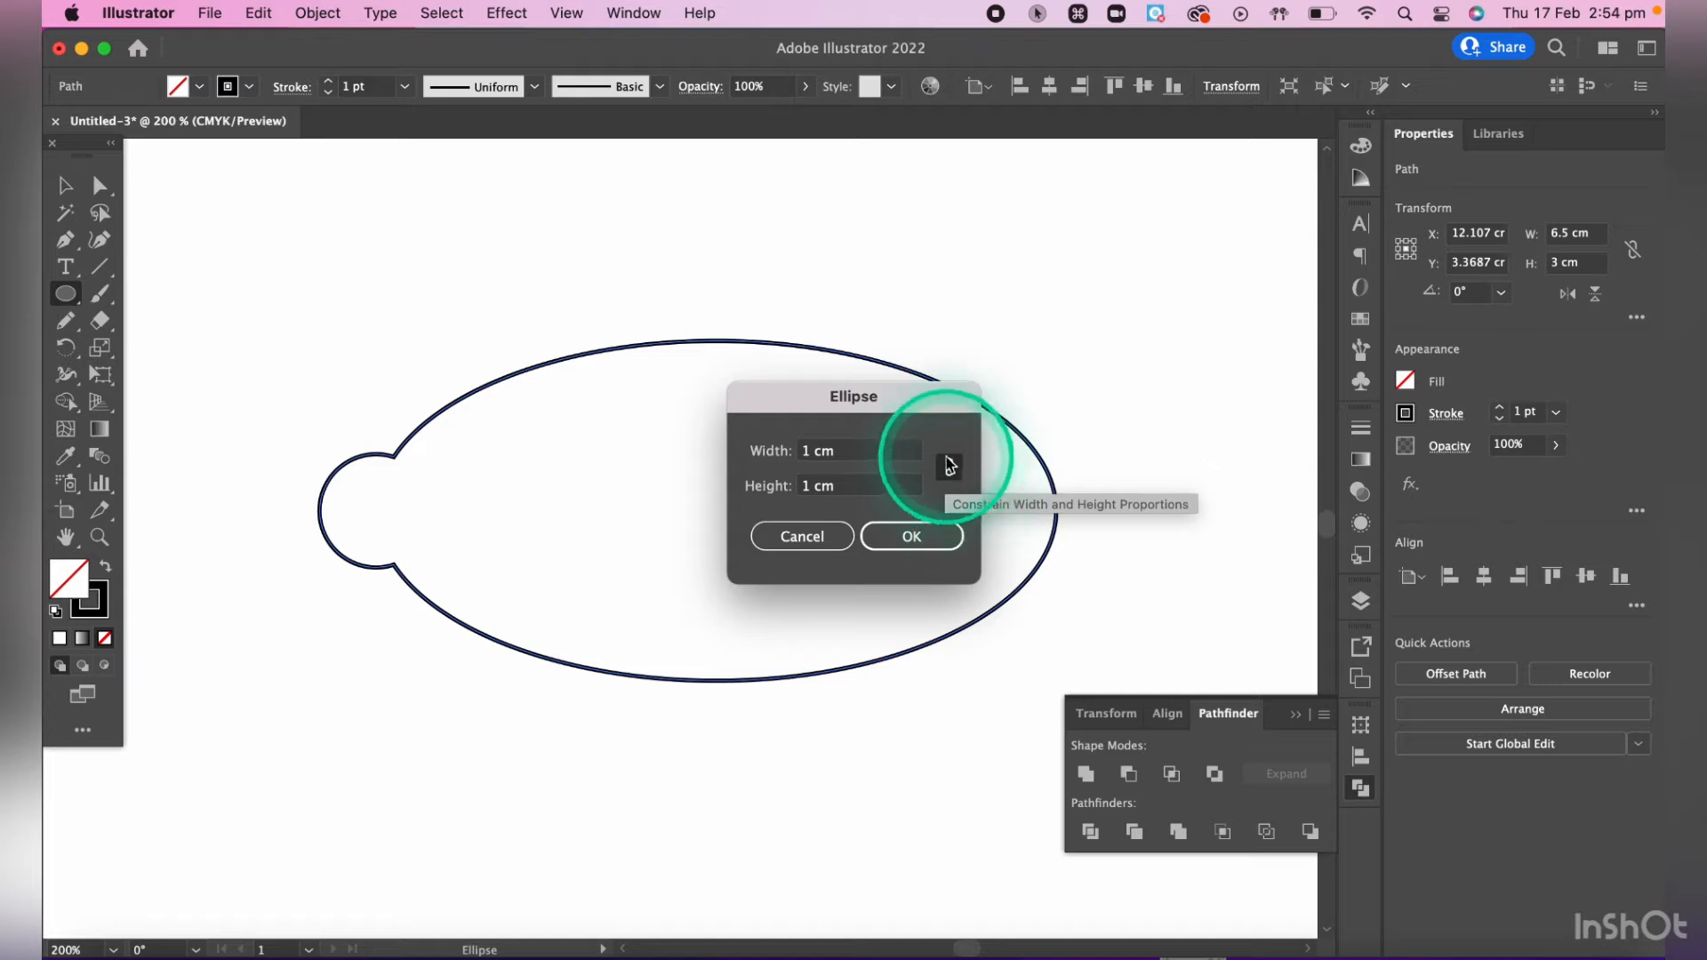
{"action": "double_click", "coordinate": [807, 454]}
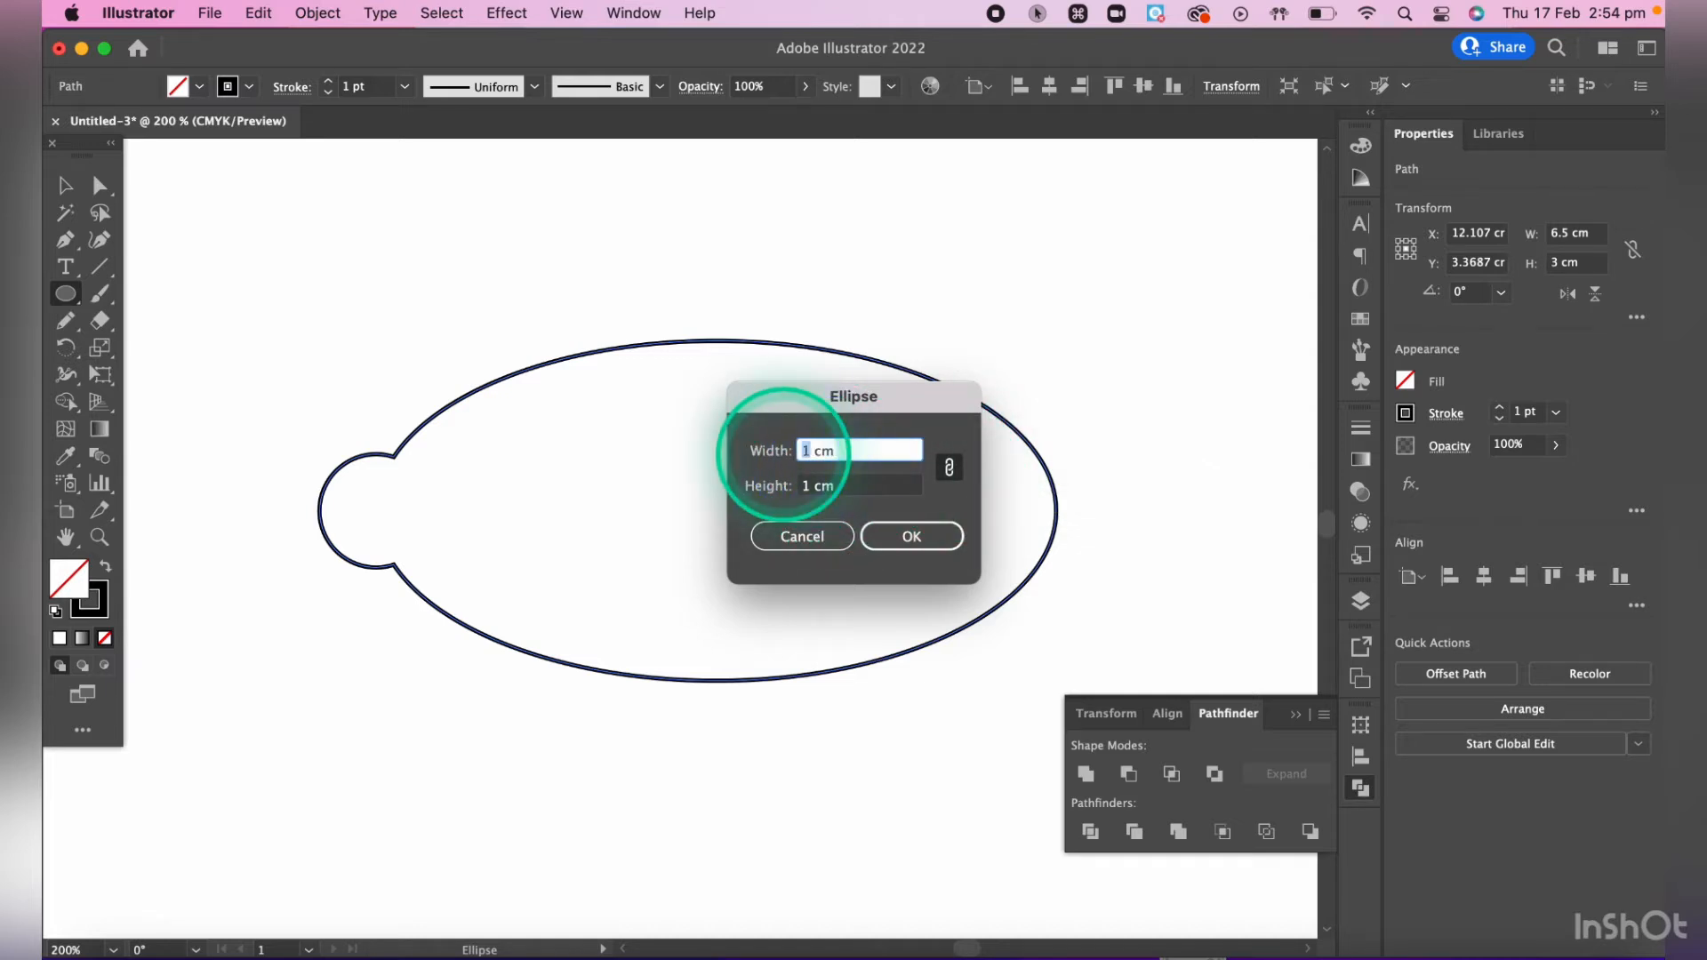
{"action": "type", "text": ".4"}
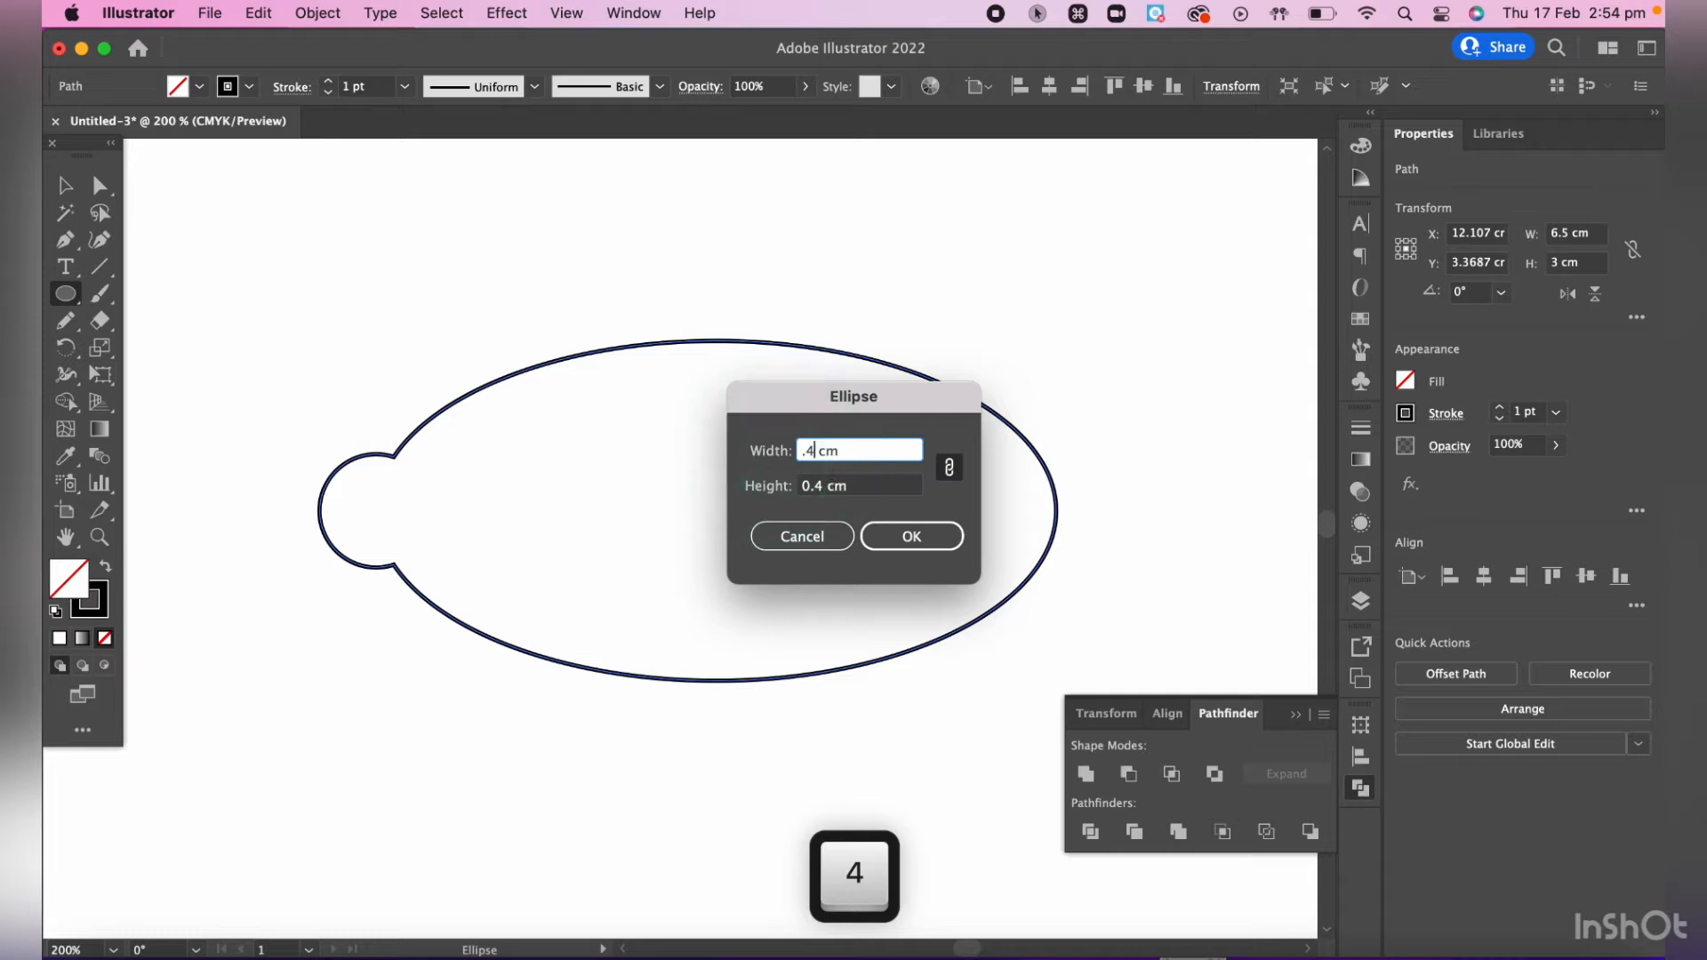
{"action": "left_click", "coordinate": [912, 539]}
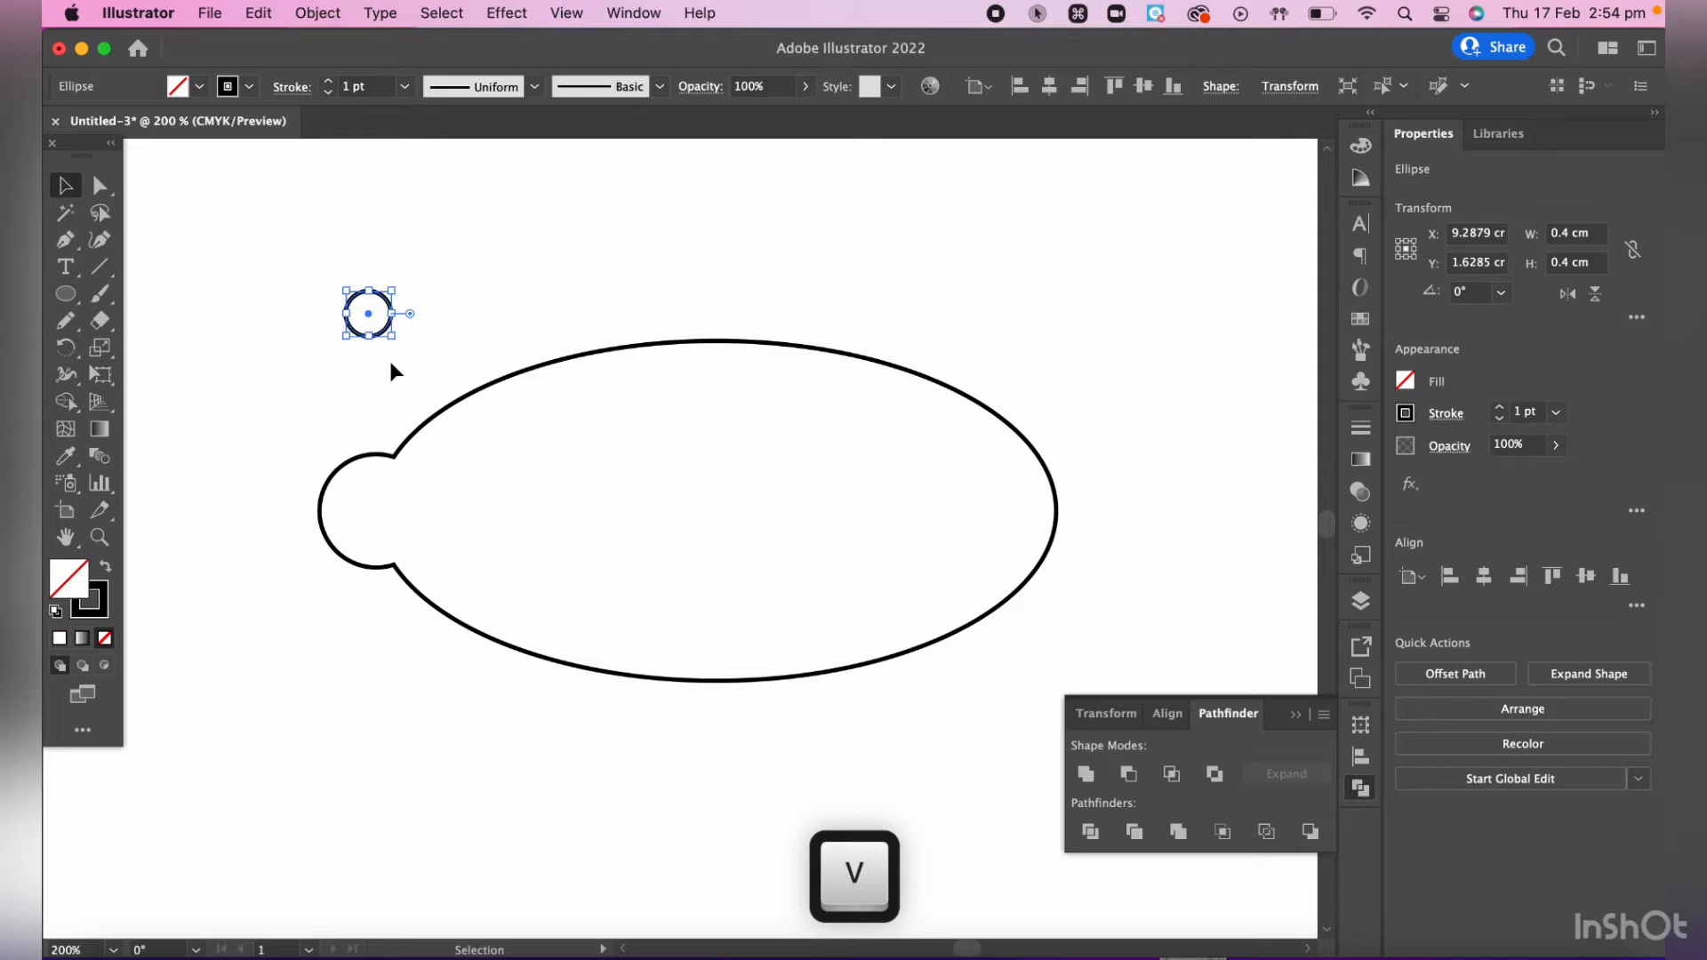
{"action": "left_click", "coordinate": [364, 306]}
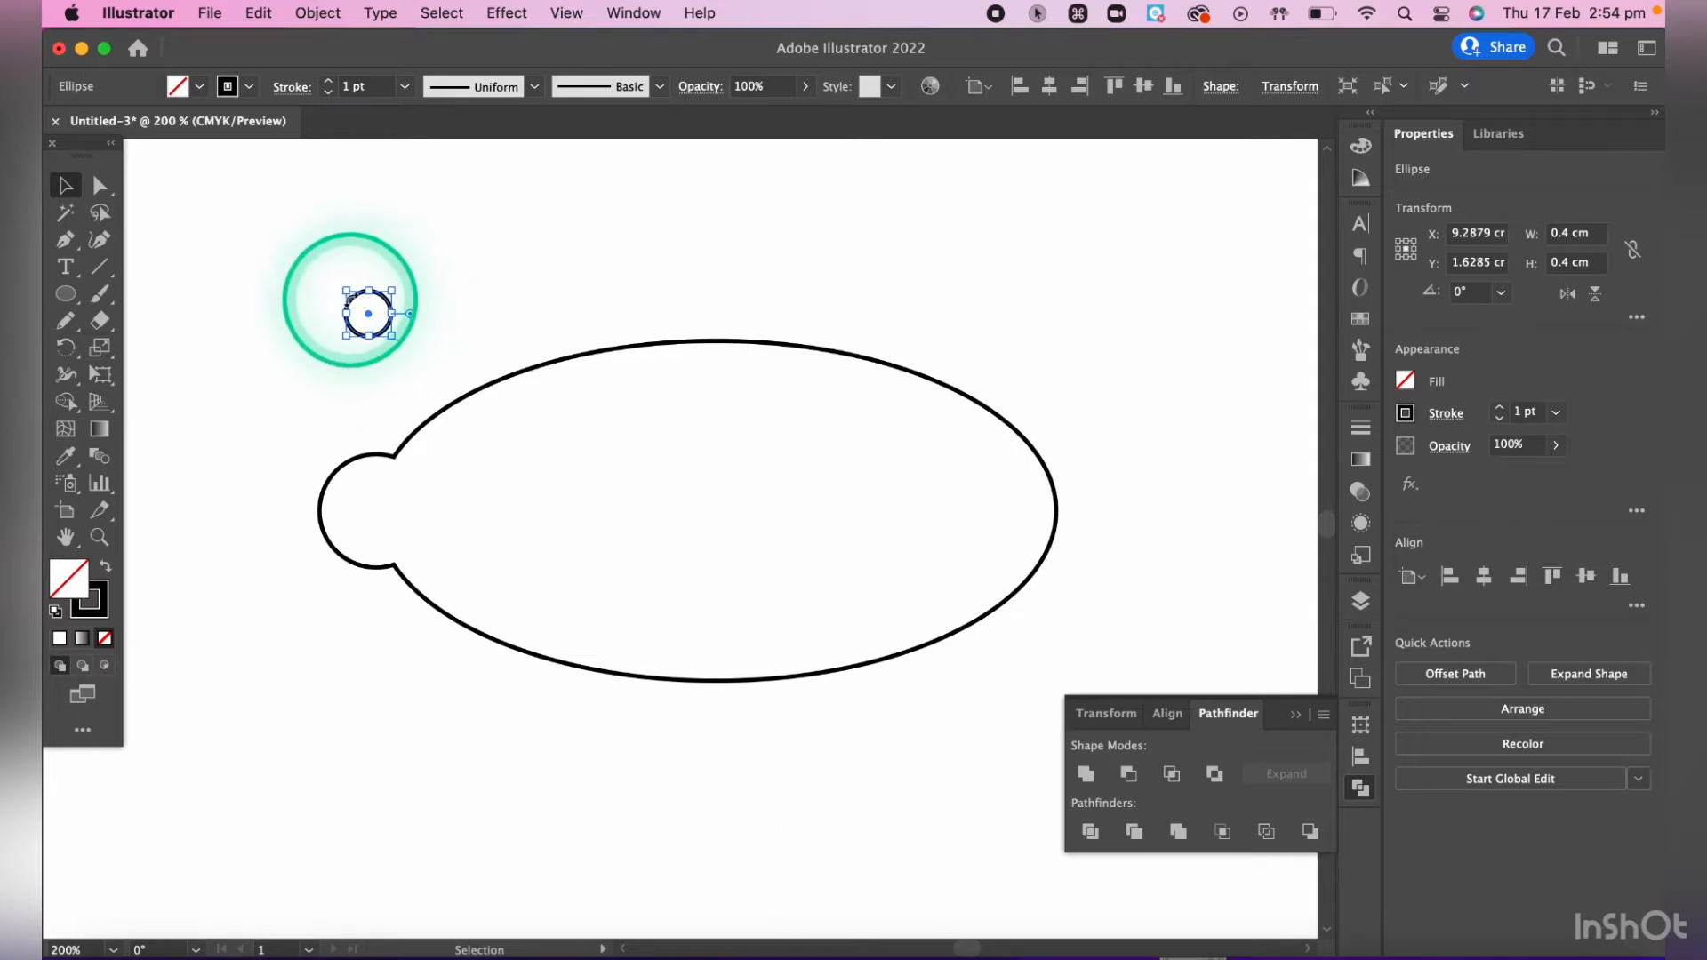
{"action": "left_click", "coordinate": [359, 309]}
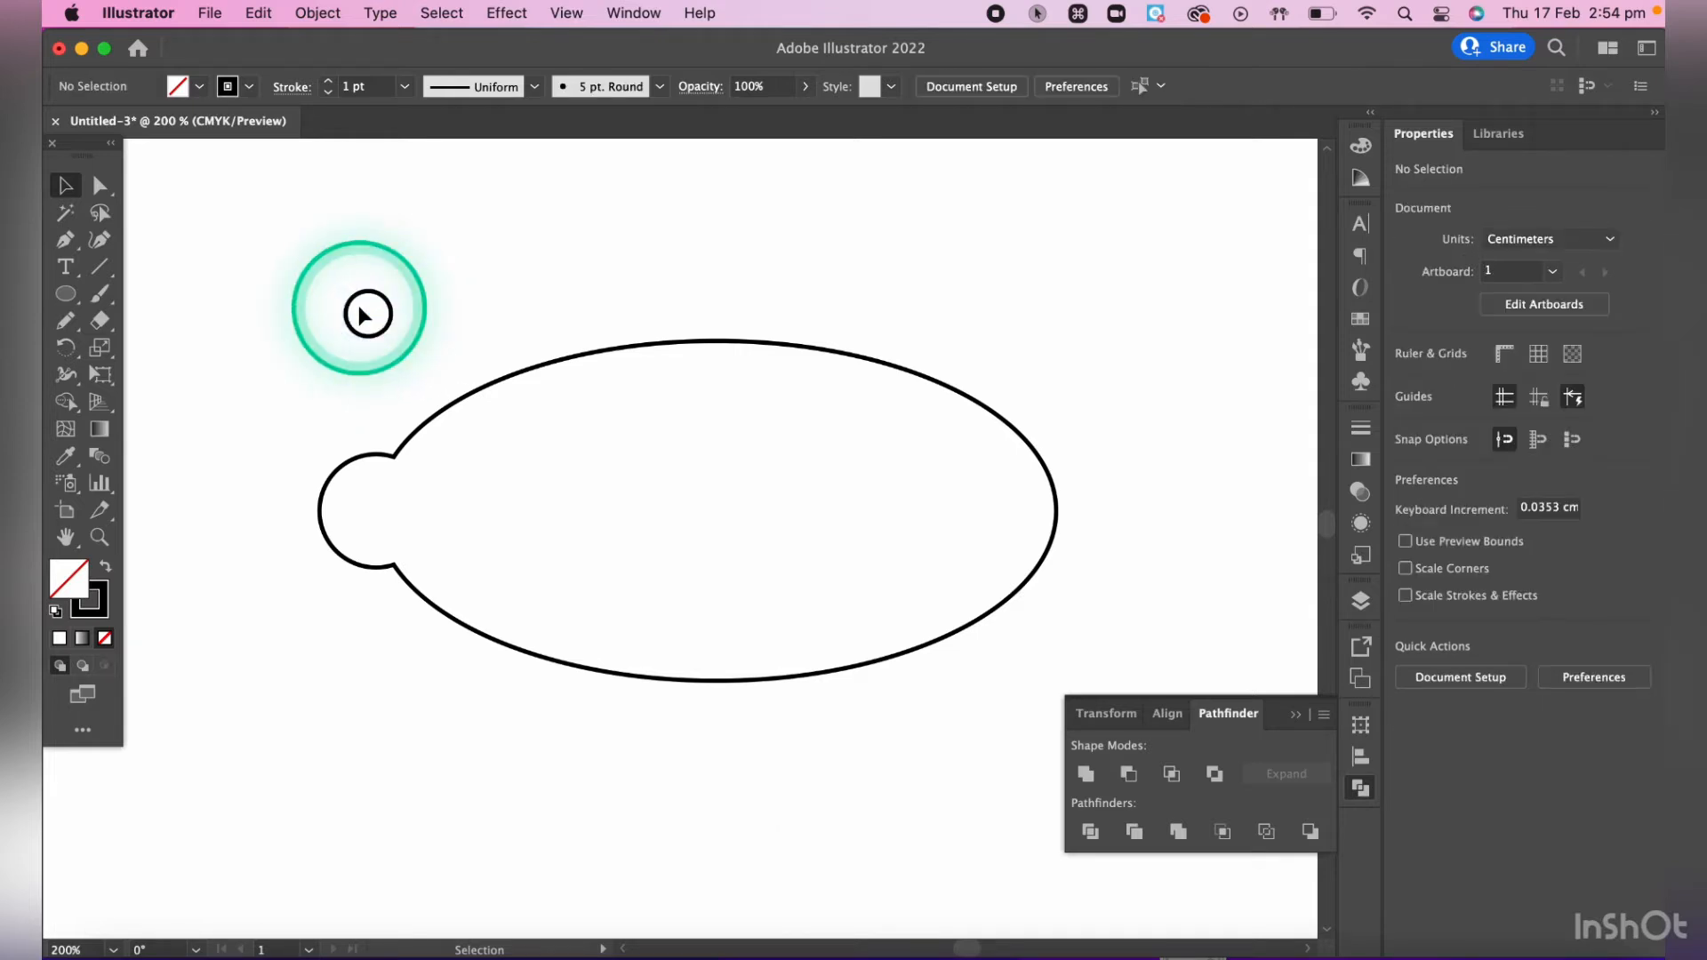
{"action": "left_click_drag", "start_coordinate": [359, 310], "coordinate": [381, 380]}
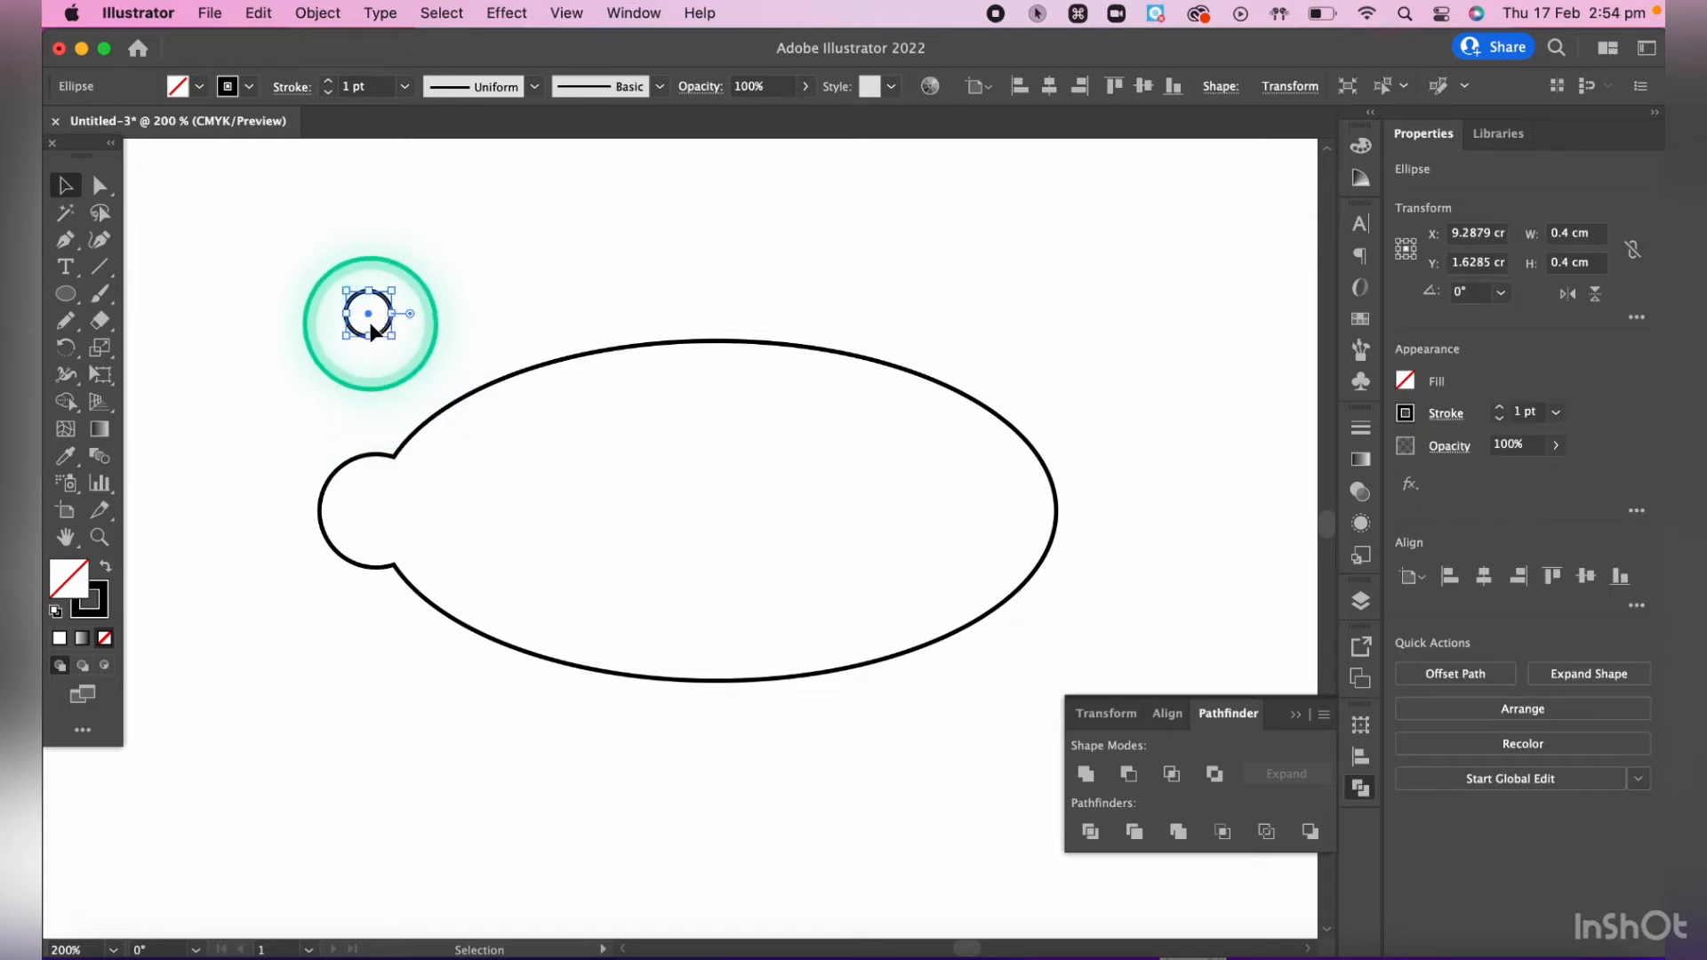
{"action": "mouse_move", "coordinate": [382, 327]}
{"action": "left_mouse_down"}
{"action": "mouse_move", "coordinate": [396, 305]}
{"action": "mouse_move", "coordinate": [373, 271]}
{"action": "mouse_move", "coordinate": [412, 321]}
{"action": "mouse_move", "coordinate": [305, 358]}
{"action": "mouse_move", "coordinate": [404, 343]}
{"action": "left_mouse_up"}
{"action": "key", "text": "super+z"}
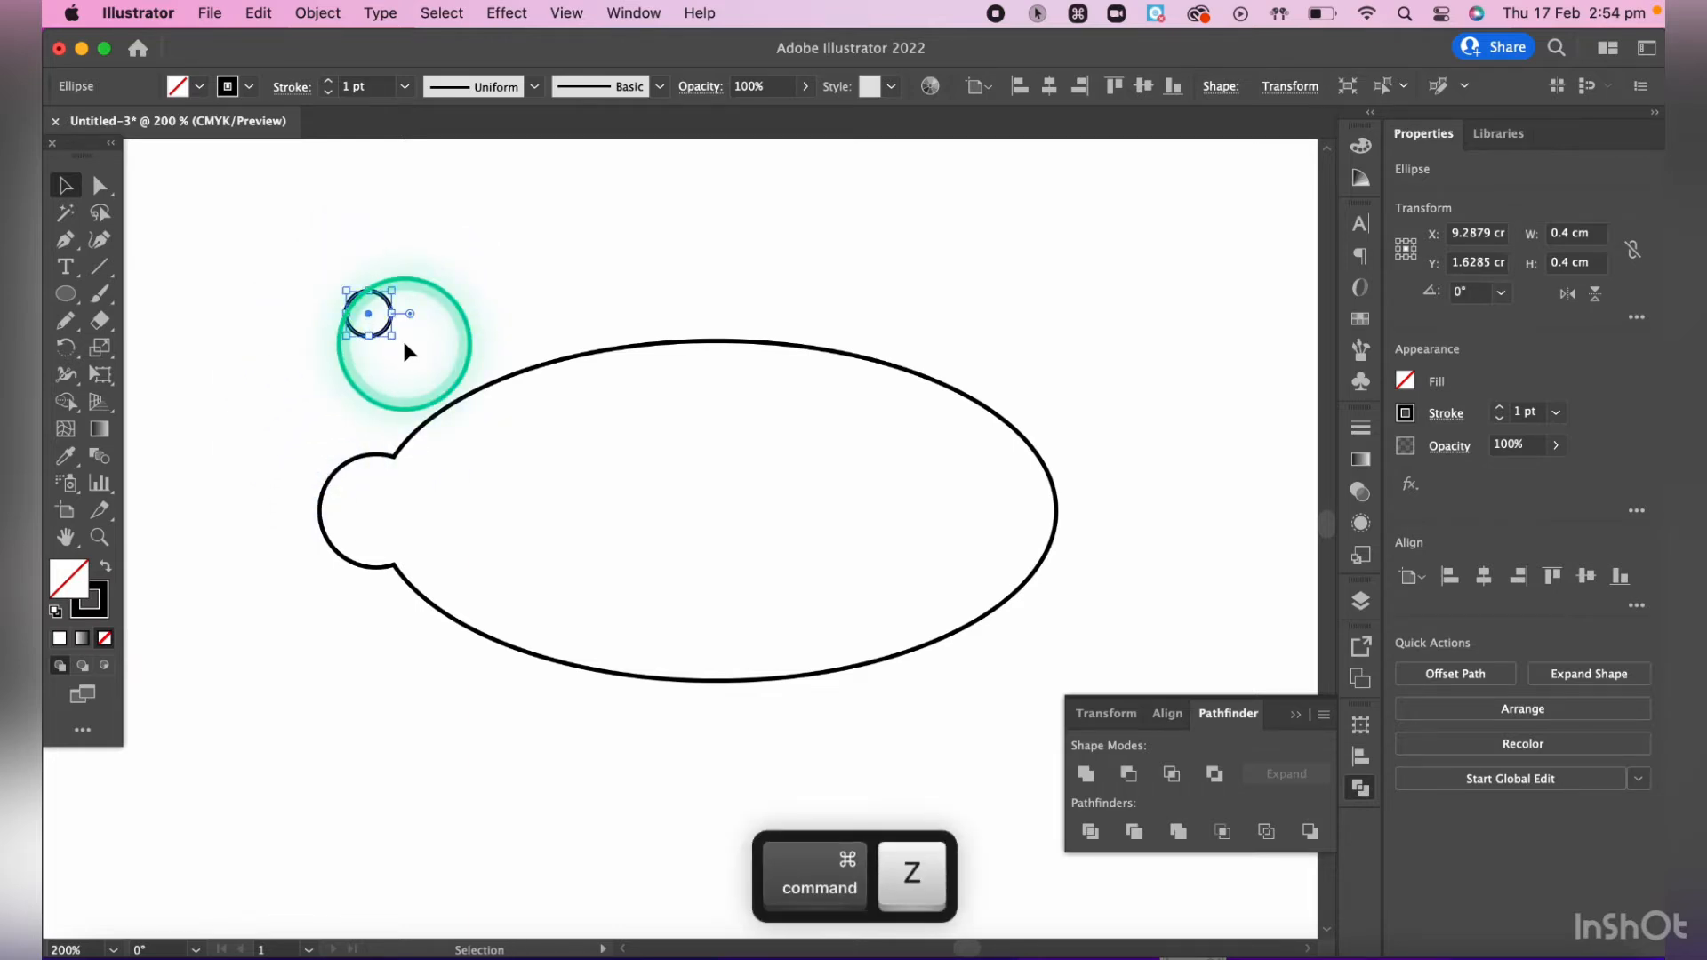
- Move the 0.4 cm circle straight down into the rounded tab at the left end of the united shape
{"action": "key", "text": "ctrl"}
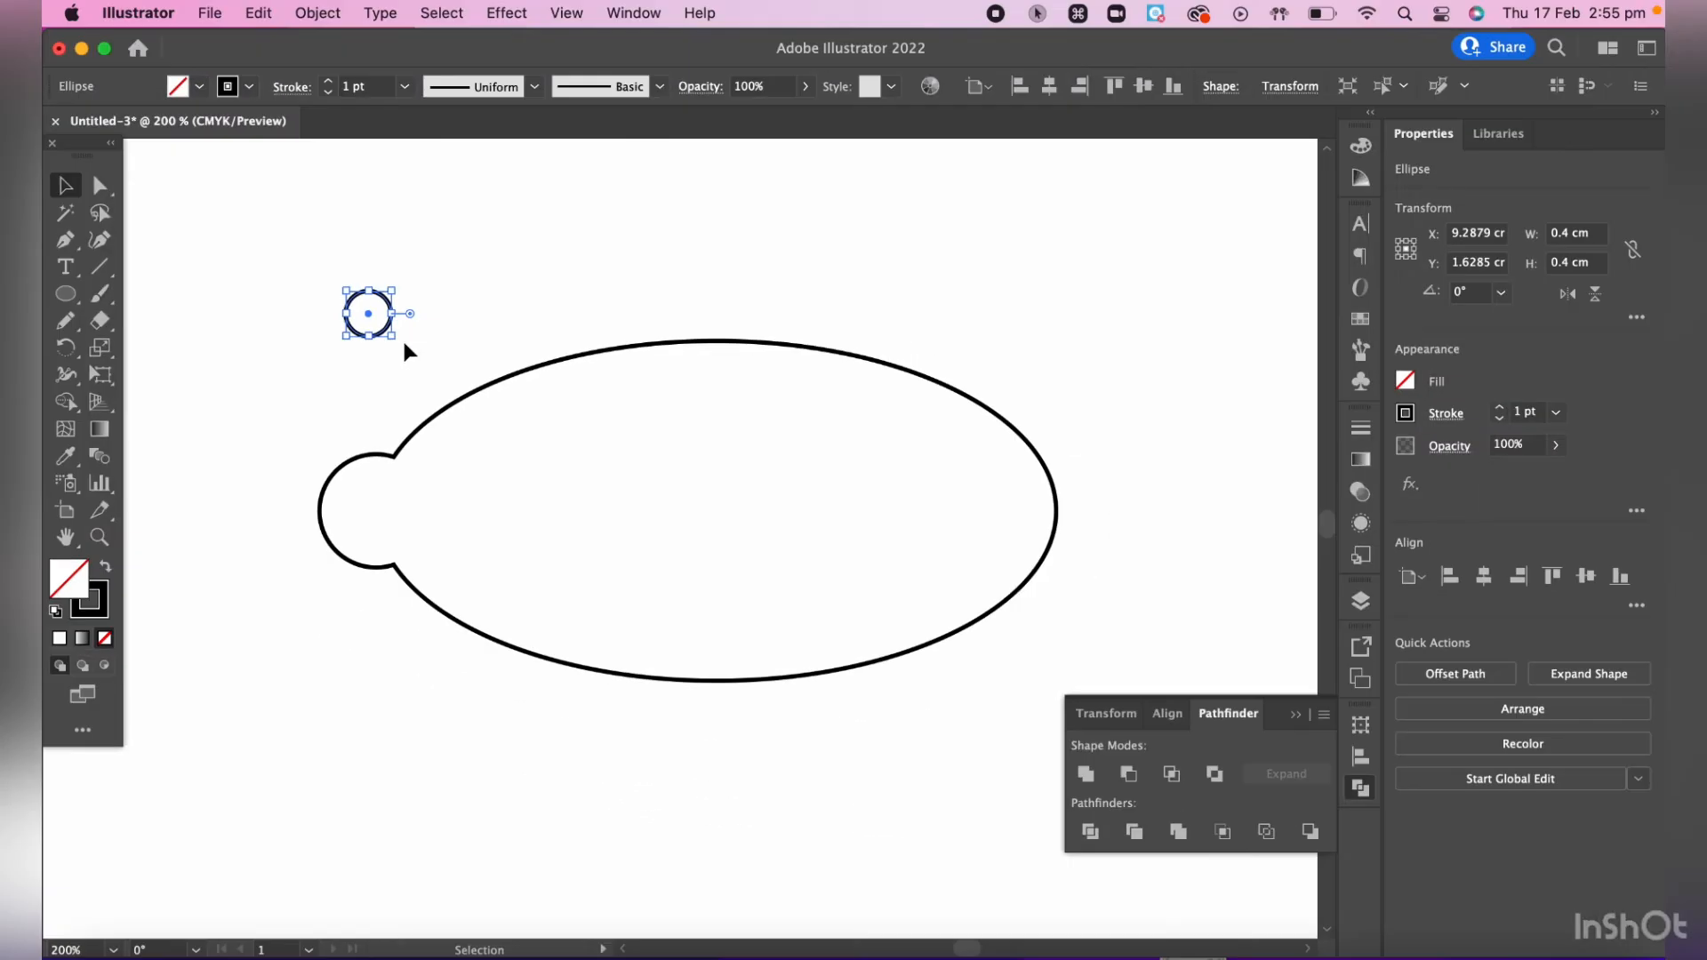
{"action": "key", "text": "super"}
{"action": "key", "text": "super+equal"}
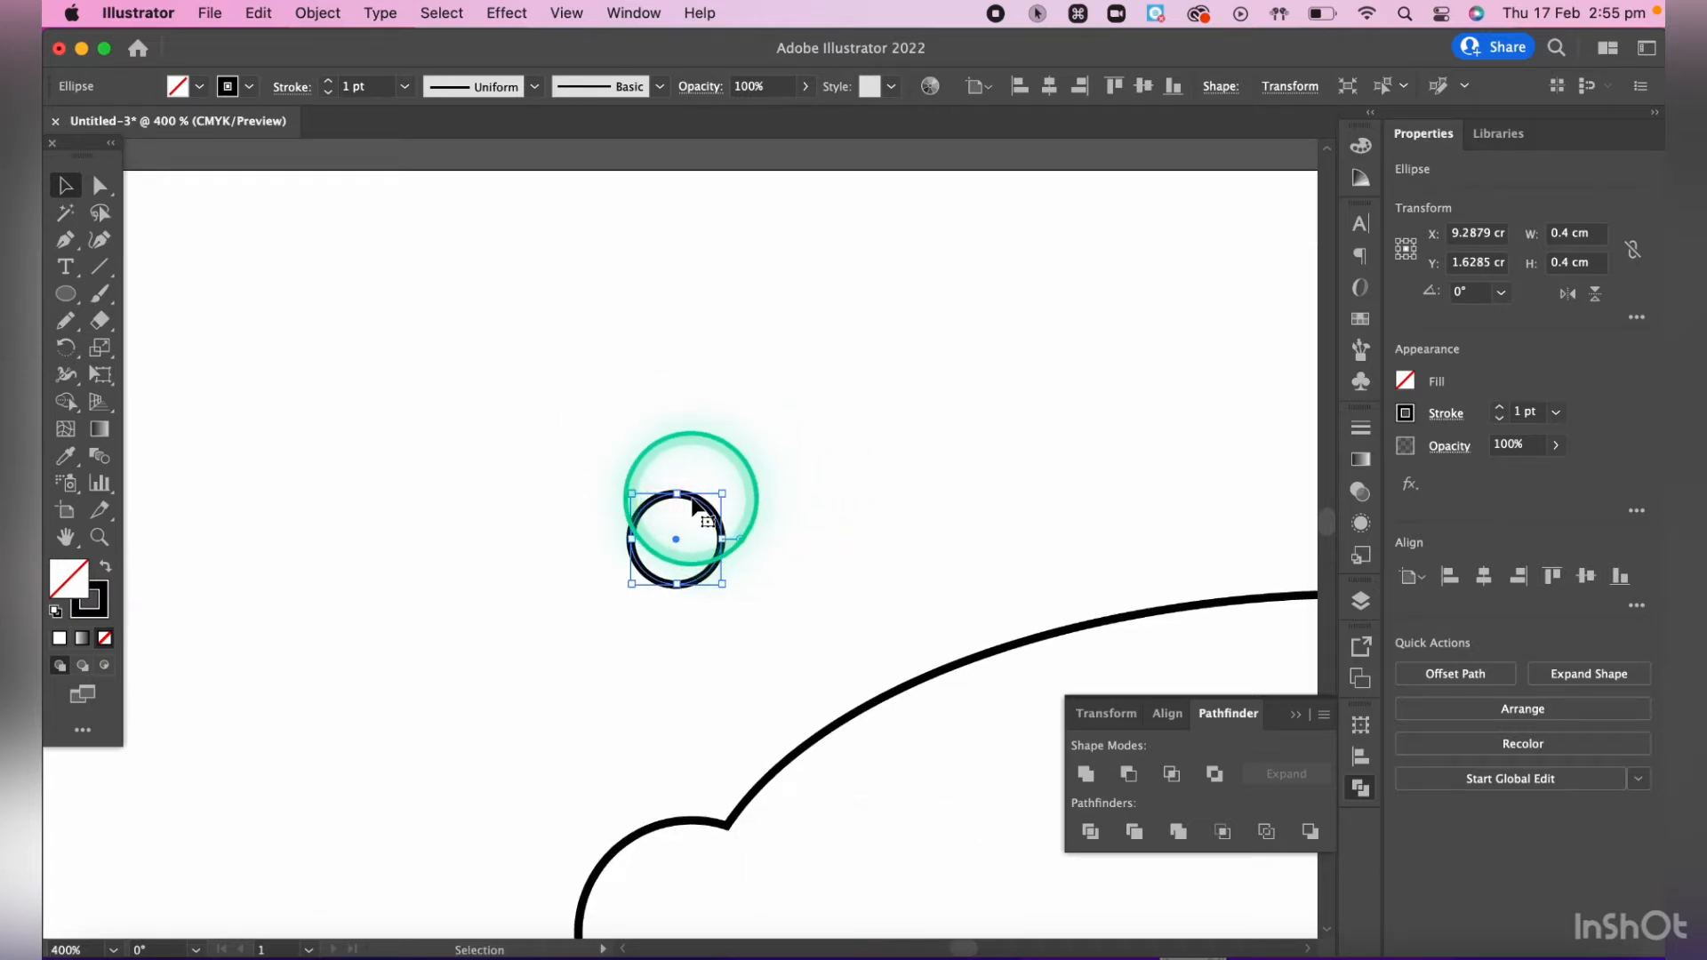
{"action": "left_click_drag", "start_coordinate": [693, 505], "coordinate": [692, 871]}
{"action": "scroll", "coordinate": [692, 871], "scroll_direction": "down", "scroll_amount": 7}
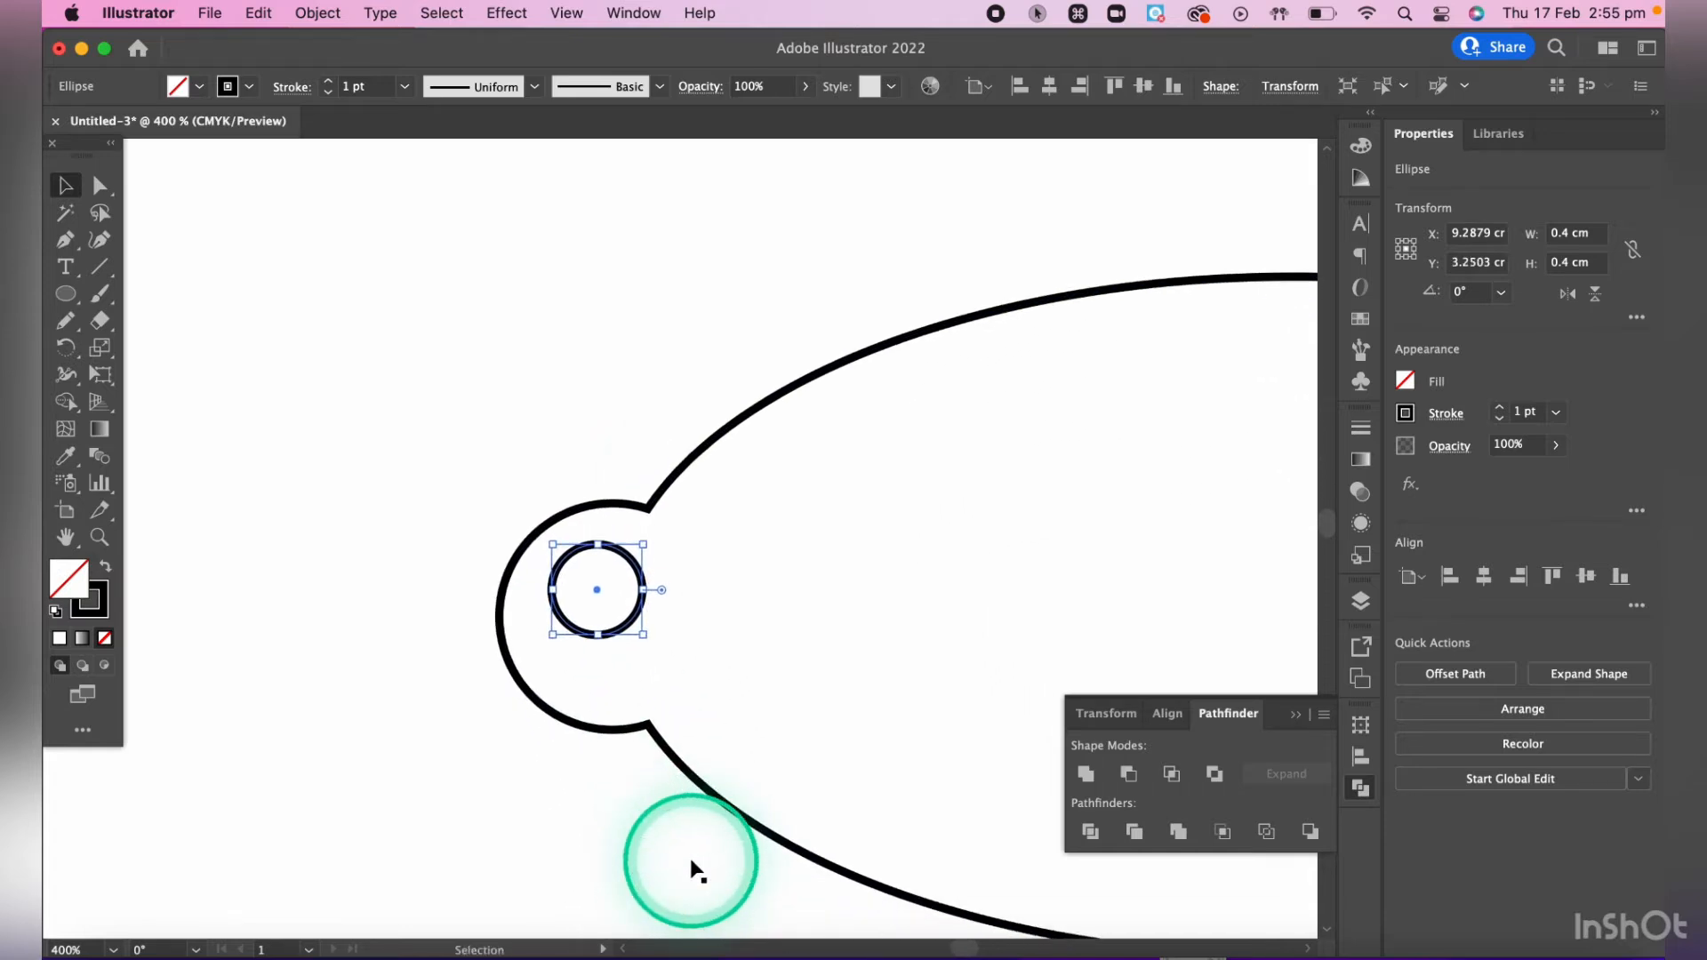
{"action": "scroll", "coordinate": [692, 863], "scroll_direction": "down", "scroll_amount": 4}
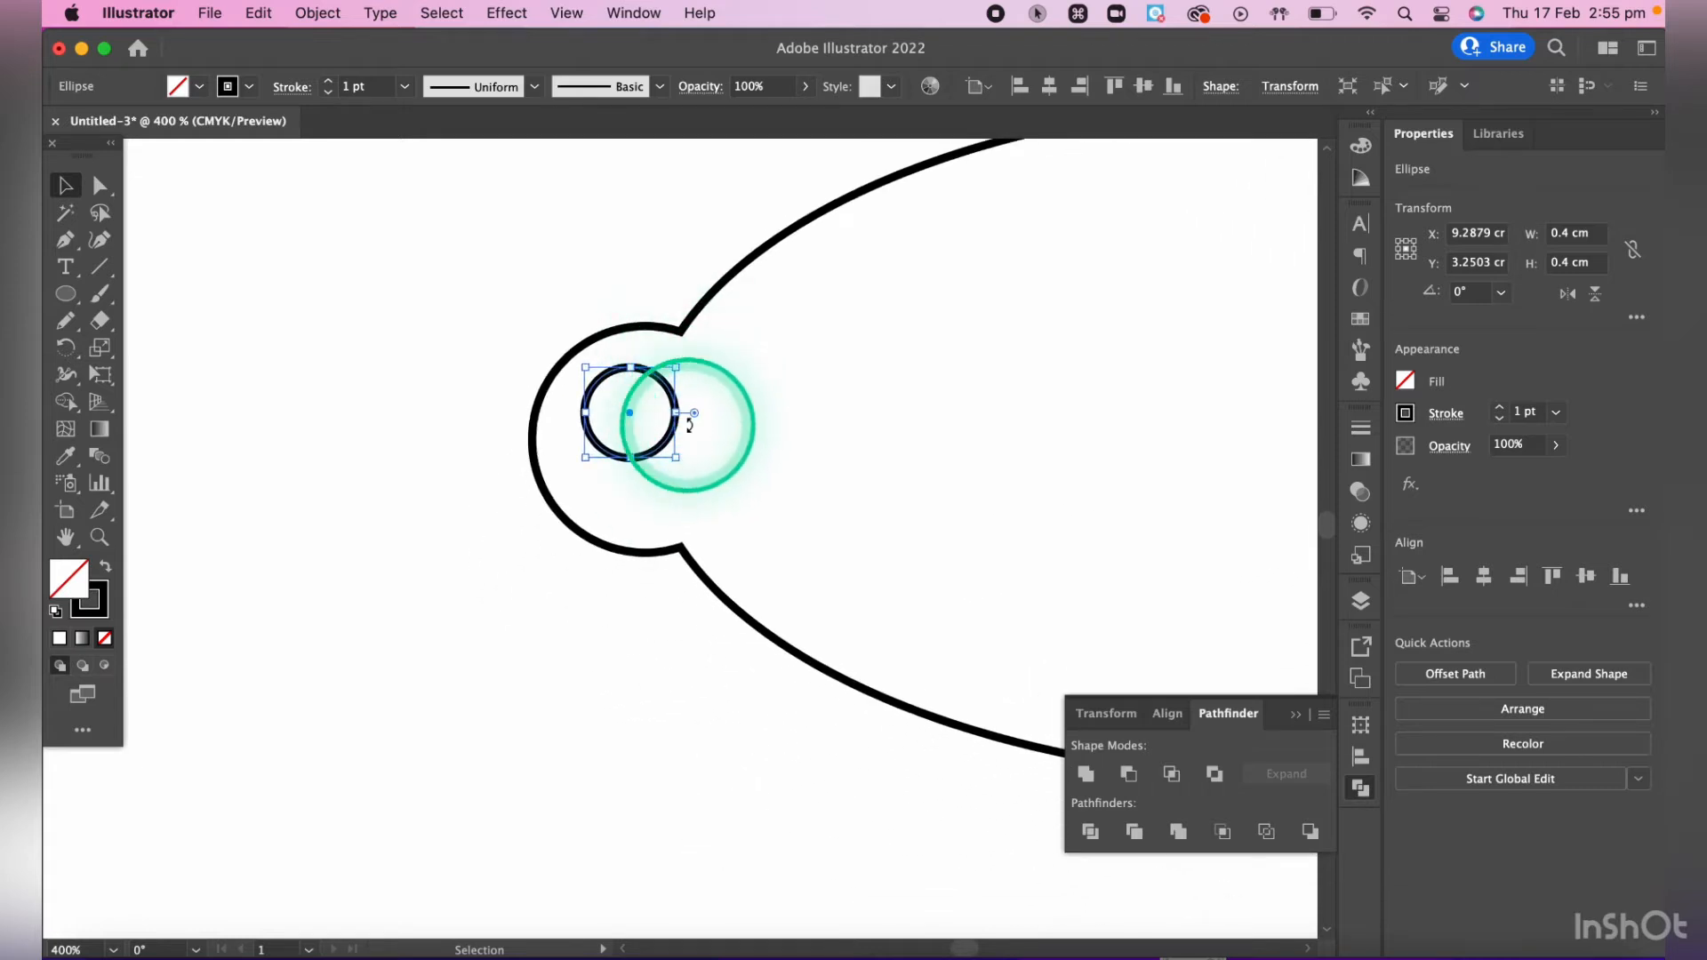
- Reposition the 0.4 cm circle inside the tab, vertically centred on the united shape, at about X 9.33 cm, Y 3.37 cm
{"action": "key", "text": "space"}
{"action": "left_click_drag", "start_coordinate": [803, 499], "coordinate": [680, 517]}
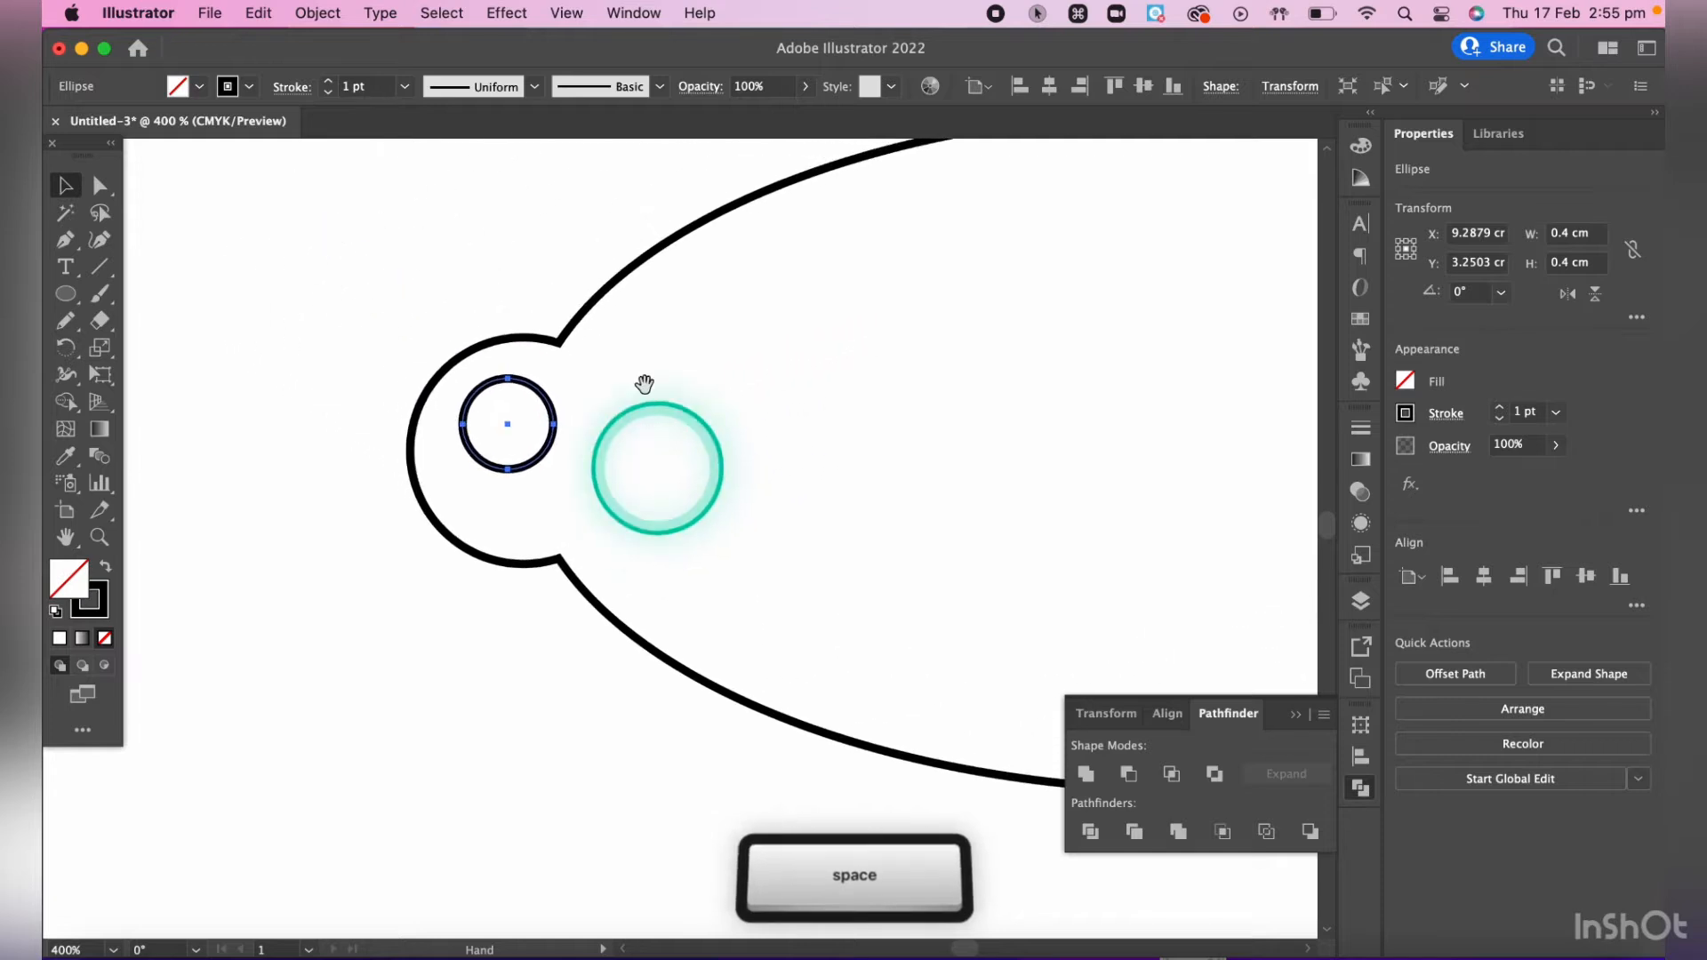
{"action": "left_click_drag", "start_coordinate": [649, 273], "coordinate": [880, 459]}
{"action": "left_click_drag", "start_coordinate": [449, 581], "coordinate": [442, 335]}
{"action": "left_click_drag", "start_coordinate": [613, 606], "coordinate": [477, 678]}
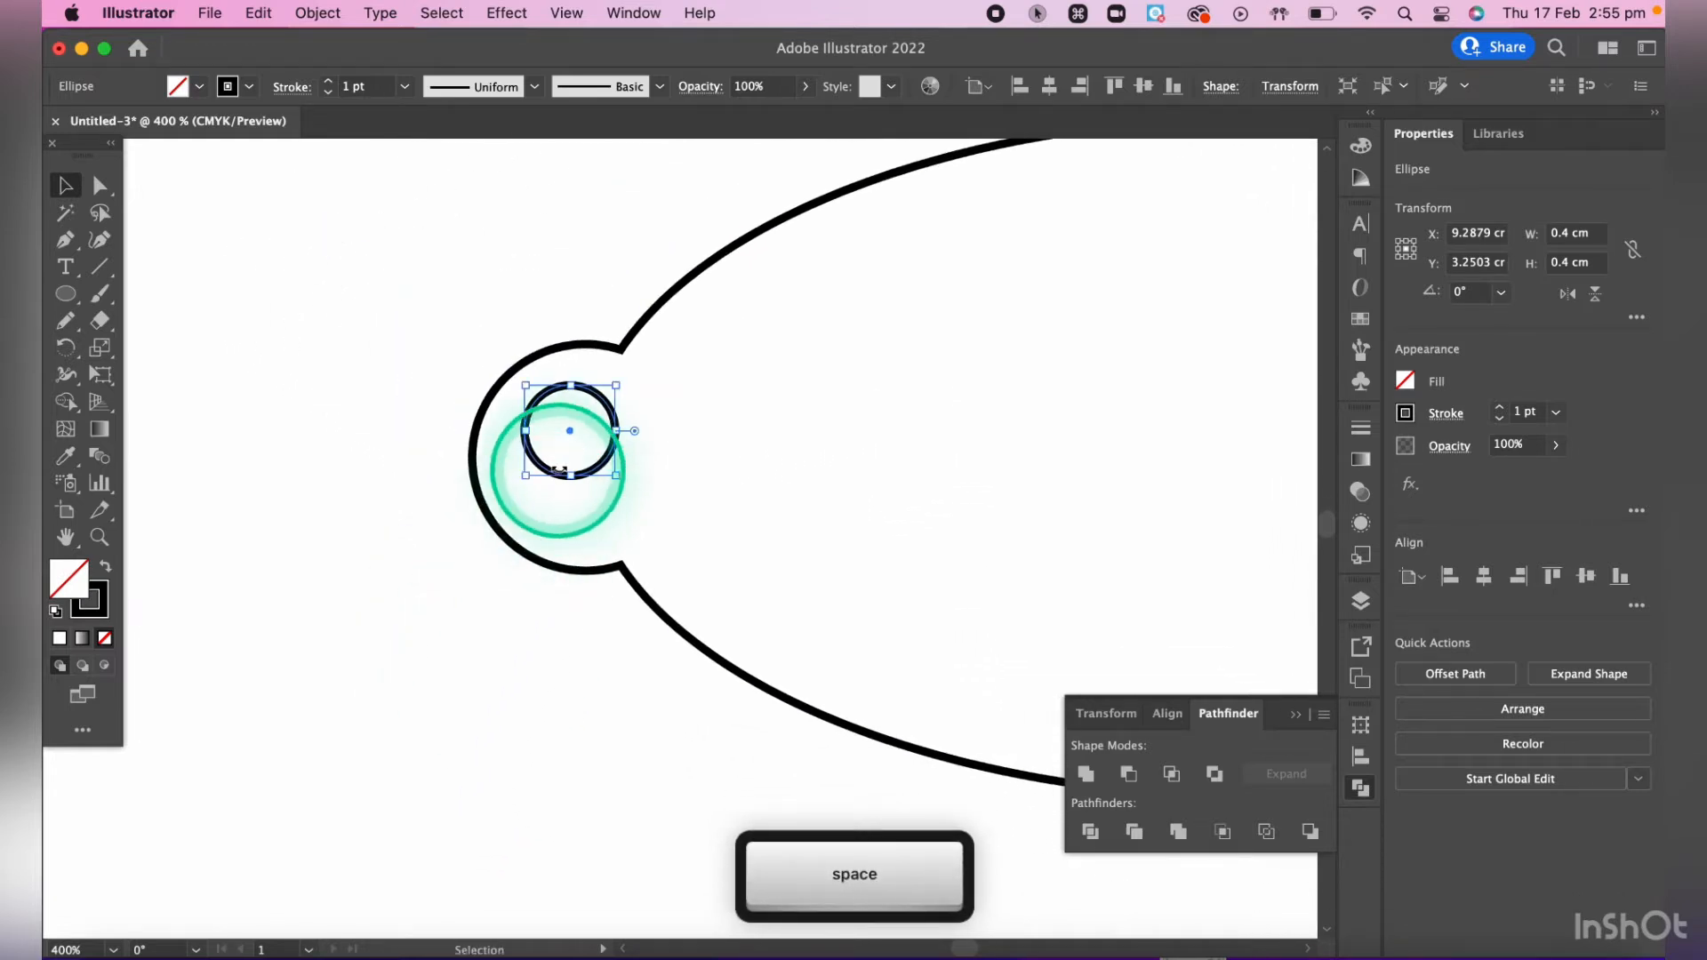
{"action": "left_click_drag", "start_coordinate": [606, 460], "coordinate": [608, 487]}
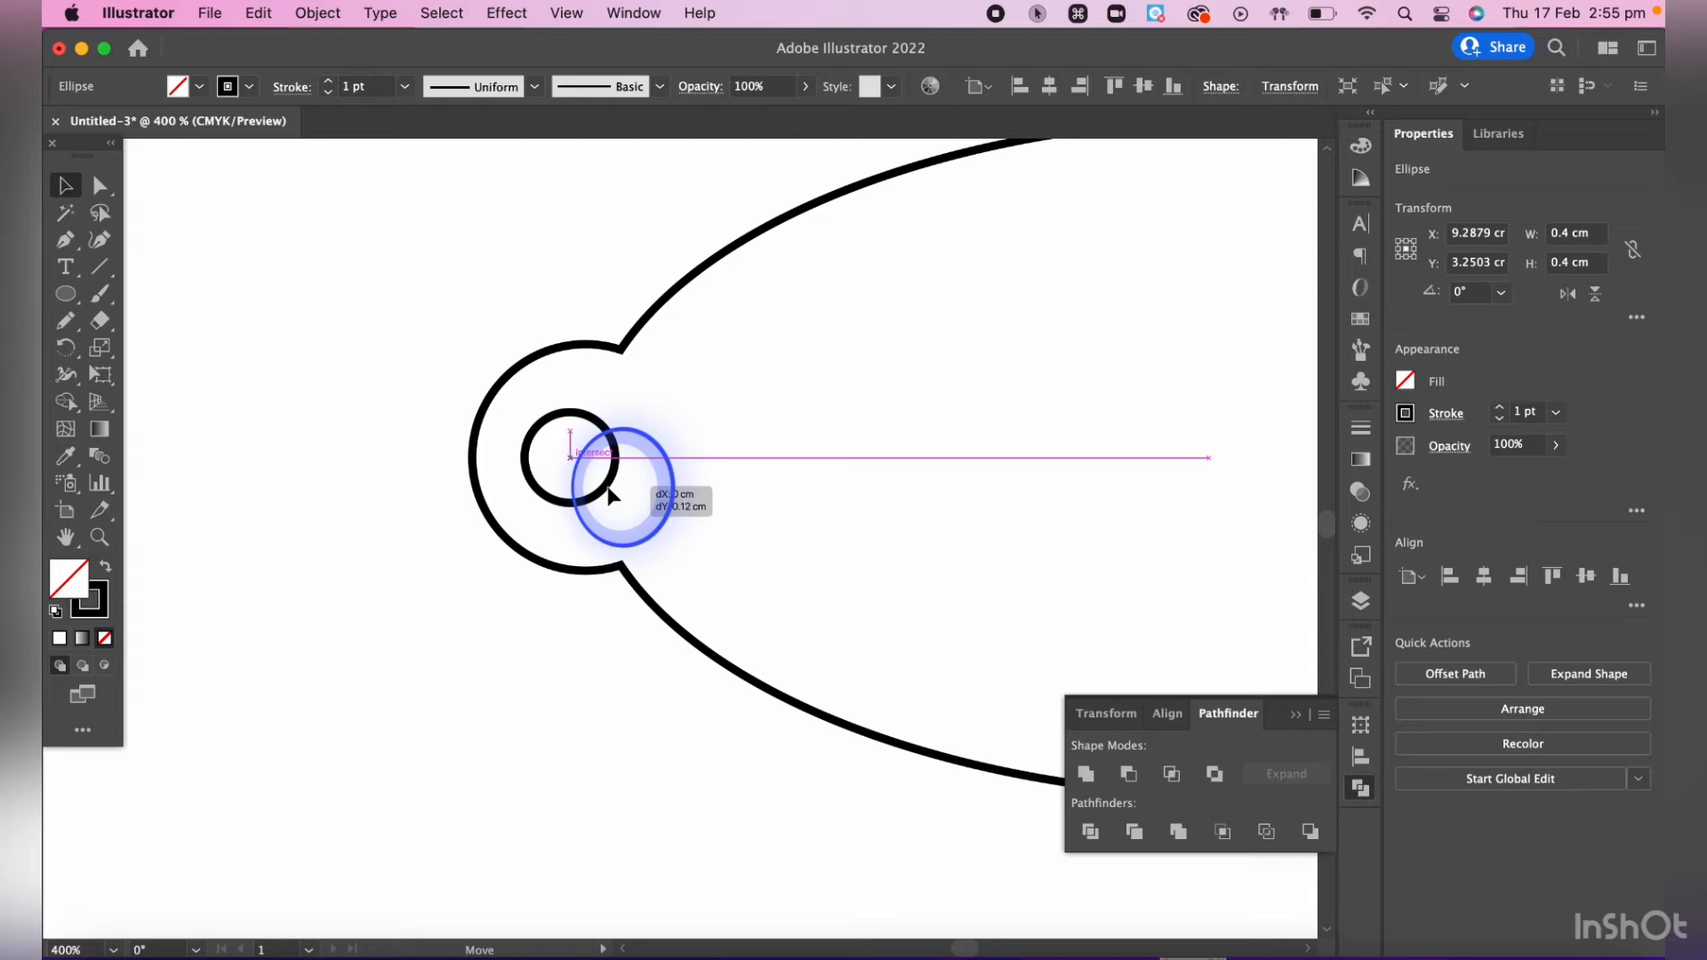
{"action": "left_click_drag", "start_coordinate": [617, 495], "coordinate": [610, 488]}
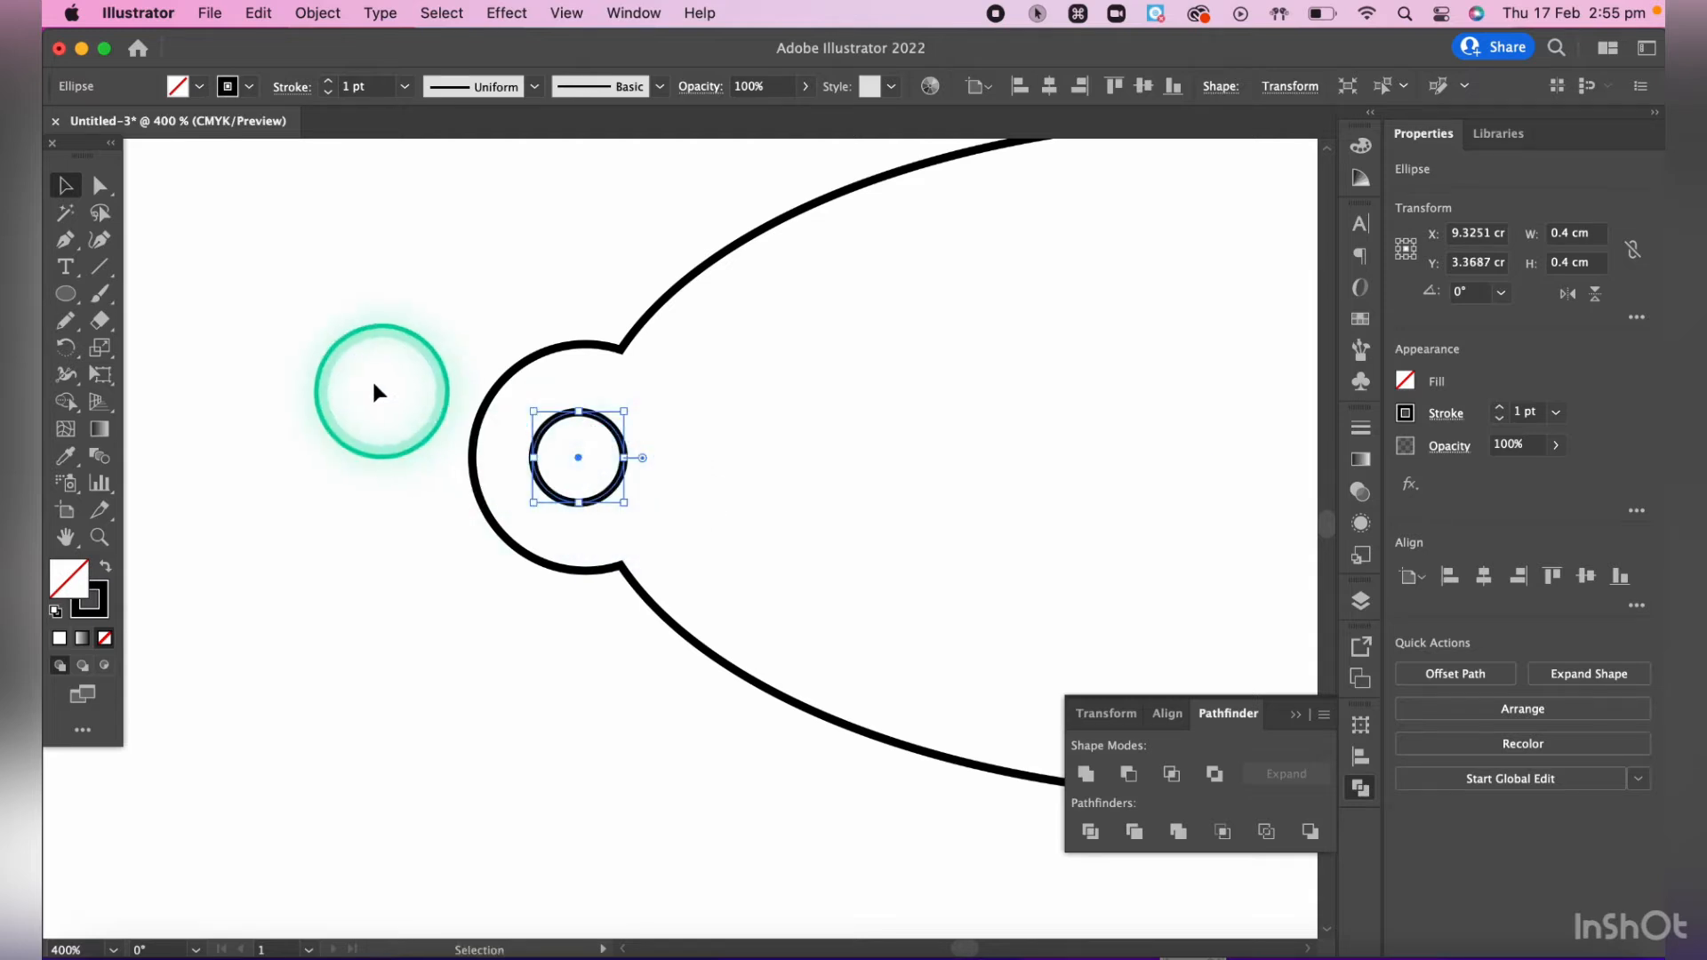
{"action": "left_click", "coordinate": [382, 391]}
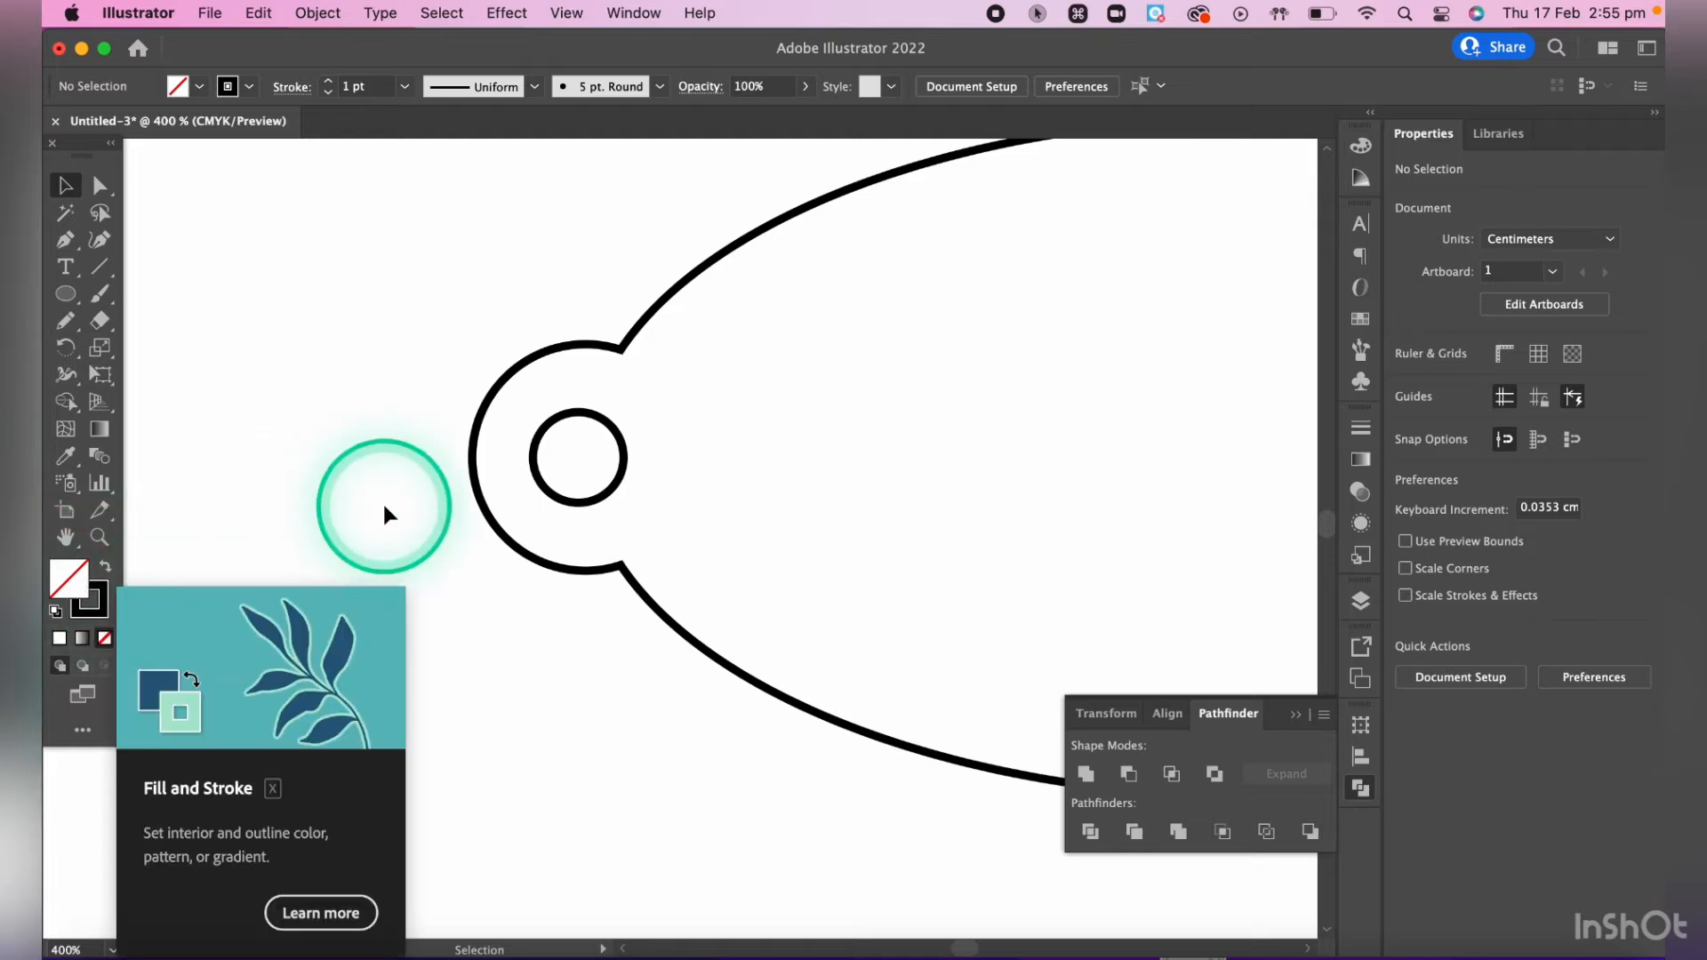
- Group the united tag outline with the small circle inside its rounded tab, and deselect the group
{"action": "scroll", "coordinate": [382, 505], "scroll_direction": "down", "scroll_amount": 5}
{"action": "scroll", "coordinate": [382, 515], "scroll_direction": "down", "scroll_amount": 1}
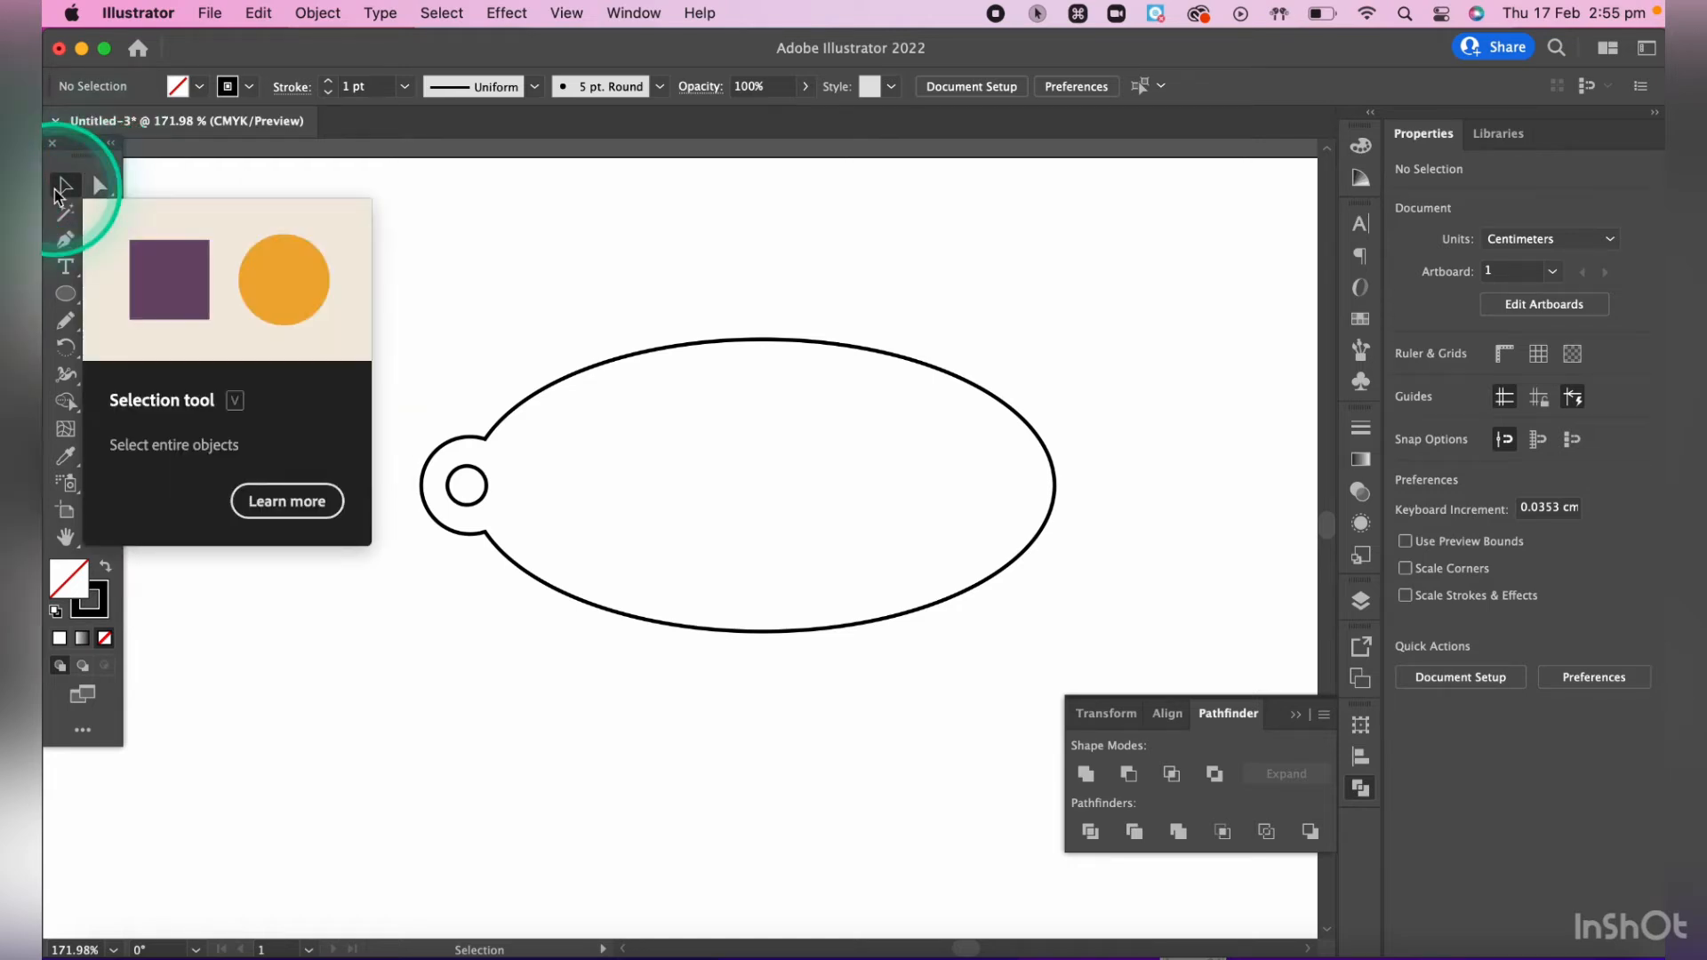
{"action": "left_click_drag", "start_coordinate": [359, 246], "coordinate": [1234, 665]}
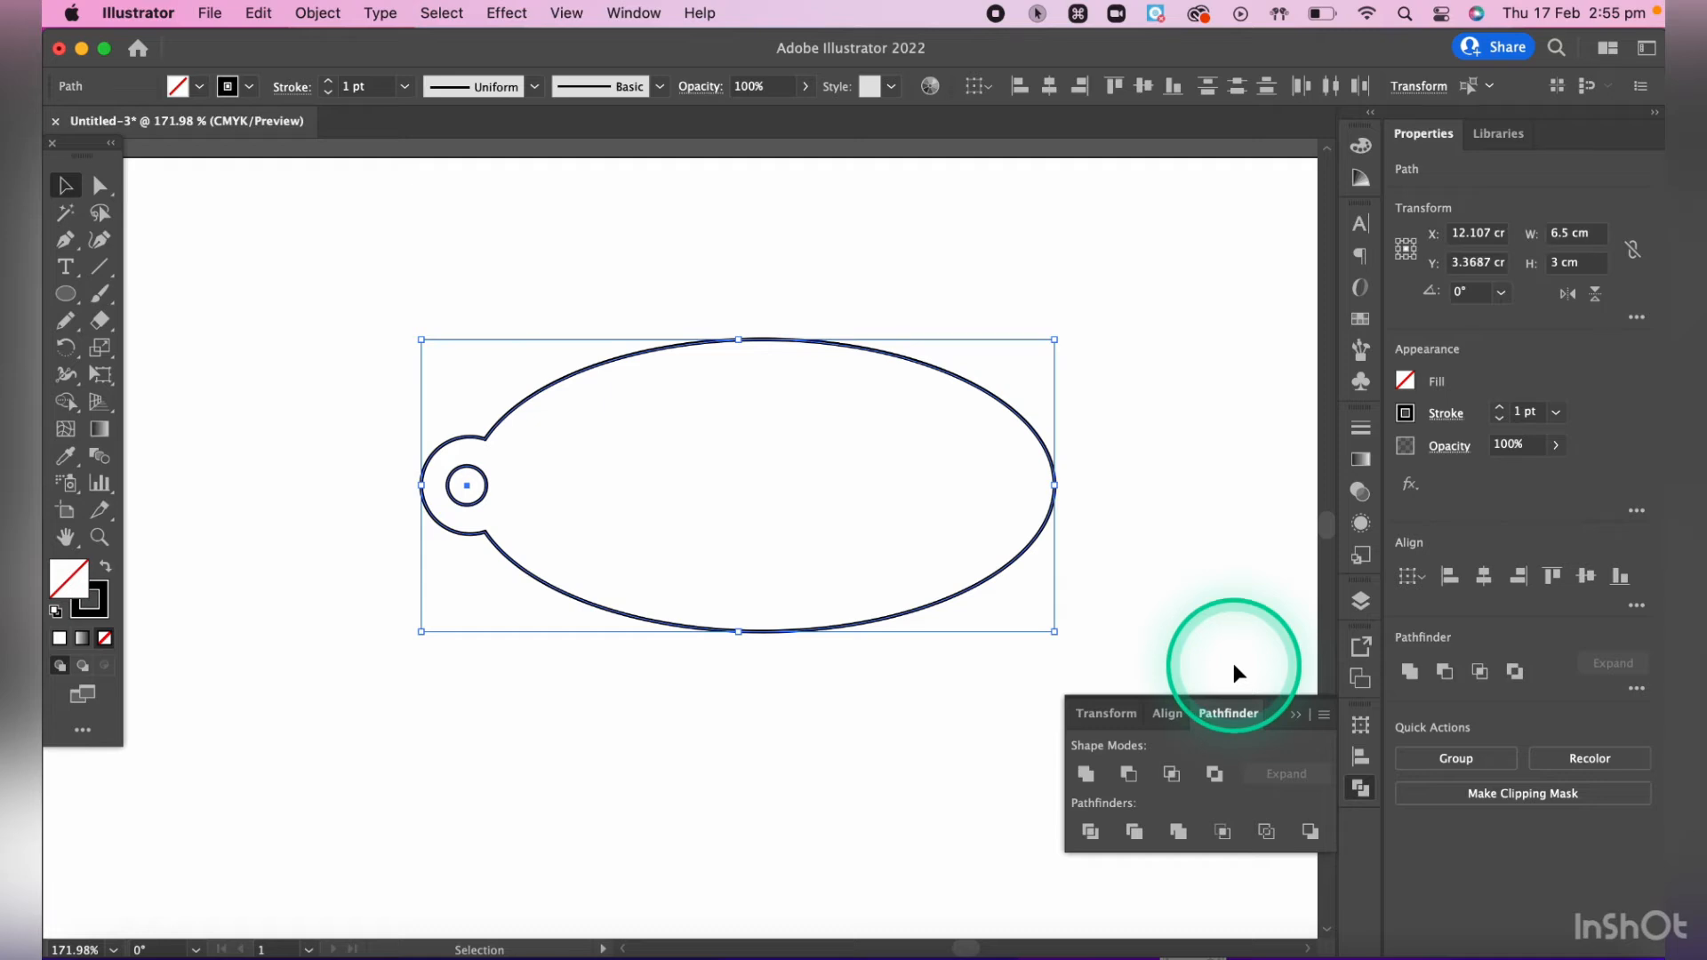
{"action": "right_click", "coordinate": [1031, 427]}
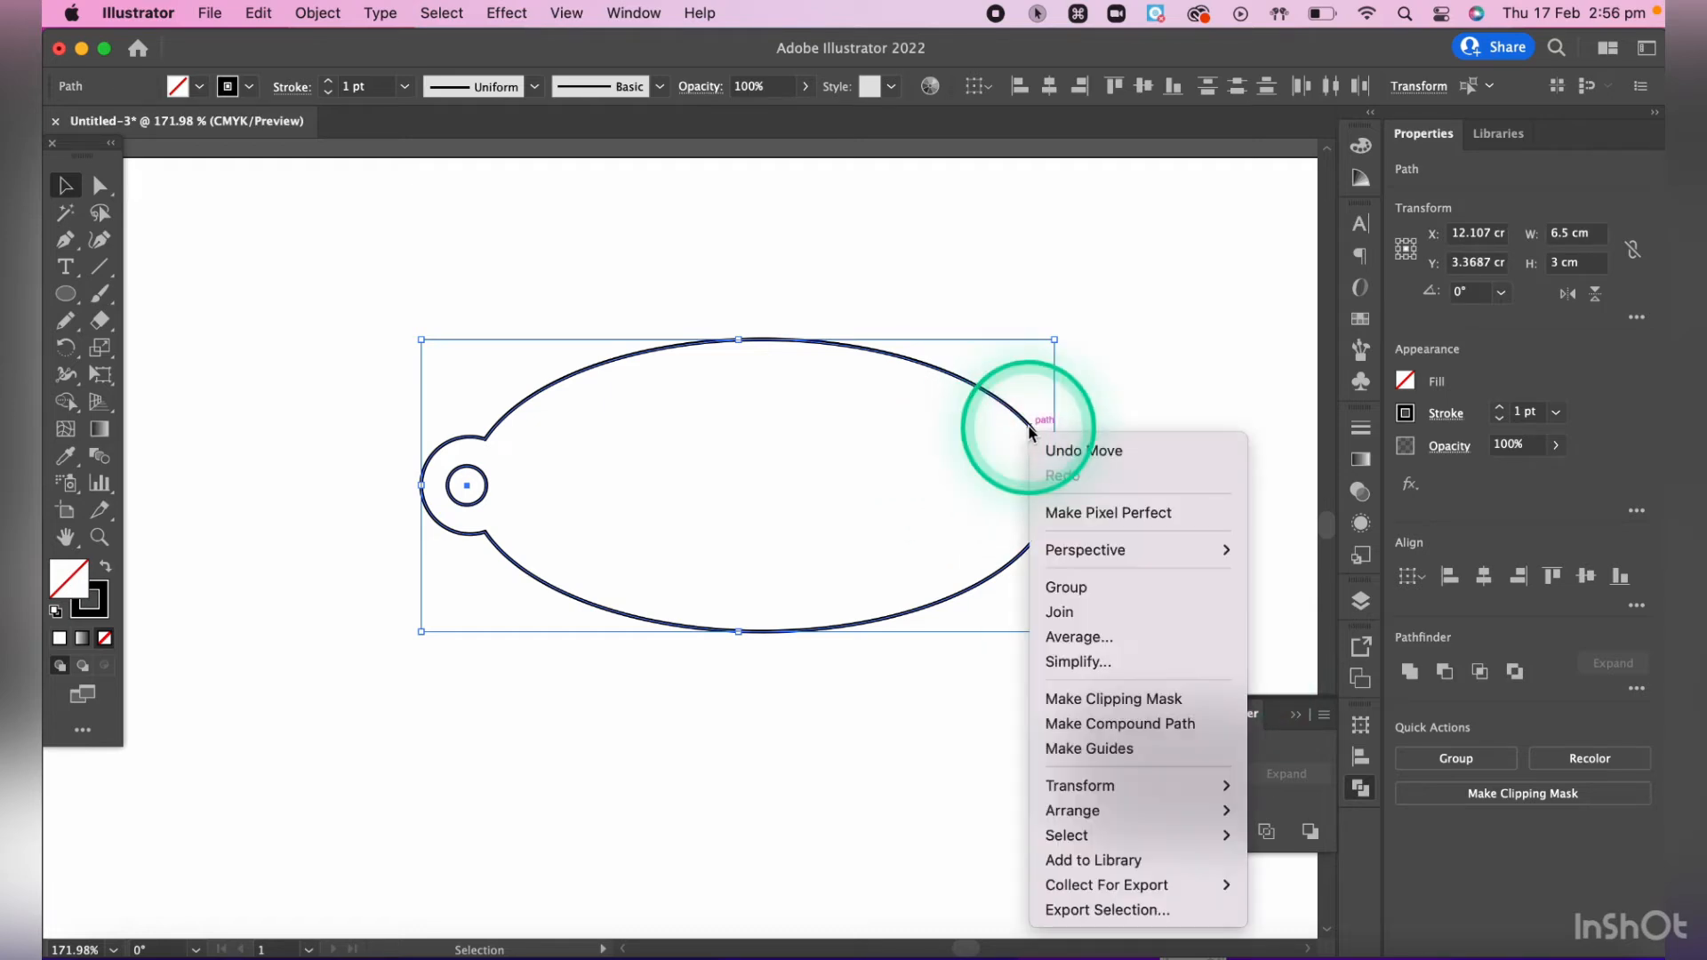
{"action": "left_click", "coordinate": [1108, 589]}
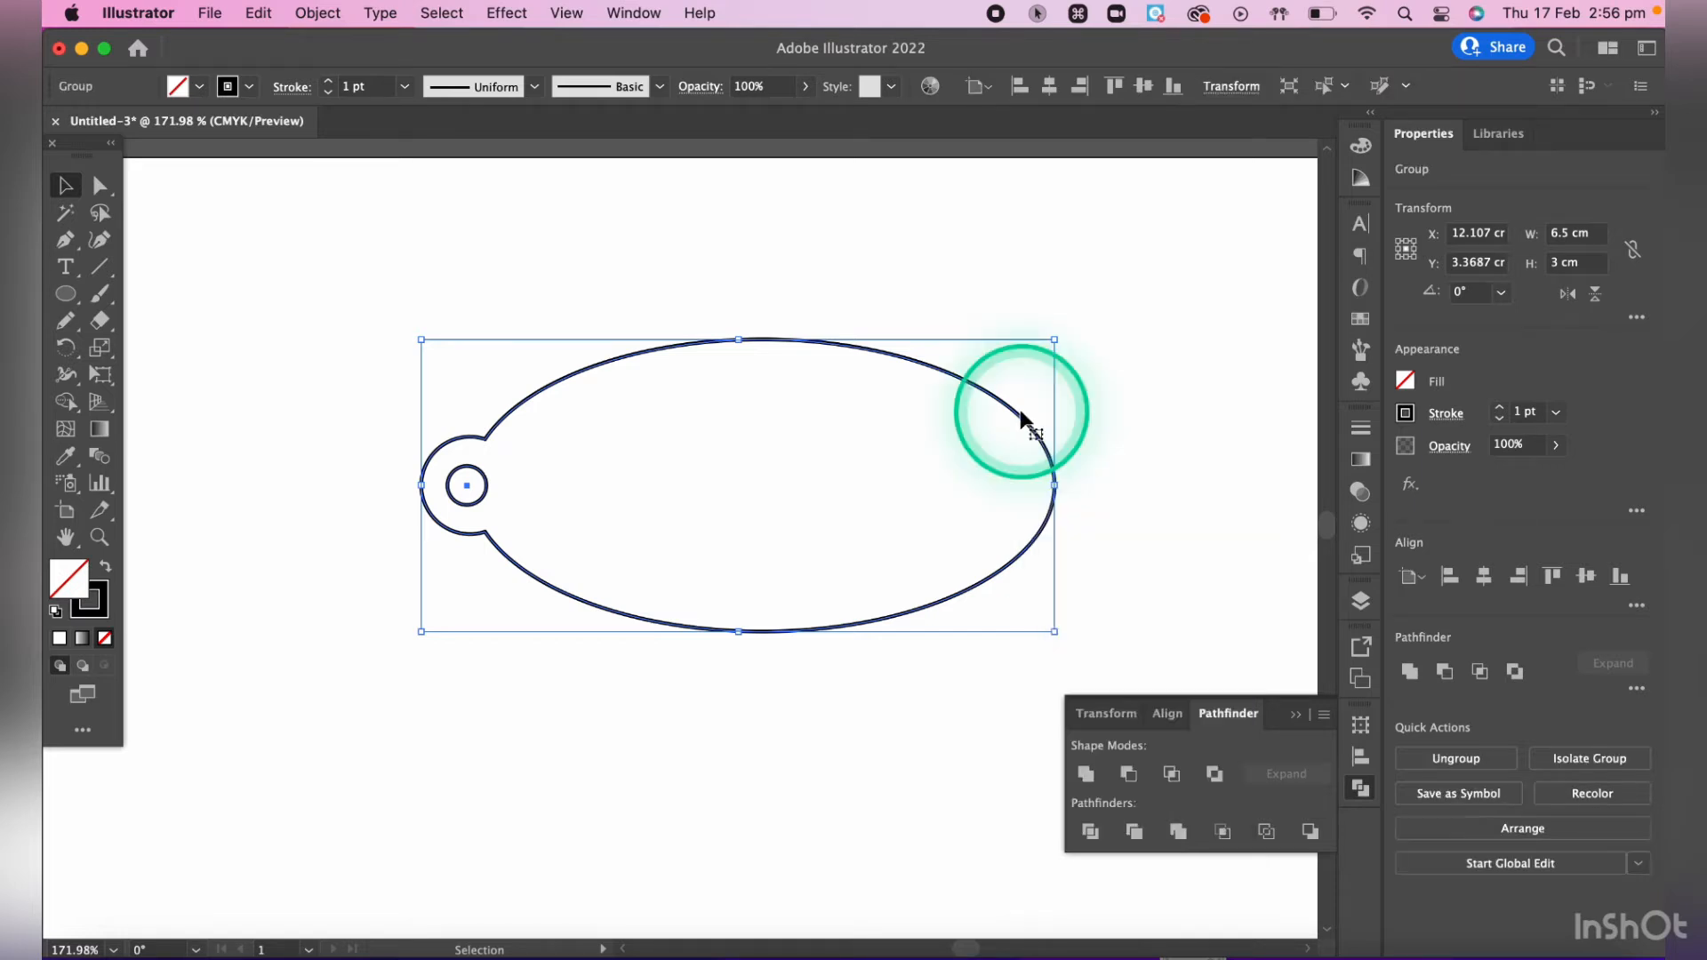
{"action": "left_click", "coordinate": [1023, 416], "text": "ctrl"}
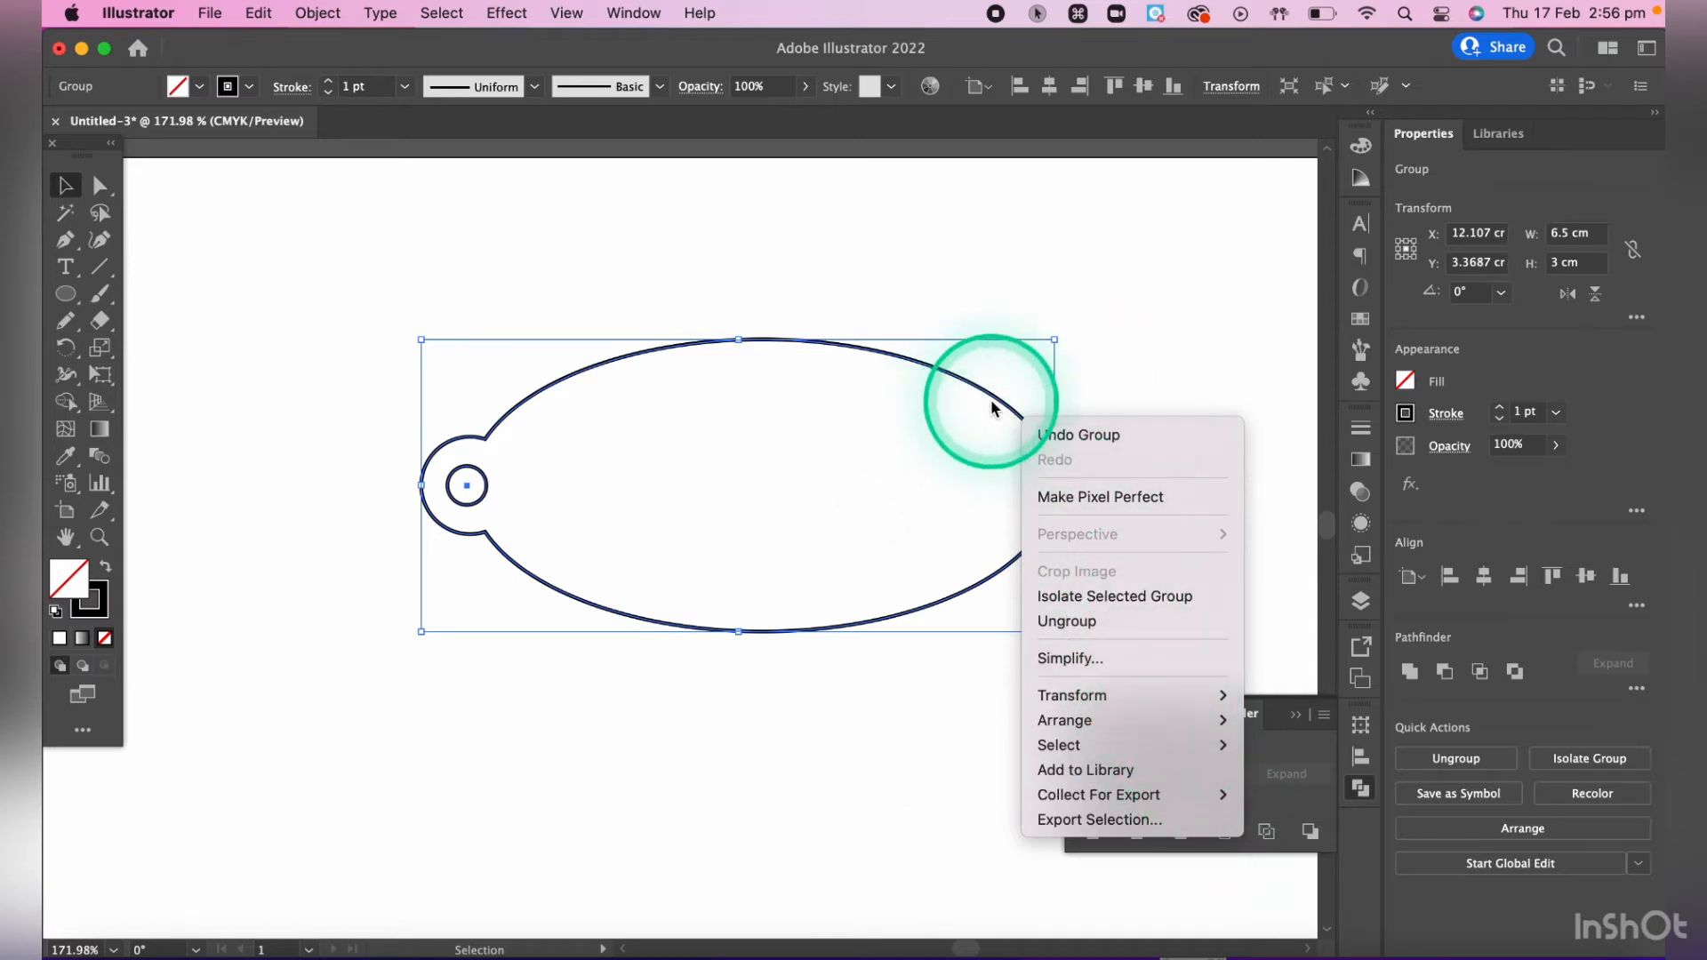
{"action": "left_click", "coordinate": [1142, 356]}
{"action": "left_click", "coordinate": [614, 542]}
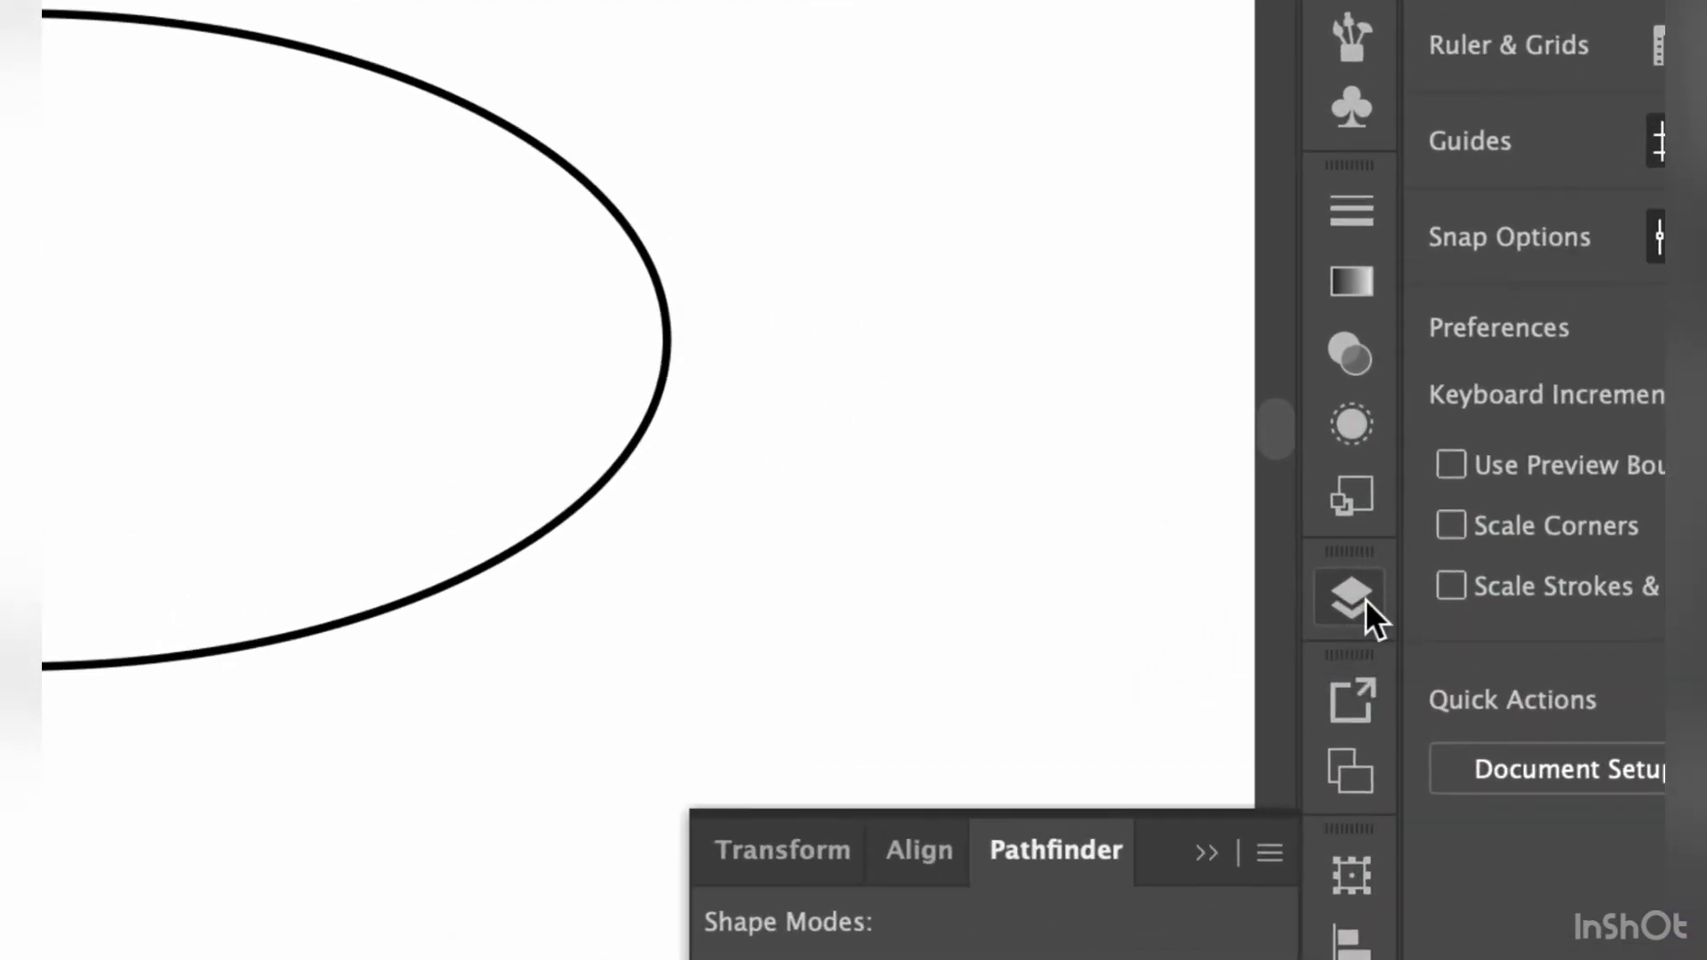
- Create a new layer above Layer 1 and lock Layer 1
{"action": "left_click", "coordinate": [1364, 600]}
{"action": "left_click", "coordinate": [1080, 652]}
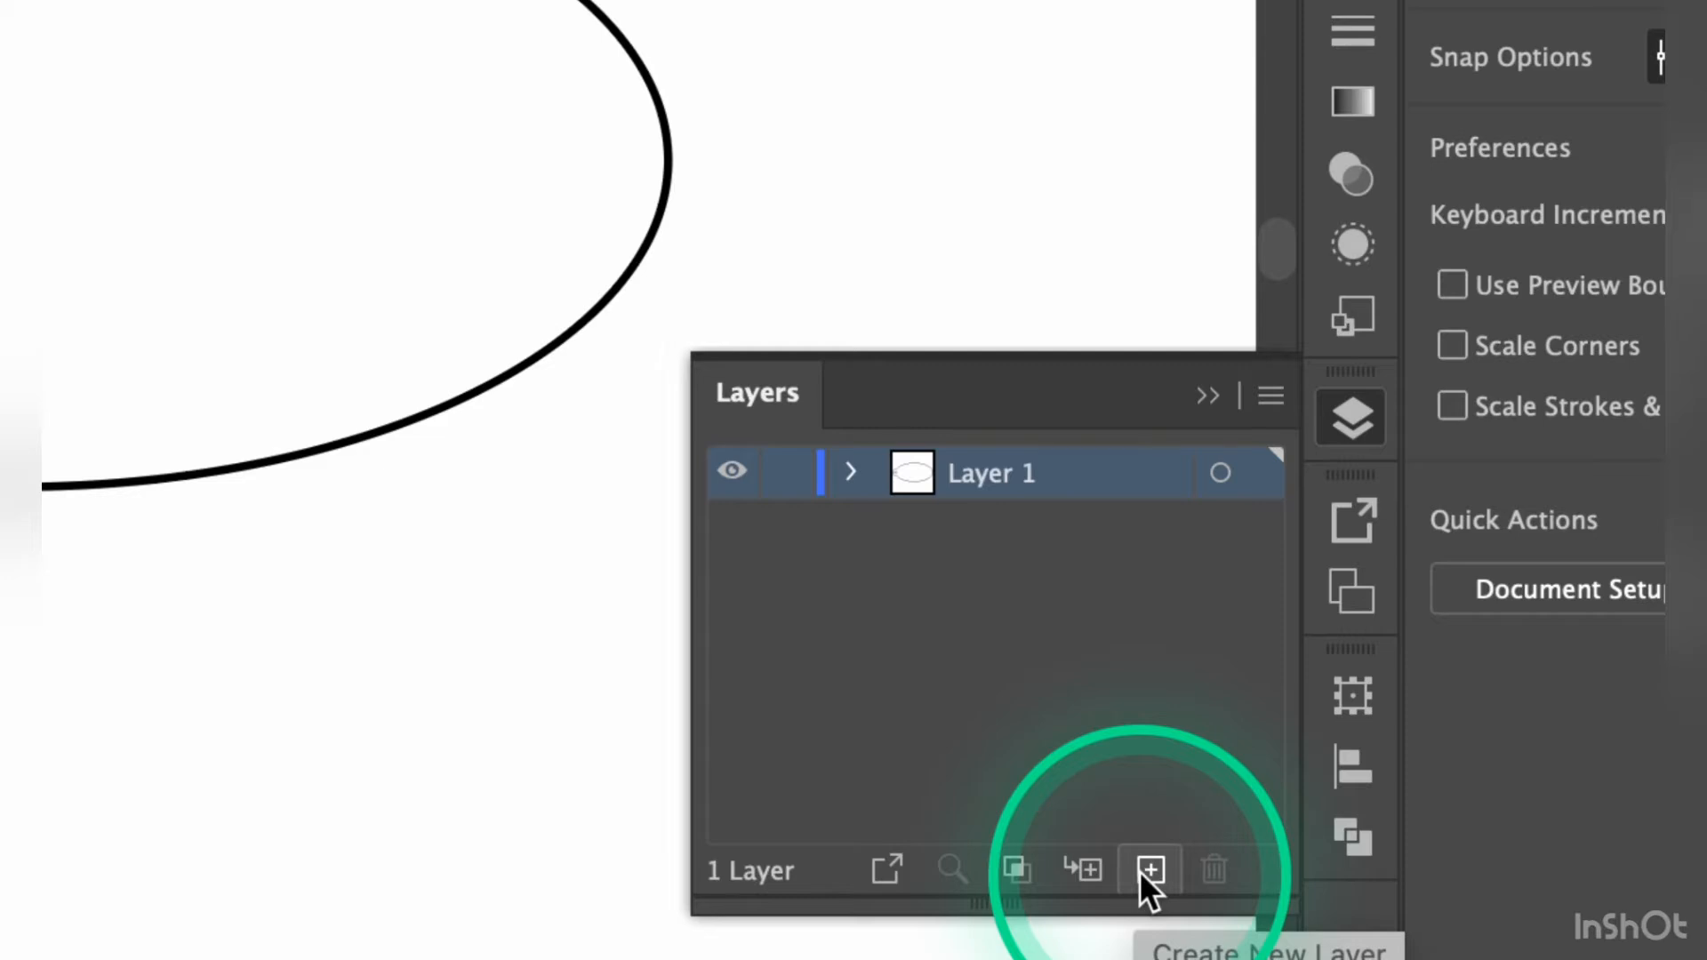
{"action": "left_click", "coordinate": [1140, 873]}
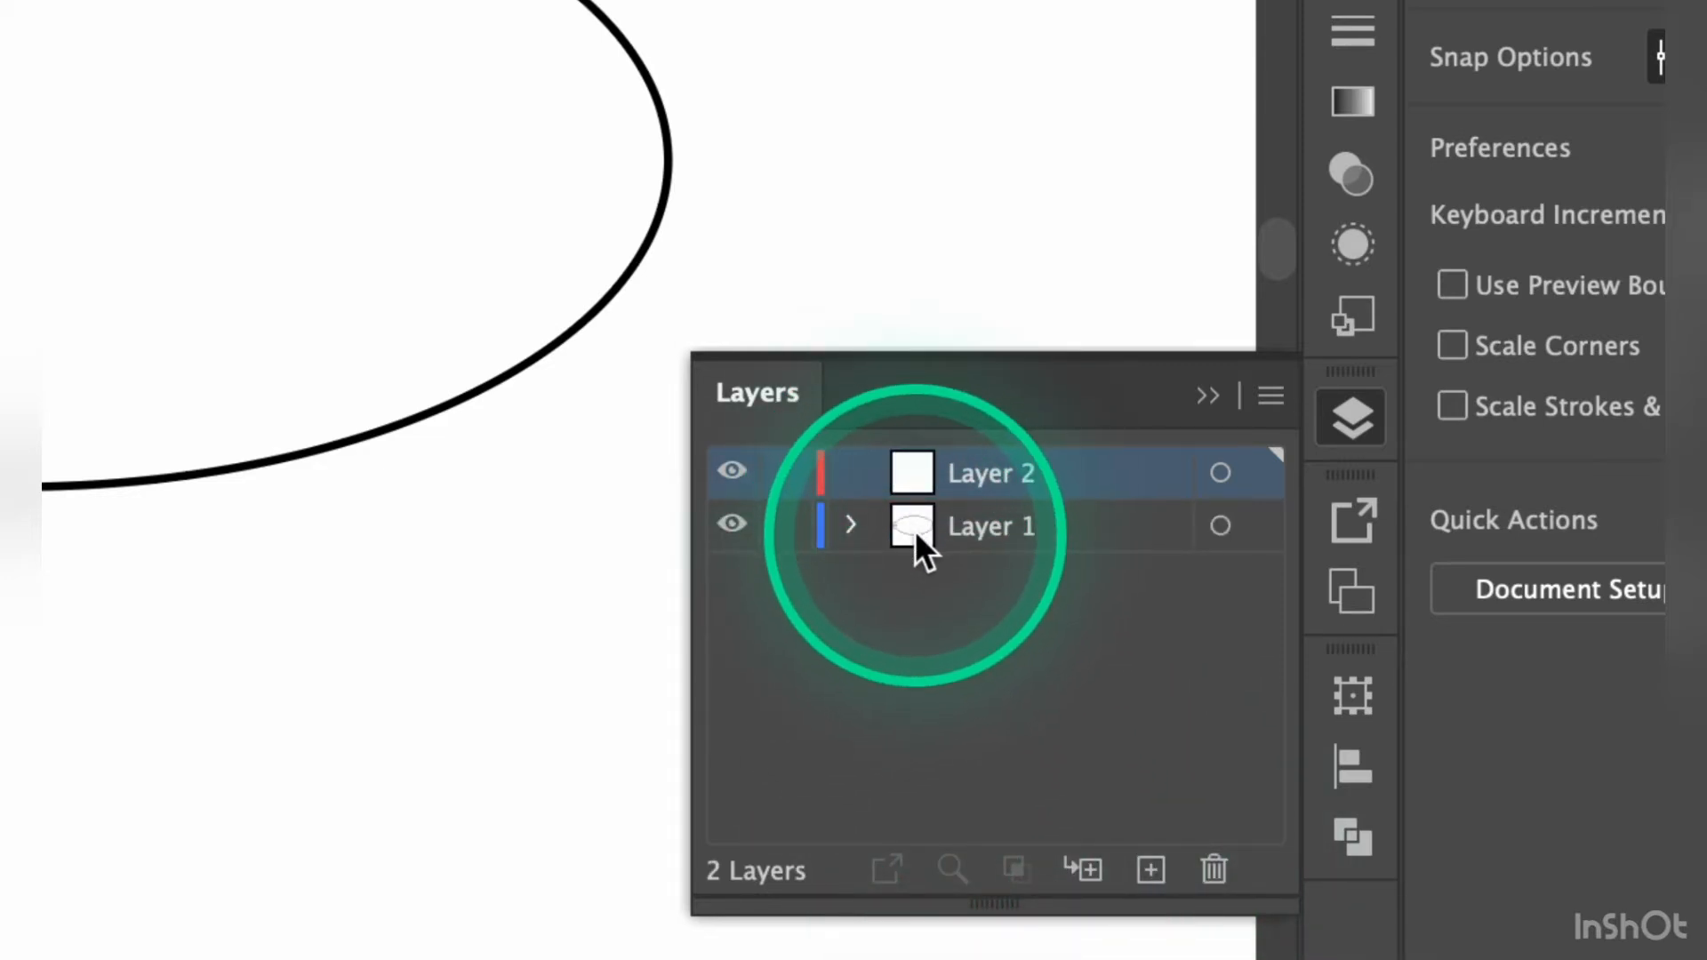
{"action": "left_click", "coordinate": [787, 526]}
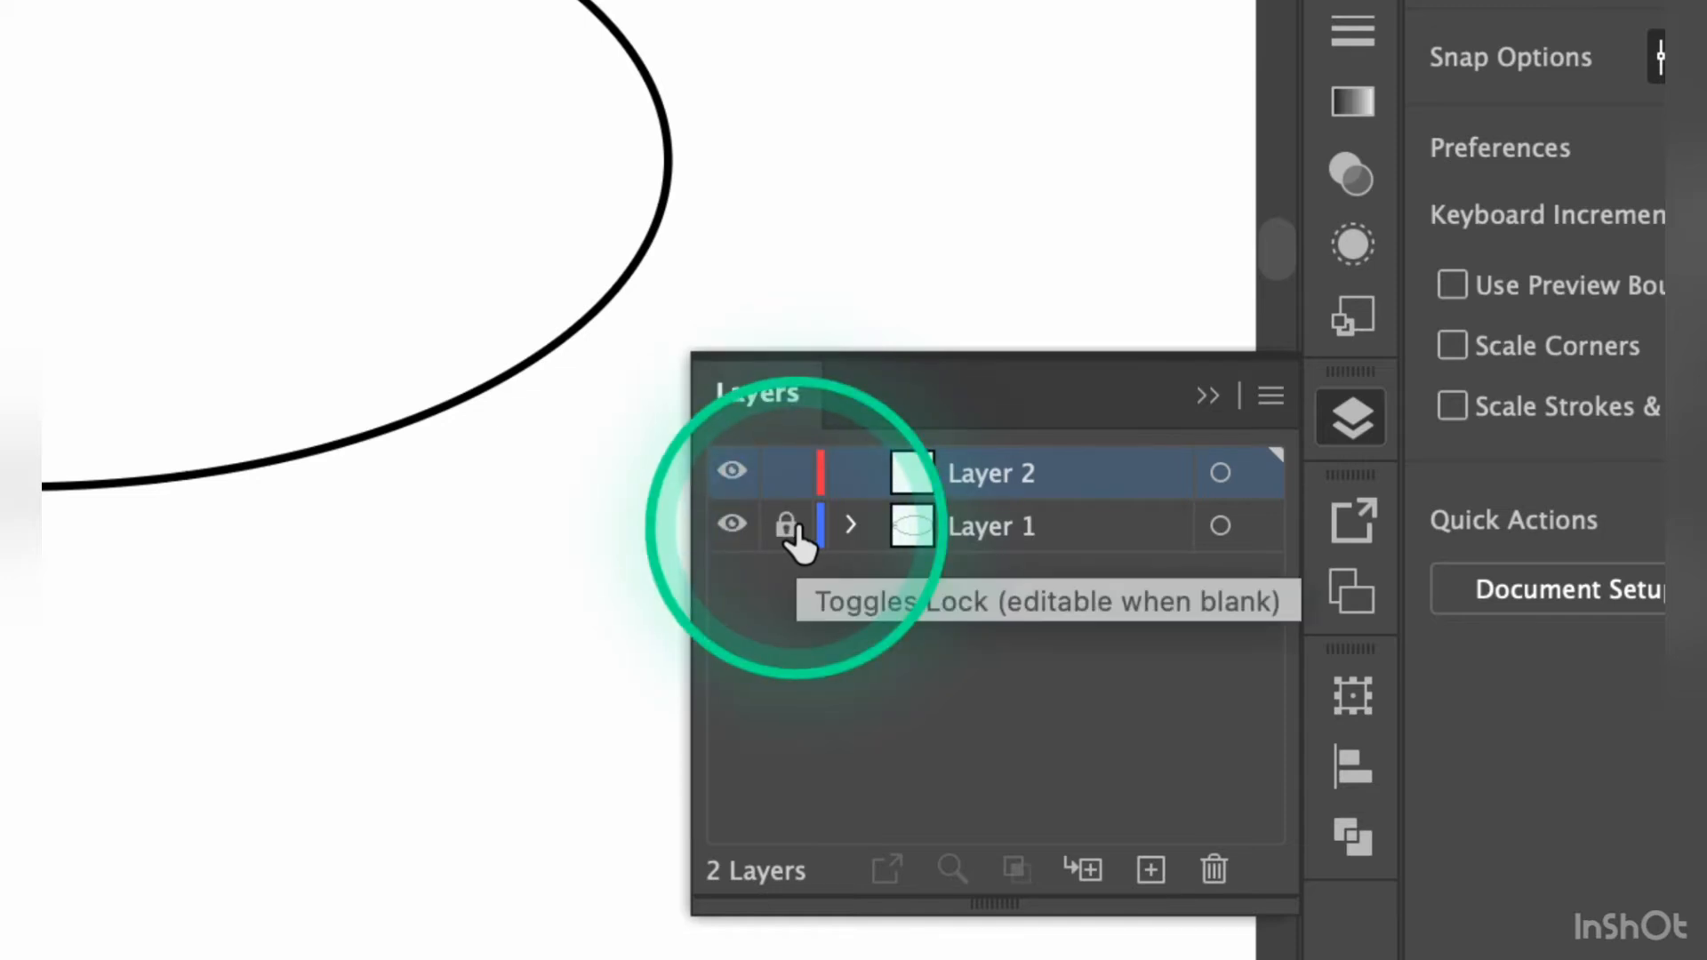
- Rename the locked Layer 1 as "Base"
{"action": "left_click", "coordinate": [995, 533]}
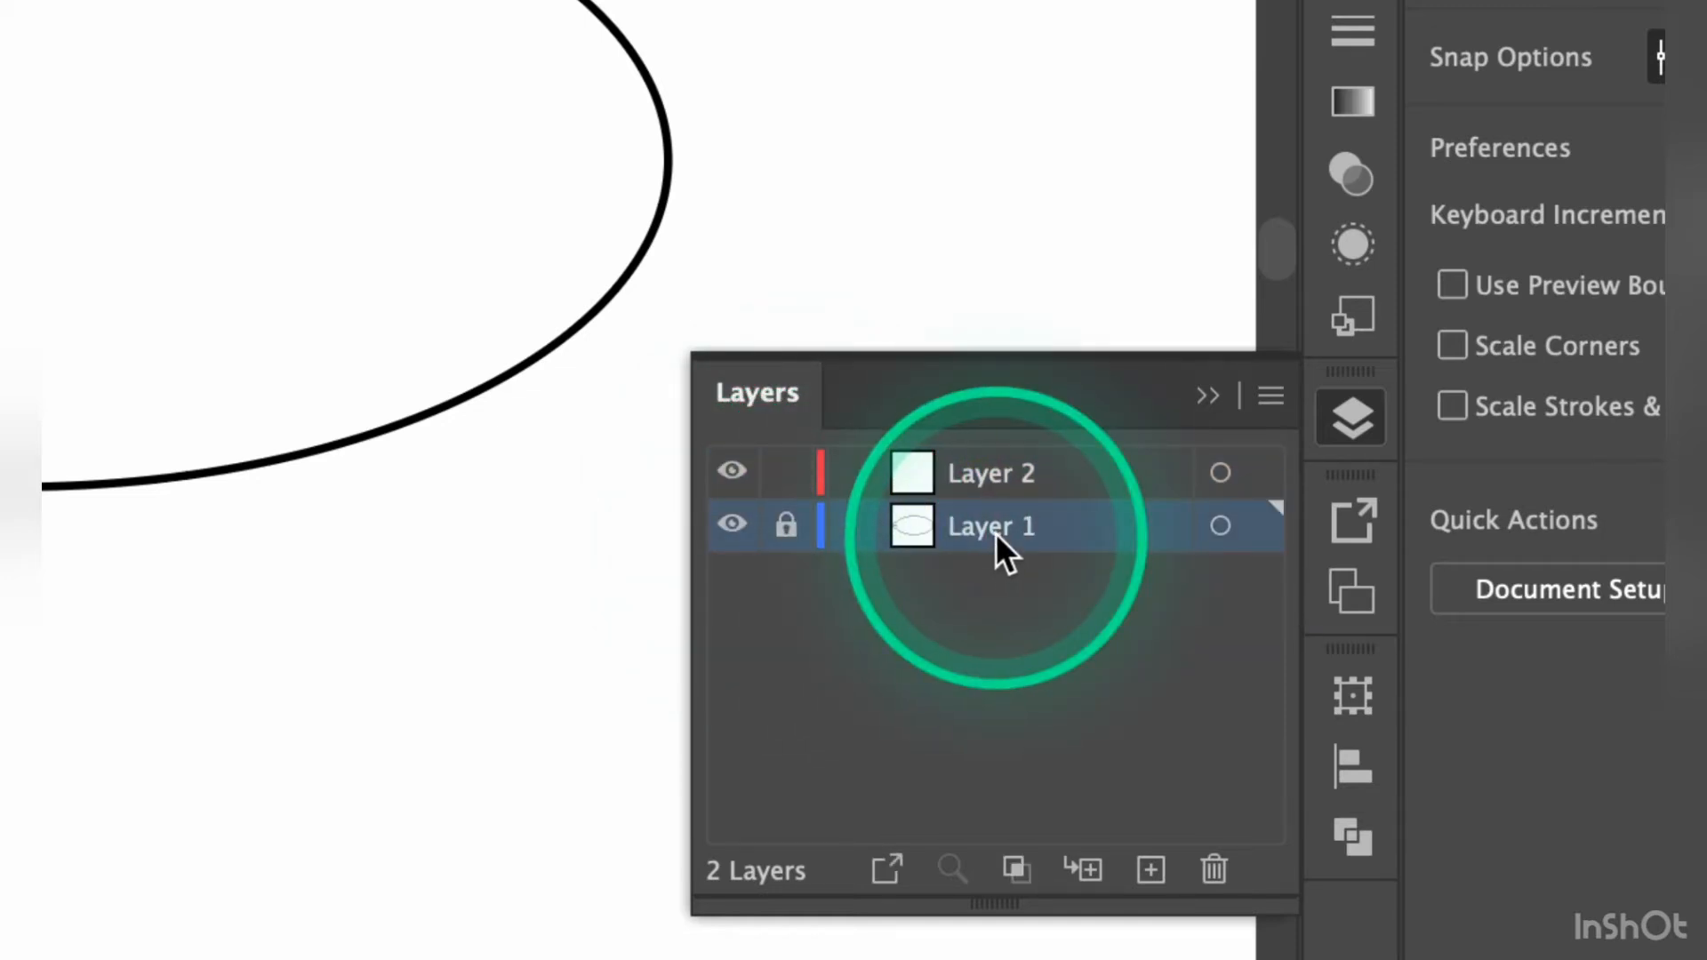
{"action": "double_click", "coordinate": [995, 532]}
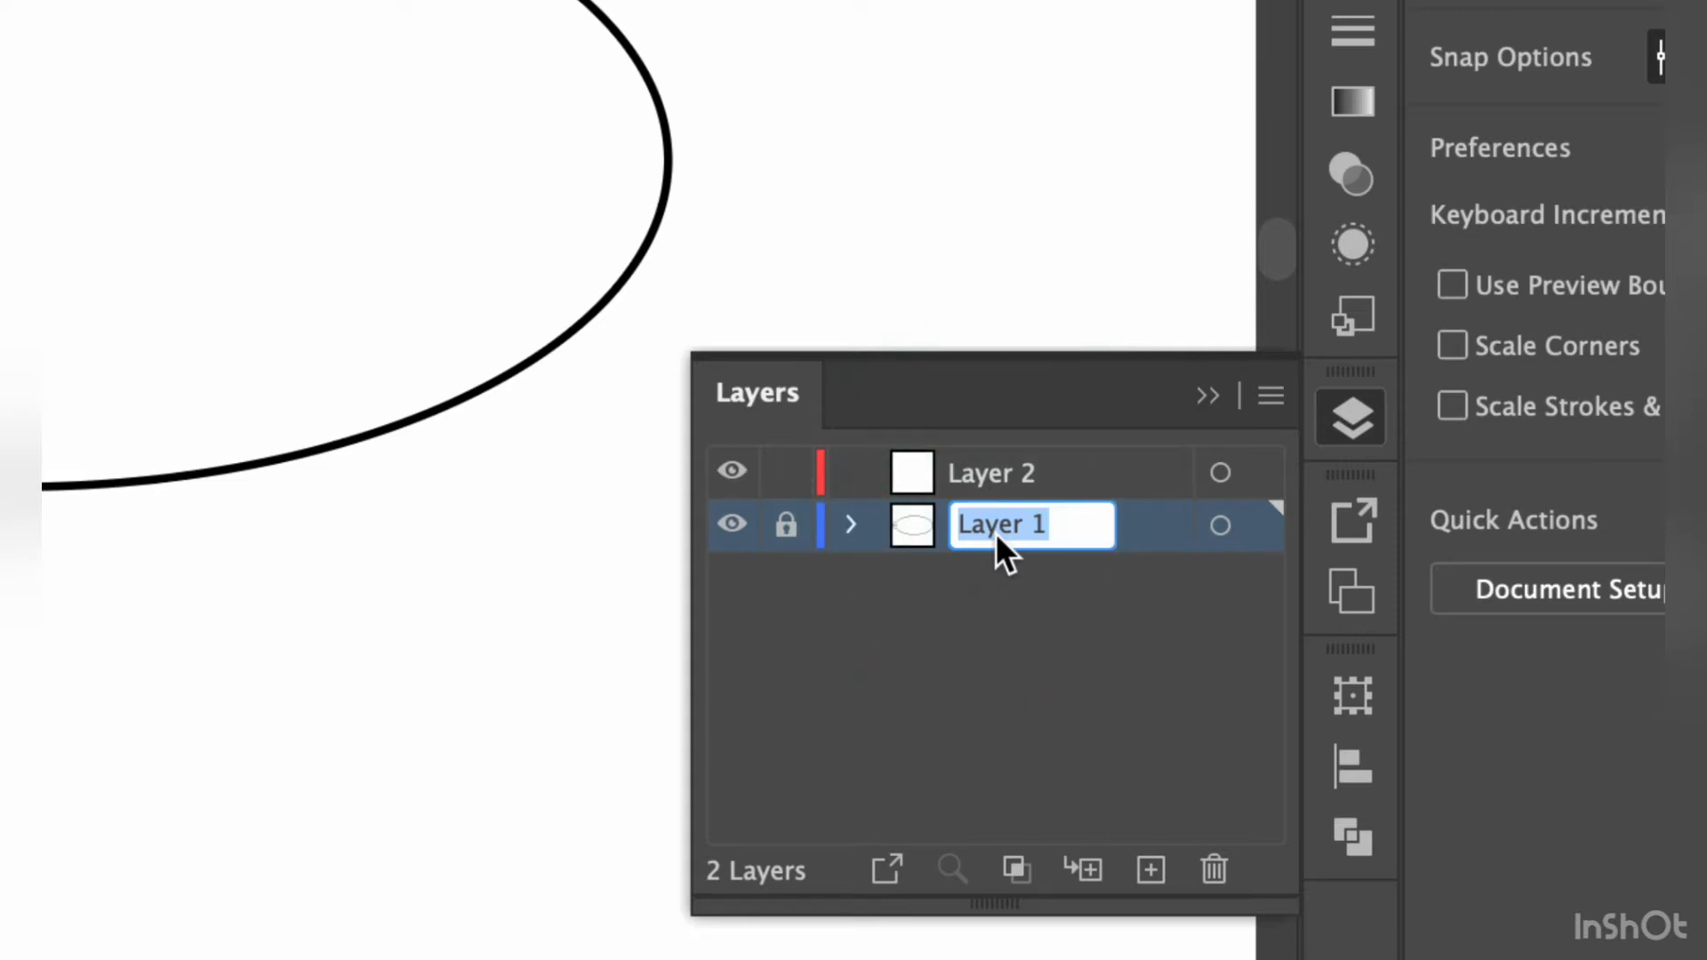
{"action": "type", "text": "BAse"}
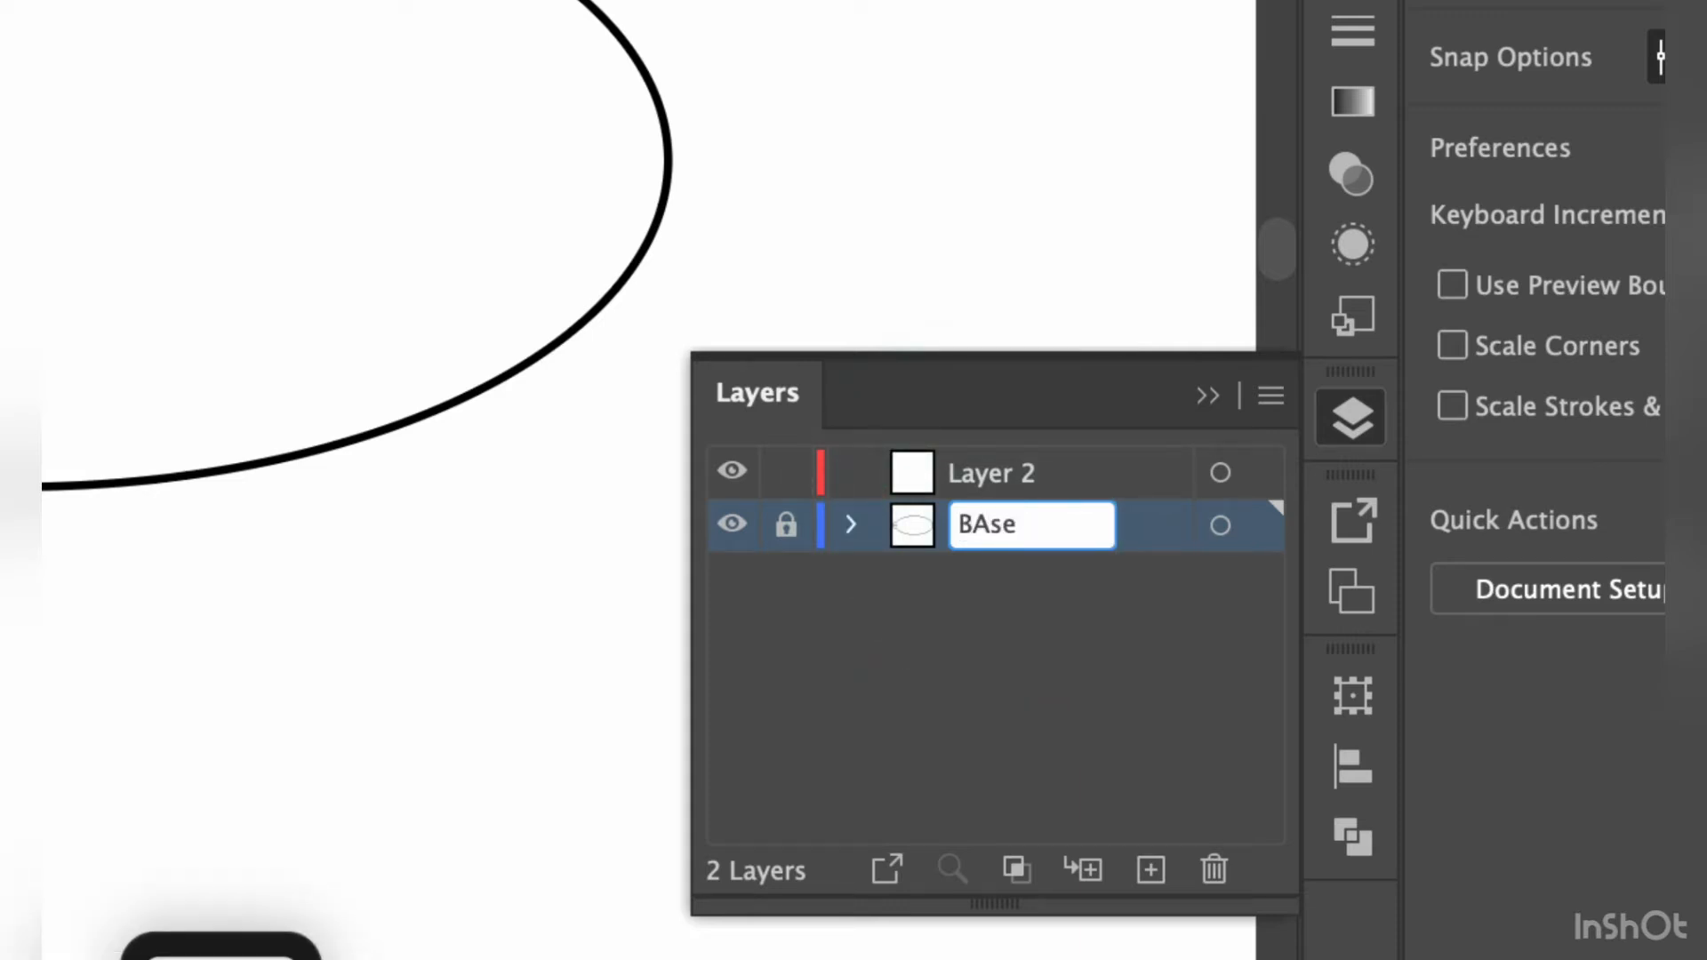
{"action": "key", "text": "BackSpace"}
{"action": "key", "text": "BackSpace"}
{"action": "key", "text": "BackSpace"}
{"action": "type", "text": "ase"}
{"action": "left_click", "coordinate": [980, 601]}
{"action": "left_click", "coordinate": [999, 742], "text": "ctrl"}
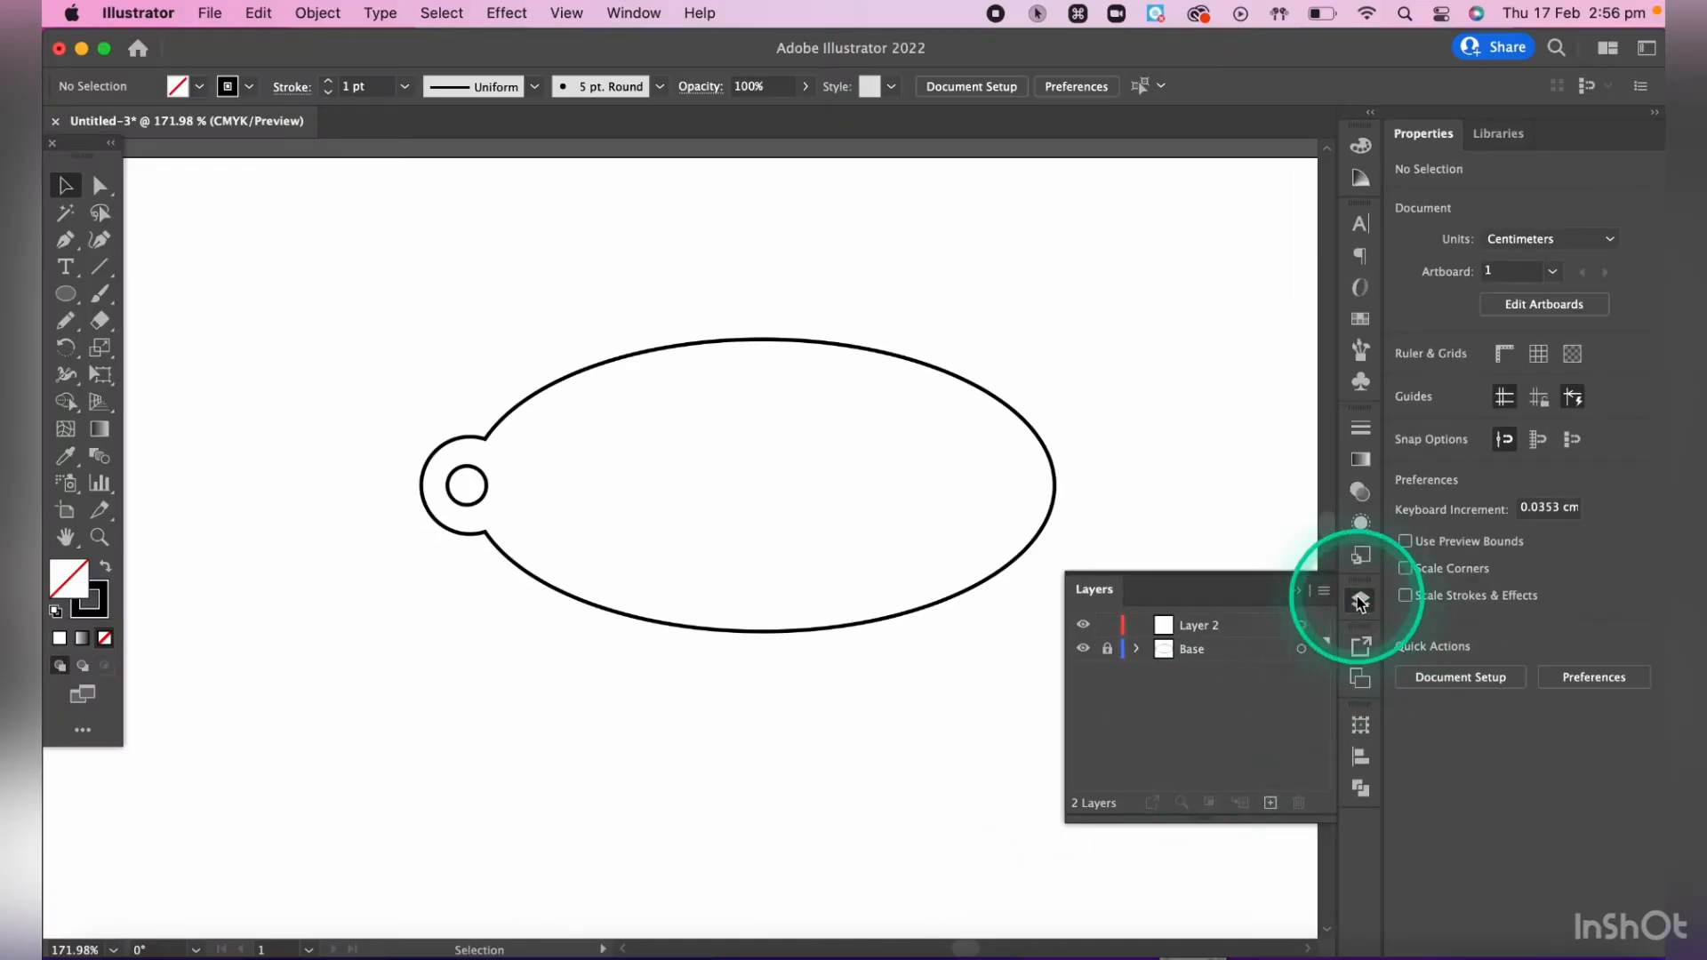
- Add a first name as point text on Layer 2, in the empty area above the tag shape
{"action": "left_click", "coordinate": [1215, 629]}
{"action": "left_click", "coordinate": [1216, 629]}
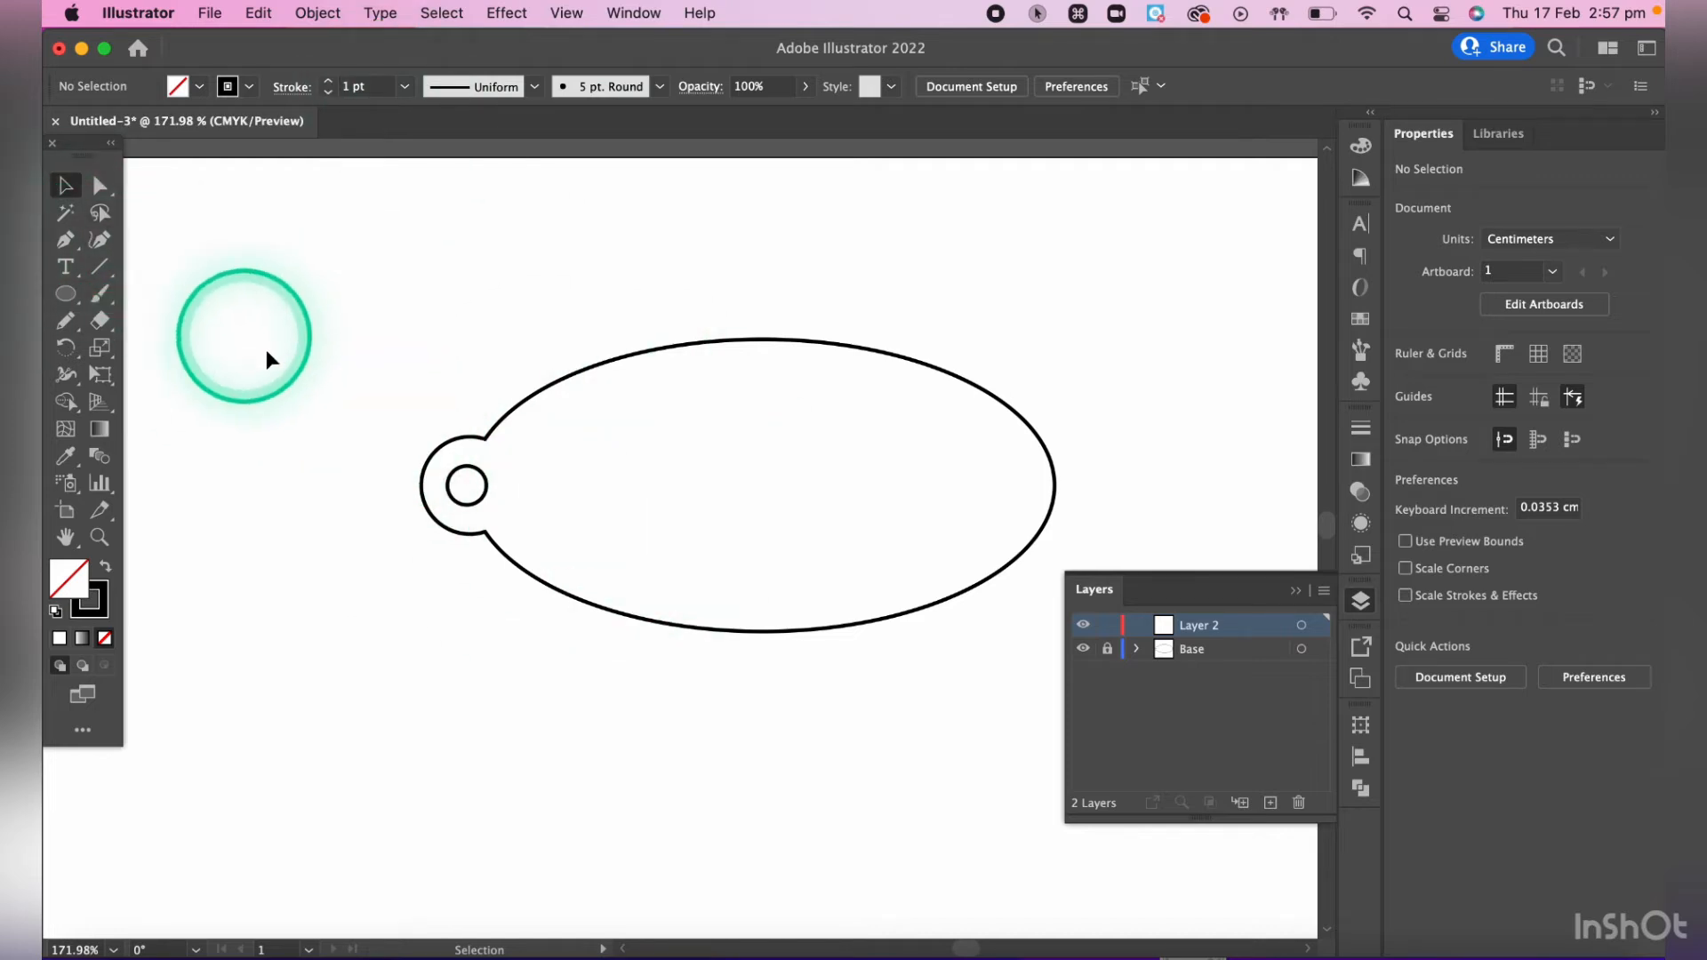
{"action": "key", "text": "t"}
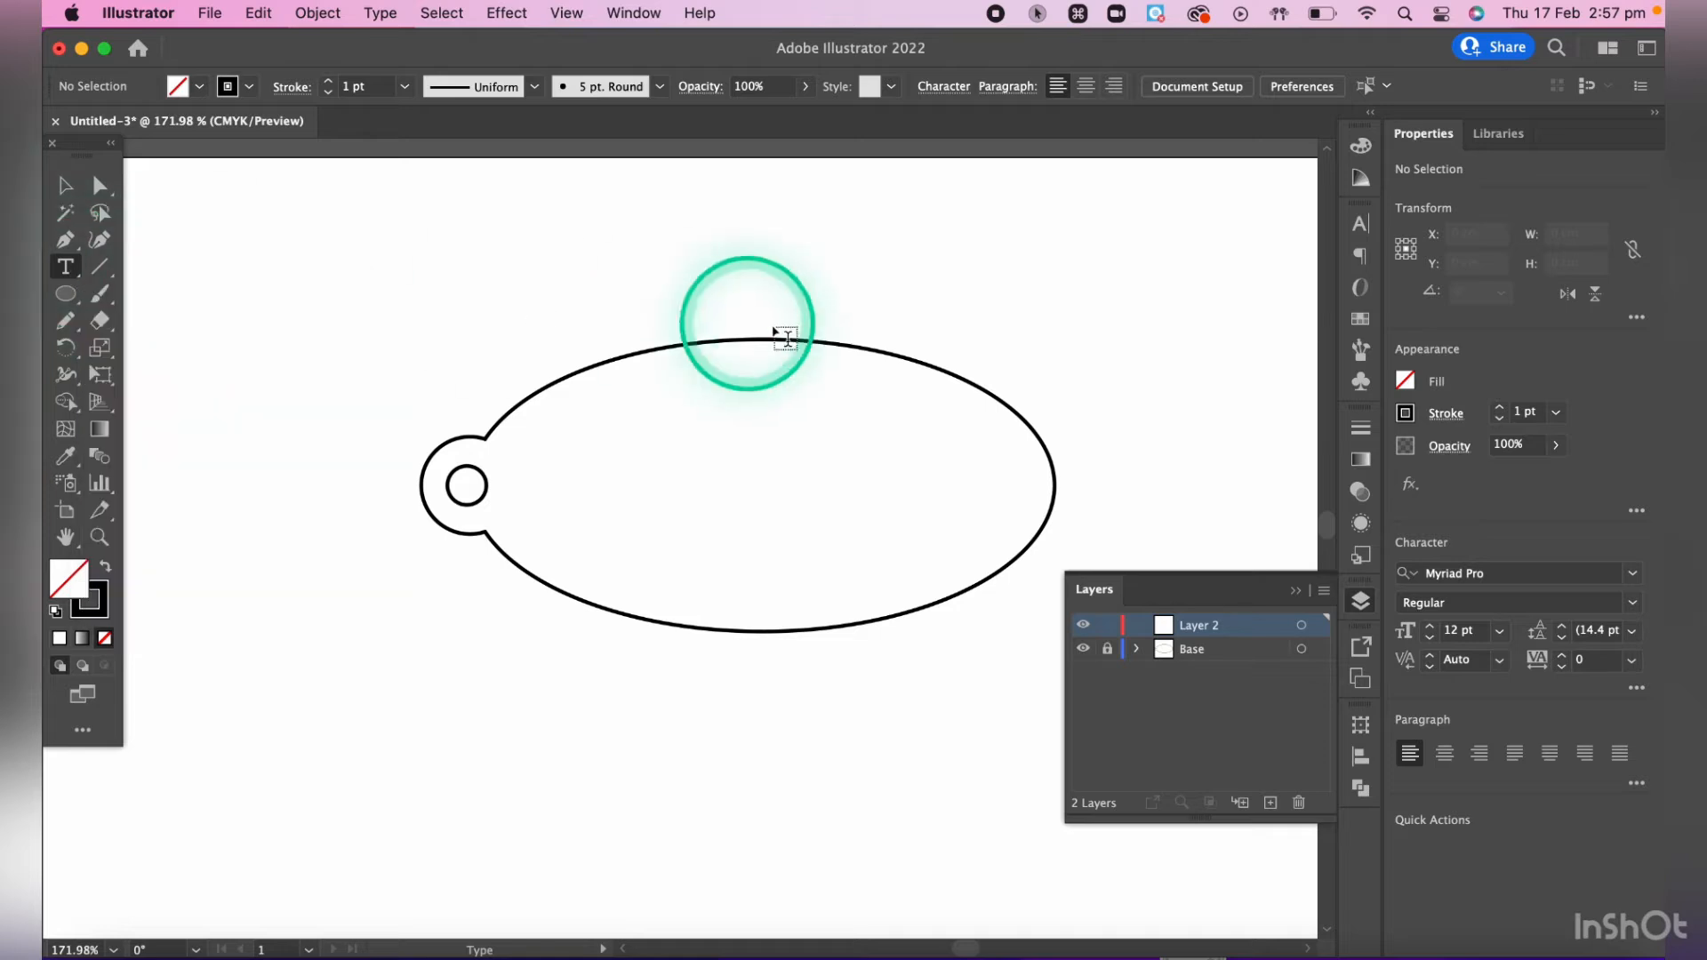
{"action": "left_click", "coordinate": [620, 273]}
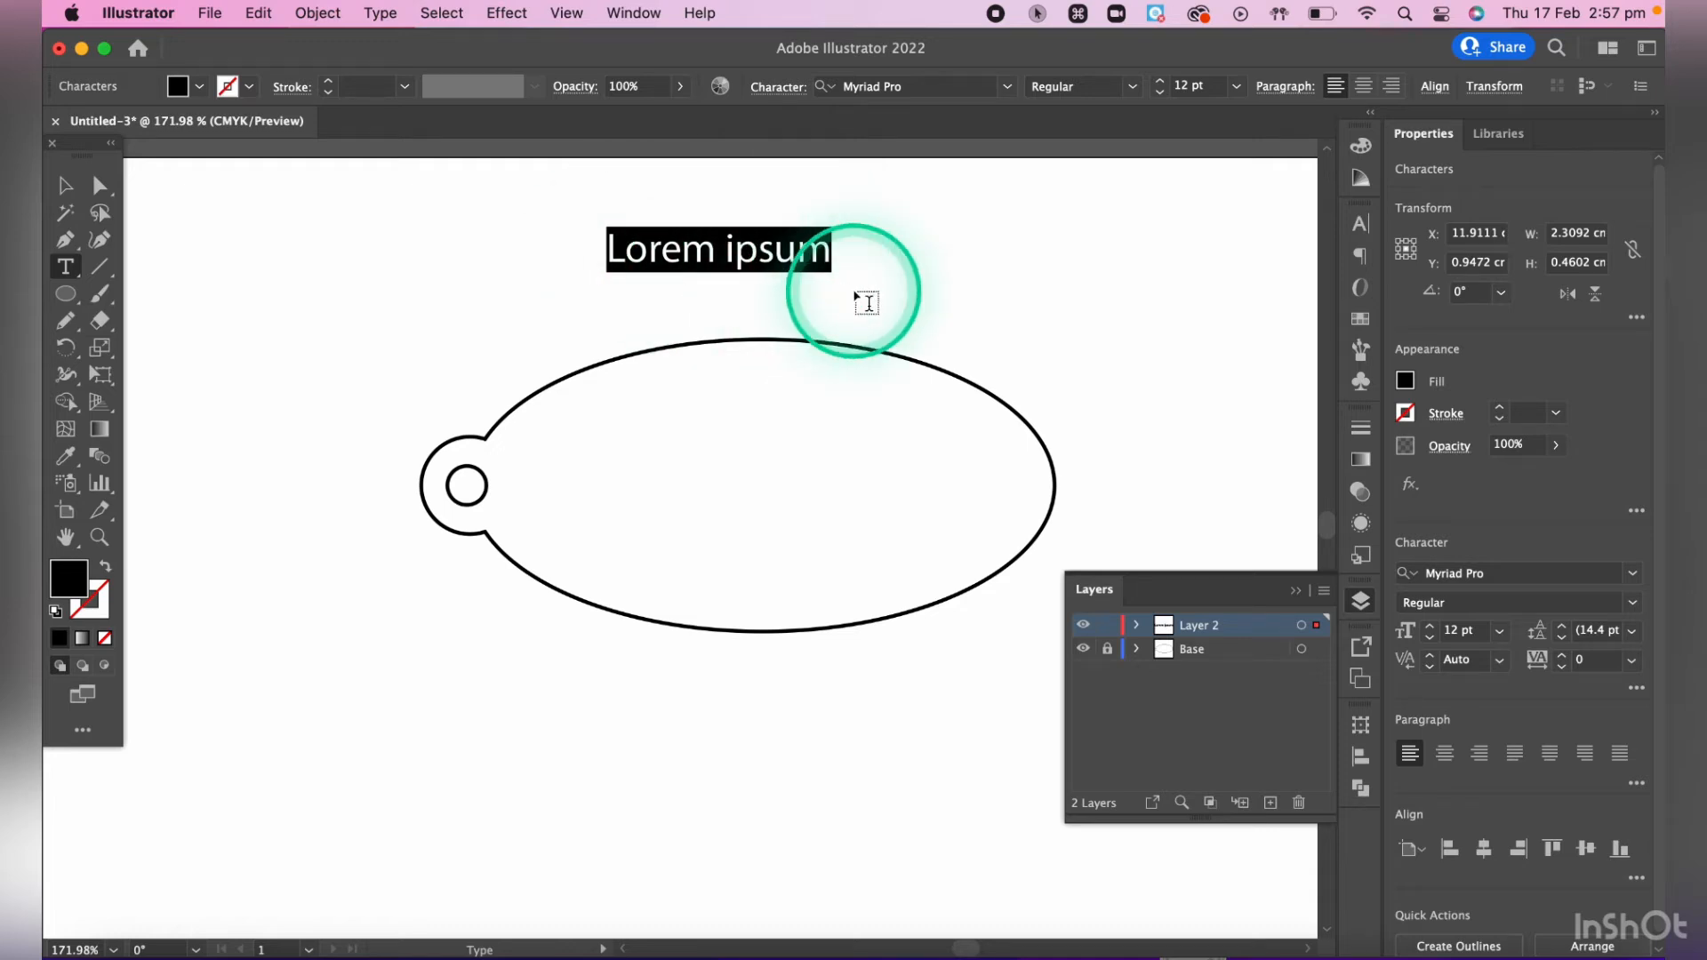
{"action": "type", "text": "Annie"}
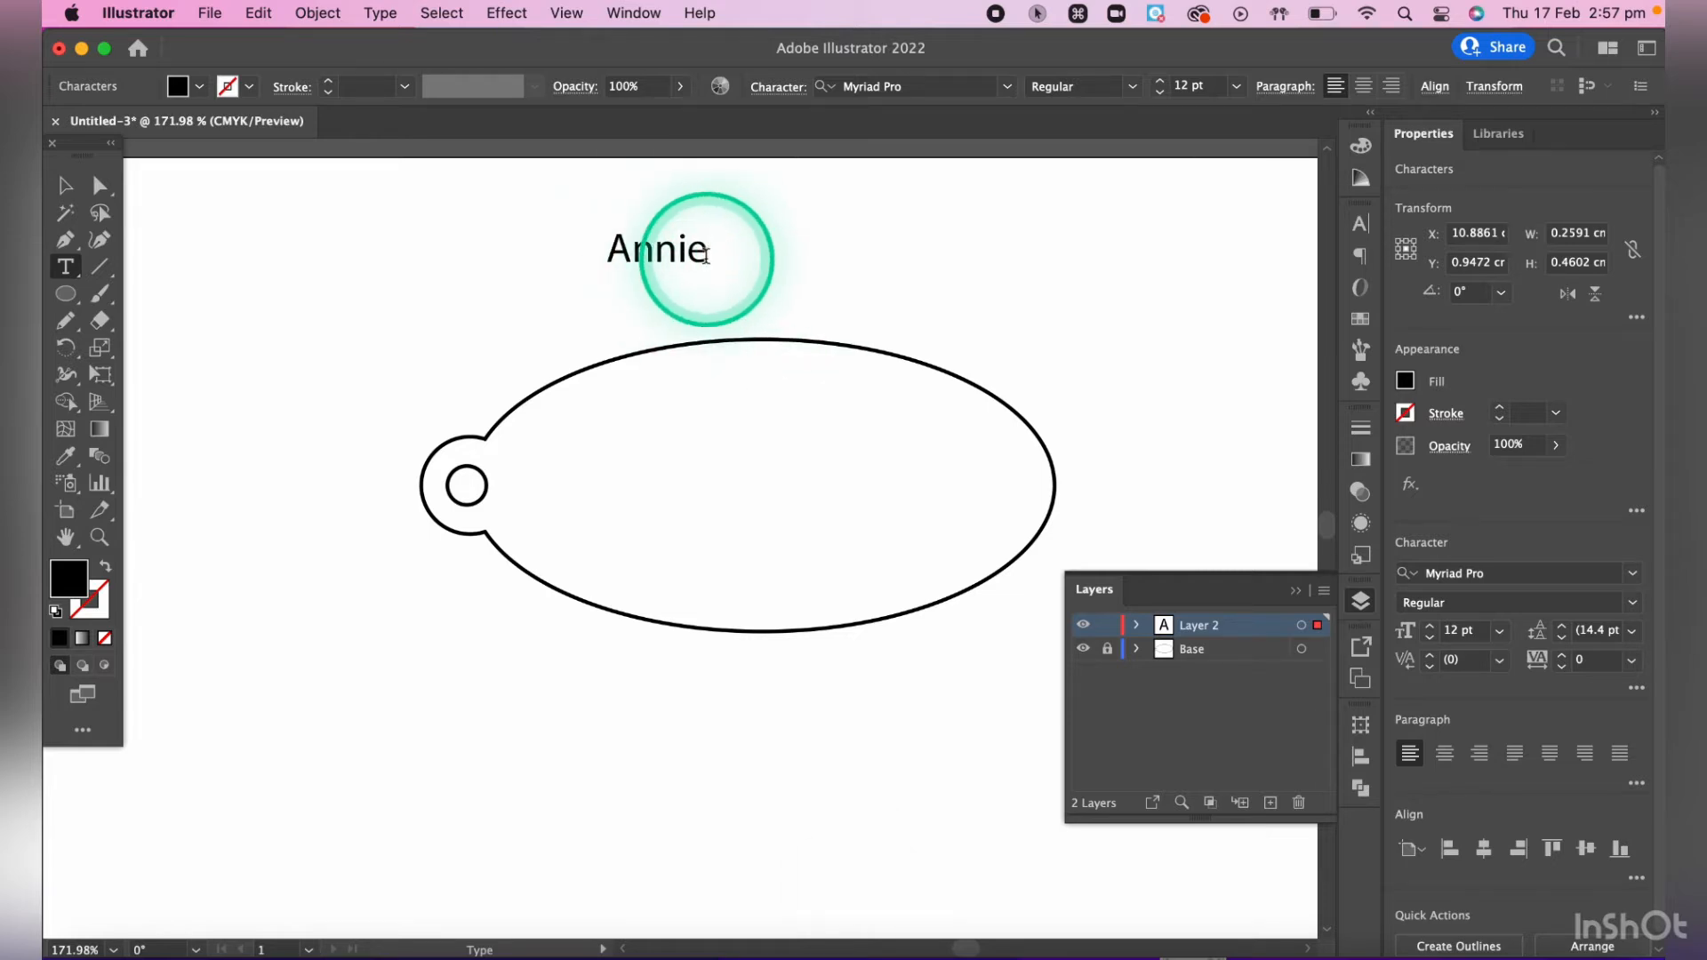
- Select the whole name text and change its font to GOVER
{"action": "left_click_drag", "start_coordinate": [709, 253], "coordinate": [607, 256]}
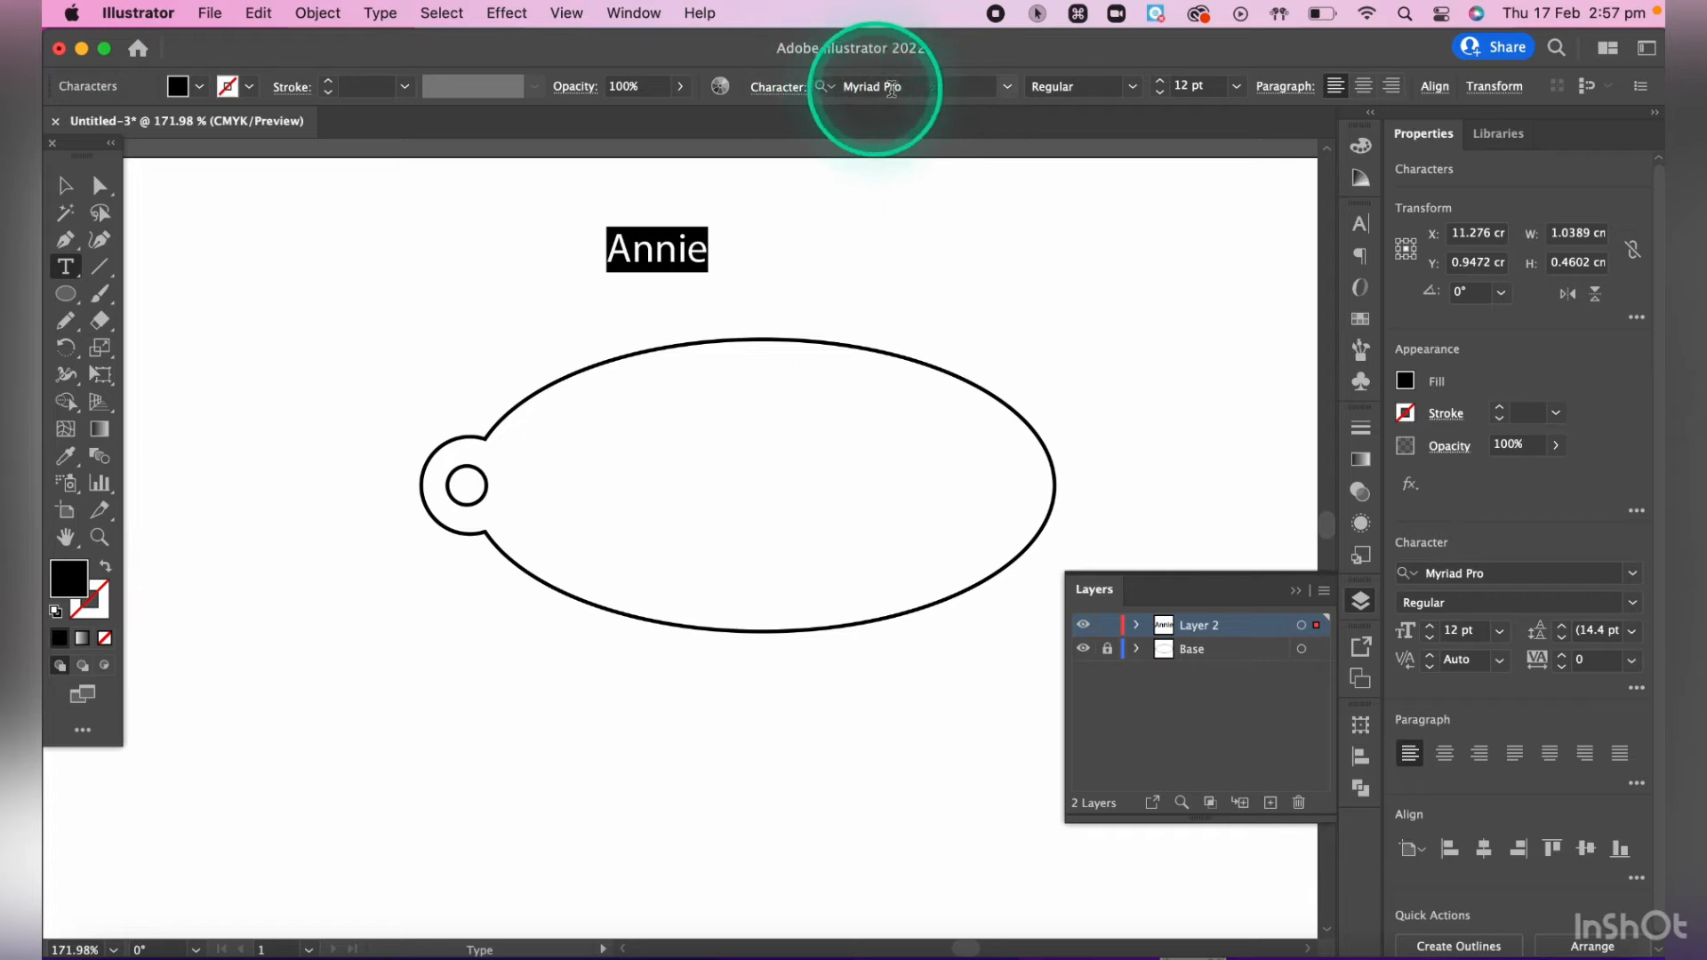
{"action": "left_click", "coordinate": [1008, 88]}
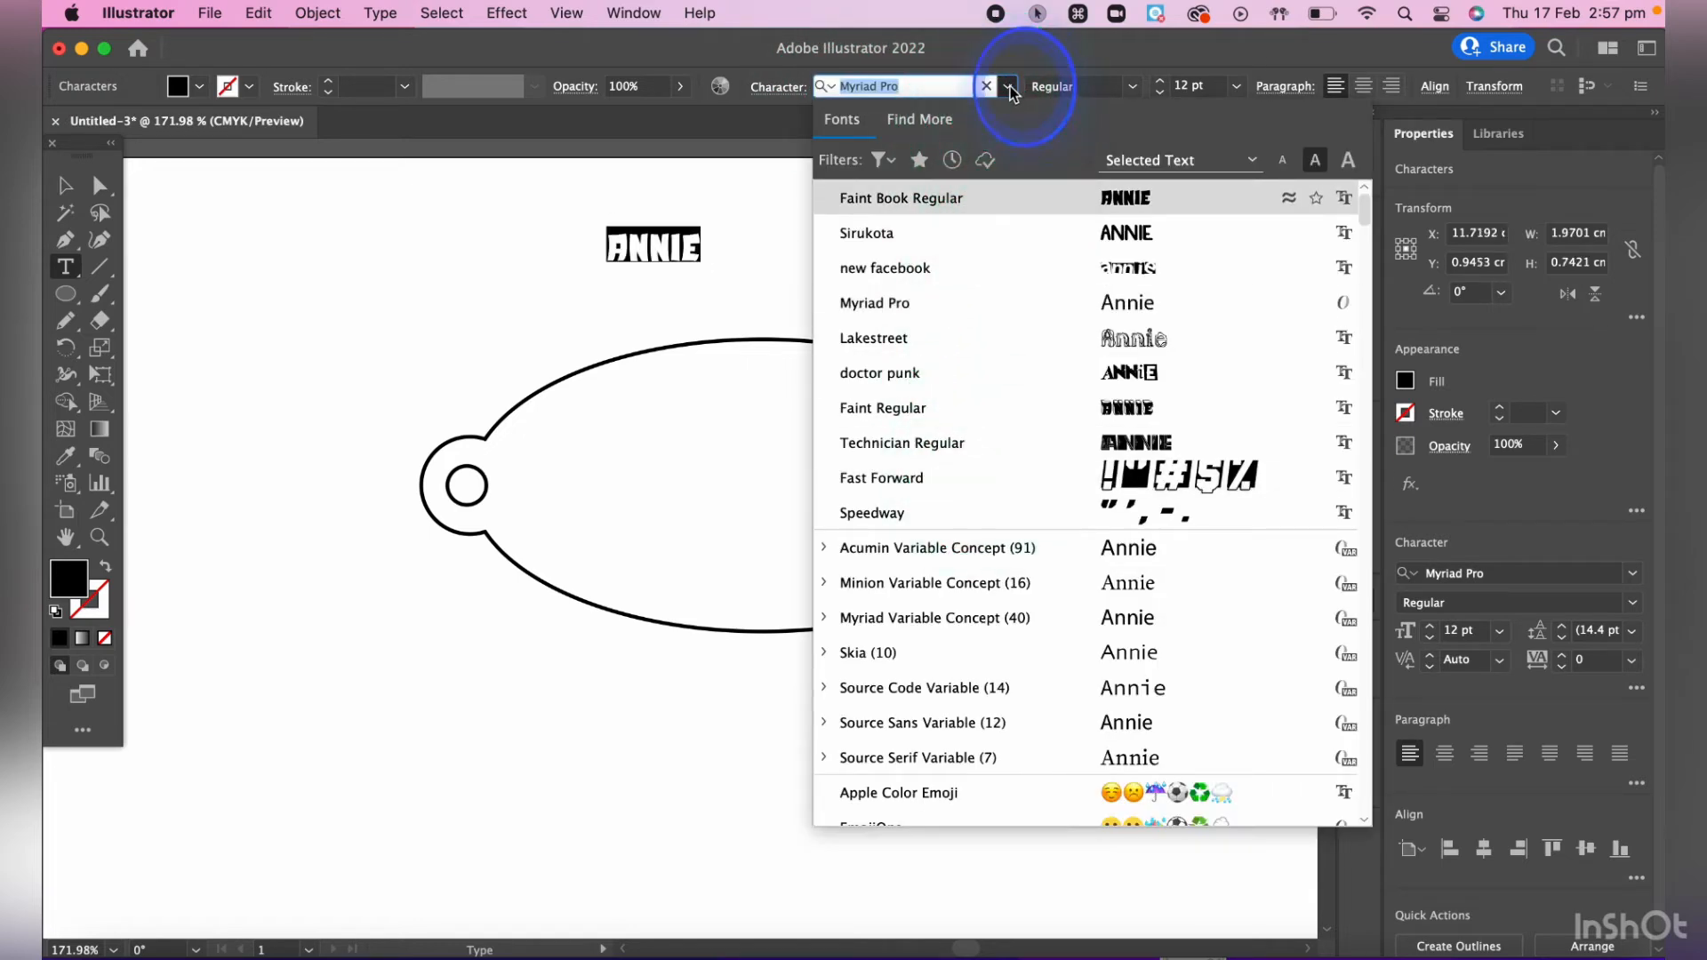
{"action": "left_click", "coordinate": [1008, 86]}
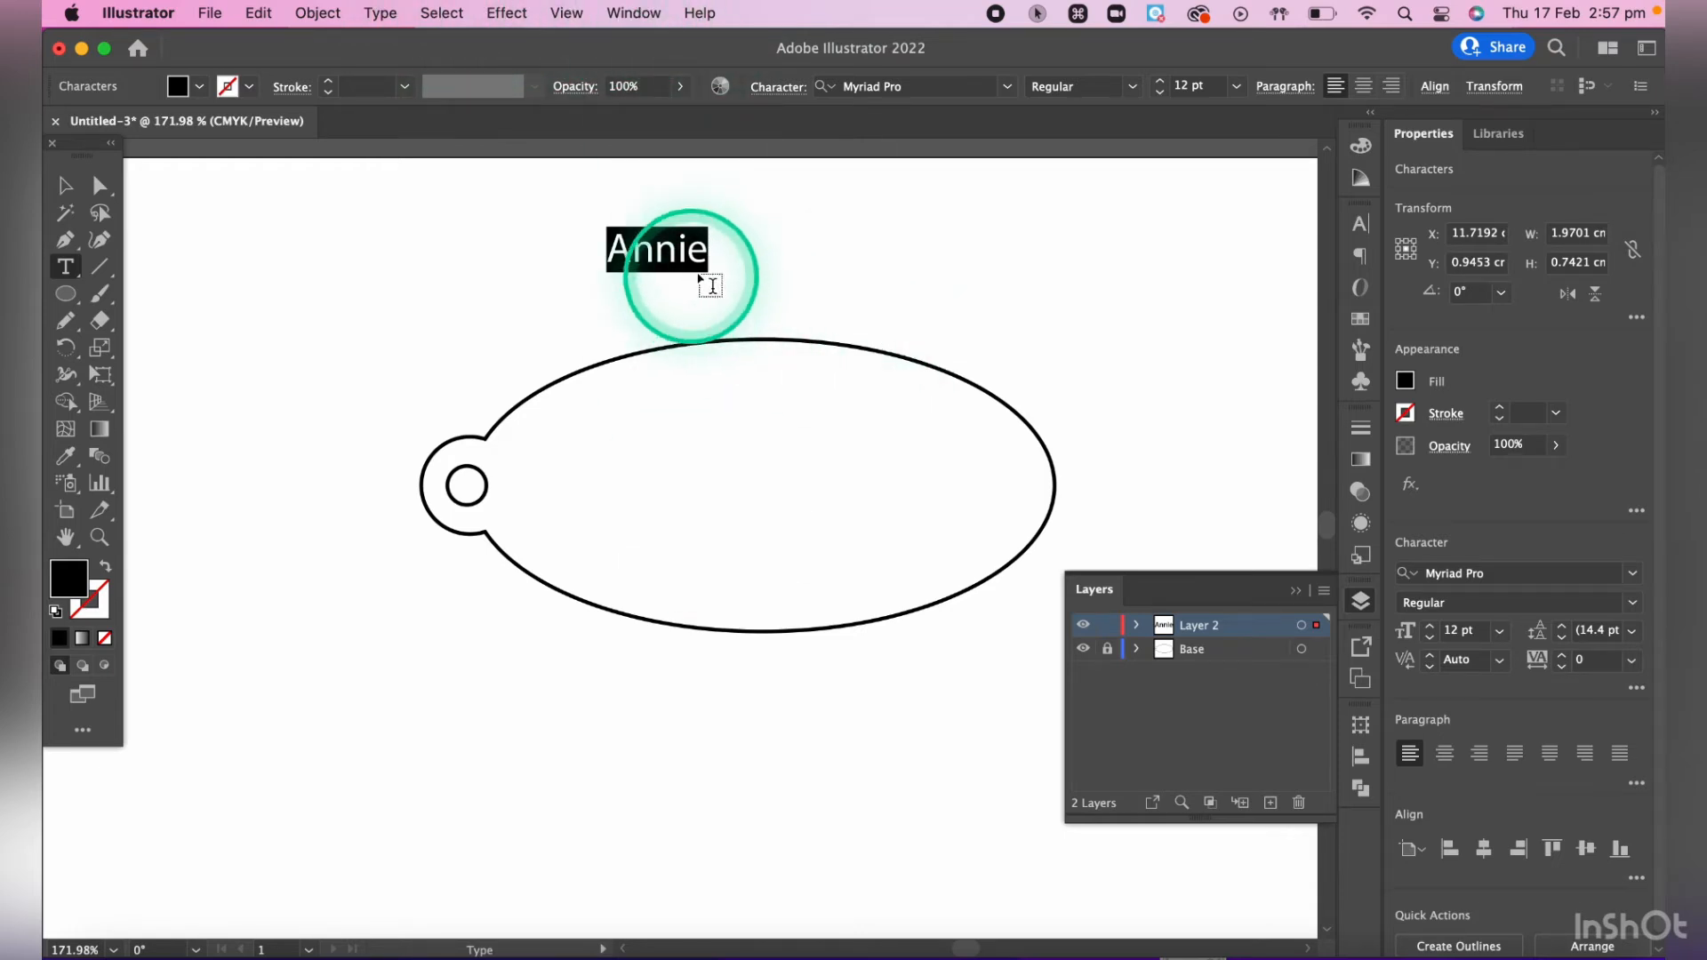
{"action": "left_click", "coordinate": [1006, 88]}
{"action": "scroll", "coordinate": [1020, 557], "scroll_direction": "down", "scroll_amount": 6}
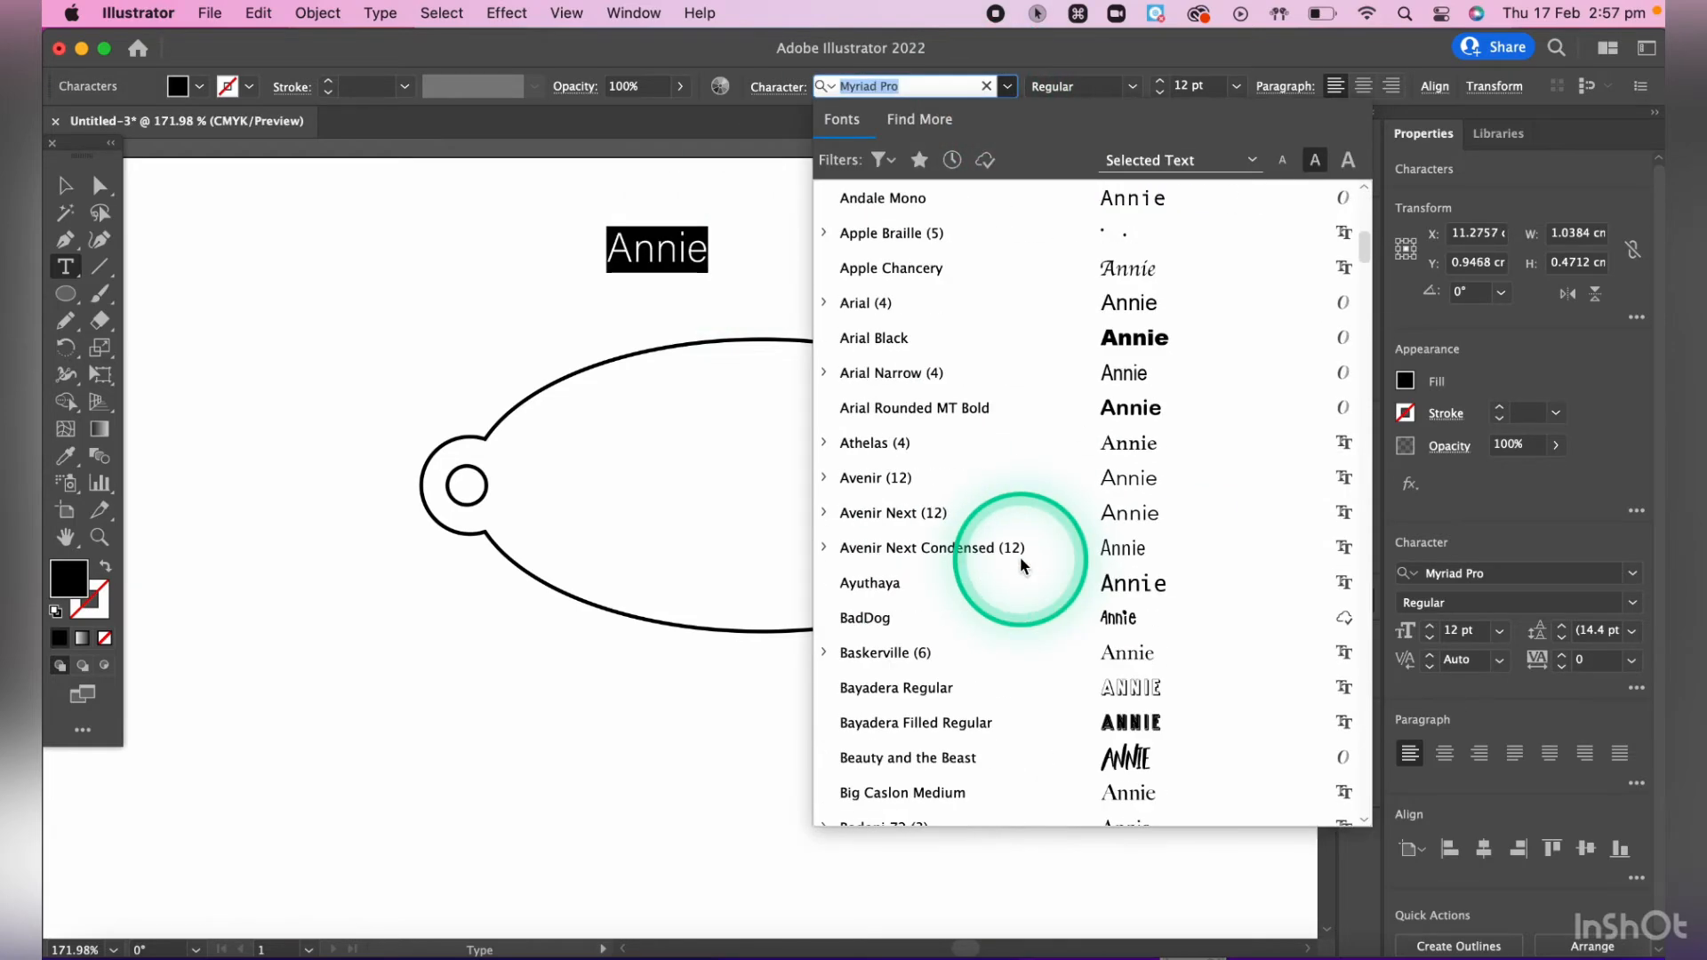
{"action": "scroll", "coordinate": [1021, 556], "scroll_direction": "down", "scroll_amount": 5}
{"action": "scroll", "coordinate": [1020, 557], "scroll_direction": "down", "scroll_amount": 6}
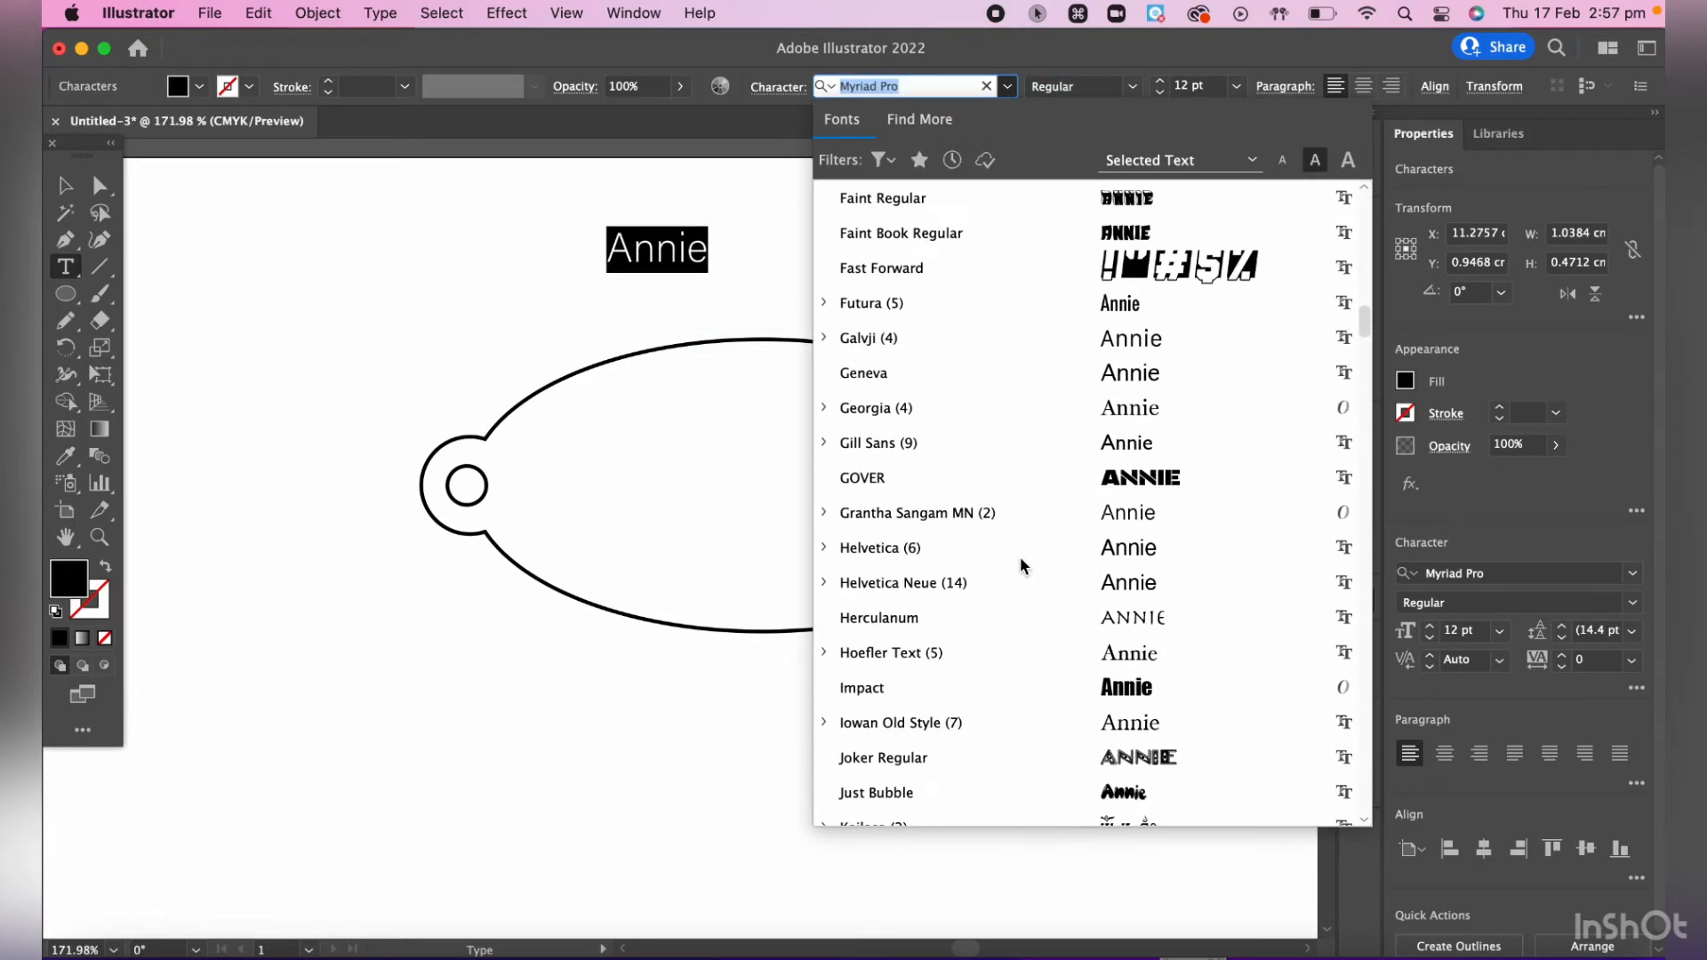
{"action": "left_click", "coordinate": [1020, 556]}
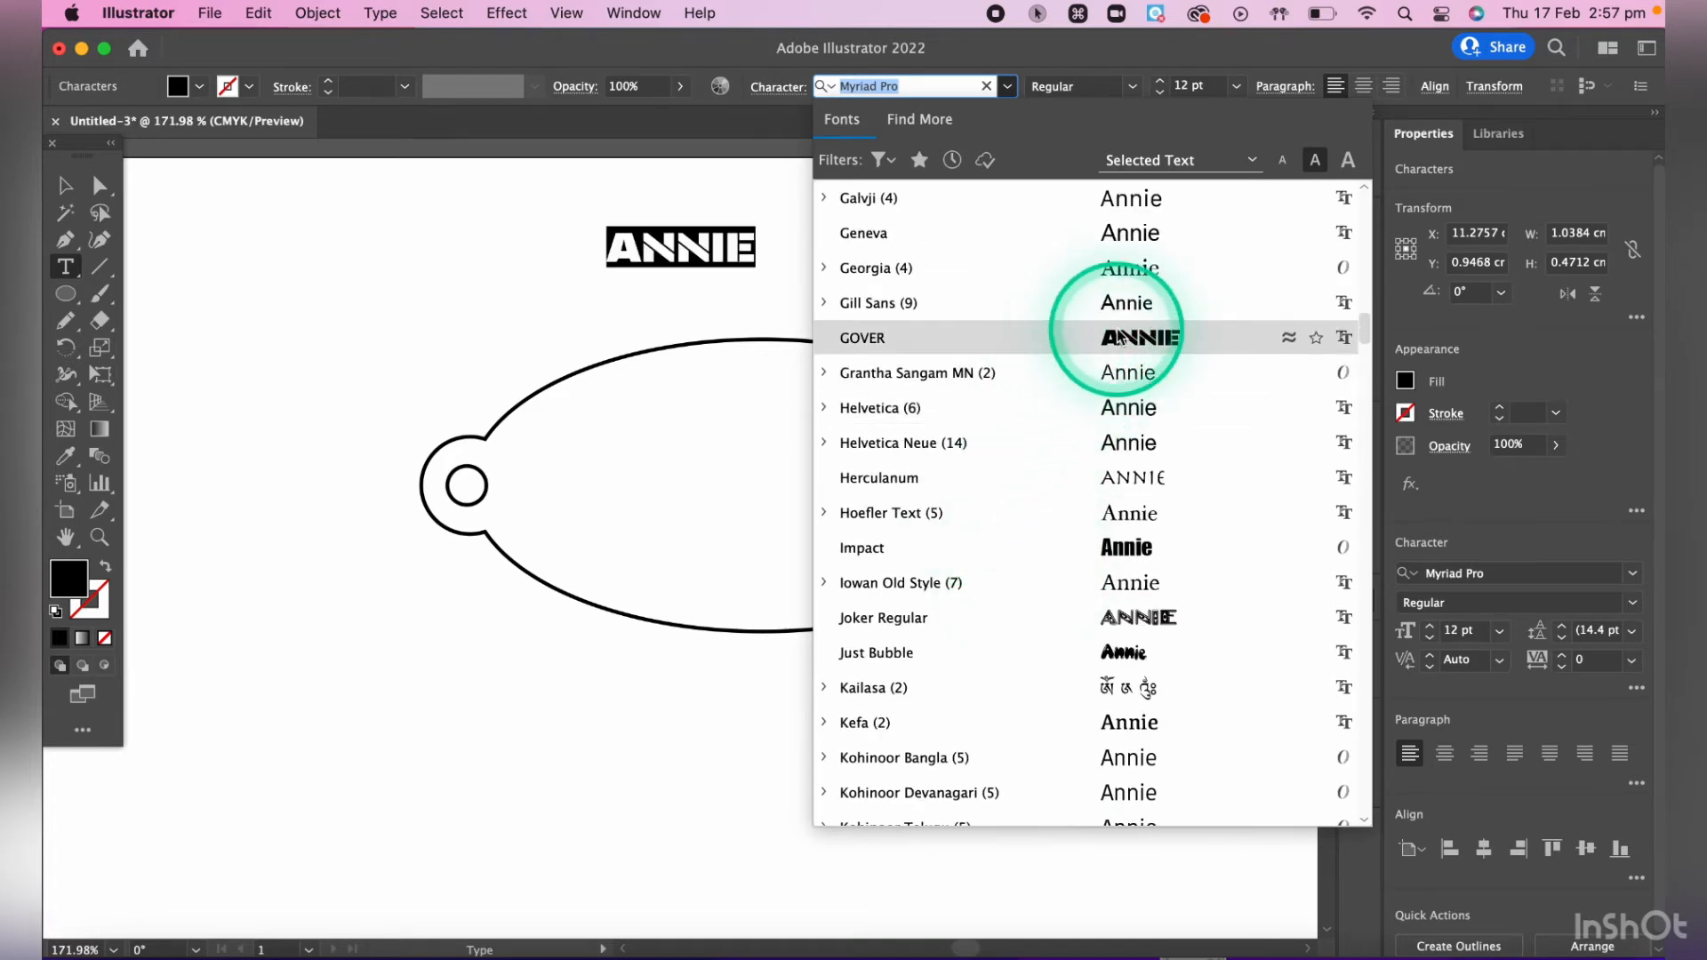
{"action": "left_click", "coordinate": [1139, 337]}
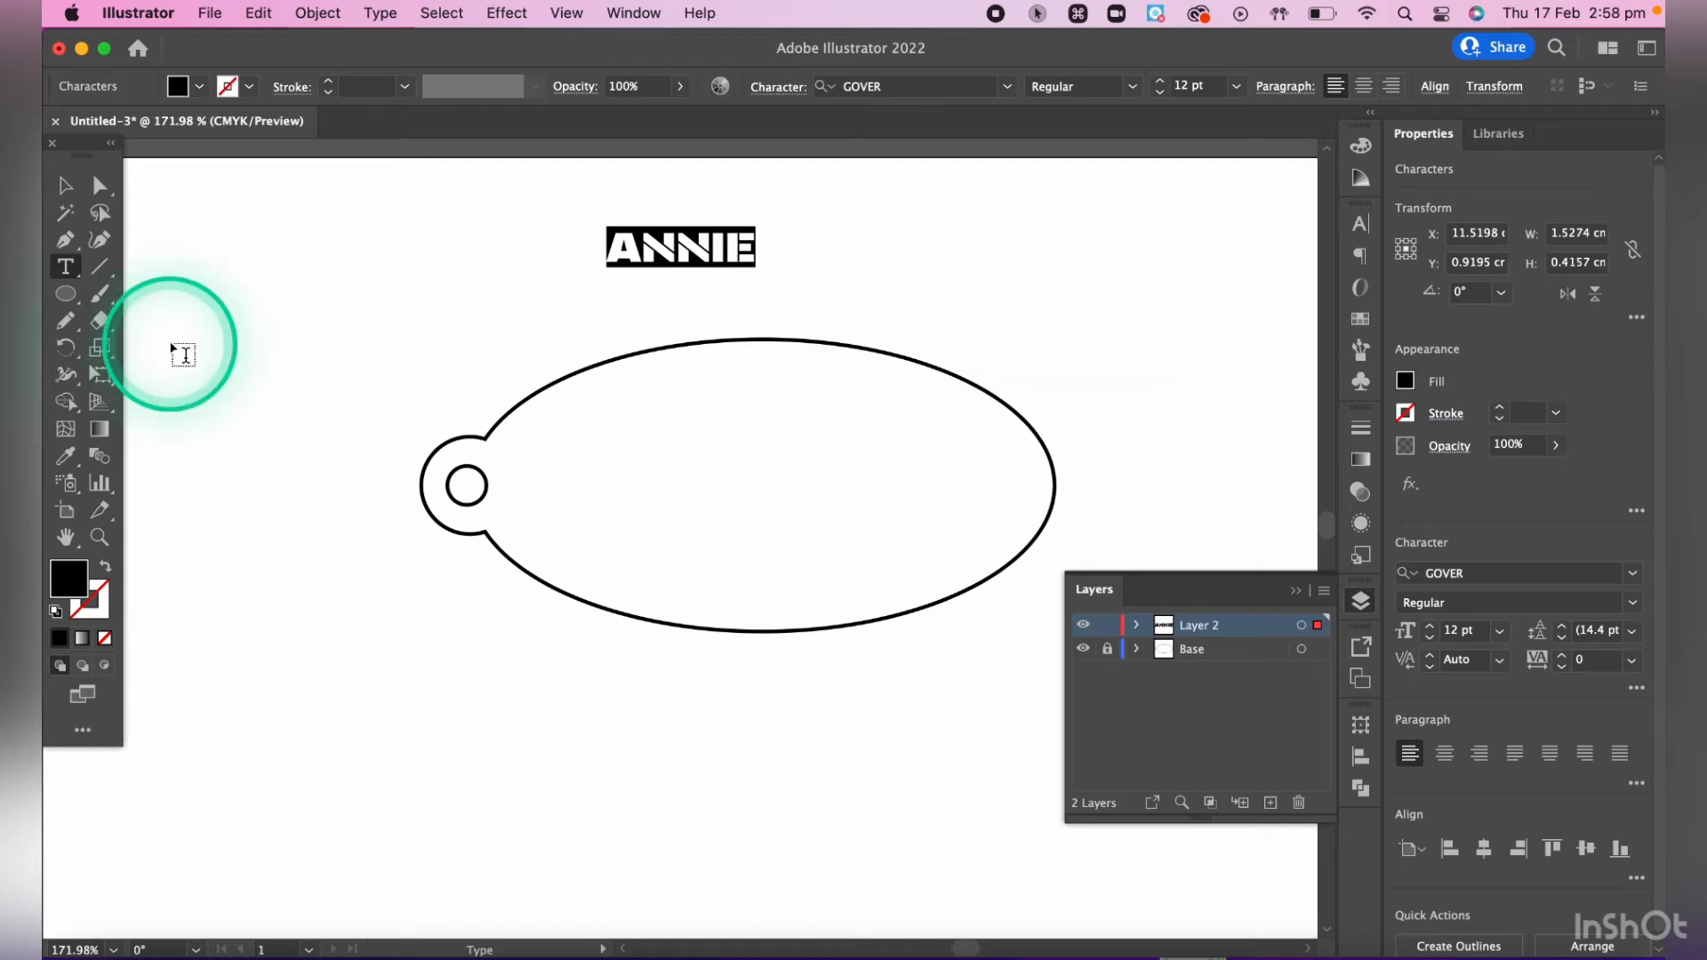
- Move the name text into the upper-left part of the ellipse, at about X 11.06 cm, Y 2.70 cm, and set its font size to 19 pt
{"action": "left_click", "coordinate": [64, 190]}
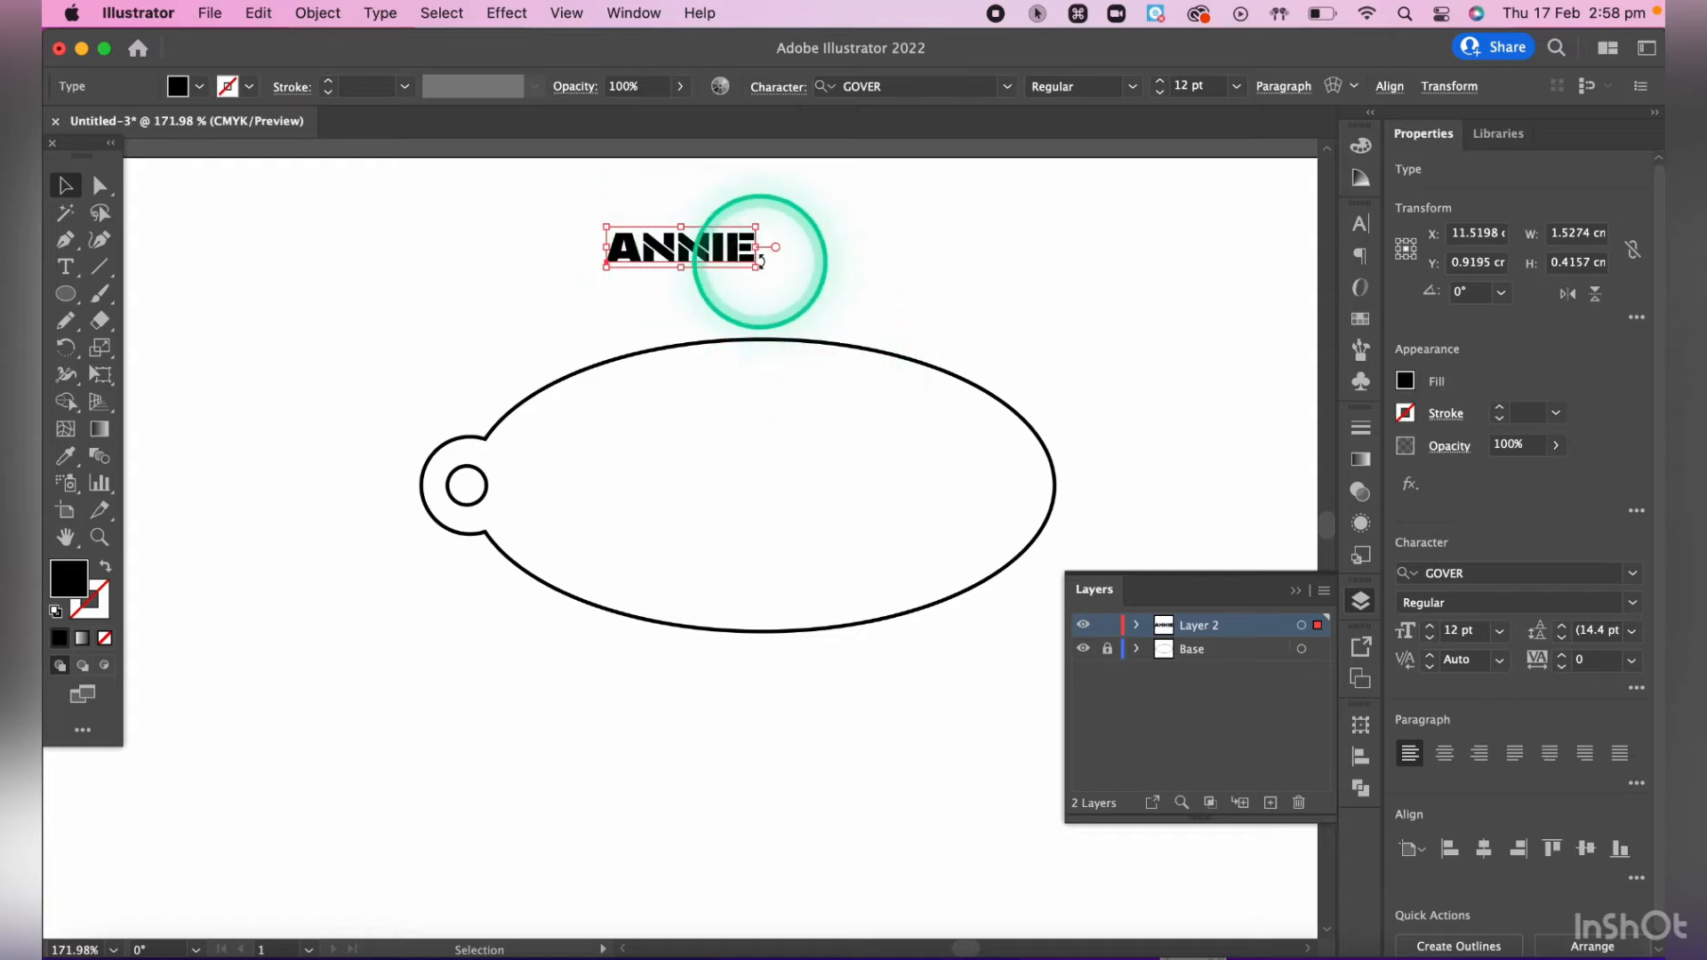
{"action": "left_click_drag", "start_coordinate": [709, 245], "coordinate": [667, 426]}
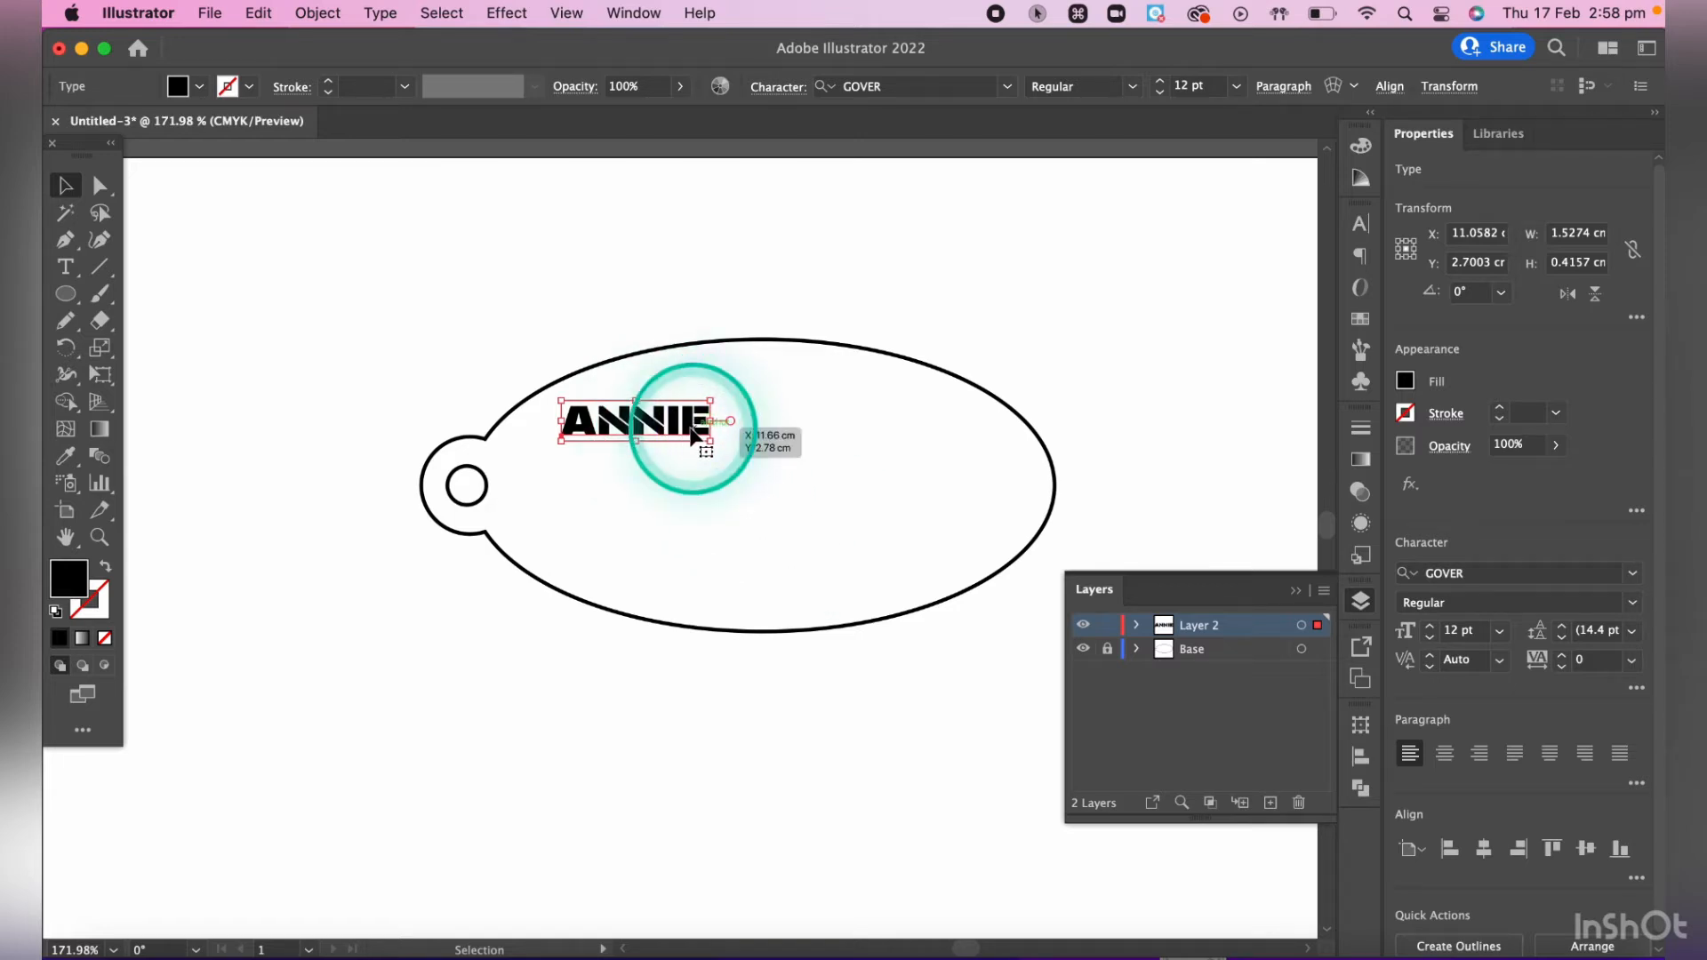
{"action": "double_click", "coordinate": [705, 425]}
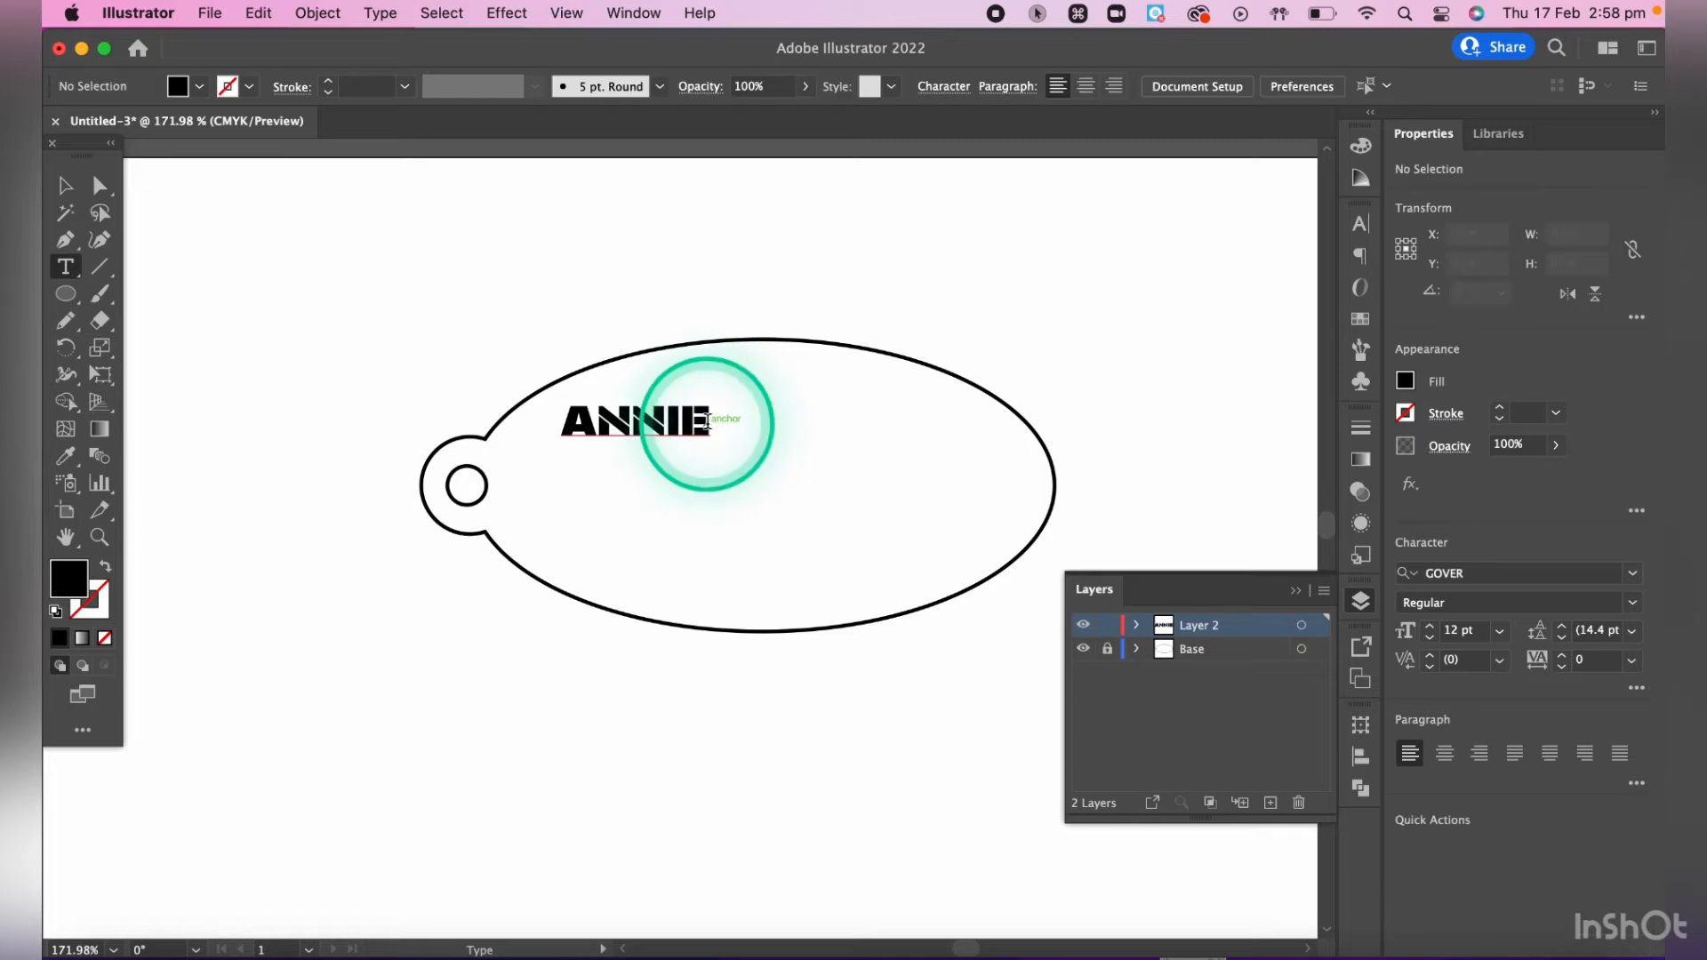
{"action": "left_click_drag", "start_coordinate": [705, 418], "coordinate": [559, 418]}
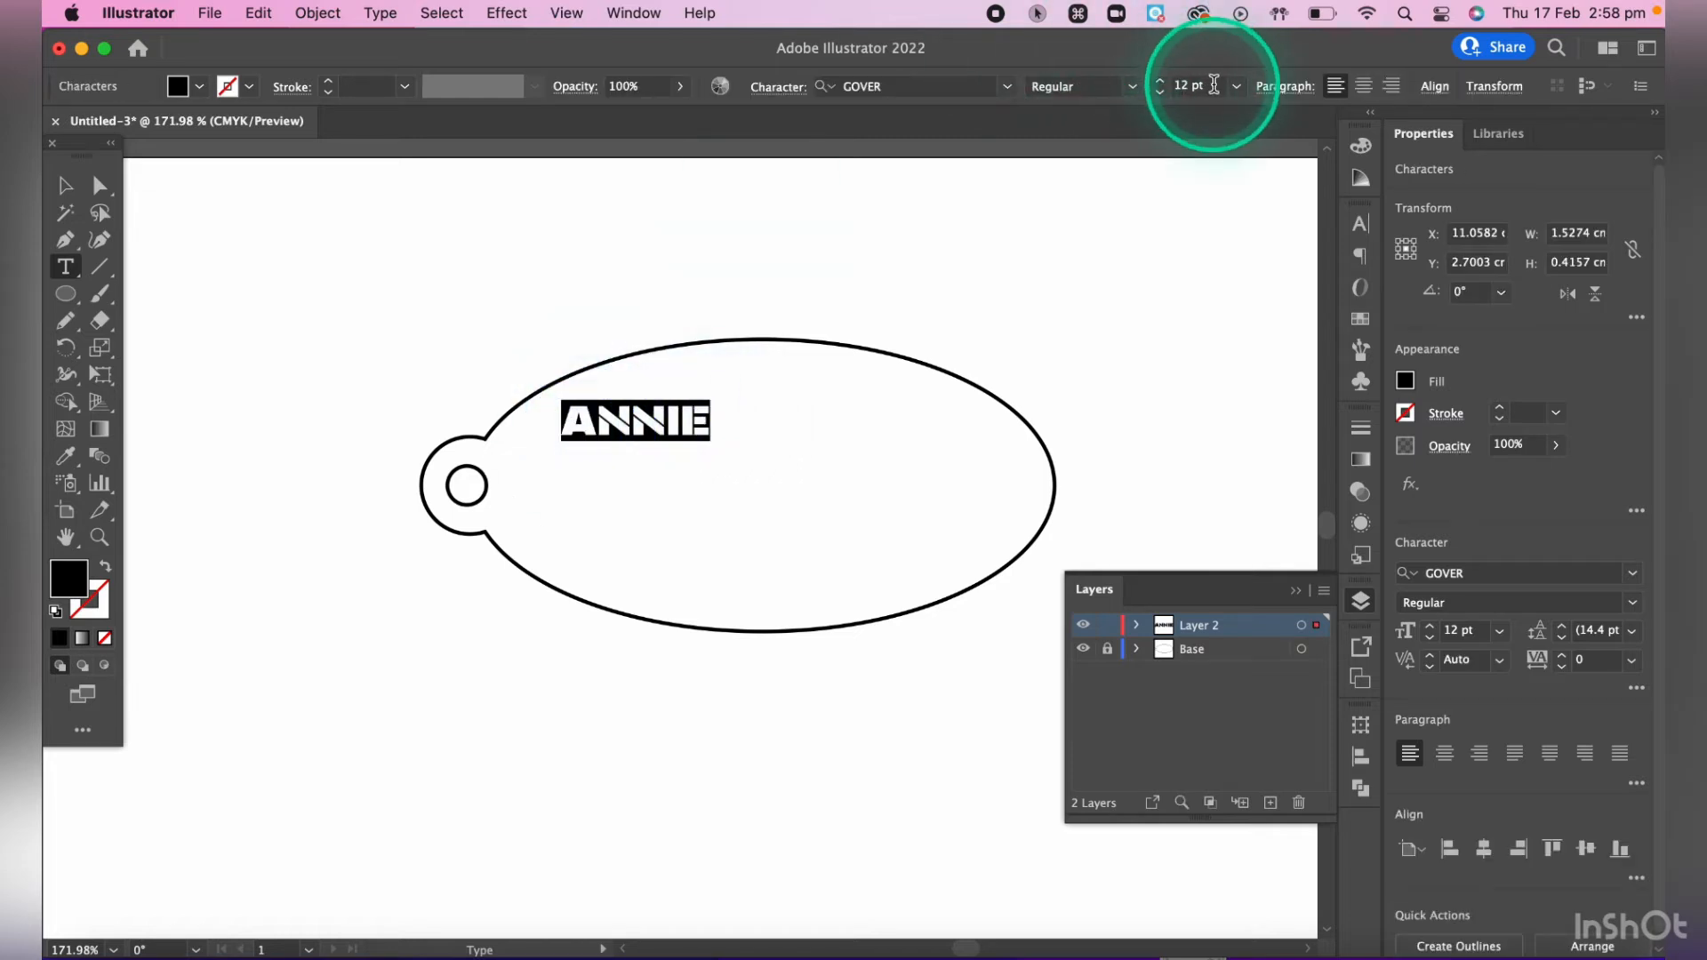
{"action": "left_click", "coordinate": [1157, 80]}
{"action": "left_click", "coordinate": [1158, 80]}
{"action": "left_click", "coordinate": [1157, 80]}
{"action": "left_click", "coordinate": [1157, 80]}
{"action": "left_click", "coordinate": [1157, 80]}
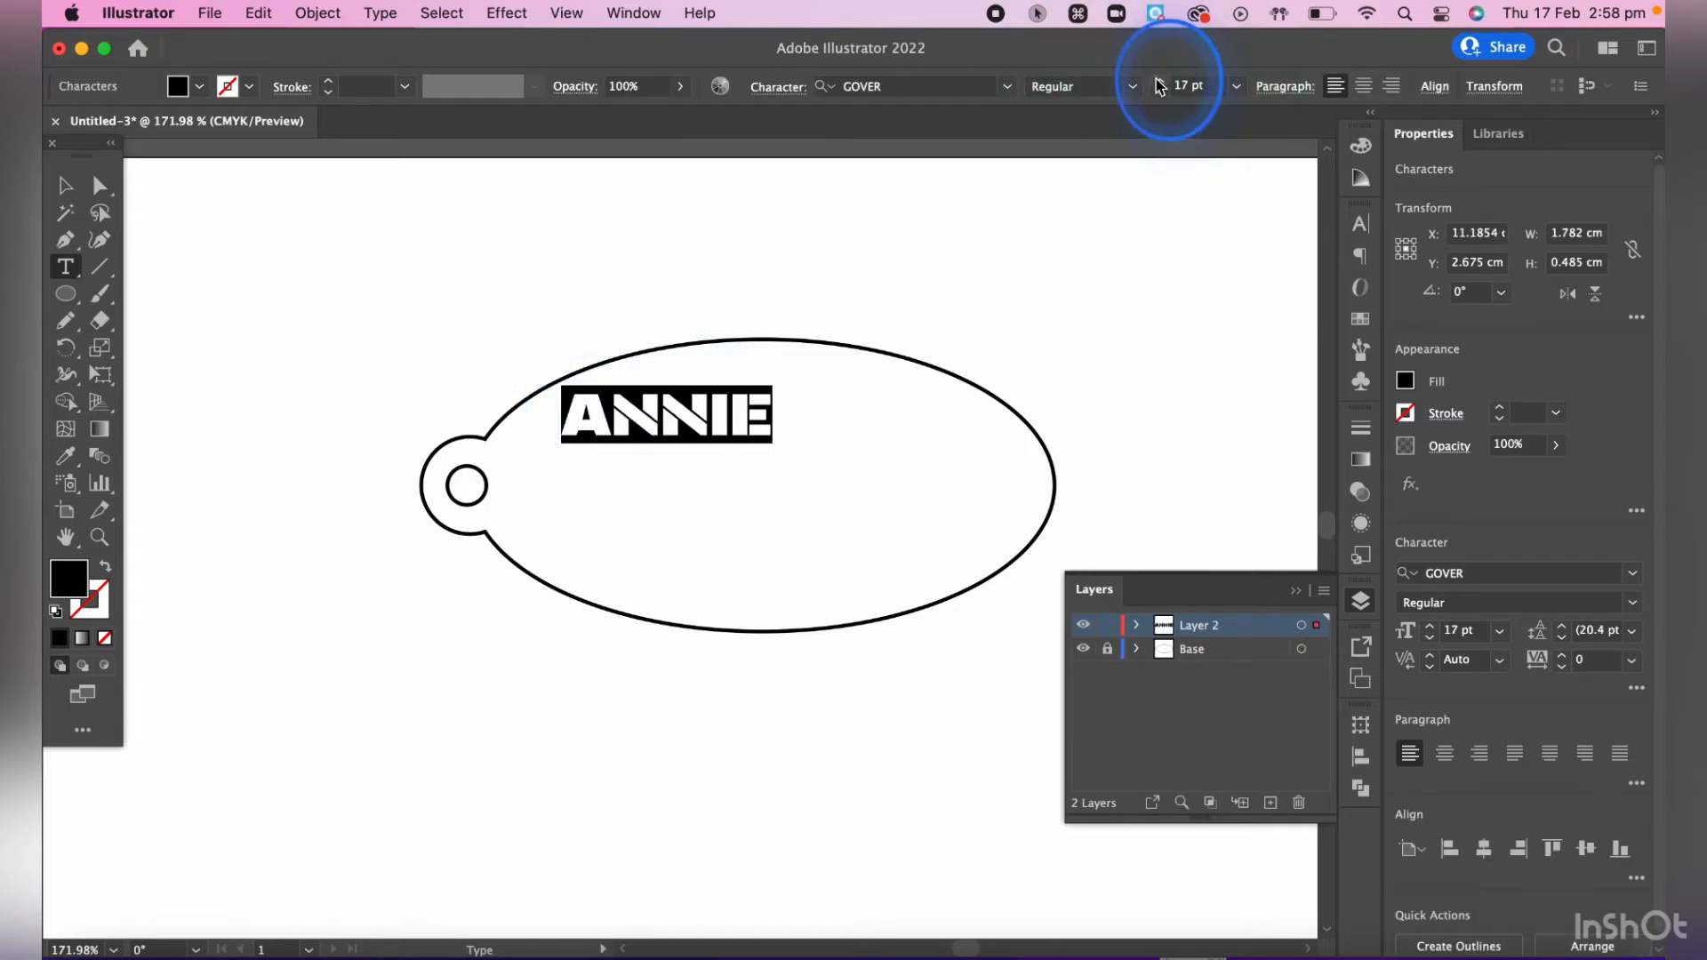
{"action": "left_click", "coordinate": [1158, 80]}
{"action": "left_click", "coordinate": [1158, 80]}
{"action": "left_click", "coordinate": [1157, 80]}
{"action": "left_click", "coordinate": [1158, 80]}
{"action": "left_click", "coordinate": [1160, 92]}
{"action": "left_click", "coordinate": [1160, 92]}
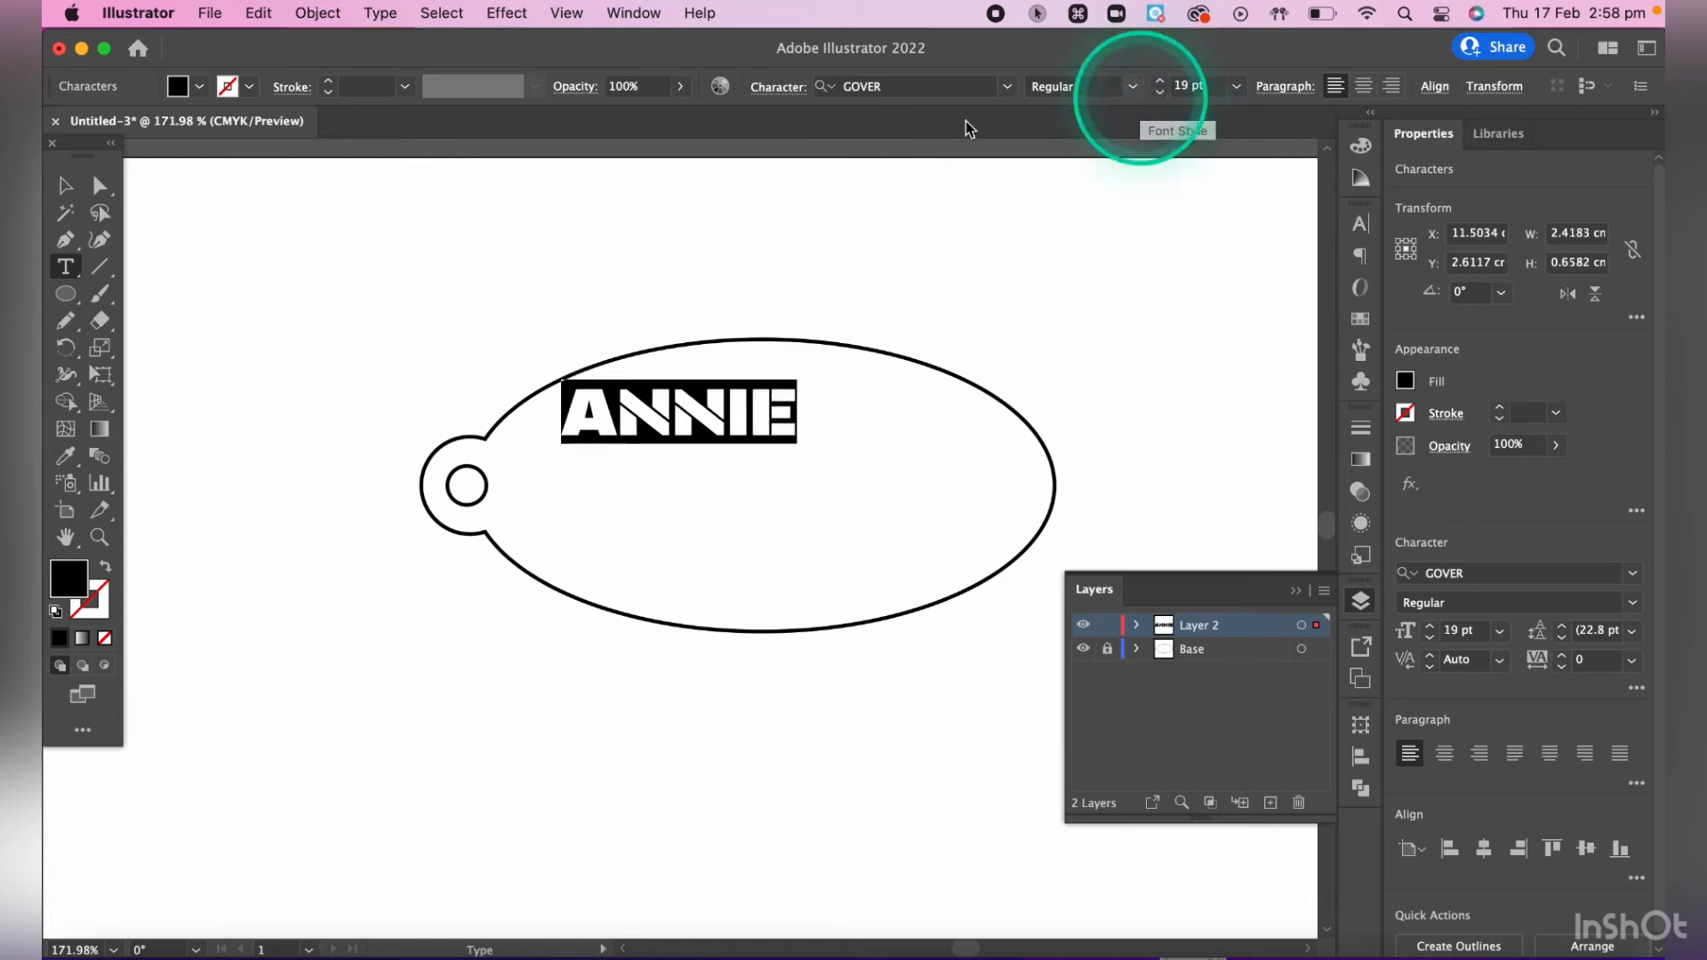
{"action": "type", "text": "v"}
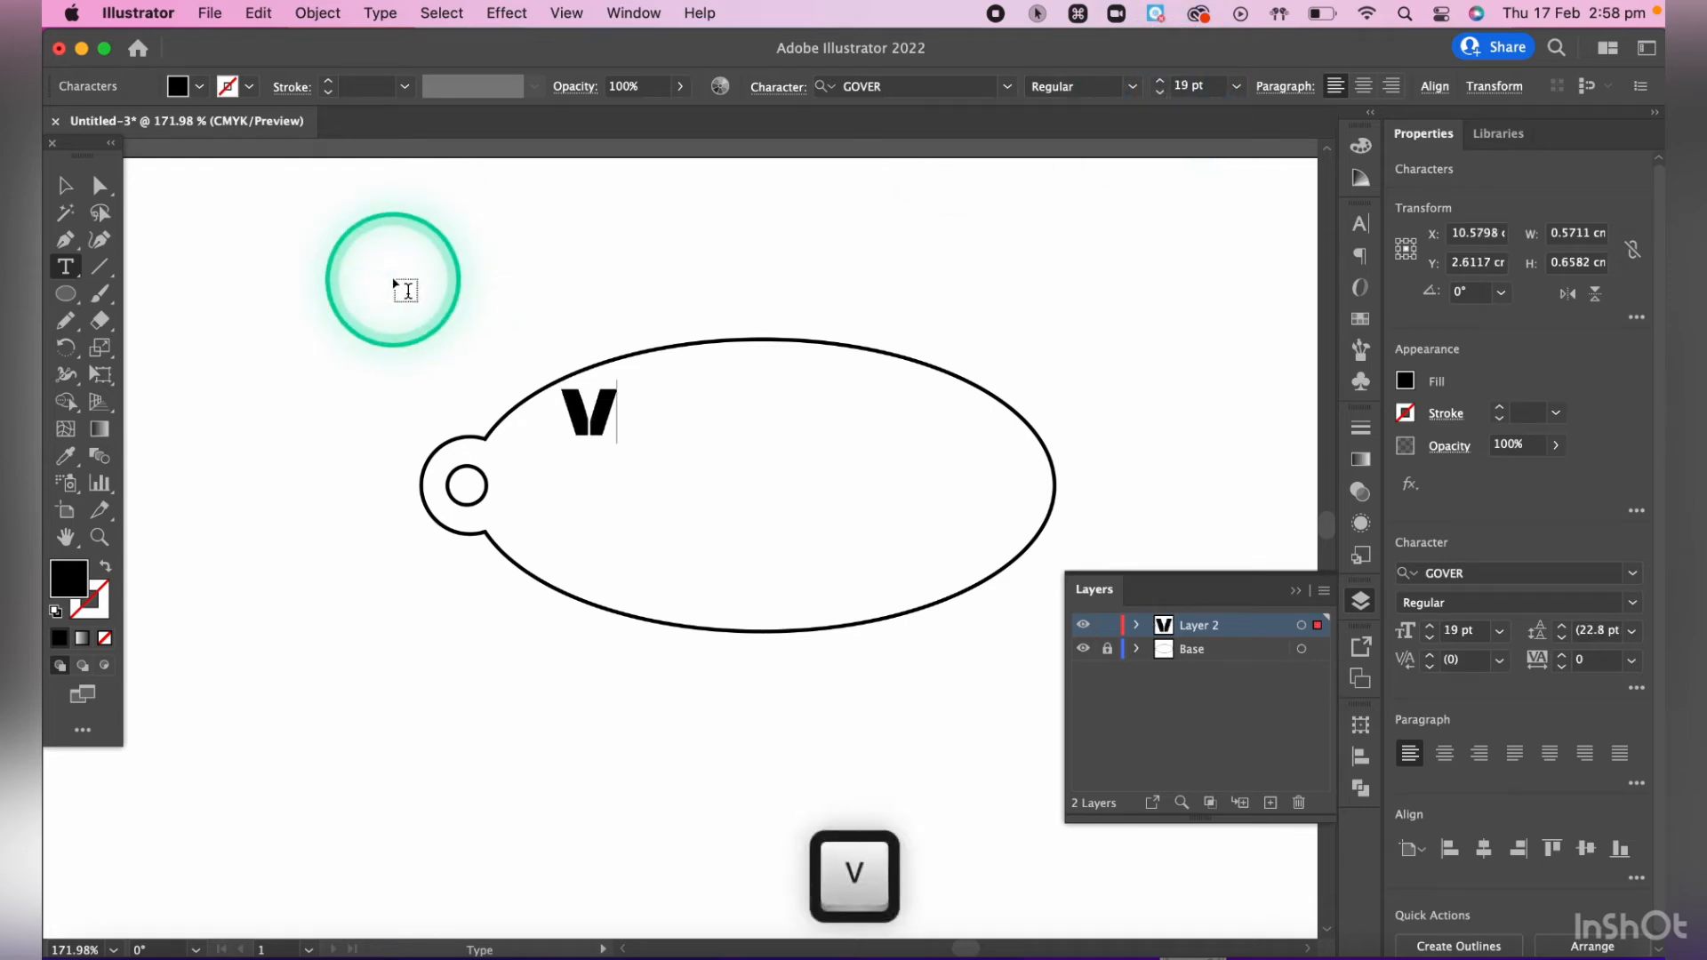
{"action": "key", "text": "cmd+z"}
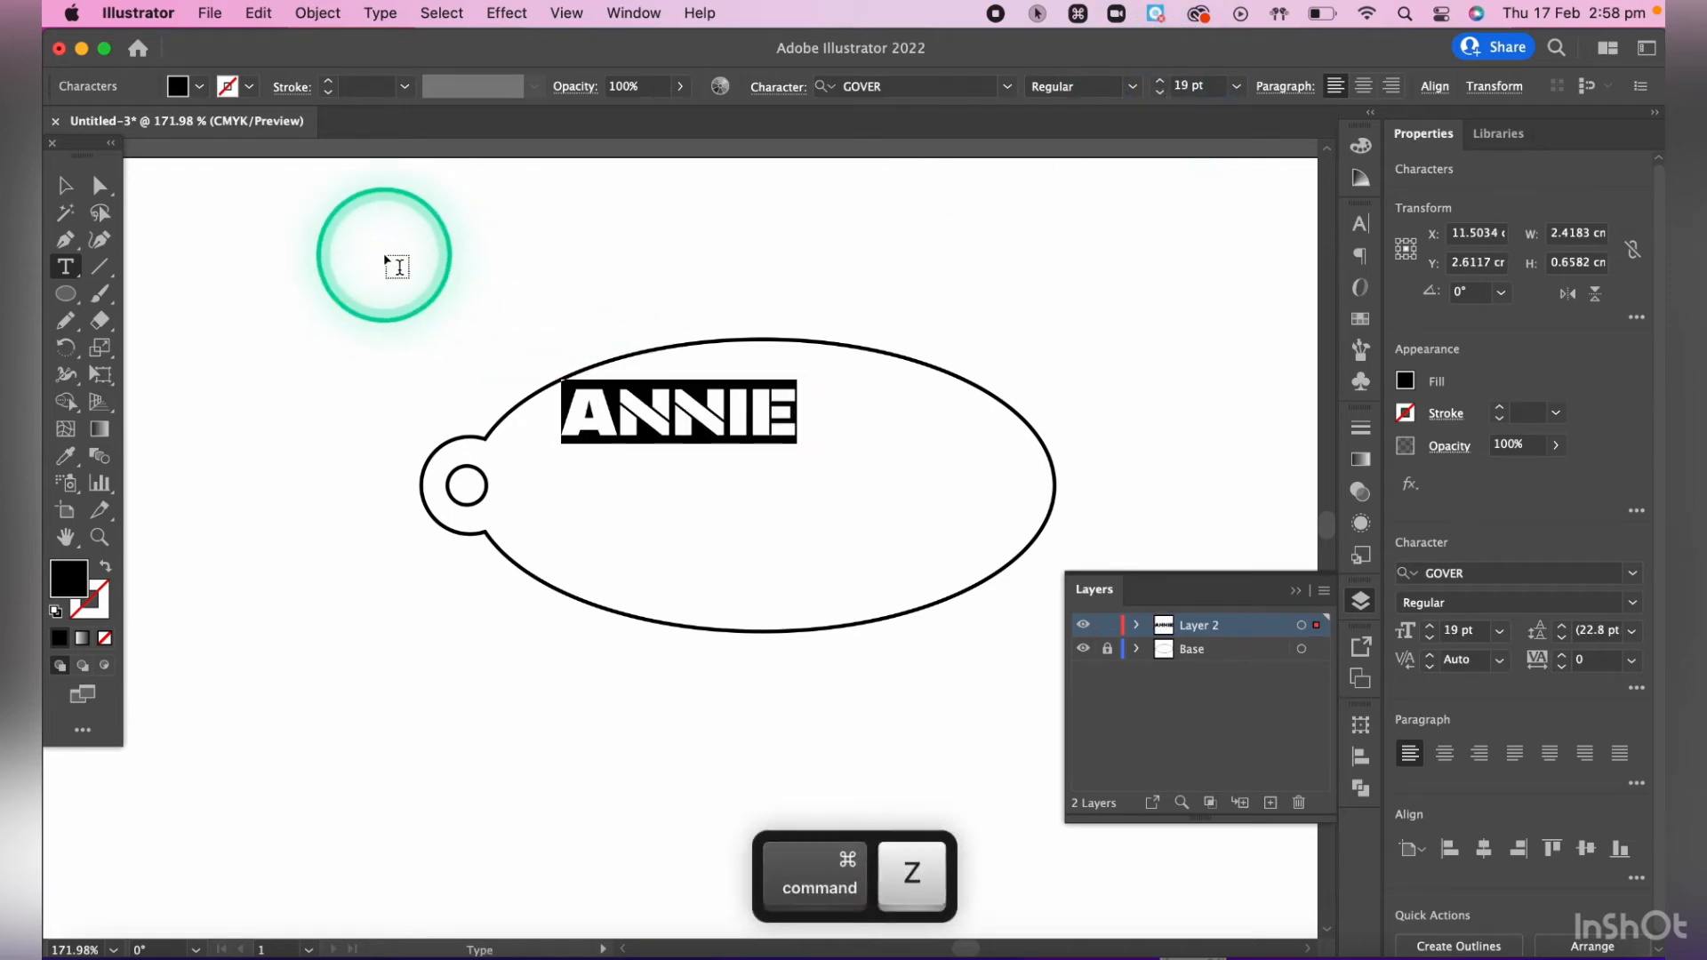
- Stretch the name text from its lower-right corner to about 3.89 cm wide and 1.86 cm high inside the ellipse
{"action": "left_click", "coordinate": [70, 194]}
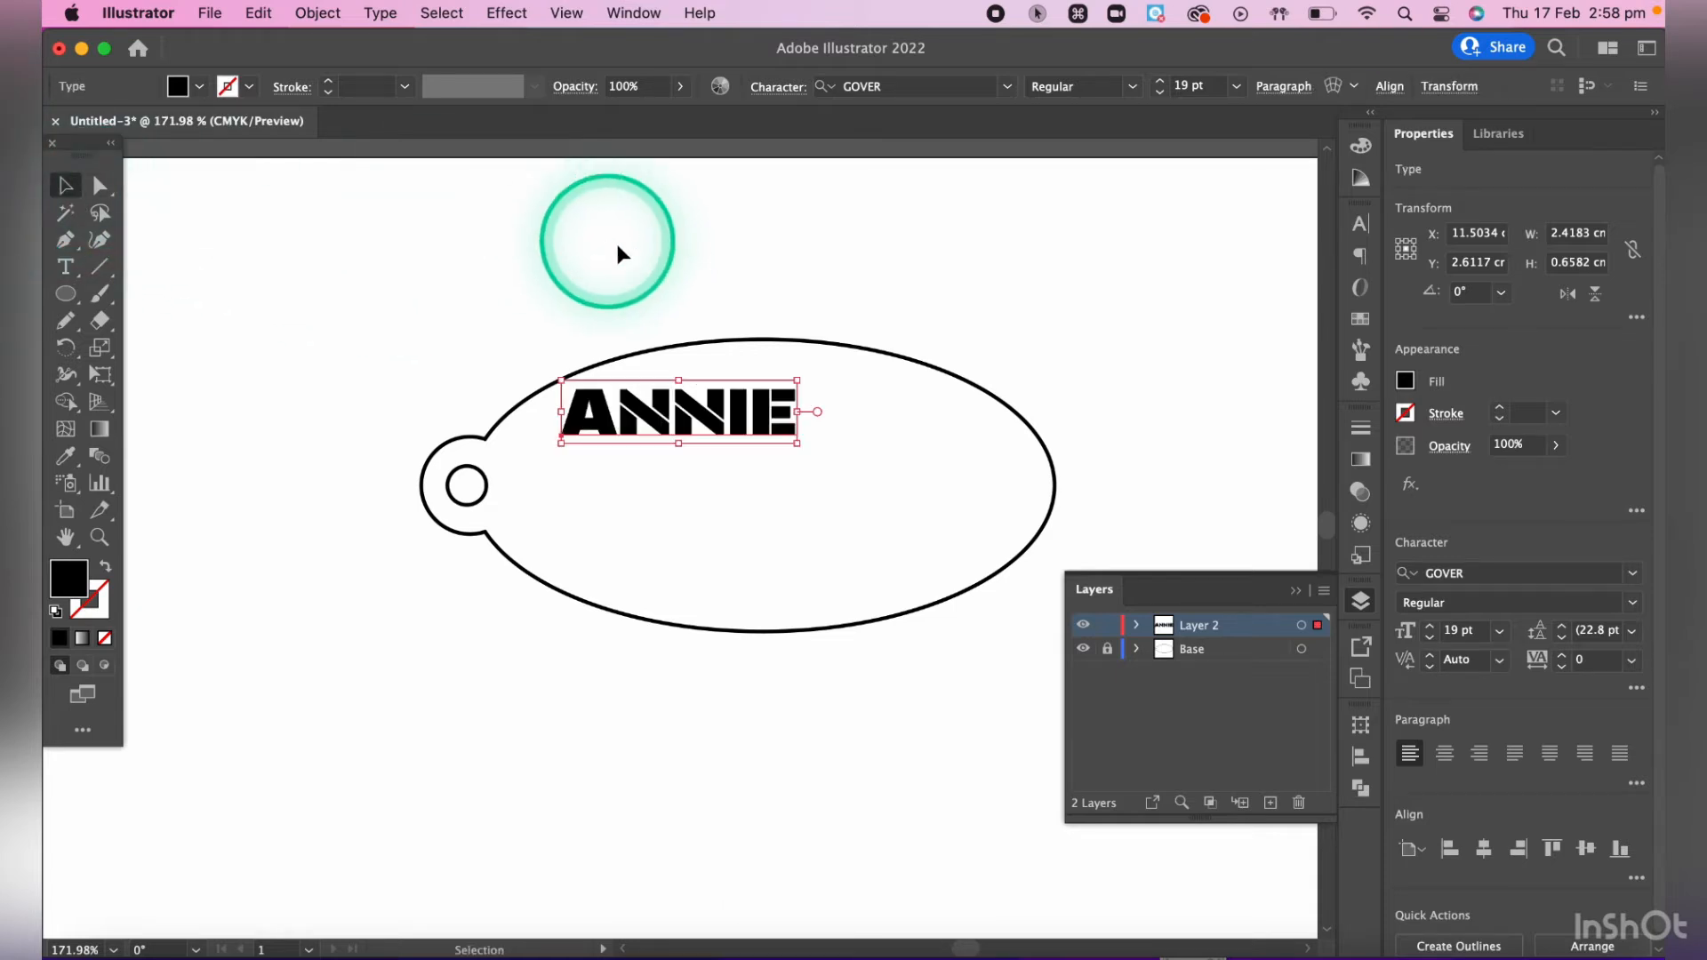
{"action": "left_click", "coordinate": [616, 240]}
{"action": "left_click", "coordinate": [794, 439]}
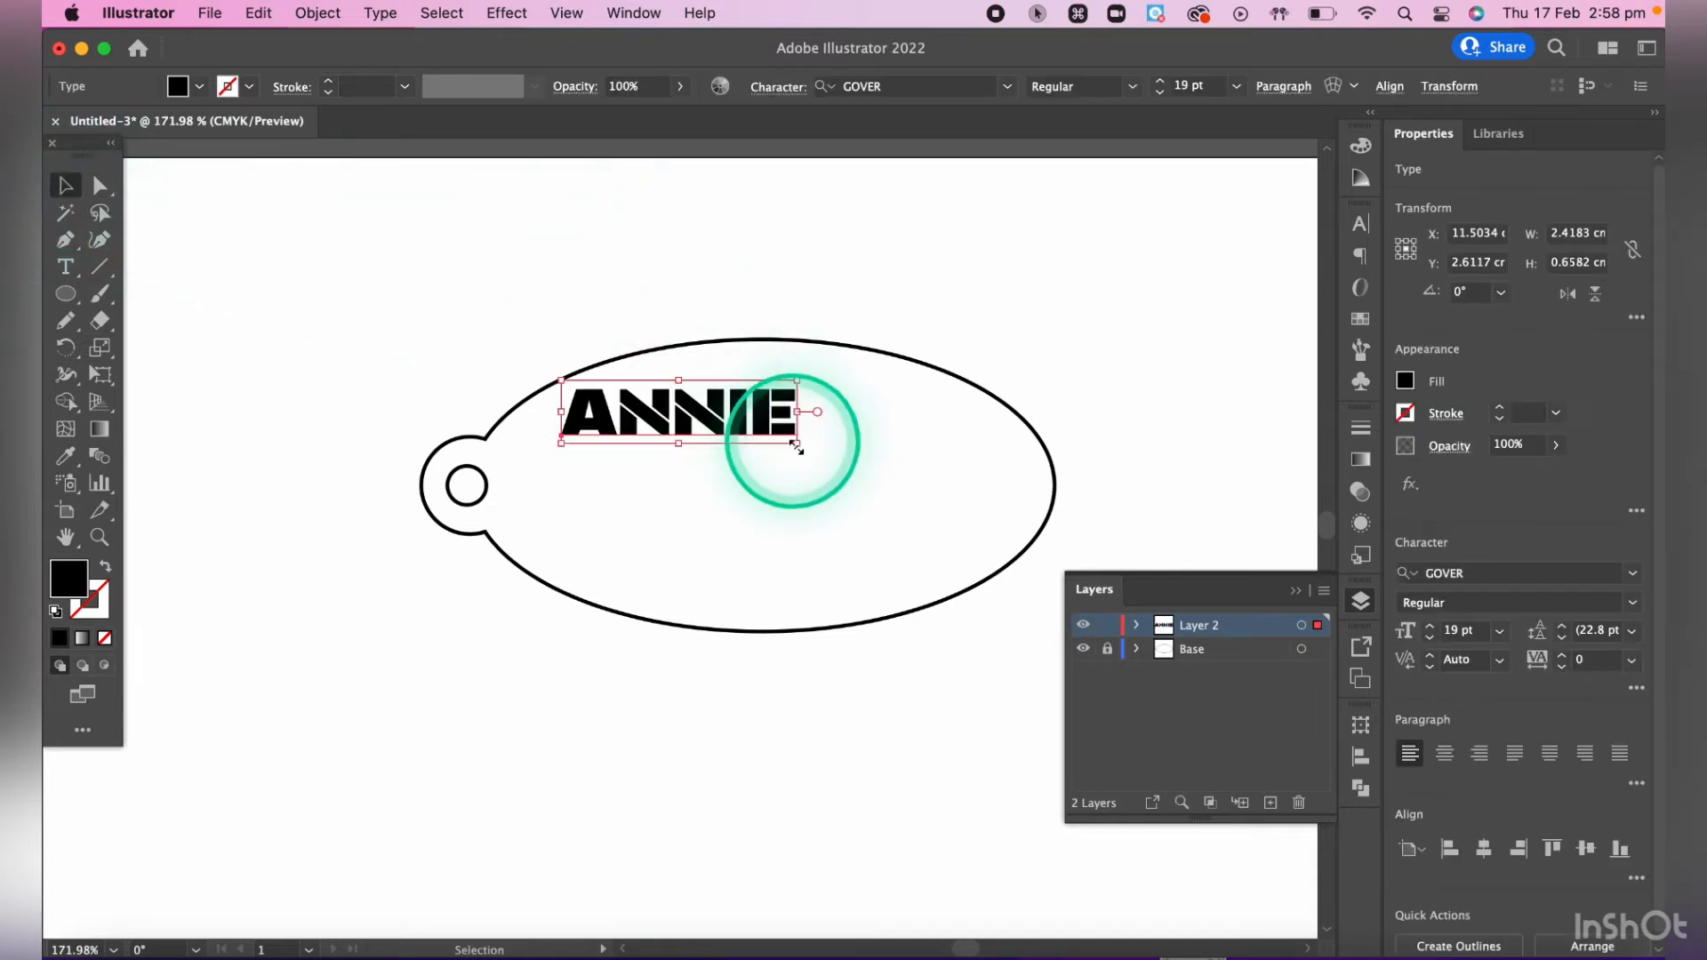
{"action": "mouse_move", "coordinate": [796, 444]}
{"action": "left_mouse_down"}
{"action": "mouse_move", "coordinate": [815, 530]}
{"action": "mouse_move", "coordinate": [989, 537]}
{"action": "mouse_move", "coordinate": [976, 266]}
{"action": "mouse_move", "coordinate": [808, 684]}
{"action": "mouse_move", "coordinate": [1067, 229]}
{"action": "mouse_move", "coordinate": [712, 366]}
{"action": "mouse_move", "coordinate": [801, 563]}
{"action": "mouse_move", "coordinate": [830, 45]}
{"action": "mouse_move", "coordinate": [1014, 602]}
{"action": "mouse_move", "coordinate": [983, 933]}
{"action": "mouse_move", "coordinate": [972, 503]}
{"action": "mouse_move", "coordinate": [903, 289]}
{"action": "mouse_move", "coordinate": [896, 140]}
{"action": "mouse_move", "coordinate": [820, 606]}
{"action": "mouse_move", "coordinate": [831, 911]}
{"action": "mouse_move", "coordinate": [846, 347]}
{"action": "mouse_move", "coordinate": [823, 850]}
{"action": "mouse_move", "coordinate": [889, 925]}
{"action": "mouse_move", "coordinate": [992, 923]}
{"action": "mouse_move", "coordinate": [941, 903]}
{"action": "left_mouse_up"}
{"action": "key", "text": "shift"}
{"action": "key", "text": "shift"}
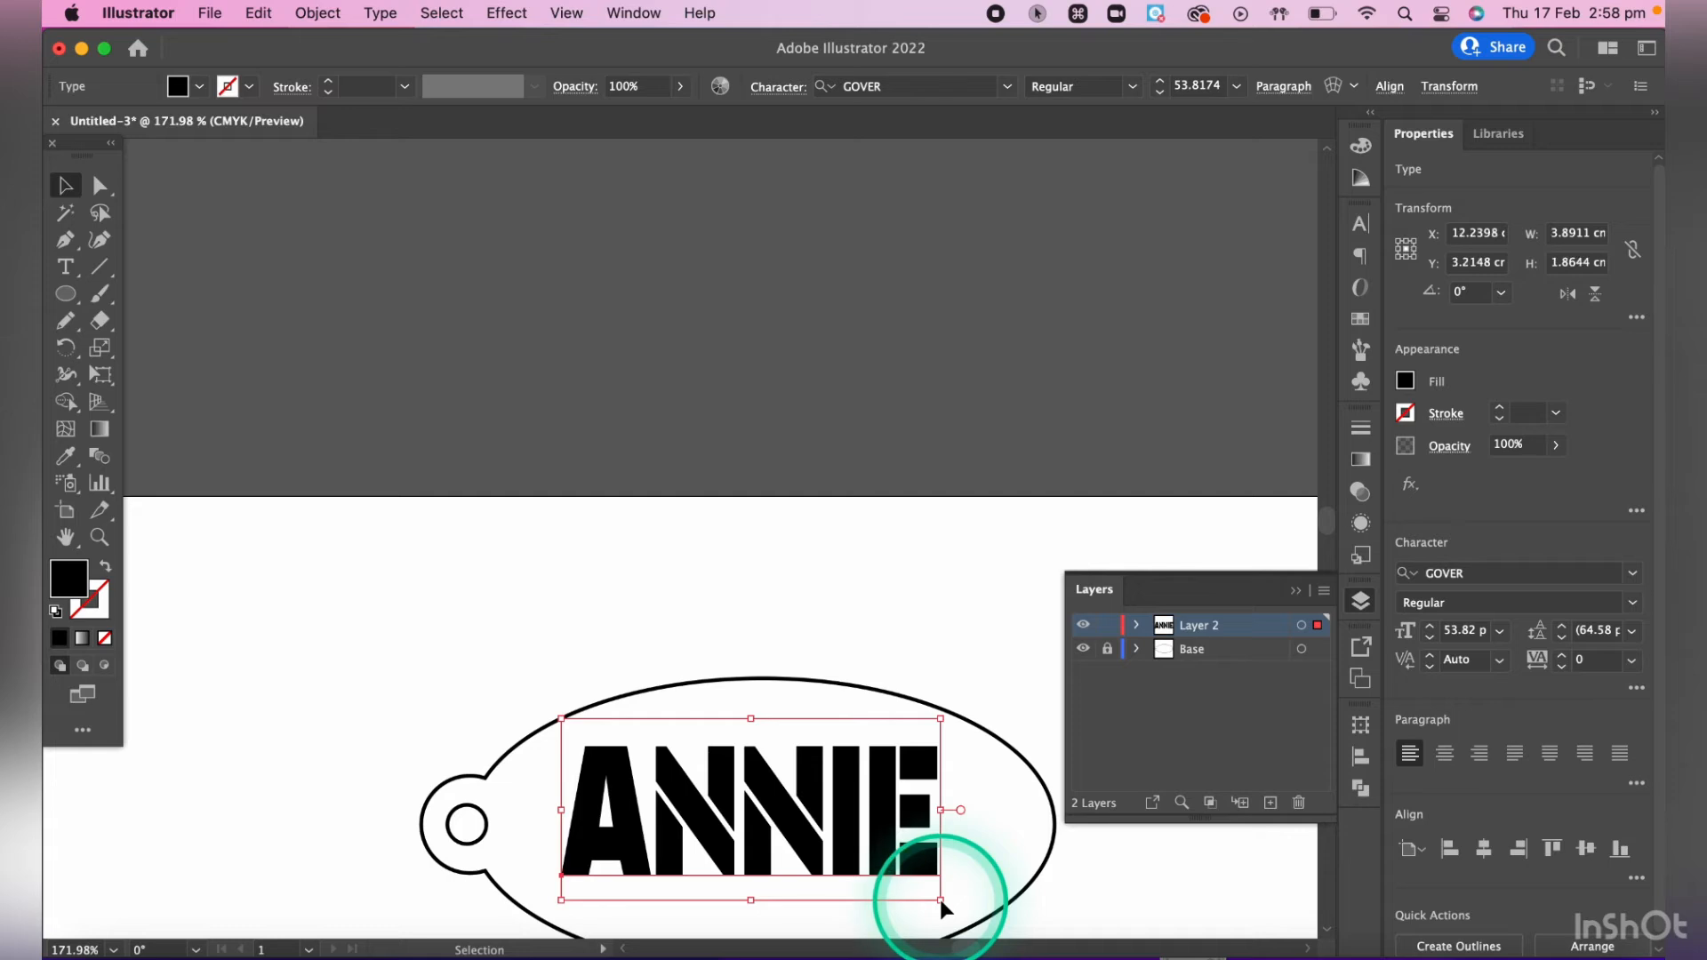
- Undo the last stretch and scale the name text proportionally to about 3.79 by 1.03 cm, placed at about X 11.81 cm, Y 2.99 cm
{"action": "key", "text": "super+z"}
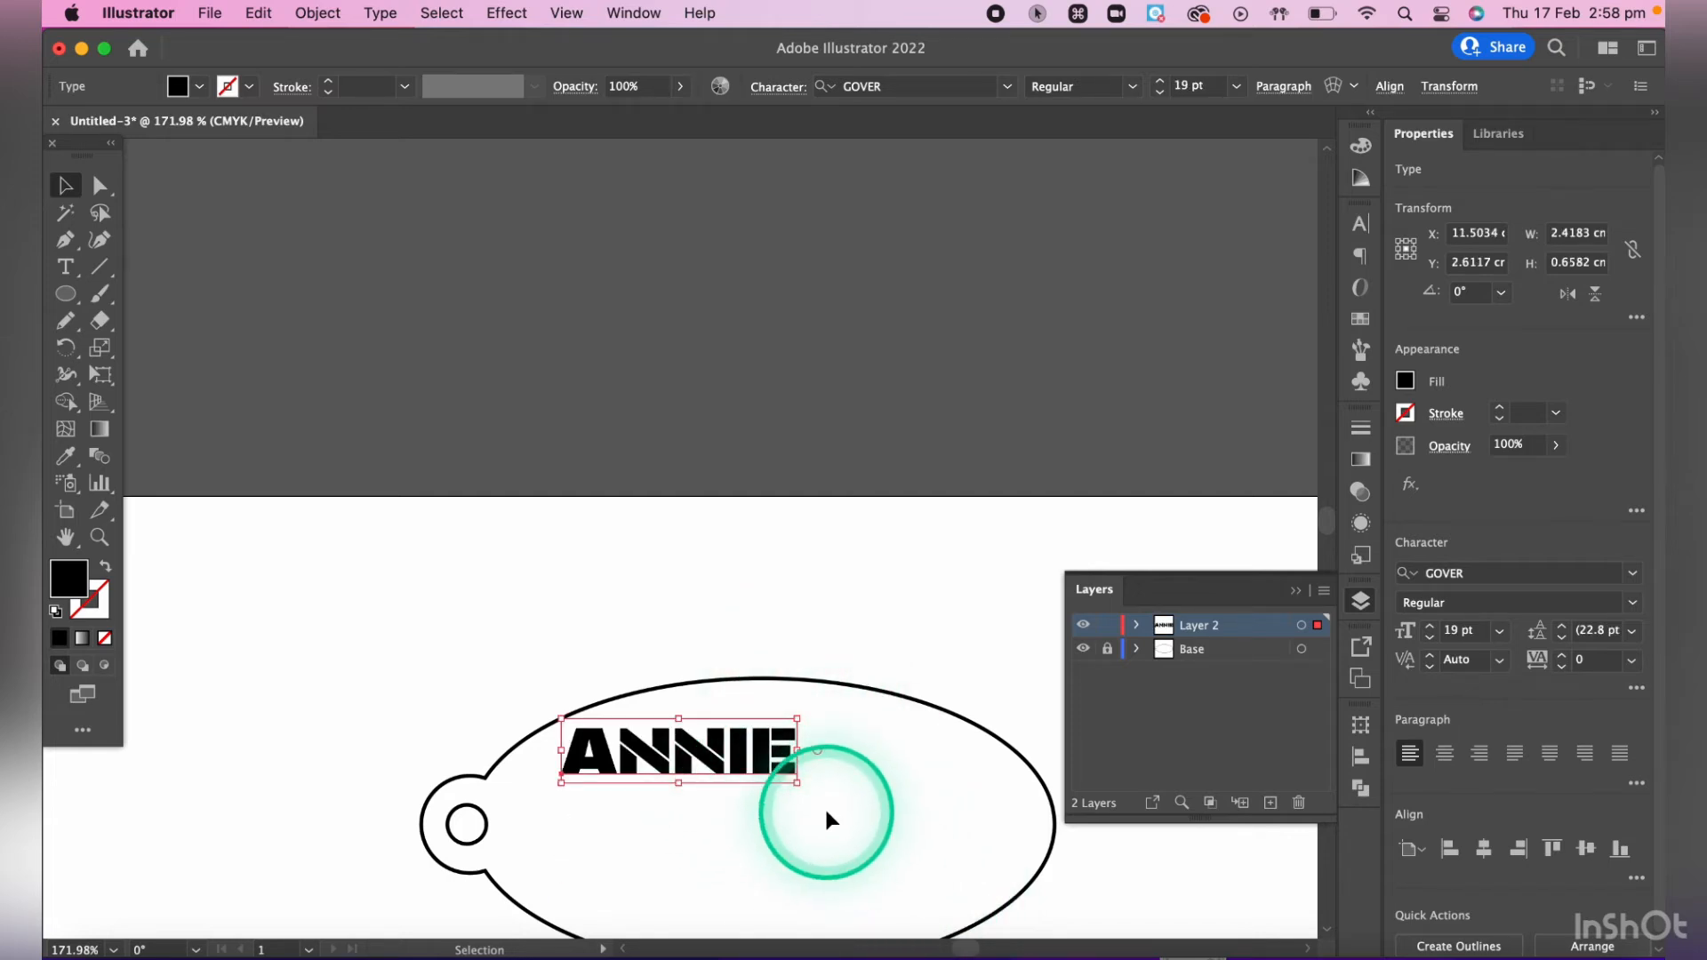
{"action": "scroll", "coordinate": [824, 805], "scroll_direction": "down", "scroll_amount": 5}
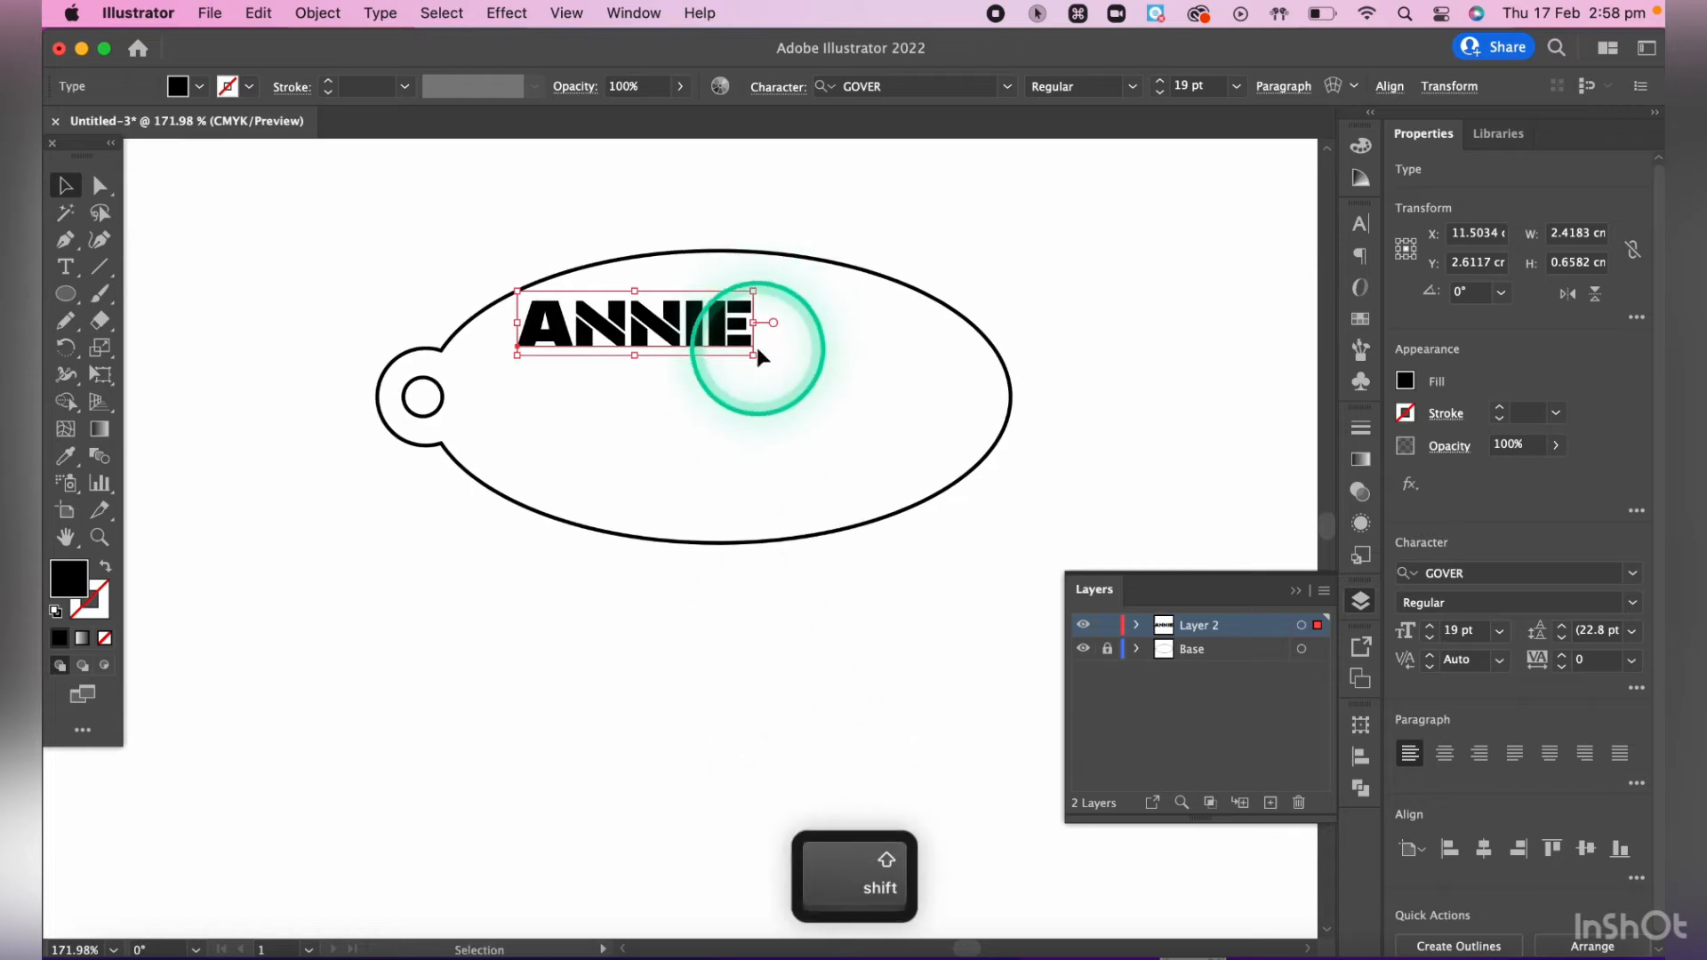
{"action": "left_click_drag", "start_coordinate": [753, 355], "coordinate": [887, 499]}
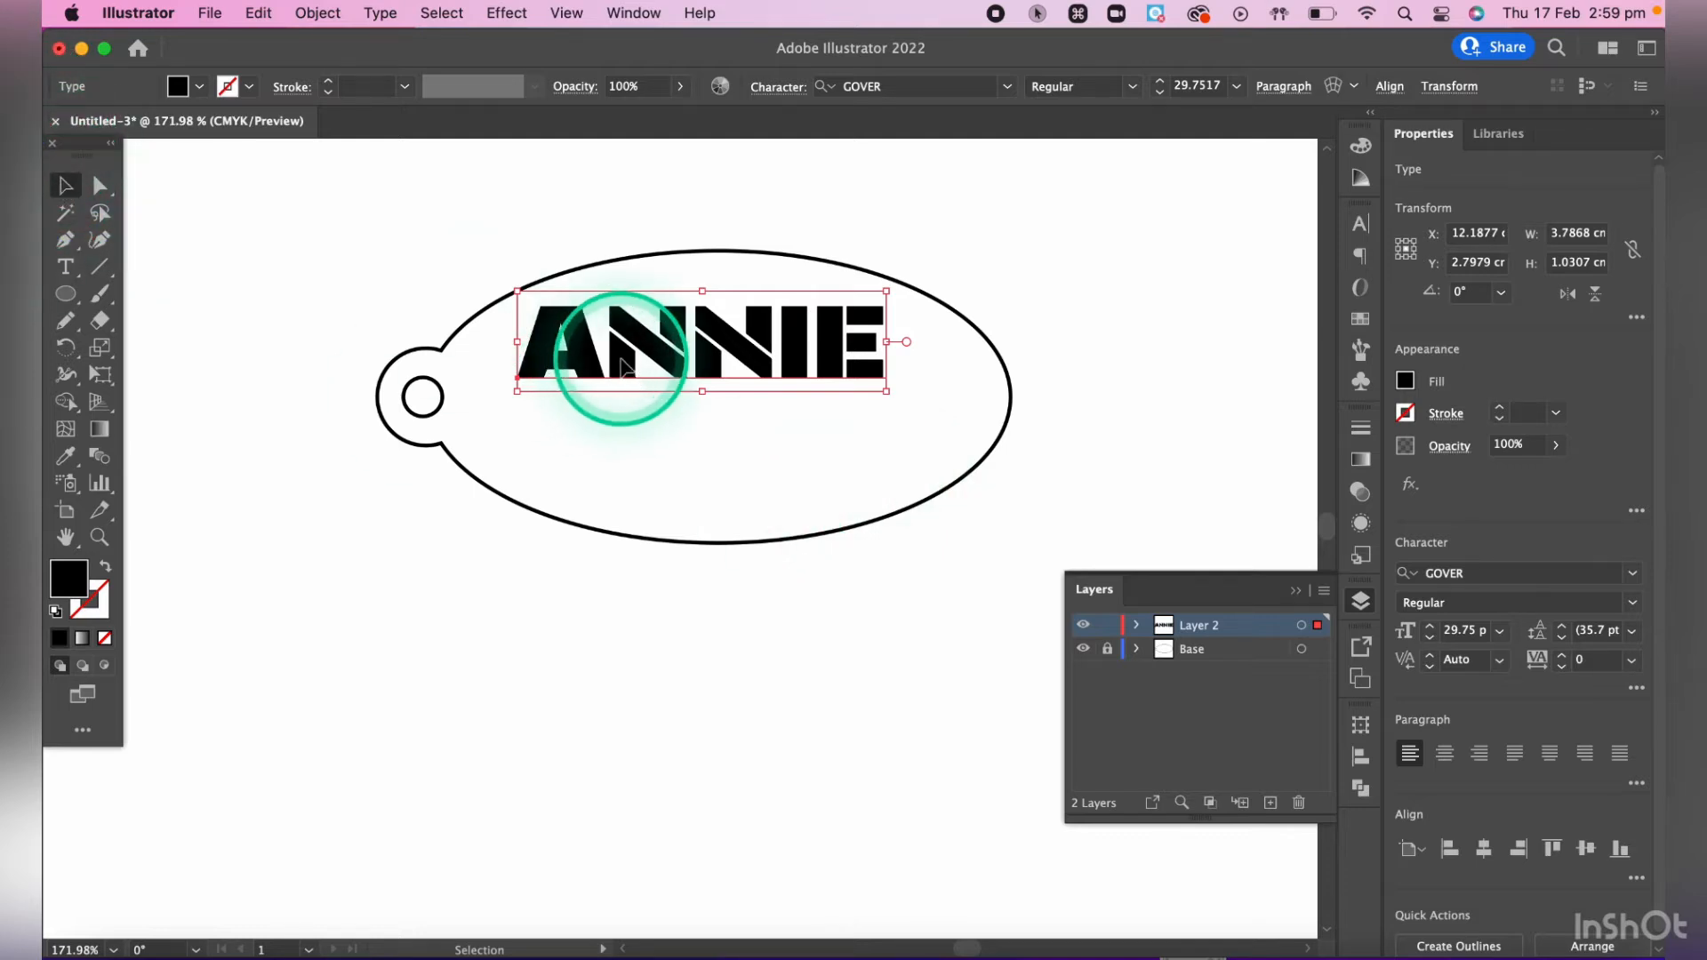
{"action": "left_click_drag", "start_coordinate": [623, 363], "coordinate": [589, 388]}
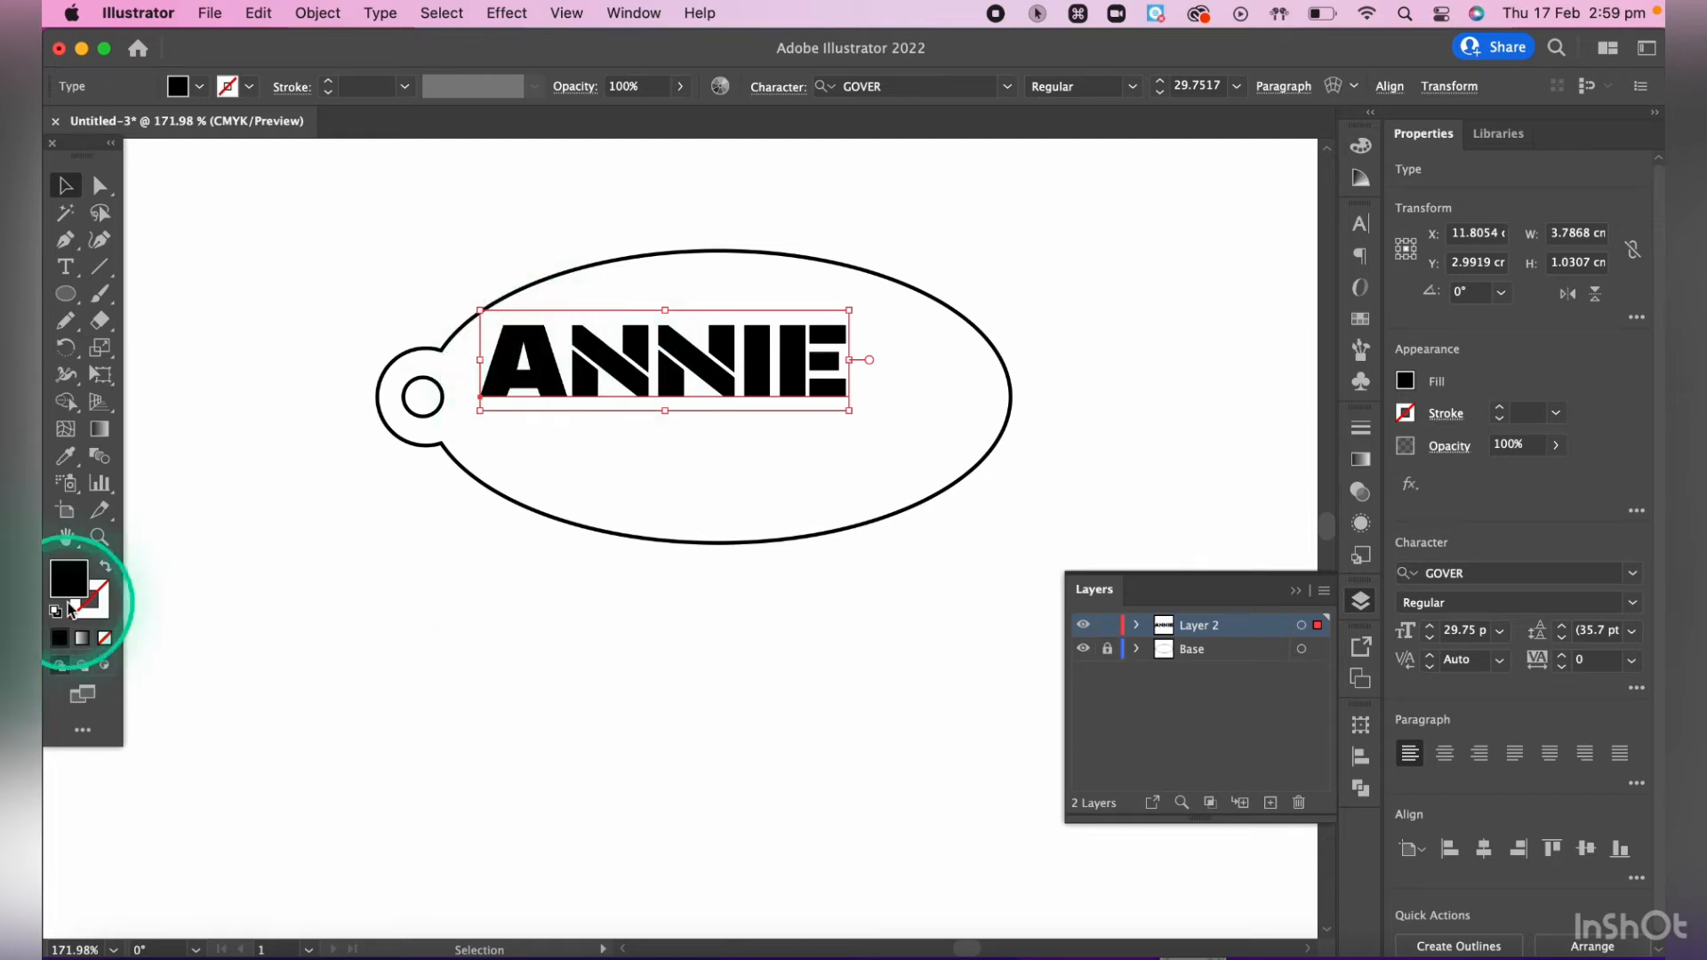
- Expand the name text into editable outline shapes with the Object and Fill options, and deselect it
{"action": "scroll", "coordinate": [718, 360], "scroll_direction": "up", "scroll_amount": 5}
{"action": "scroll", "coordinate": [718, 360], "scroll_direction": "down", "scroll_amount": 1}
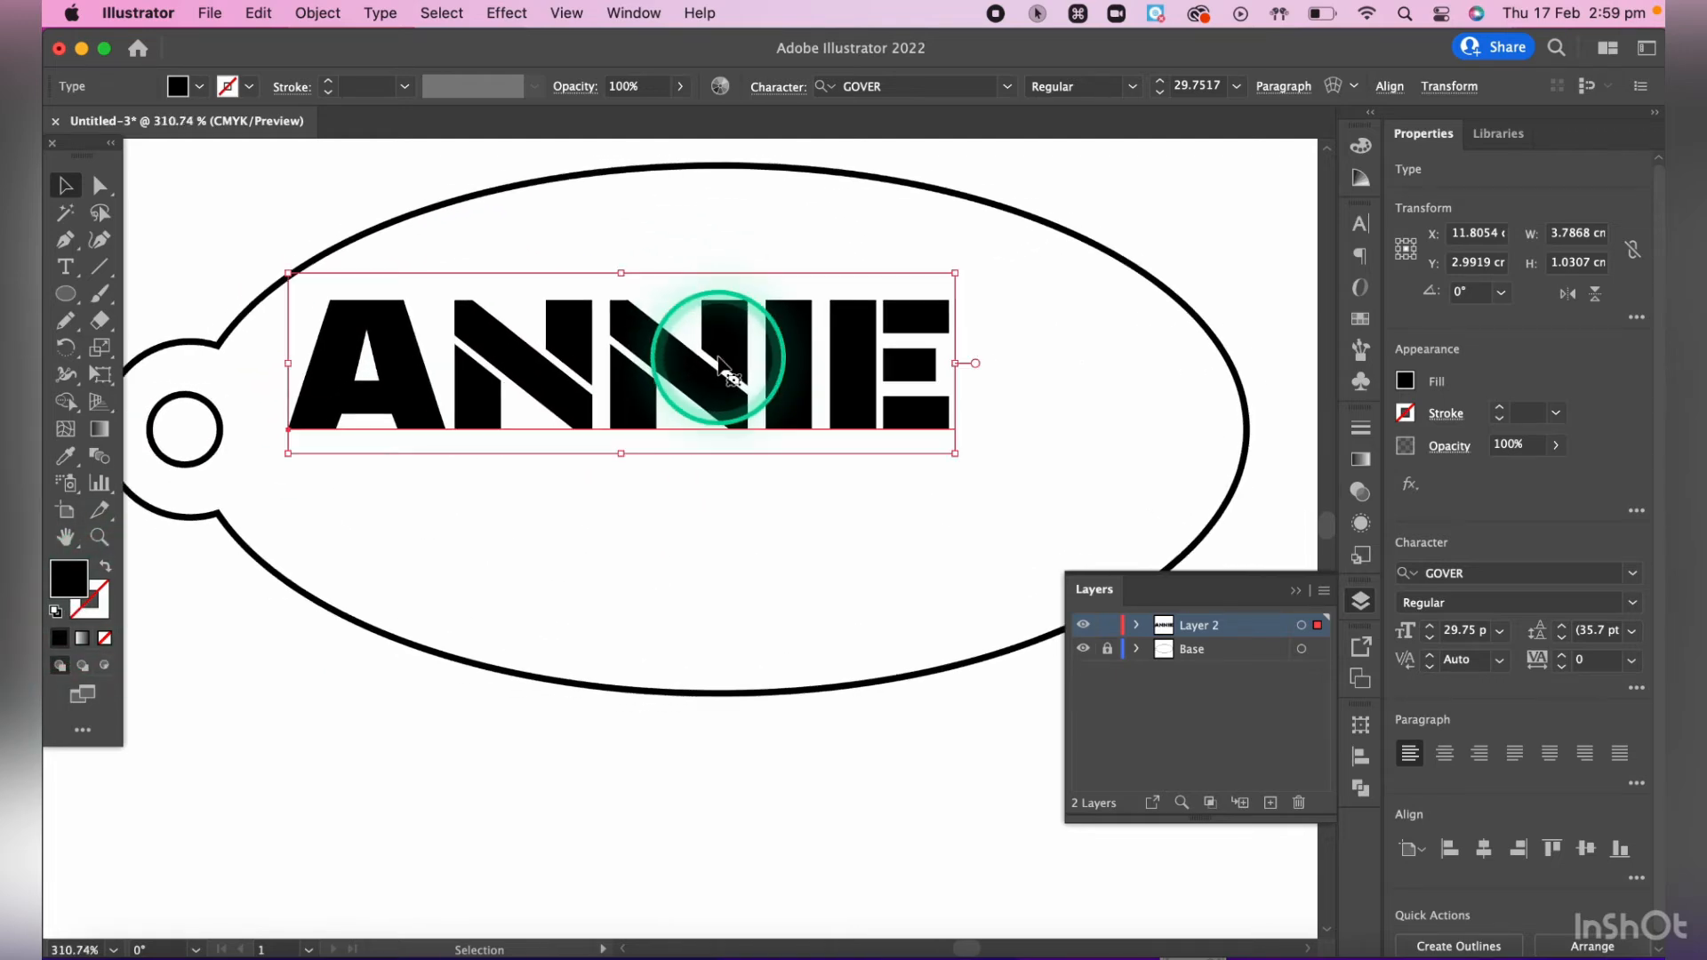
{"action": "scroll", "coordinate": [719, 362], "scroll_direction": "left", "scroll_amount": 2}
{"action": "scroll", "coordinate": [719, 361], "scroll_direction": "up", "scroll_amount": 1}
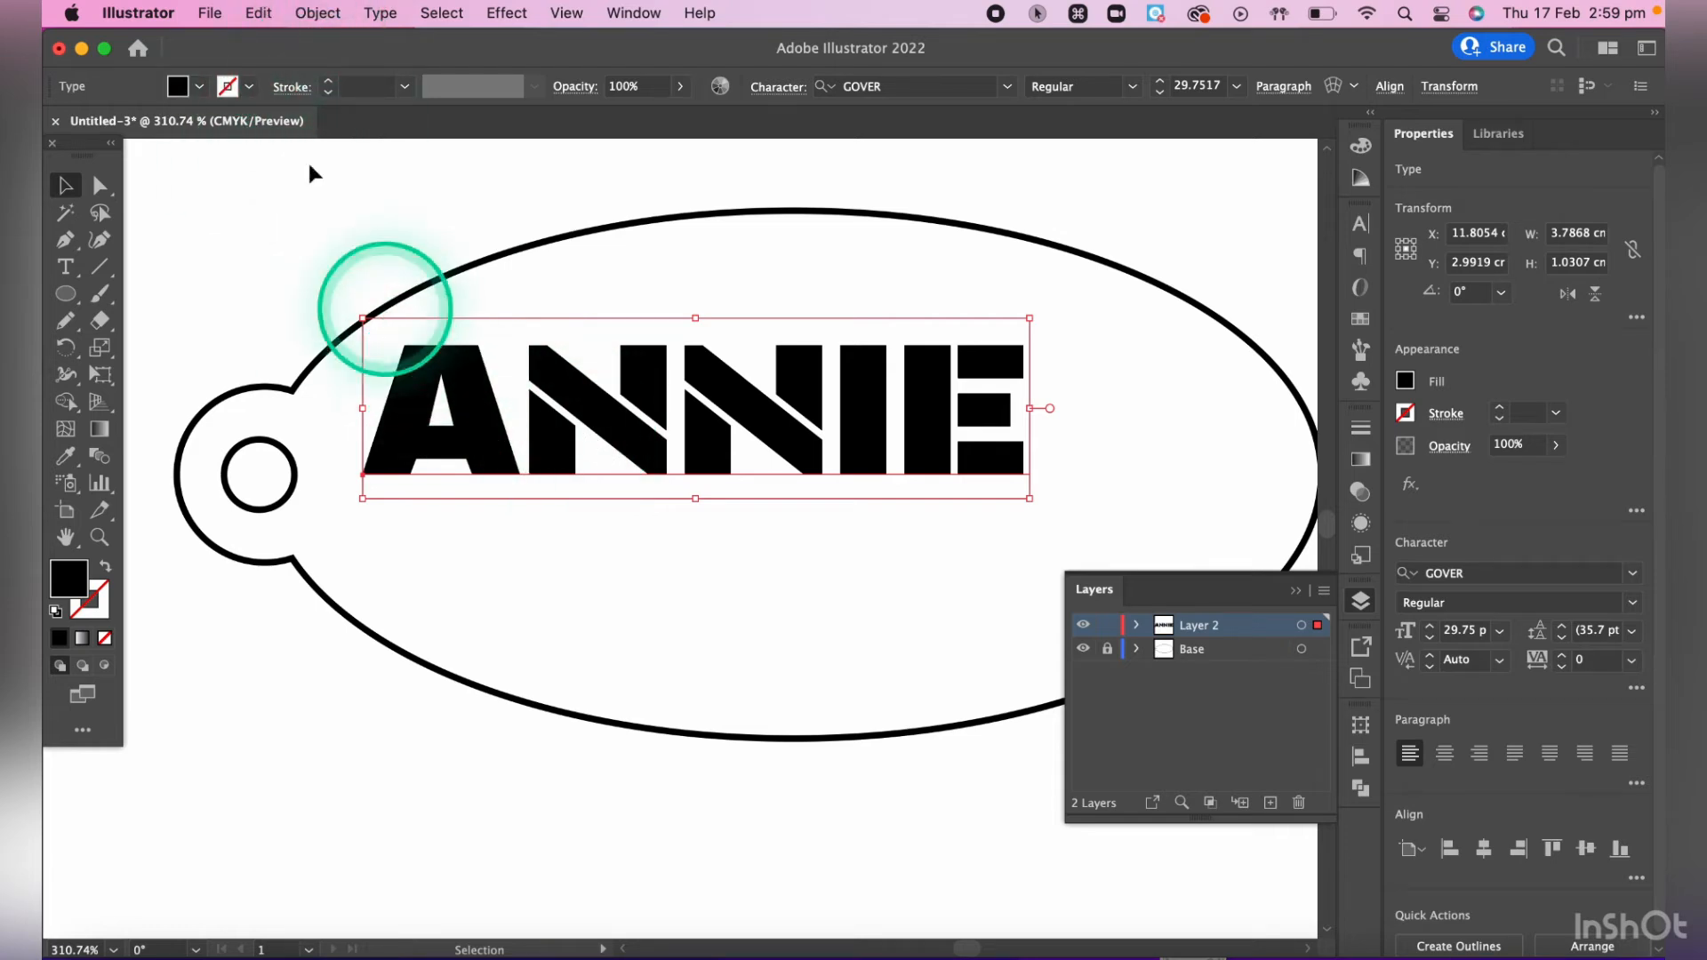
{"action": "left_click", "coordinate": [307, 14]}
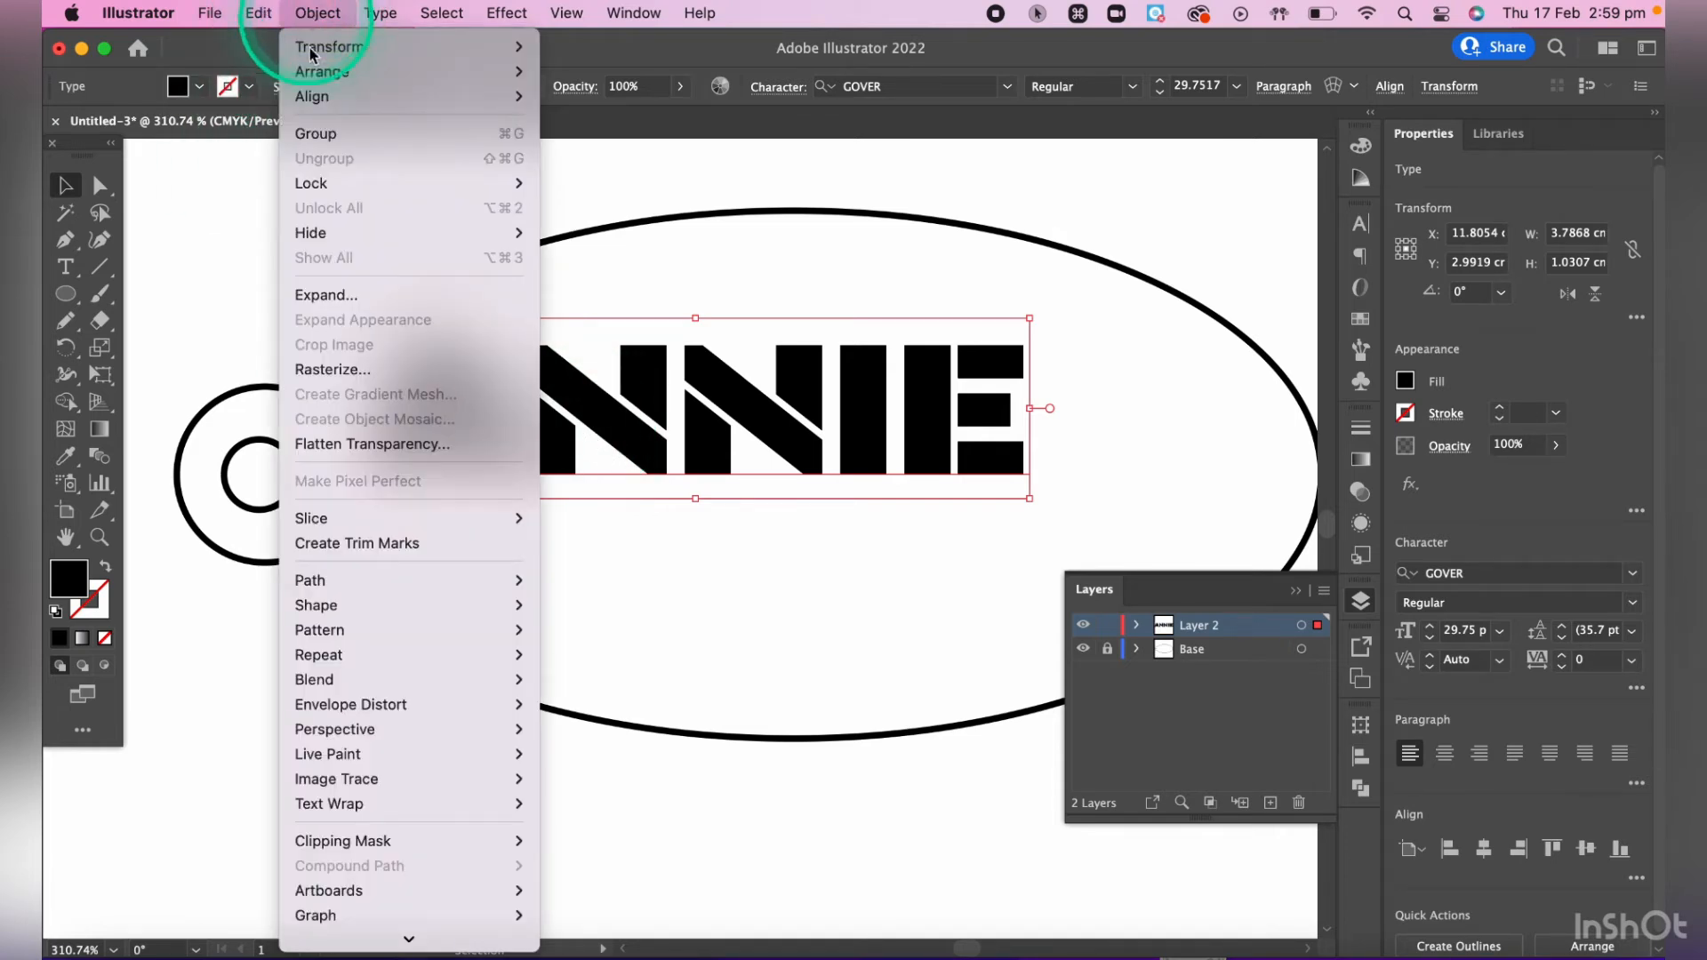
{"action": "left_click", "coordinate": [350, 293]}
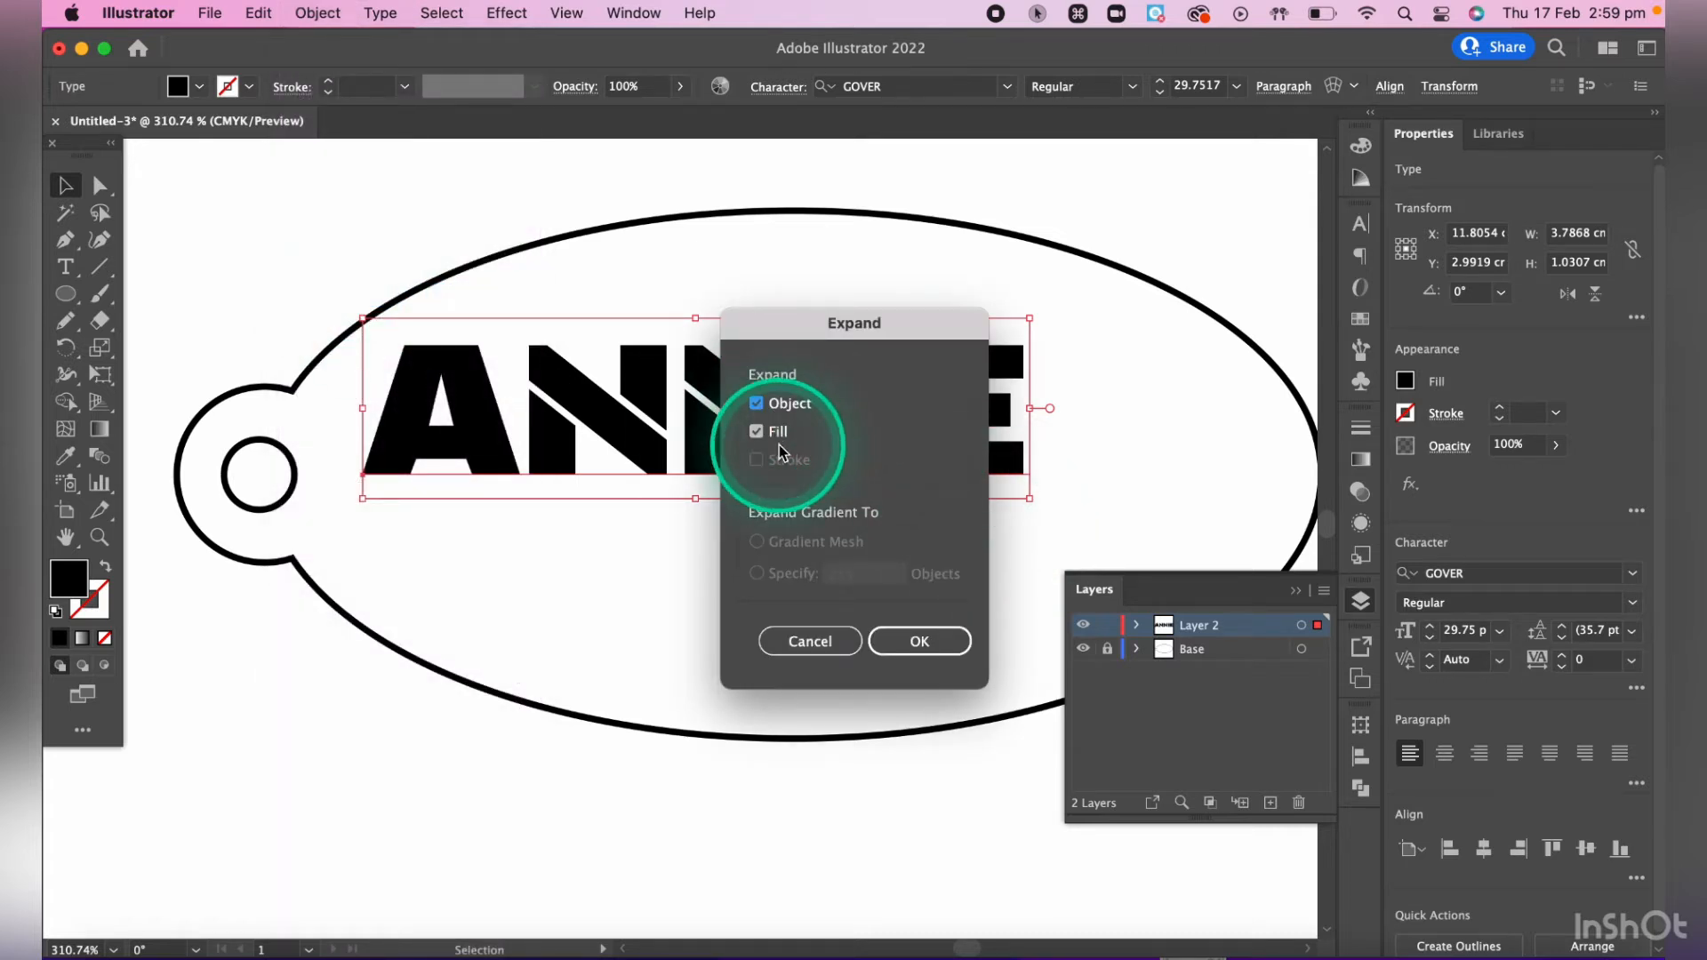
{"action": "left_click", "coordinate": [922, 643]}
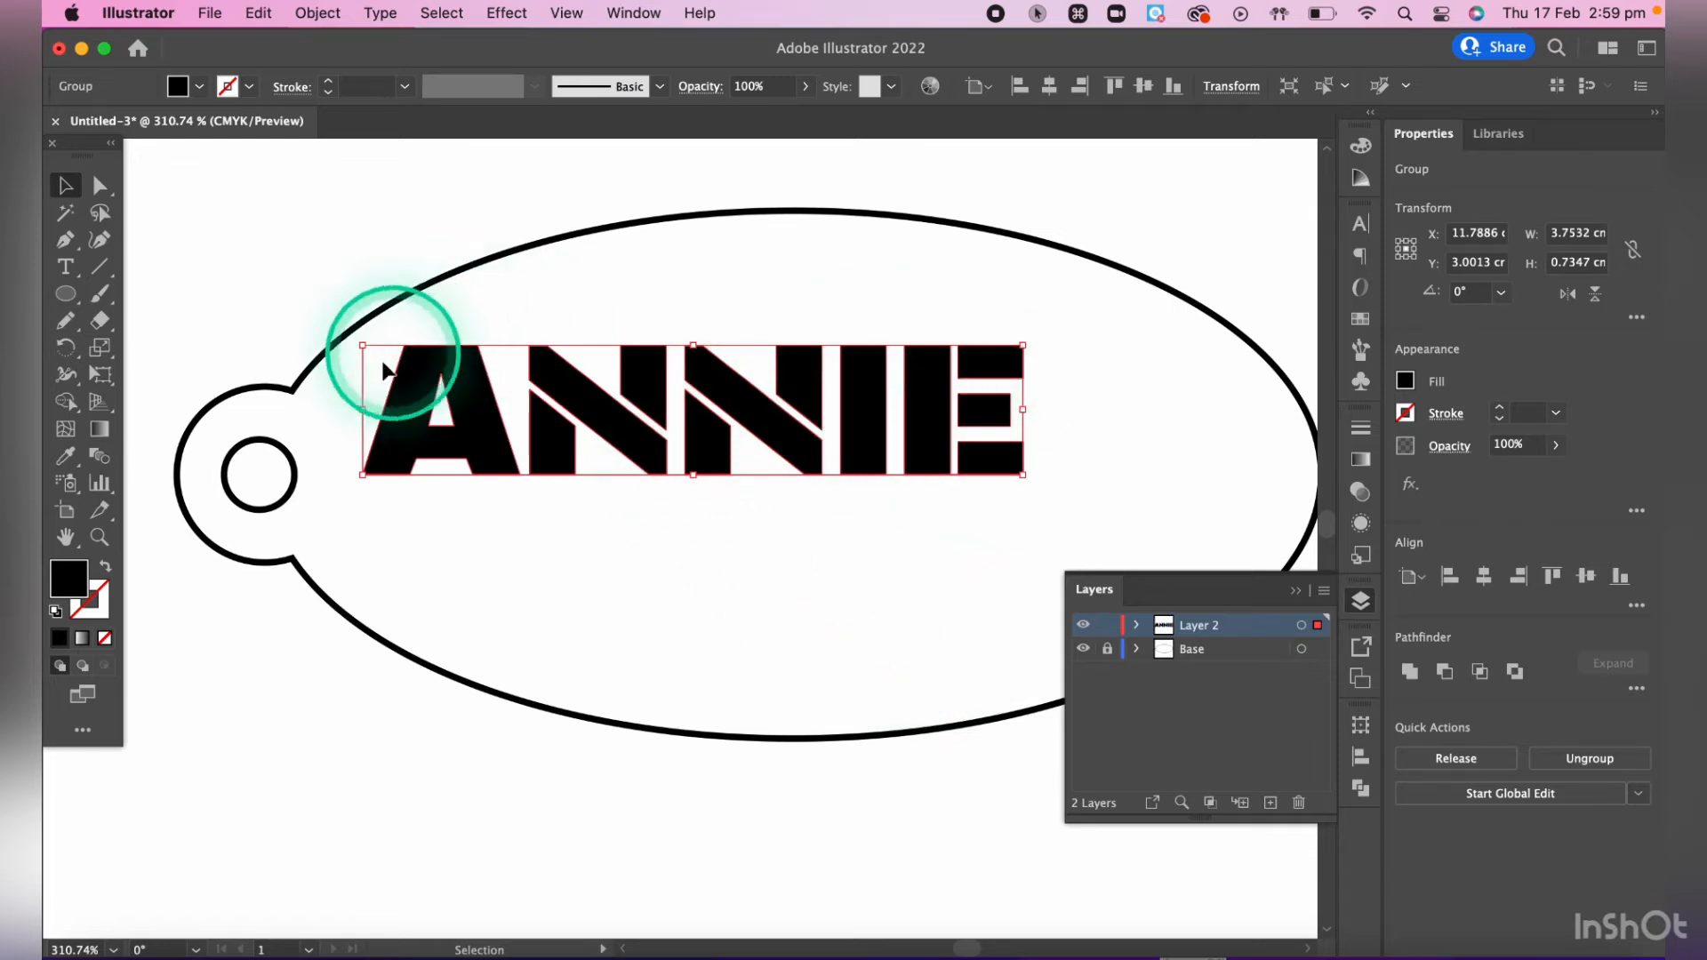
{"action": "left_click", "coordinate": [496, 304]}
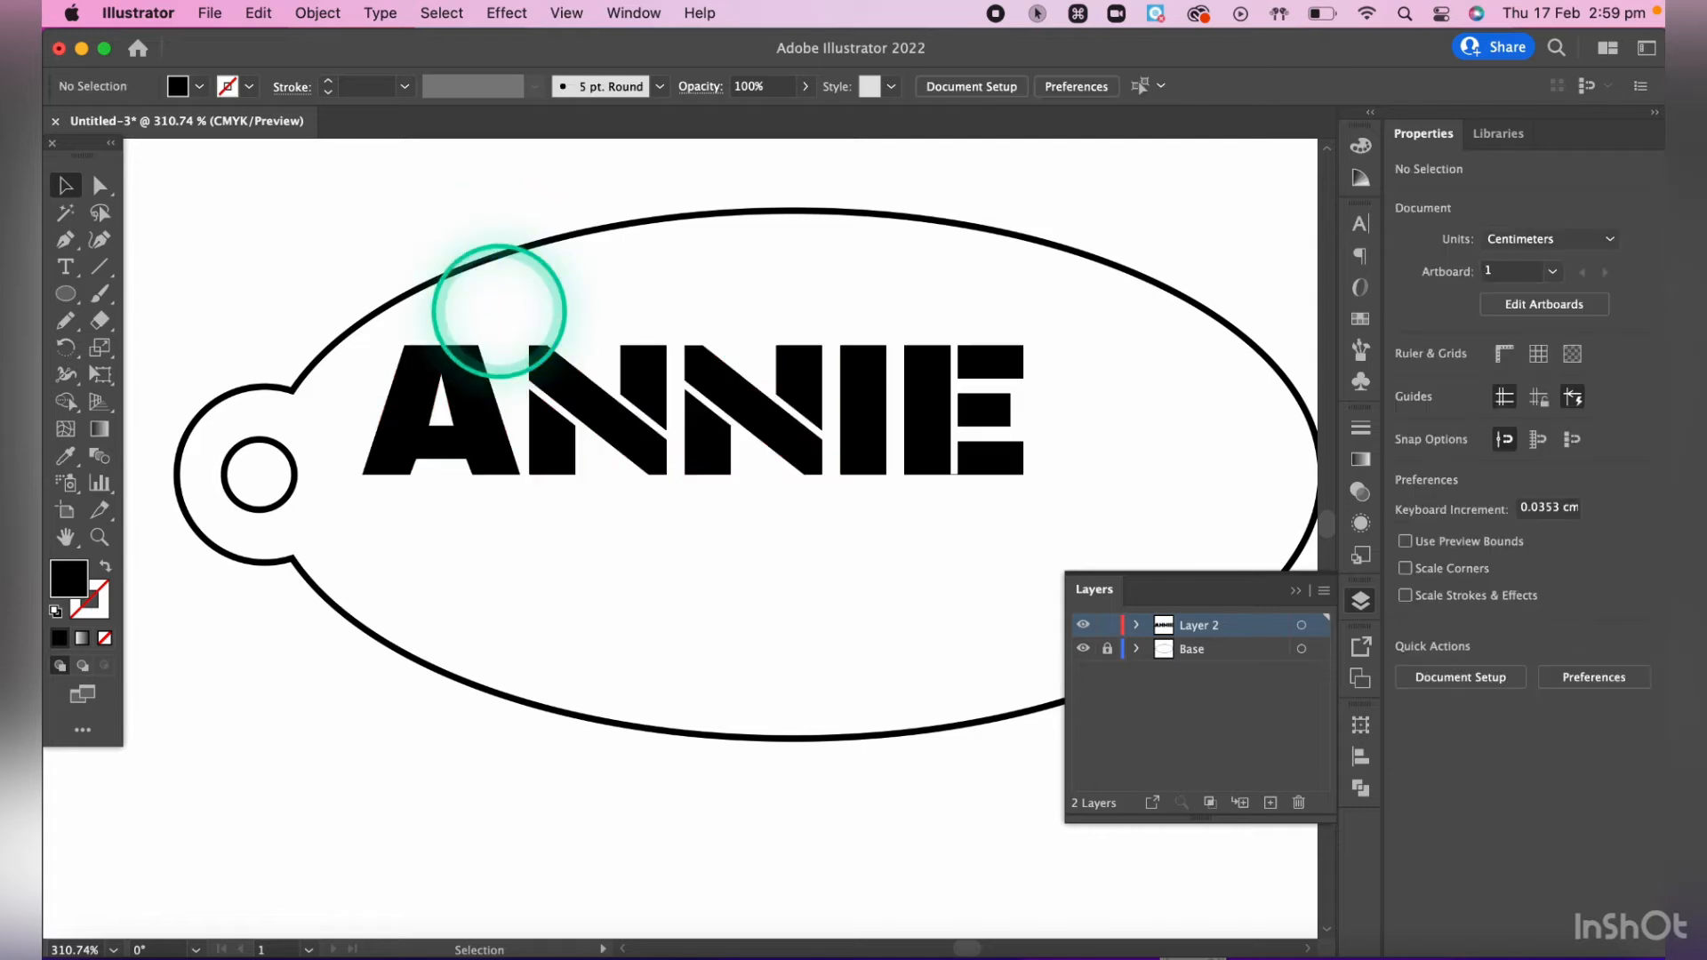
- Examine the triangular counter inside the letter A and its anchor points with the Direct Selection tool
{"action": "left_click", "coordinate": [100, 187]}
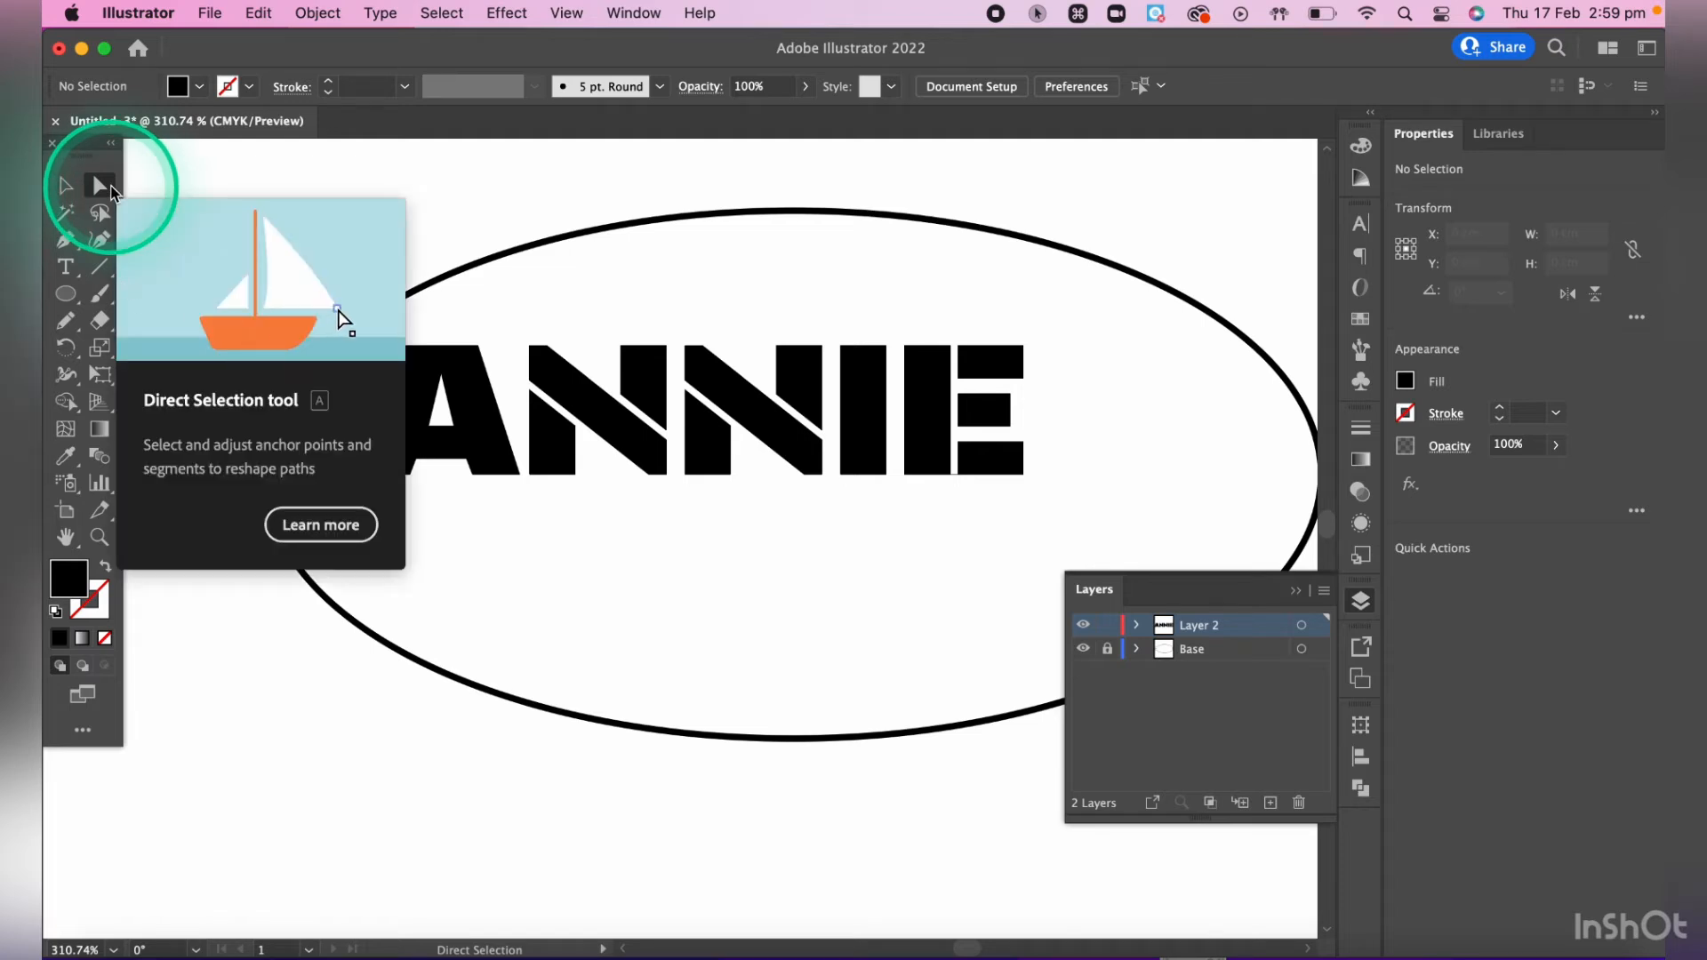
{"action": "left_click", "coordinate": [502, 334]}
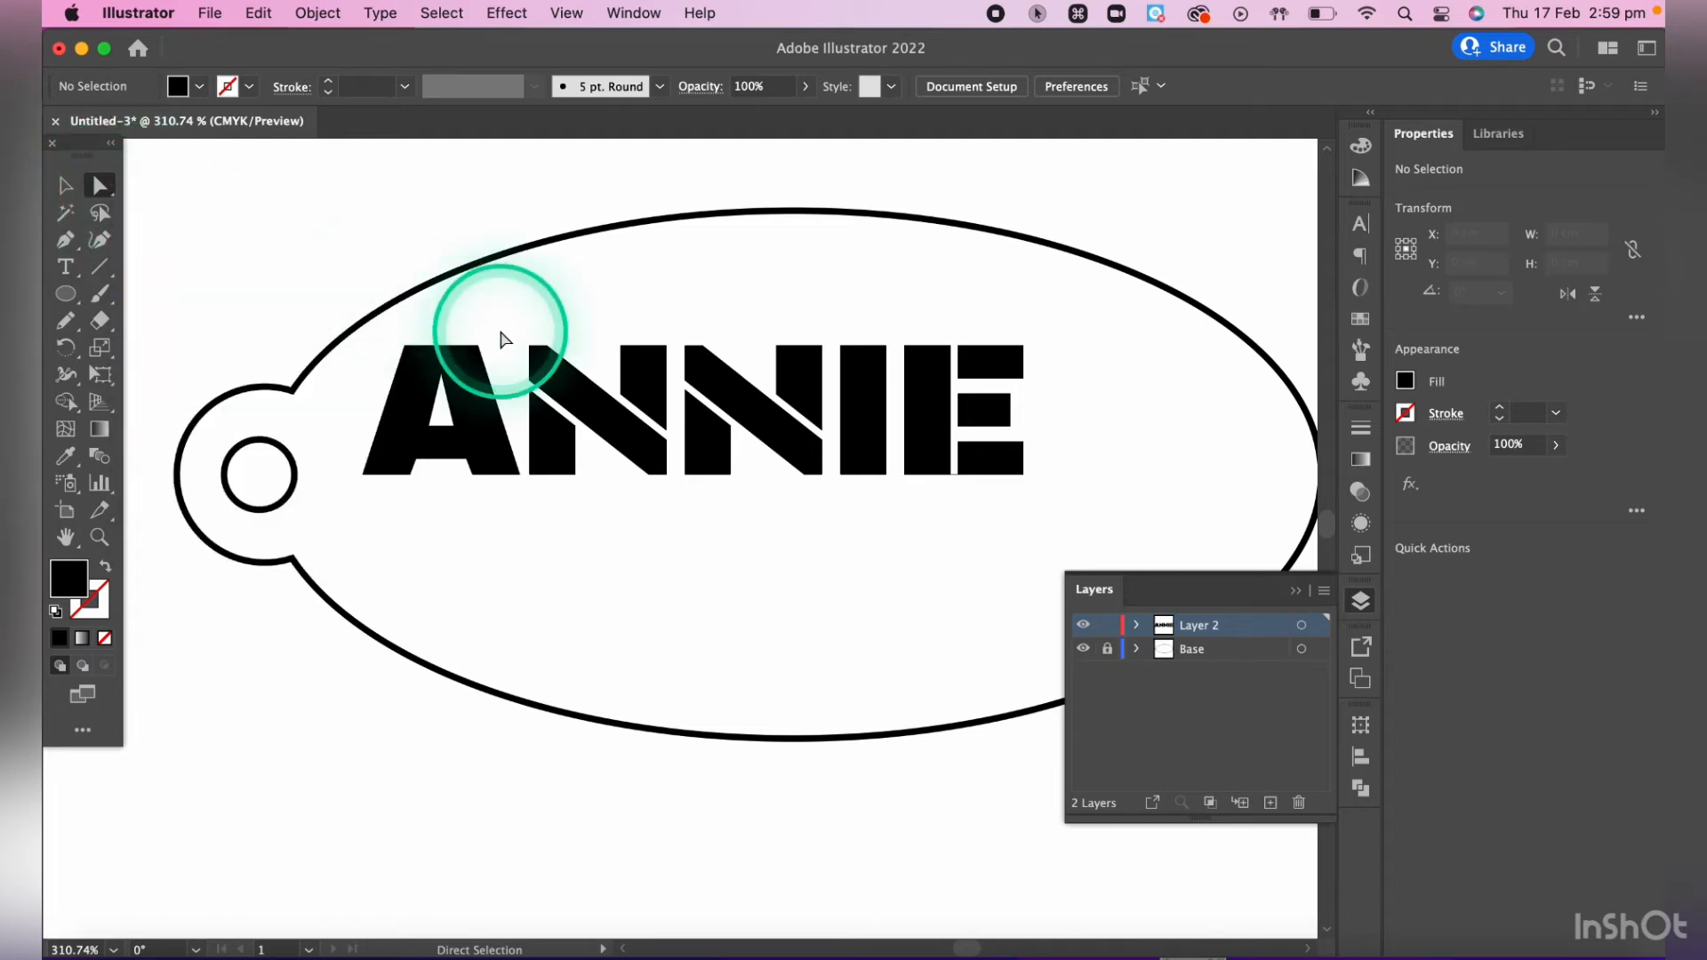
{"action": "key", "text": "a"}
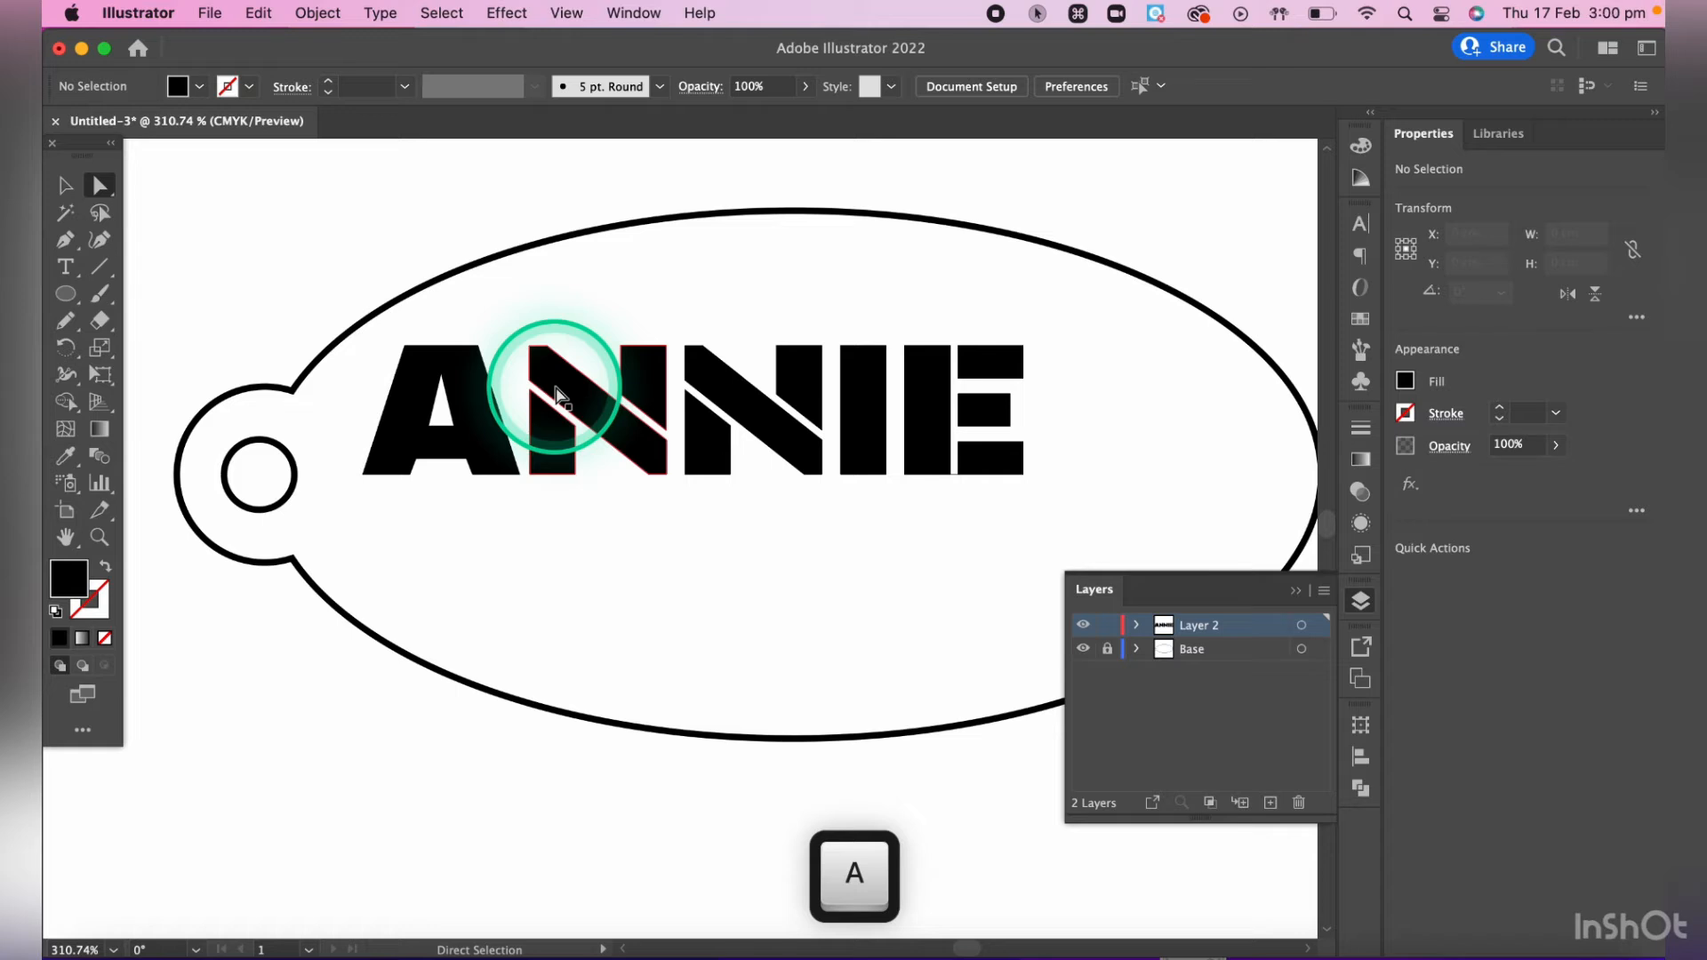
{"action": "key", "text": "super+equal"}
{"action": "key", "text": "super+equal"}
{"action": "key", "text": "super+equal"}
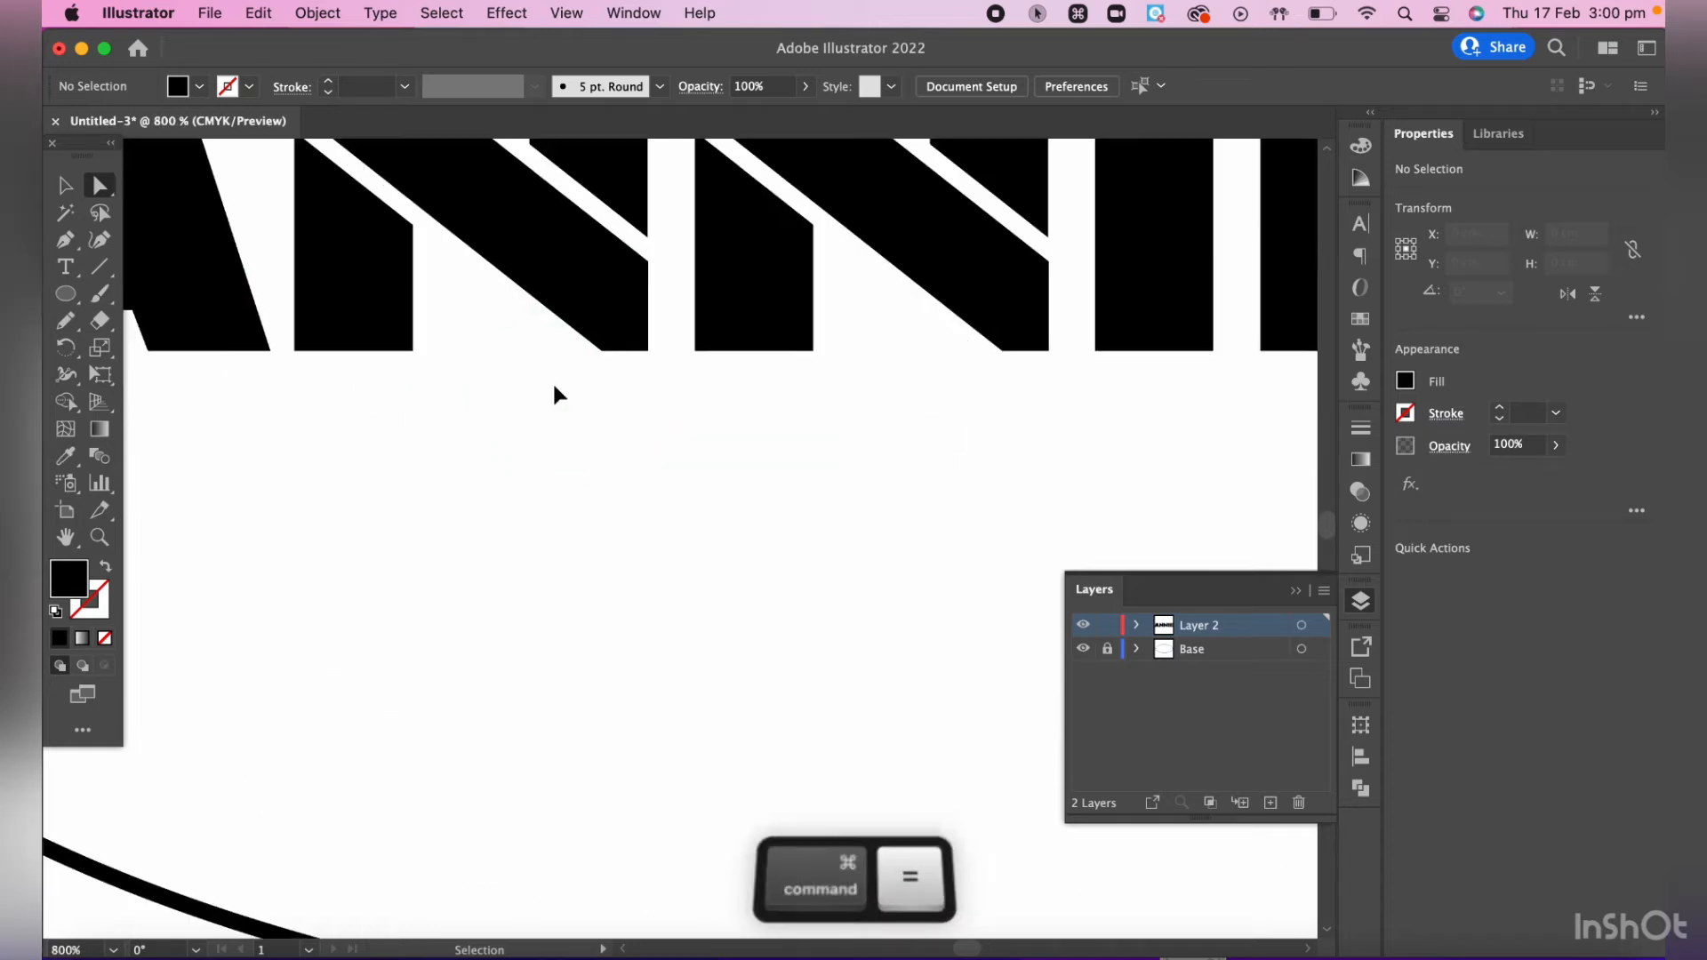
{"action": "scroll", "coordinate": [407, 369], "scroll_direction": "up", "scroll_amount": 5}
{"action": "scroll", "coordinate": [407, 368], "scroll_direction": "left", "scroll_amount": 4}
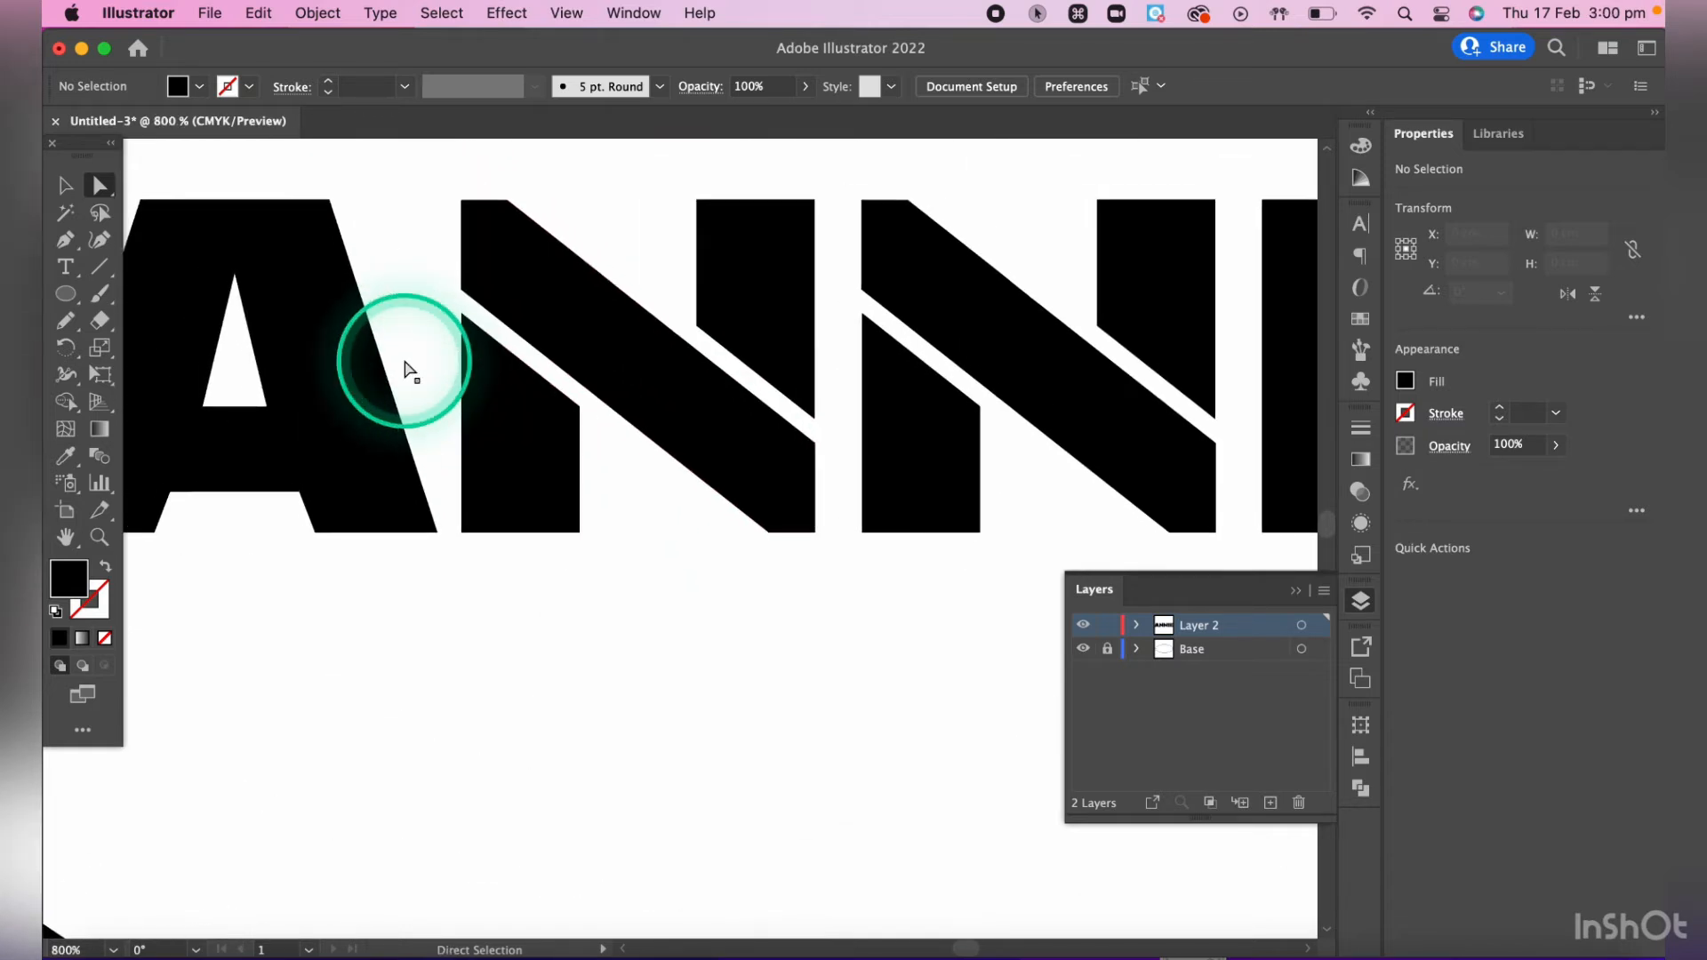
{"action": "scroll", "coordinate": [408, 369], "scroll_direction": "left", "scroll_amount": 2}
{"action": "key", "text": "space"}
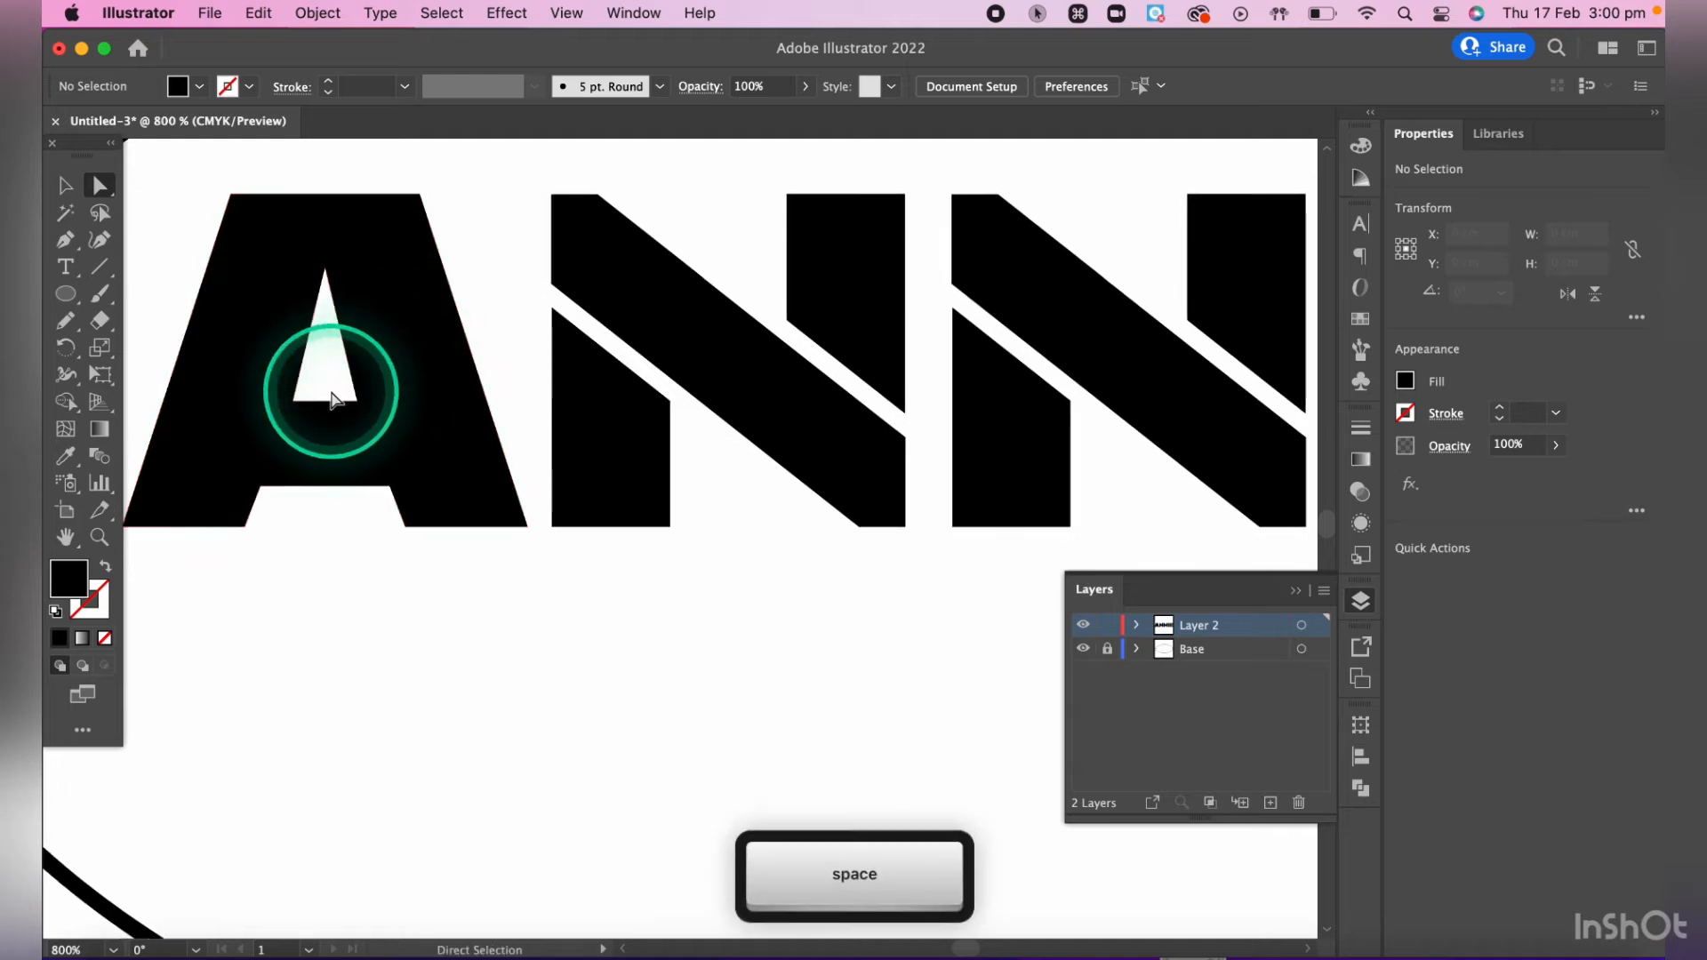
{"action": "left_click_drag", "start_coordinate": [320, 591], "coordinate": [499, 712]}
{"action": "left_click_drag", "start_coordinate": [255, 551], "coordinate": [521, 377]}
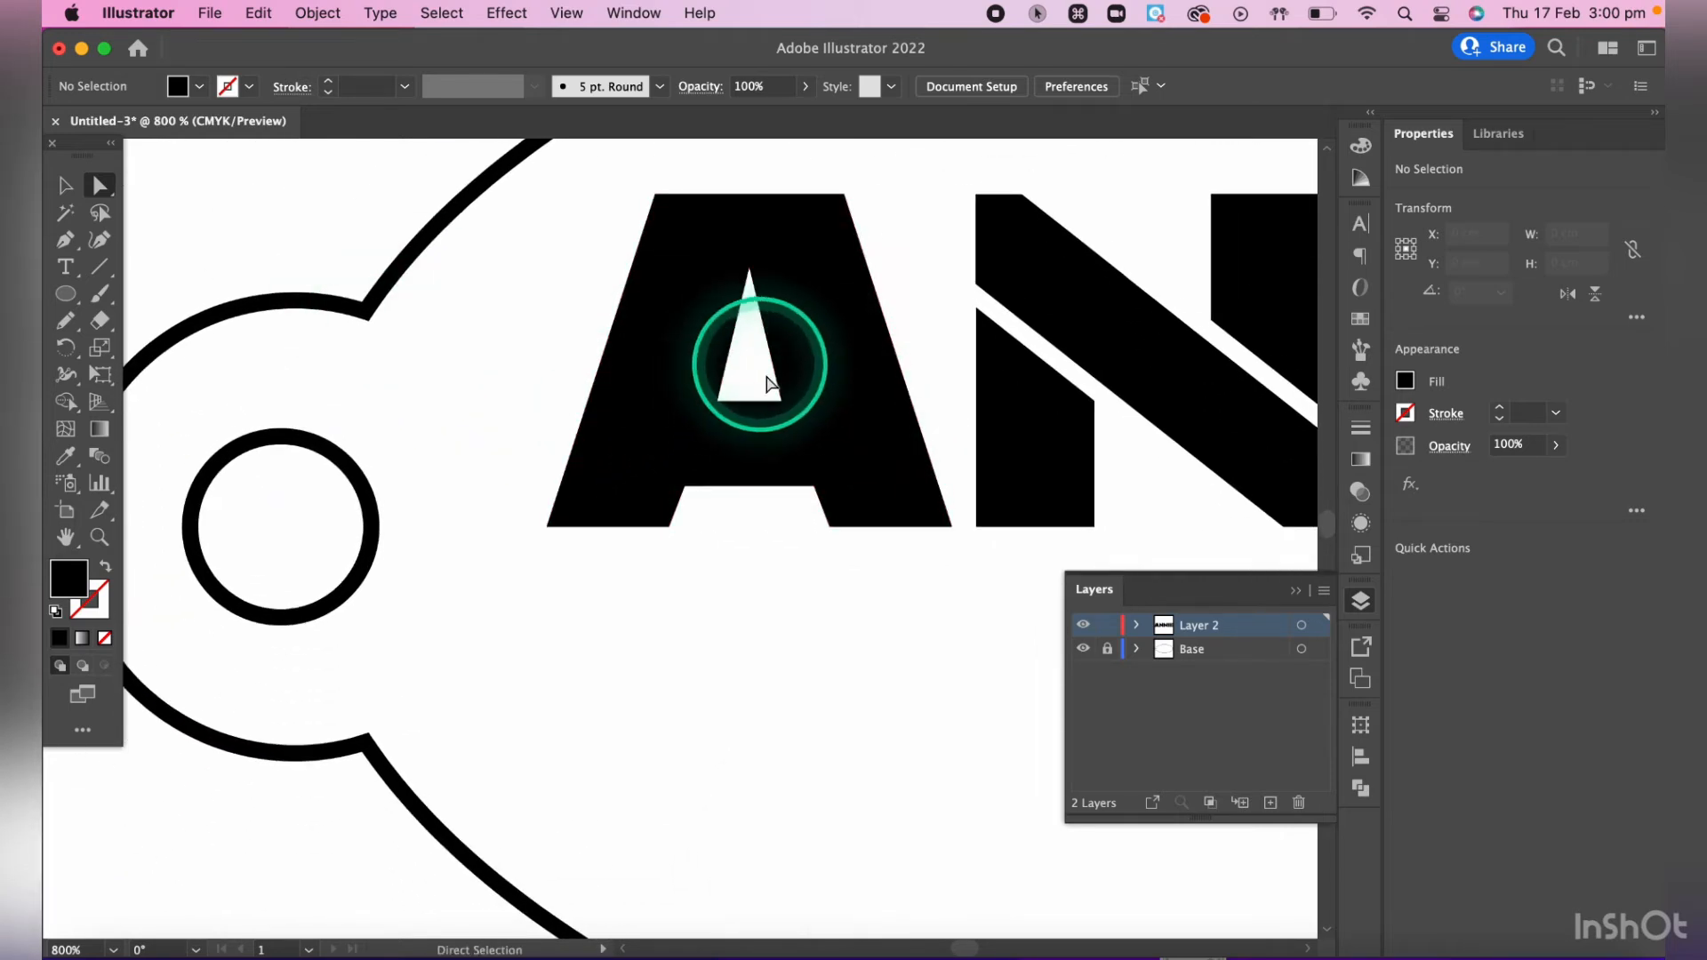
{"action": "left_click", "coordinate": [766, 330]}
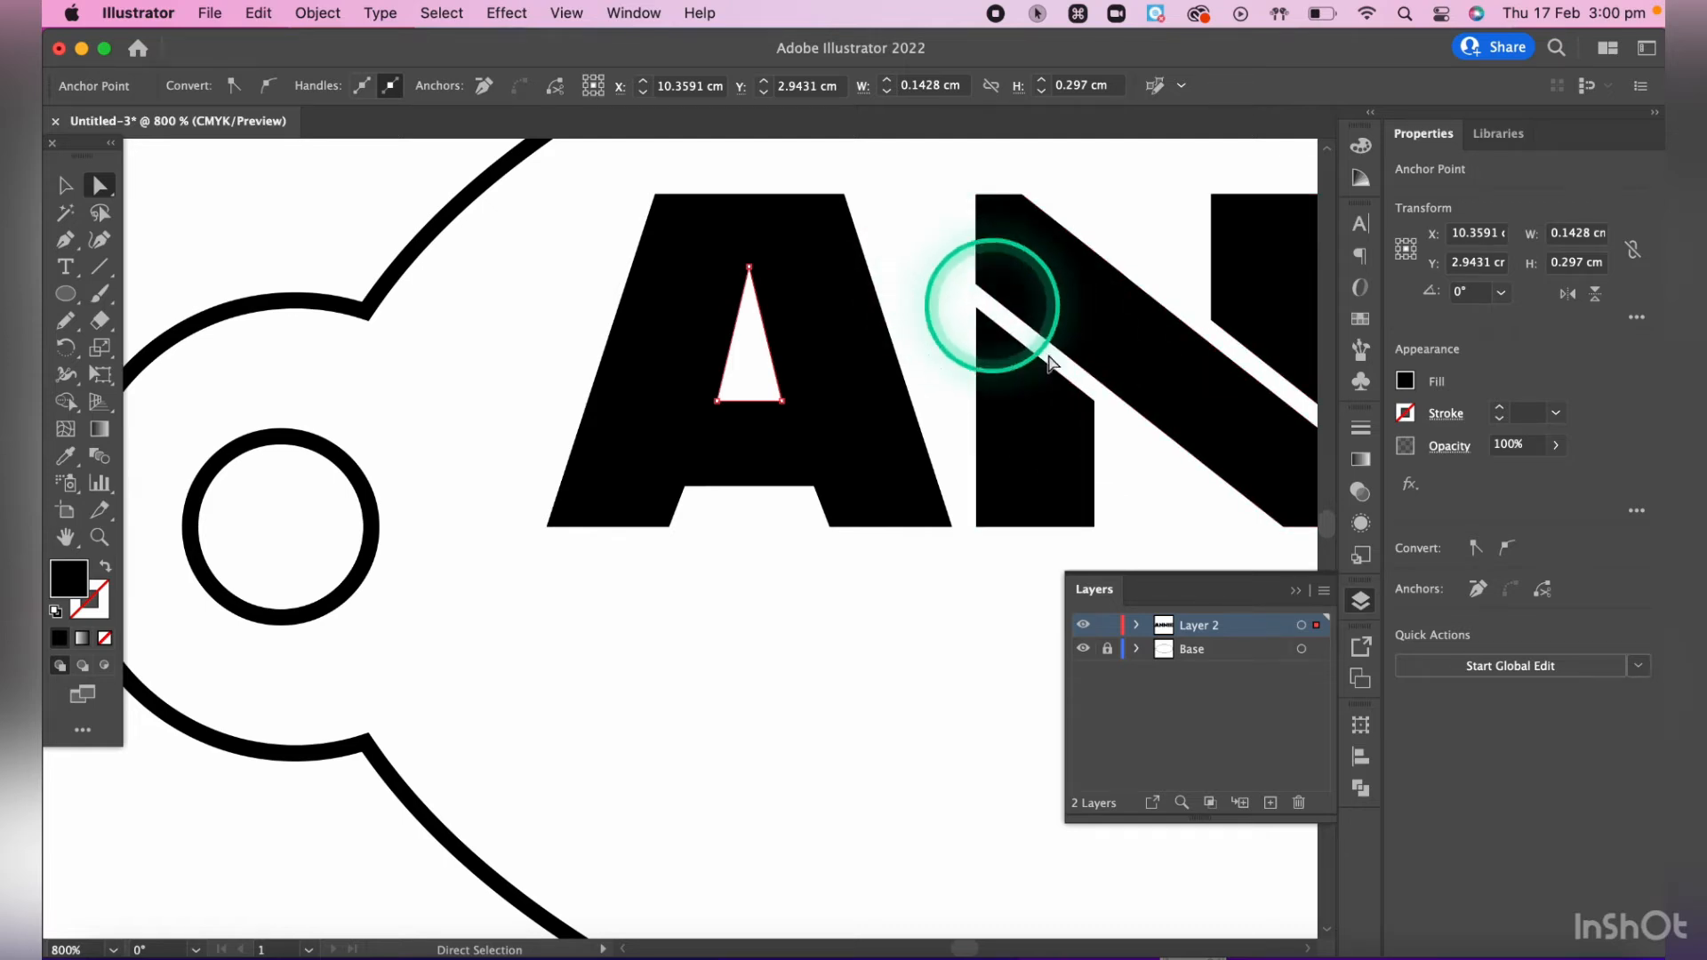
{"action": "left_click", "coordinate": [1022, 330]}
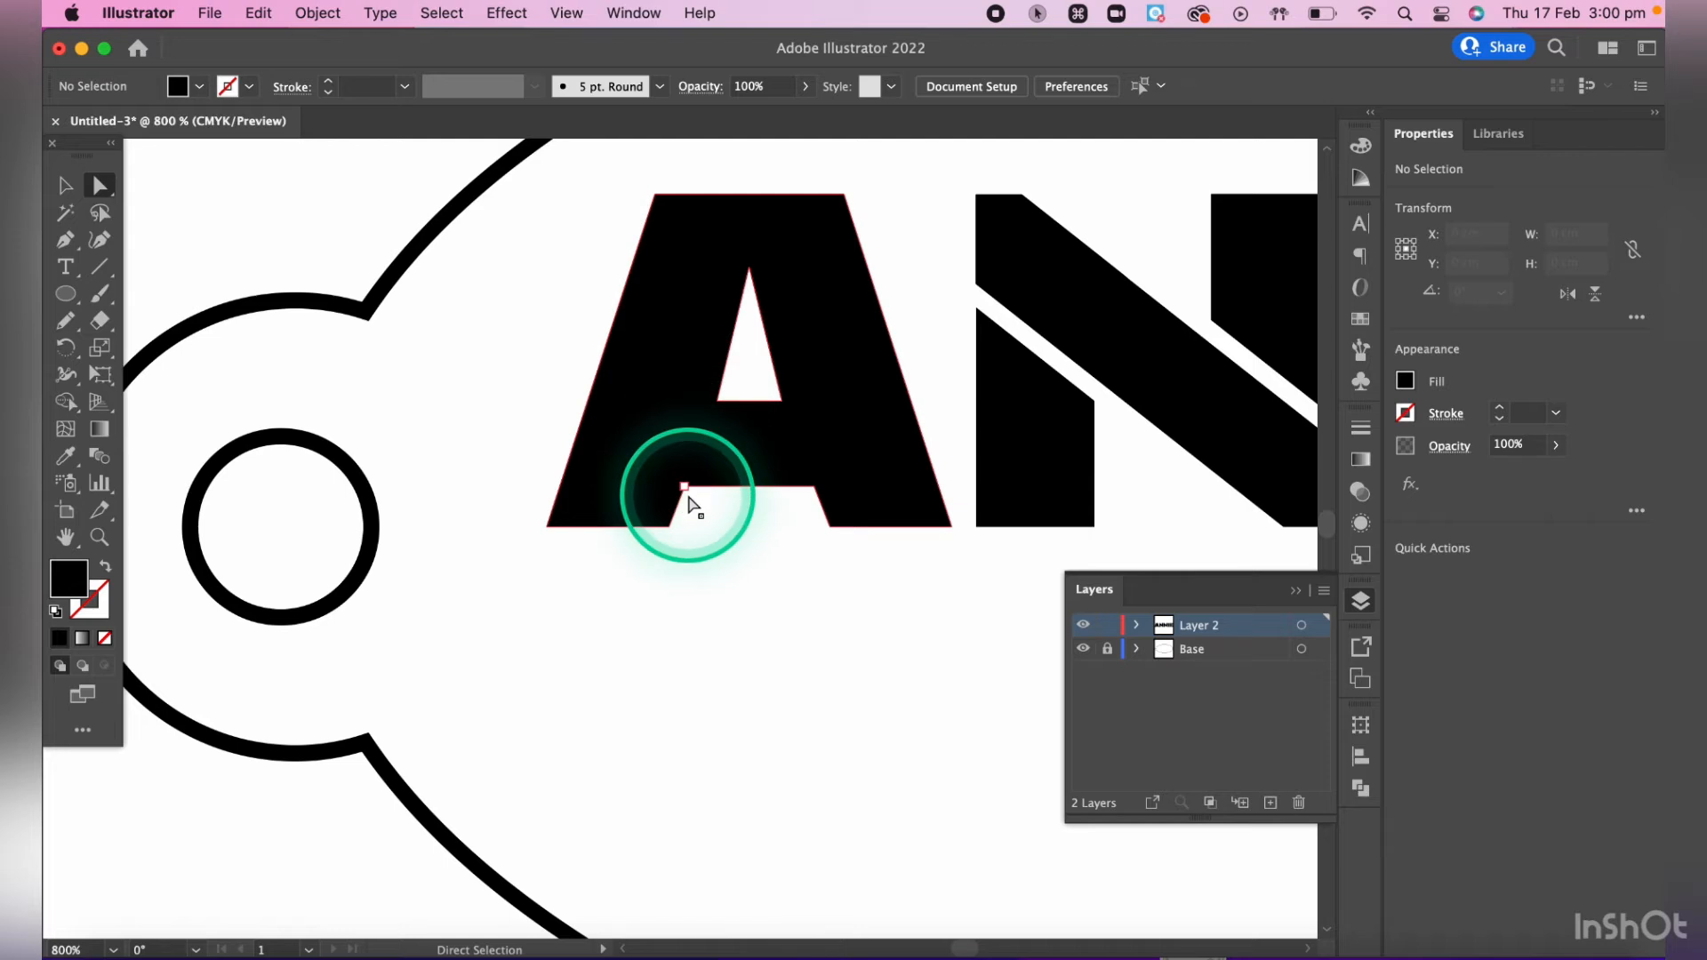
- Draw a closed, narrow slanted strip with the Pen tool from just below the A's left leg up into its triangular counter
{"action": "scroll", "coordinate": [689, 498], "scroll_direction": "up", "scroll_amount": 3}
{"action": "scroll", "coordinate": [735, 419], "scroll_direction": "up", "scroll_amount": 4}
{"action": "scroll", "coordinate": [736, 419], "scroll_direction": "right", "scroll_amount": 2}
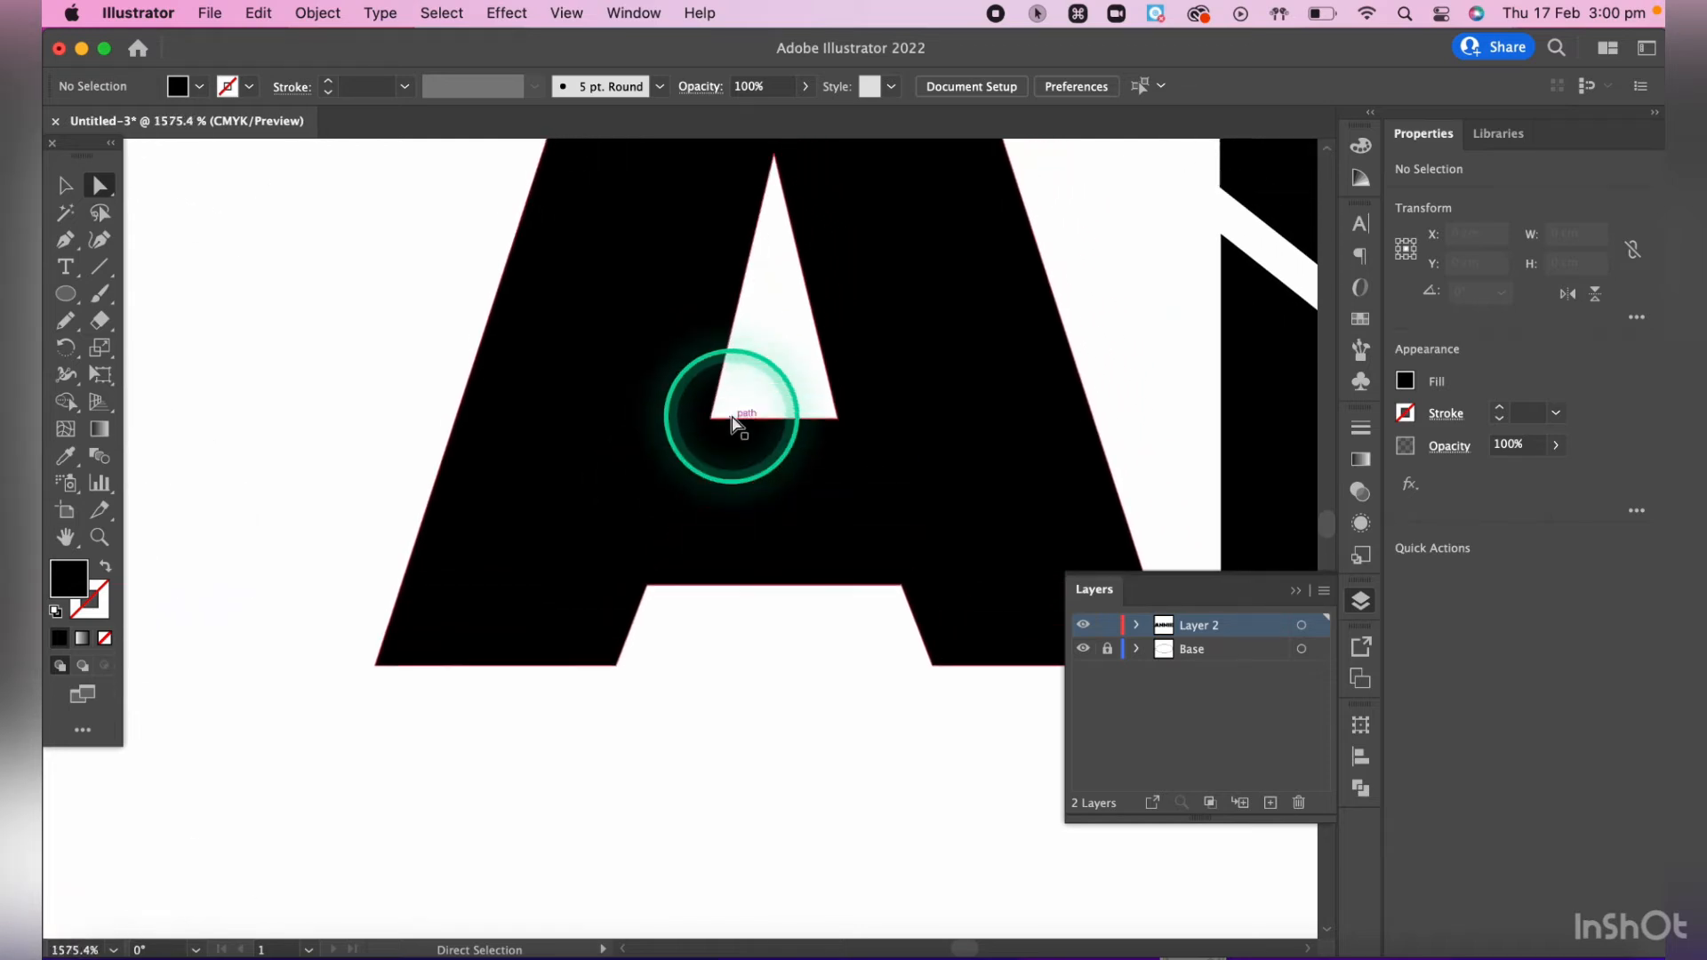
{"action": "left_click", "coordinate": [66, 245]}
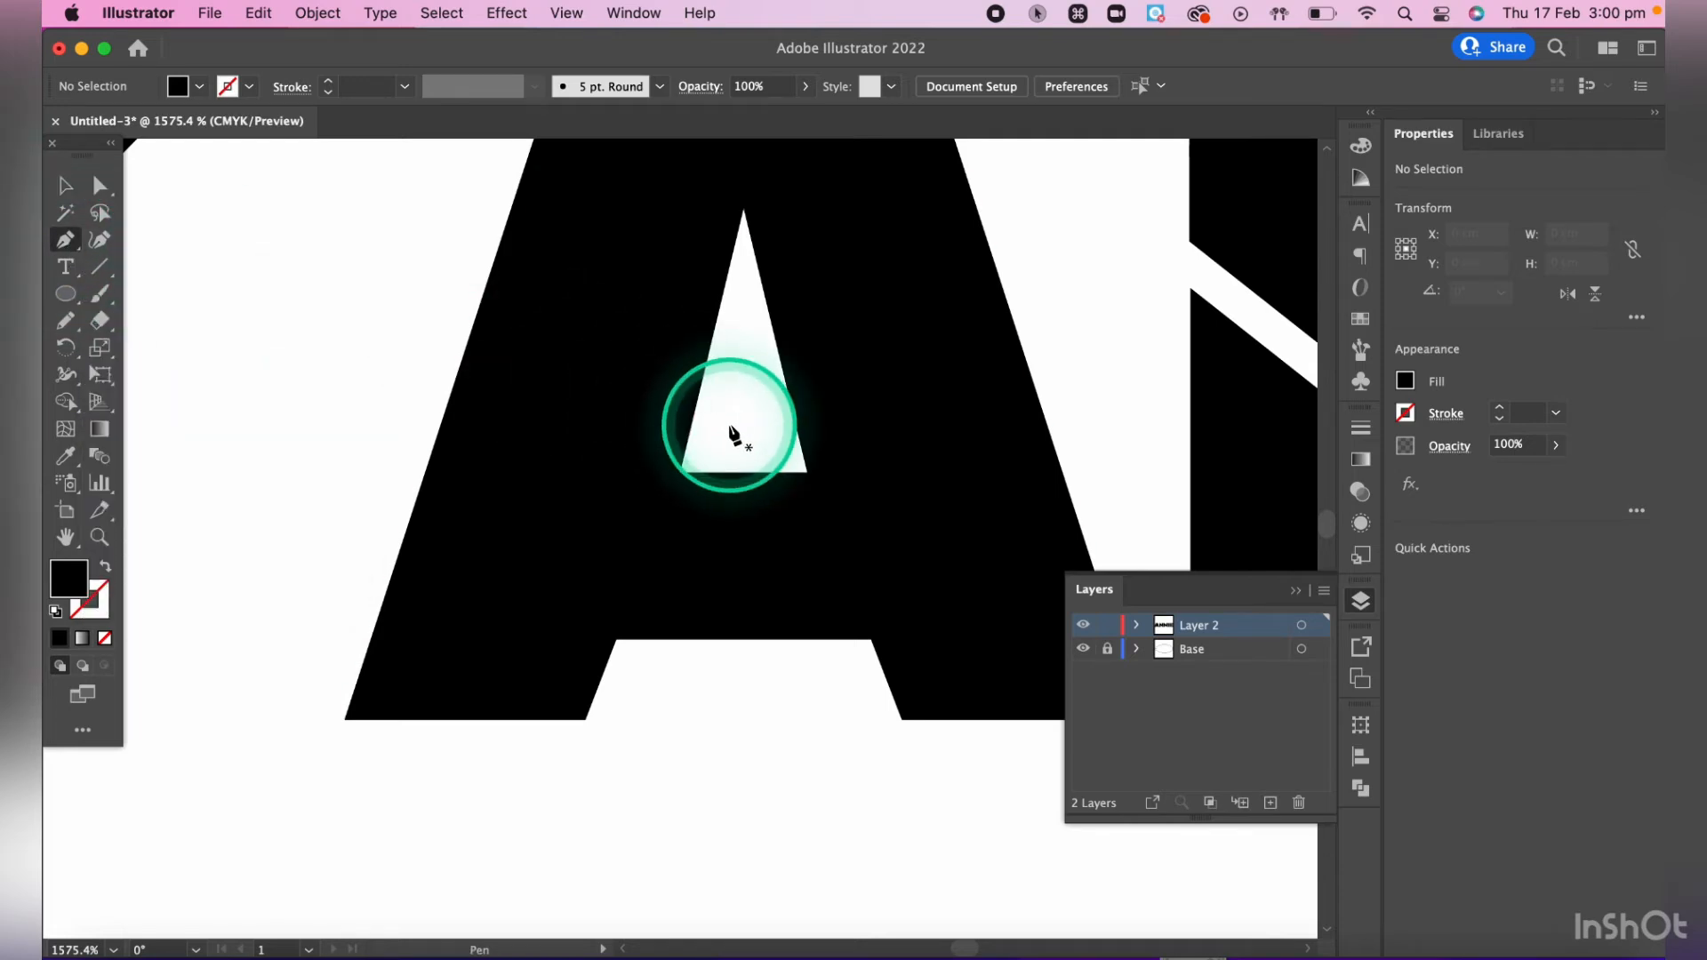
{"action": "key", "text": "p"}
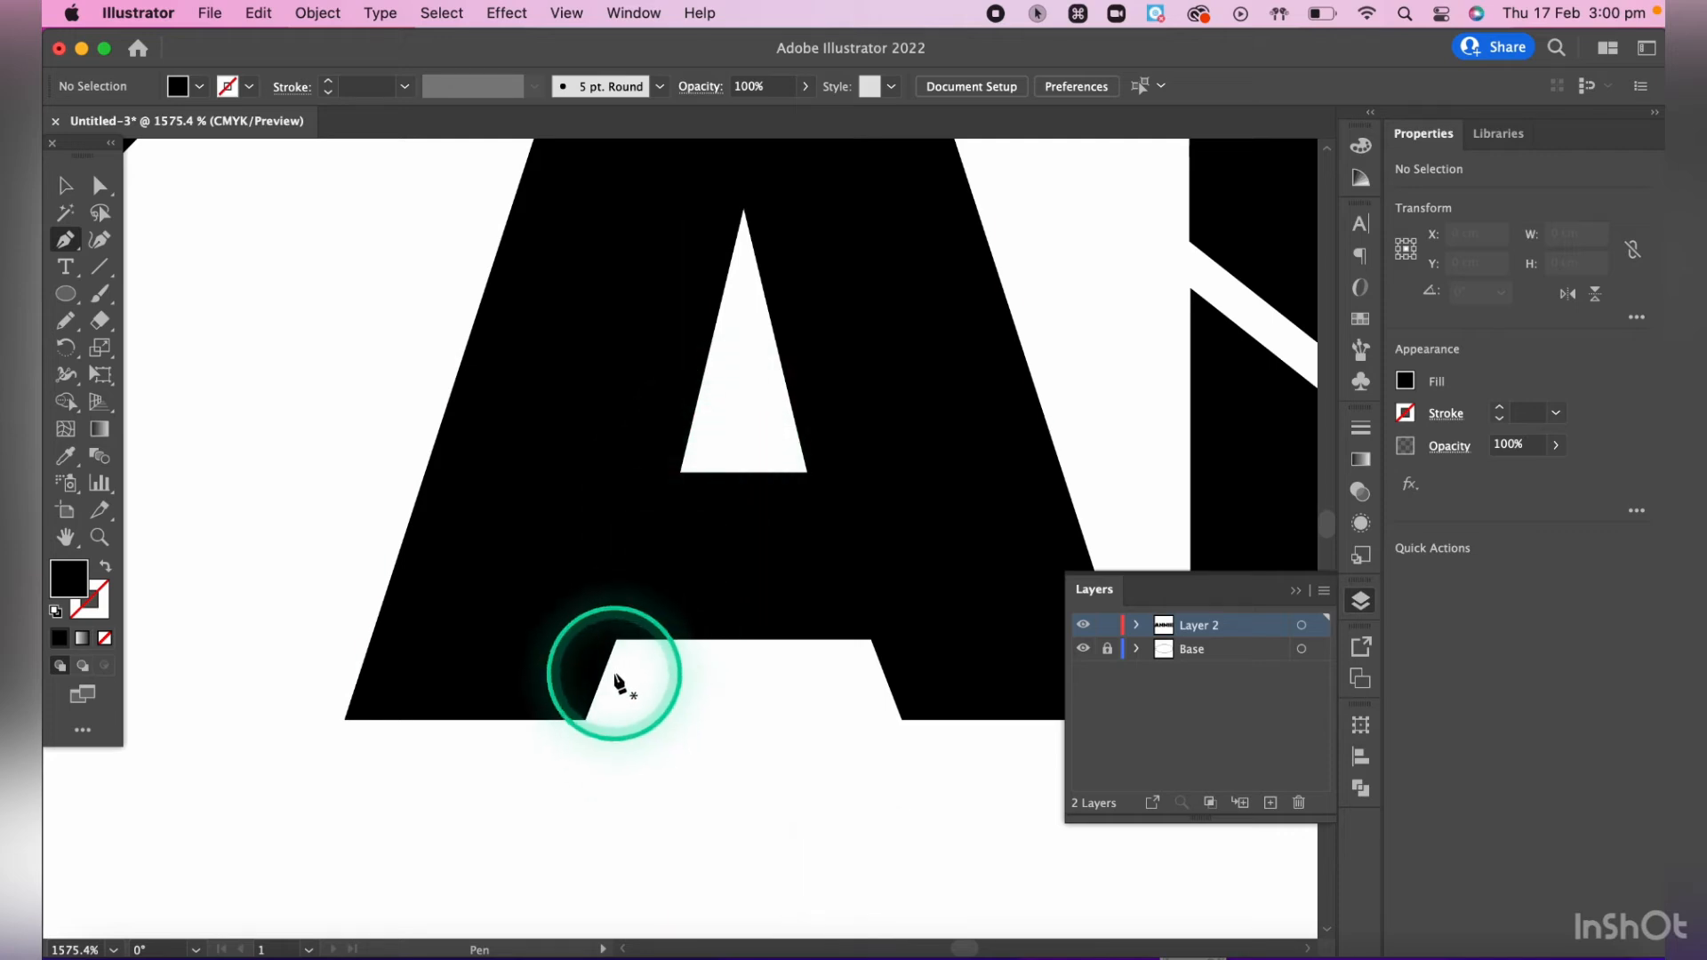
{"action": "left_click", "coordinate": [583, 738]}
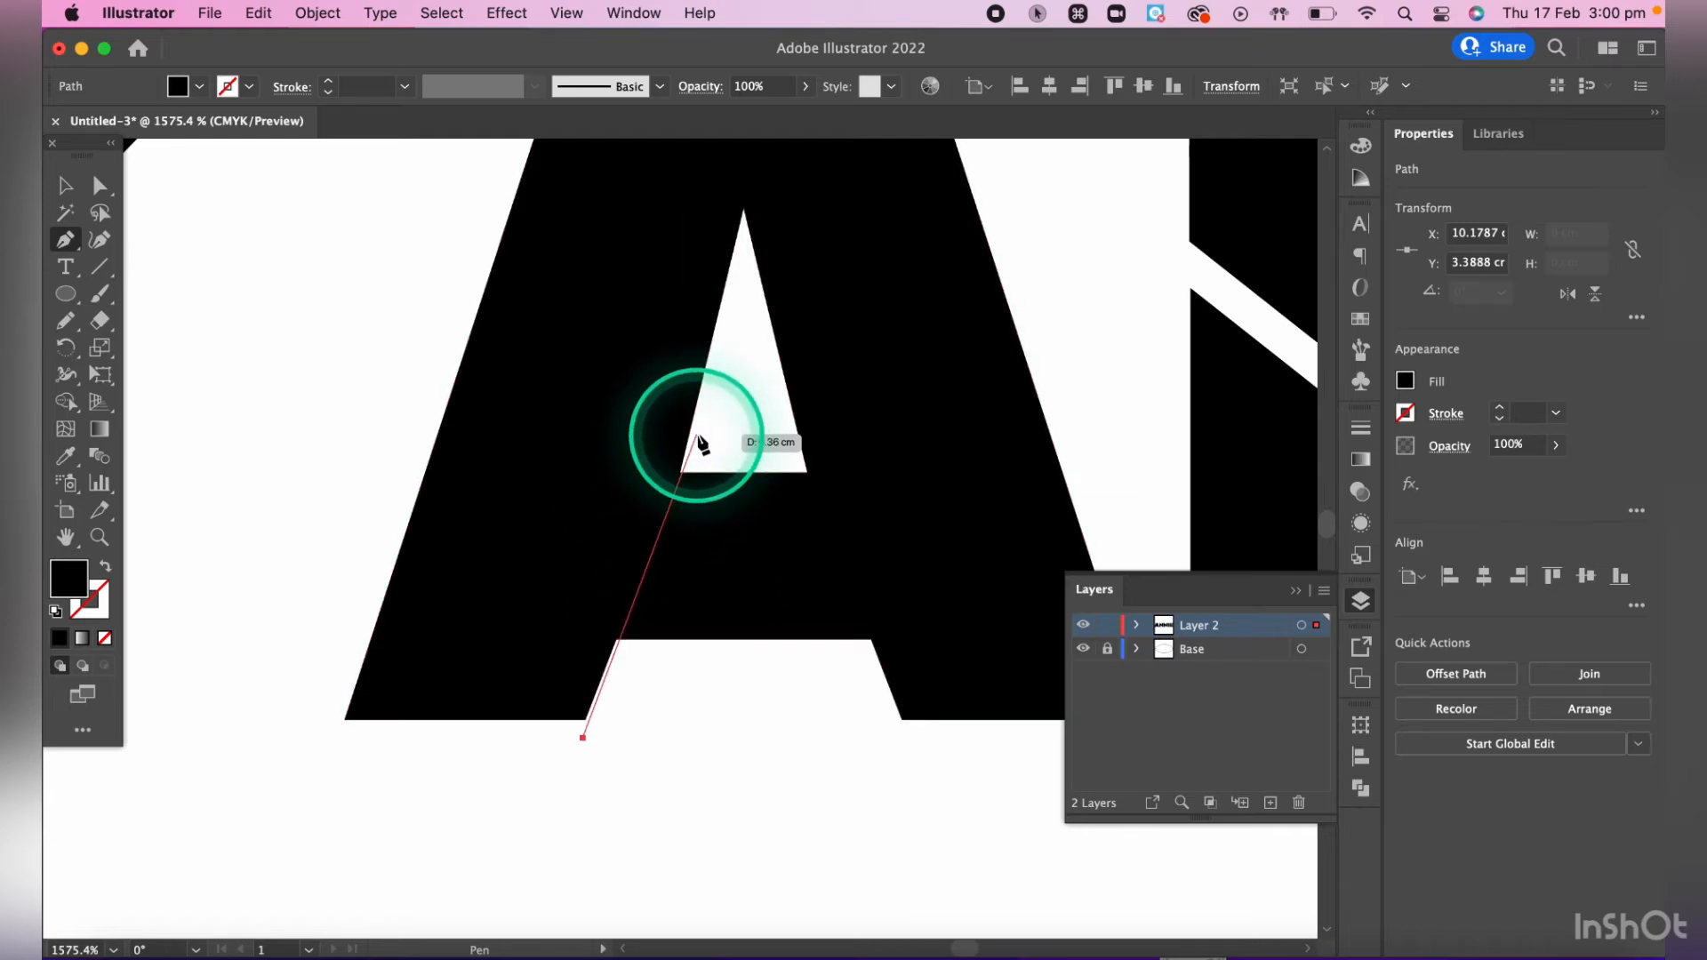
{"action": "left_click_drag", "start_coordinate": [697, 435], "coordinate": [729, 436]}
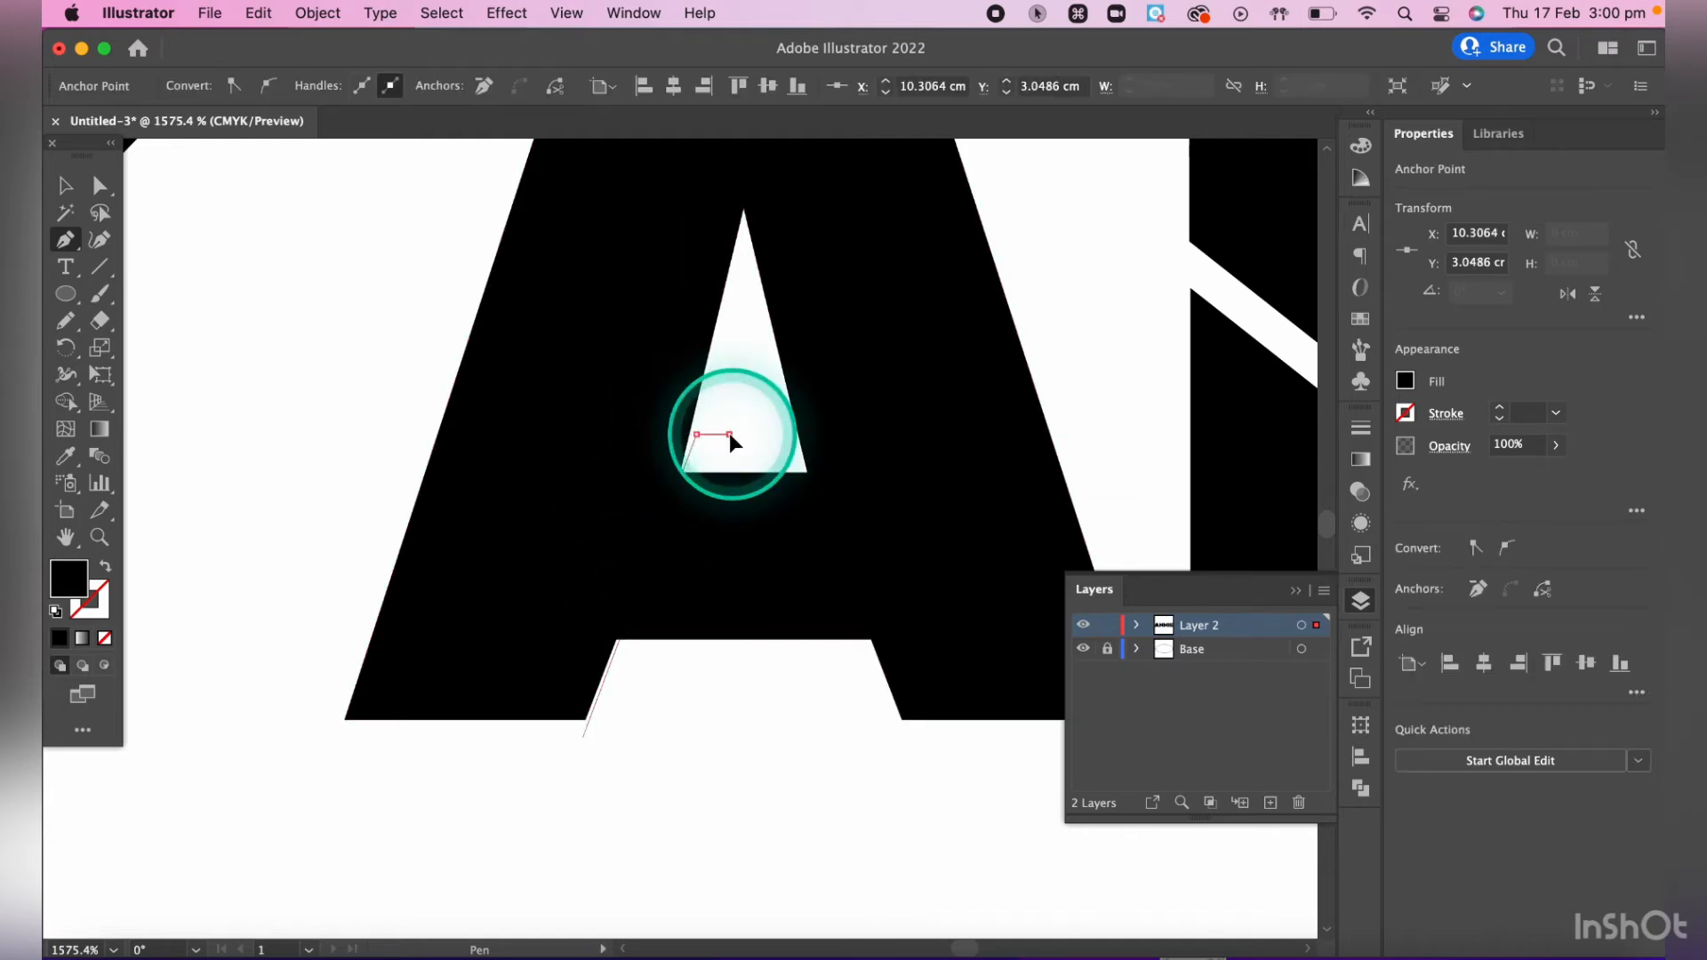
{"action": "left_click", "coordinate": [729, 436]}
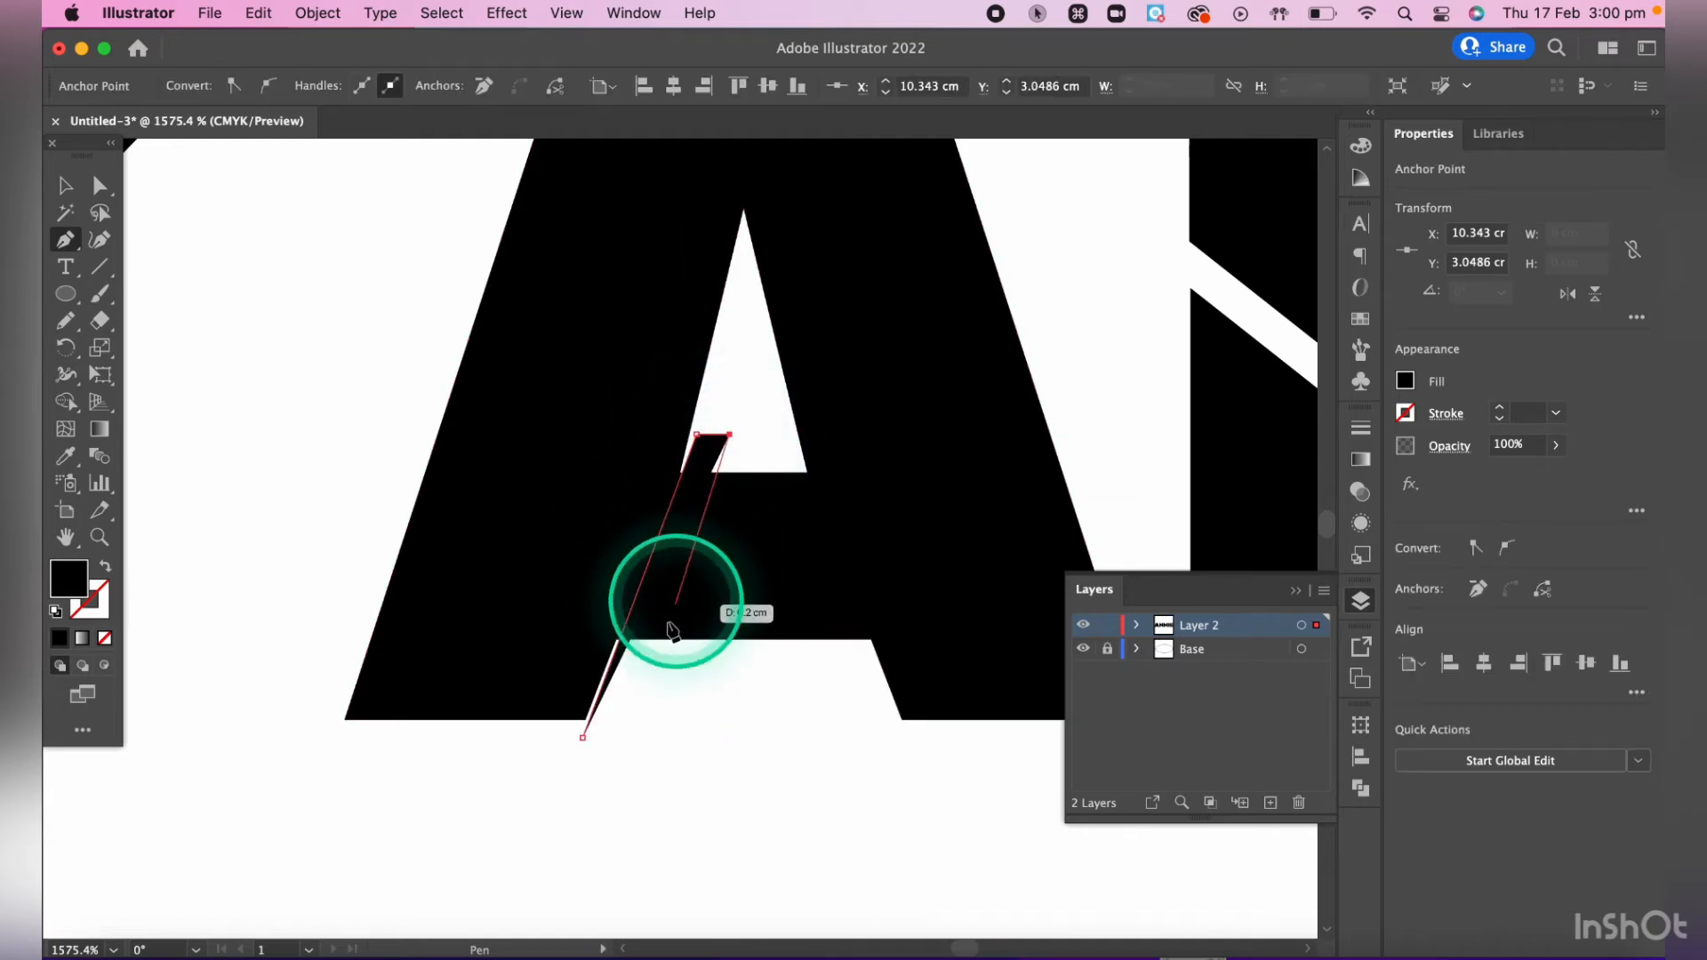
{"action": "left_click", "coordinate": [618, 743]}
{"action": "left_click", "coordinate": [582, 738]}
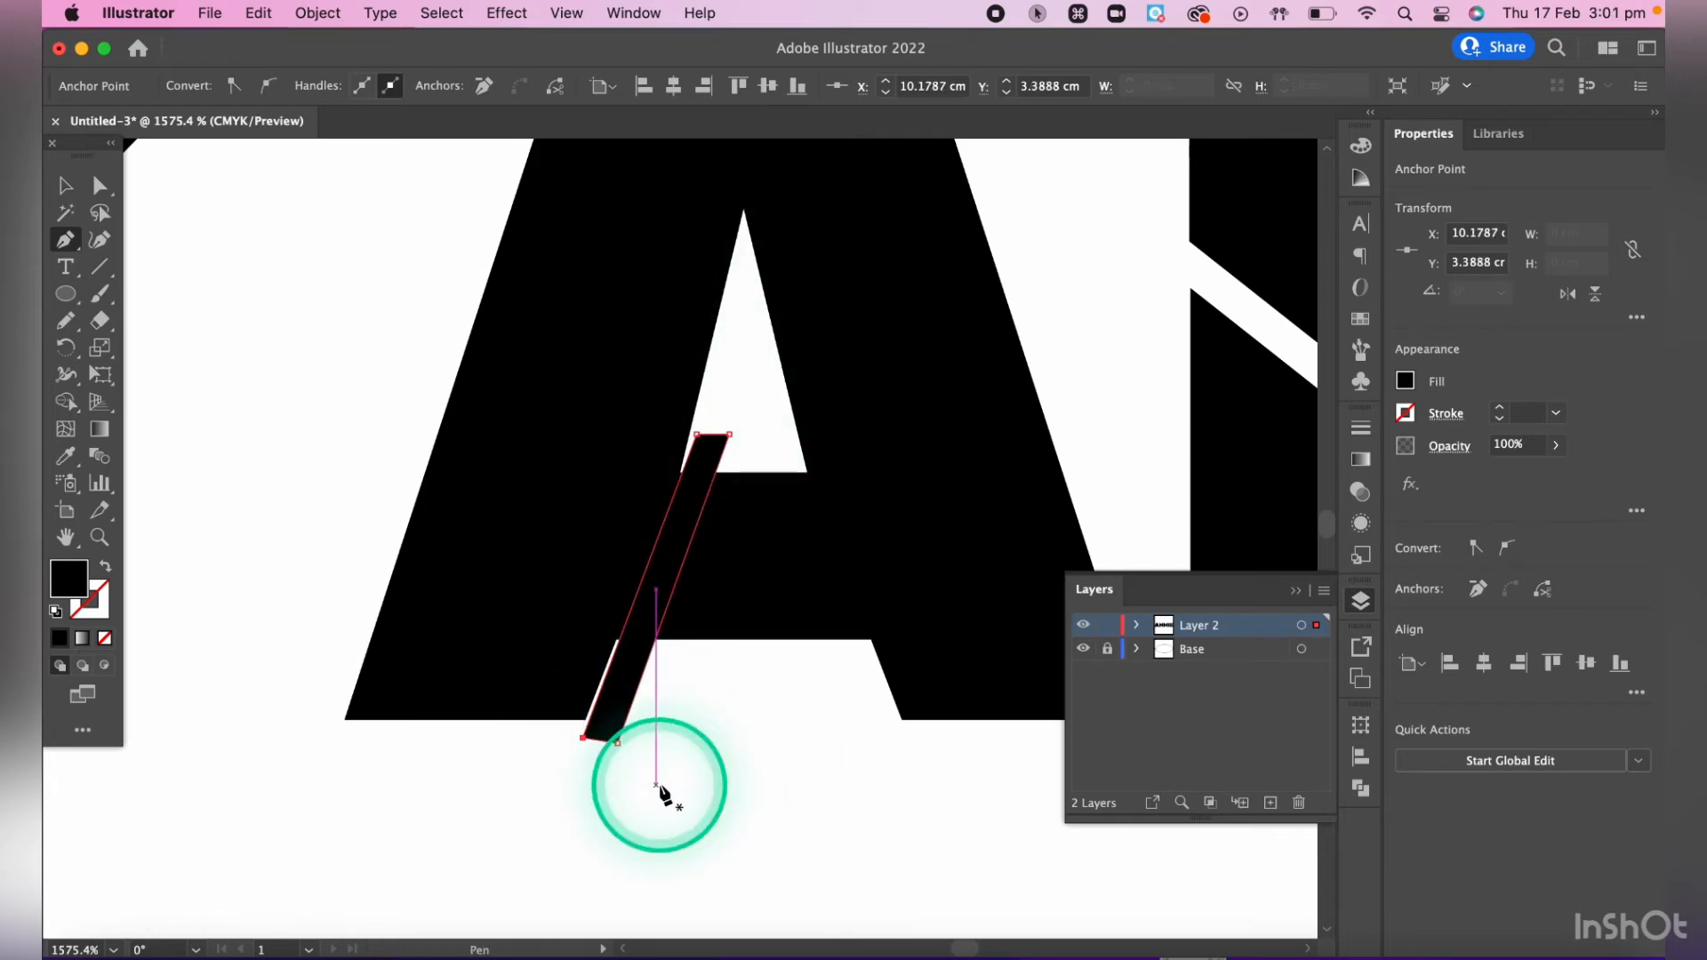
- Move the strip's two left-edge anchor points onto the counter's lower-left corner and the inner corner where the left leg meets the crossbar
{"action": "key", "text": "a"}
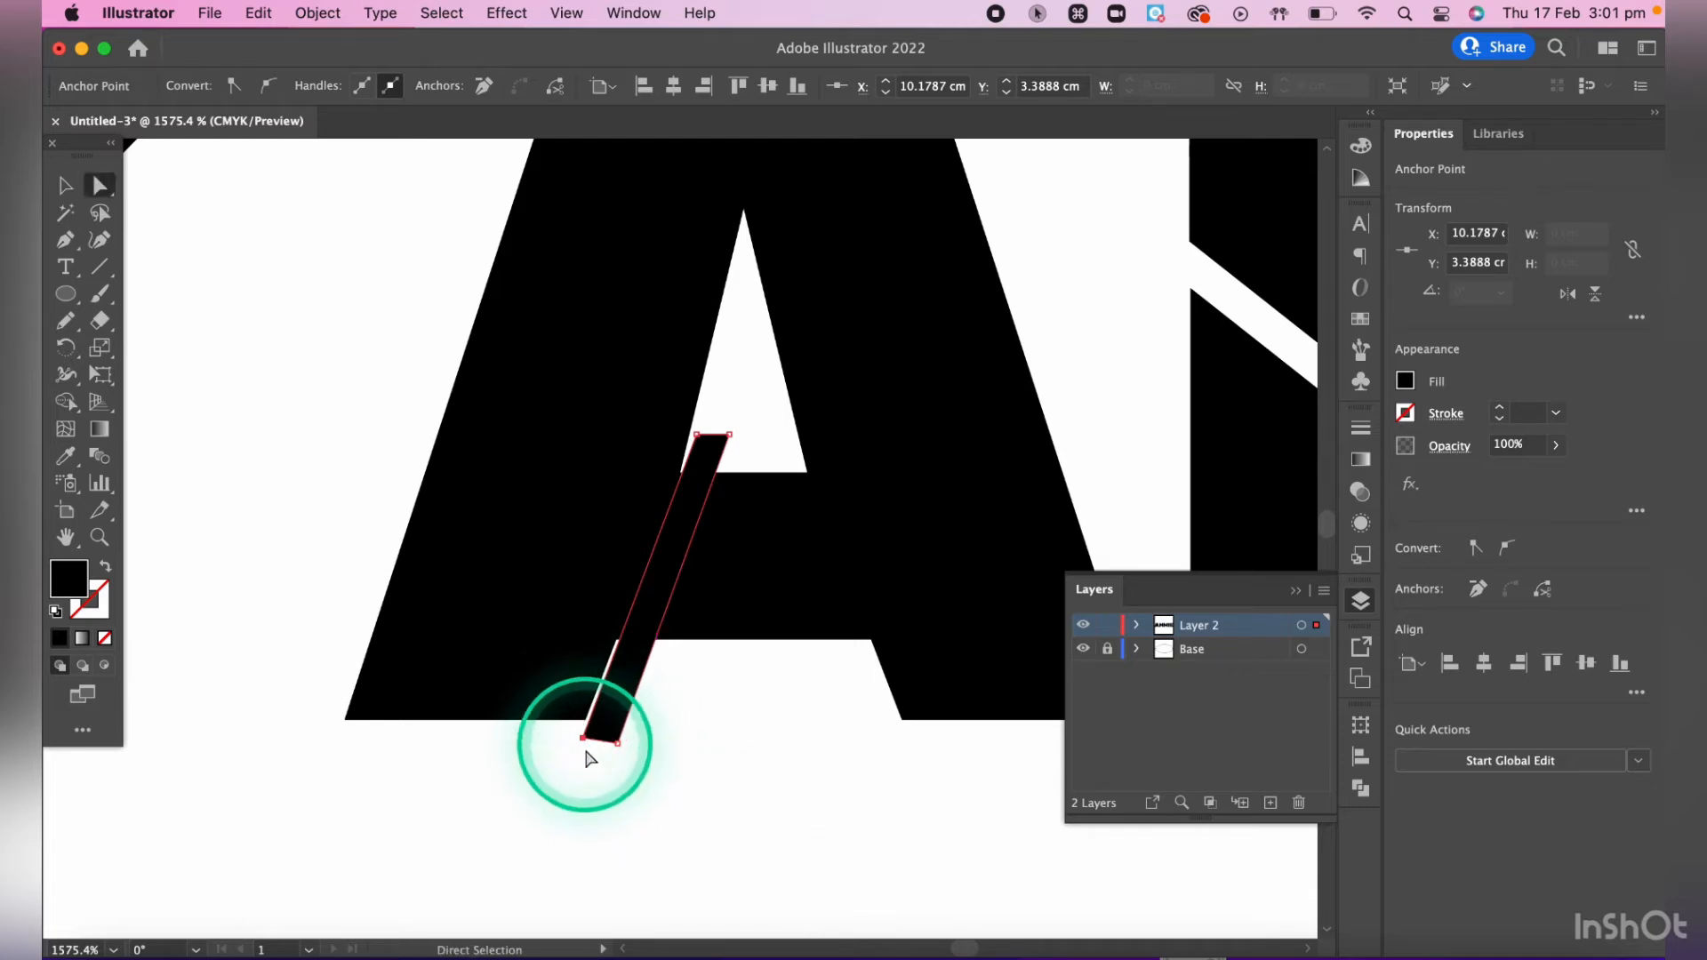
{"action": "mouse_move", "coordinate": [590, 750]}
{"action": "left_mouse_down"}
{"action": "mouse_move", "coordinate": [557, 773]}
{"action": "mouse_move", "coordinate": [572, 868]}
{"action": "mouse_move", "coordinate": [579, 761]}
{"action": "mouse_move", "coordinate": [566, 767]}
{"action": "mouse_move", "coordinate": [582, 740]}
{"action": "left_mouse_up"}
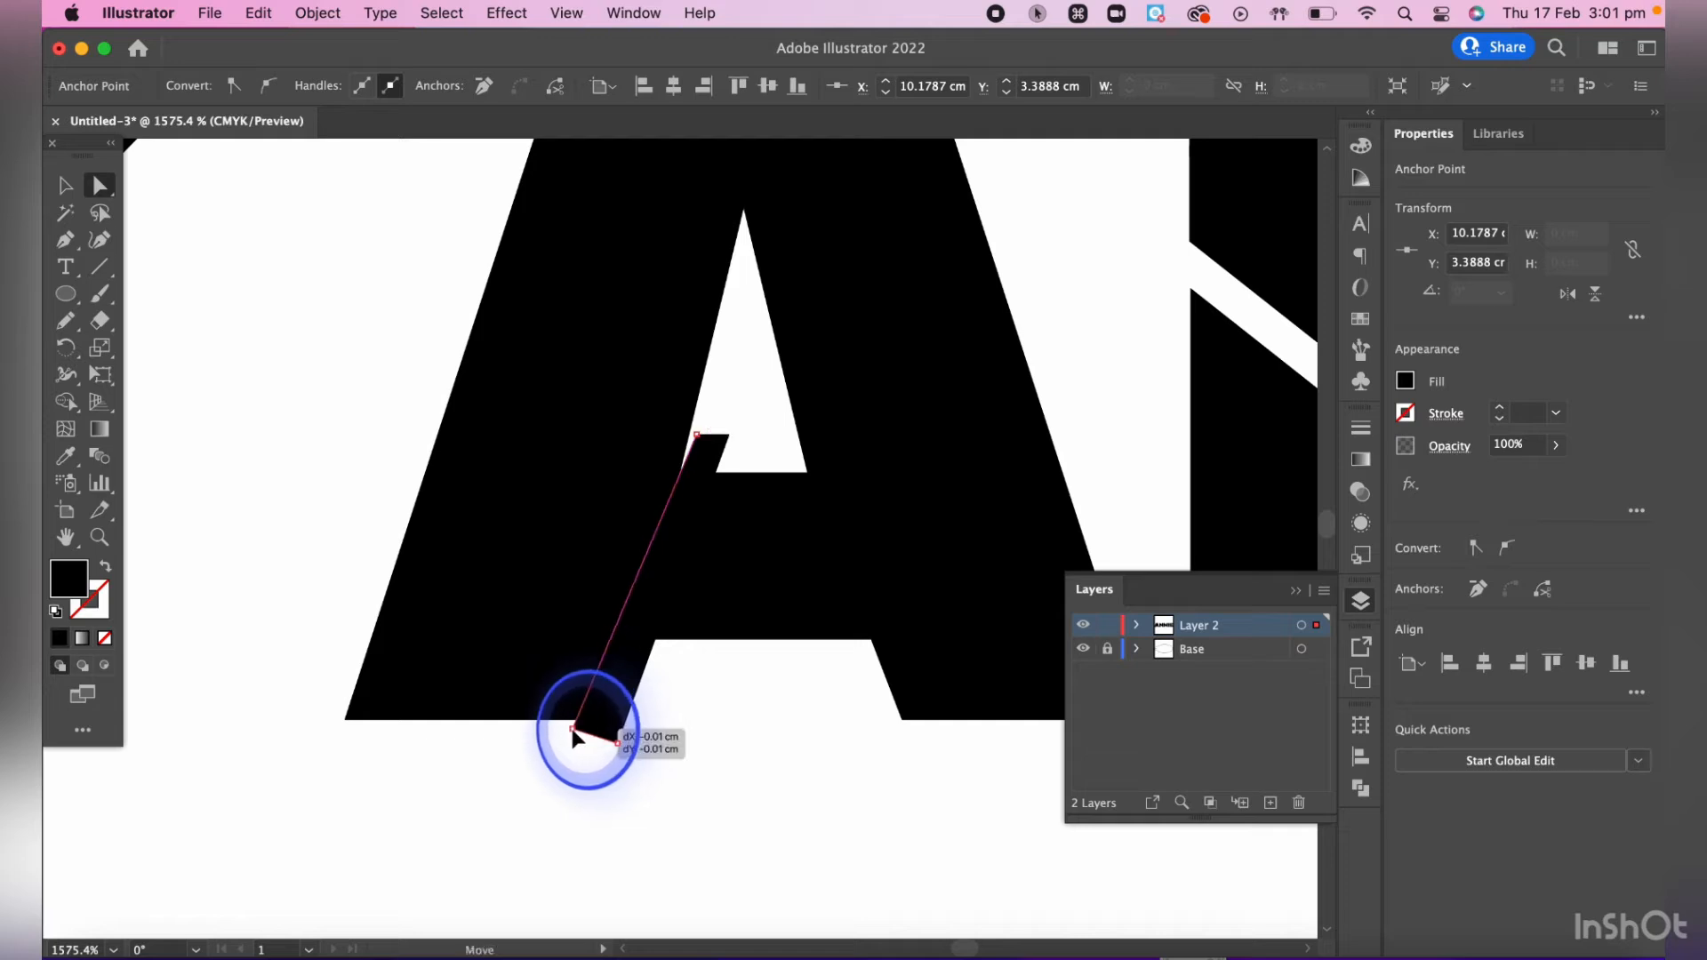
{"action": "left_click_drag", "start_coordinate": [582, 740], "coordinate": [583, 739]}
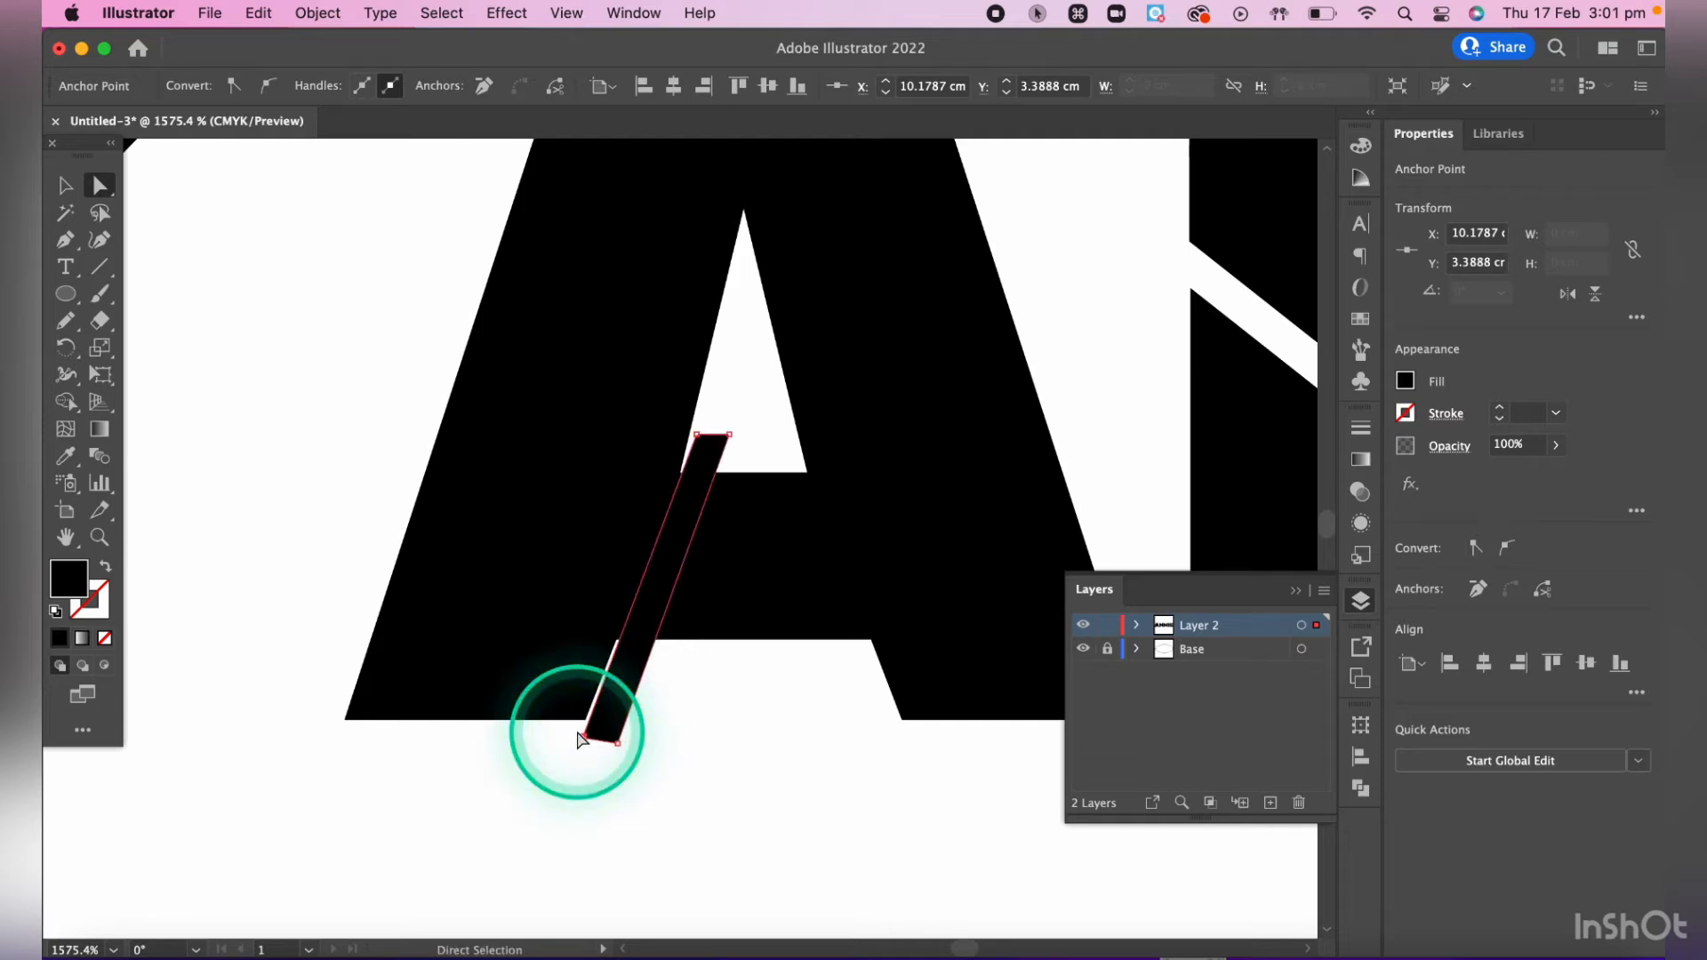
{"action": "scroll", "coordinate": [580, 740], "scroll_direction": "up", "scroll_amount": 5}
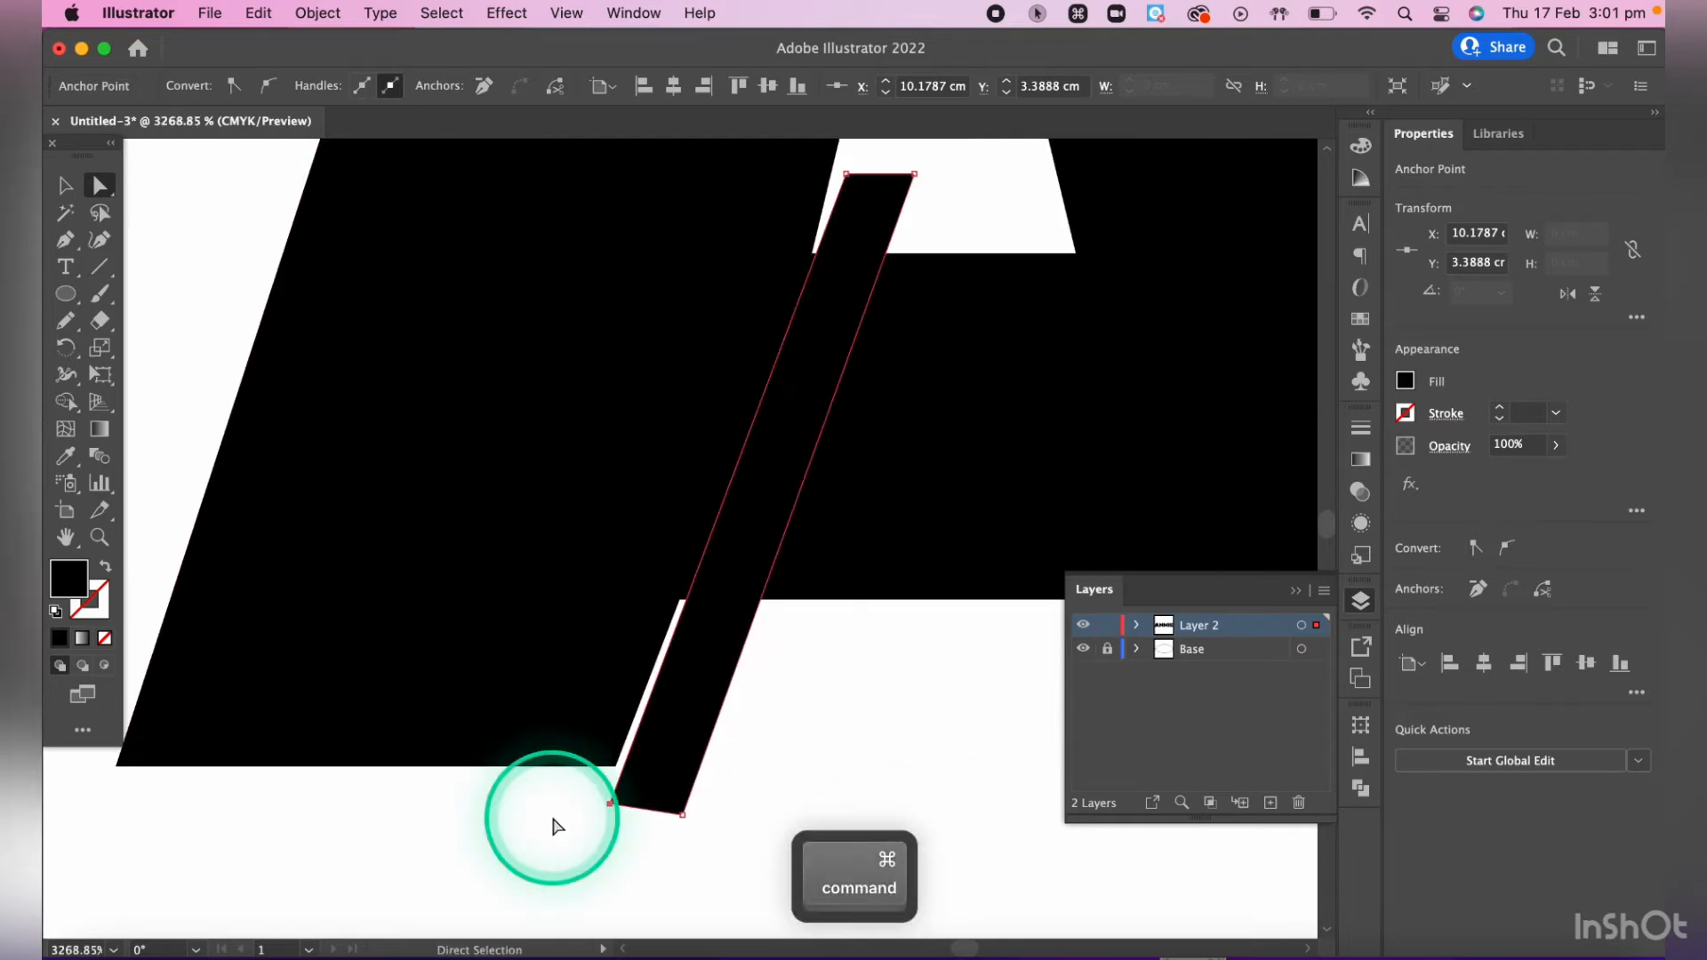
{"action": "left_click_drag", "start_coordinate": [620, 812], "coordinate": [609, 780]}
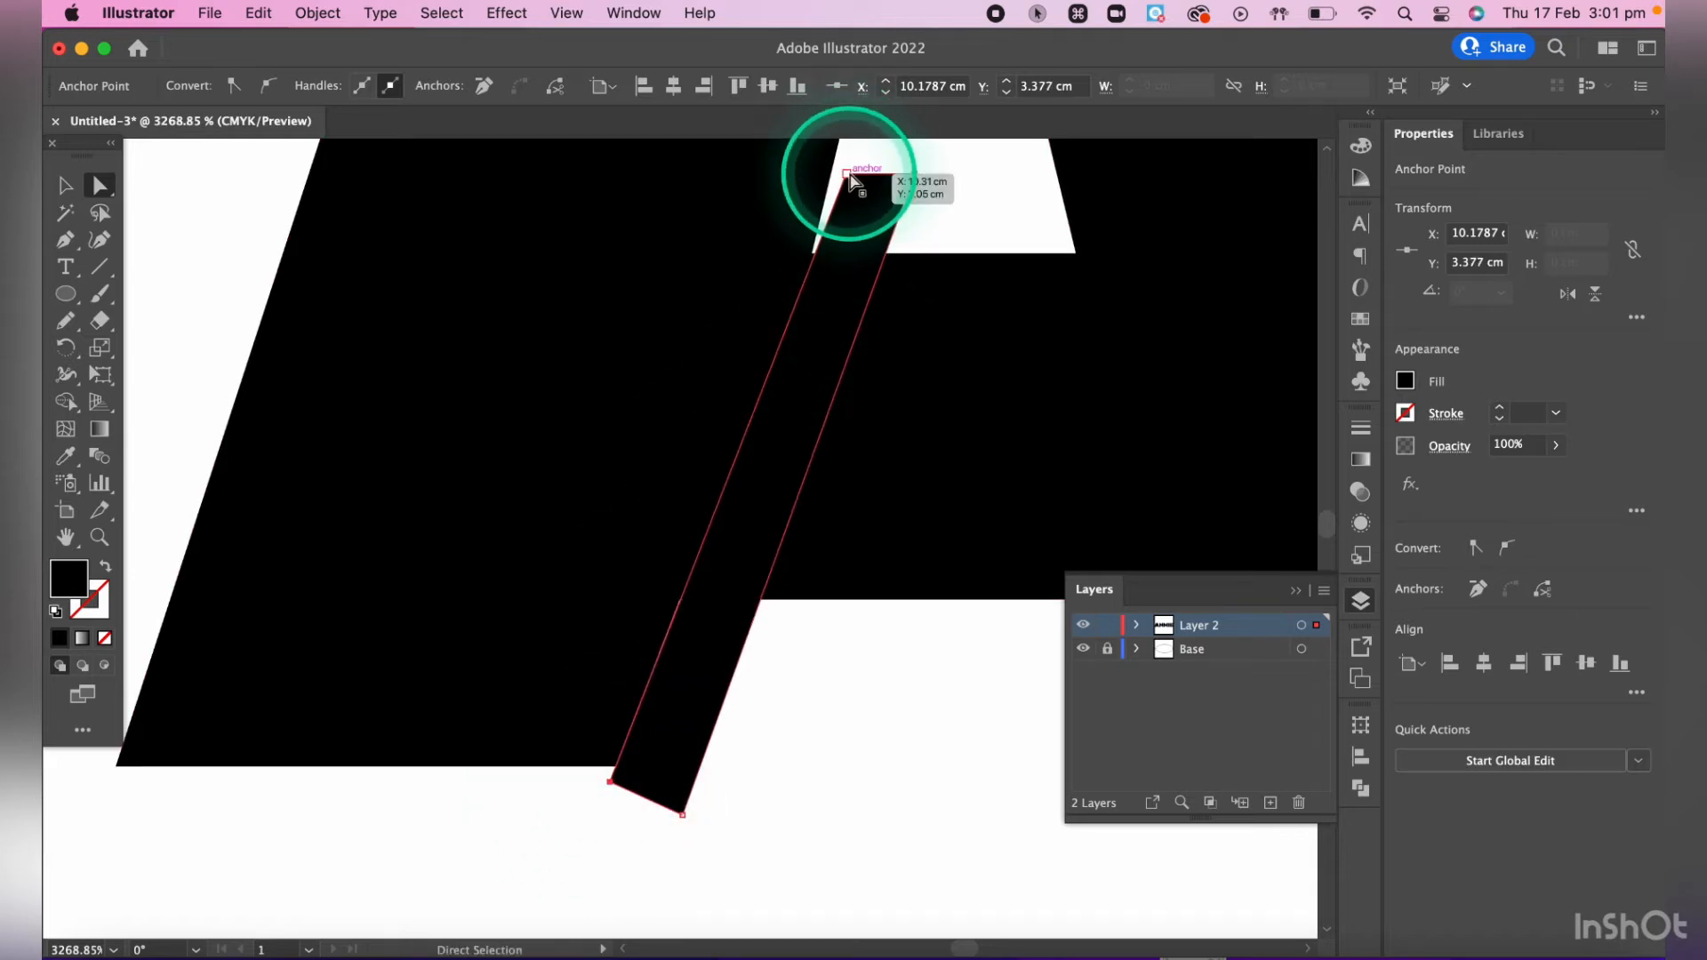
{"action": "left_click_drag", "start_coordinate": [846, 174], "coordinate": [835, 173]}
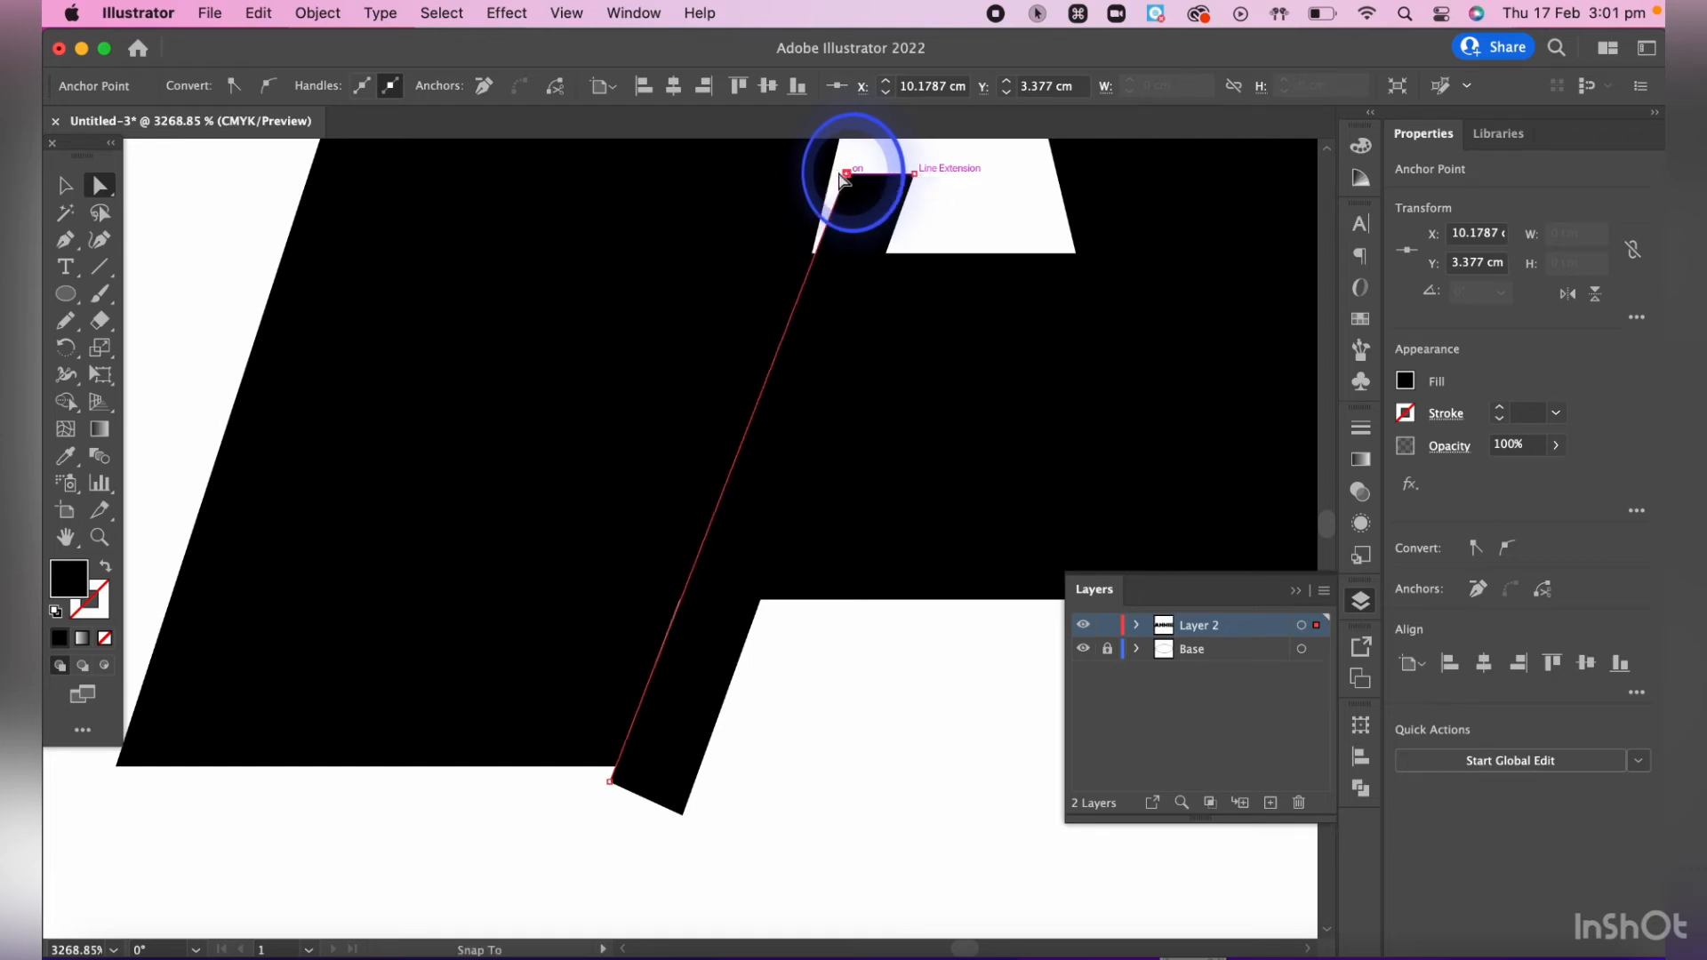
{"action": "left_click_drag", "start_coordinate": [842, 178], "coordinate": [813, 256]}
{"action": "left_click_drag", "start_coordinate": [610, 781], "coordinate": [681, 613]}
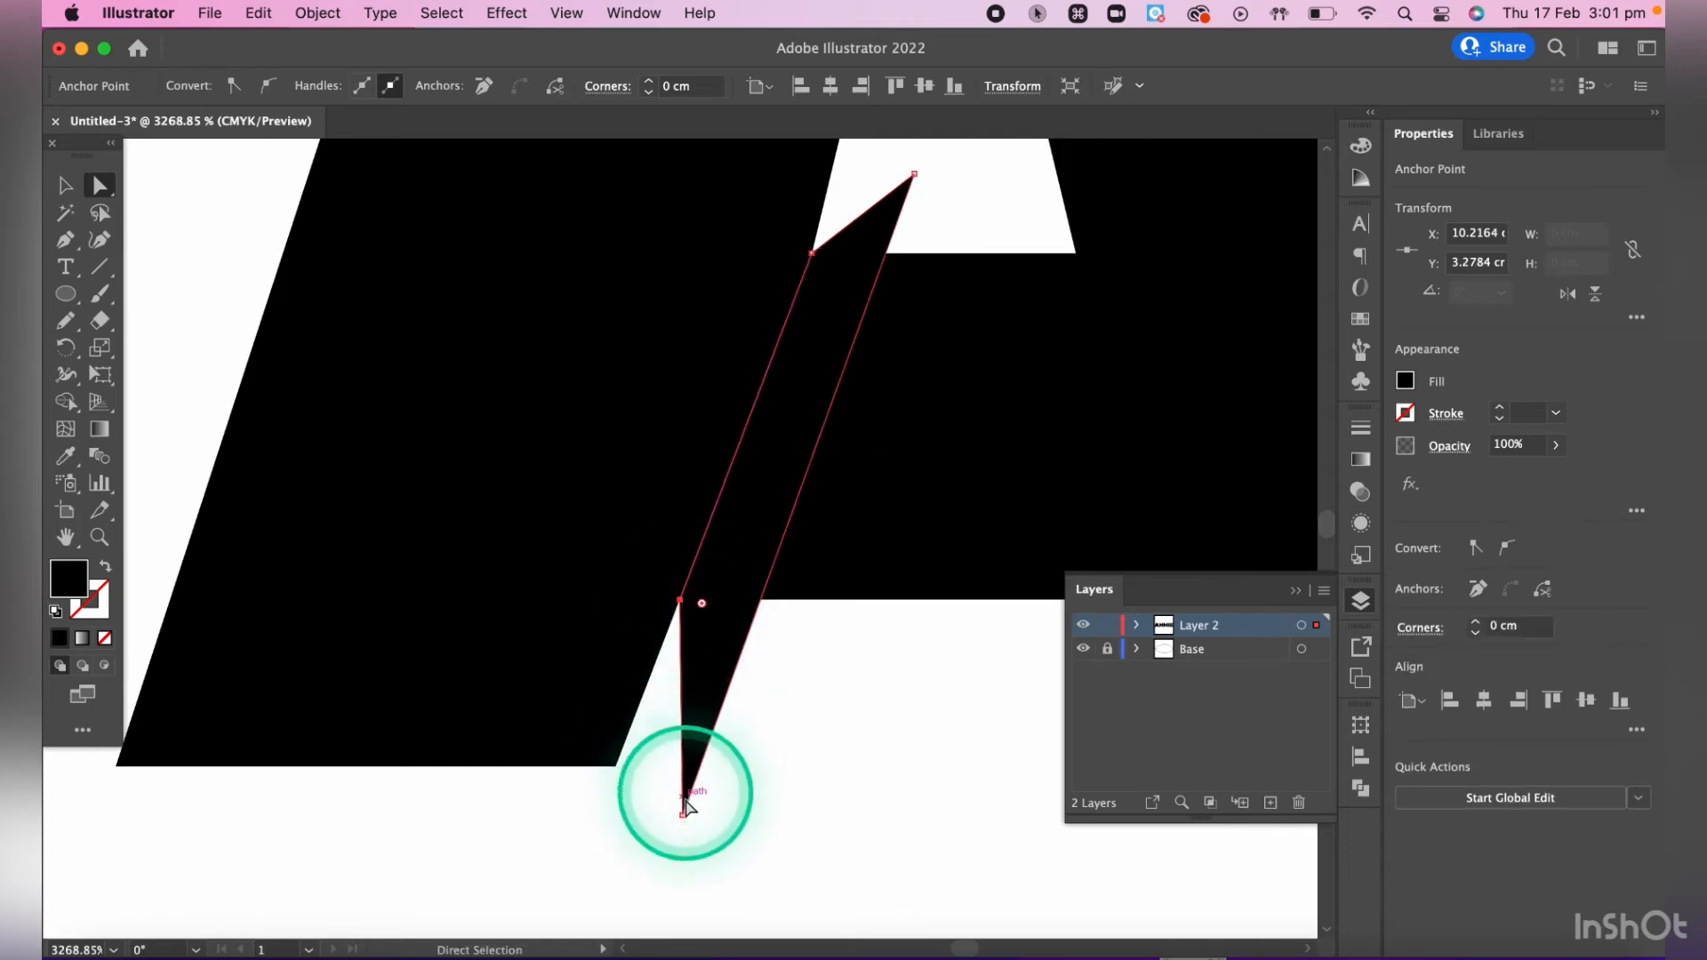
- Move the strip's lower-right anchor point up to just below the crossbar, at about X 10.25 cm, Y 3.30 cm
{"action": "left_click_drag", "start_coordinate": [682, 812], "coordinate": [745, 635]}
{"action": "scroll", "coordinate": [747, 638], "scroll_direction": "down", "scroll_amount": 6}
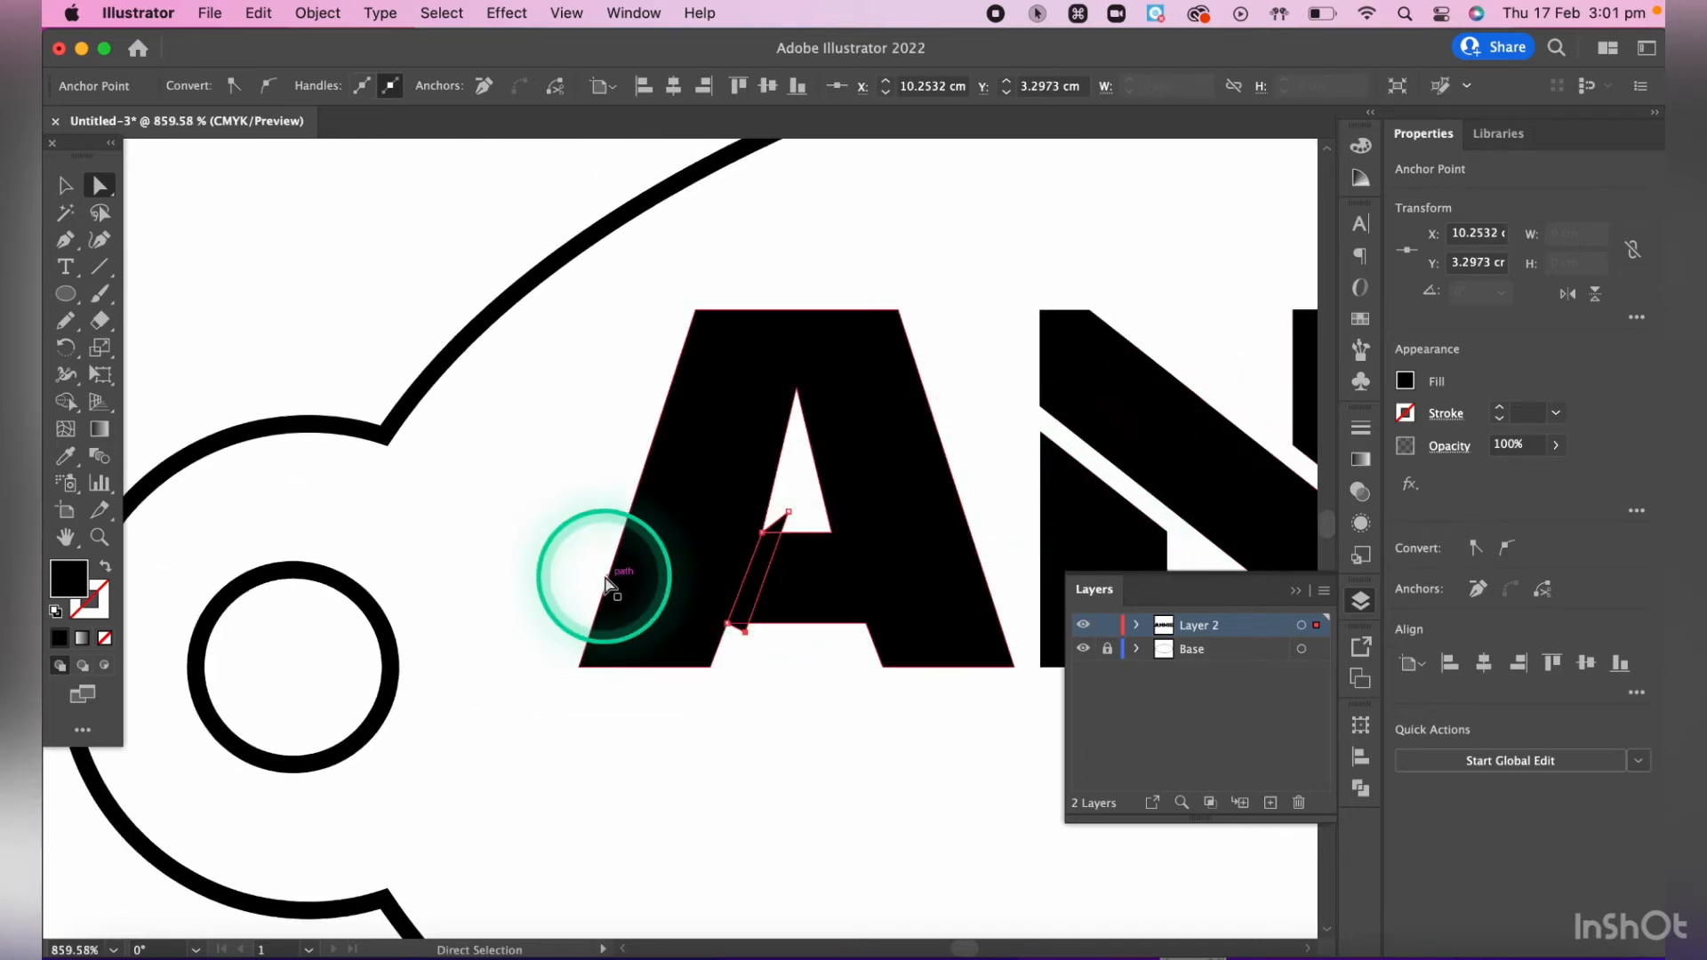
{"action": "scroll", "coordinate": [607, 583], "scroll_direction": "up", "scroll_amount": 3}
{"action": "scroll", "coordinate": [845, 564], "scroll_direction": "right", "scroll_amount": 5}
{"action": "scroll", "coordinate": [845, 563], "scroll_direction": "down", "scroll_amount": 2}
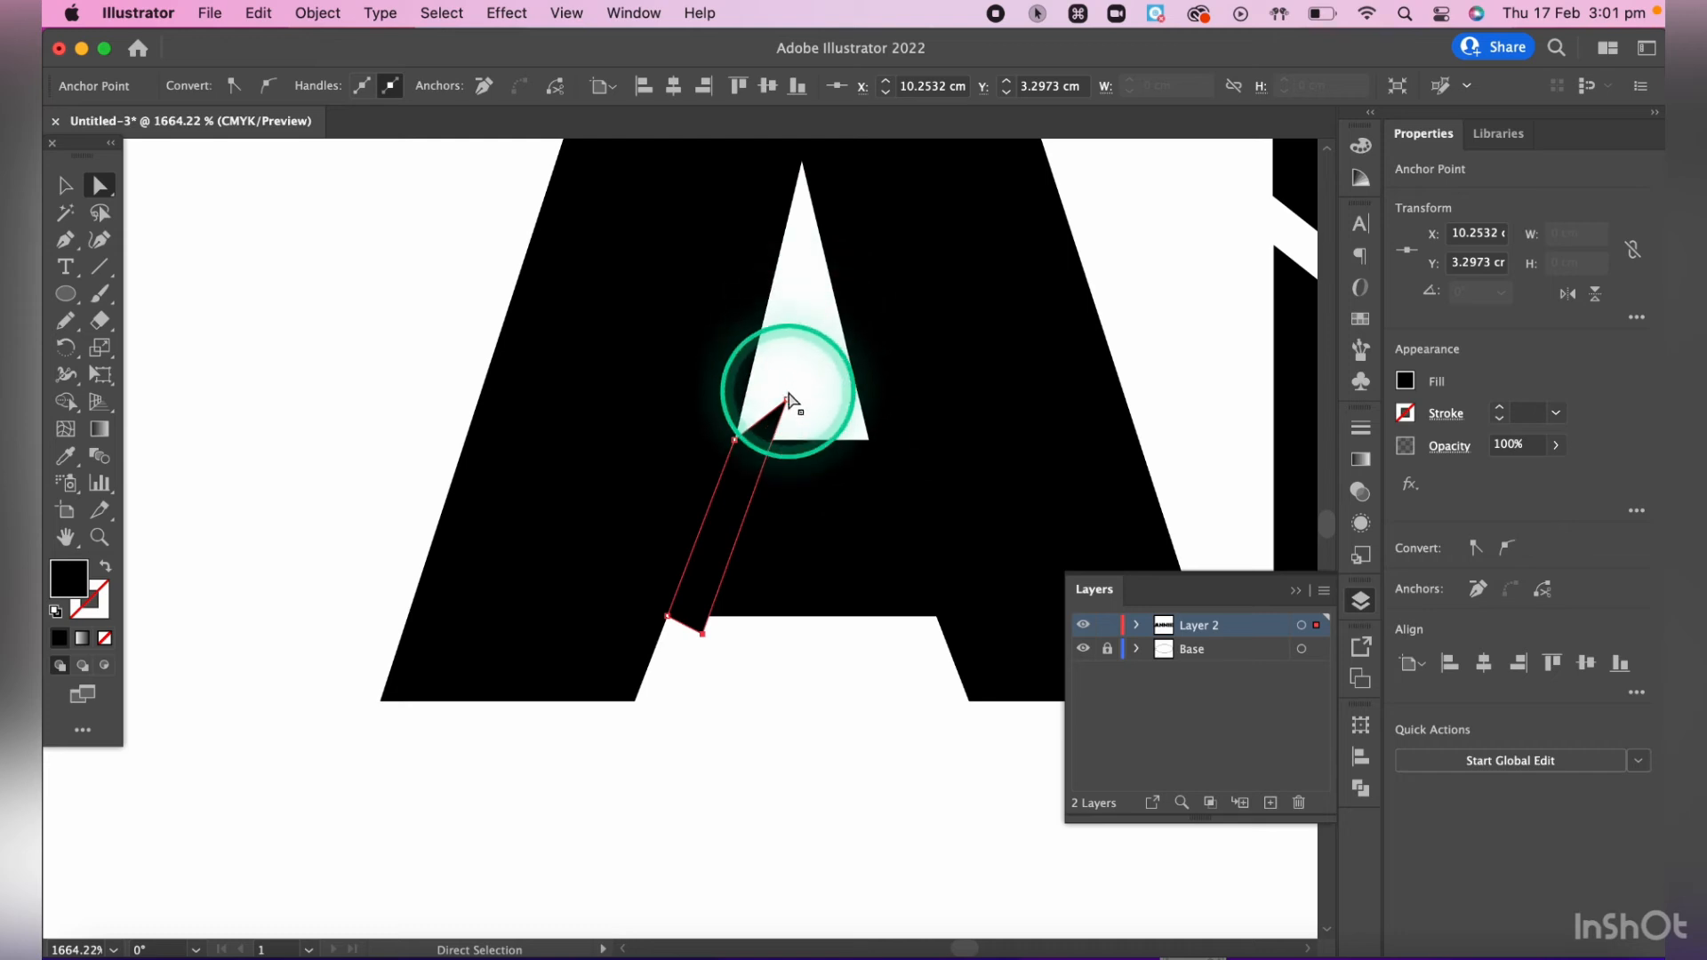
- Move the strip's upper-right anchor point further up inside the A's counter, at about X 10.35 cm, Y 3.04 cm
{"action": "left_click_drag", "start_coordinate": [789, 402], "coordinate": [799, 397]}
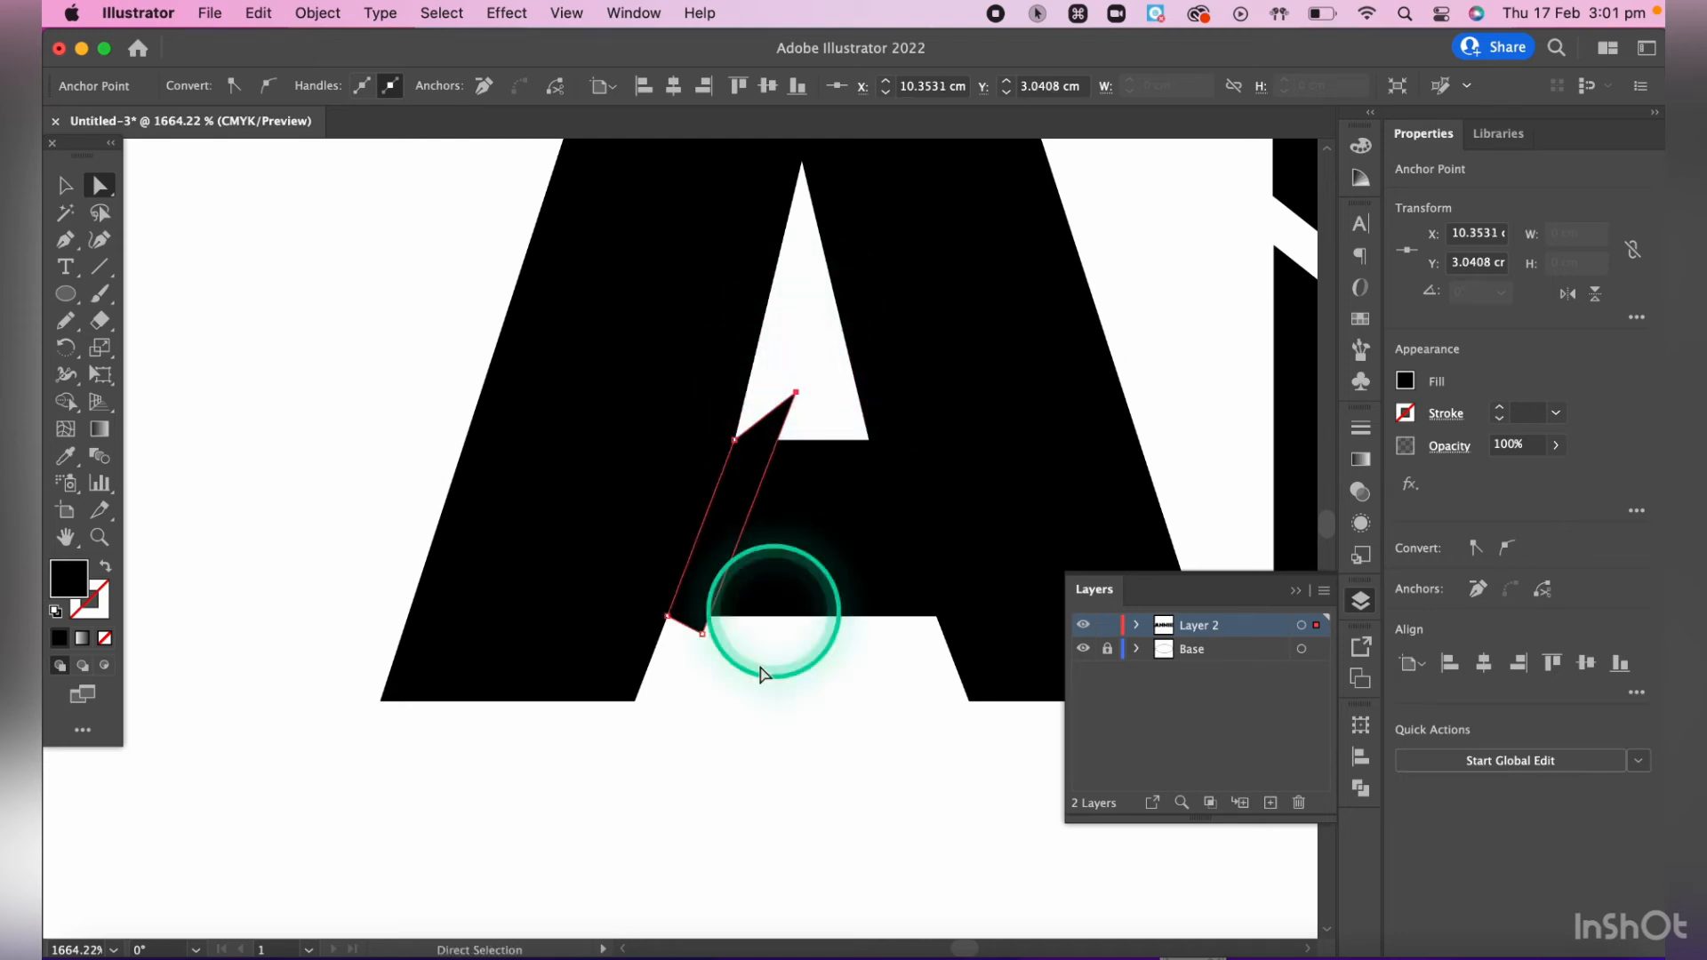
{"action": "left_click_drag", "start_coordinate": [705, 638], "coordinate": [714, 643]}
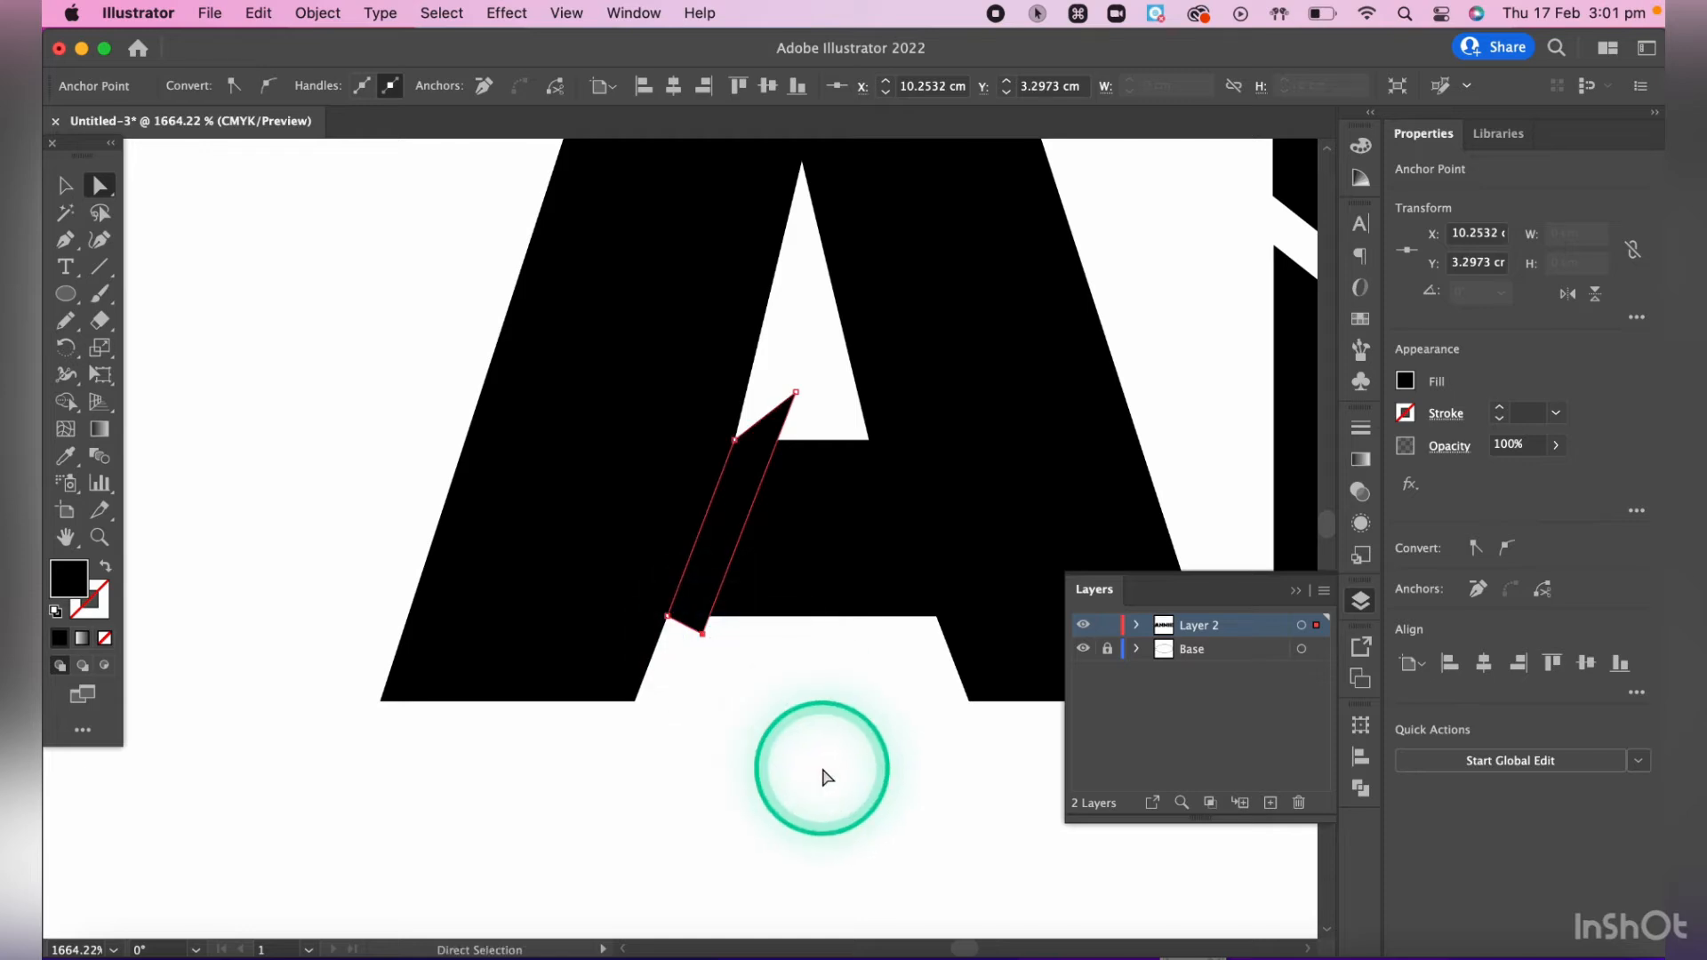
{"action": "scroll", "coordinate": [822, 778], "scroll_direction": "up", "scroll_amount": 3}
{"action": "scroll", "coordinate": [823, 778], "scroll_direction": "right", "scroll_amount": 6}
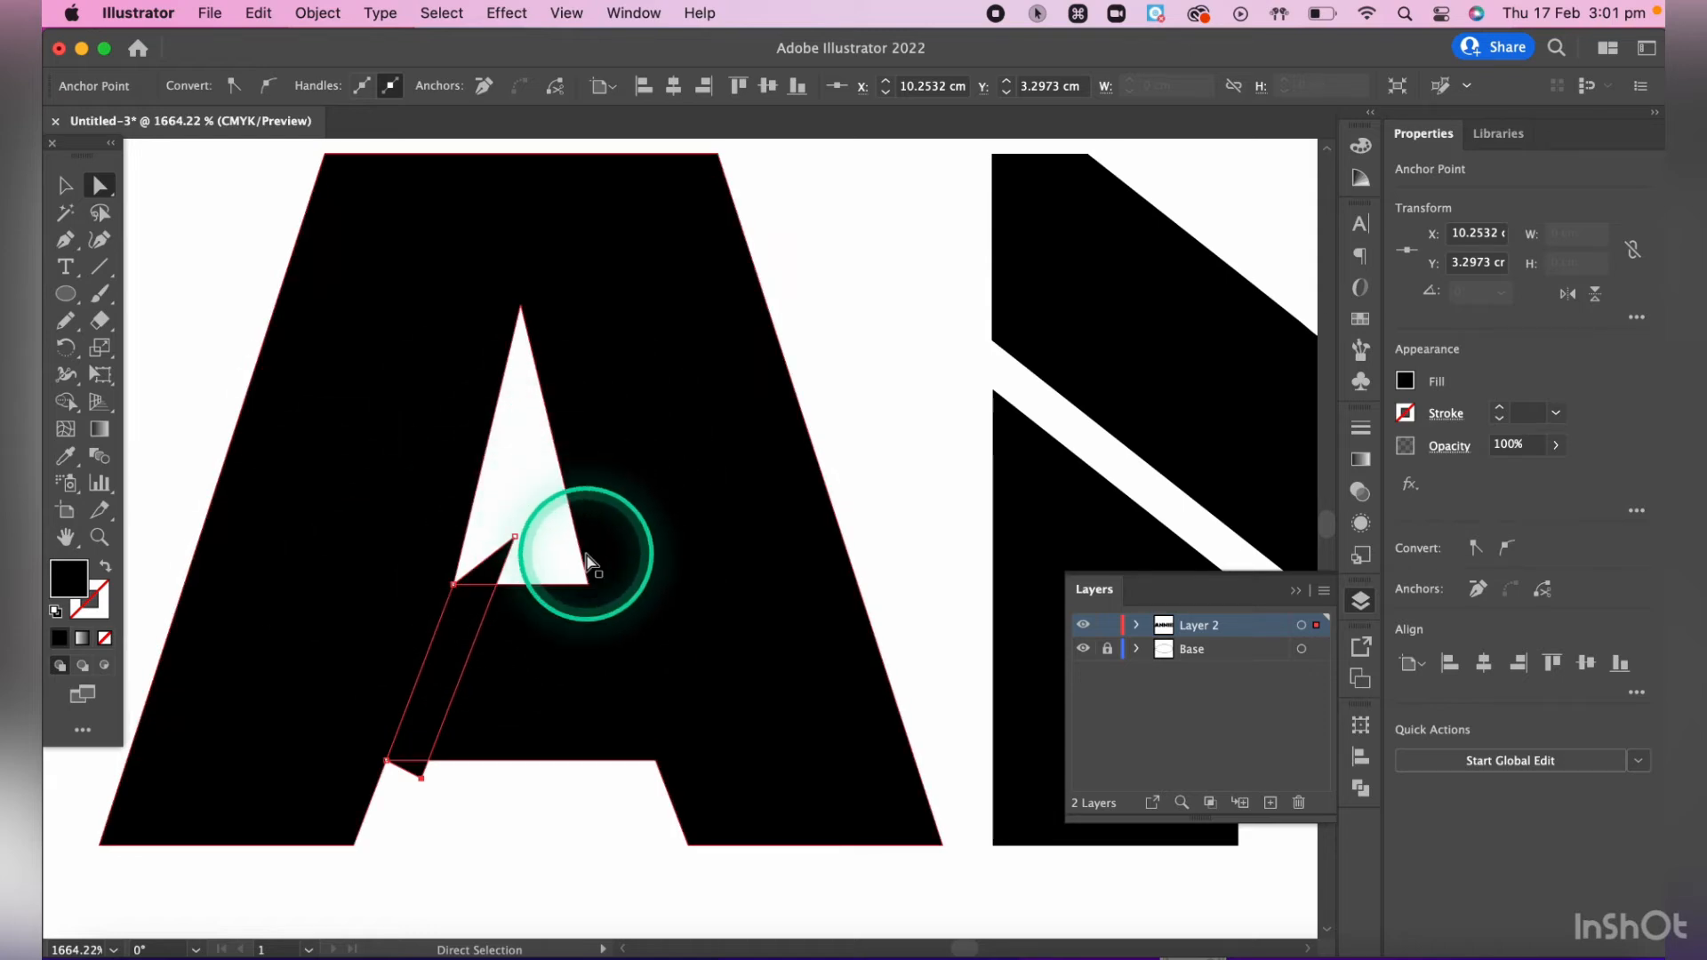
- Select the letter A together with the slanted strip and split them along their overlaps with the Pathfinder Divide operation
{"action": "scroll", "coordinate": [351, 489], "scroll_direction": "down", "scroll_amount": 5}
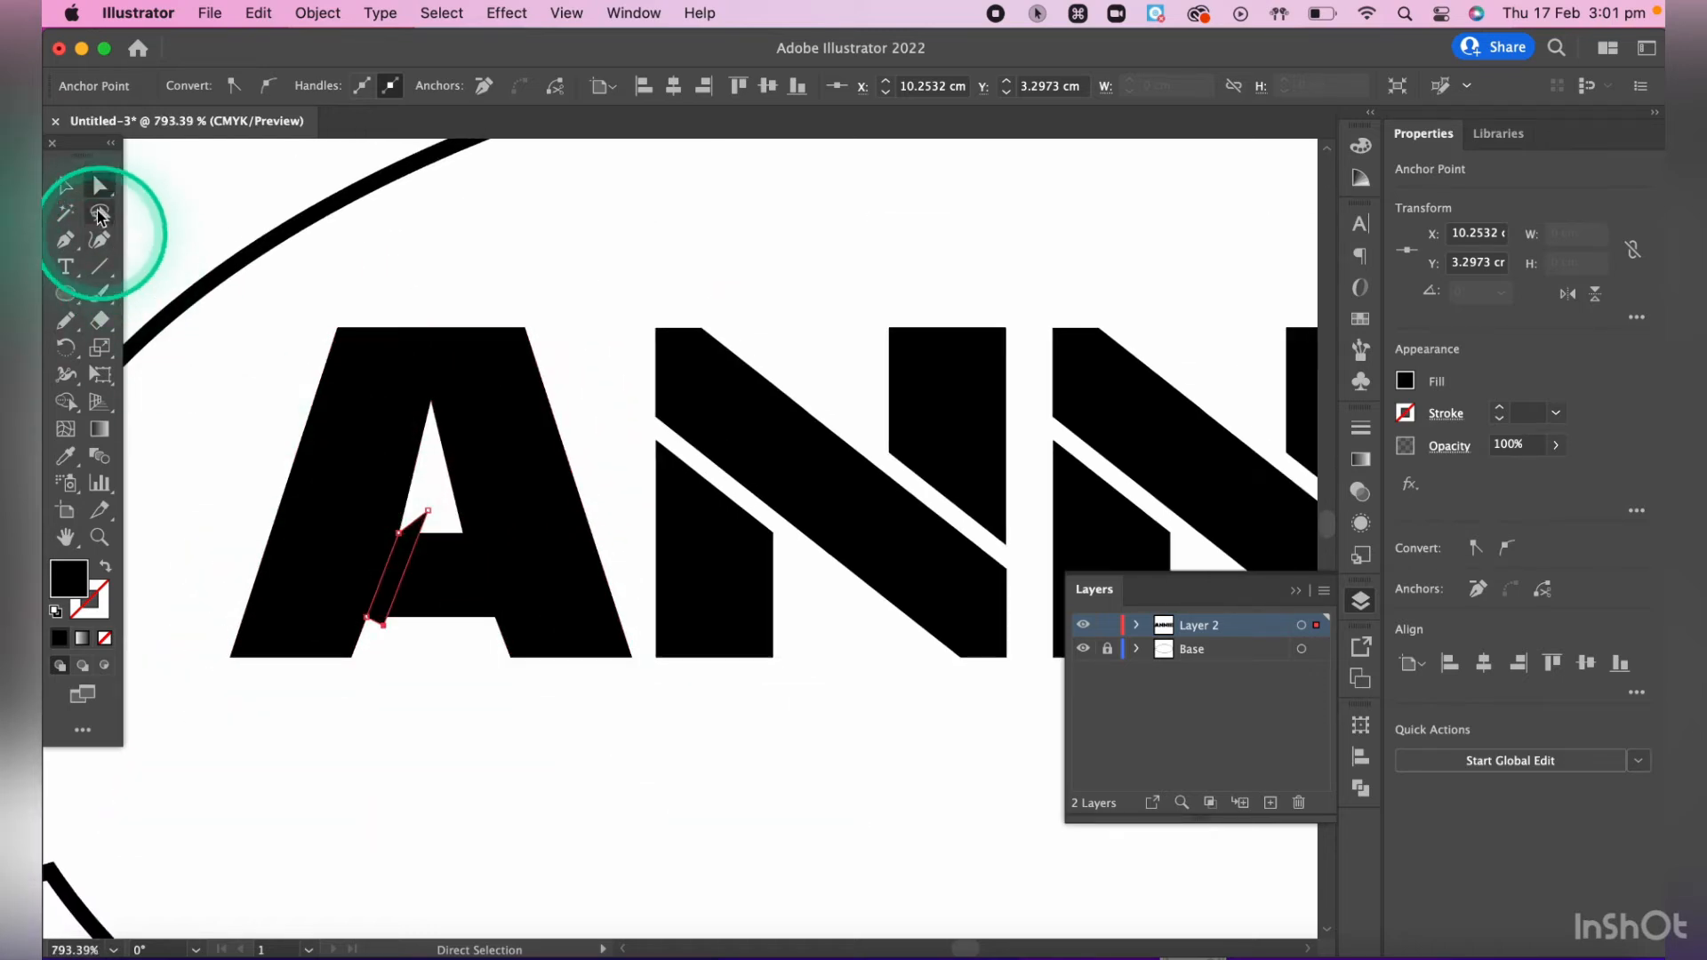
{"action": "left_click", "coordinate": [362, 380]}
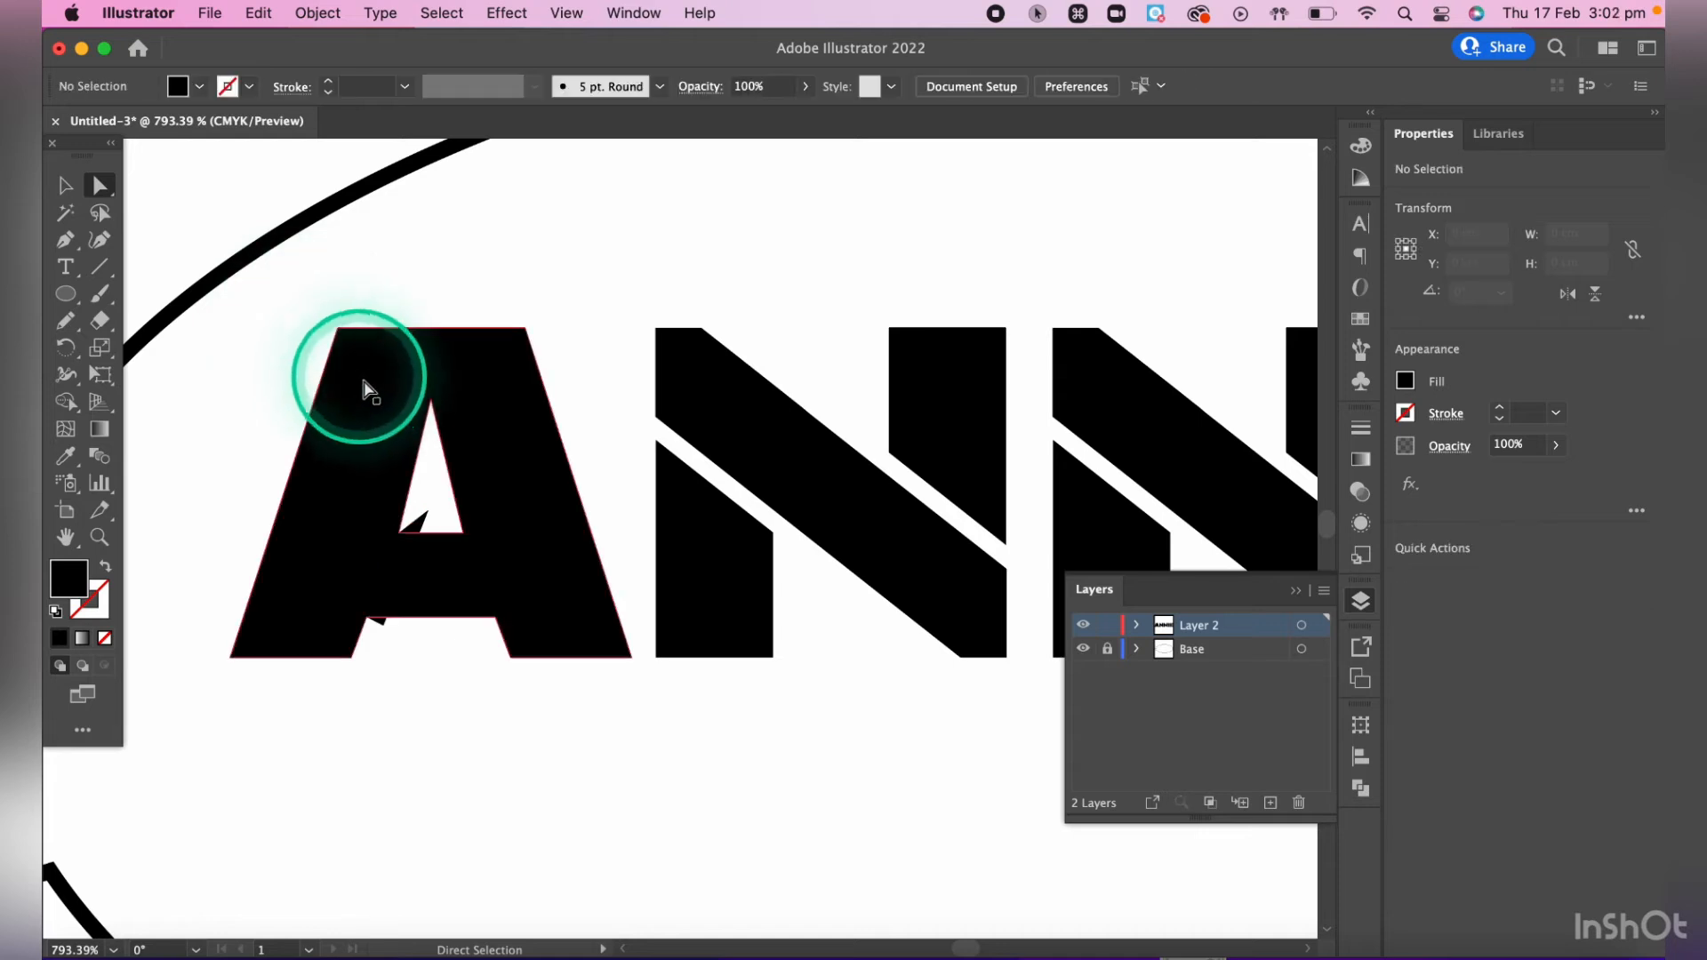
{"action": "left_click", "coordinate": [418, 536], "text": "shift"}
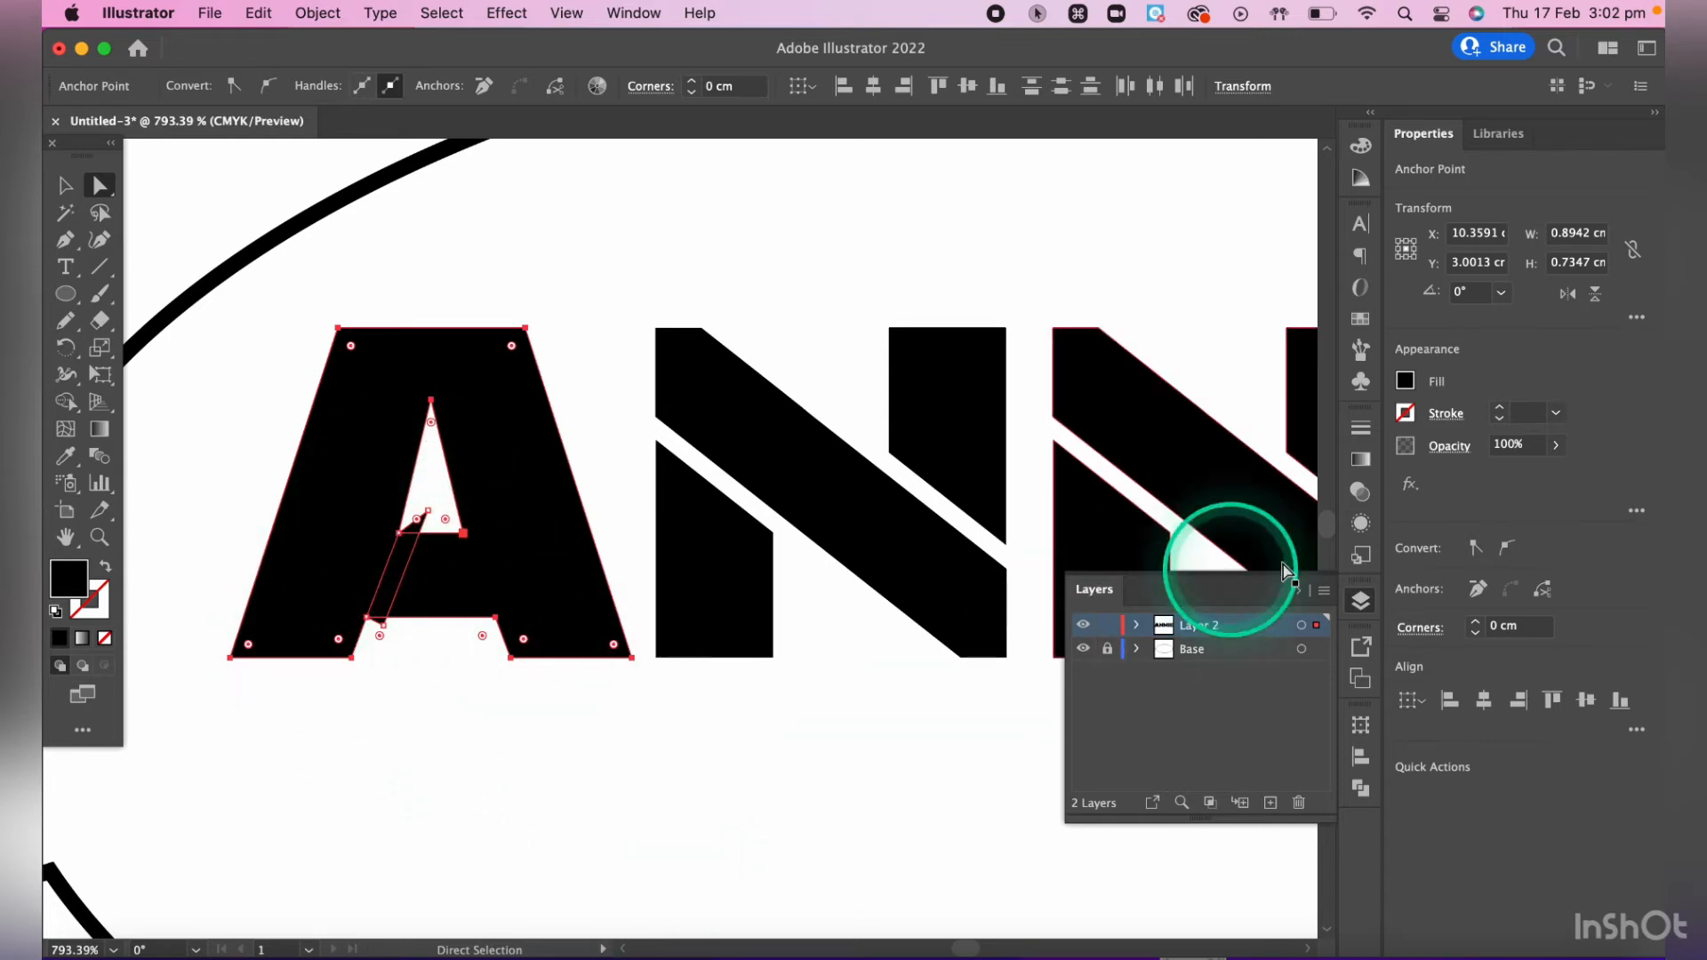
{"action": "left_click", "coordinate": [1360, 601]}
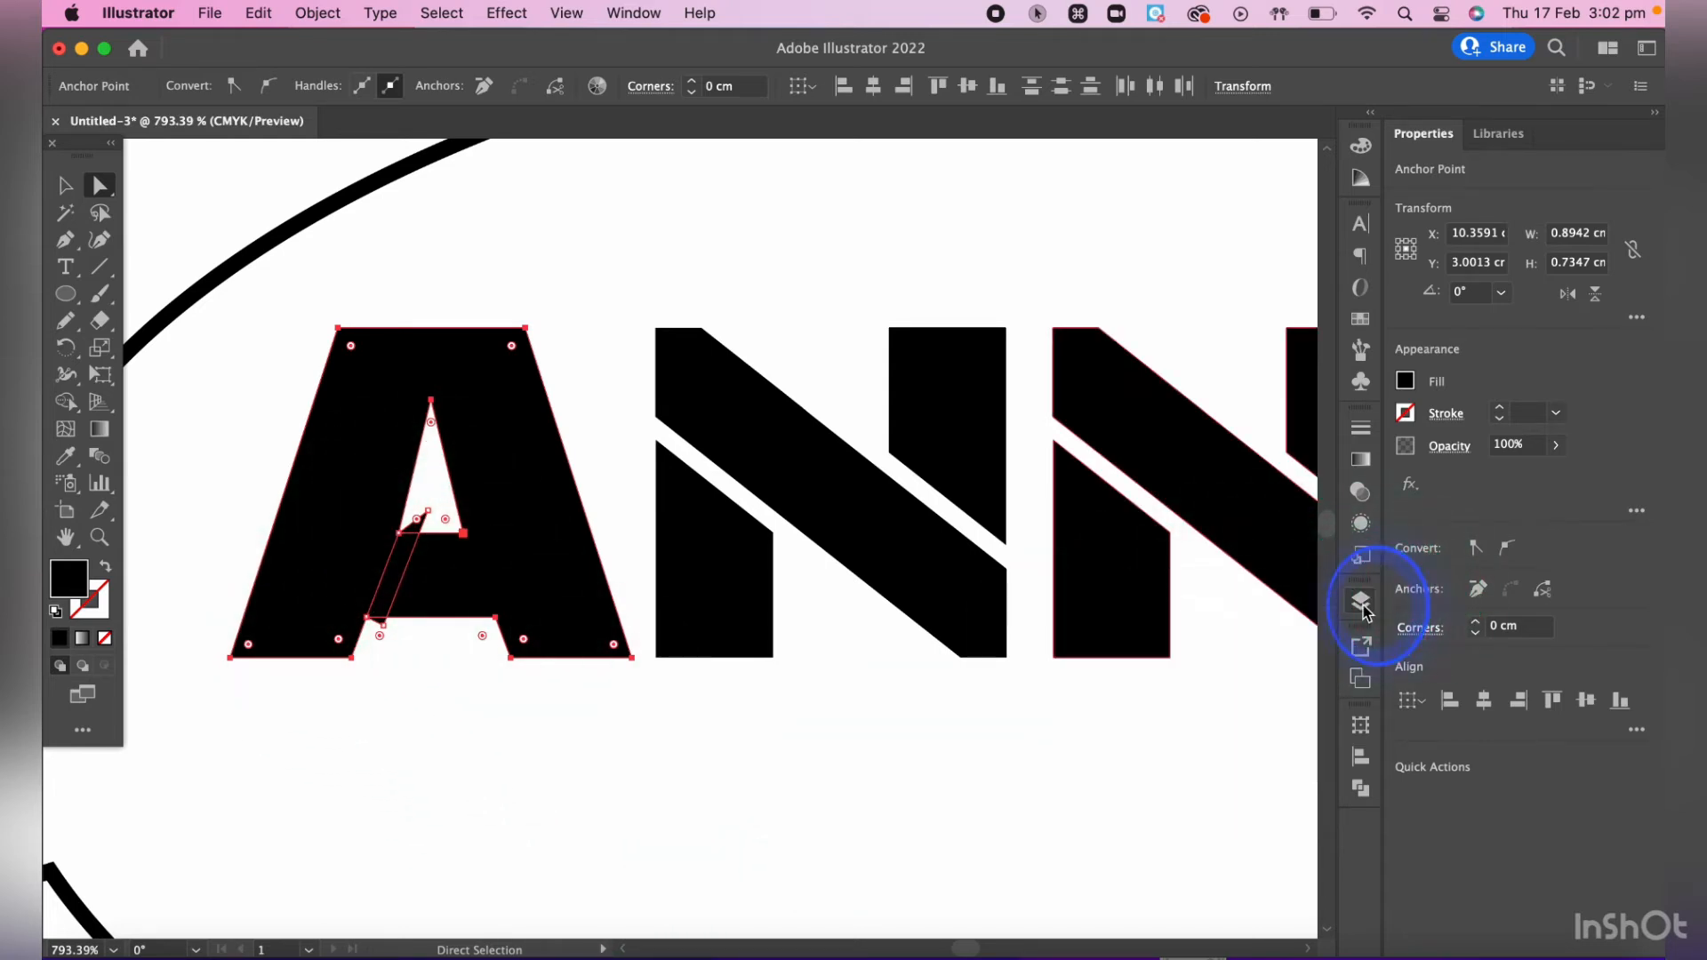
{"action": "left_click", "coordinate": [1361, 788]}
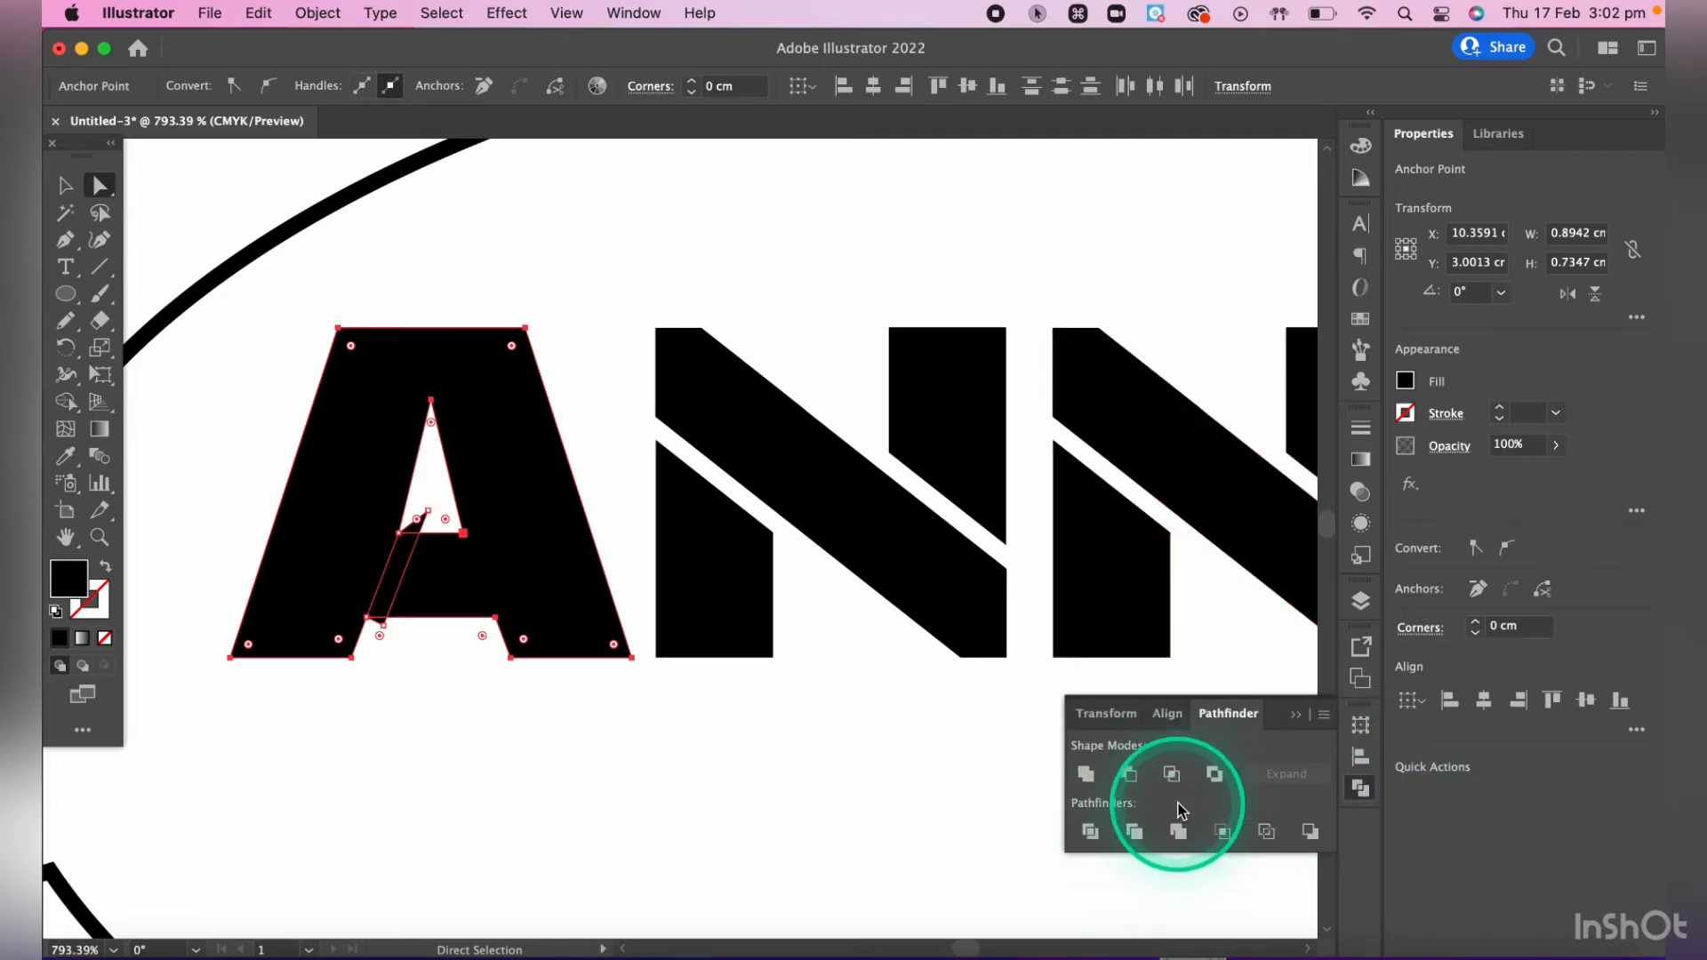
{"action": "scroll", "coordinate": [1178, 805], "scroll_direction": "up", "scroll_amount": 10}
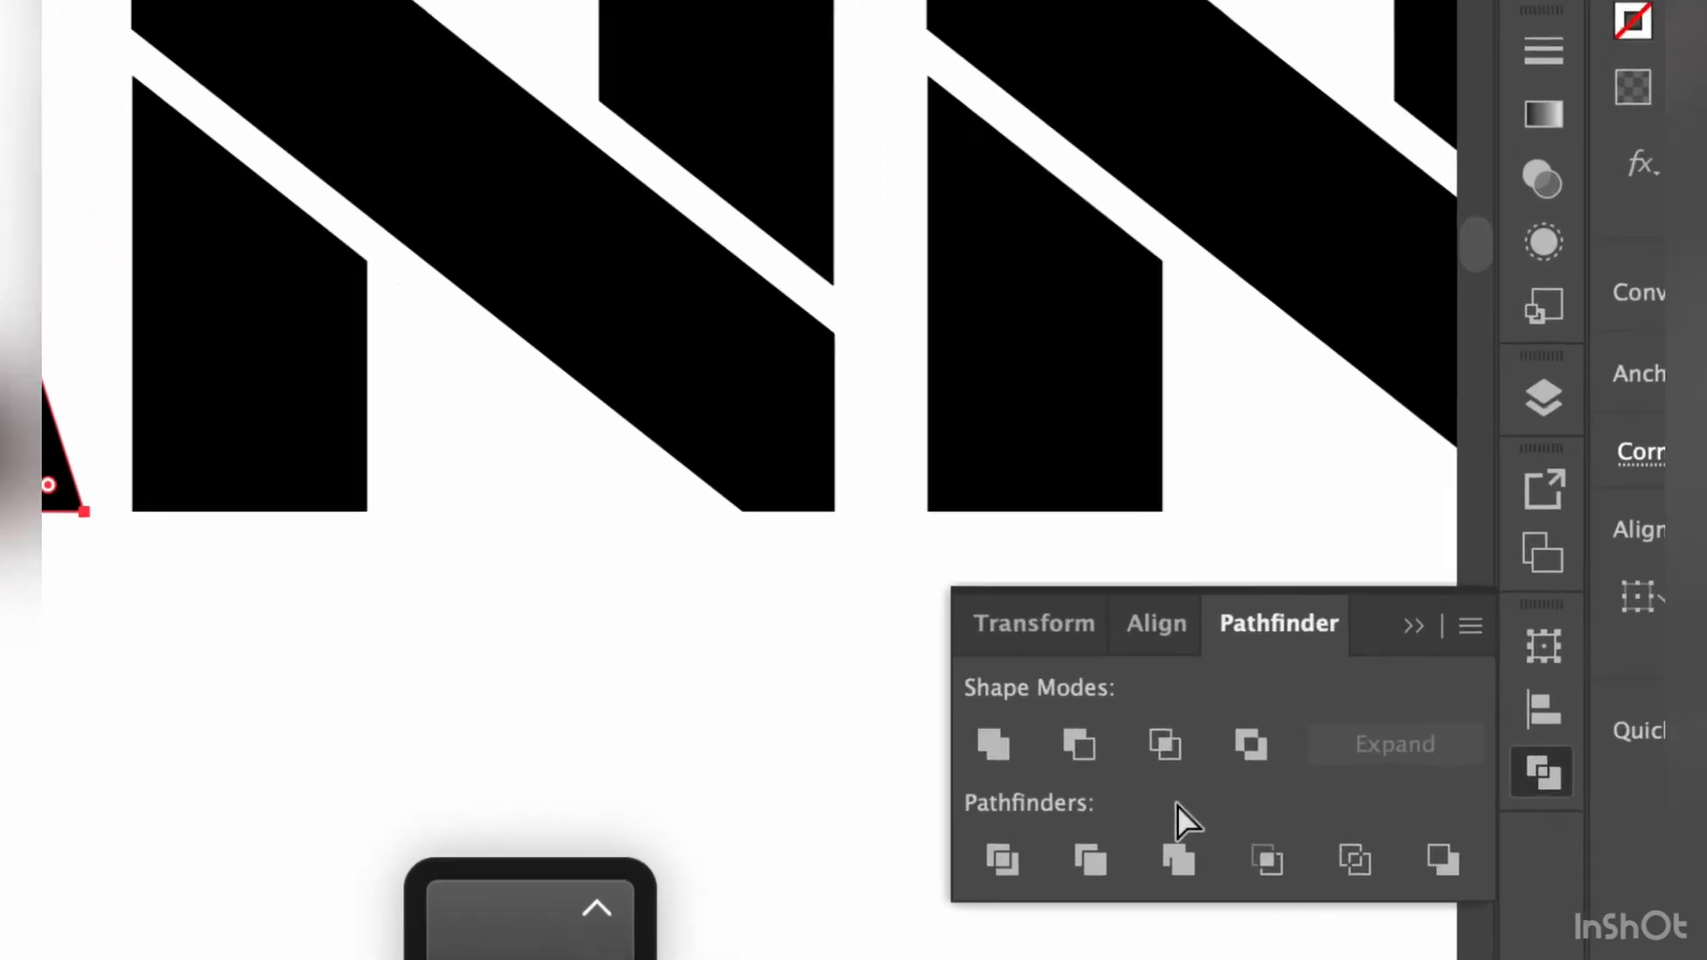
{"action": "scroll", "coordinate": [1177, 805], "scroll_direction": "up", "scroll_amount": 1}
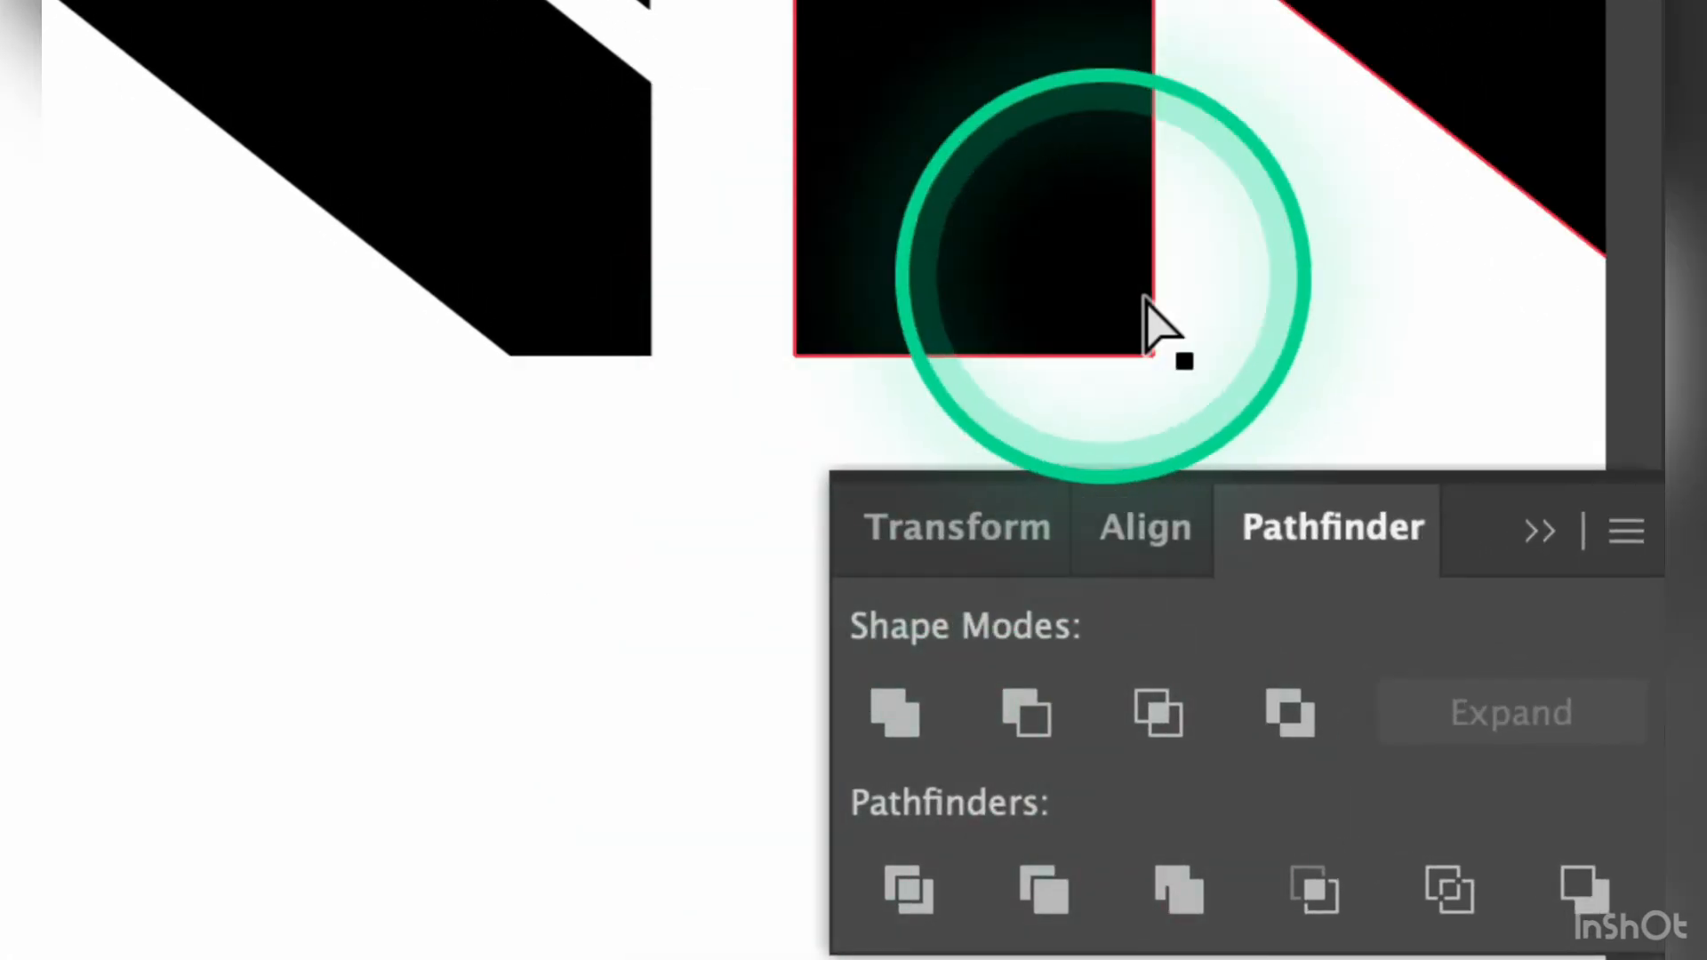
{"action": "left_click", "coordinate": [916, 903]}
{"action": "scroll", "coordinate": [202, 675], "scroll_direction": "down", "scroll_amount": 1}
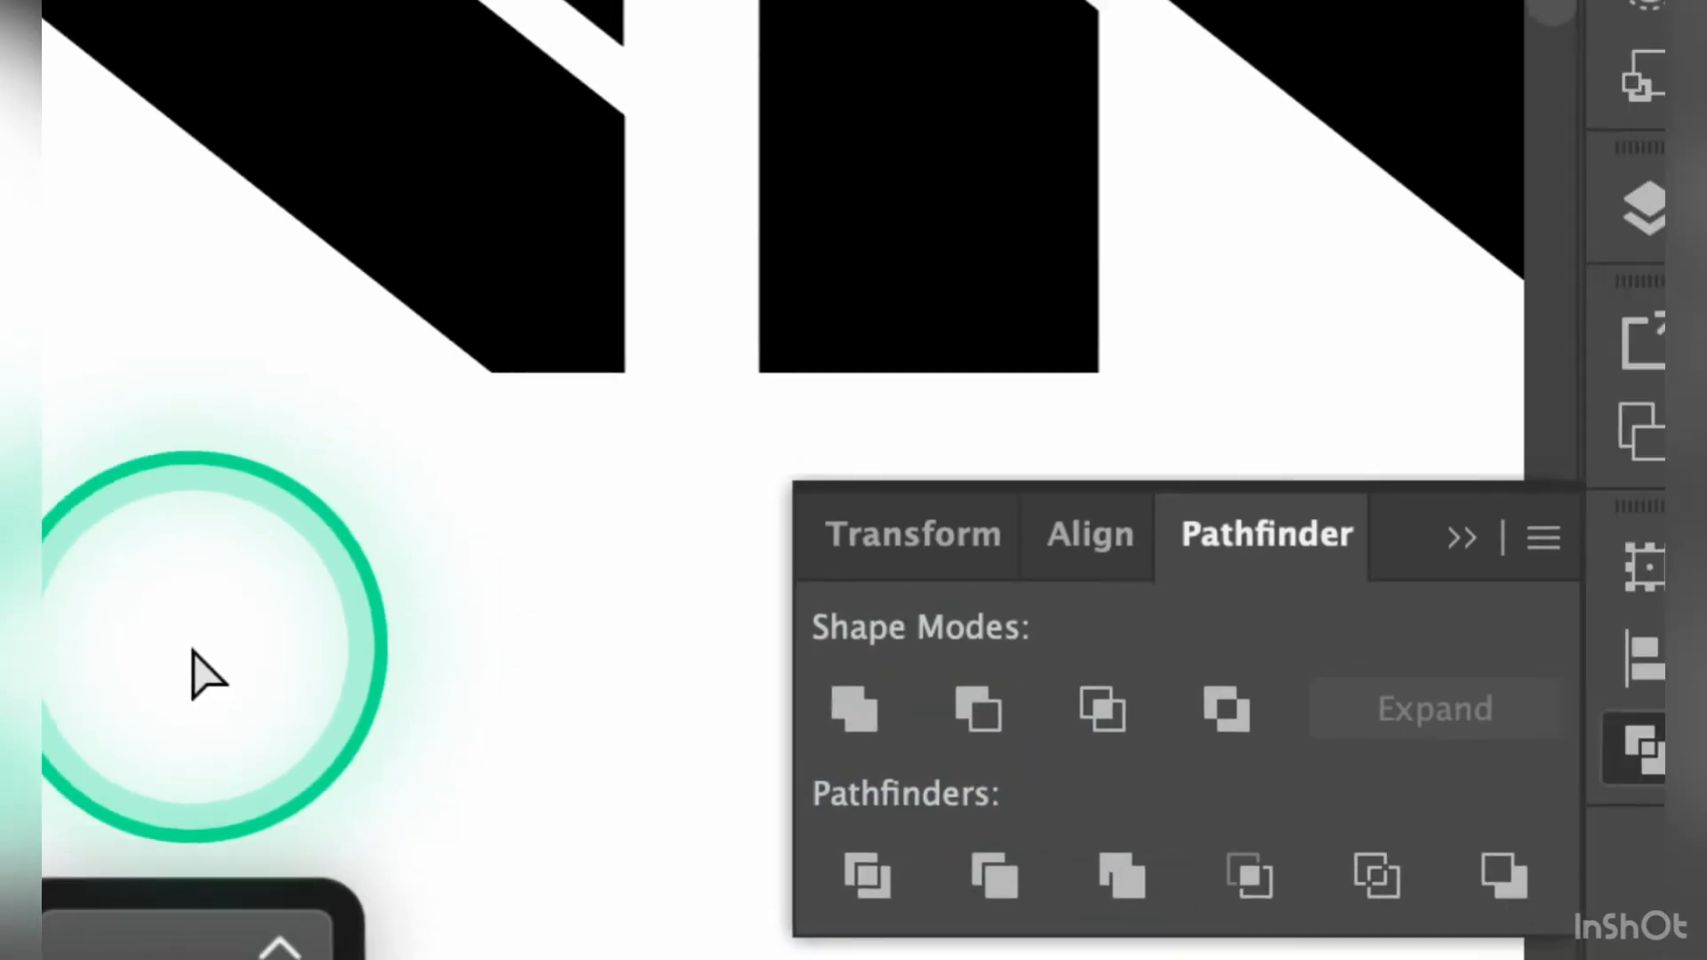
{"action": "scroll", "coordinate": [202, 675], "scroll_direction": "down", "scroll_amount": 5}
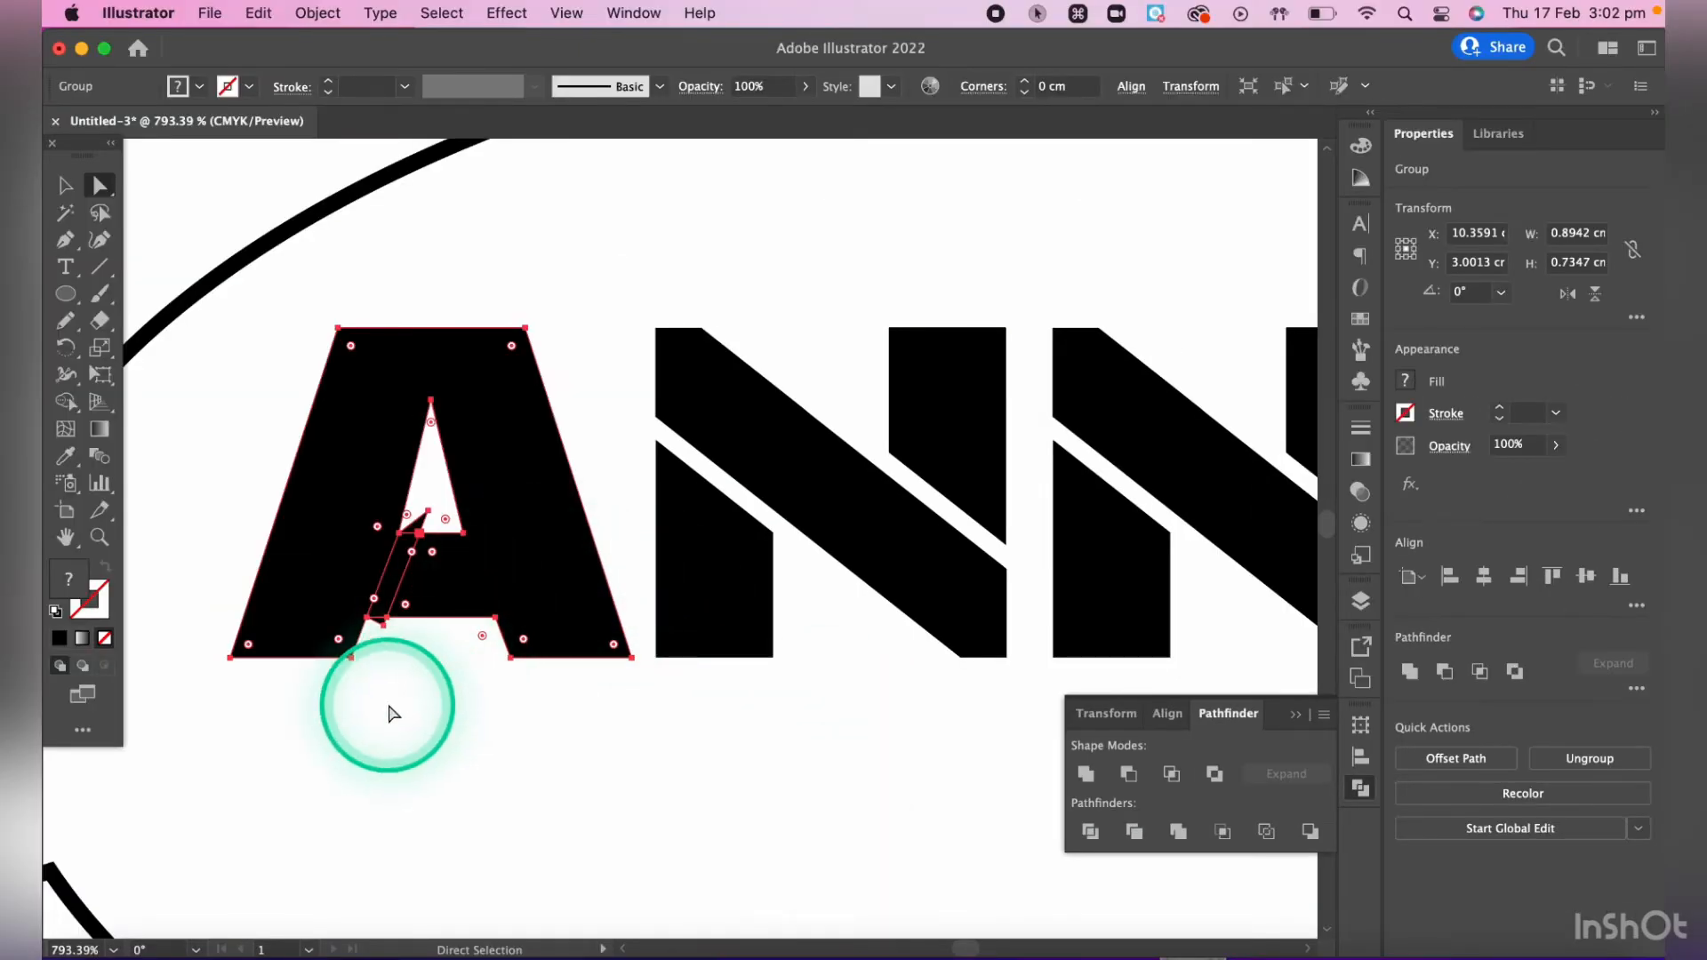
- Delete the slanted strip piece crossing the A's crossbar to open a gap beside the left leg
{"action": "key", "text": "a"}
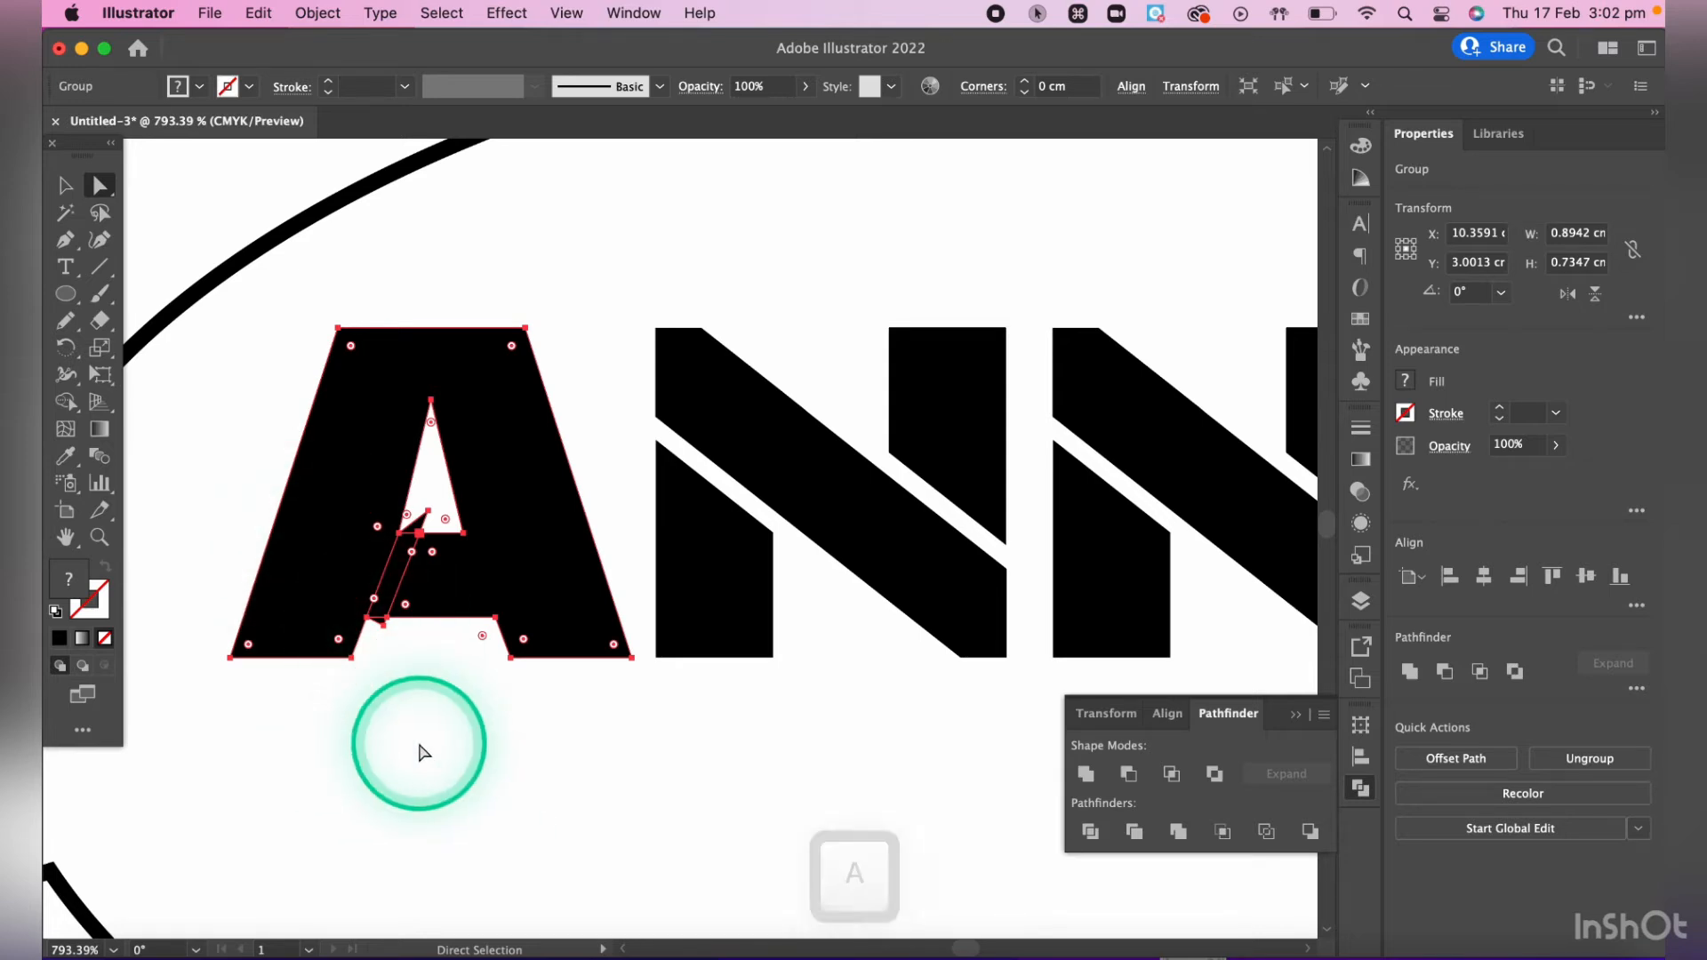
{"action": "left_click", "coordinate": [419, 711]}
{"action": "left_click", "coordinate": [397, 607]}
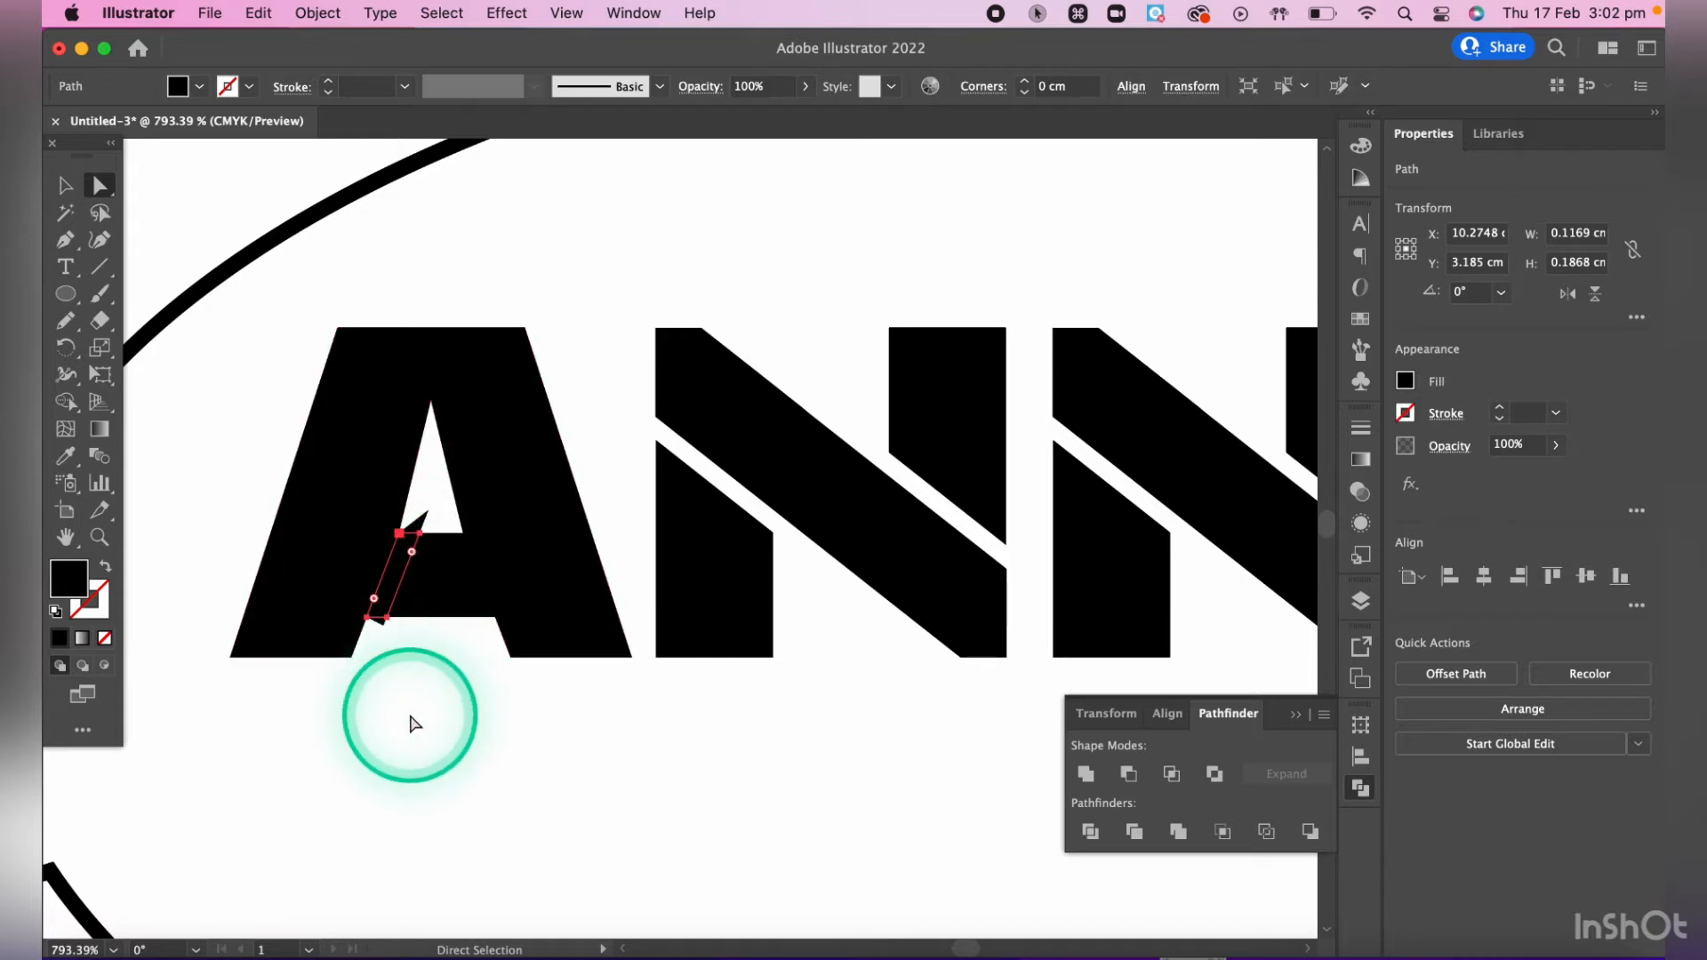
{"action": "key", "text": "Delete"}
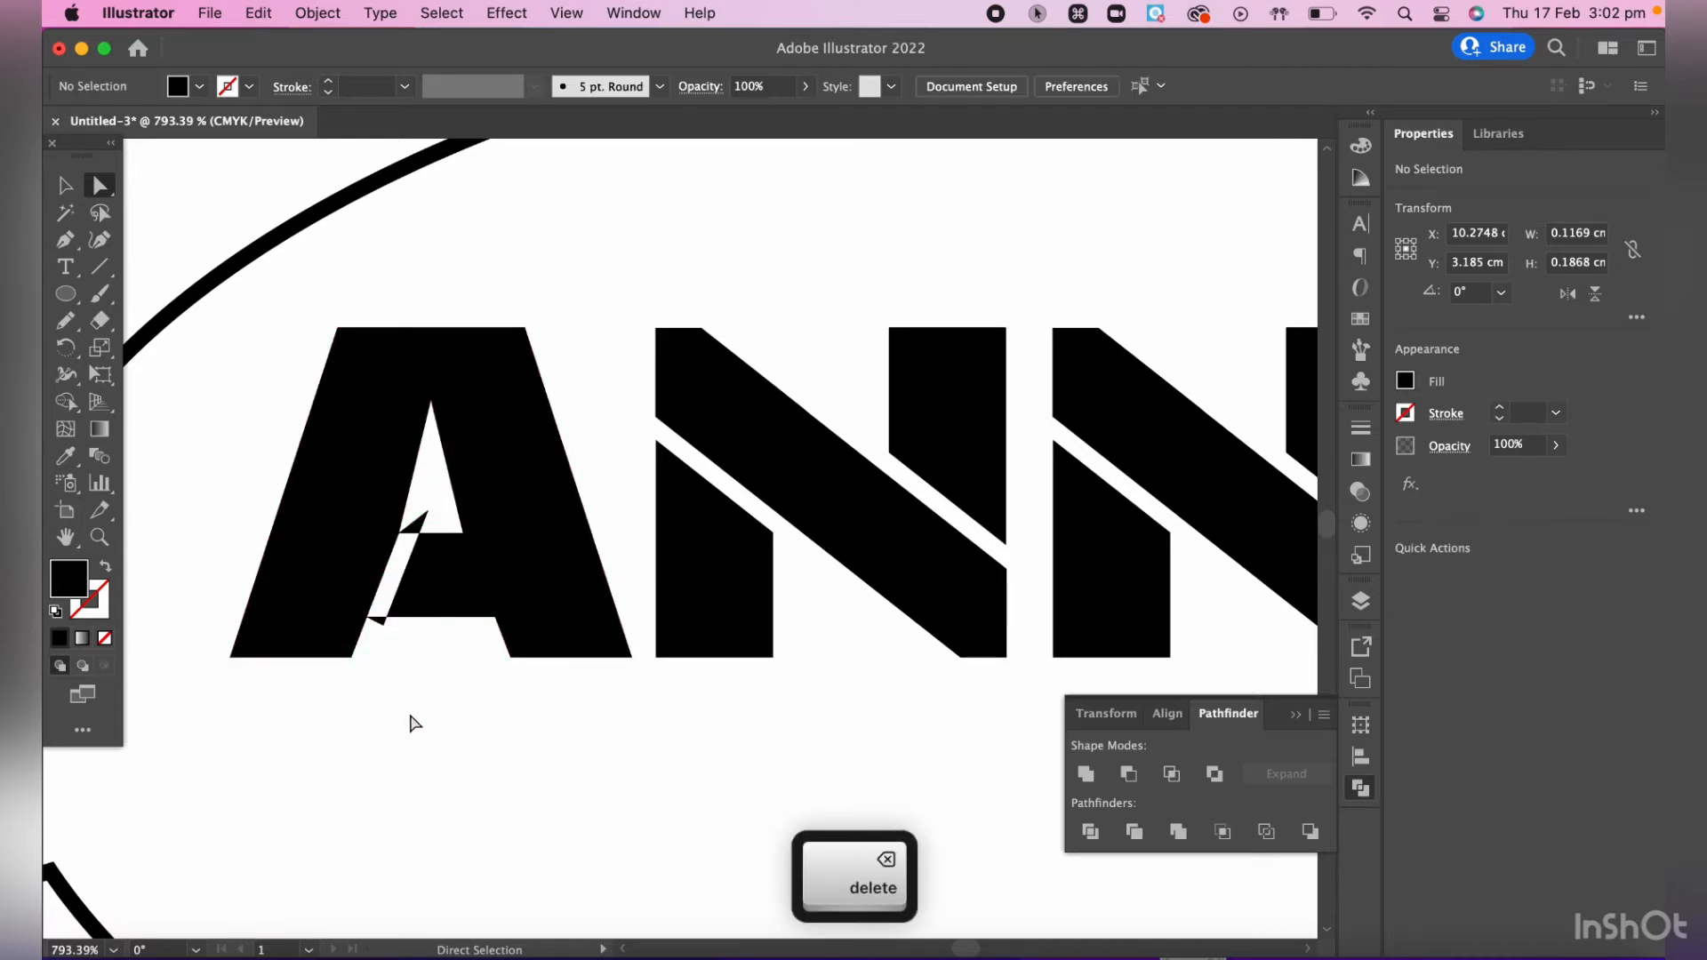
- Delete the two leftover black slivers of the strip, inside the counter and below the crossbar
{"action": "left_click", "coordinate": [417, 522]}
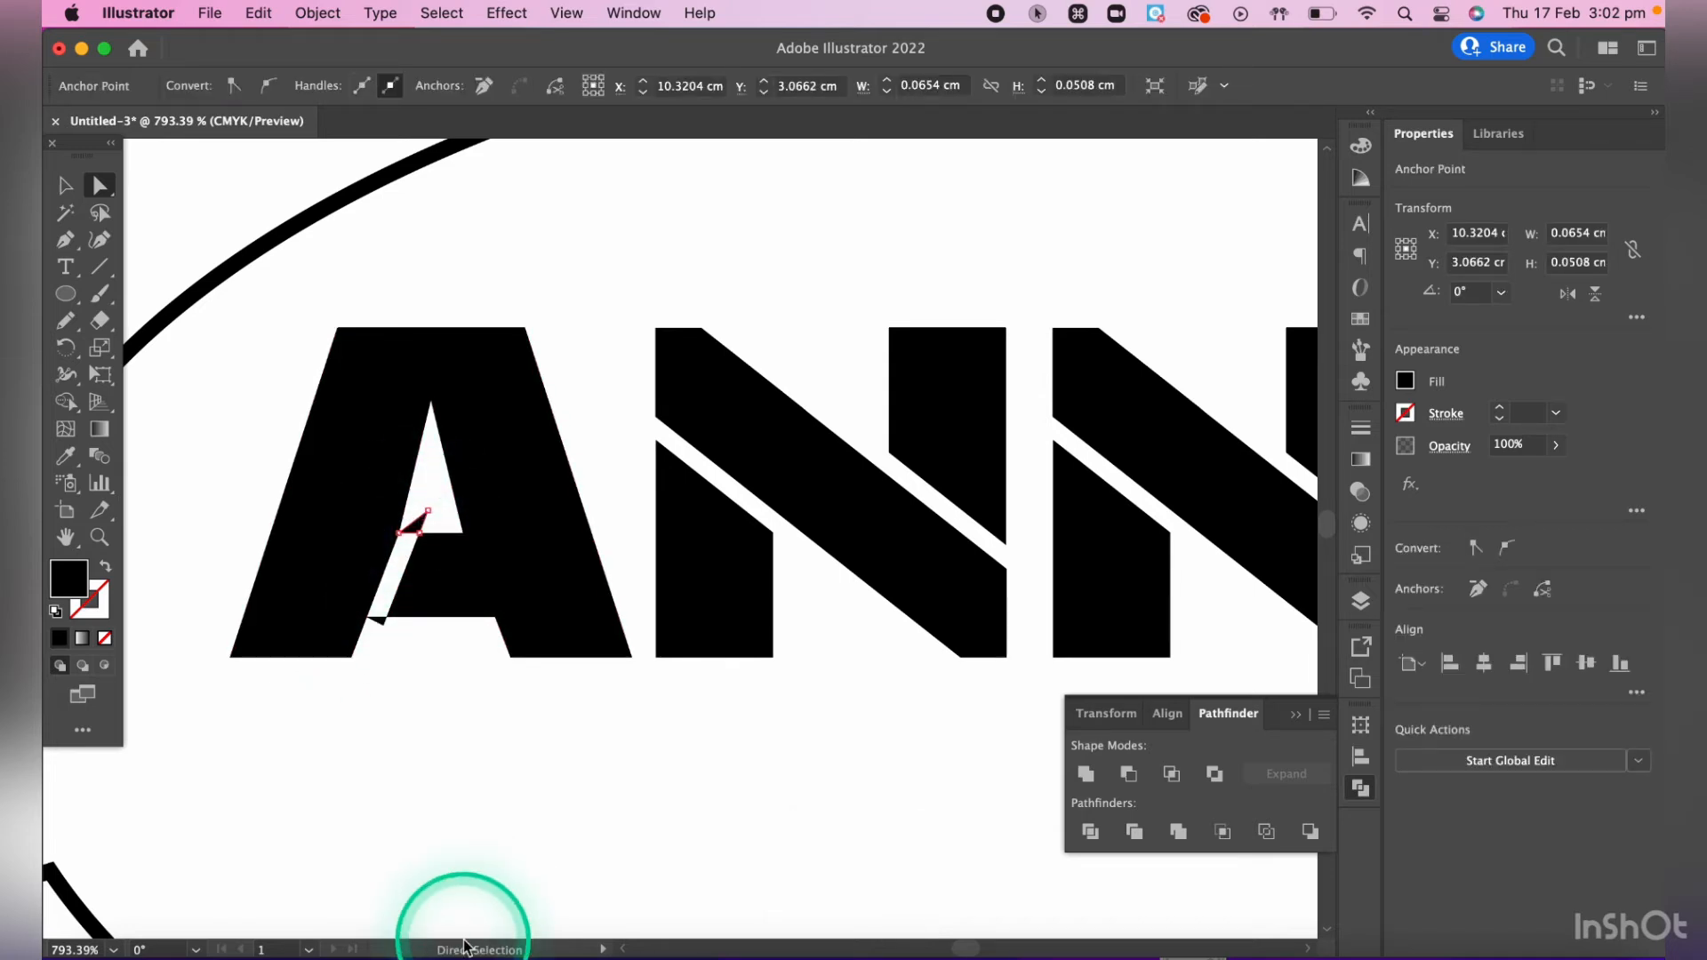
{"action": "key", "text": "\\"}
{"action": "key", "text": "BackSpace"}
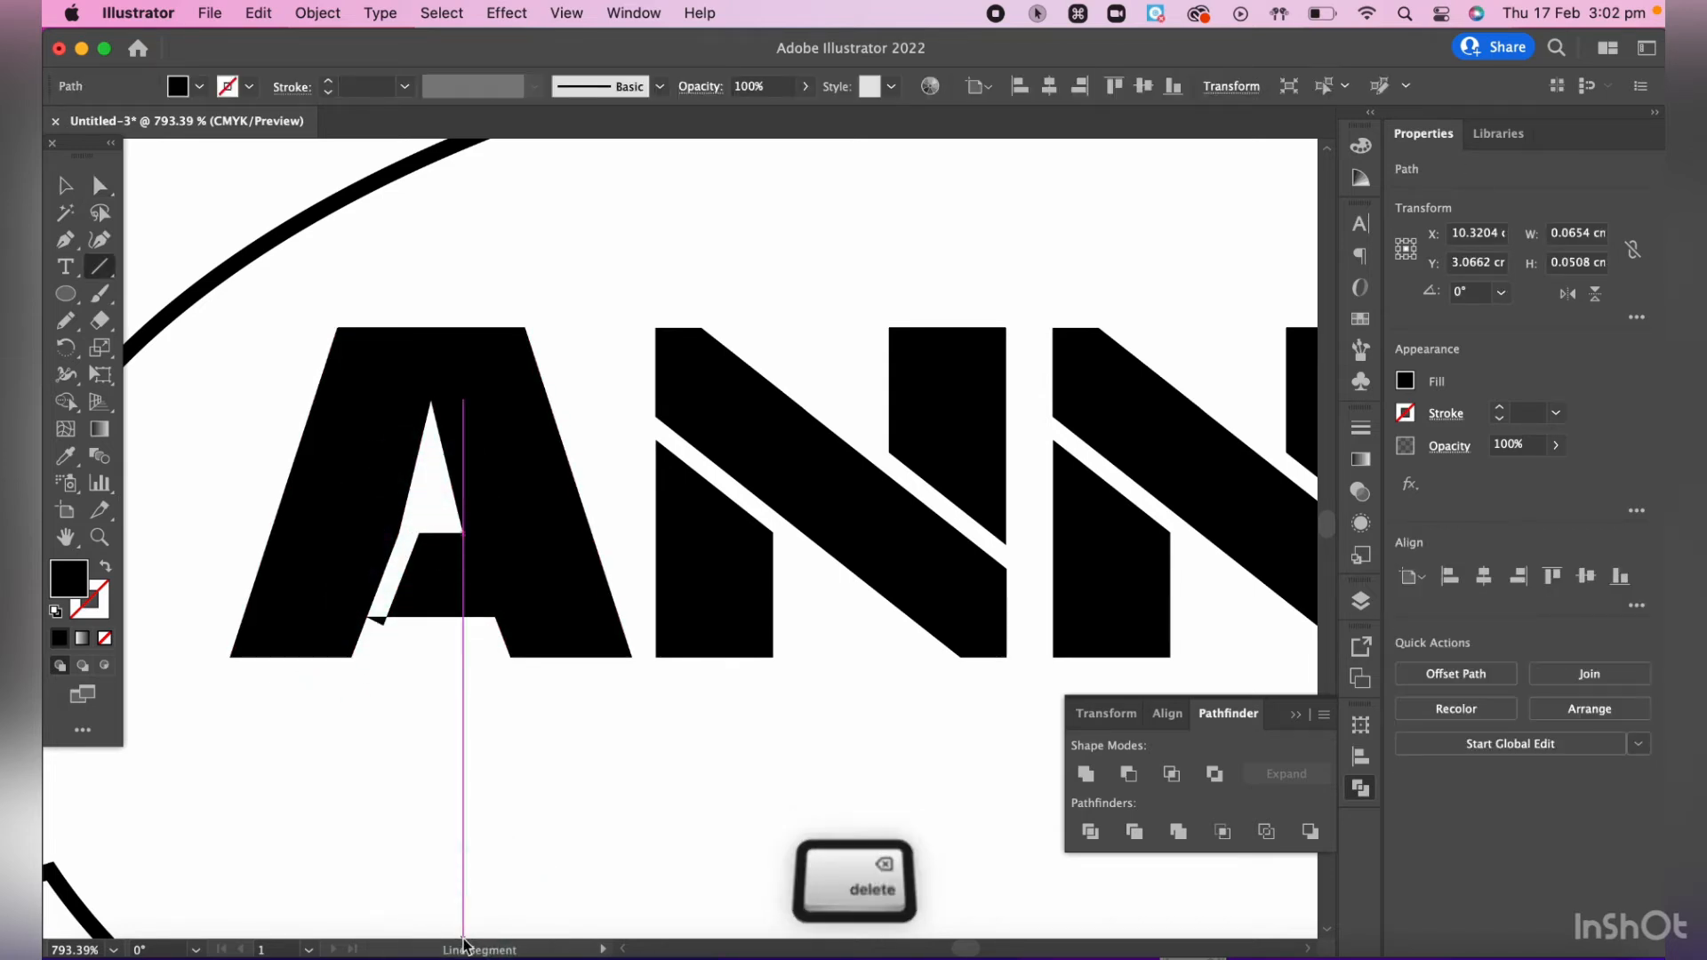
{"action": "key", "text": "BackSpace"}
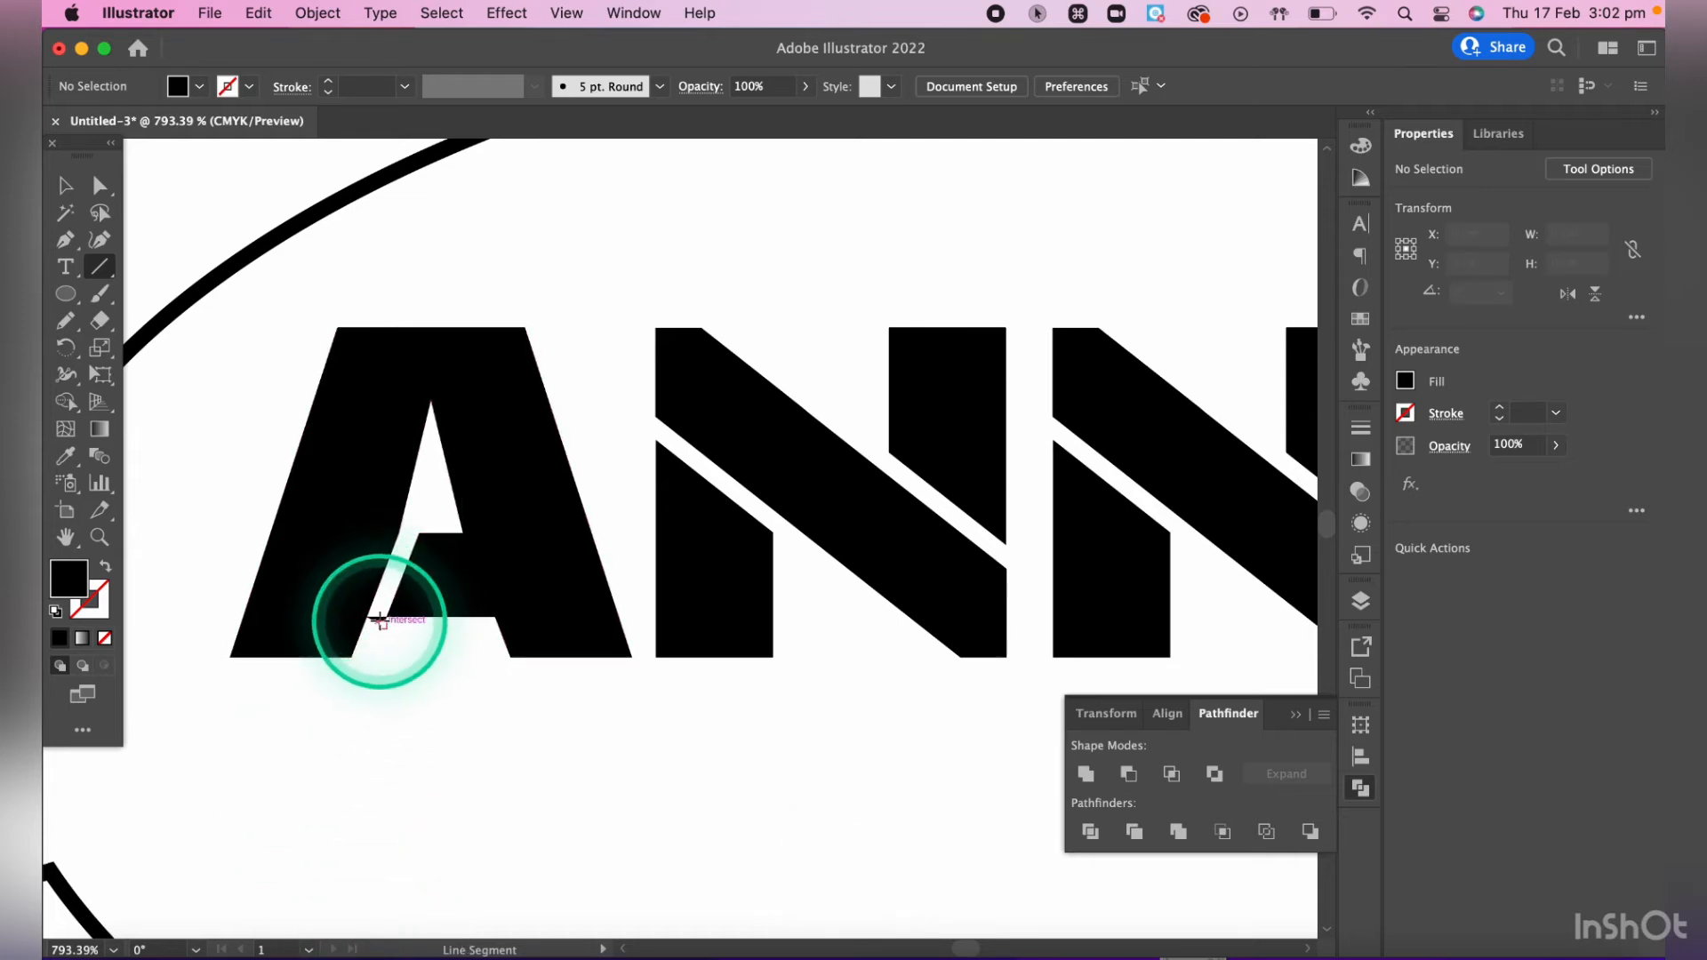
{"action": "key", "text": "a"}
{"action": "left_click", "coordinate": [381, 620]}
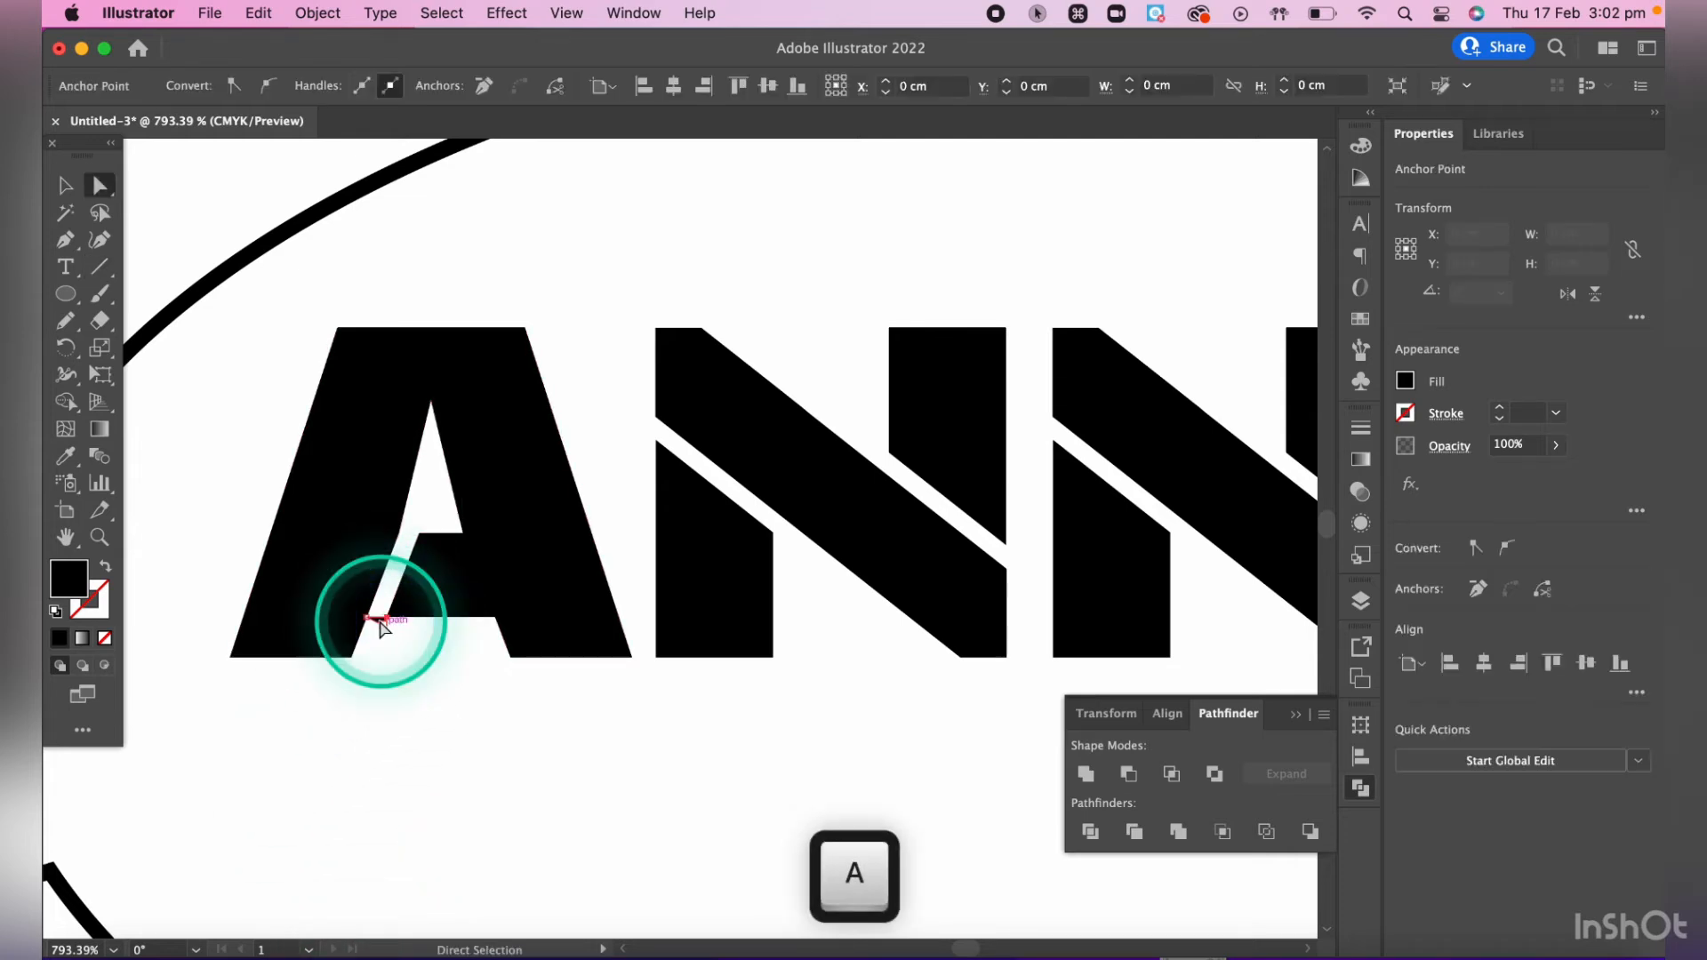
{"action": "key", "text": "BackSpace"}
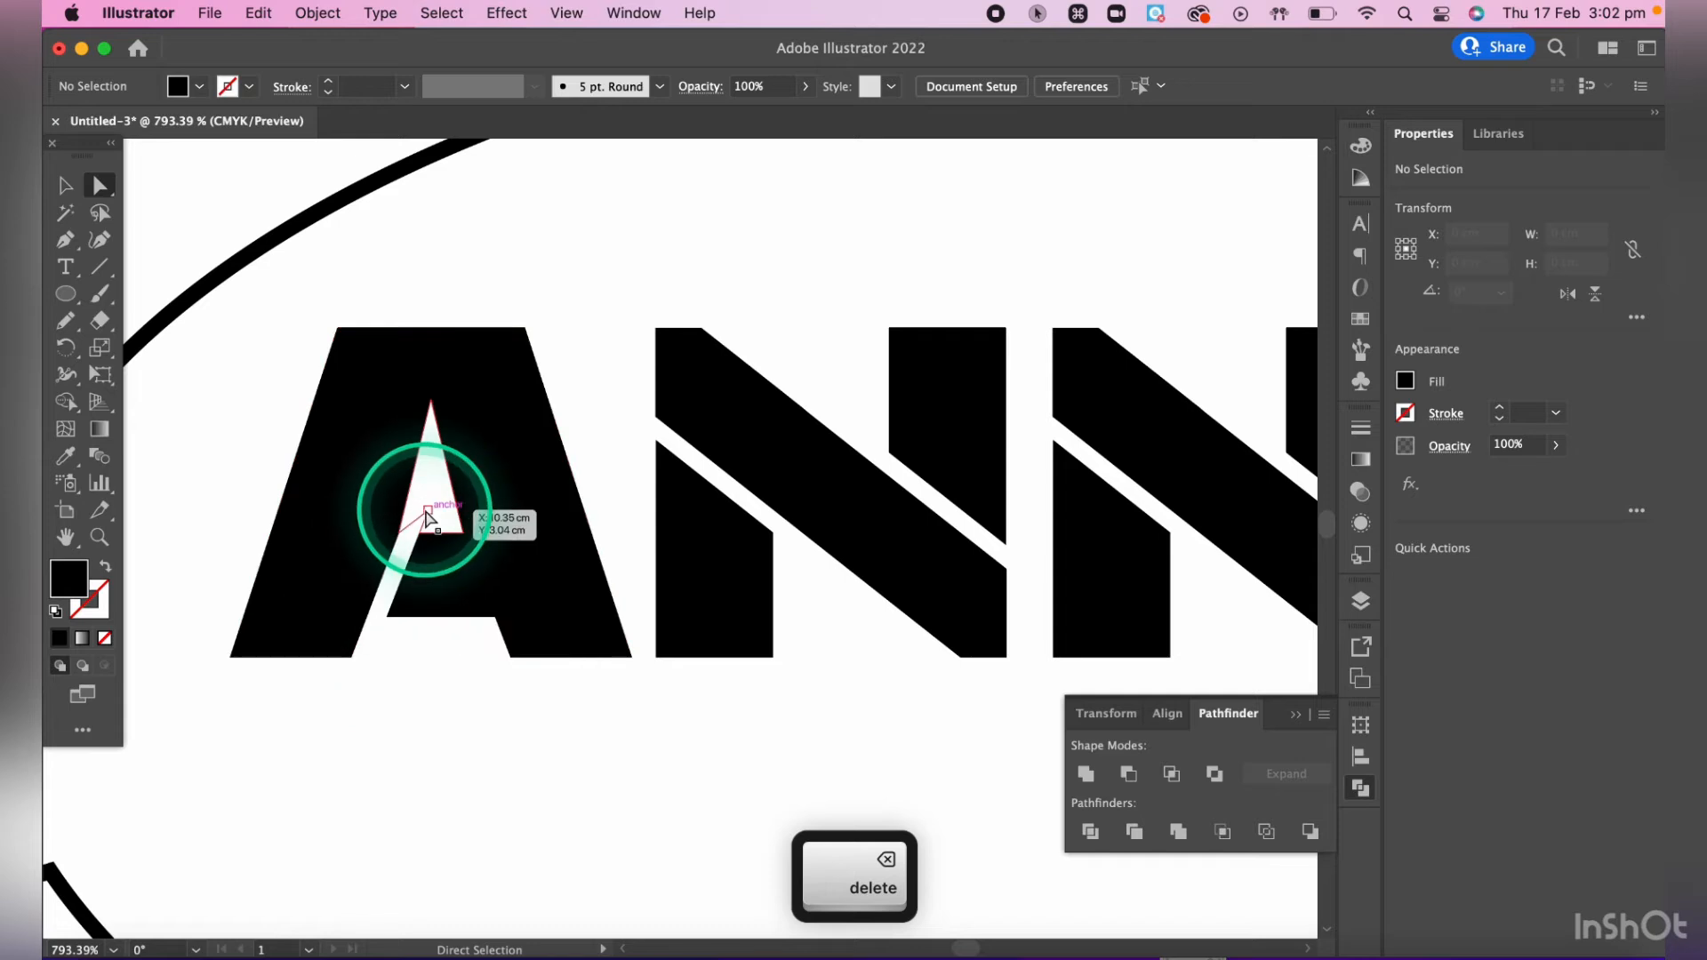
- Delete the leftover unfilled path inside the A's triangular counter
{"action": "scroll", "coordinate": [426, 514], "scroll_direction": "up", "scroll_amount": 3}
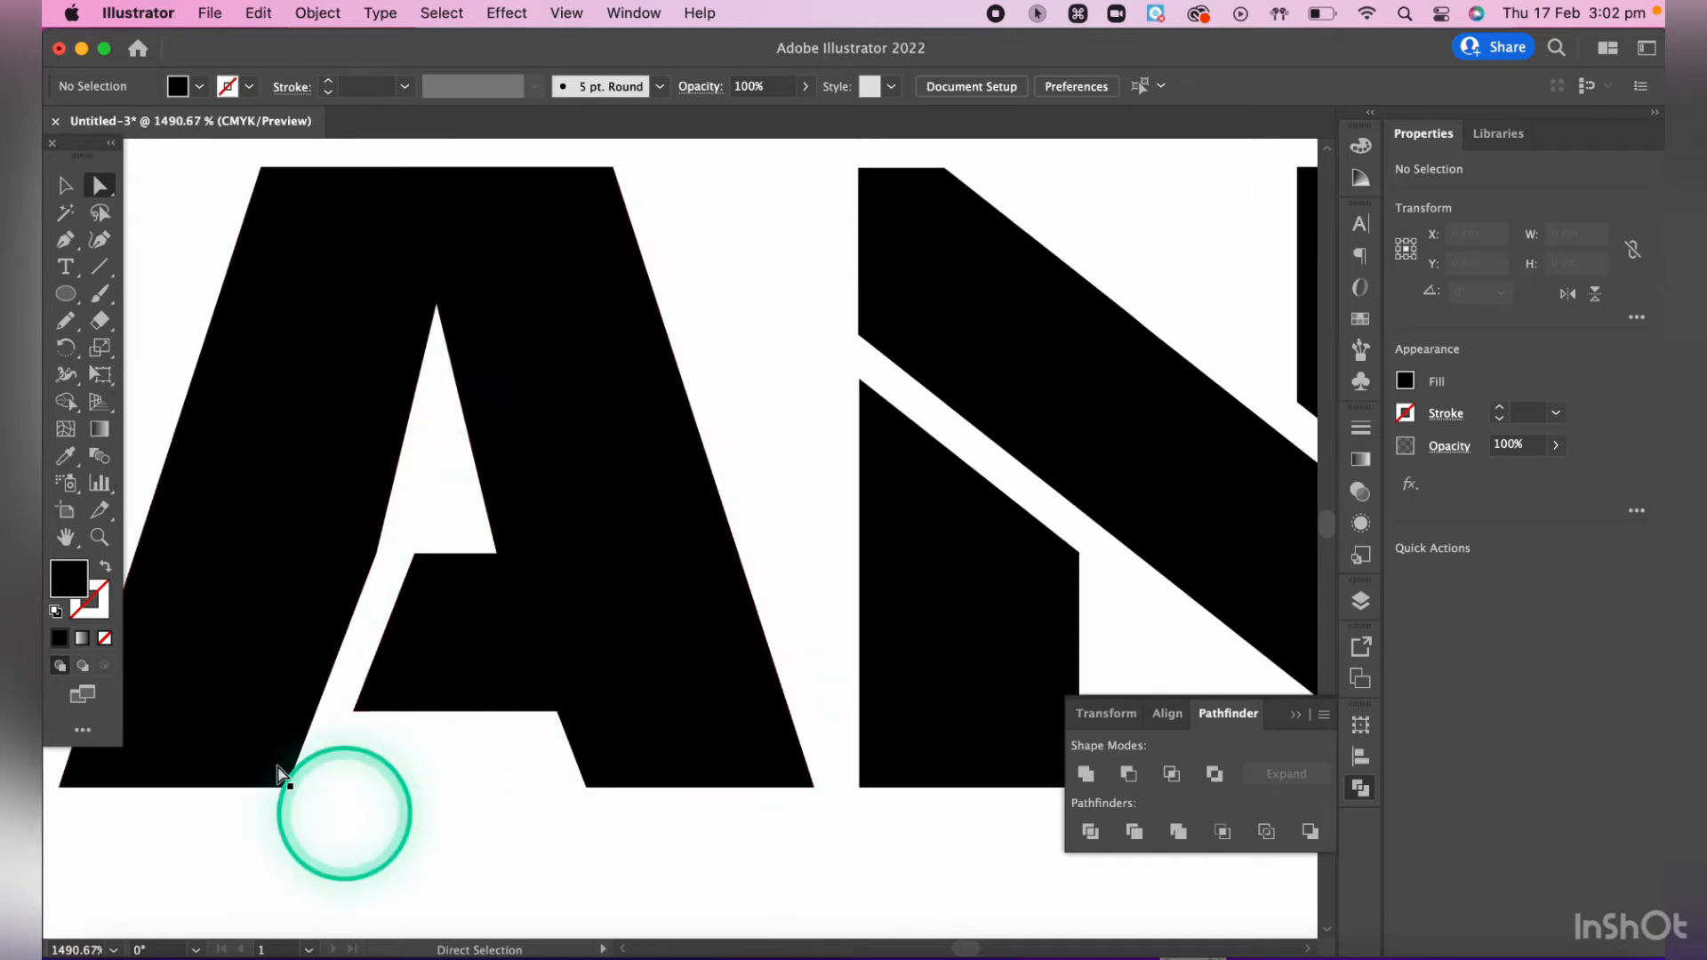
{"action": "left_click", "coordinate": [412, 534]}
{"action": "key", "text": "BackSpace"}
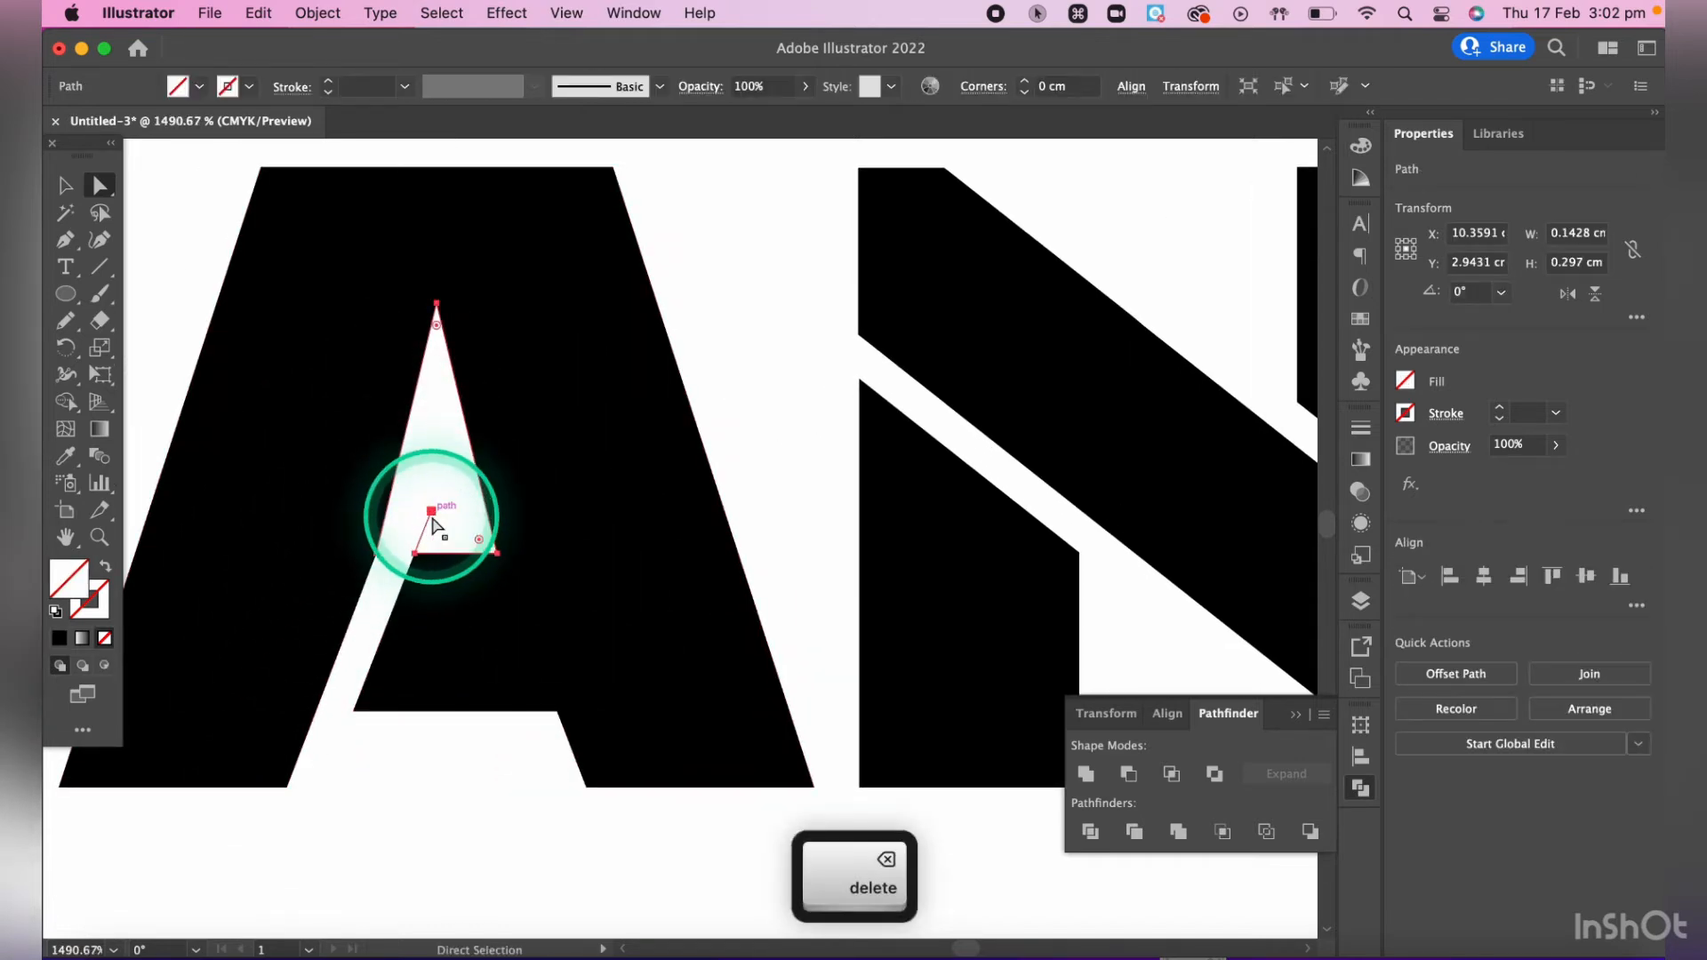
{"action": "key", "text": "bracketright"}
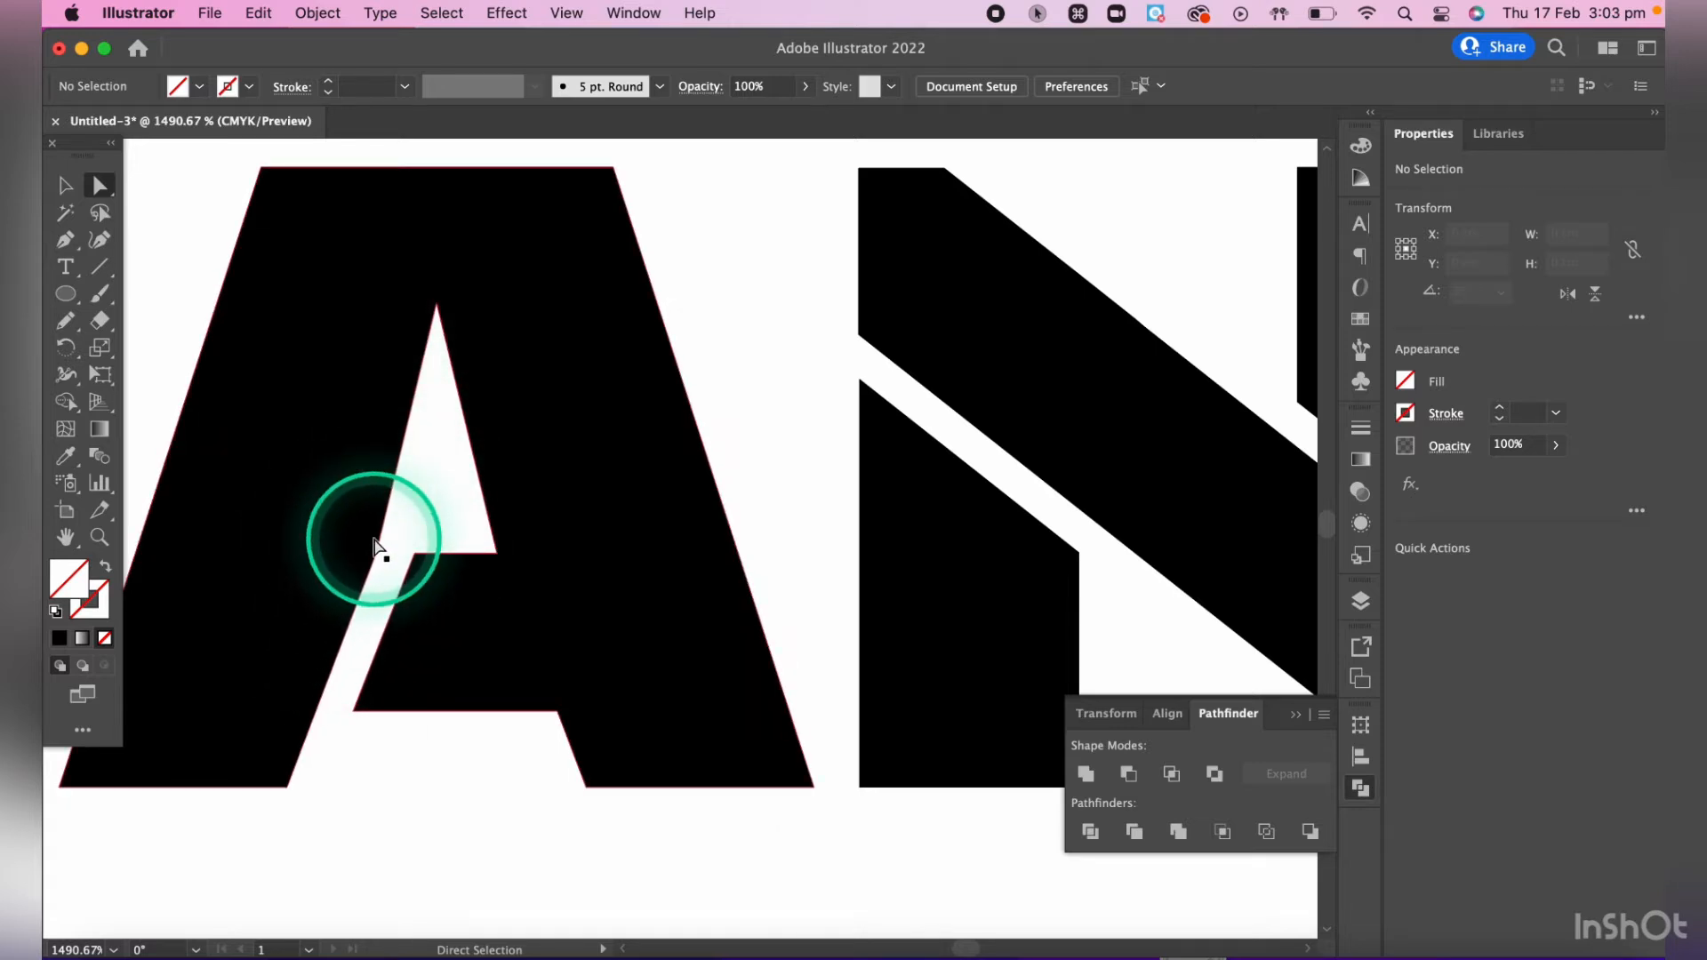
- Straighten the left leg's inner edge by removing its two intermediate anchor points with the Delete Anchor Point tool
{"action": "scroll", "coordinate": [374, 544], "scroll_direction": "up", "scroll_amount": 4}
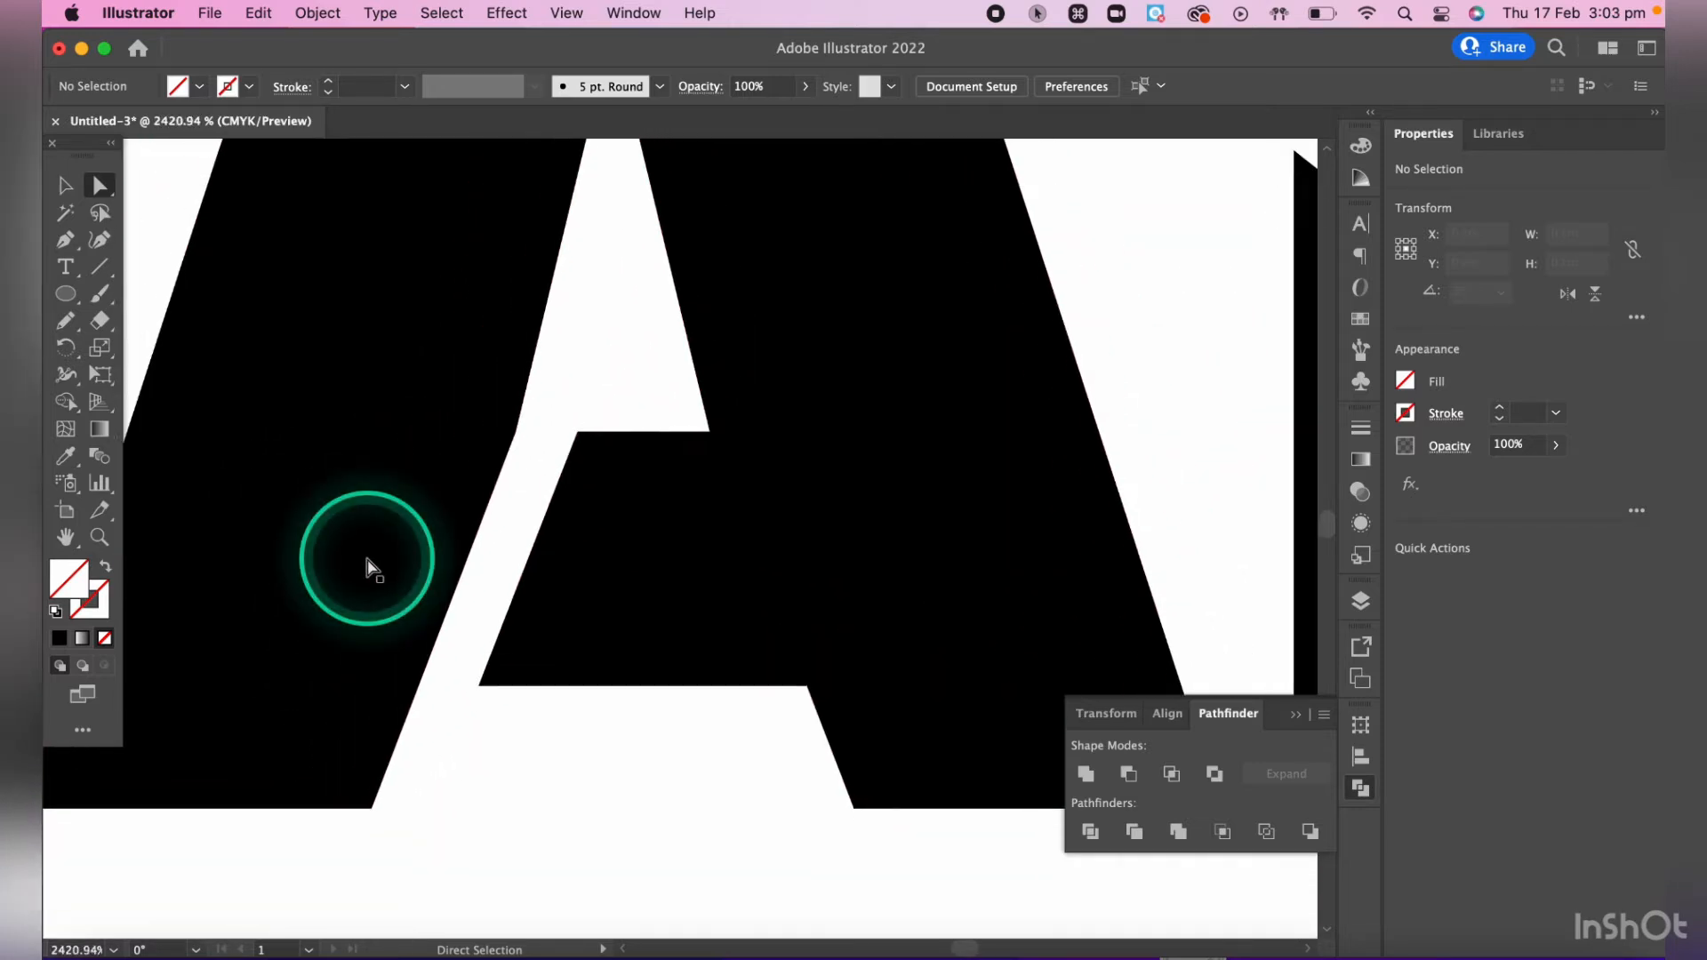
{"action": "key", "text": "a"}
{"action": "left_click", "coordinate": [476, 413]}
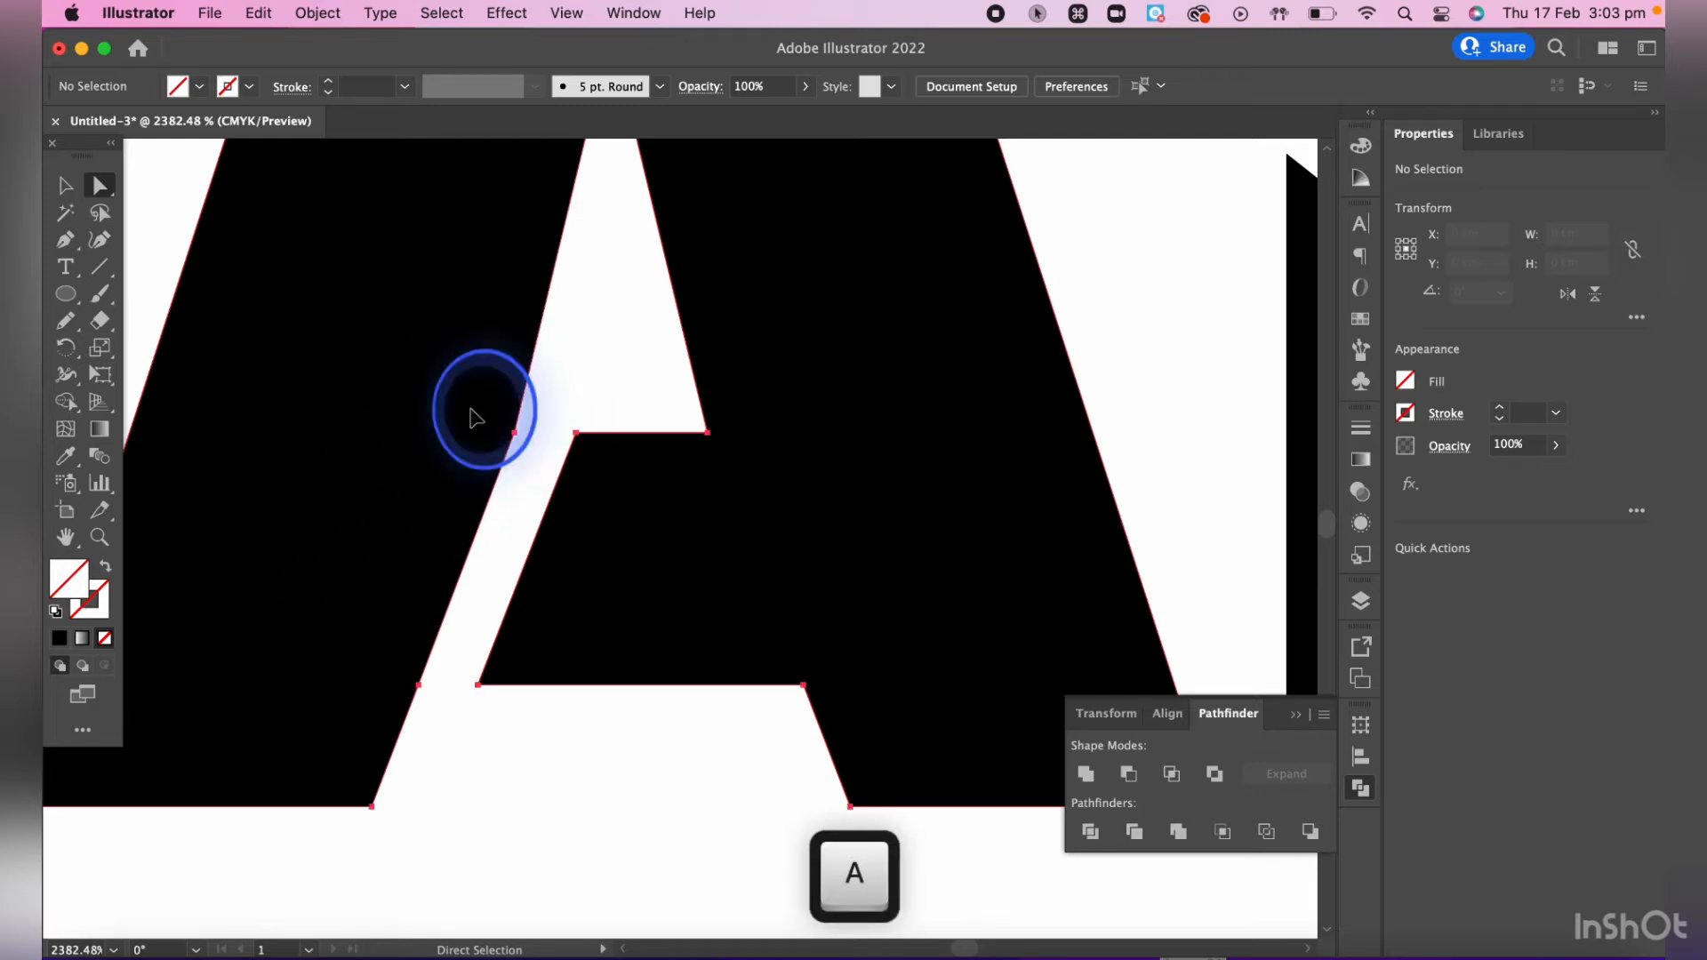
{"action": "left_click", "coordinate": [515, 432]}
{"action": "mouse_move", "coordinate": [514, 432]}
{"action": "left_mouse_down"}
{"action": "mouse_move", "coordinate": [494, 432]}
{"action": "mouse_move", "coordinate": [530, 434]}
{"action": "mouse_move", "coordinate": [514, 434]}
{"action": "left_mouse_up"}
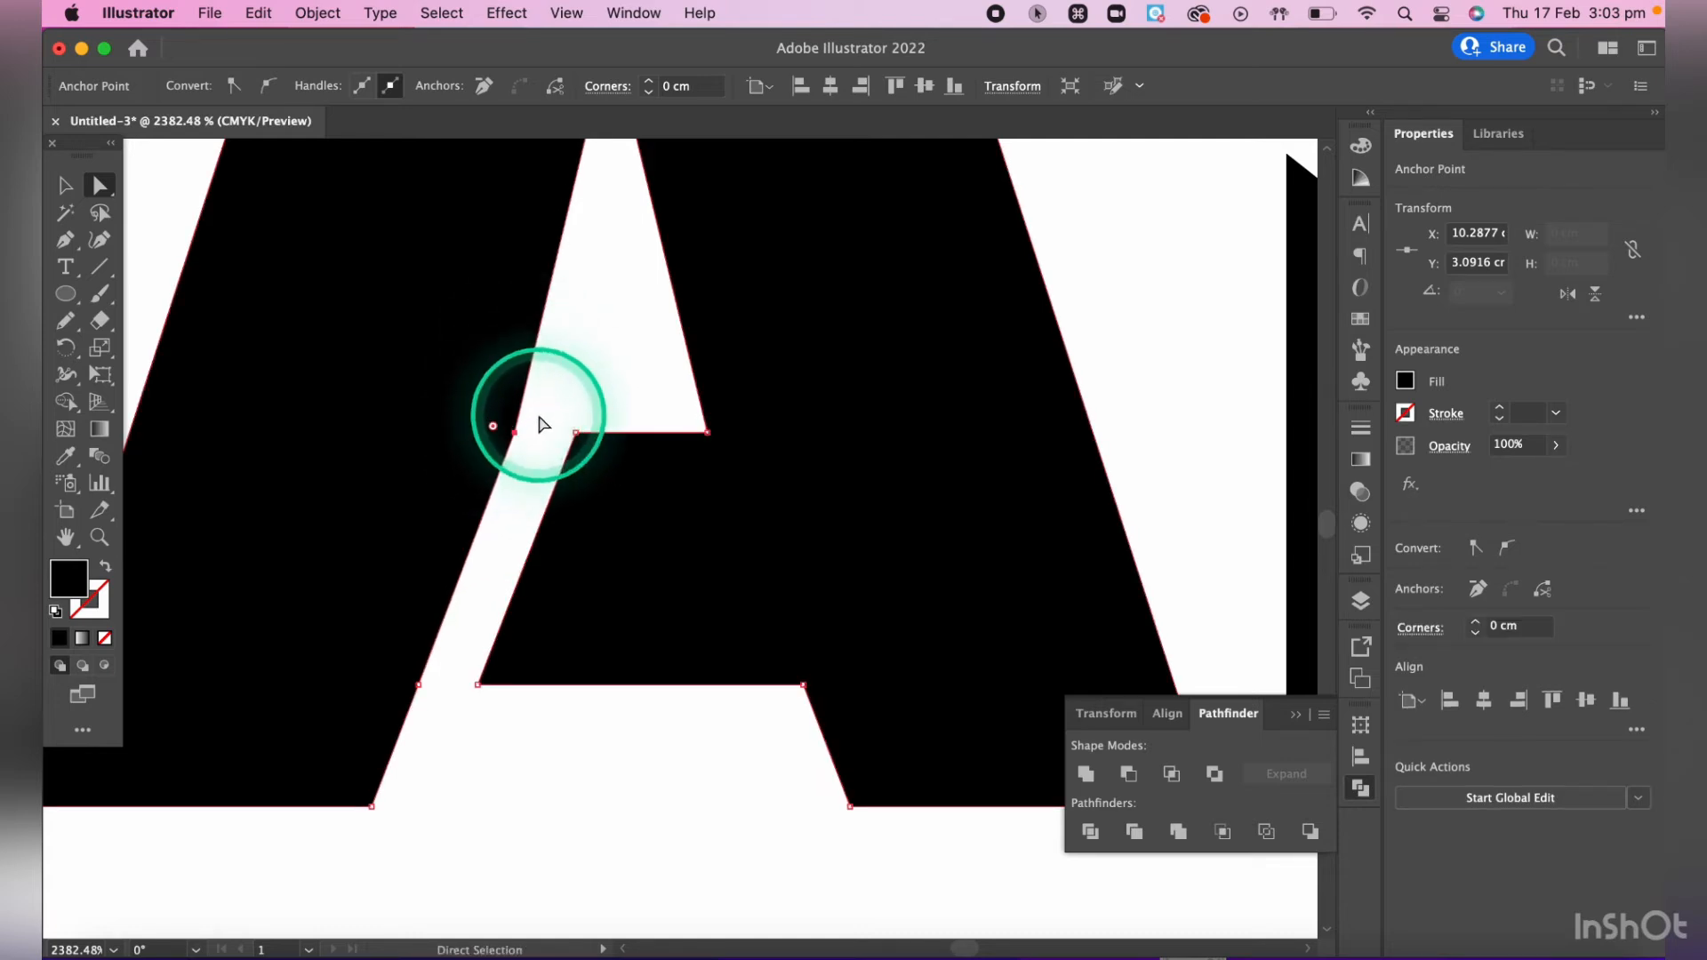
{"action": "key", "text": "minus"}
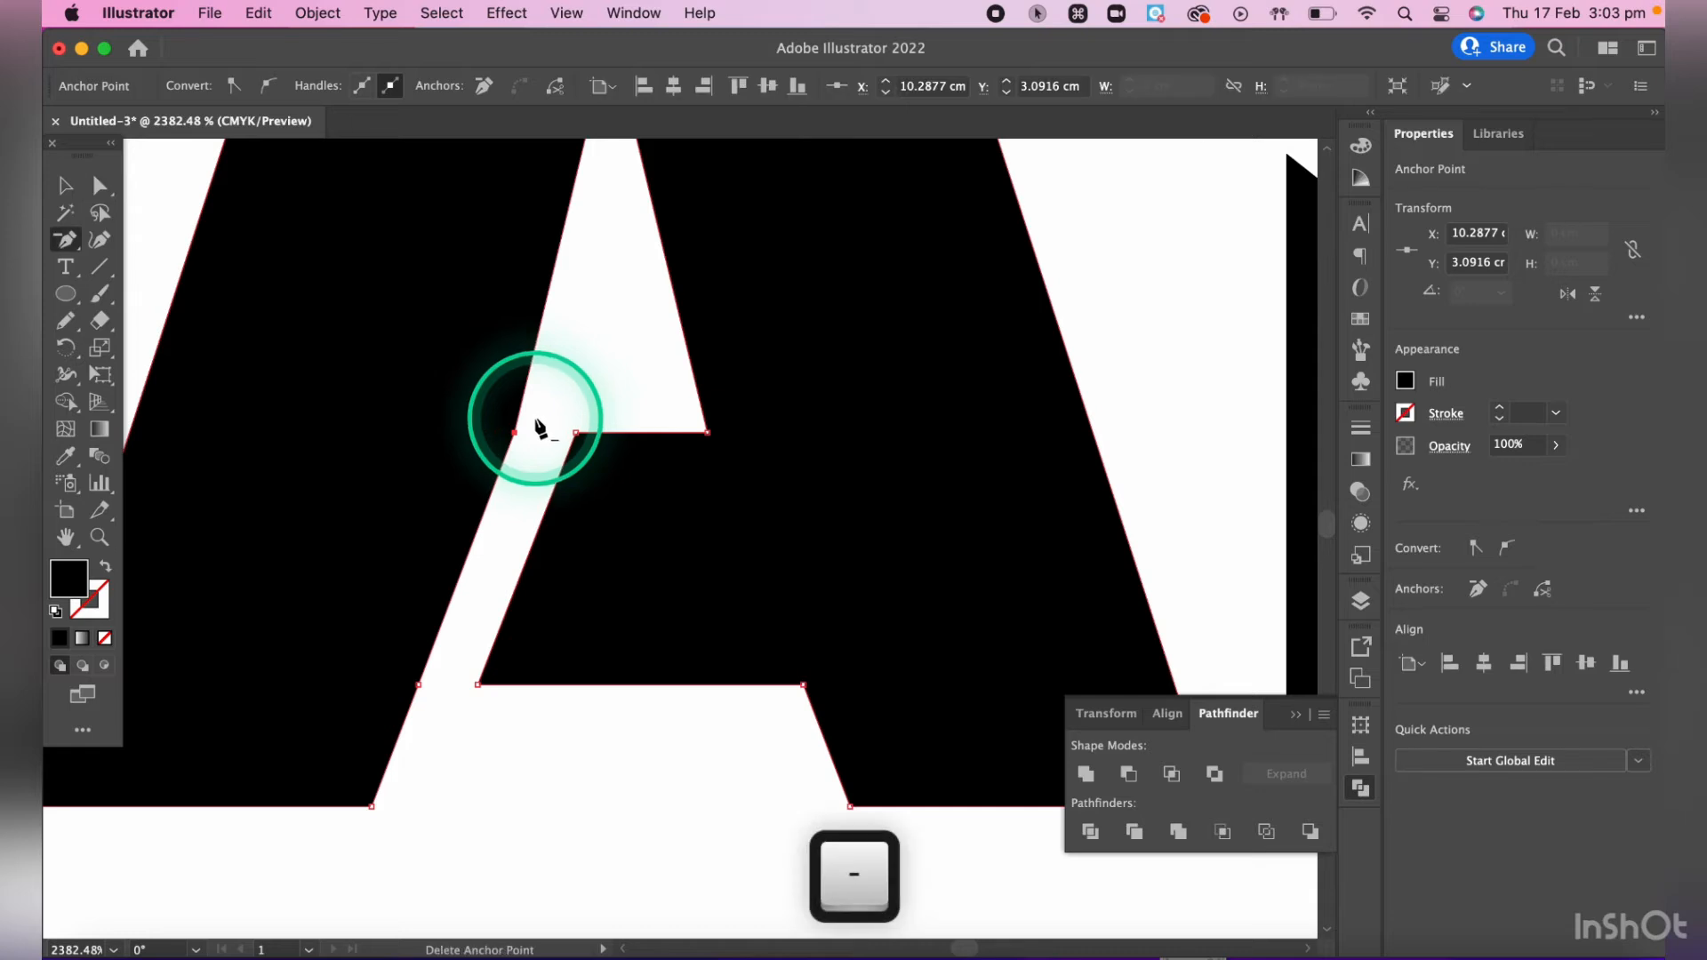
{"action": "left_click", "coordinate": [514, 435]}
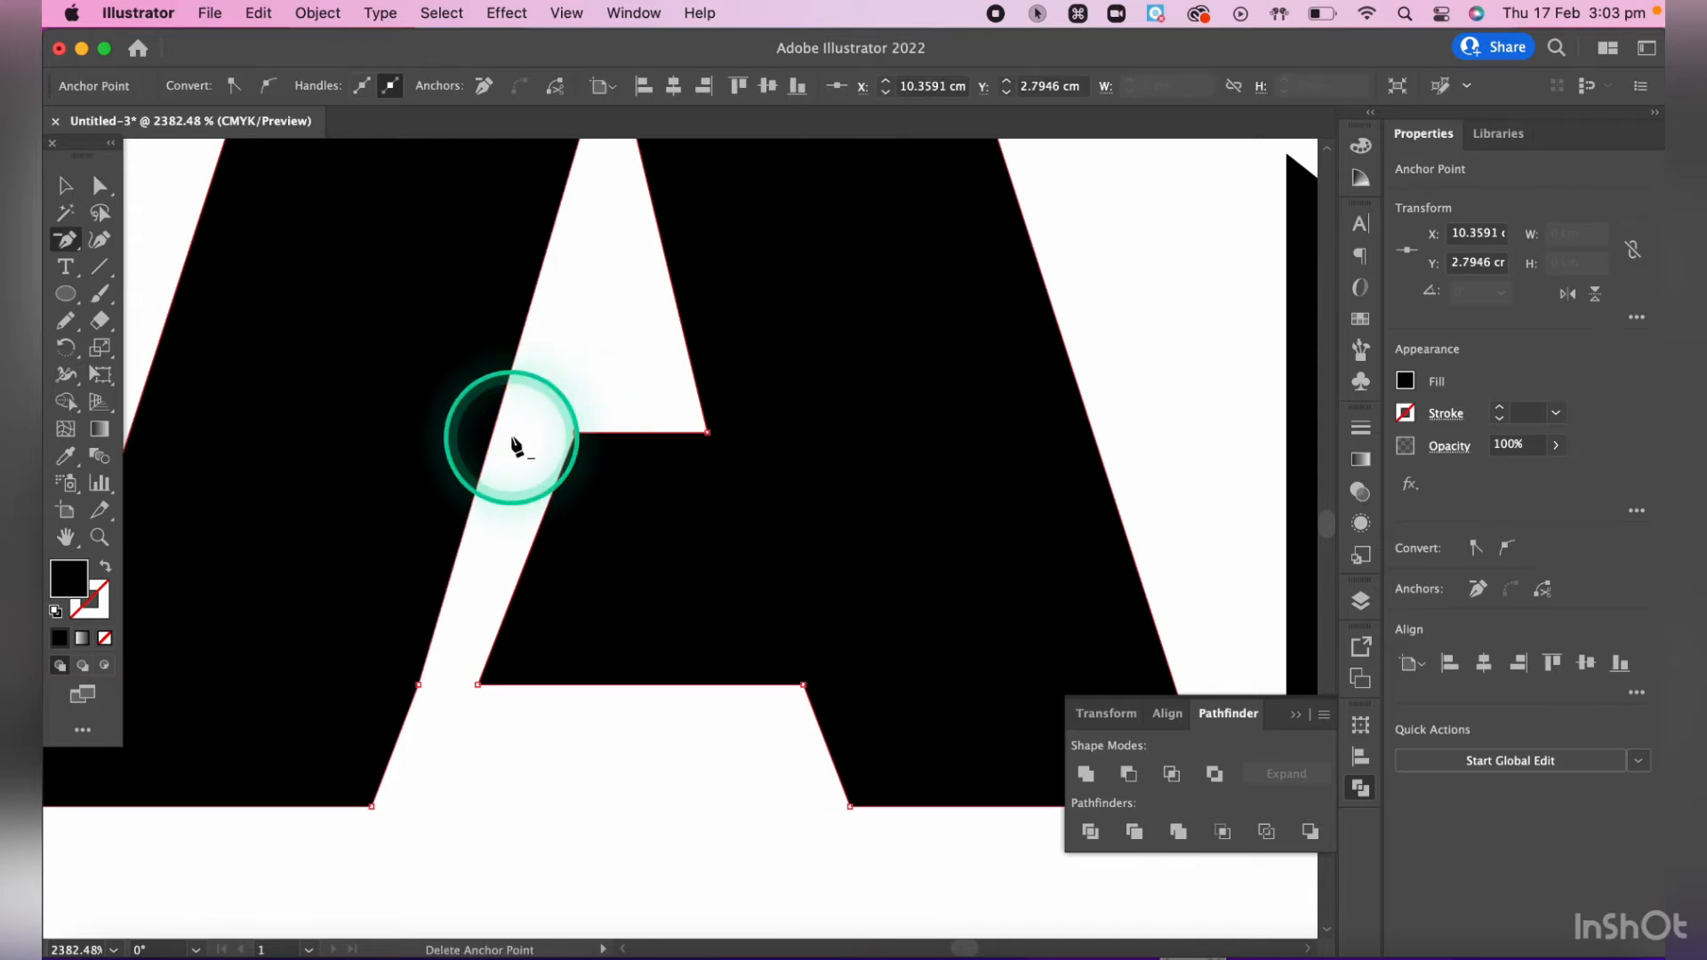
{"action": "left_click", "coordinate": [418, 686]}
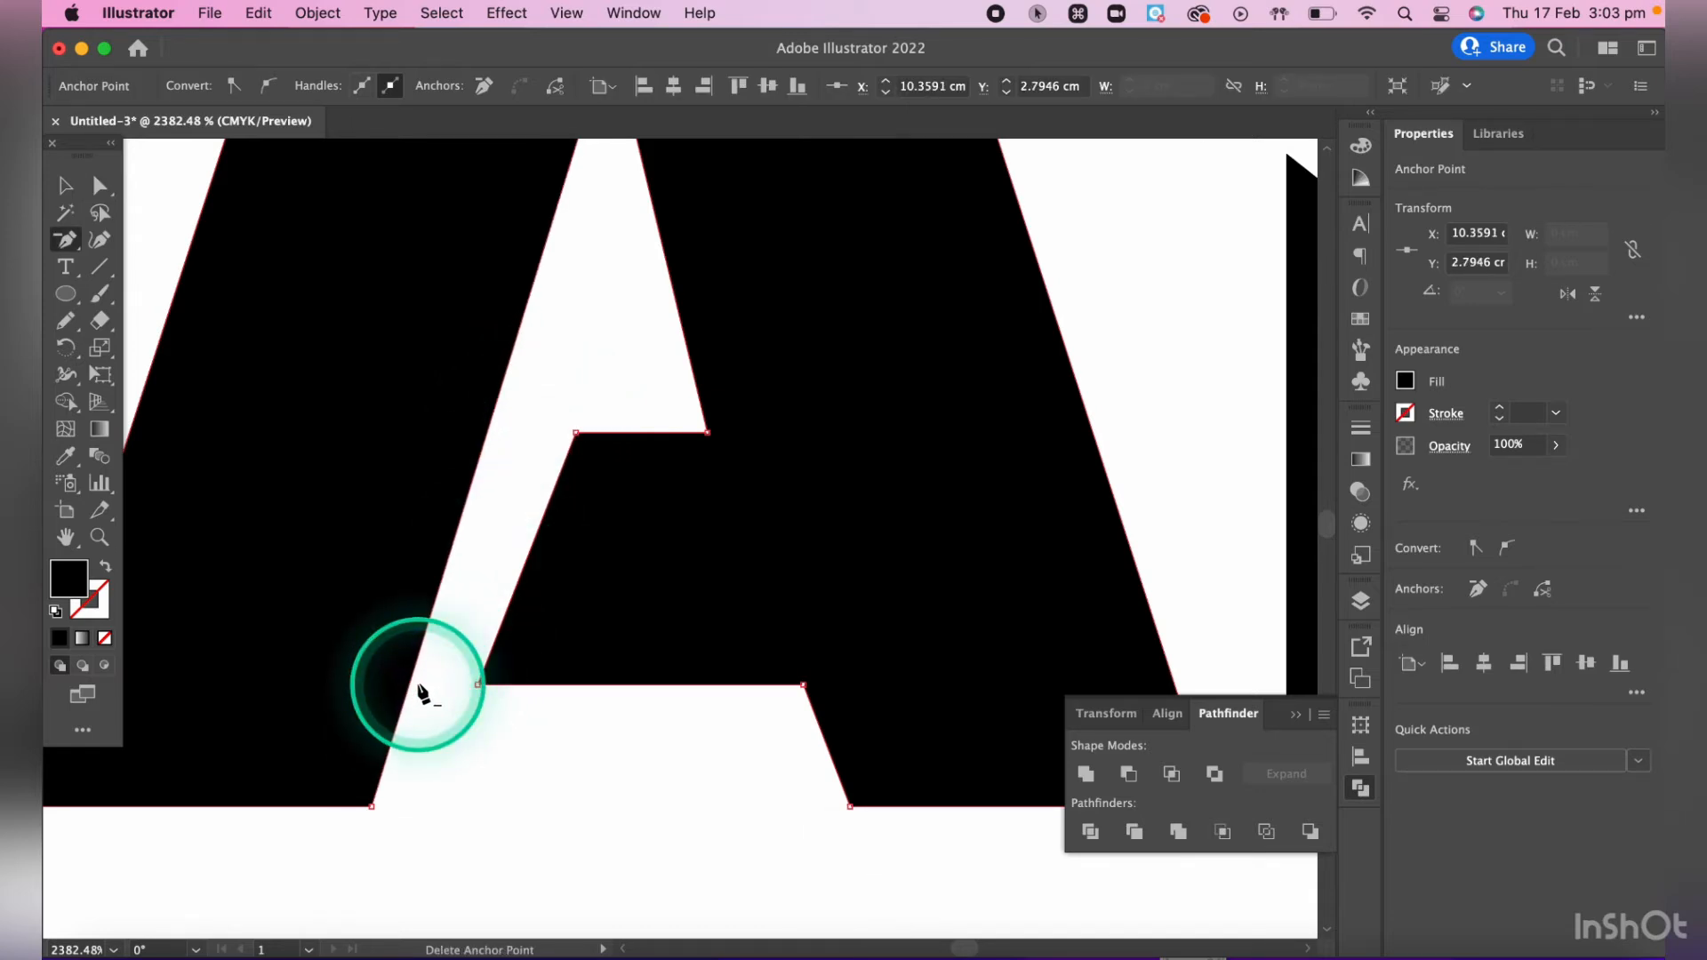
- Move the crossbar's lower-left anchor point slightly right so its slanted edge runs parallel to the left leg
{"action": "scroll", "coordinate": [422, 692], "scroll_direction": "down", "scroll_amount": 5}
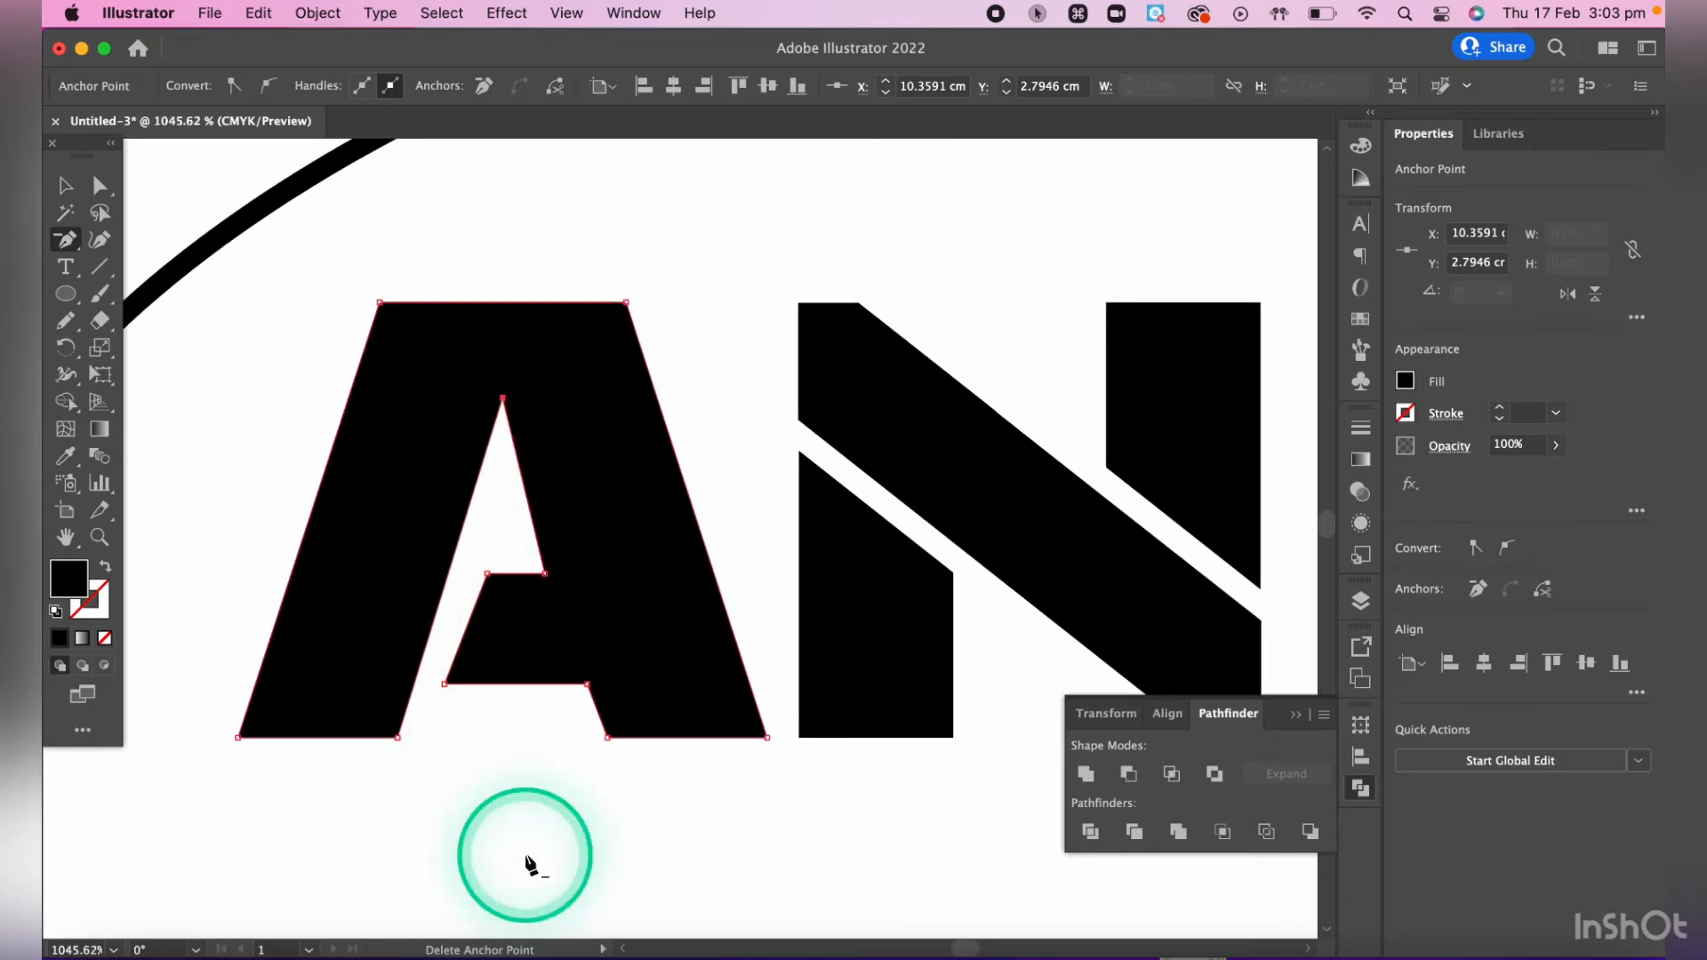
{"action": "scroll", "coordinate": [529, 862], "scroll_direction": "up", "scroll_amount": 4}
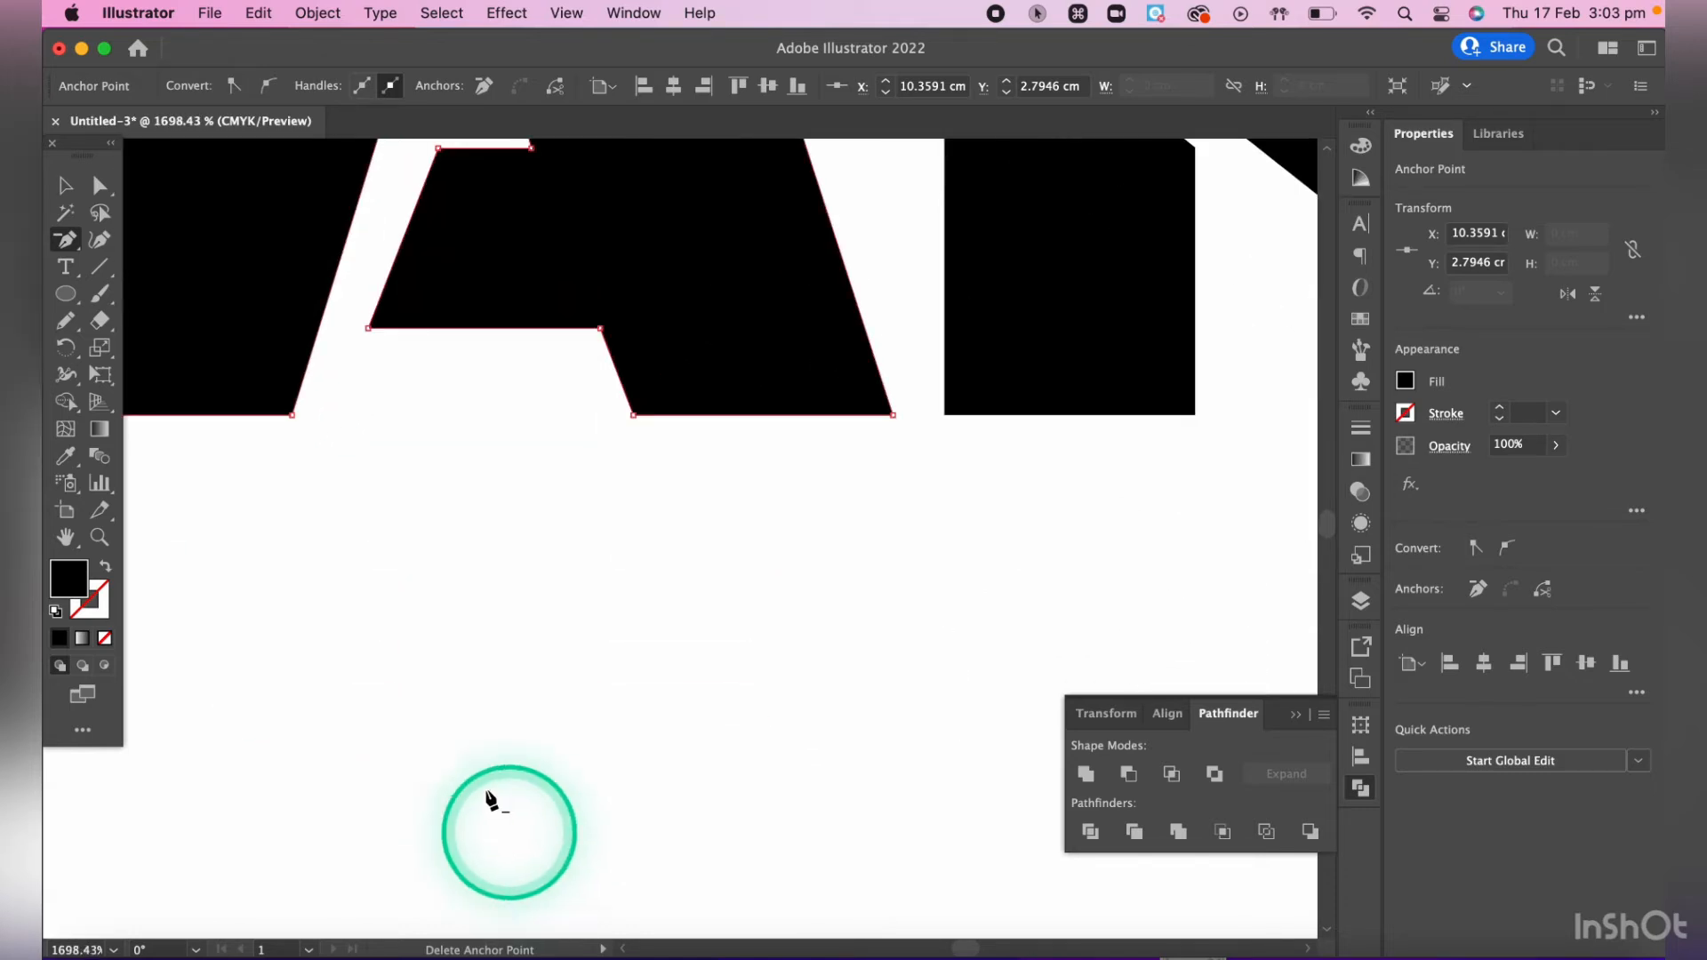
{"action": "scroll", "coordinate": [469, 427], "scroll_direction": "up", "scroll_amount": 3}
{"action": "scroll", "coordinate": [469, 427], "scroll_direction": "left", "scroll_amount": 2}
{"action": "key", "text": "a"}
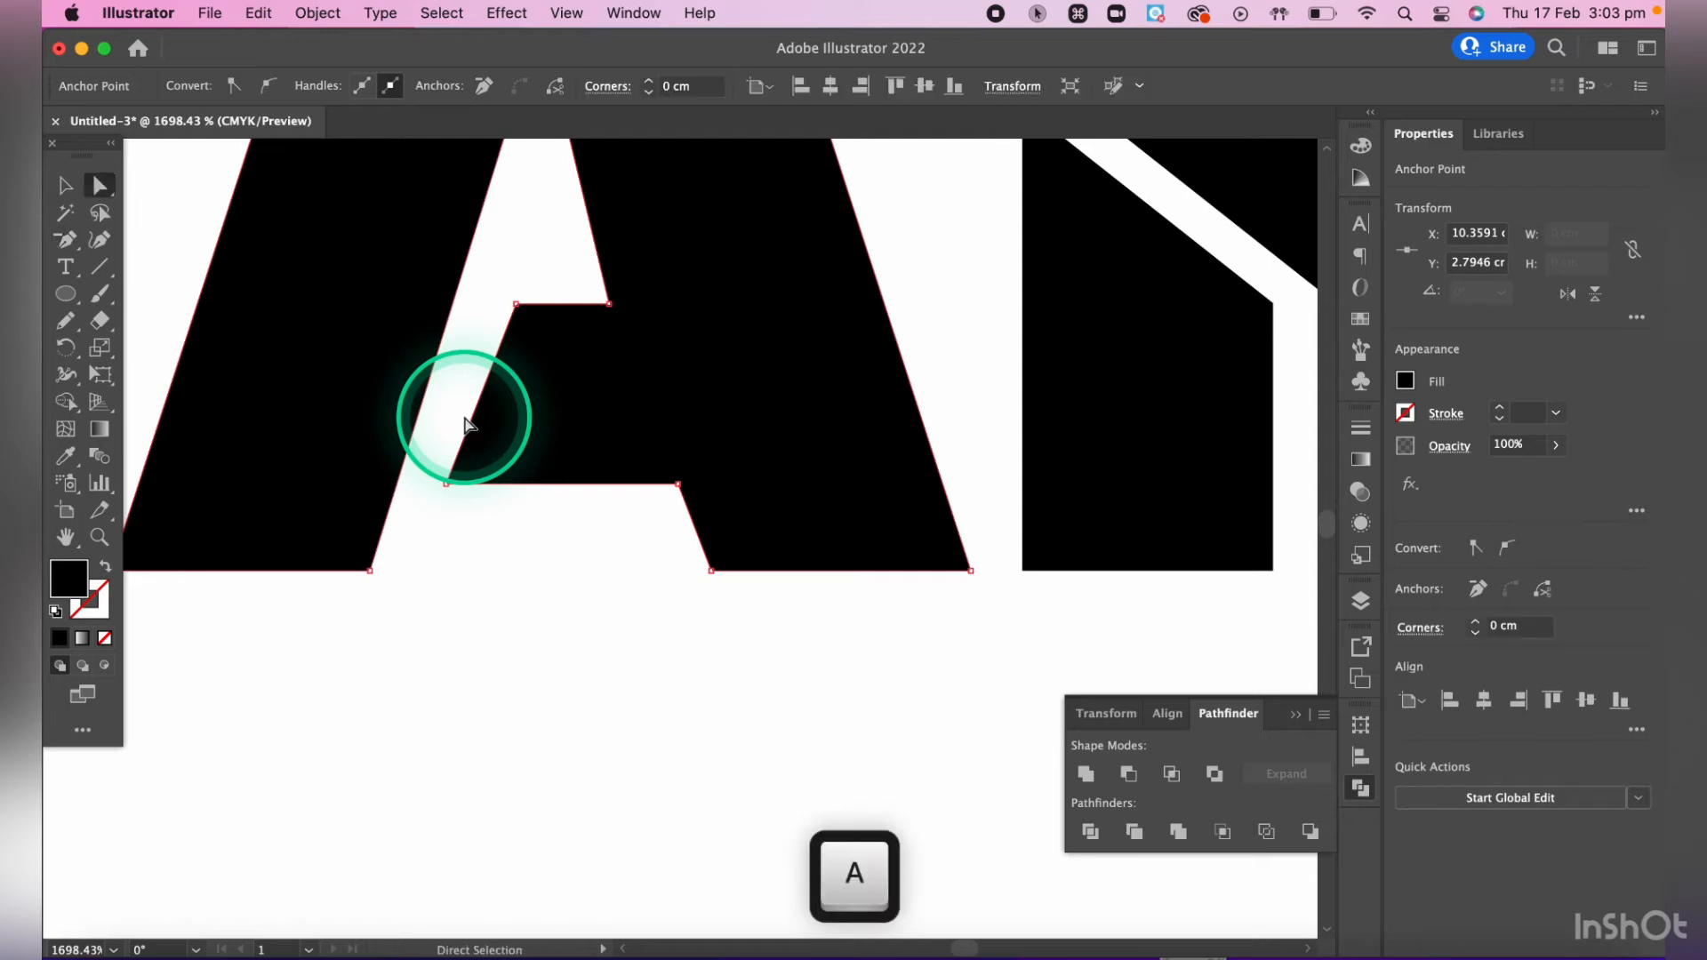
{"action": "left_click", "coordinate": [447, 484]}
{"action": "left_click_drag", "start_coordinate": [448, 486], "coordinate": [468, 484]}
{"action": "left_click", "coordinate": [495, 672]}
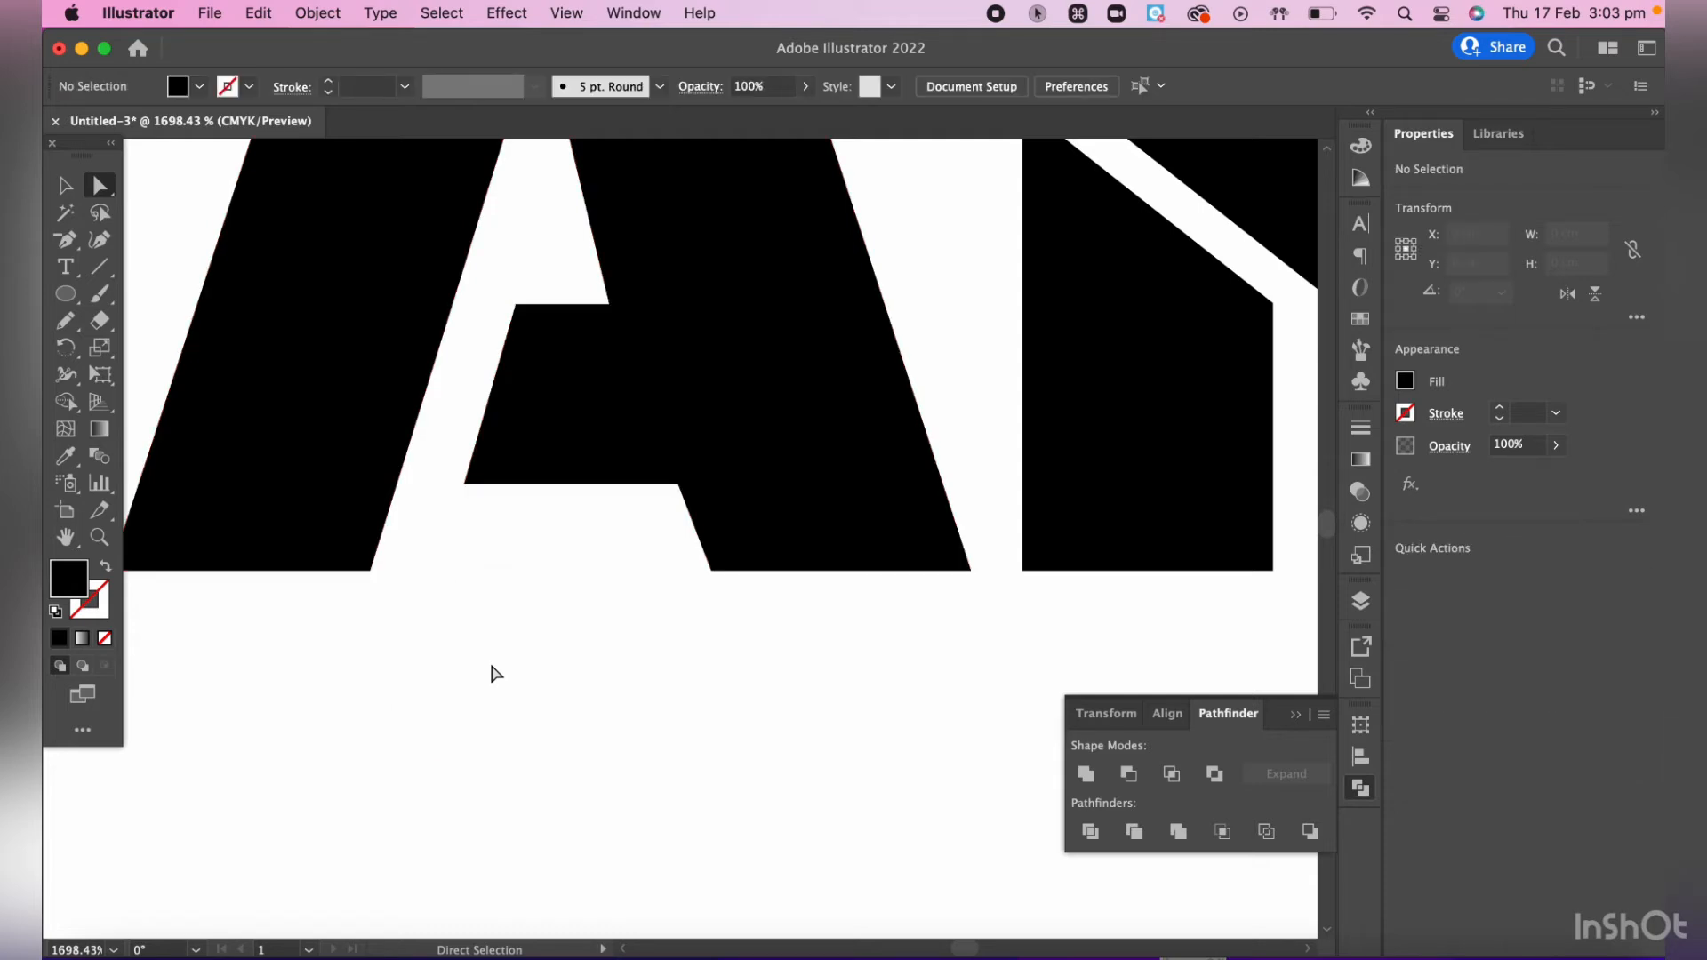
- Review the edited A with the rest of the lettering on the ellipse base at 300% zoom
{"action": "key", "text": "ctrl"}
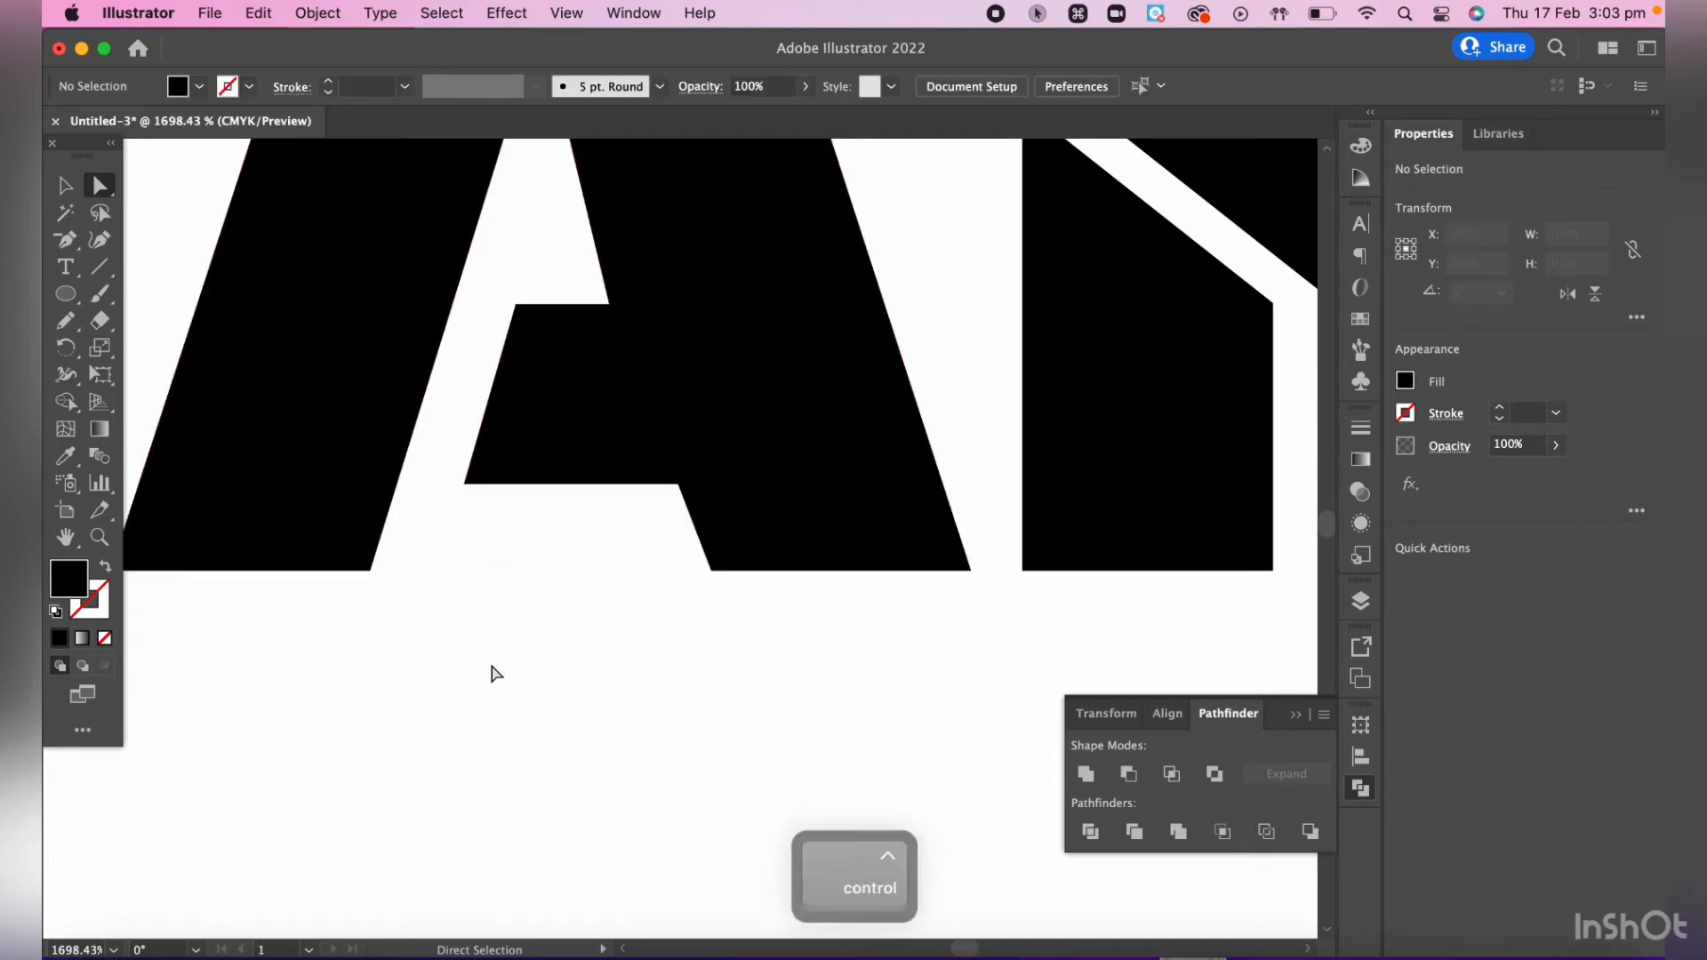
{"action": "key", "text": "super+minus"}
{"action": "key", "text": "super+minus"}
{"action": "key", "text": "super+minus"}
{"action": "key", "text": "super+minus"}
{"action": "key", "text": "super+minus"}
{"action": "key", "text": "super+minus"}
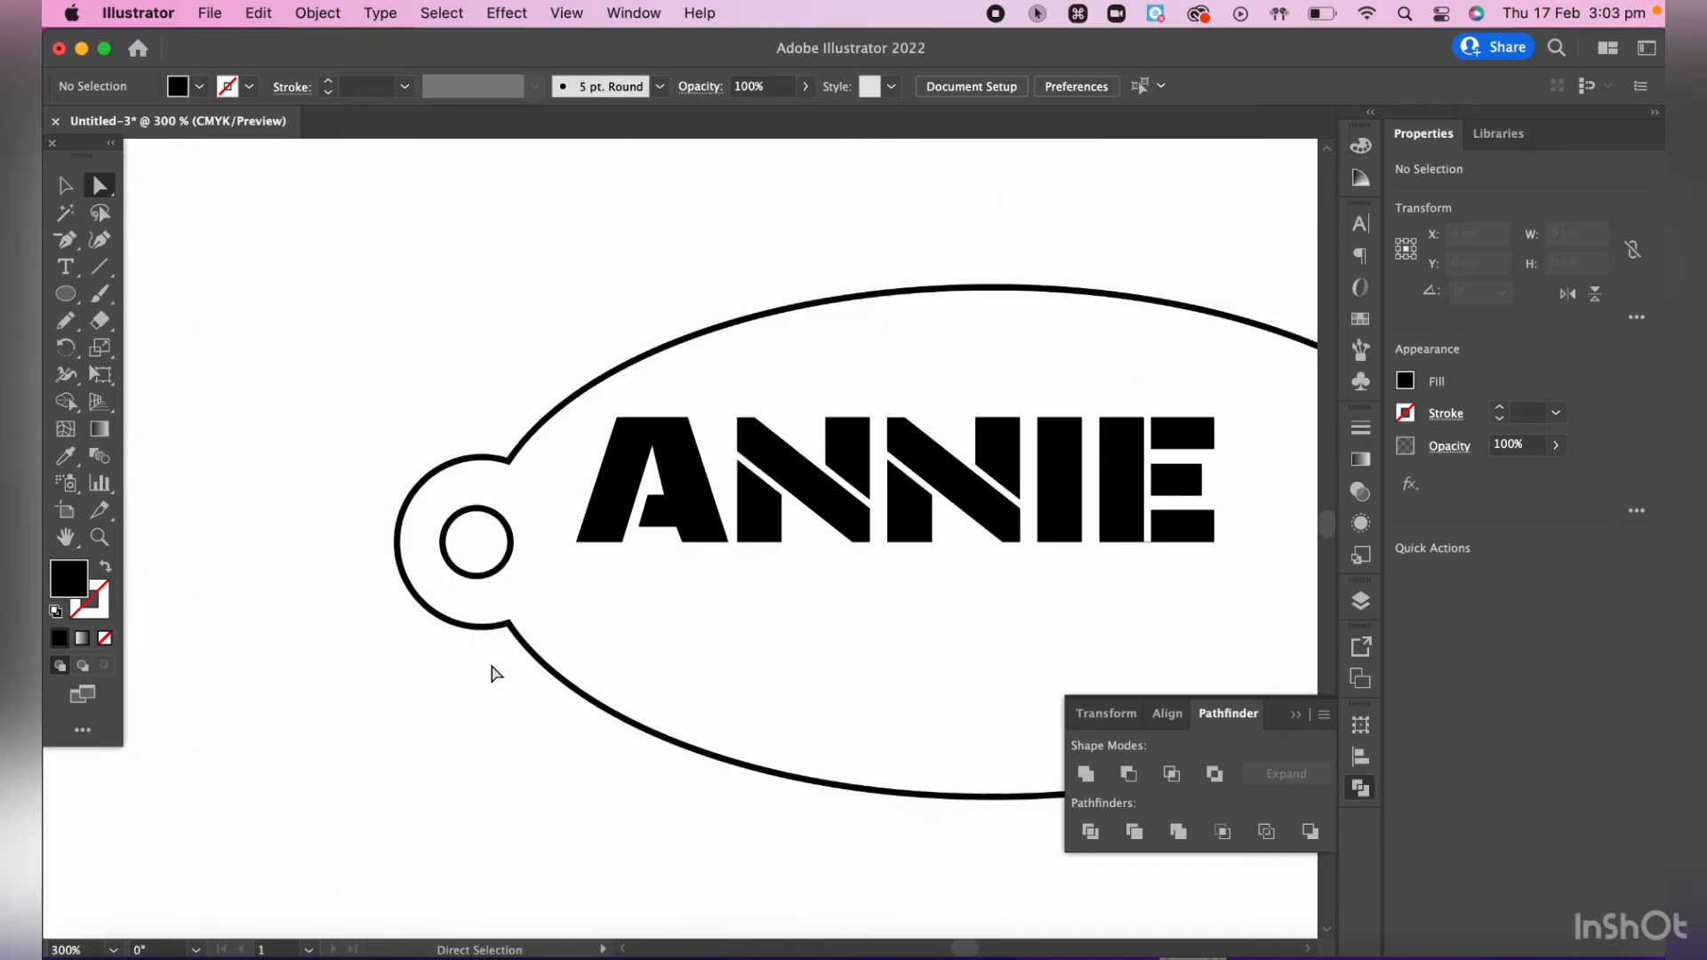
- Select the whole name lettering group on the ellipse base and give it a black 1 pt stroke
{"action": "scroll", "coordinate": [494, 673], "scroll_direction": "right", "scroll_amount": 5}
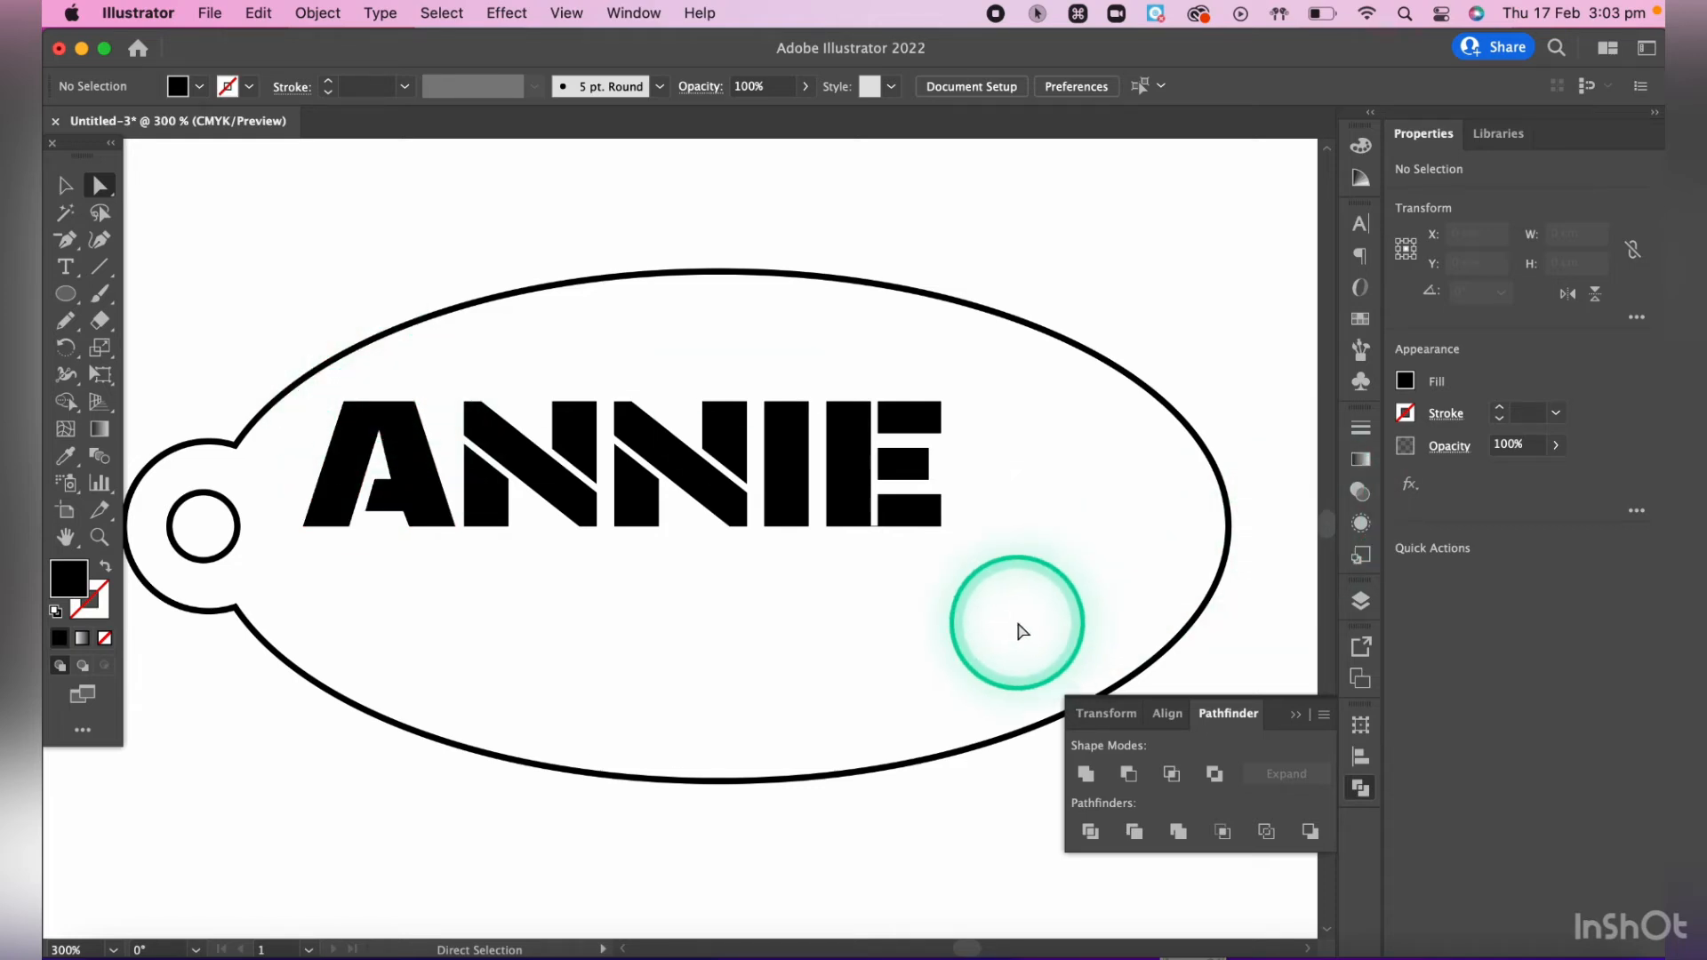
{"action": "left_click", "coordinate": [65, 185]}
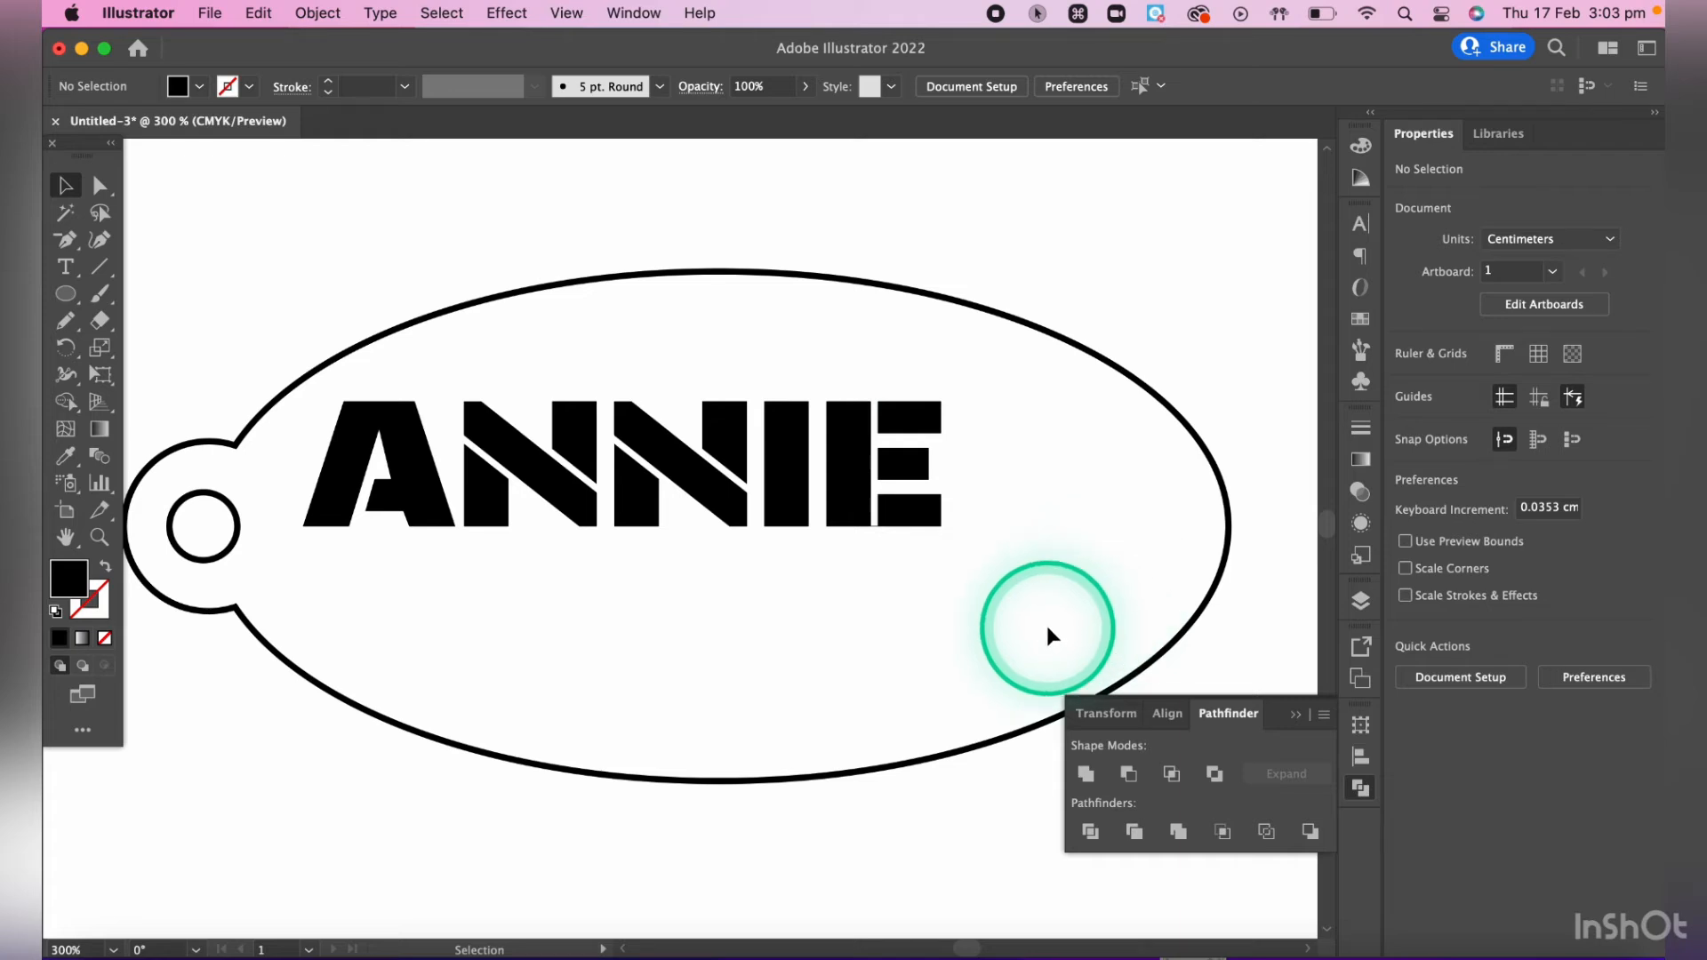
{"action": "left_click_drag", "start_coordinate": [1047, 624], "coordinate": [265, 334]}
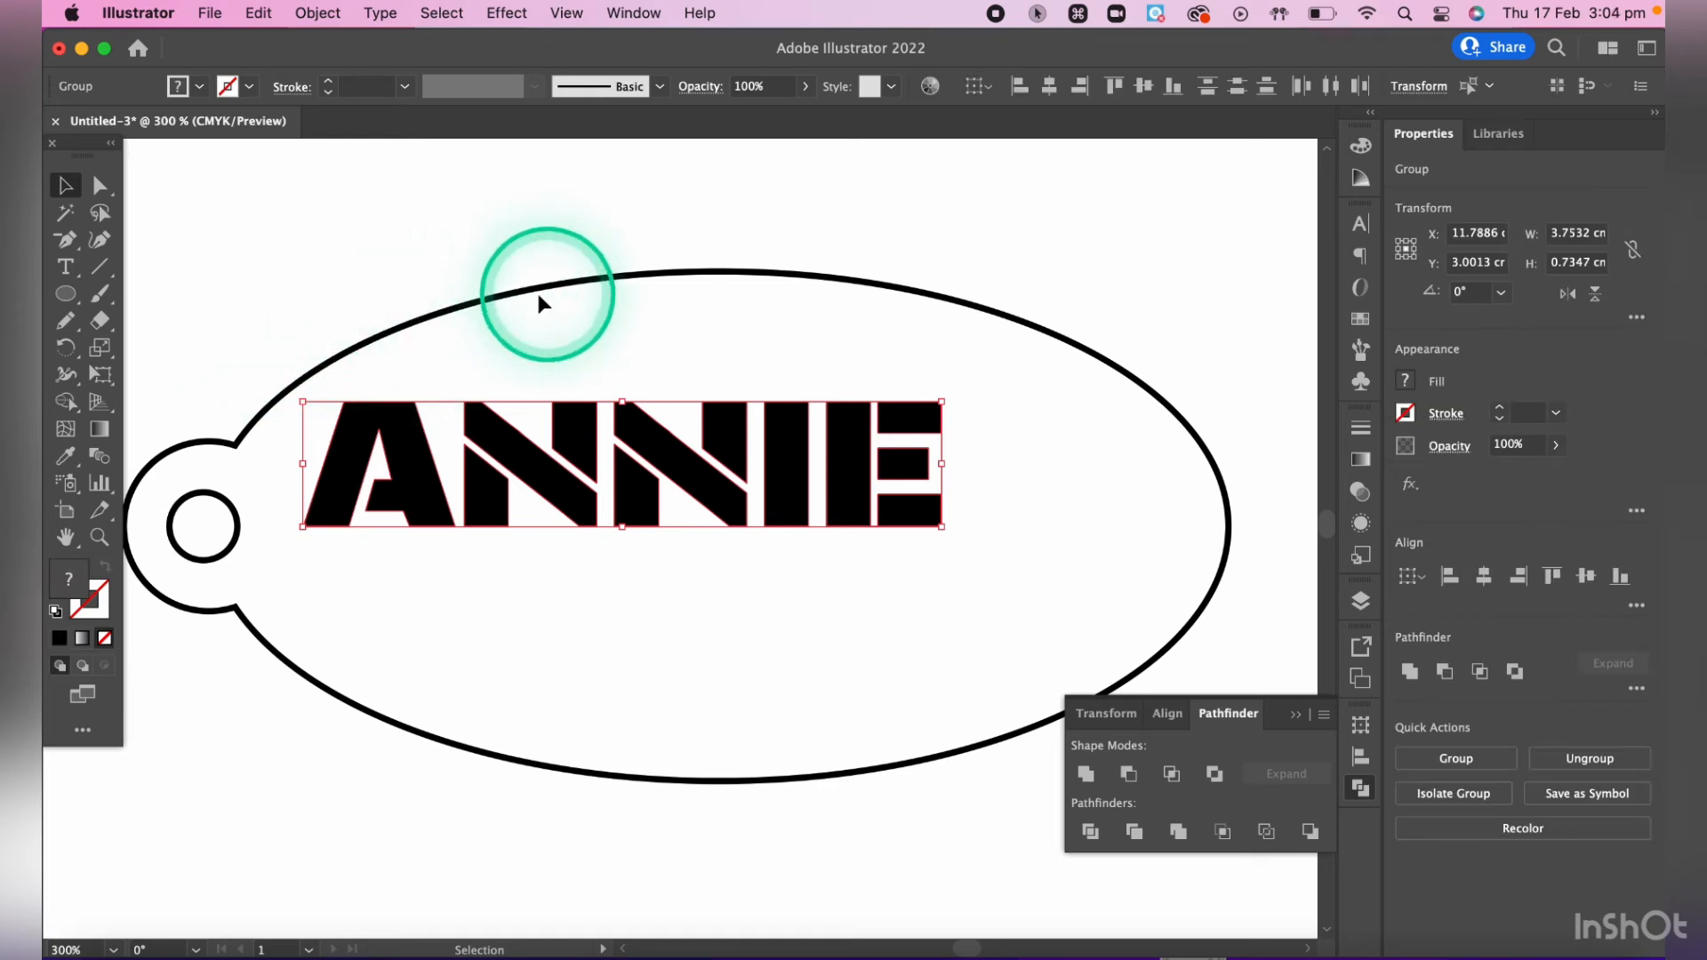
{"action": "left_click", "coordinate": [1361, 601]}
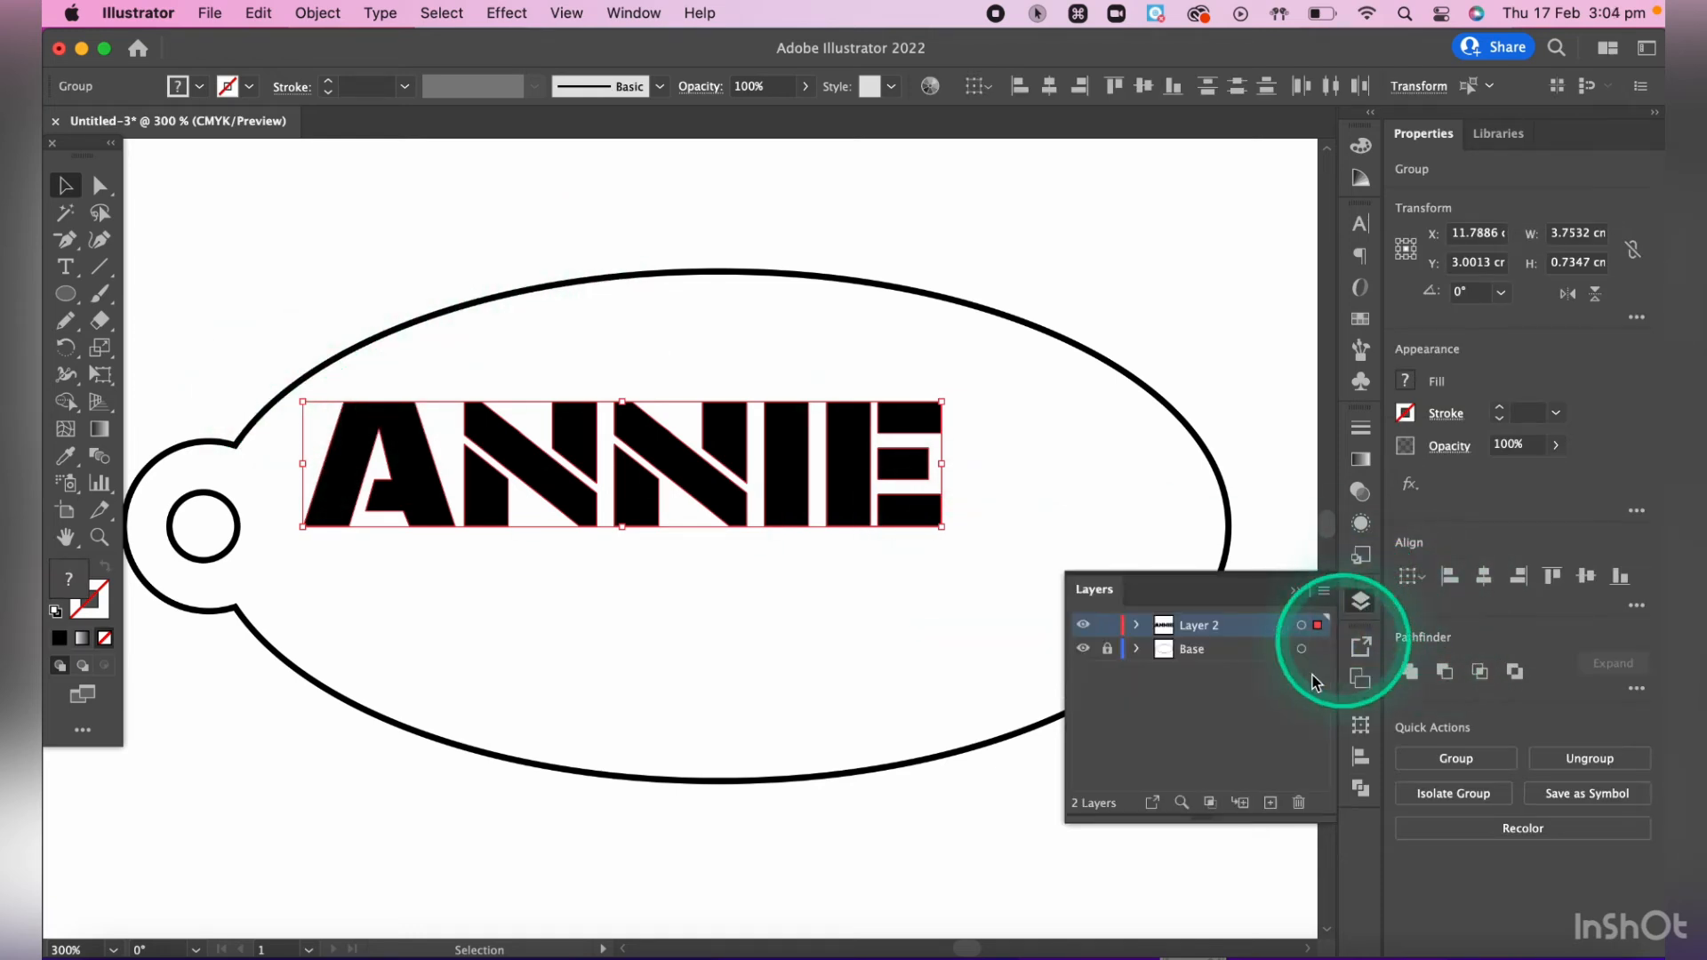
{"action": "left_click", "coordinate": [1363, 600]}
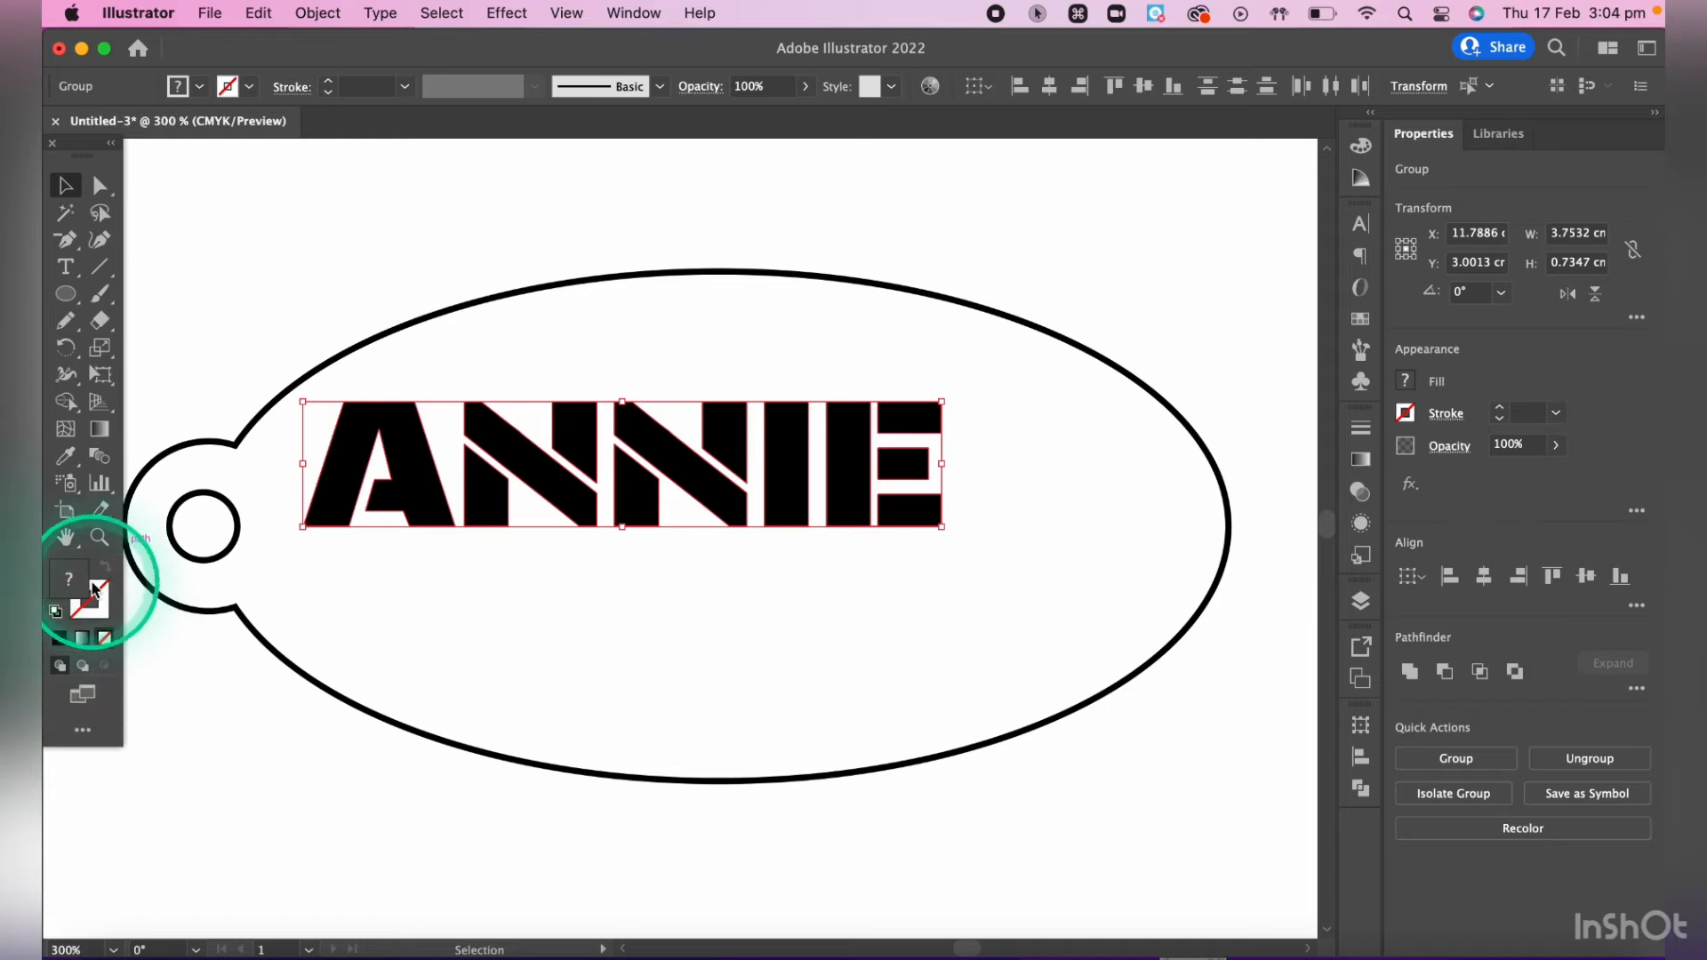
{"action": "left_click", "coordinate": [60, 639]}
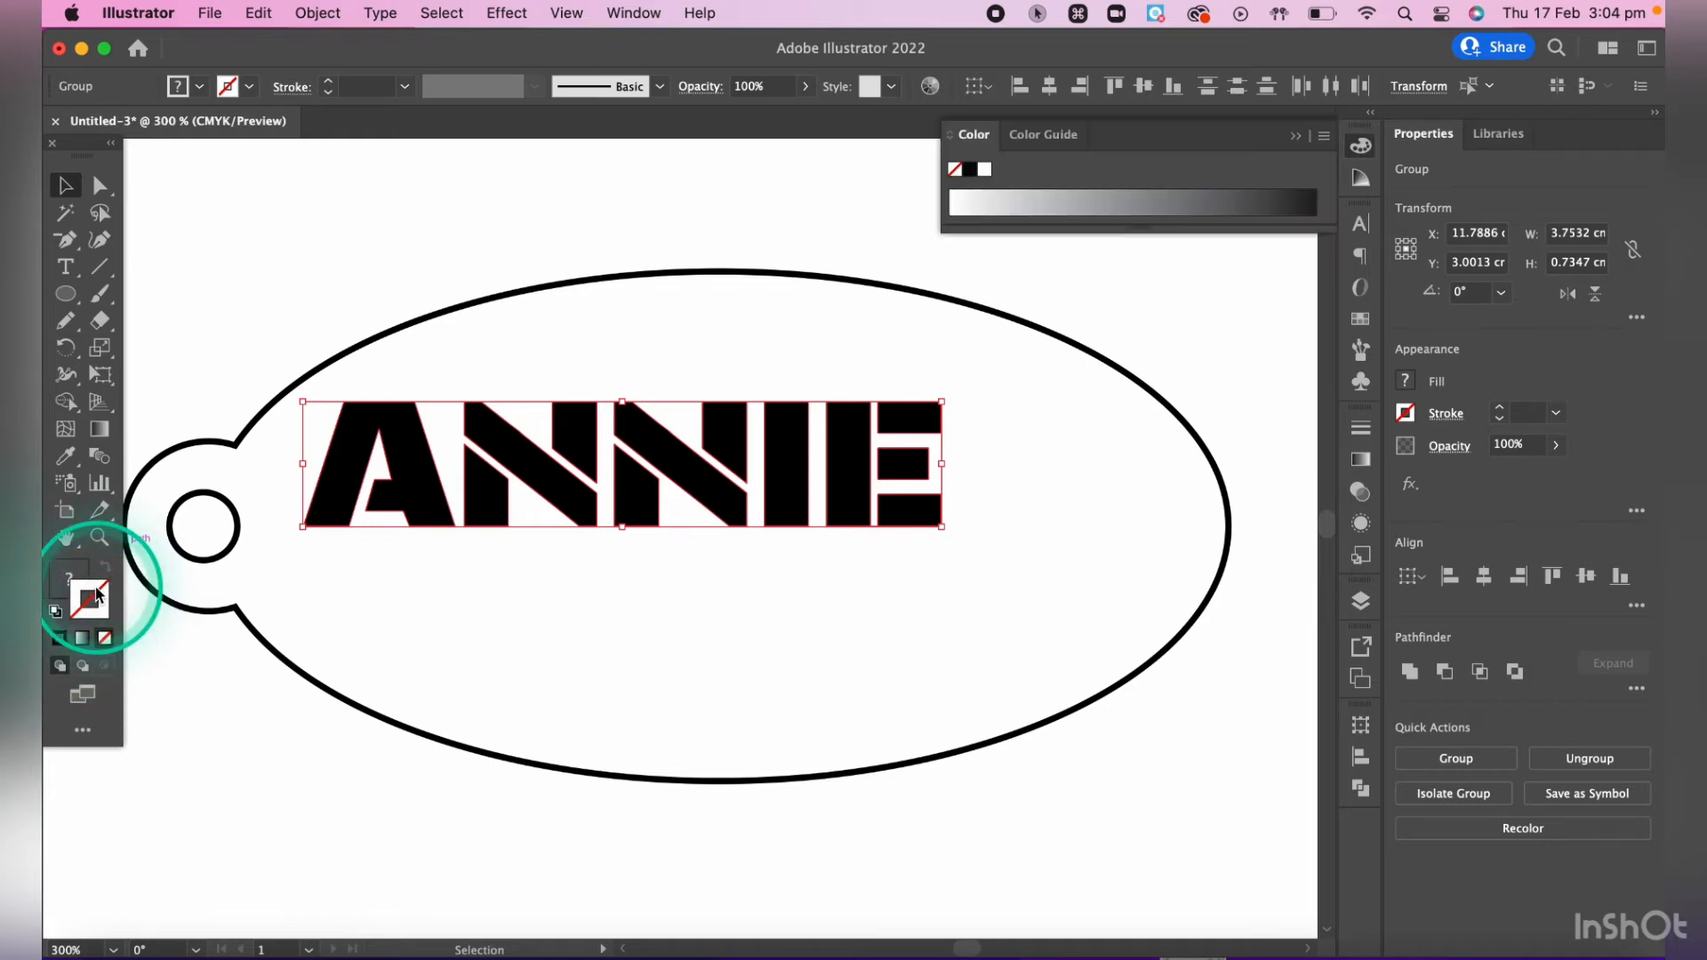
{"action": "left_click", "coordinate": [61, 639]}
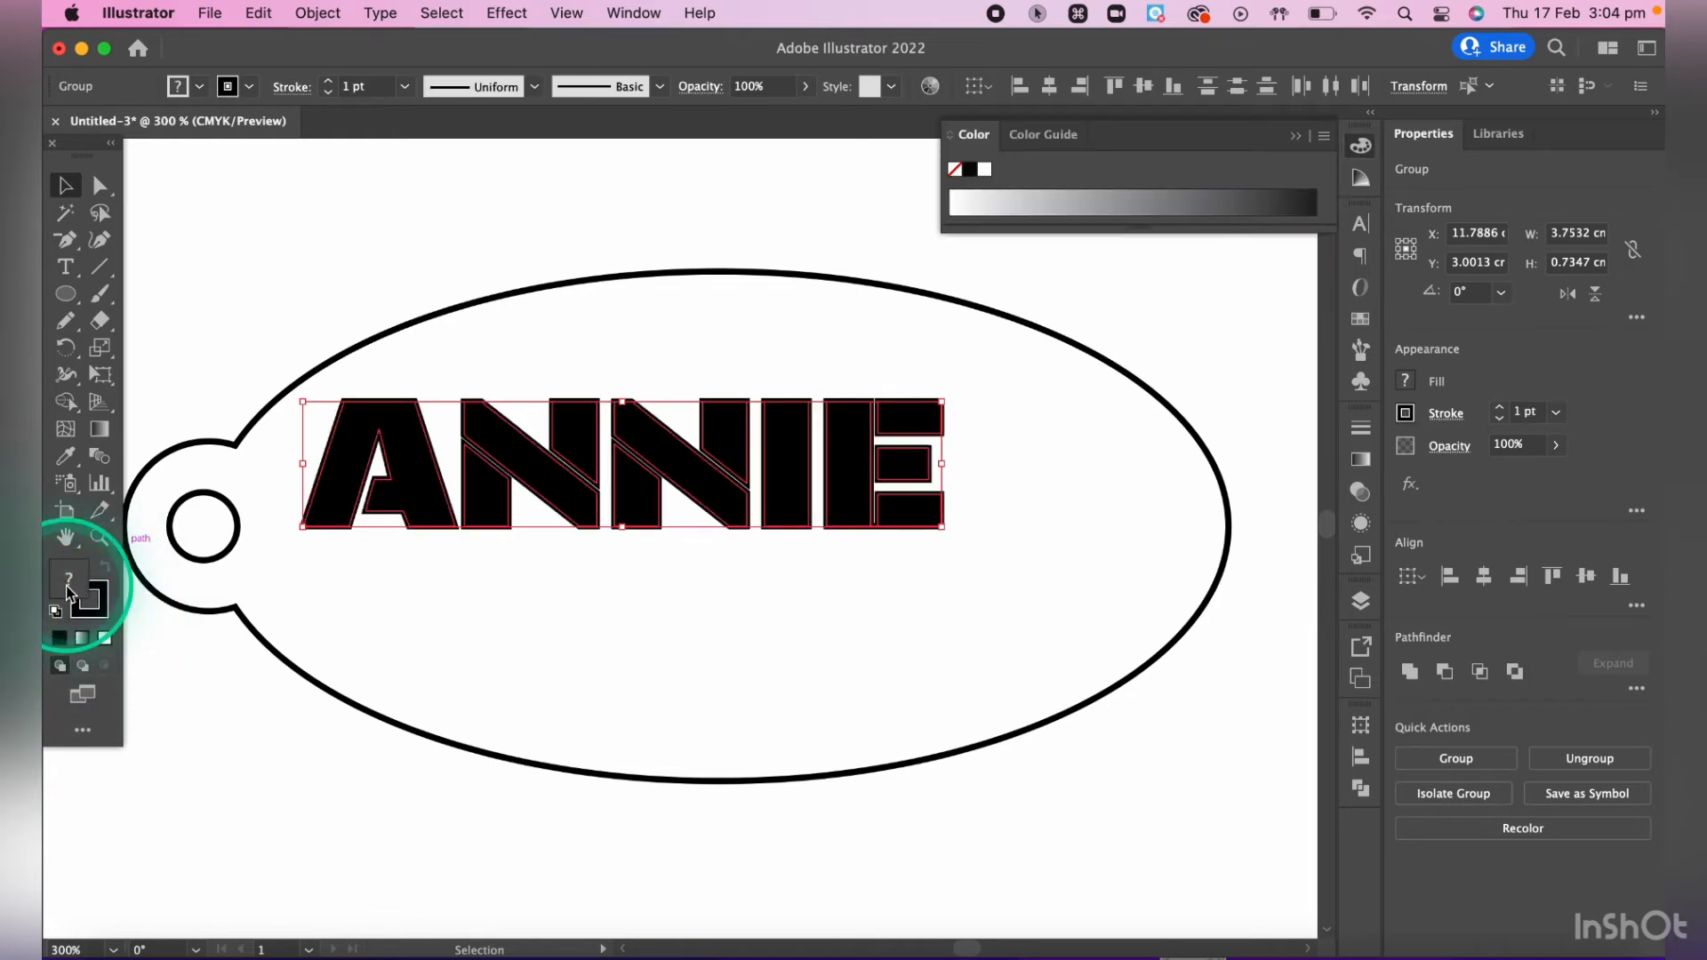
- Remove the fill from the name lettering to leave only its outlines, and deselect it
{"action": "left_click", "coordinate": [66, 585]}
{"action": "left_click", "coordinate": [105, 639]}
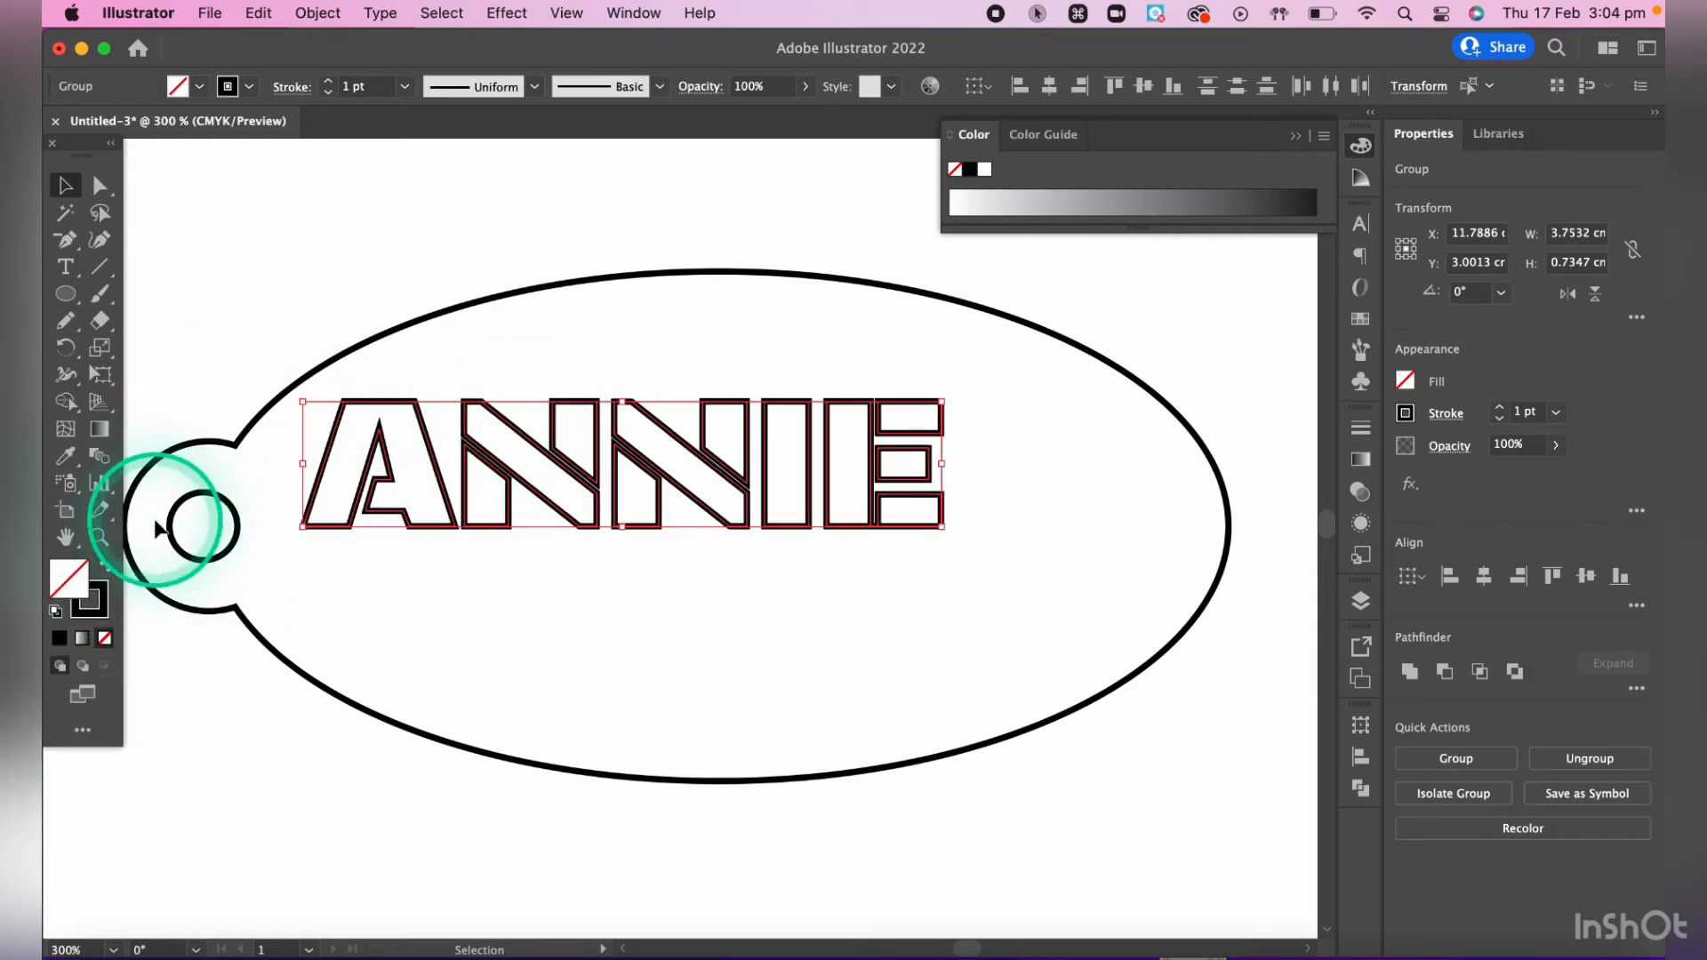
{"action": "left_click", "coordinate": [184, 665]}
{"action": "left_click", "coordinate": [576, 649]}
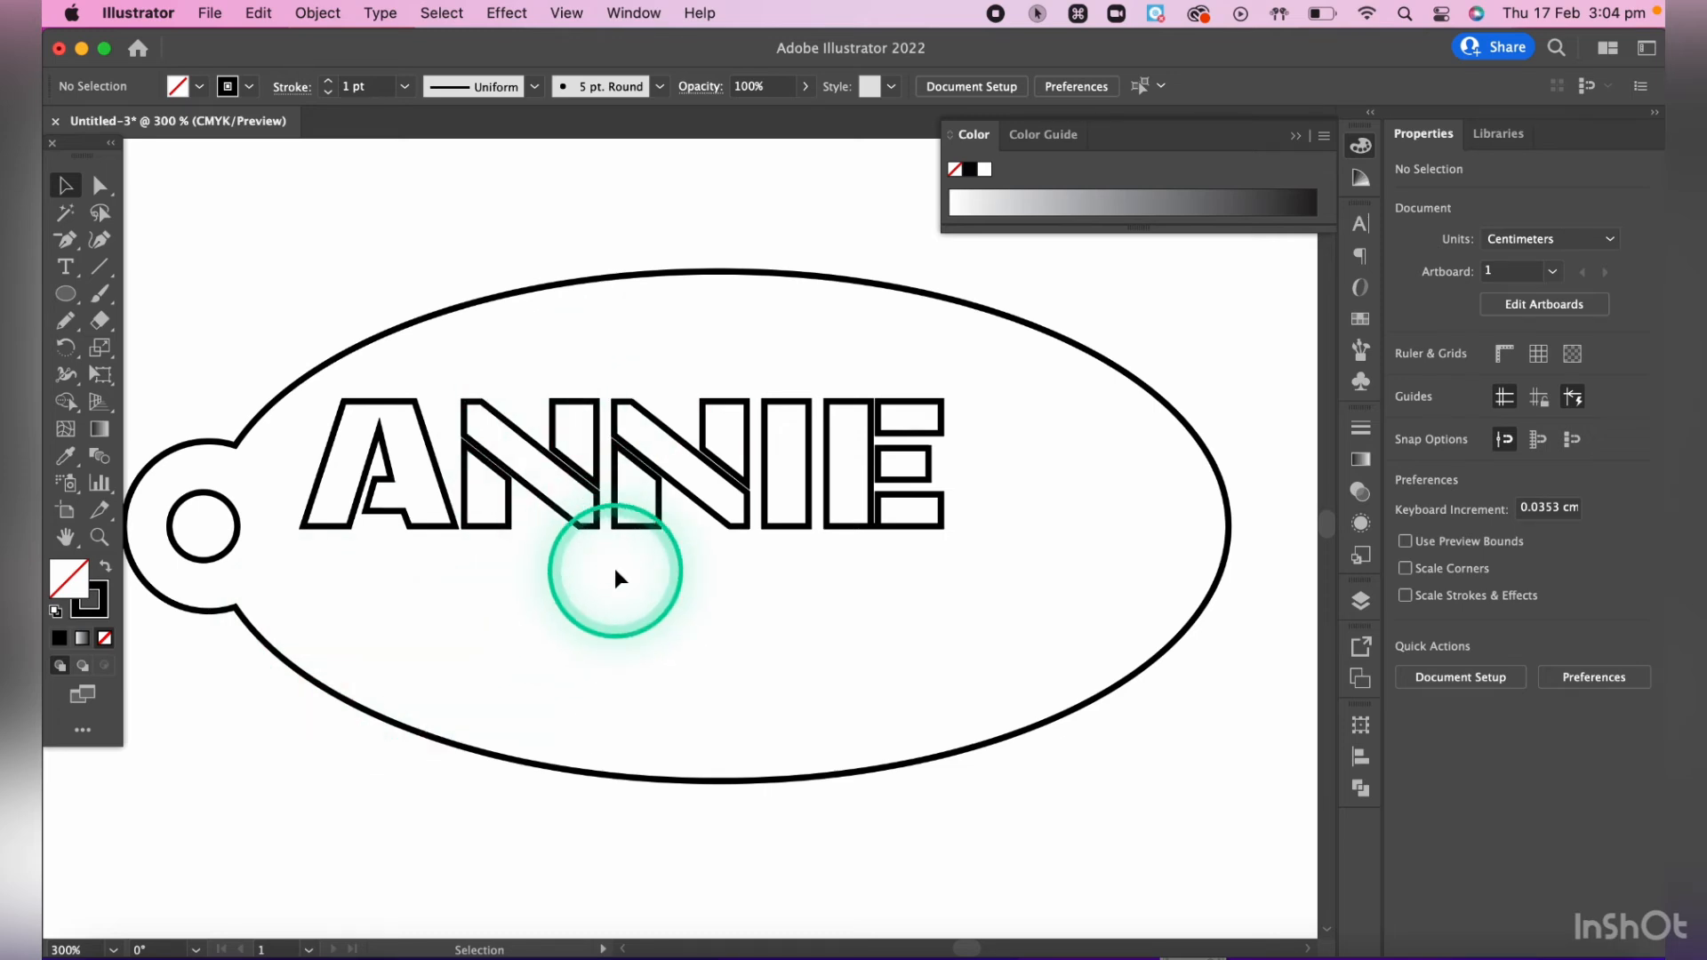
- Draw a downward-pointing triangle about 1.4 cm wide and 1.2 cm high near the ellipse's lower-right edge with the Star tool
{"action": "scroll", "coordinate": [615, 569], "scroll_direction": "up", "scroll_amount": 3}
{"action": "scroll", "coordinate": [616, 568], "scroll_direction": "down", "scroll_amount": 5}
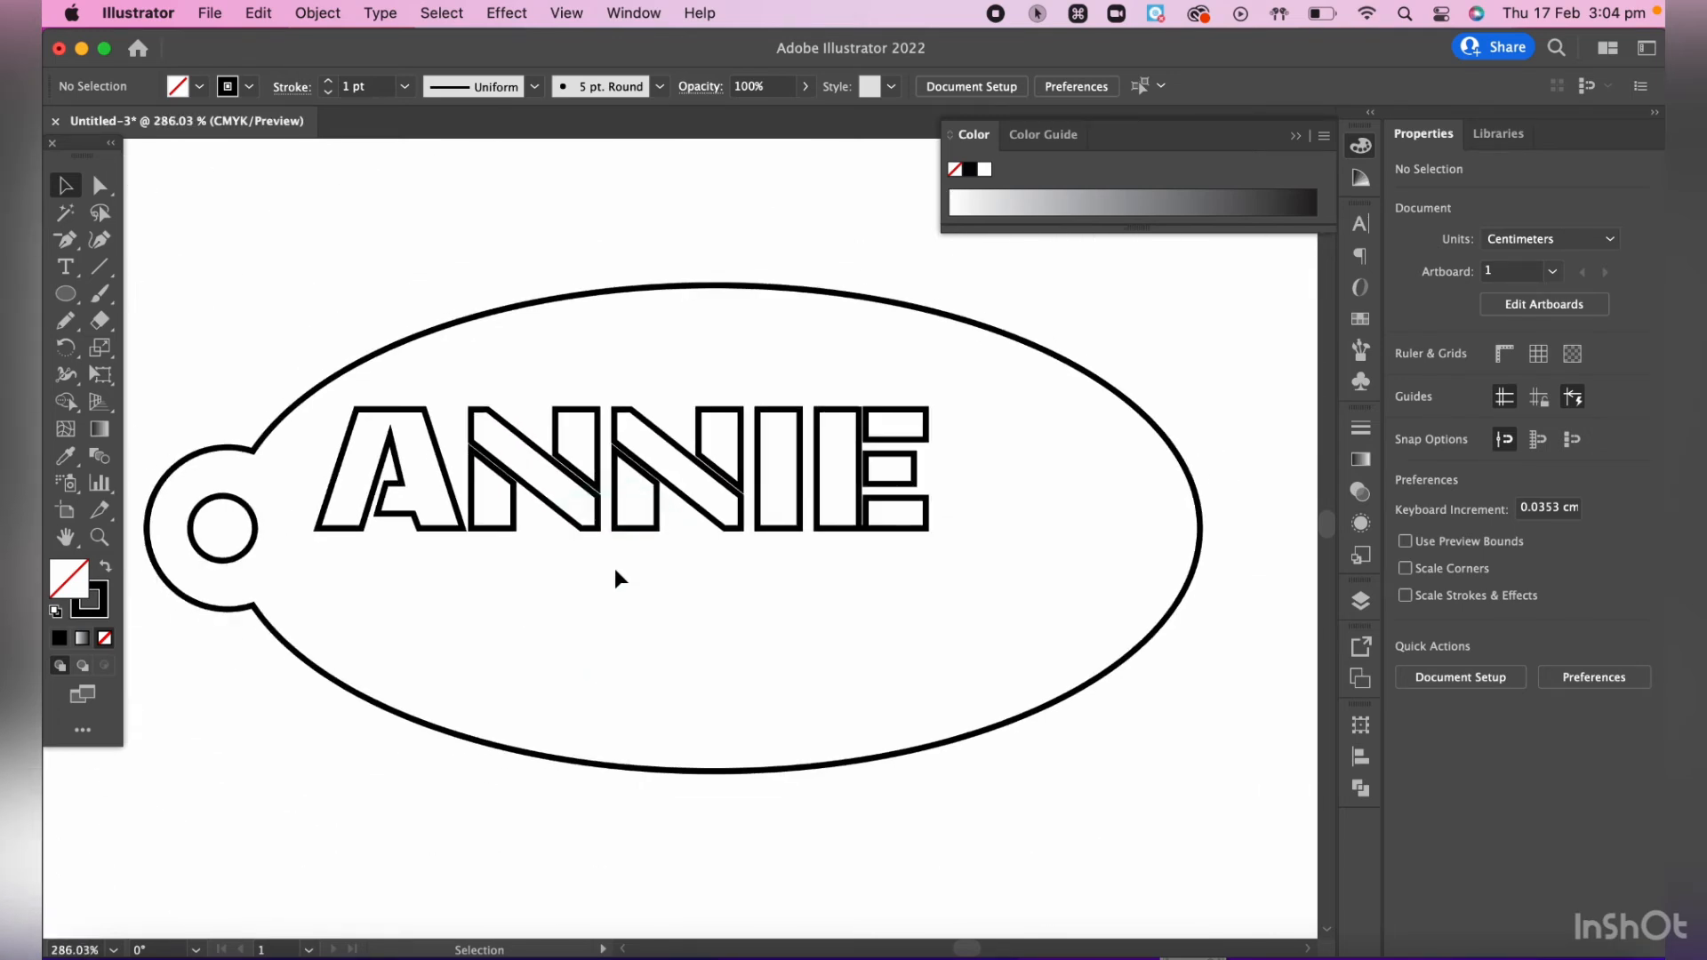
{"action": "scroll", "coordinate": [615, 568], "scroll_direction": "right", "scroll_amount": 2}
{"action": "scroll", "coordinate": [615, 569], "scroll_direction": "down", "scroll_amount": 1}
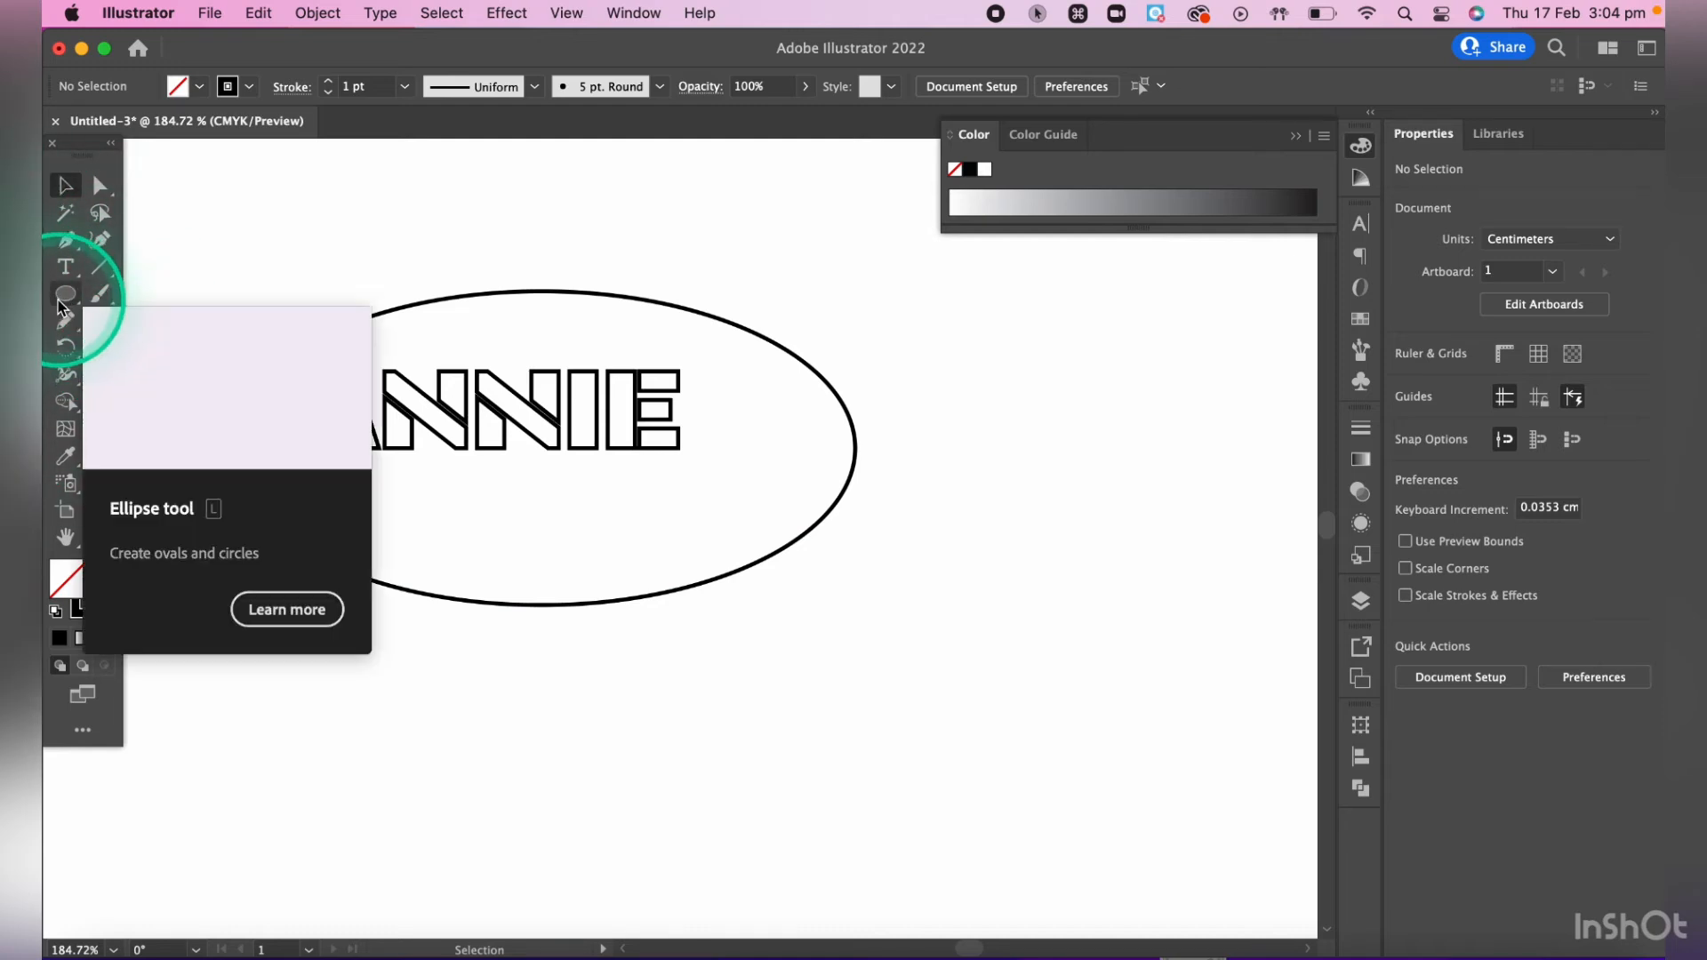
{"action": "left_click_drag", "start_coordinate": [59, 306], "coordinate": [161, 412]}
{"action": "left_click_drag", "start_coordinate": [855, 610], "coordinate": [856, 694]}
{"action": "key", "text": "Up"}
{"action": "key", "text": "Up"}
{"action": "key", "text": "Up"}
{"action": "key", "text": "Up"}
{"action": "key", "text": "Up"}
{"action": "key", "text": "Up"}
{"action": "key", "text": "Up"}
{"action": "key", "text": "Down"}
{"action": "key", "text": "Down"}
{"action": "key", "text": "Down"}
{"action": "key", "text": "Down"}
{"action": "key", "text": "Down"}
{"action": "key", "text": "Down"}
{"action": "key", "text": "Down"}
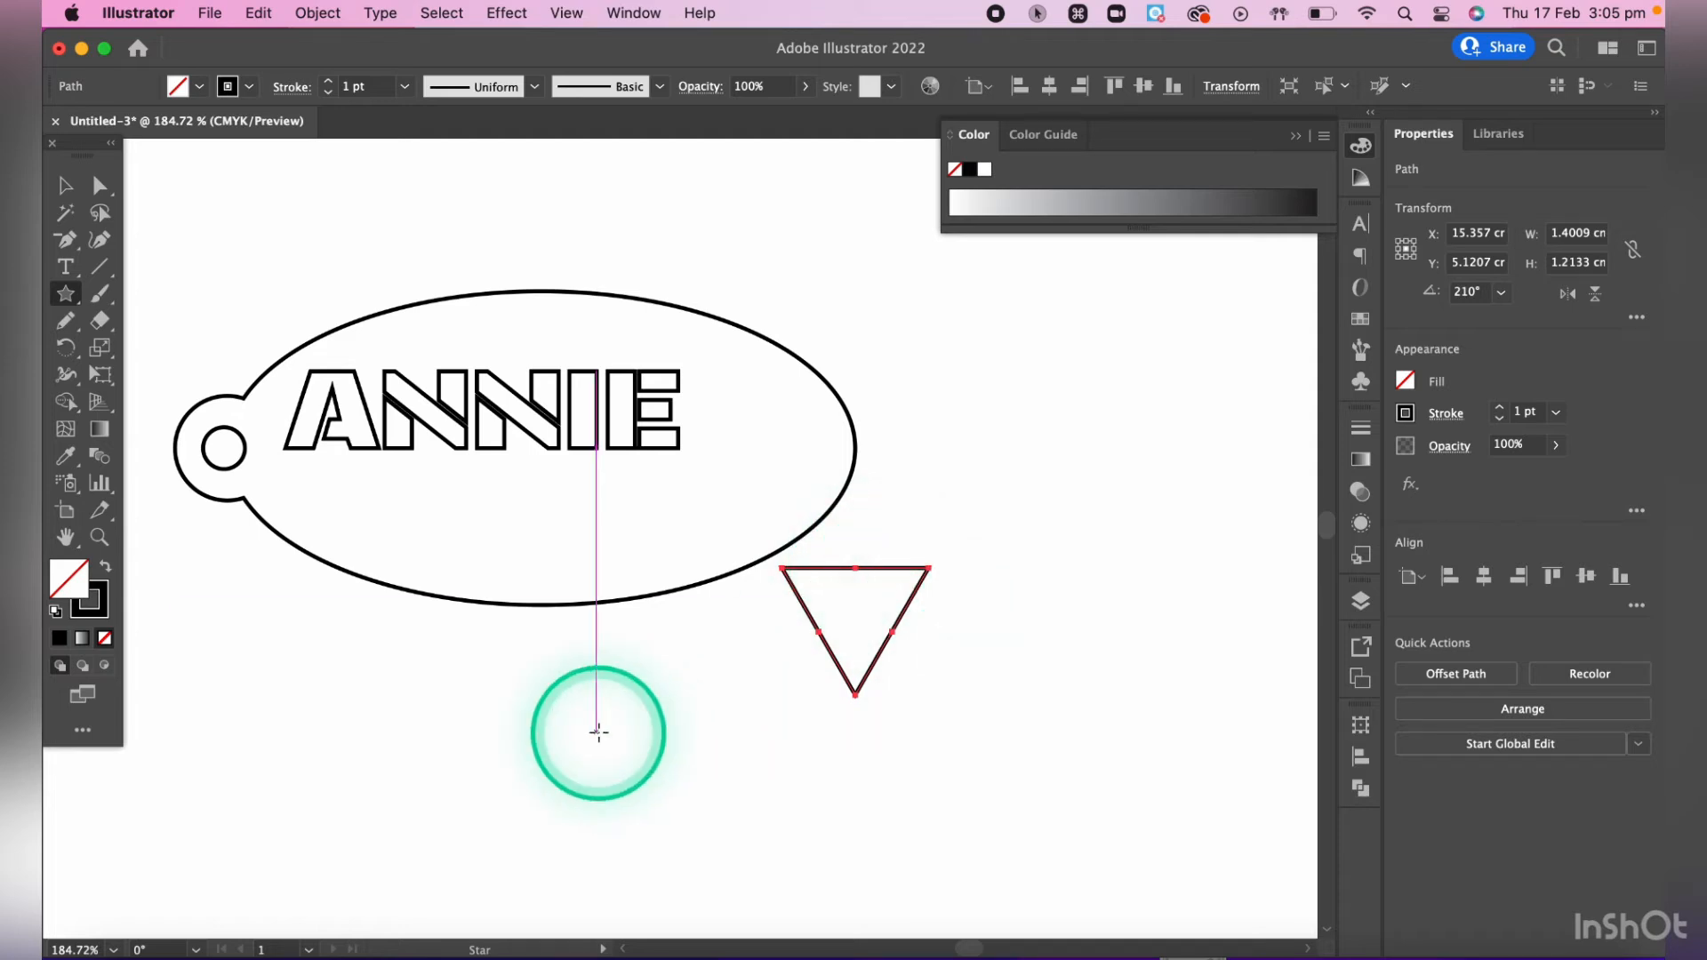
- Duplicate the triangle several times and line up four overlapping ones in a row about 2.9 cm wide below the ellipse
{"action": "key", "text": "v"}
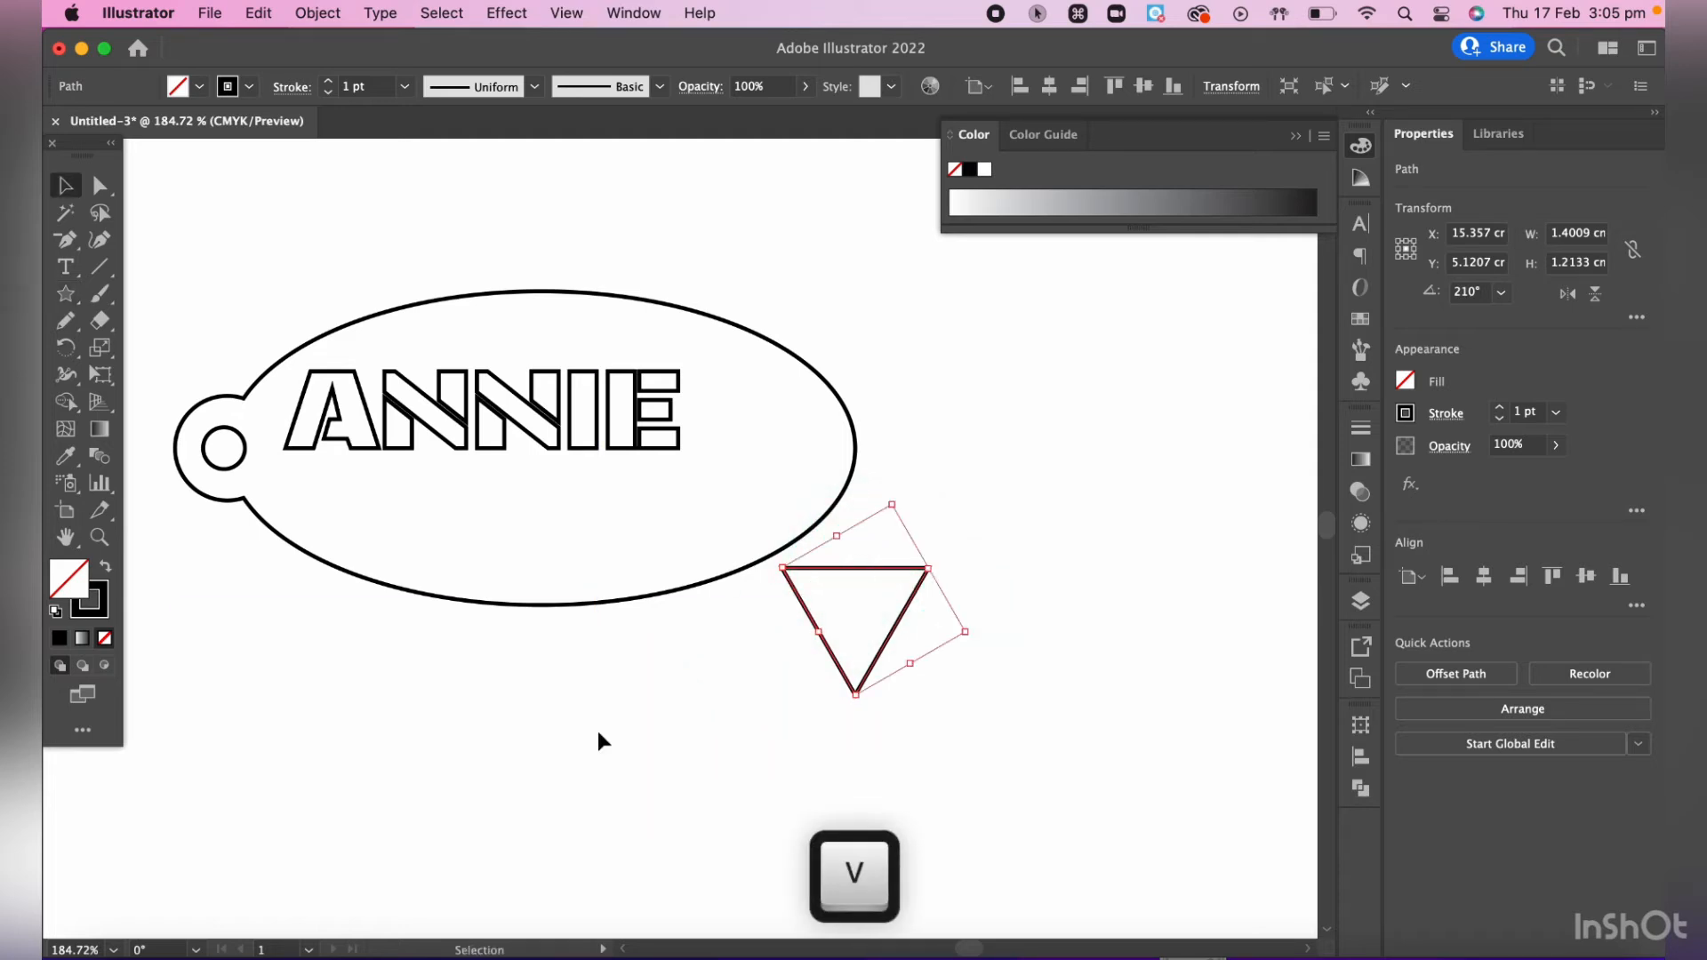
{"action": "left_click", "coordinate": [840, 571]}
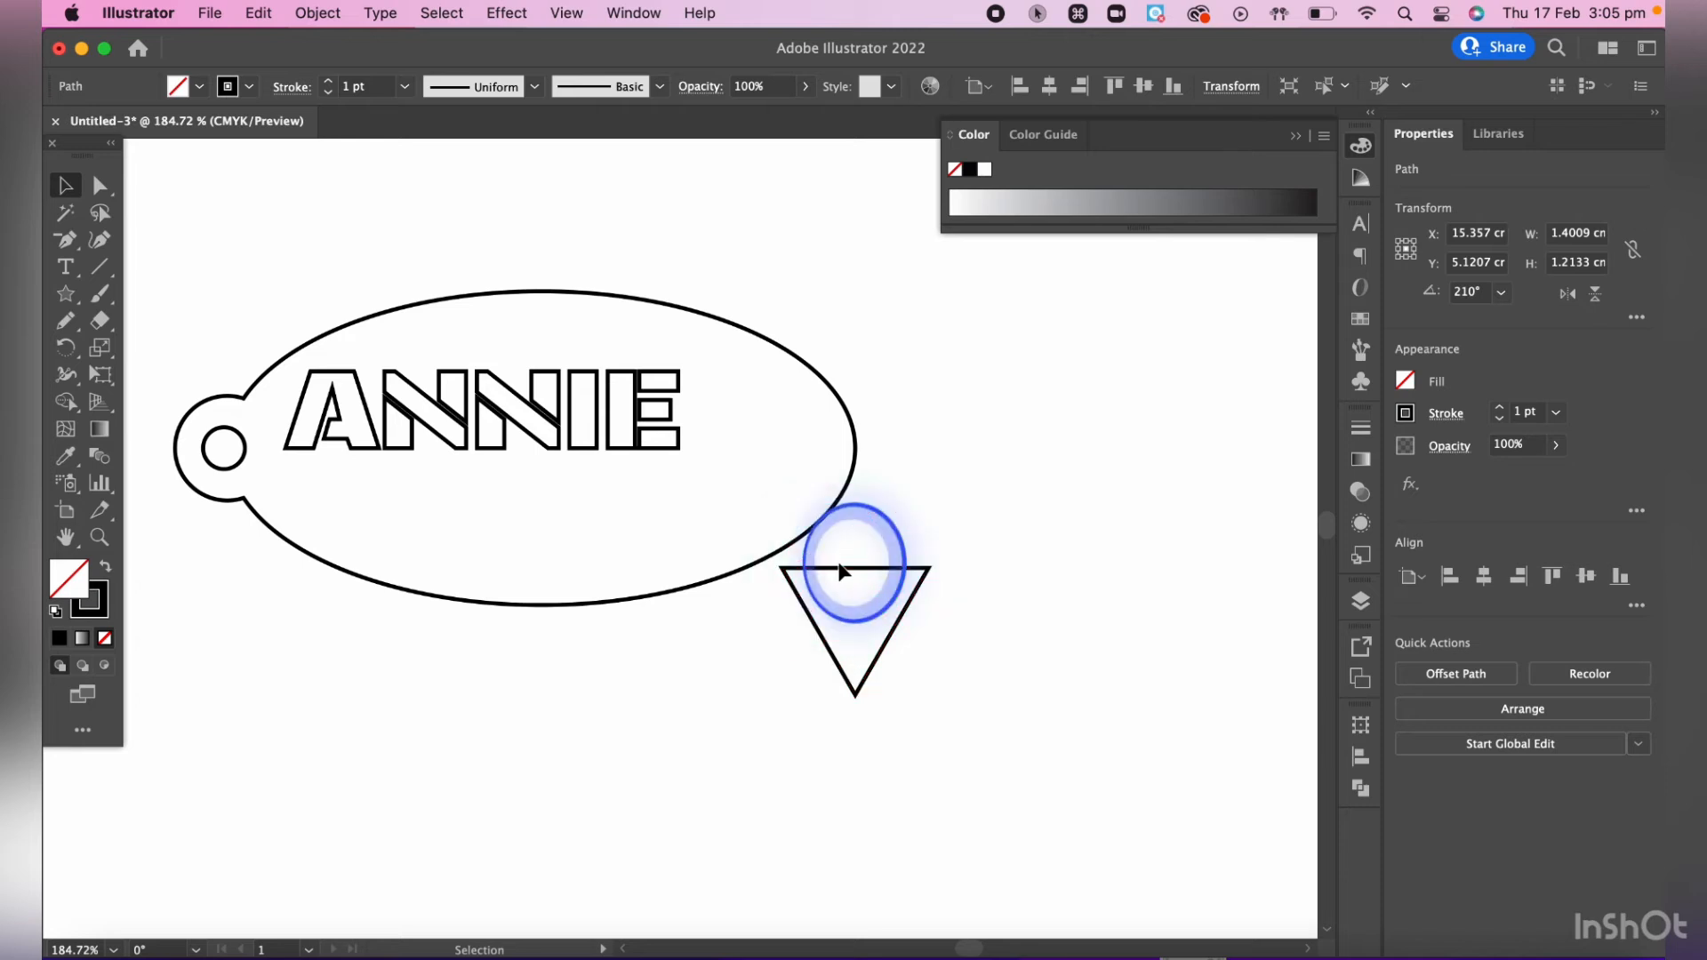
{"action": "left_click", "coordinate": [843, 579]}
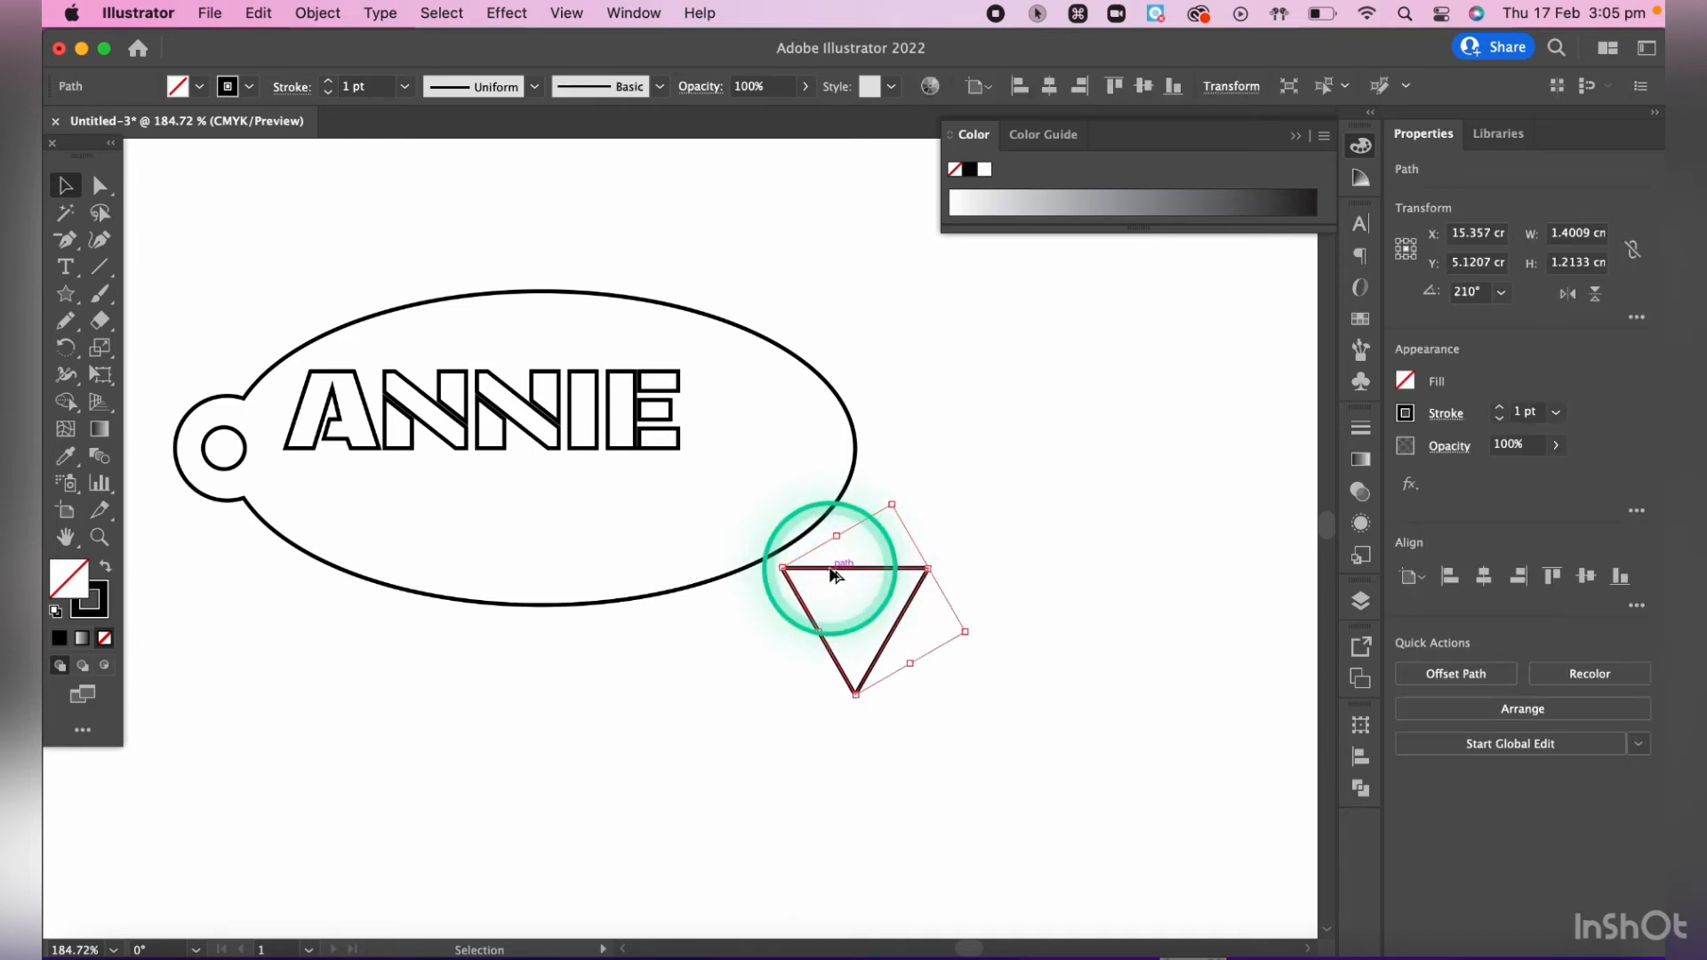
{"action": "left_click_drag", "start_coordinate": [834, 576], "coordinate": [1050, 604]}
{"action": "left_click_drag", "start_coordinate": [992, 682], "coordinate": [689, 758]}
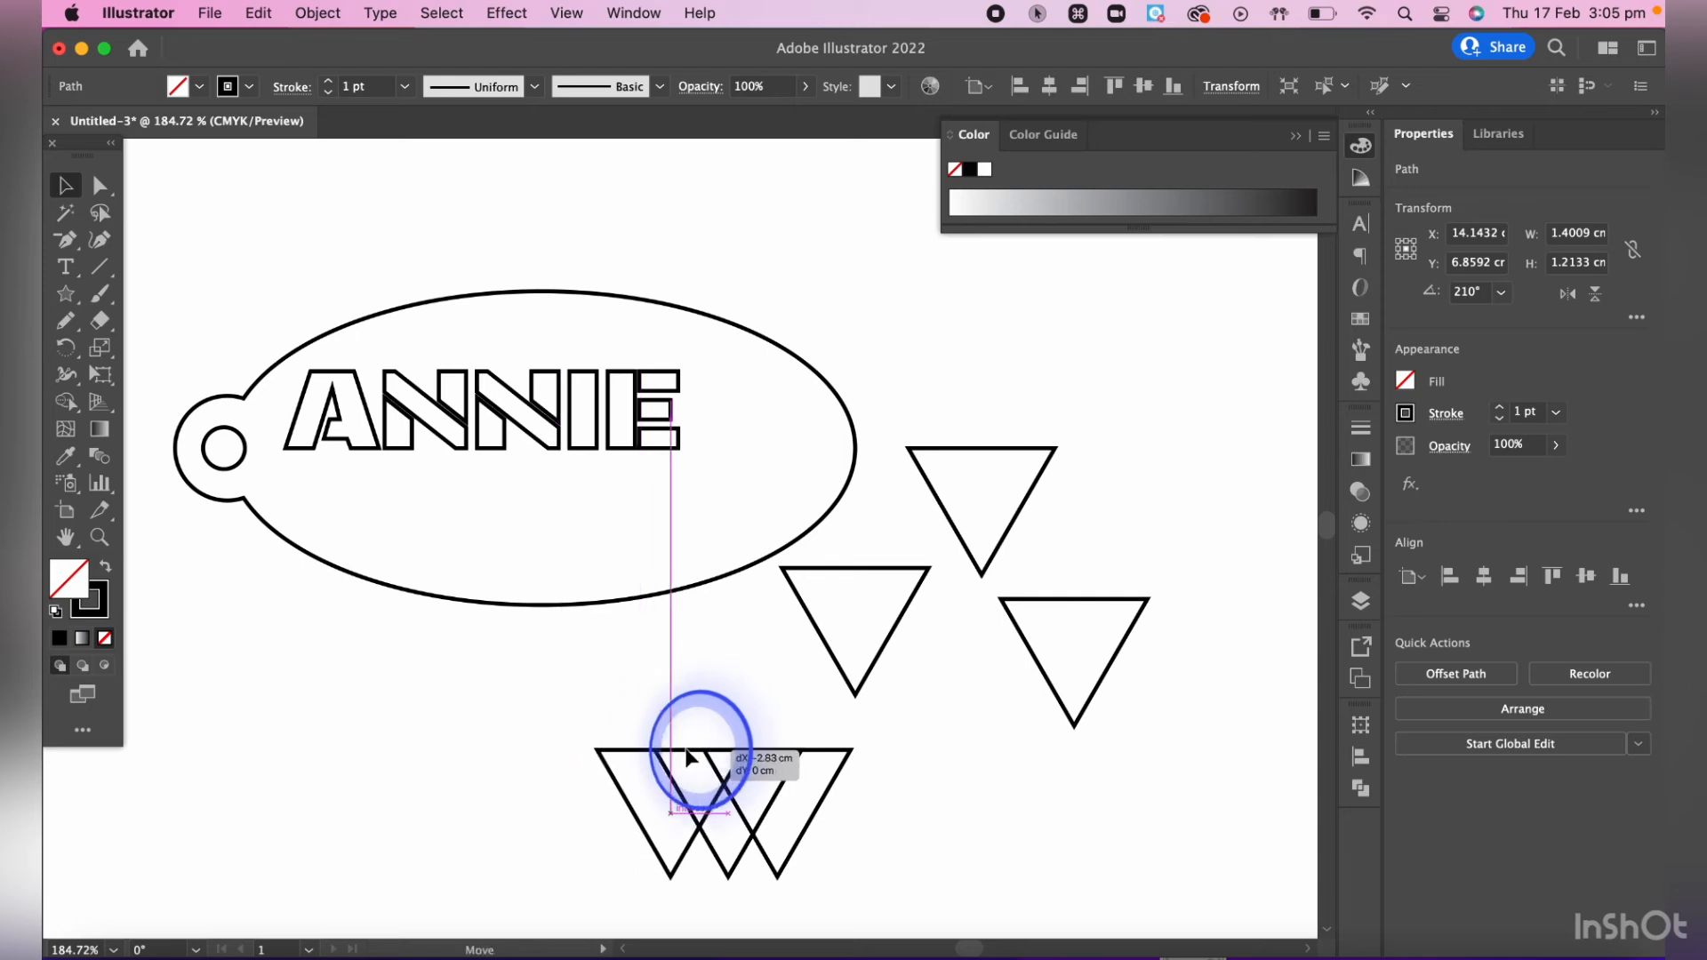
{"action": "left_click", "coordinate": [900, 545]}
{"action": "left_click_drag", "start_coordinate": [903, 571], "coordinate": [678, 757]}
- Unite the four overlapping triangles into one jagged shape and delete the two spare triangles beside the ellipse
{"action": "left_click", "coordinate": [488, 730]}
{"action": "left_click_drag", "start_coordinate": [489, 716], "coordinate": [876, 896]}
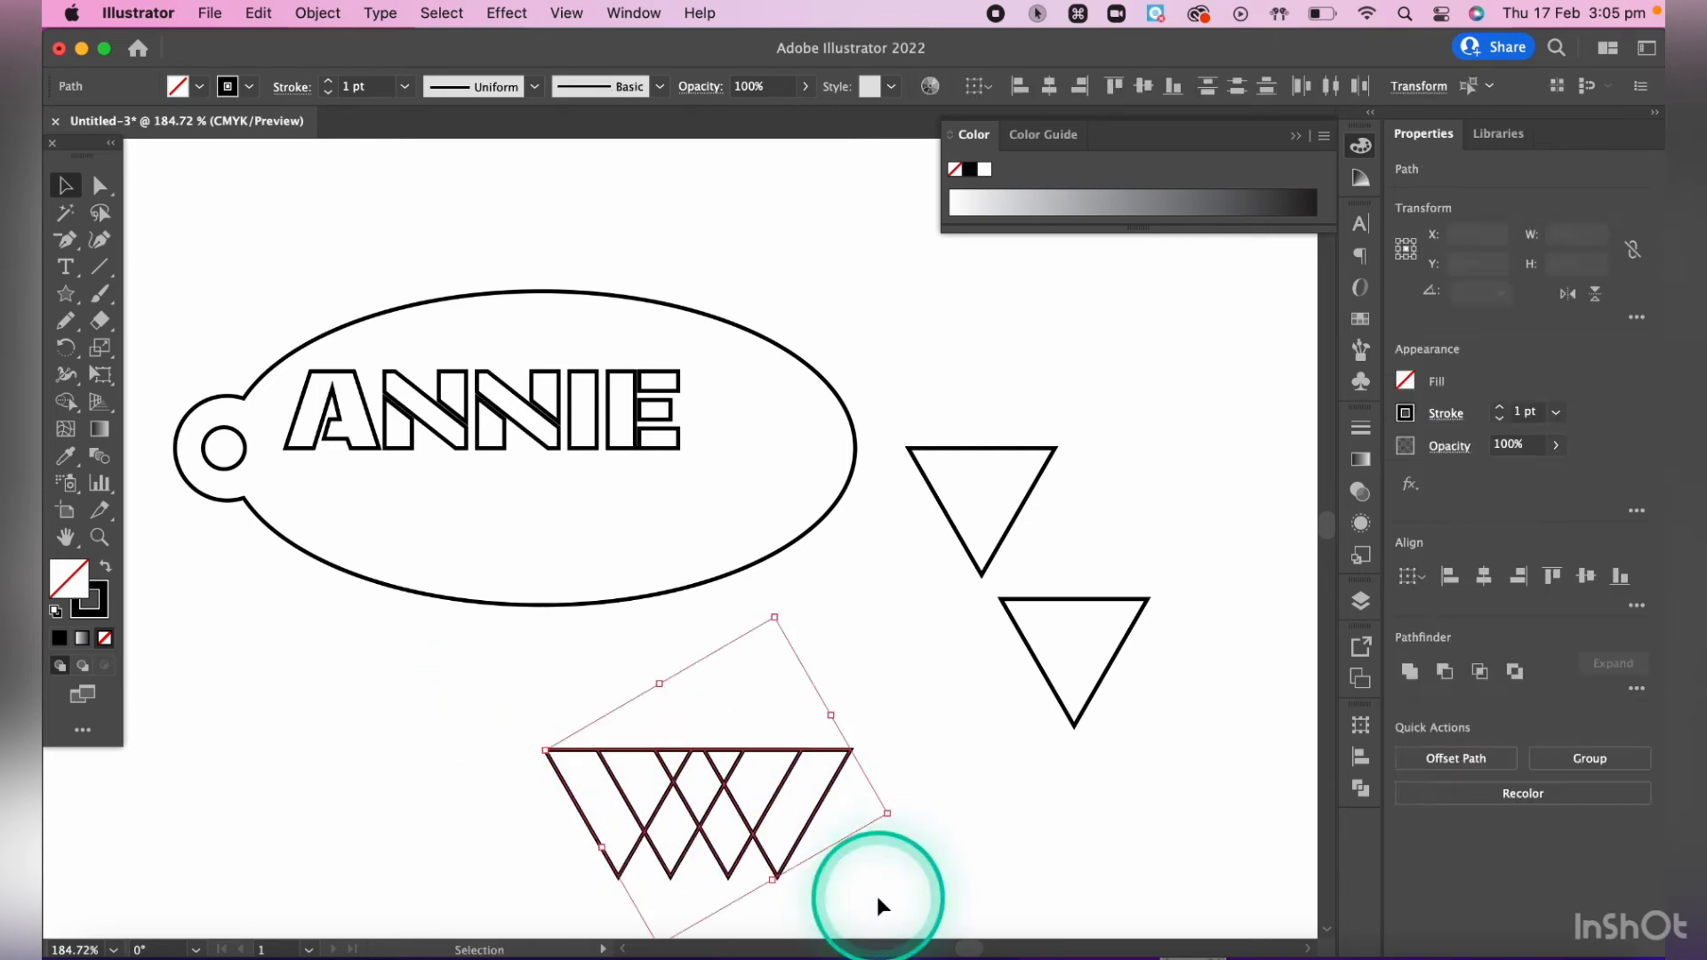
{"action": "left_click", "coordinate": [1371, 792]}
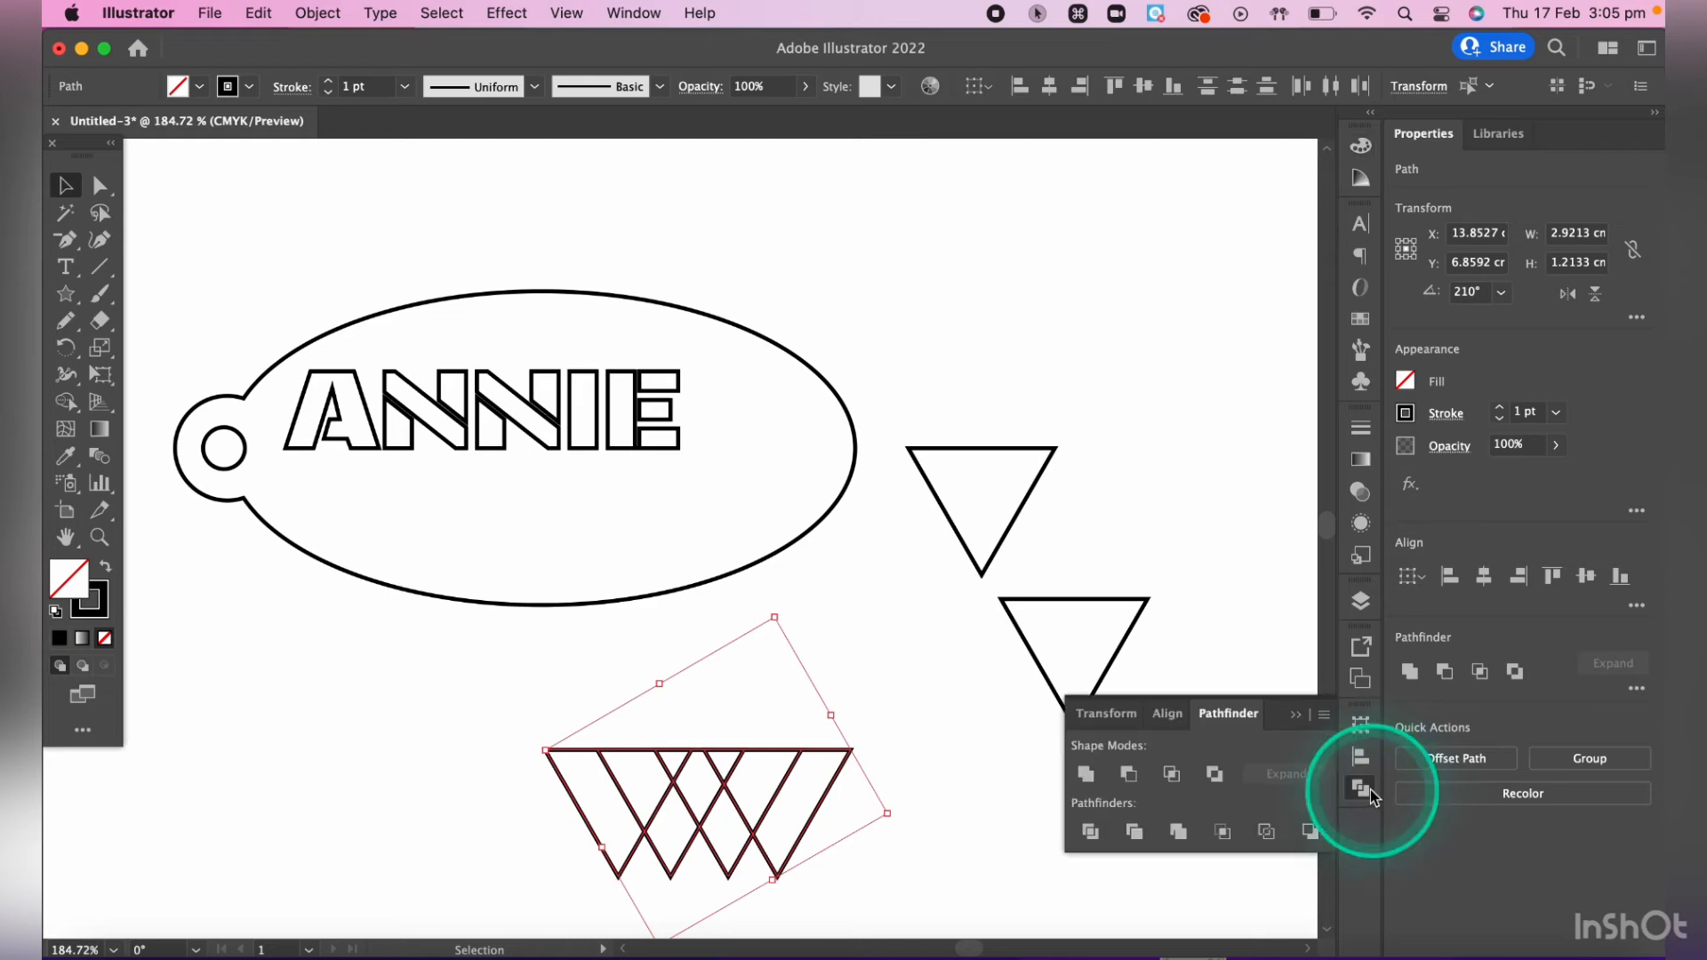
{"action": "left_click", "coordinate": [1085, 776]}
{"action": "left_click", "coordinate": [889, 788]}
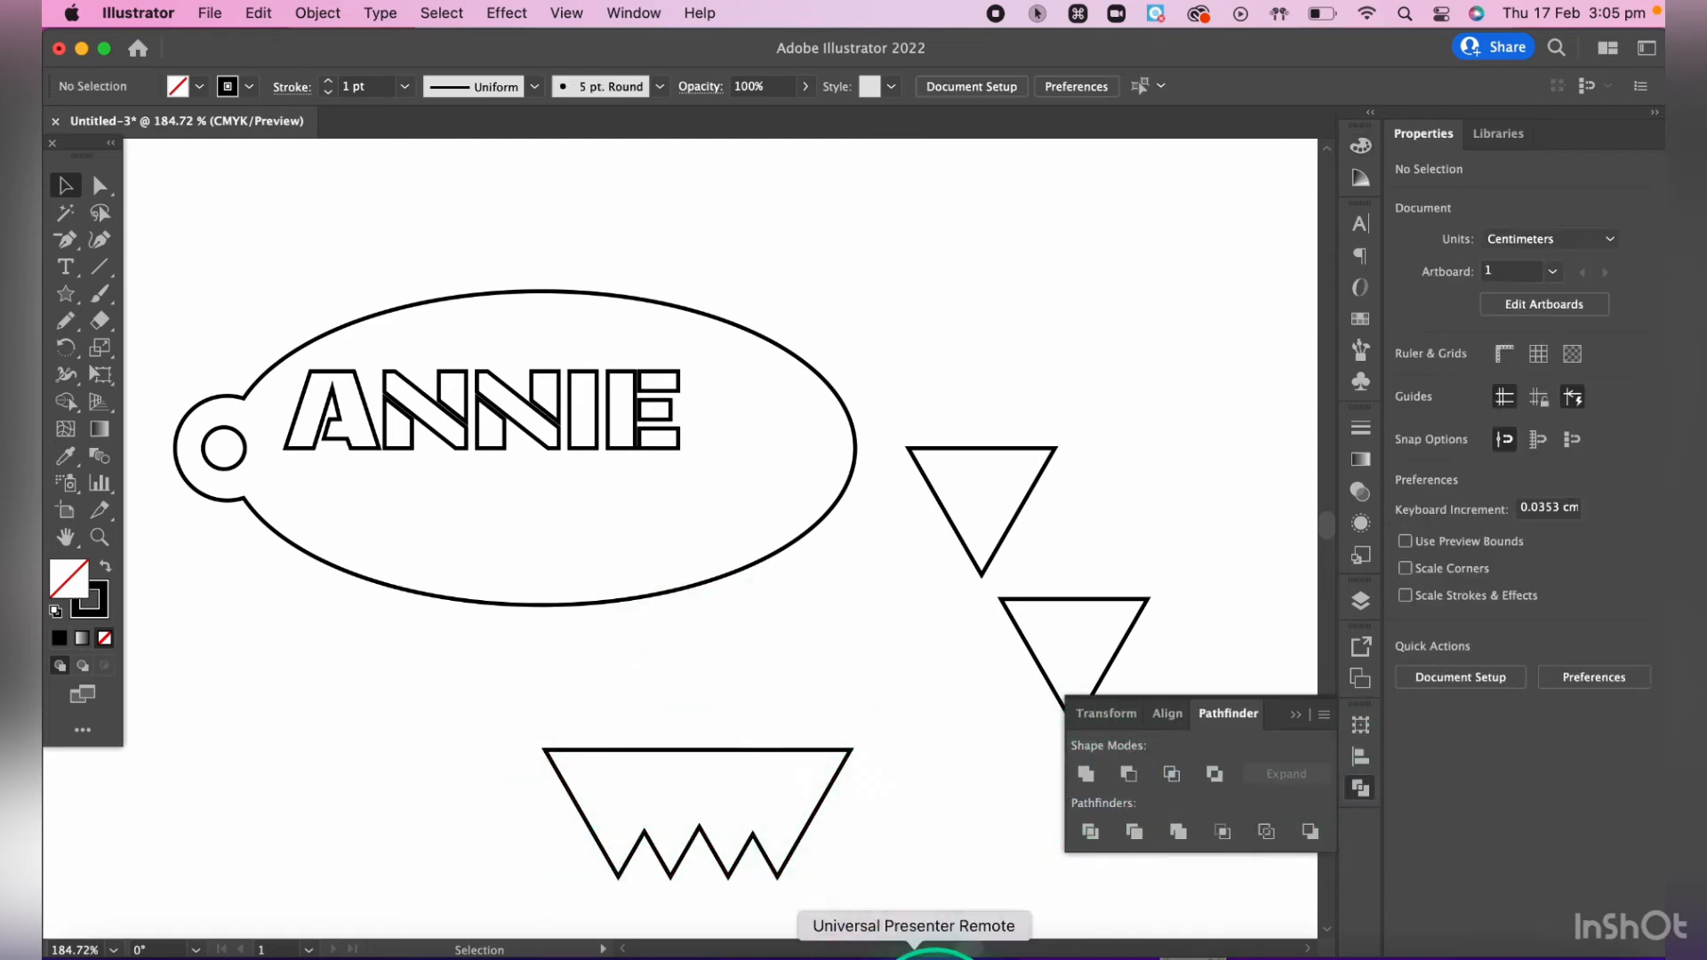
{"action": "left_click_drag", "start_coordinate": [918, 343], "coordinate": [1042, 638]}
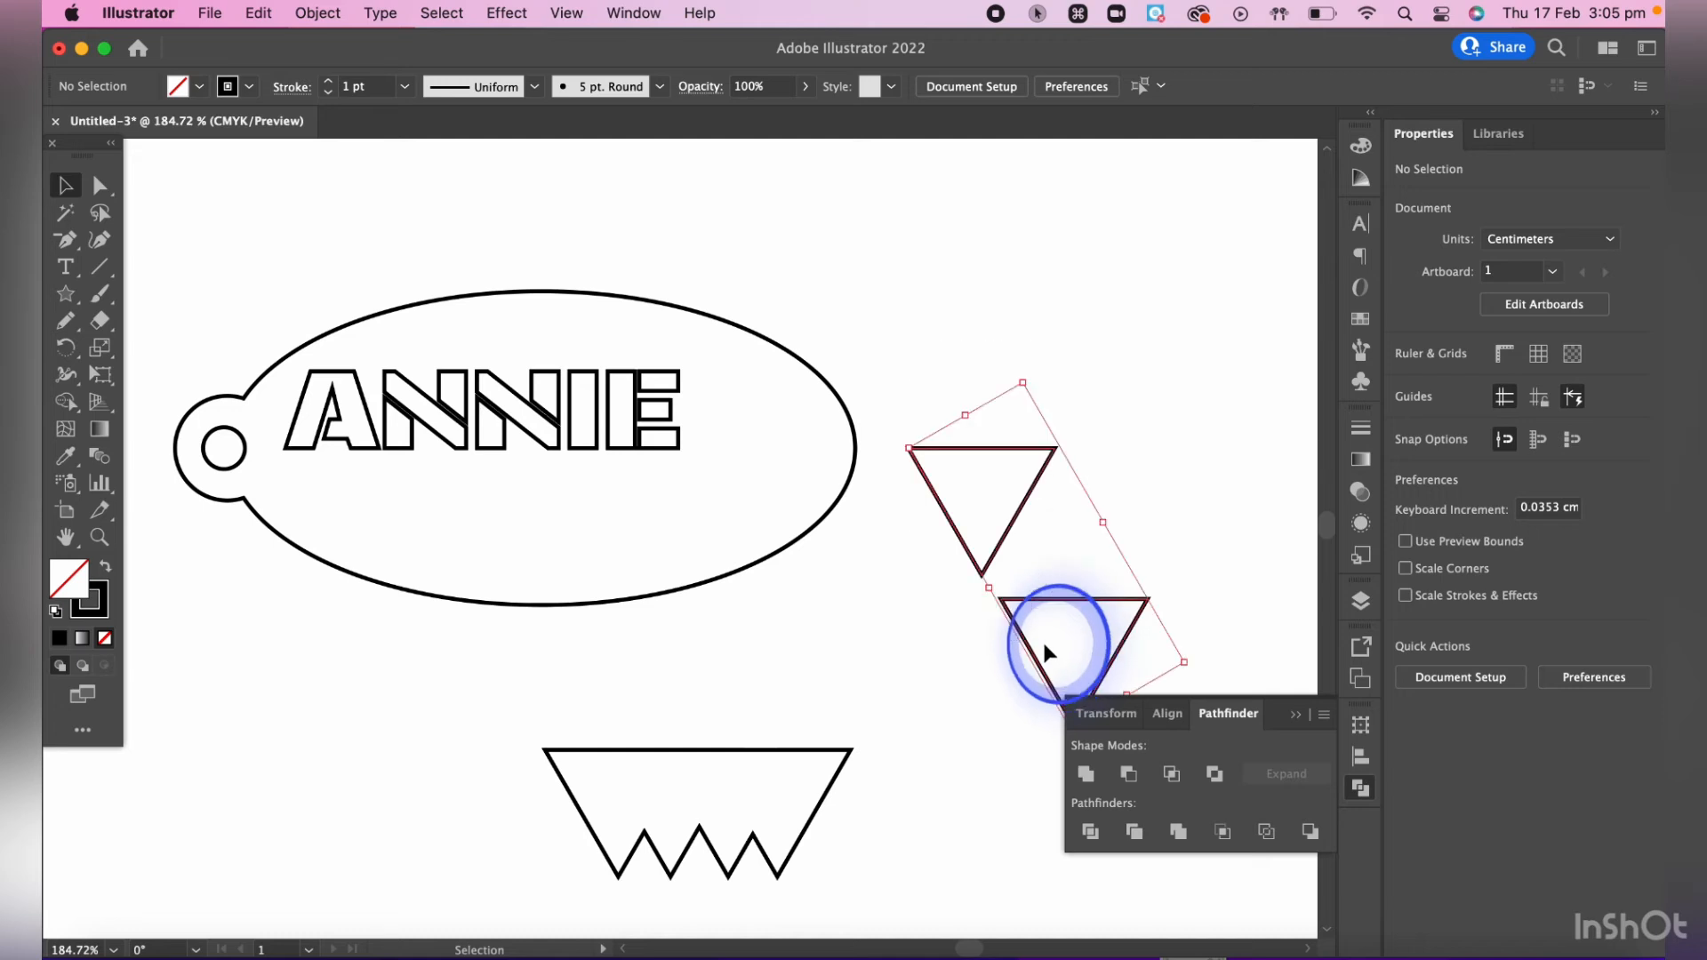
{"action": "key", "text": "BackSpace"}
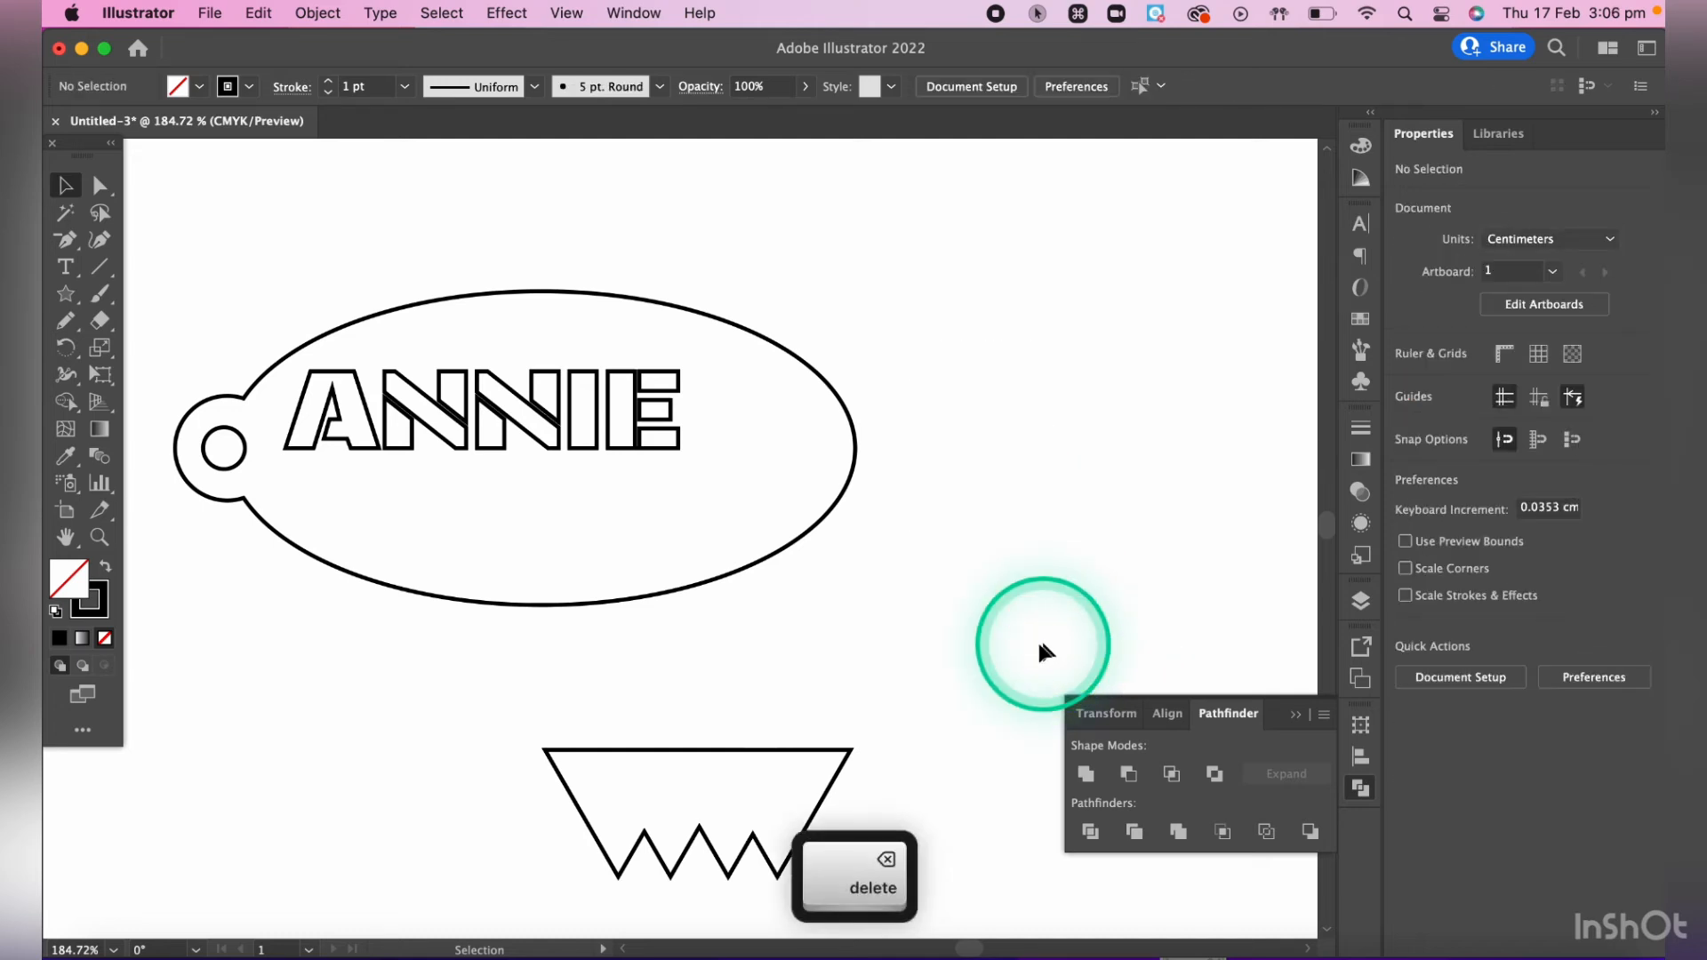
- Draw a closed, irregular five-sided polygon about 3.1 cm wide and 2.7 cm high beside the ellipse with the Pen tool
{"action": "left_click_drag", "start_coordinate": [64, 243], "coordinate": [144, 258]}
{"action": "left_click", "coordinate": [1036, 451]}
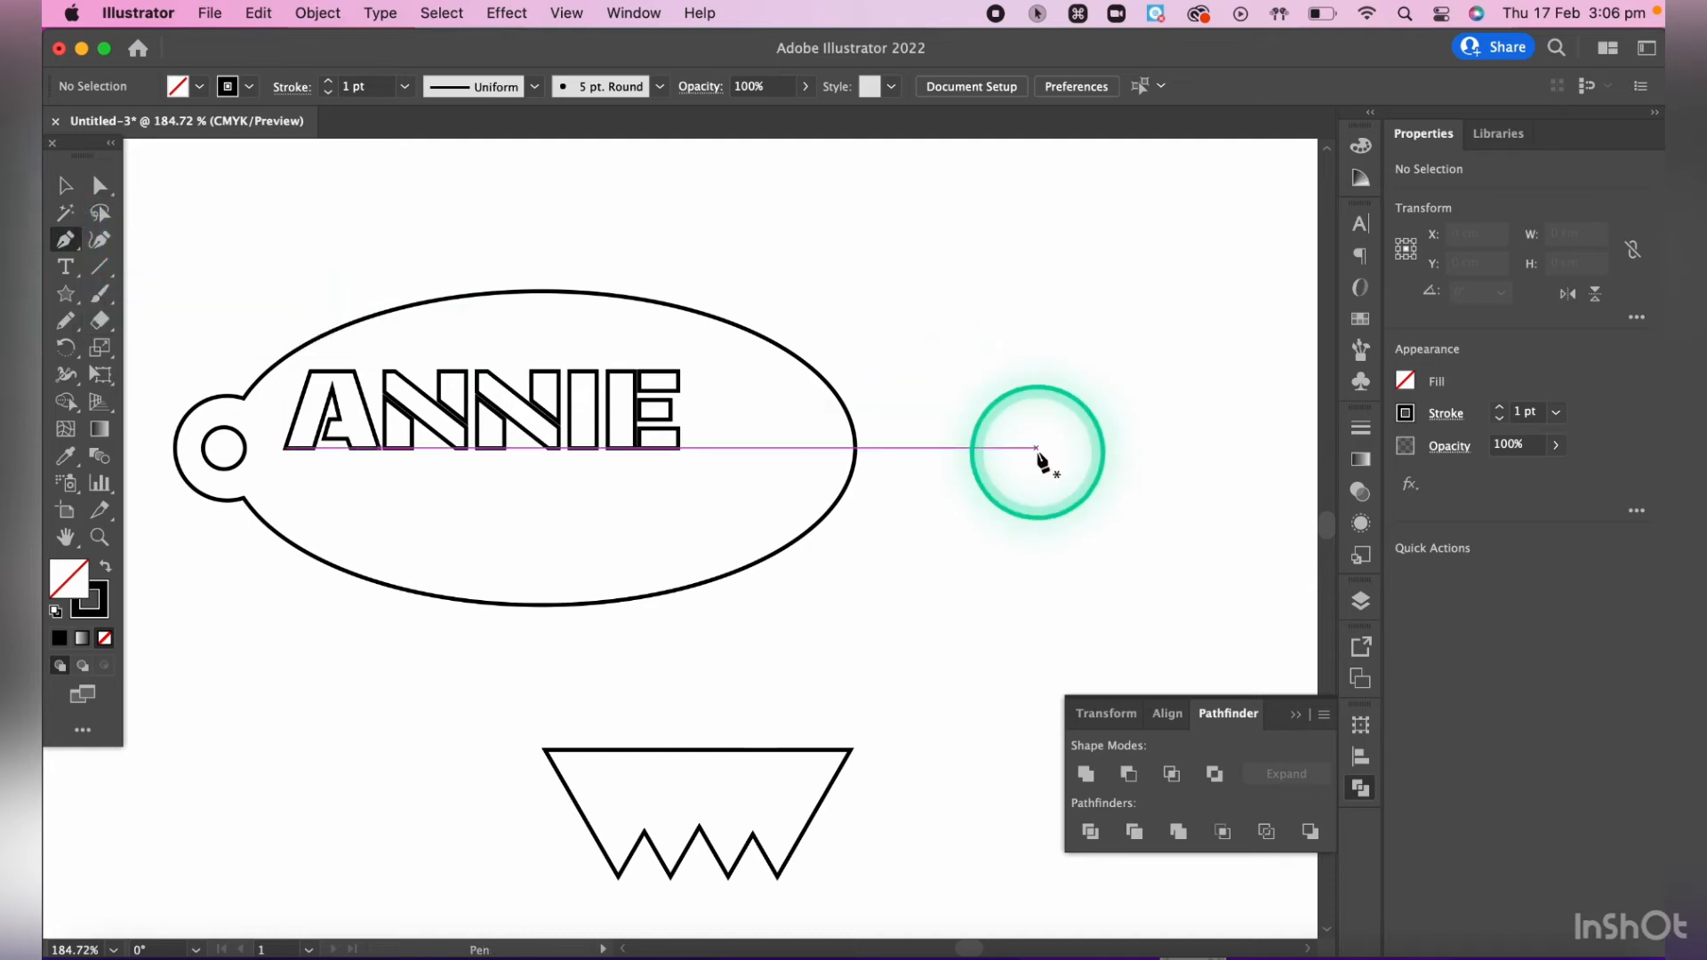
{"action": "key", "text": "p"}
{"action": "left_click", "coordinate": [967, 503]}
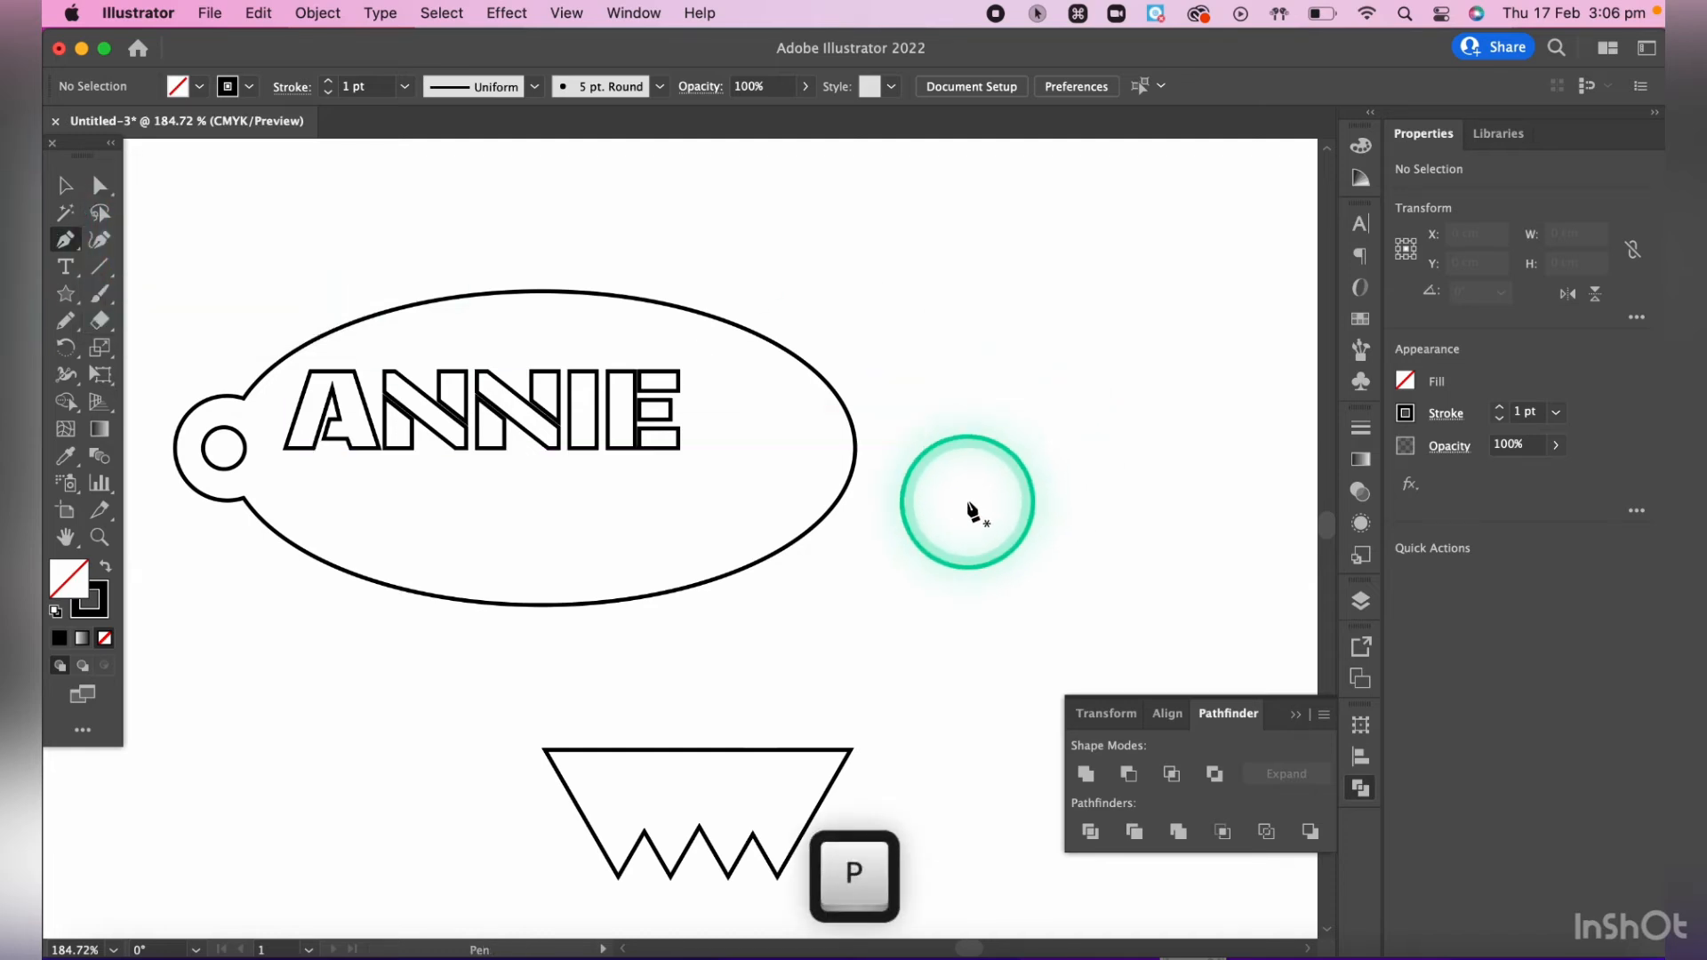
{"action": "left_click", "coordinate": [929, 306]}
{"action": "left_click", "coordinate": [1129, 218]}
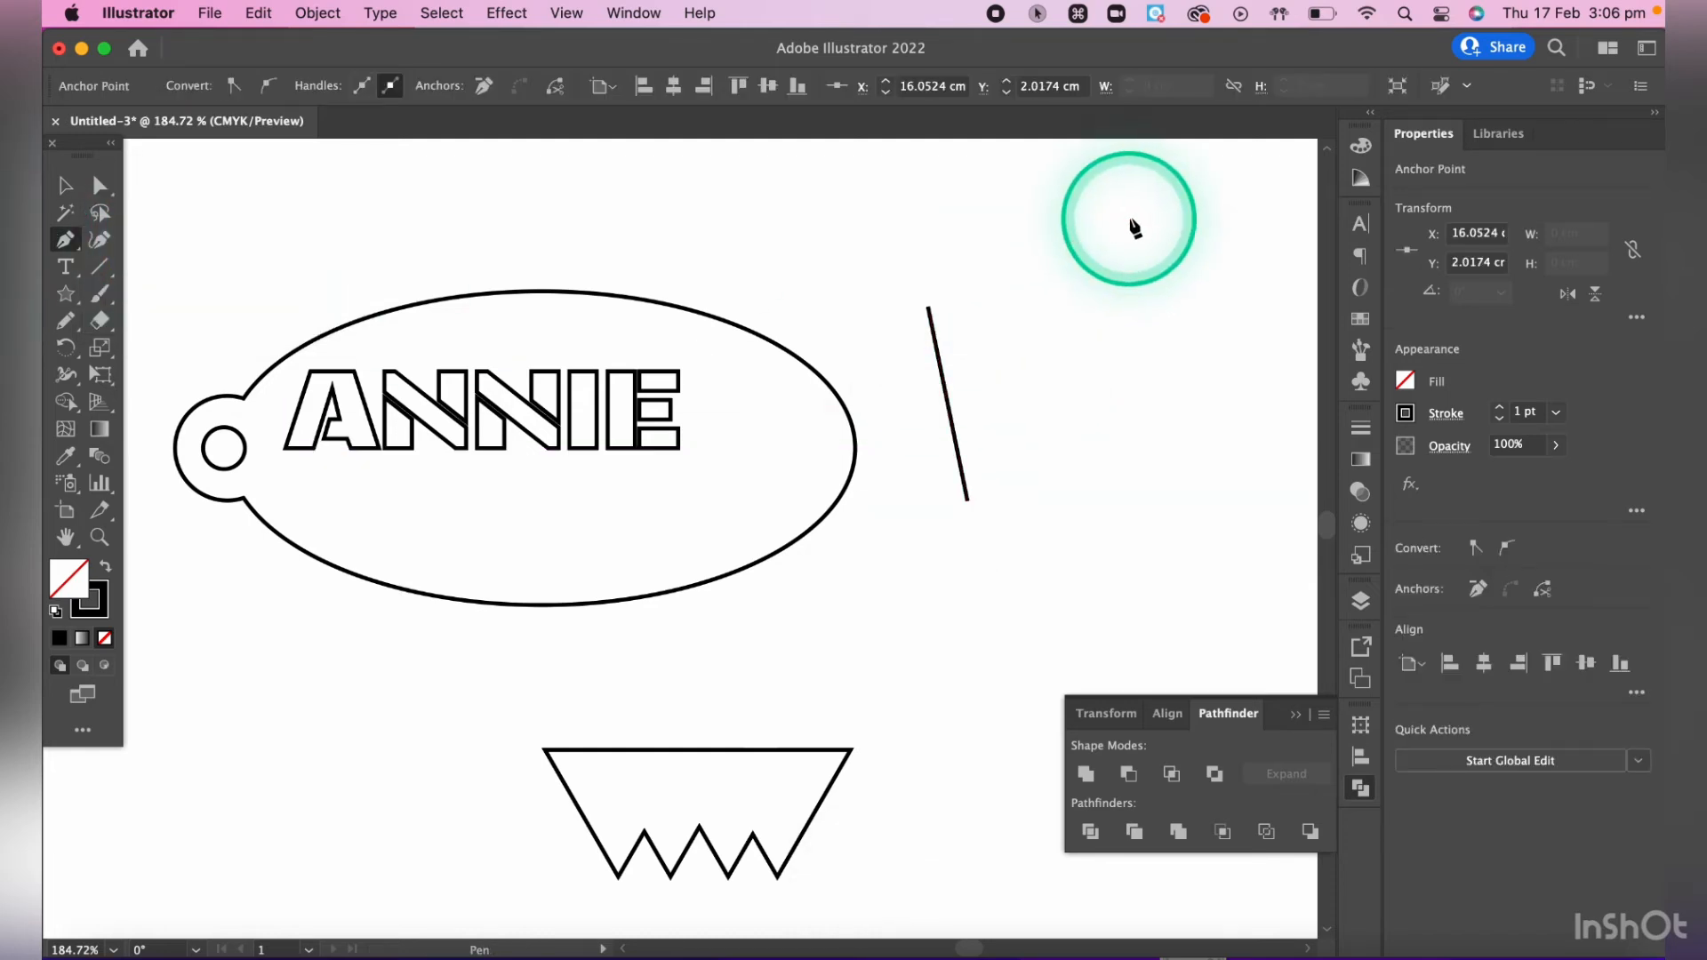
{"action": "left_click", "coordinate": [1255, 390]}
{"action": "left_click", "coordinate": [1087, 501]}
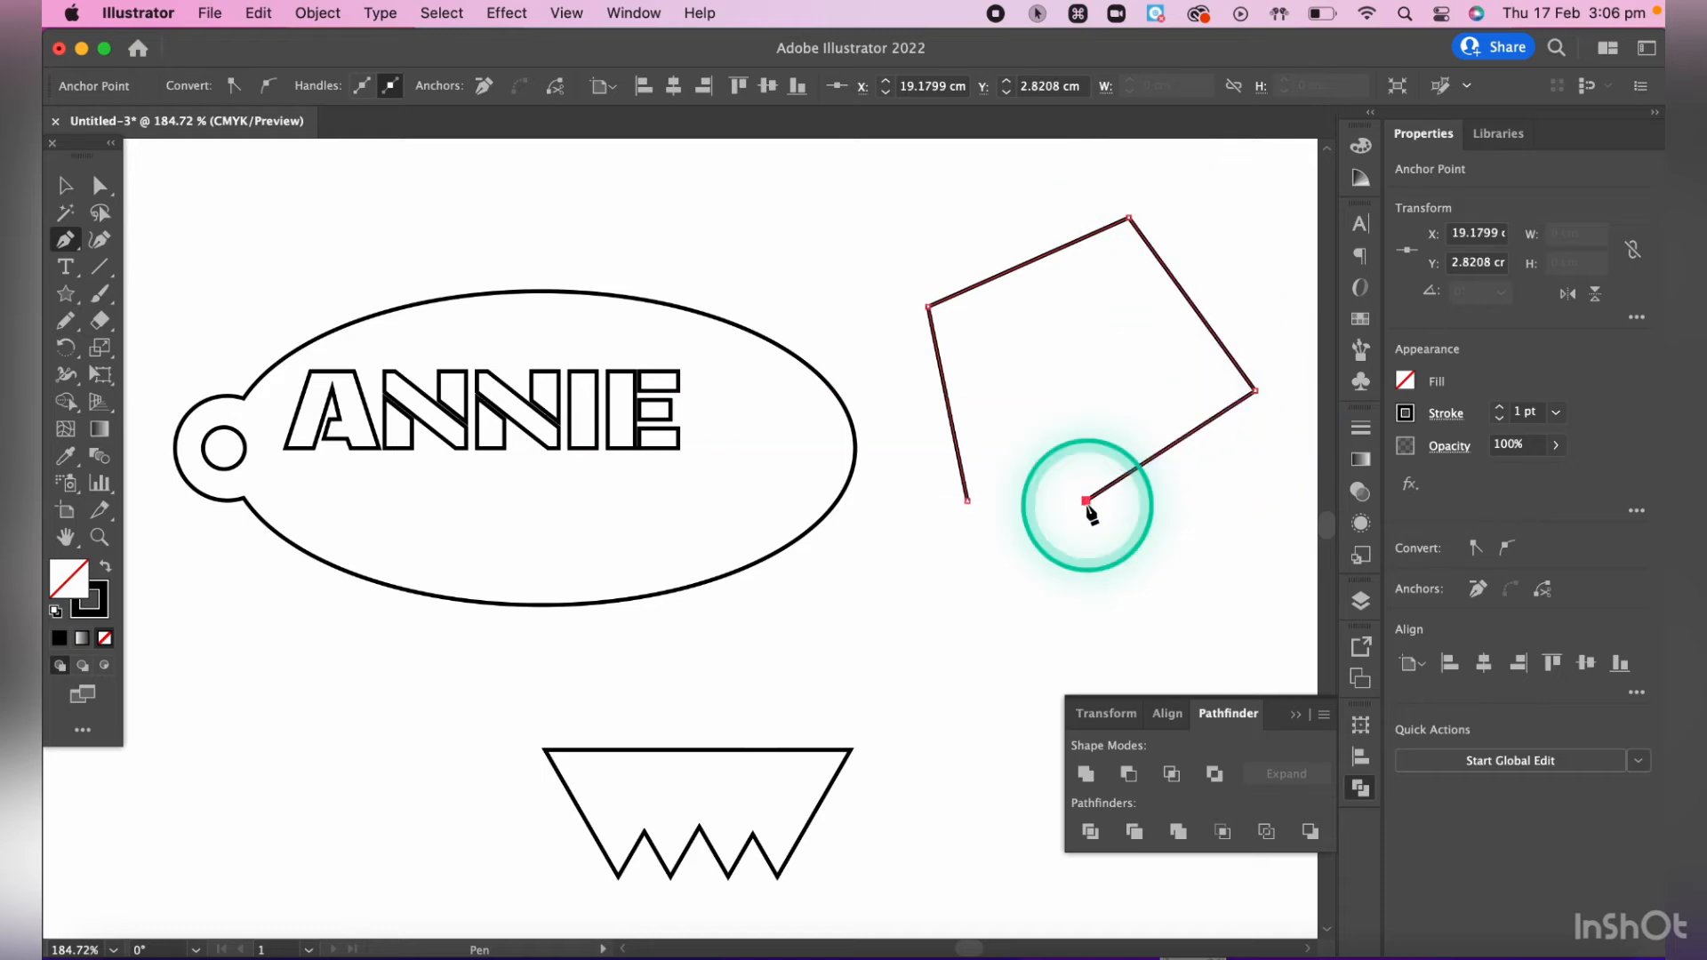
{"action": "left_click", "coordinate": [967, 501]}
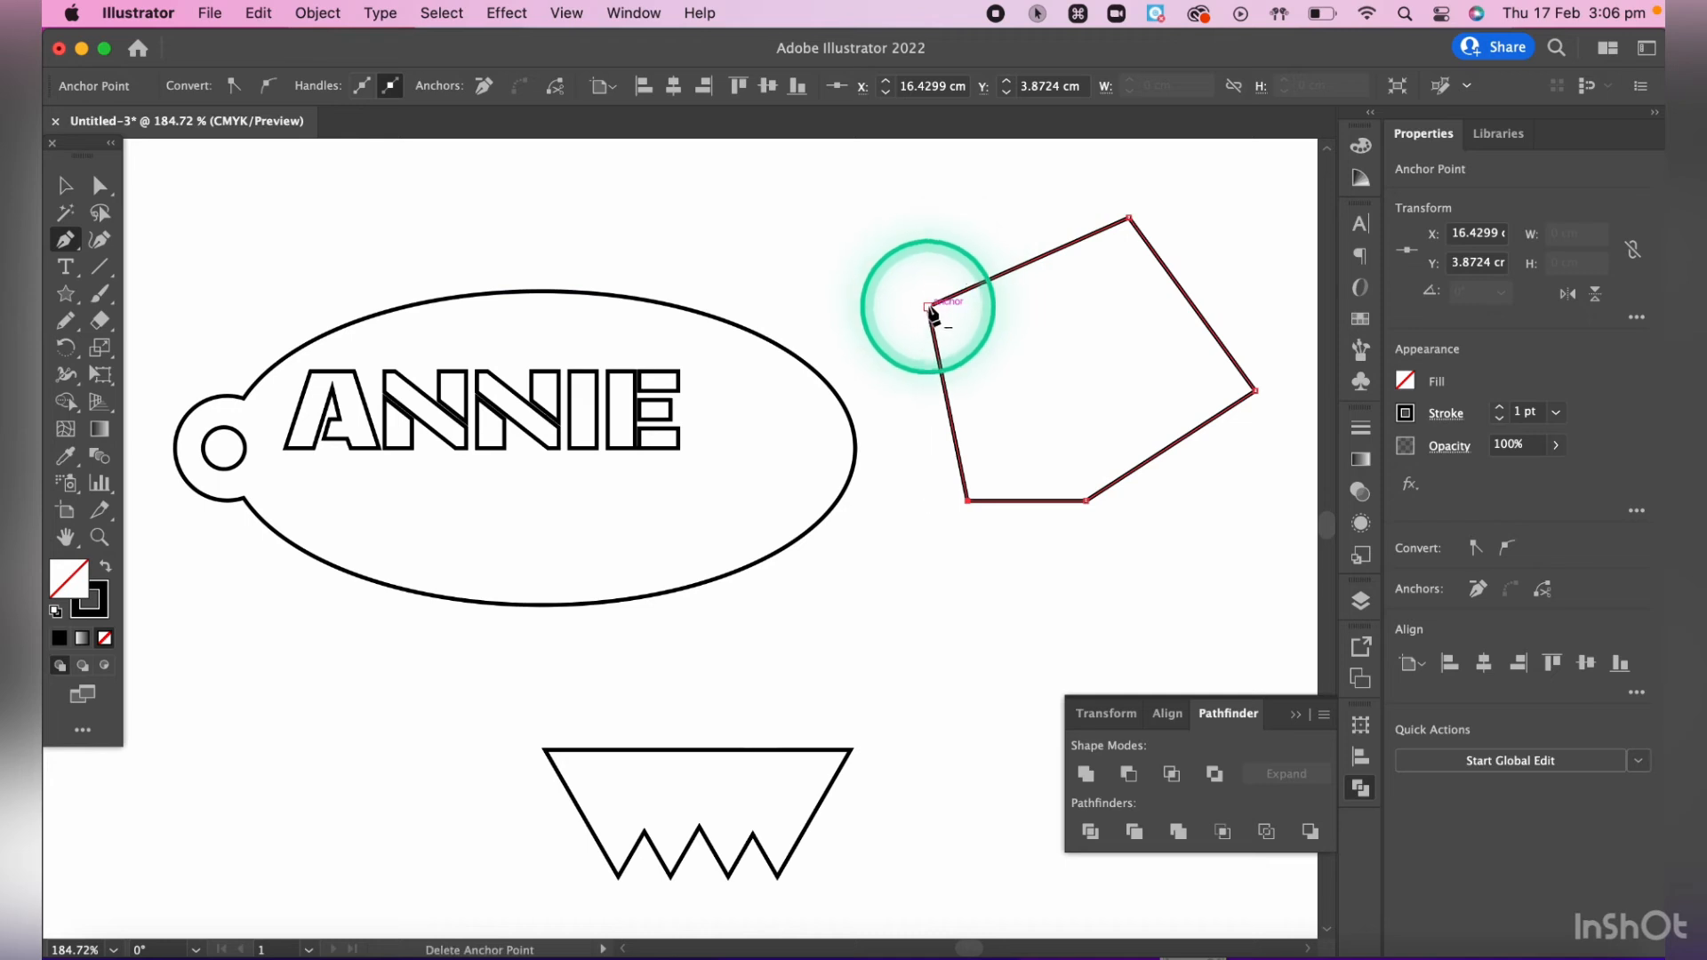
- Convert the polygon's upper-left corner into a smooth curve with the Anchor Point tool
{"action": "key", "text": "shift"}
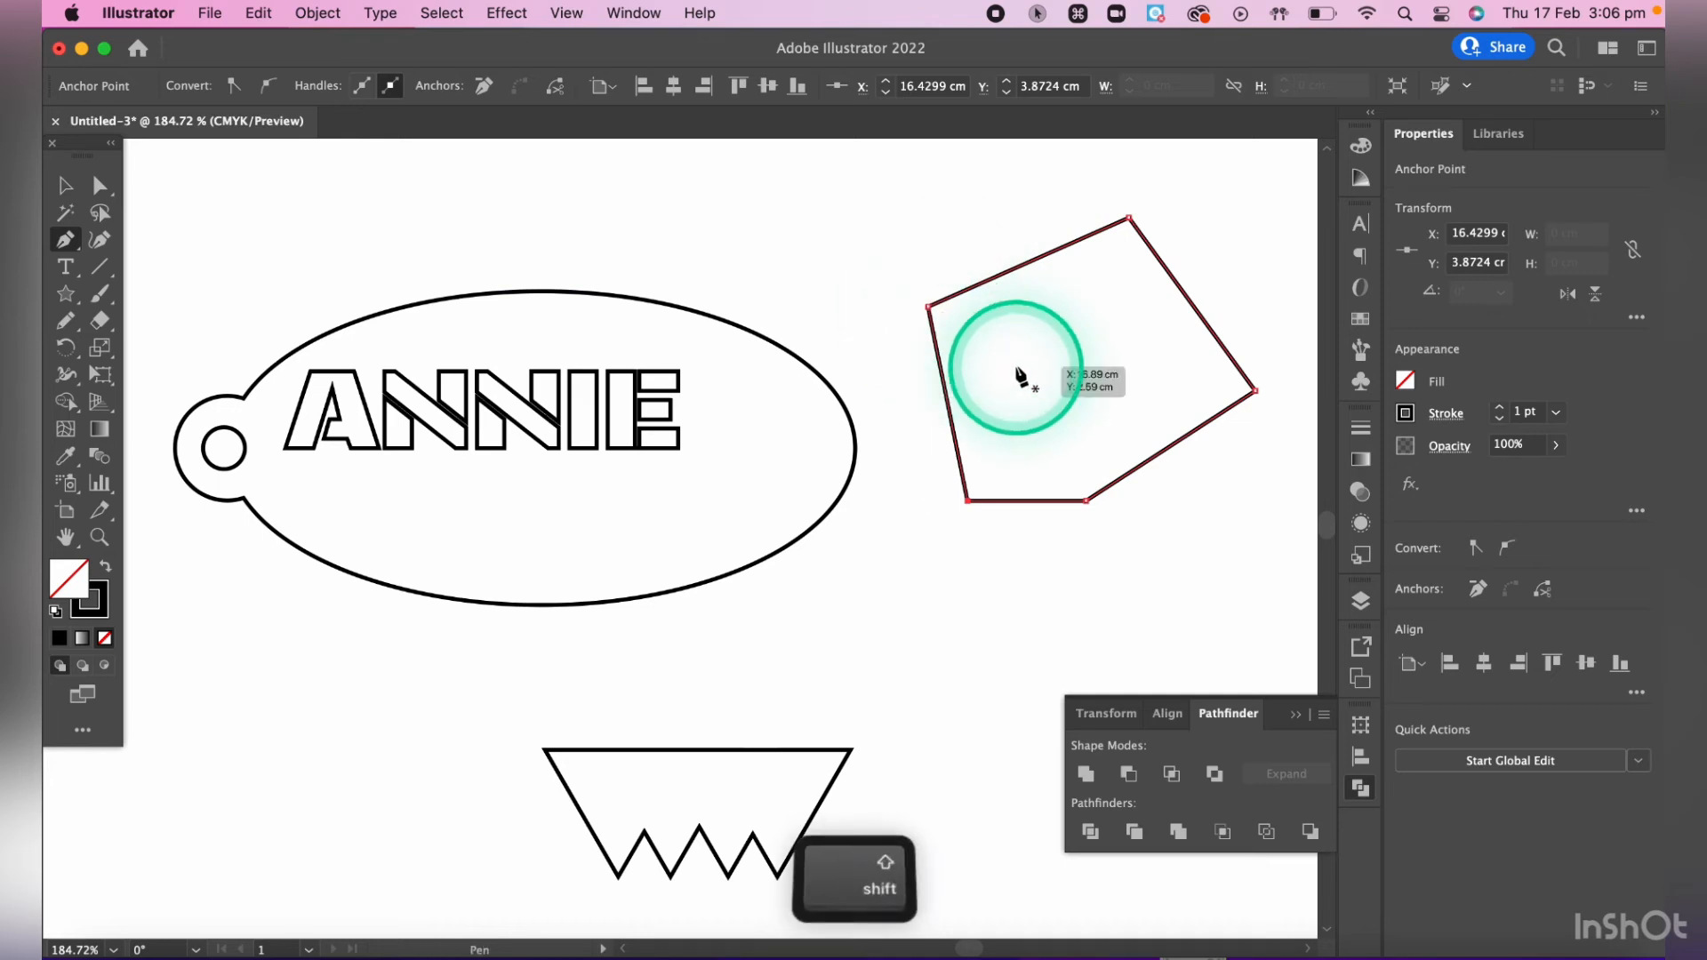
{"action": "key", "text": "shift+c"}
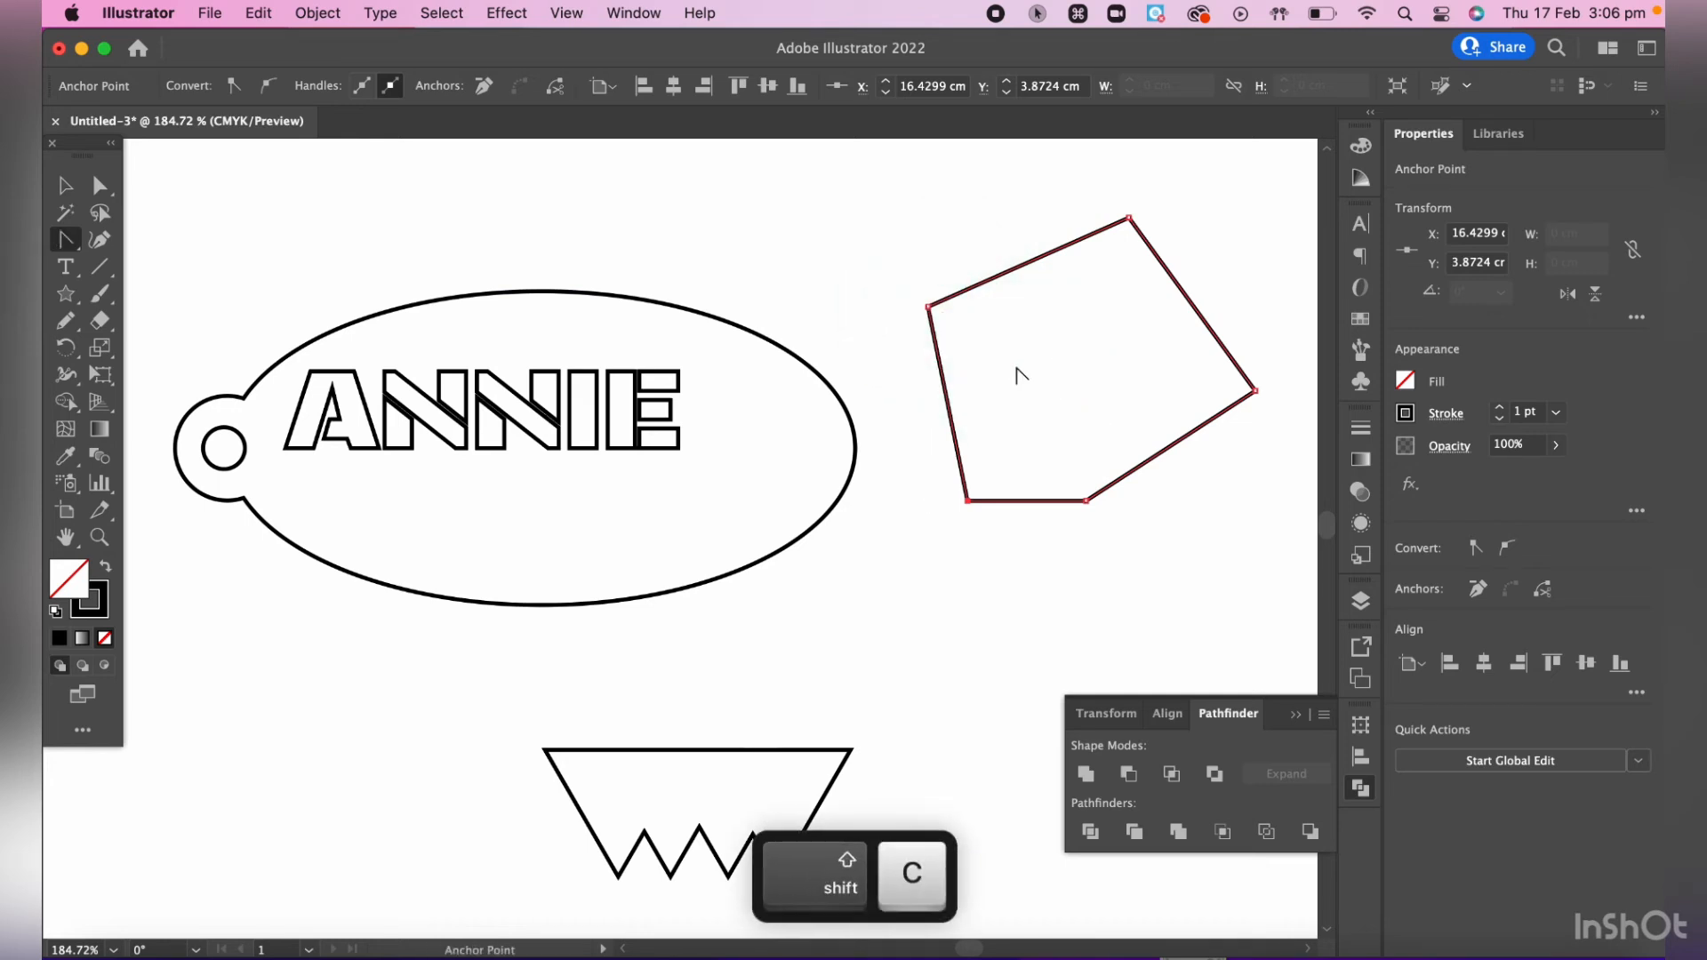
{"action": "left_click", "coordinate": [929, 307]}
{"action": "left_click_drag", "start_coordinate": [929, 308], "coordinate": [971, 199]}
- Try curving the polygon's rightmost anchor point with long handles and convert it back to a sharp corner
{"action": "left_click", "coordinate": [1273, 418]}
{"action": "left_click_drag", "start_coordinate": [1256, 390], "coordinate": [1256, 458]}
{"action": "left_click", "coordinate": [1255, 389]}
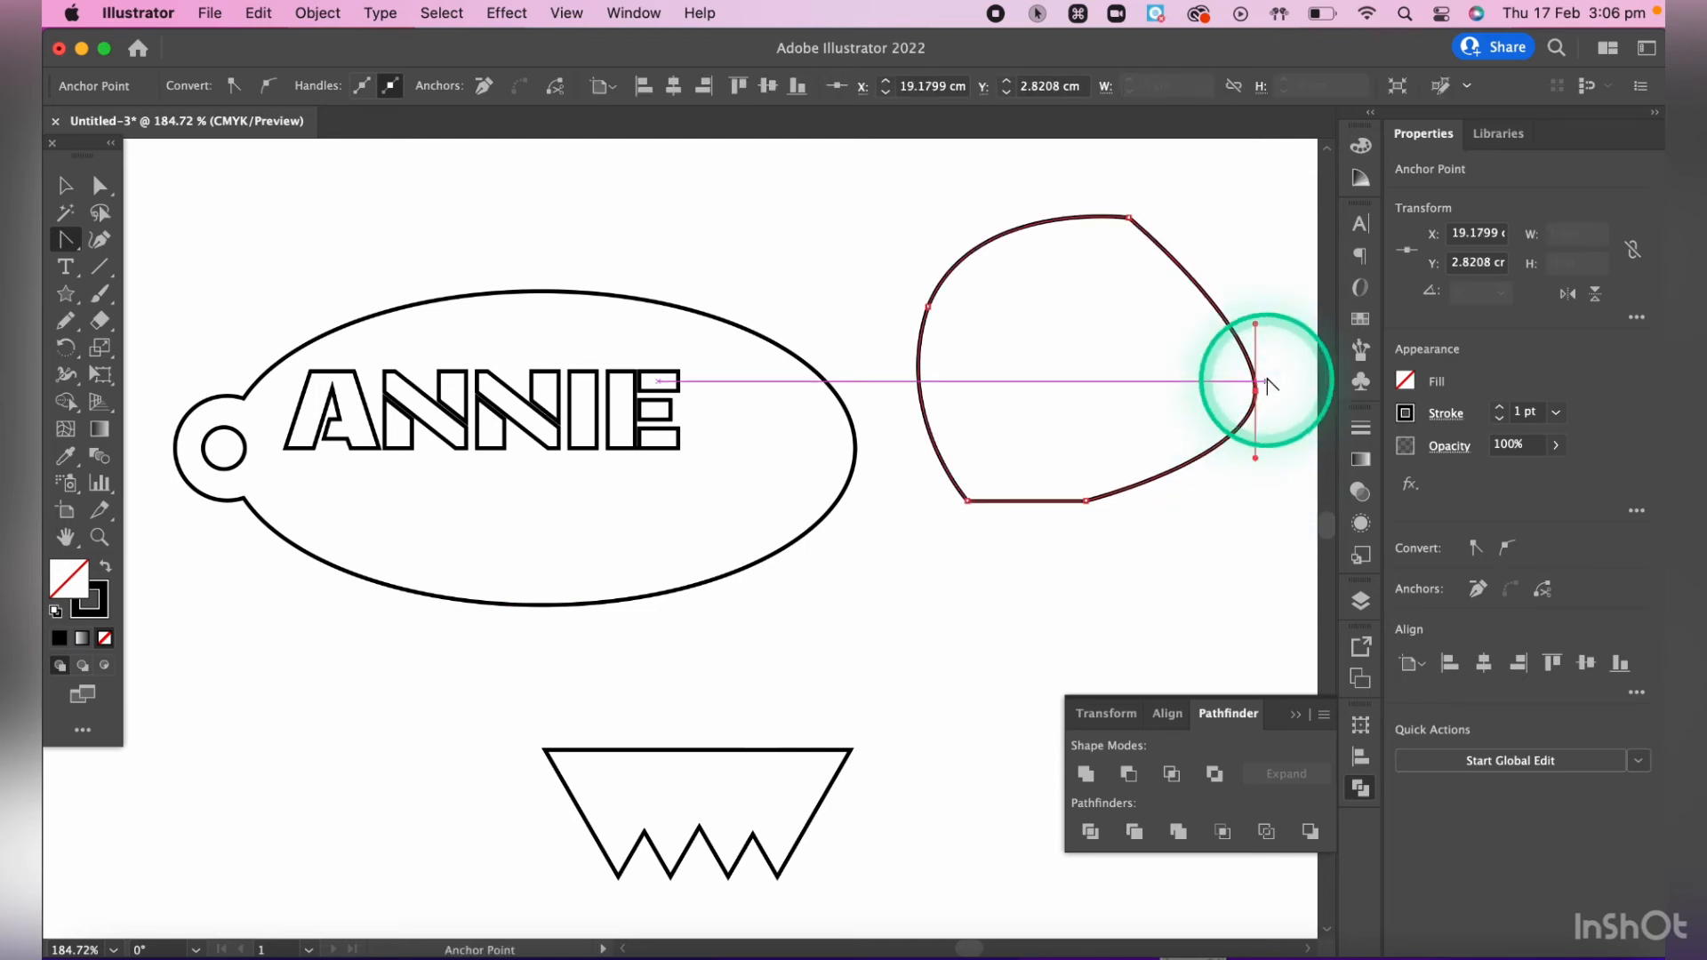
{"action": "left_click_drag", "start_coordinate": [1255, 389], "coordinate": [1264, 445]}
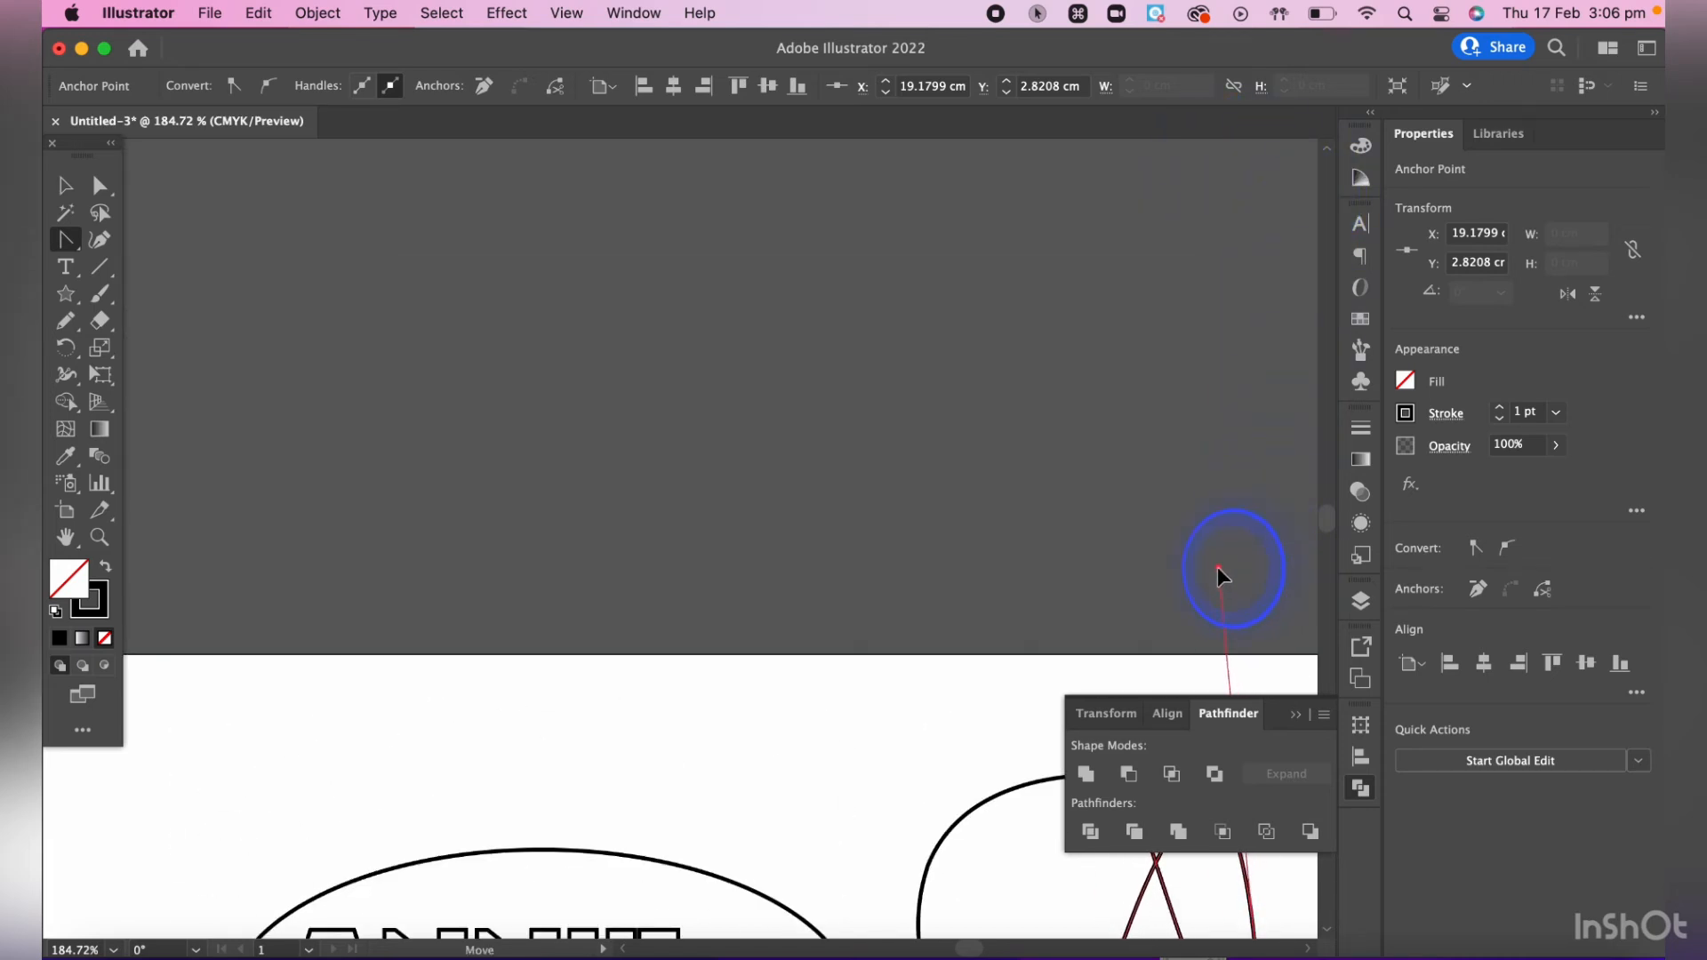
{"action": "left_click_drag", "start_coordinate": [1218, 574], "coordinate": [1222, 570]}
{"action": "scroll", "coordinate": [1226, 556], "scroll_direction": "down", "scroll_amount": 6}
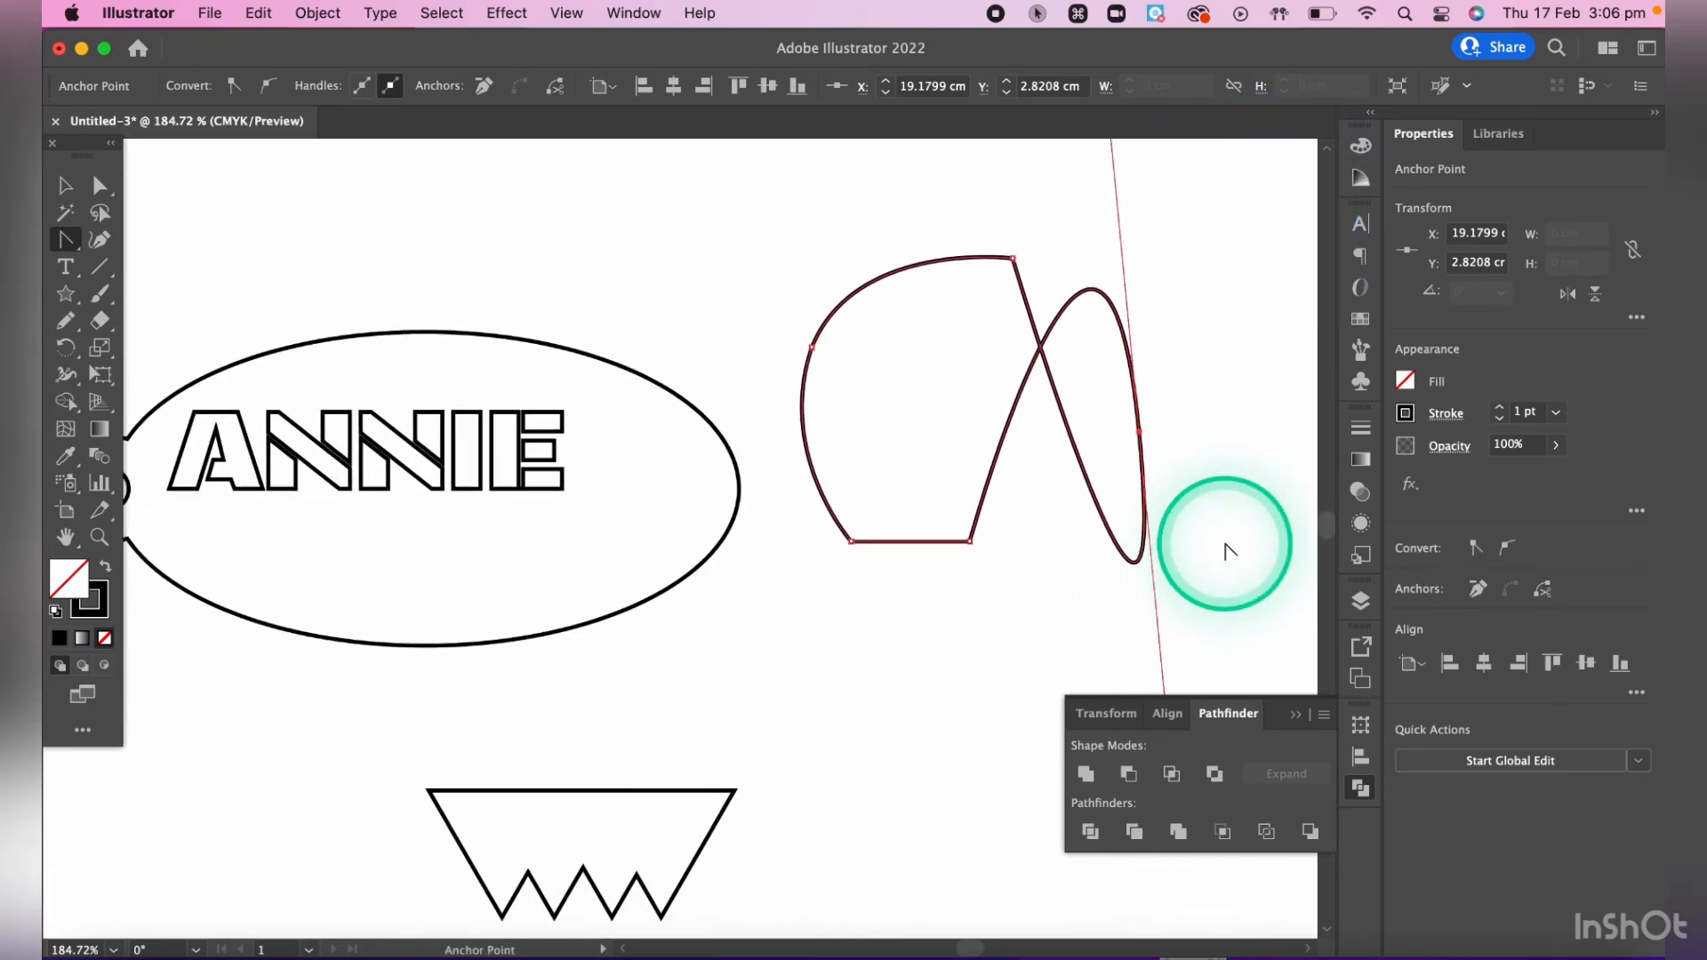
{"action": "scroll", "coordinate": [1156, 462], "scroll_direction": "down", "scroll_amount": 2}
{"action": "scroll", "coordinate": [1104, 324], "scroll_direction": "up", "scroll_amount": 5}
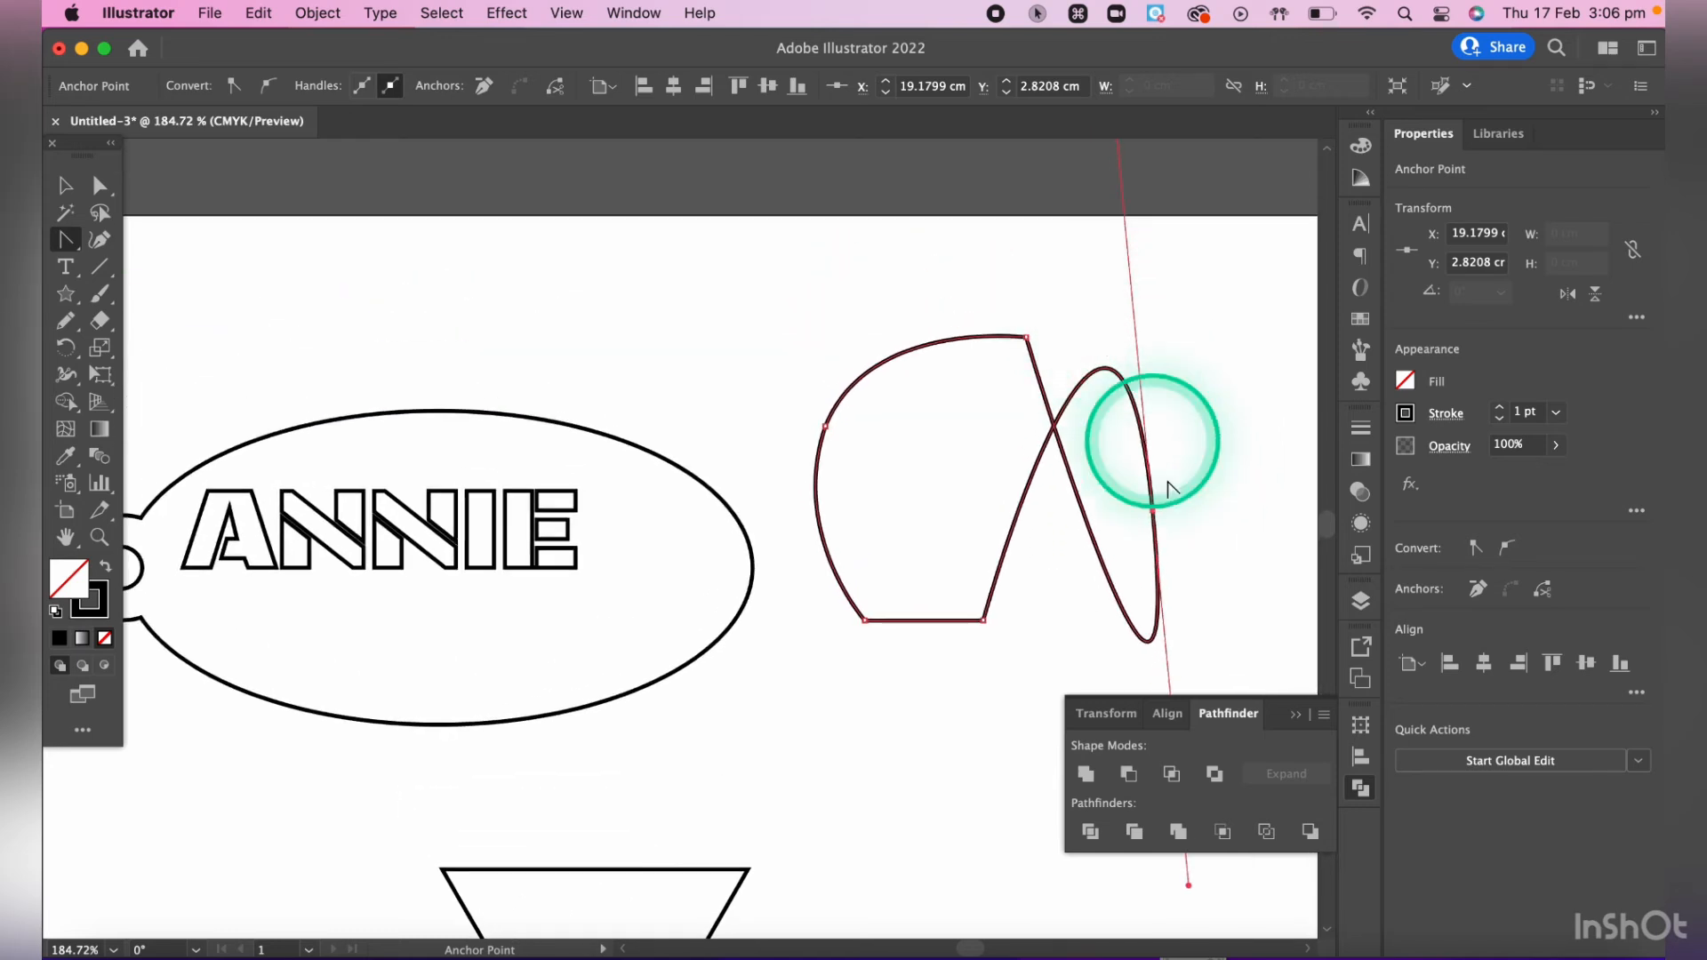
{"action": "left_click", "coordinate": [1152, 510]}
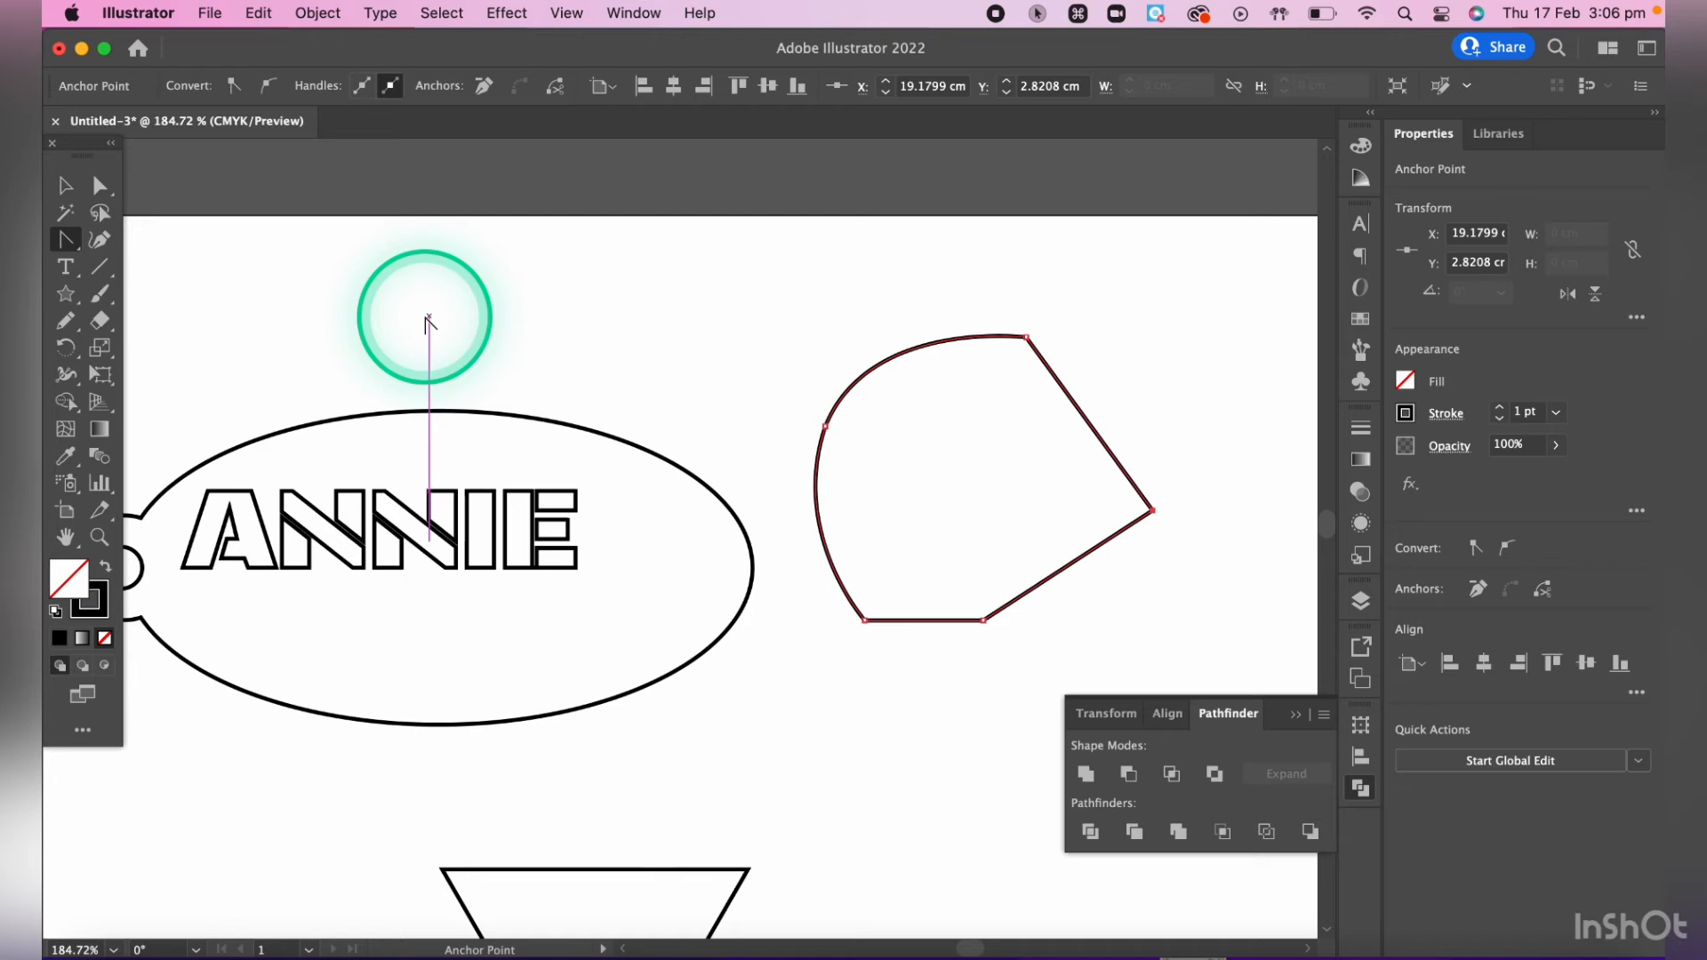
- Round the polygon's upper-right corner to a radius of about 1.45 cm
{"action": "key", "text": "a"}
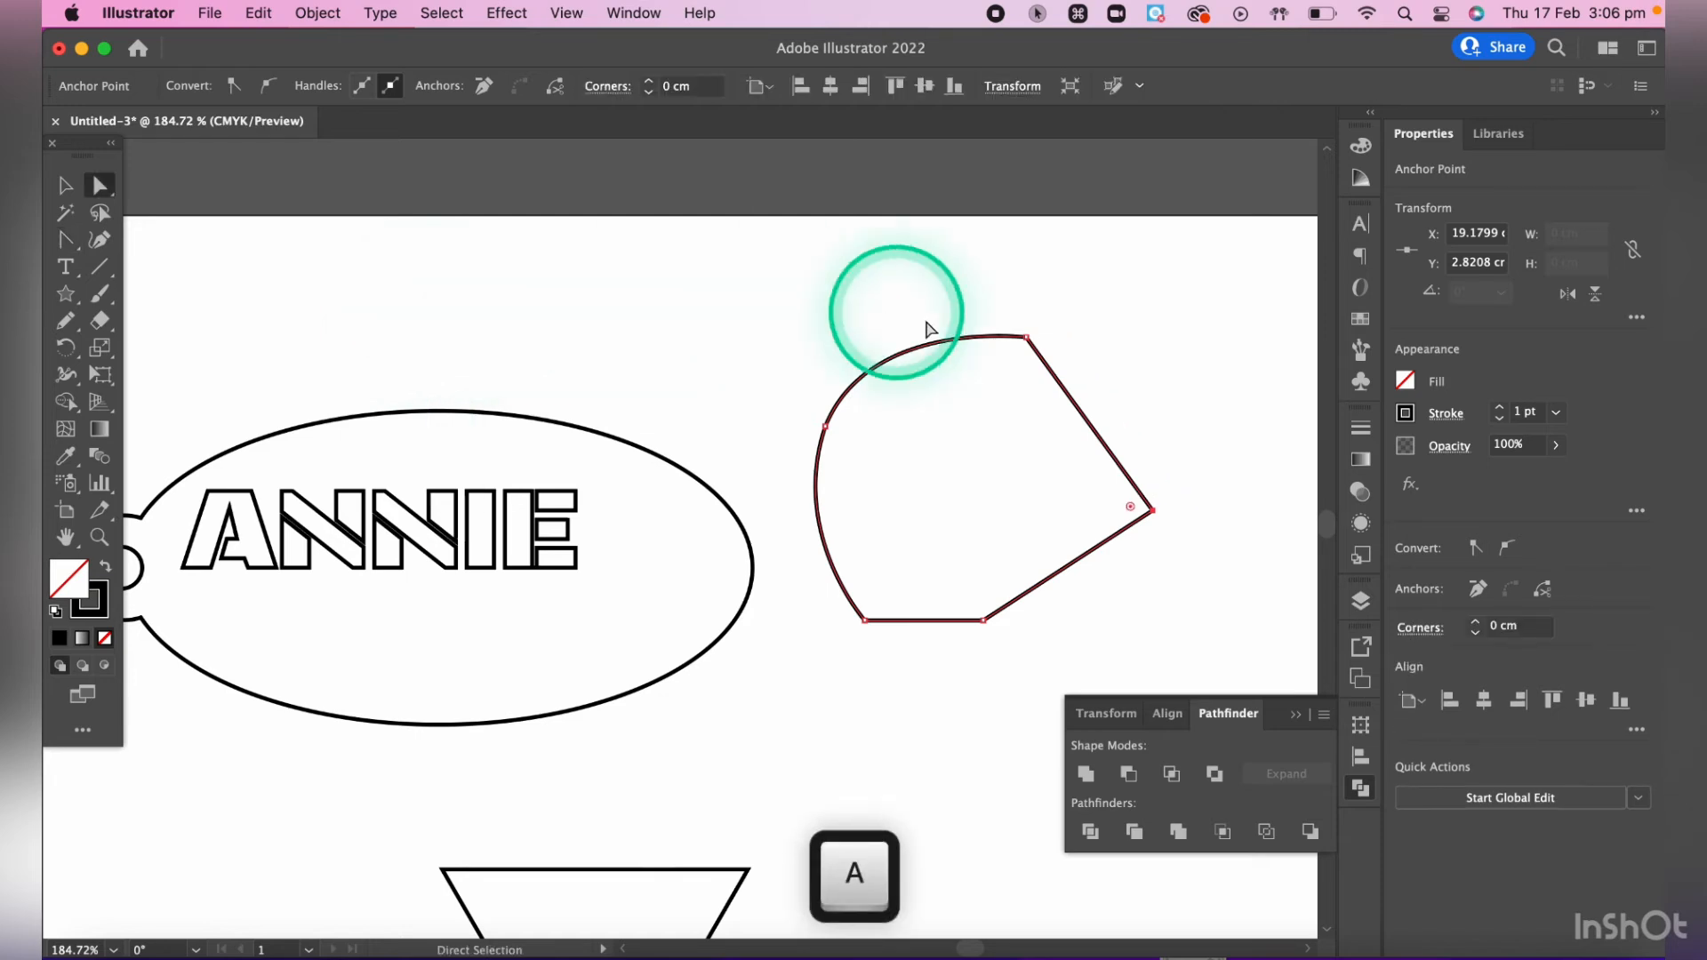
{"action": "left_click", "coordinate": [1028, 340]}
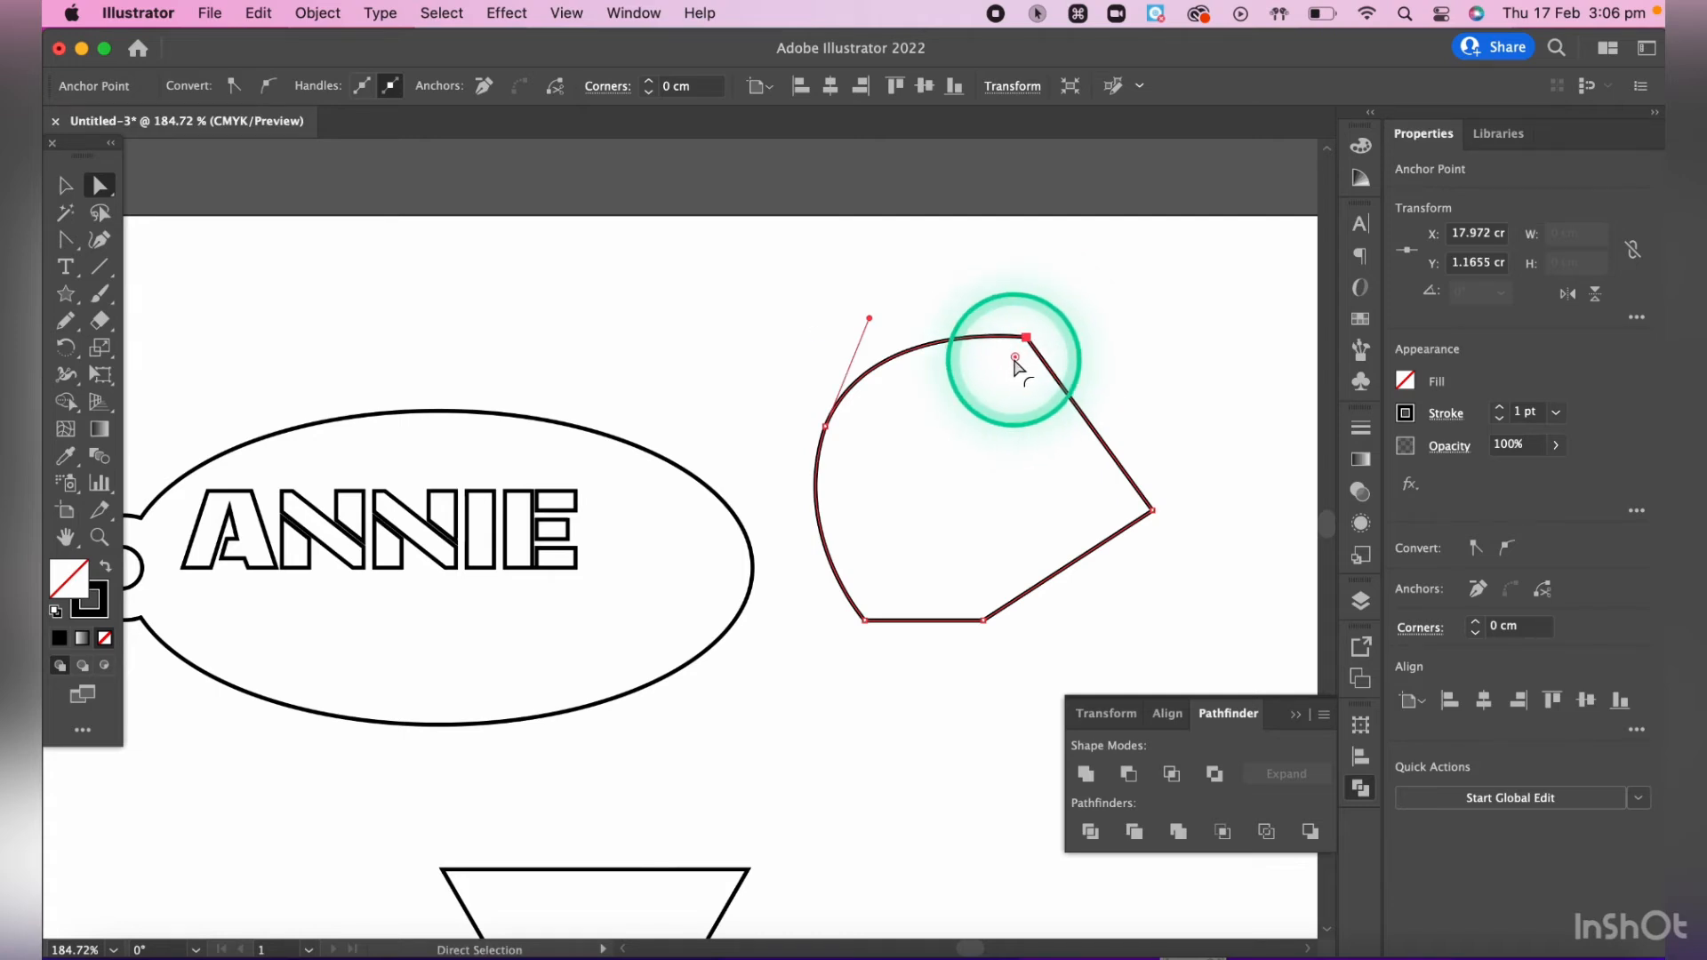
{"action": "left_click_drag", "start_coordinate": [1015, 359], "coordinate": [943, 569]}
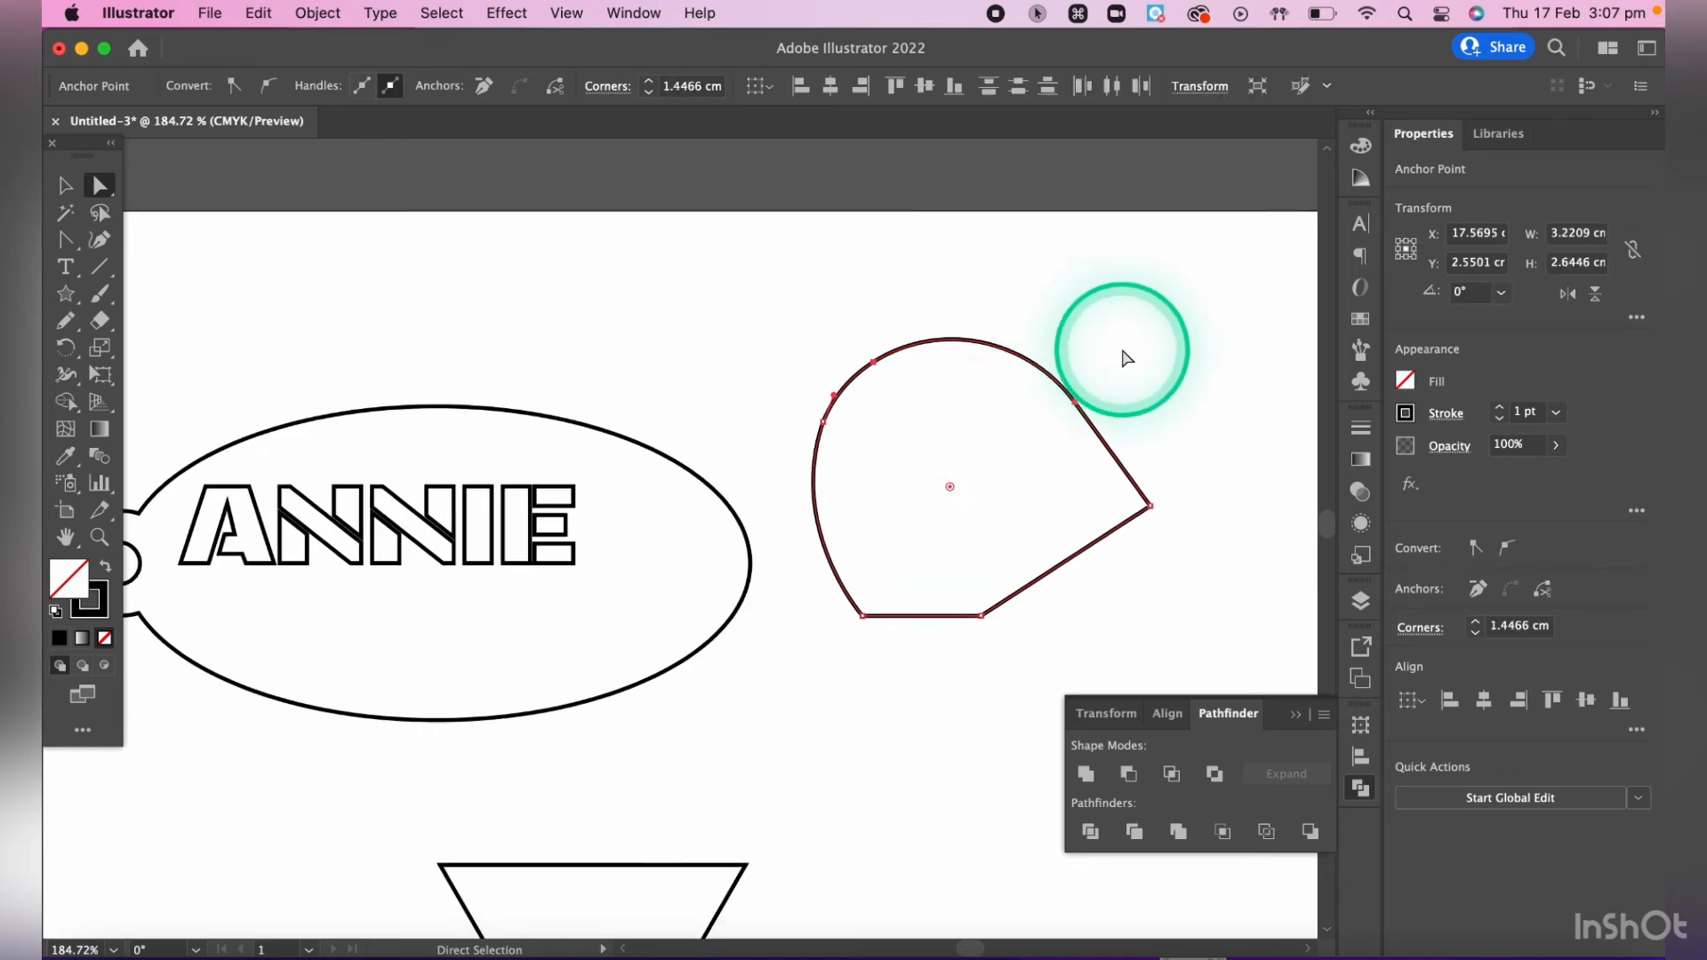
- Move the rounded polygon over the right part of the jagged shape and unite the two into one outline
{"action": "scroll", "coordinate": [1125, 356], "scroll_direction": "down", "scroll_amount": 5}
{"action": "scroll", "coordinate": [1125, 356], "scroll_direction": "left", "scroll_amount": 1}
{"action": "left_click", "coordinate": [65, 185]}
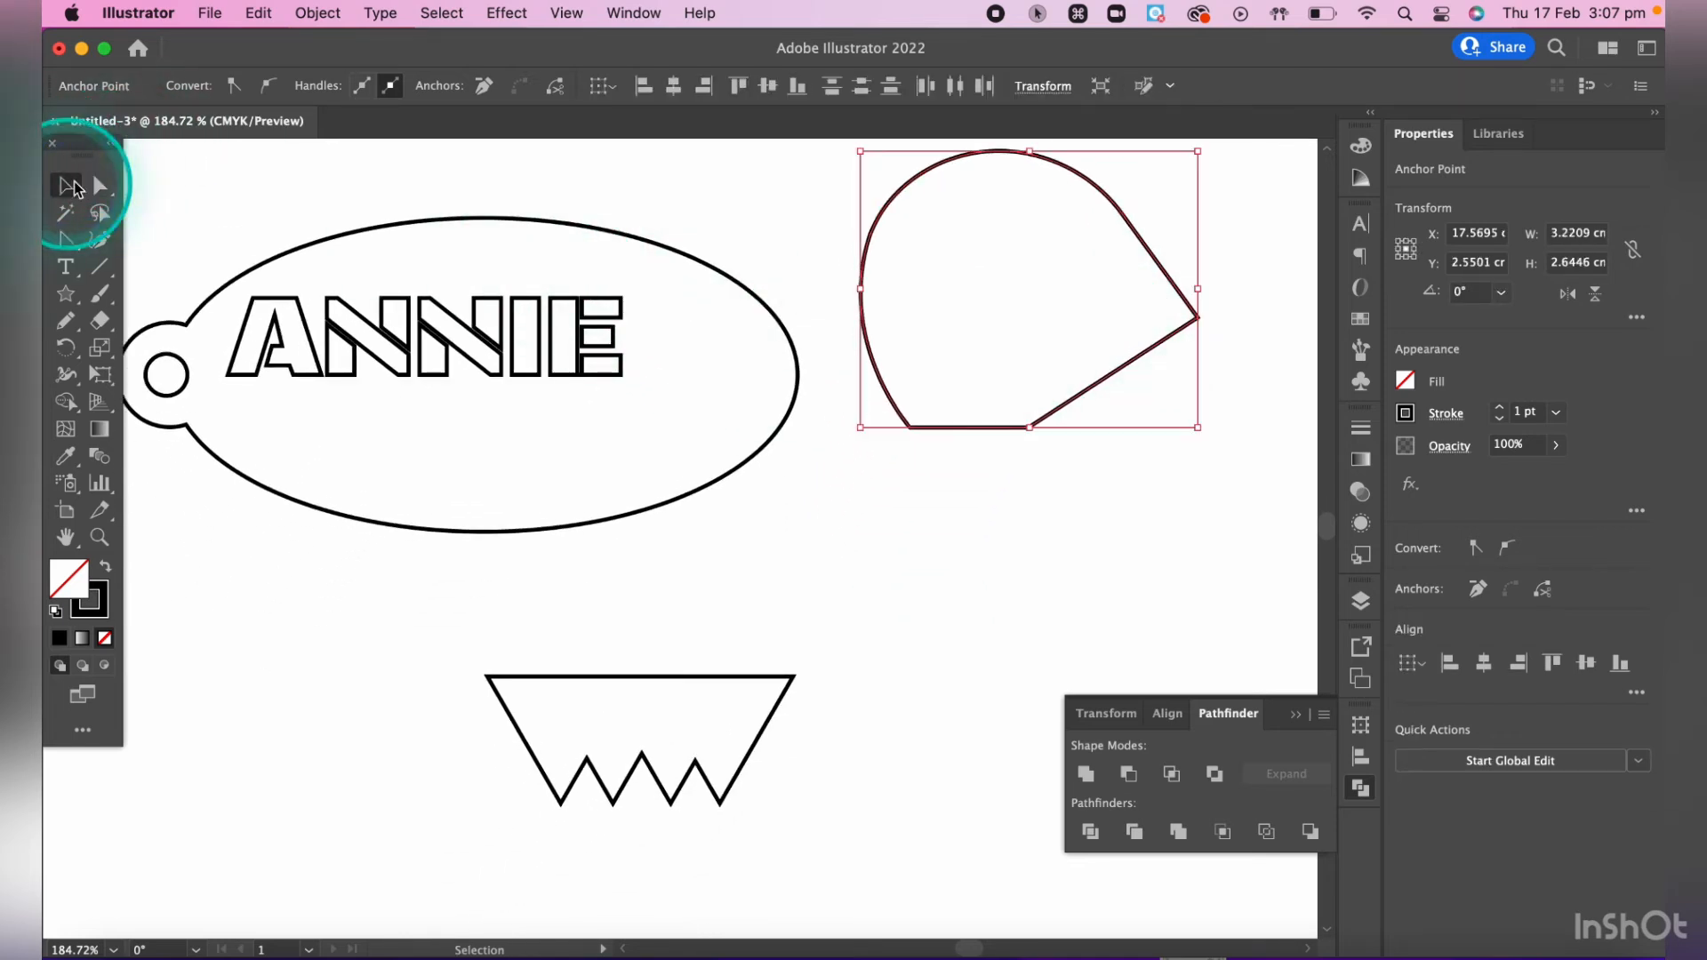
{"action": "left_click_drag", "start_coordinate": [898, 196], "coordinate": [693, 525]}
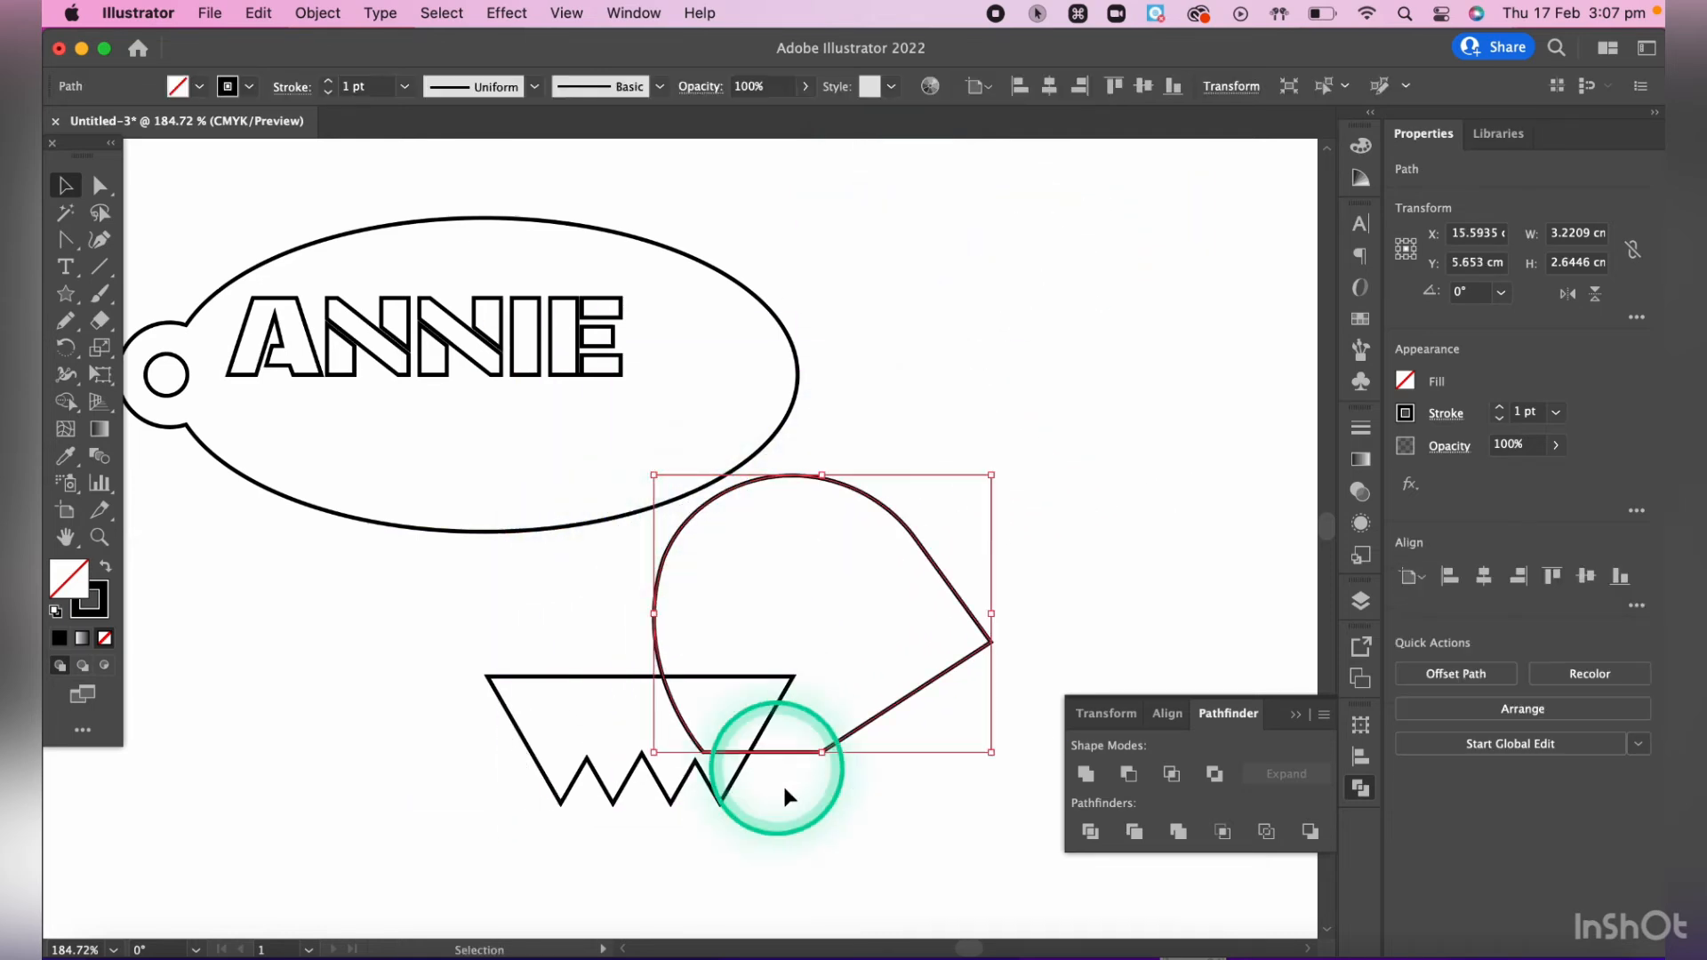
{"action": "left_click", "coordinate": [714, 803], "text": "shift"}
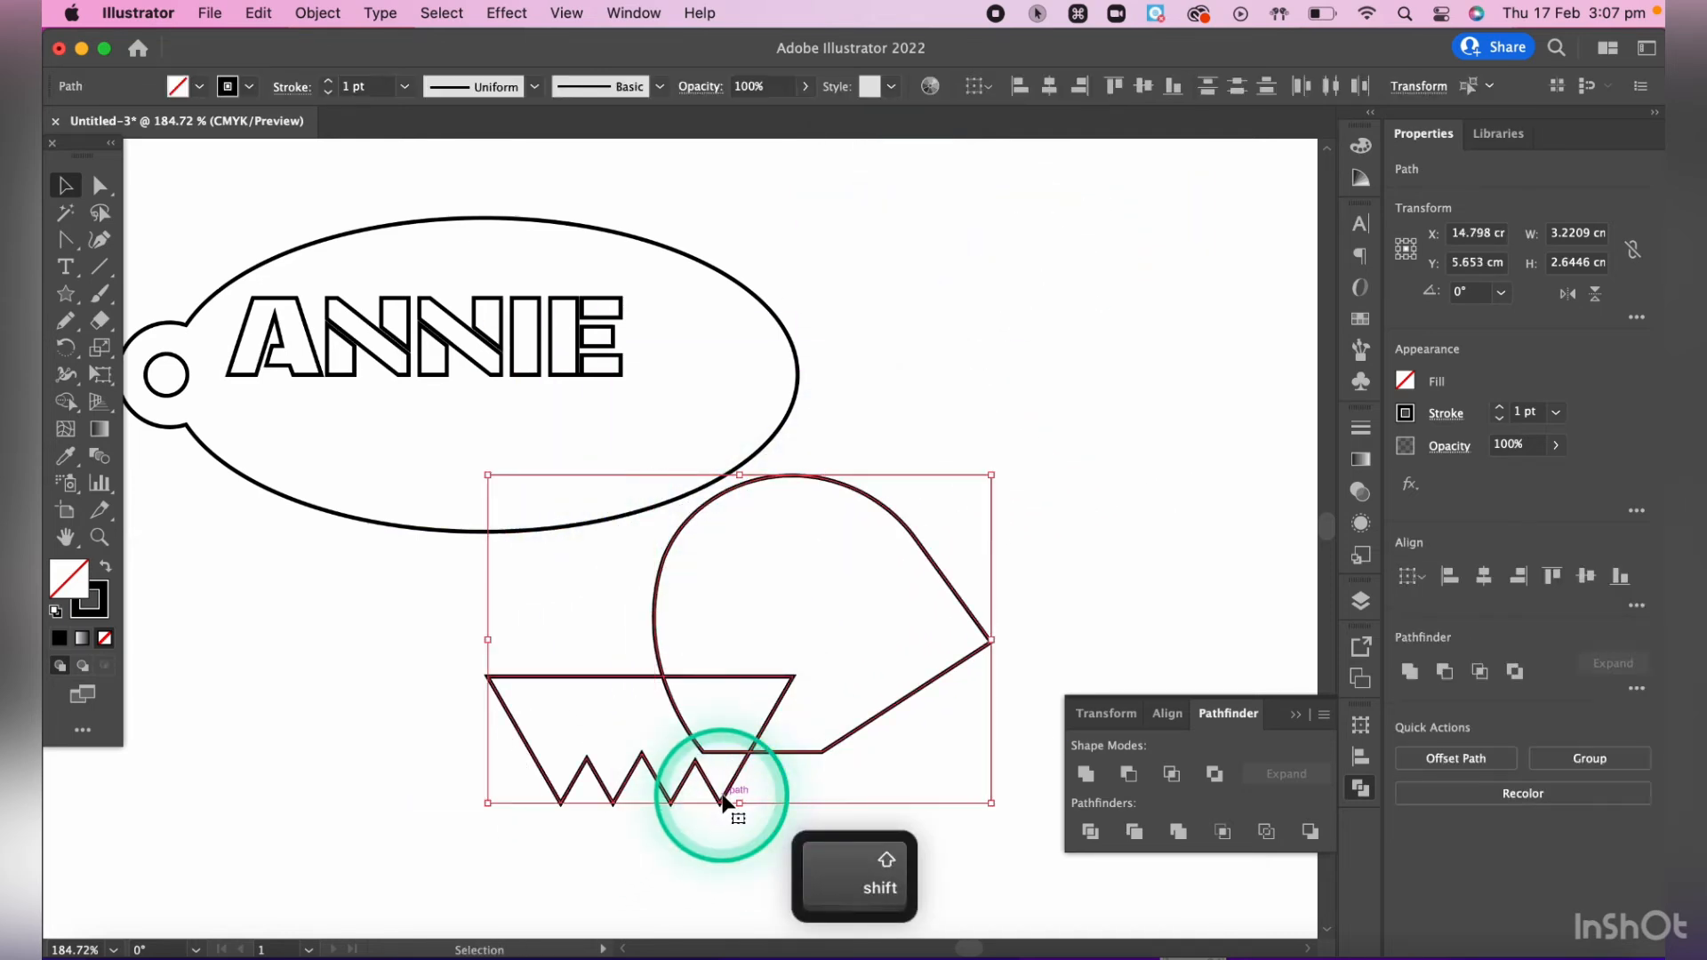
{"action": "left_click", "coordinate": [1087, 774]}
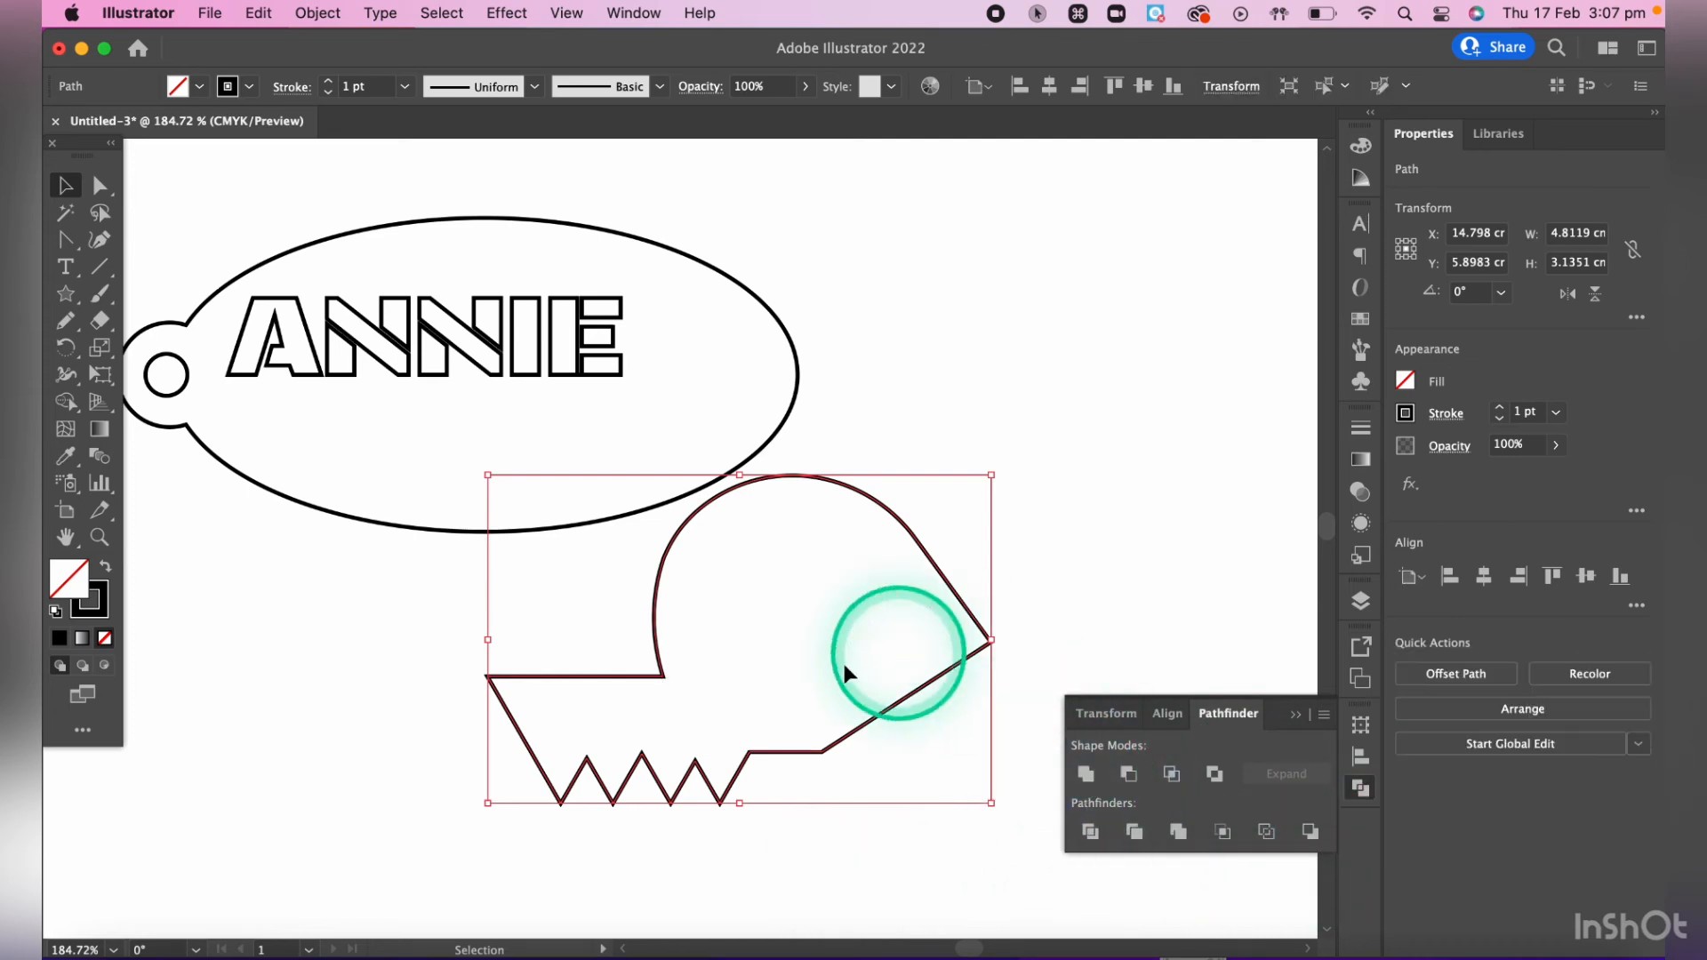
{"action": "left_click", "coordinate": [1004, 514]}
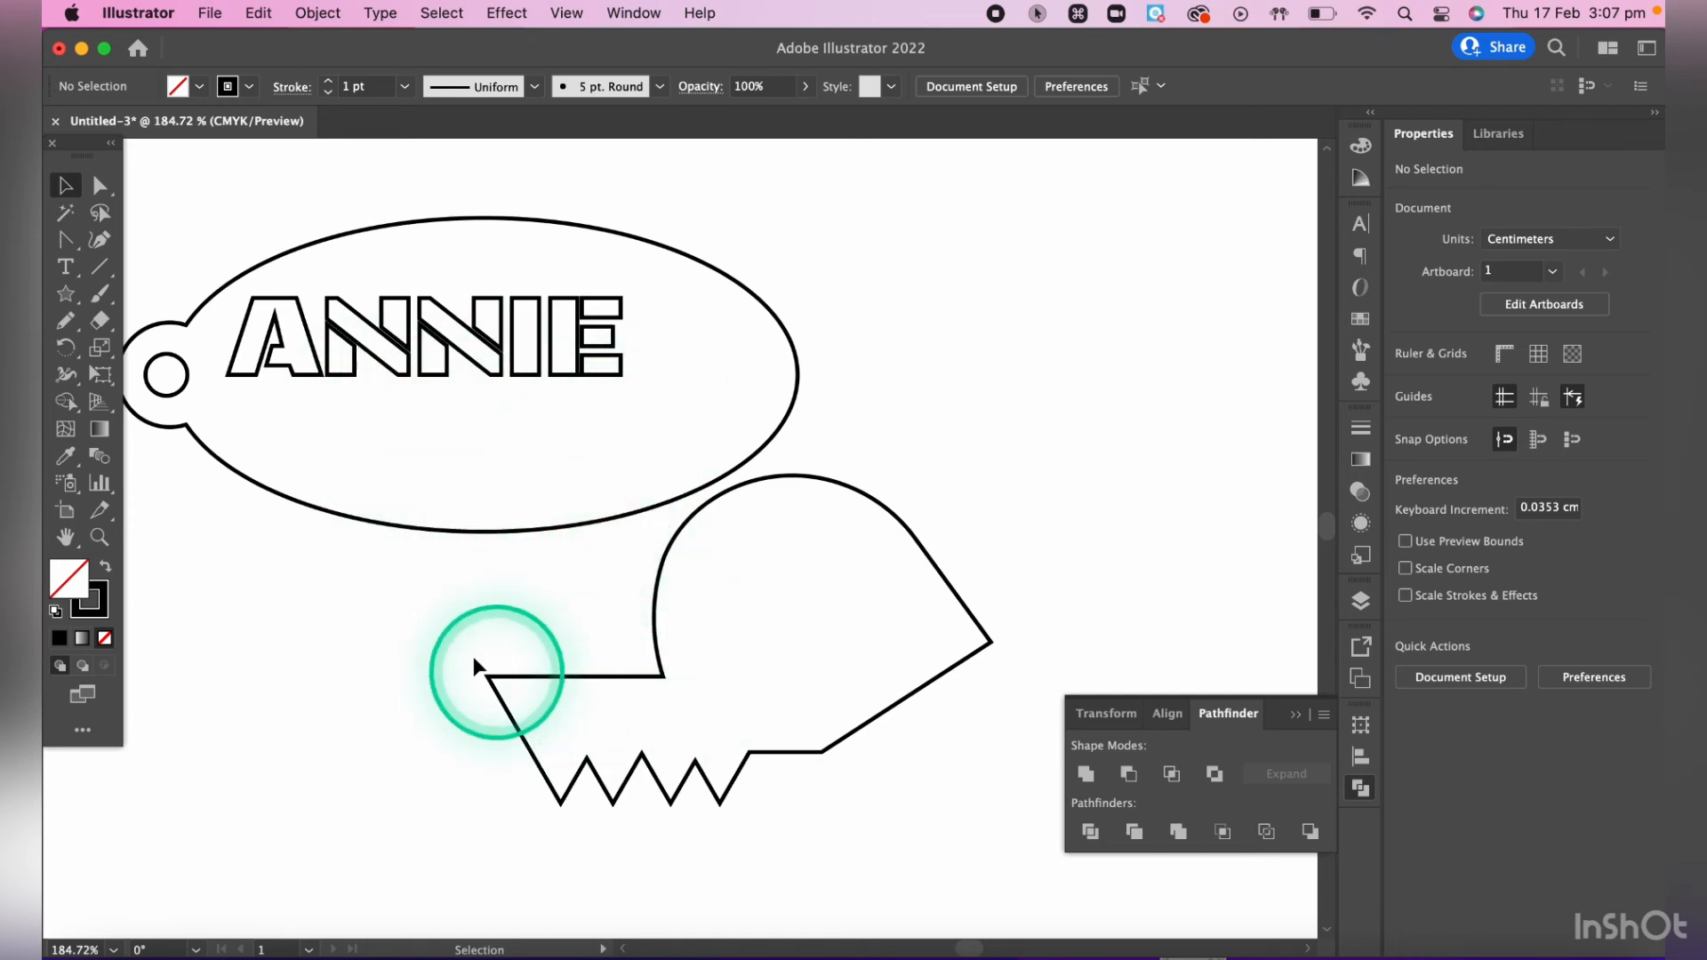
- Delete the united custom shape below the ellipse
{"action": "left_click_drag", "start_coordinate": [449, 607], "coordinate": [809, 834]}
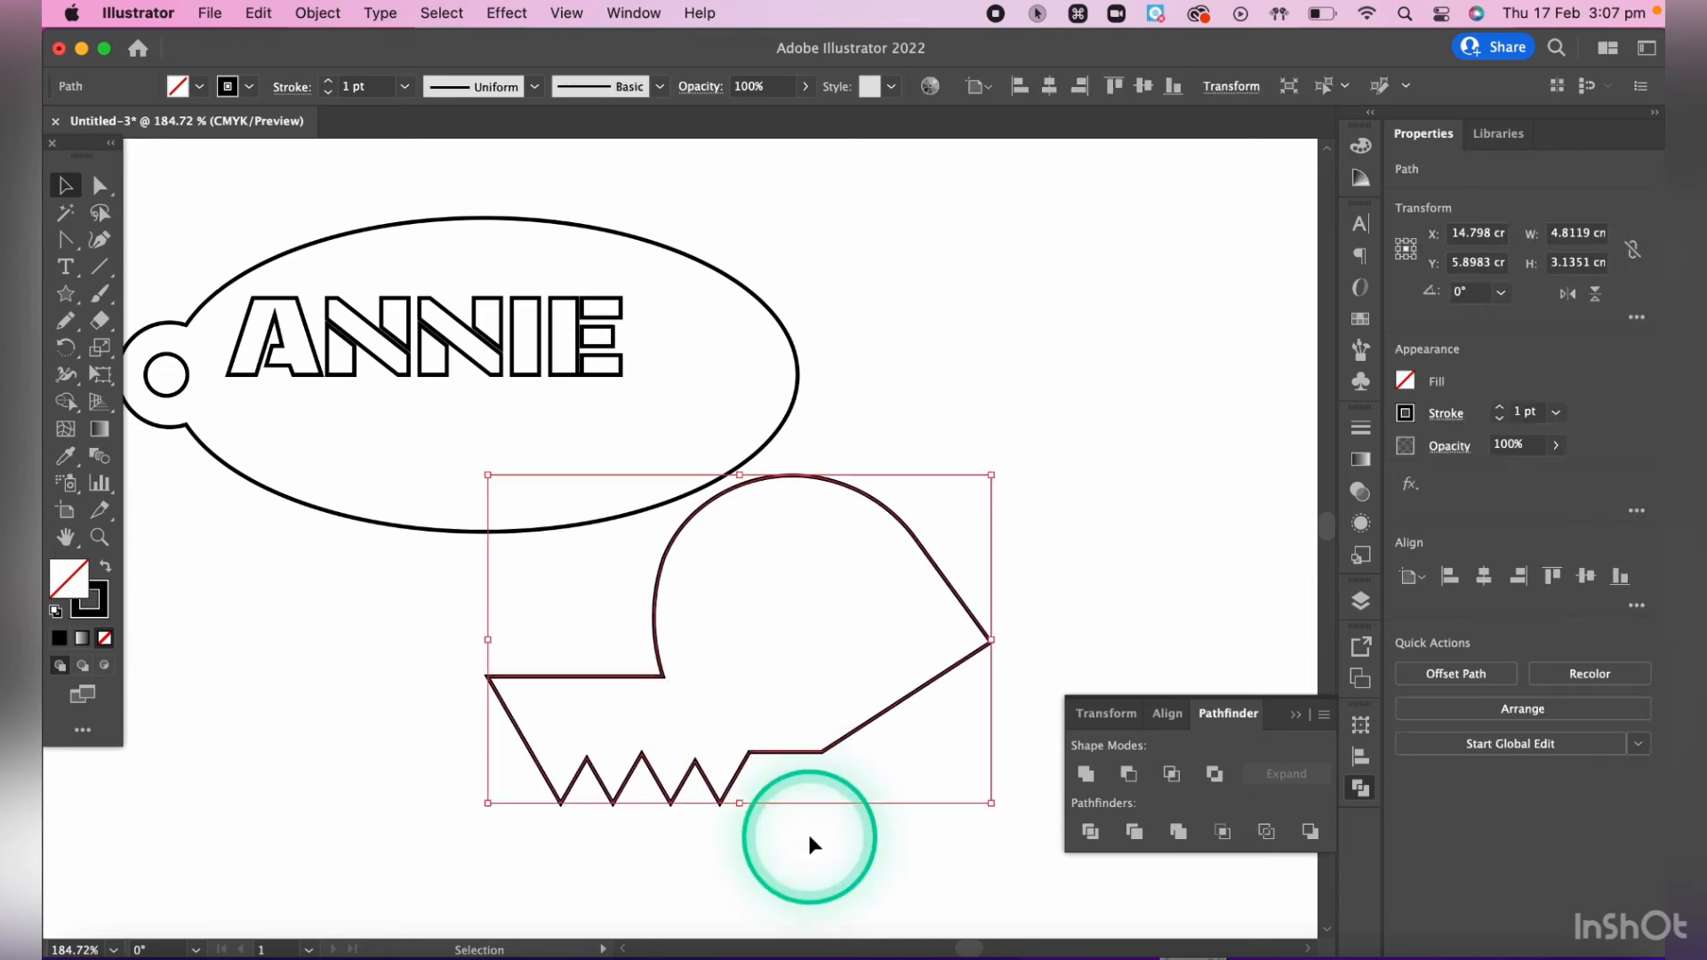
{"action": "key", "text": "BackSpace"}
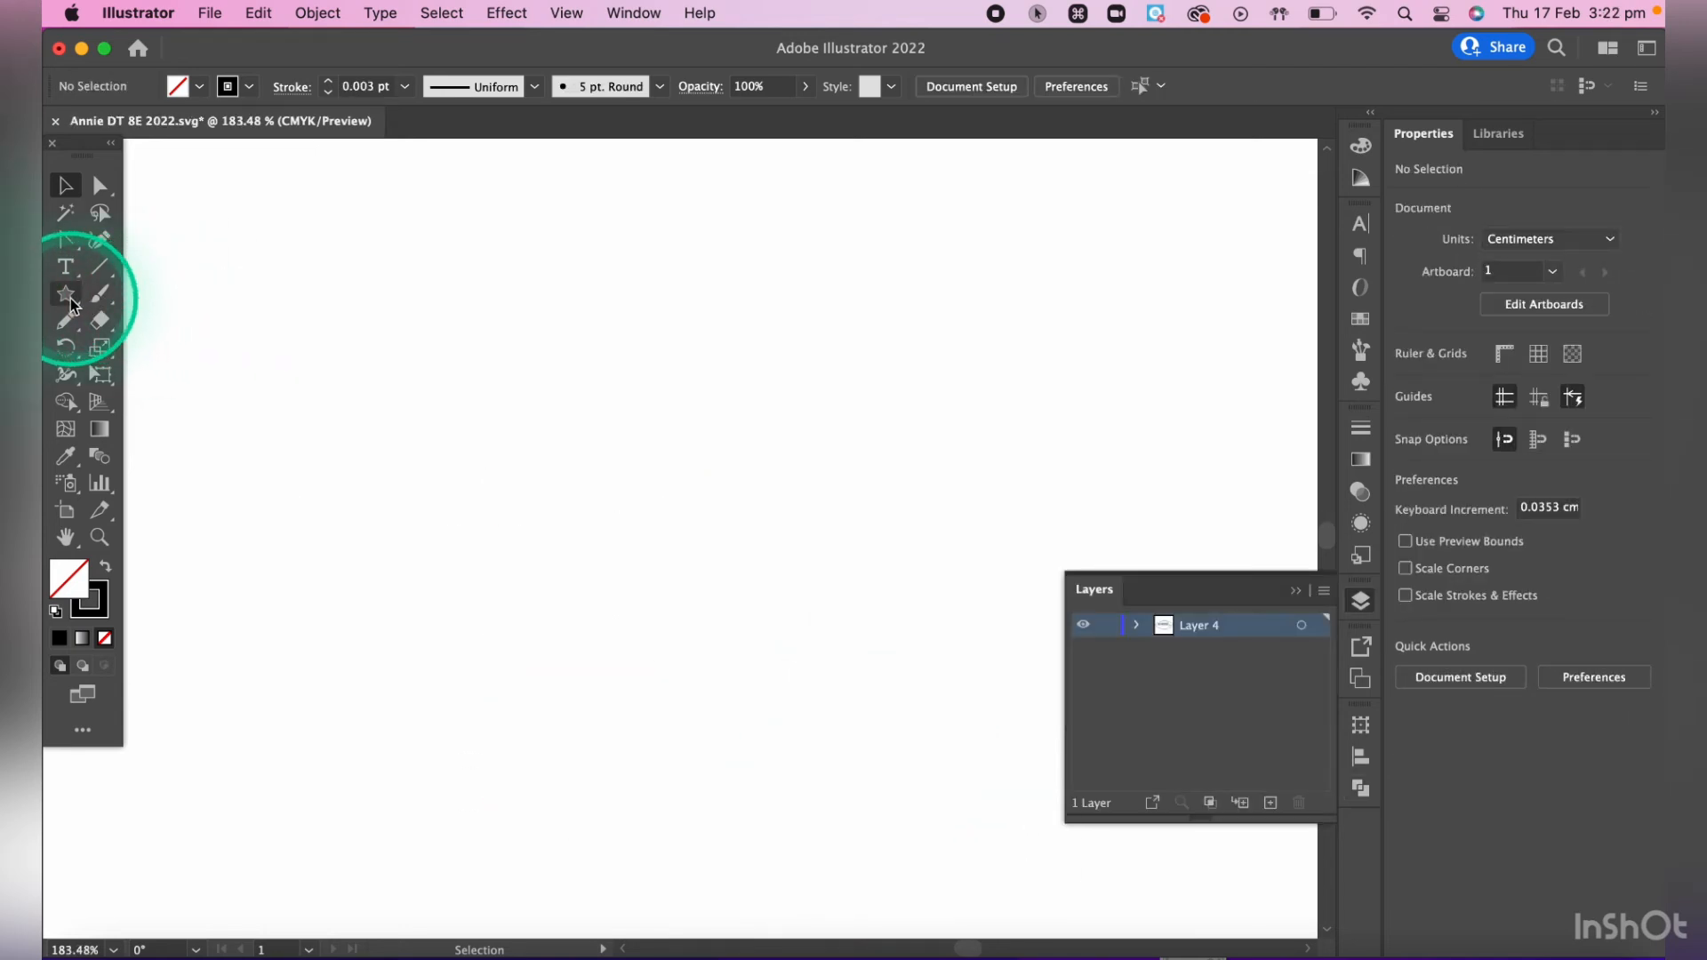
- Draw a ten-pointed star about 3.9 cm wide on the empty artboard of the other document
{"action": "left_click", "coordinate": [70, 301]}
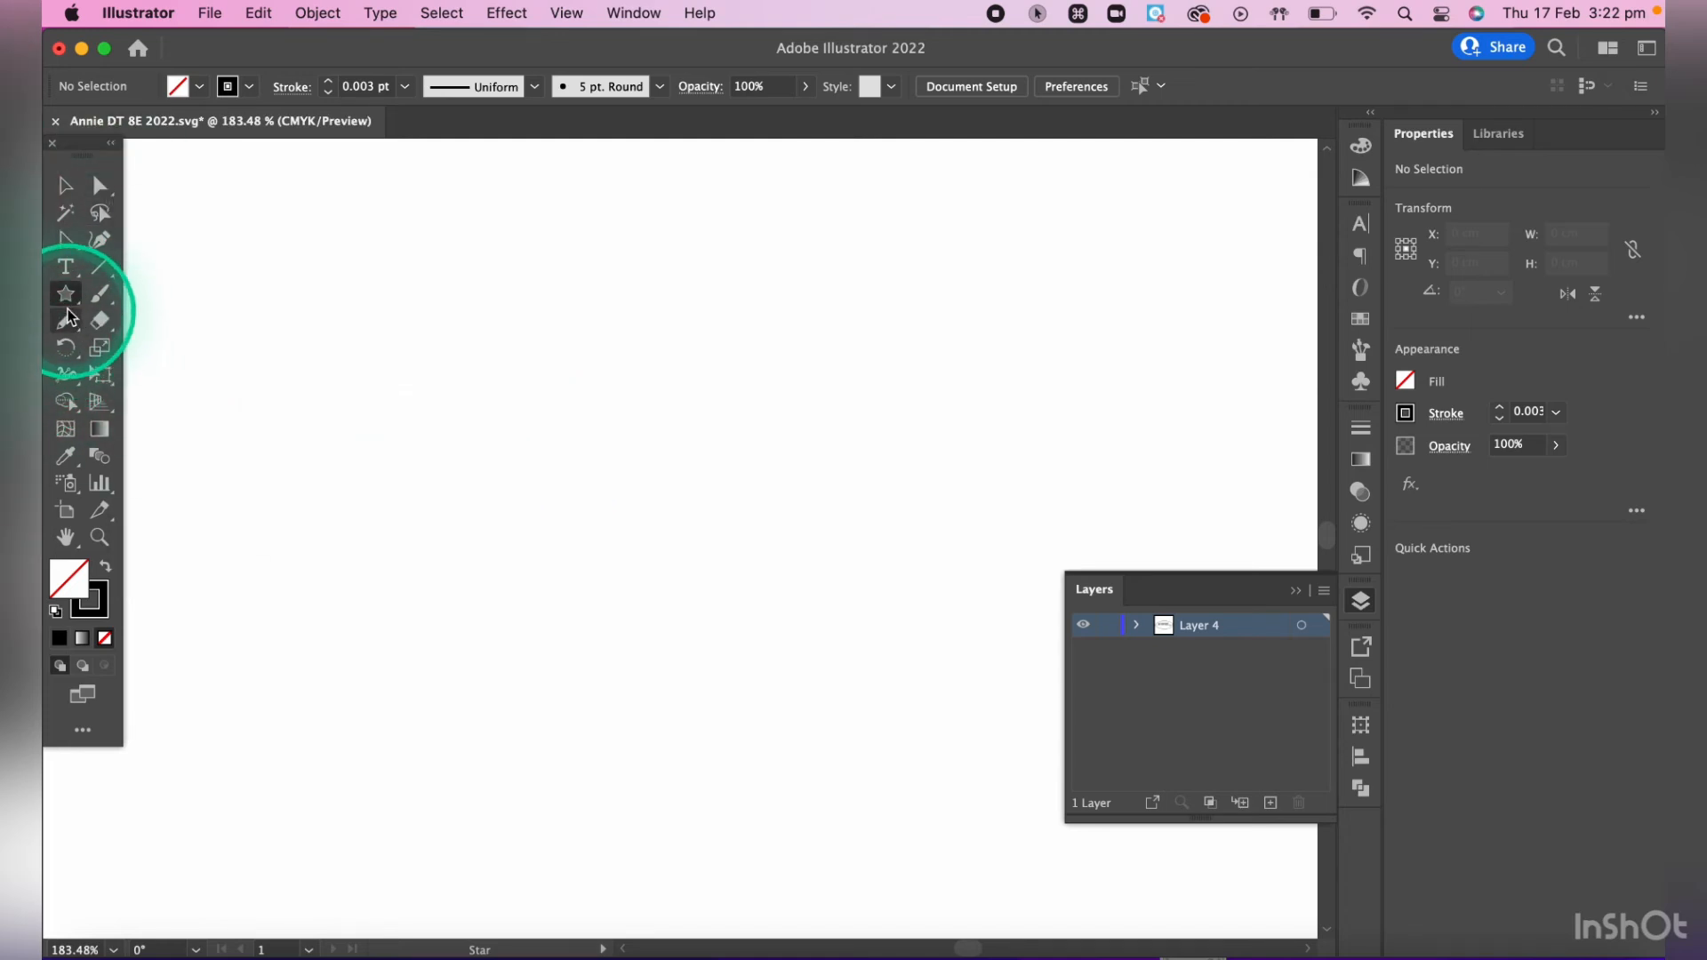
{"action": "left_click_drag", "start_coordinate": [451, 456], "coordinate": [629, 561]}
{"action": "key", "text": "Up"}
{"action": "key", "text": "Up"}
{"action": "key", "text": "Up"}
{"action": "key", "text": "Down"}
{"action": "key", "text": "Down"}
{"action": "key", "text": "Up"}
{"action": "key", "text": "Up"}
{"action": "key", "text": "Up"}
{"action": "key", "text": "Up"}
{"action": "key", "text": "Up"}
{"action": "key", "text": "Up"}
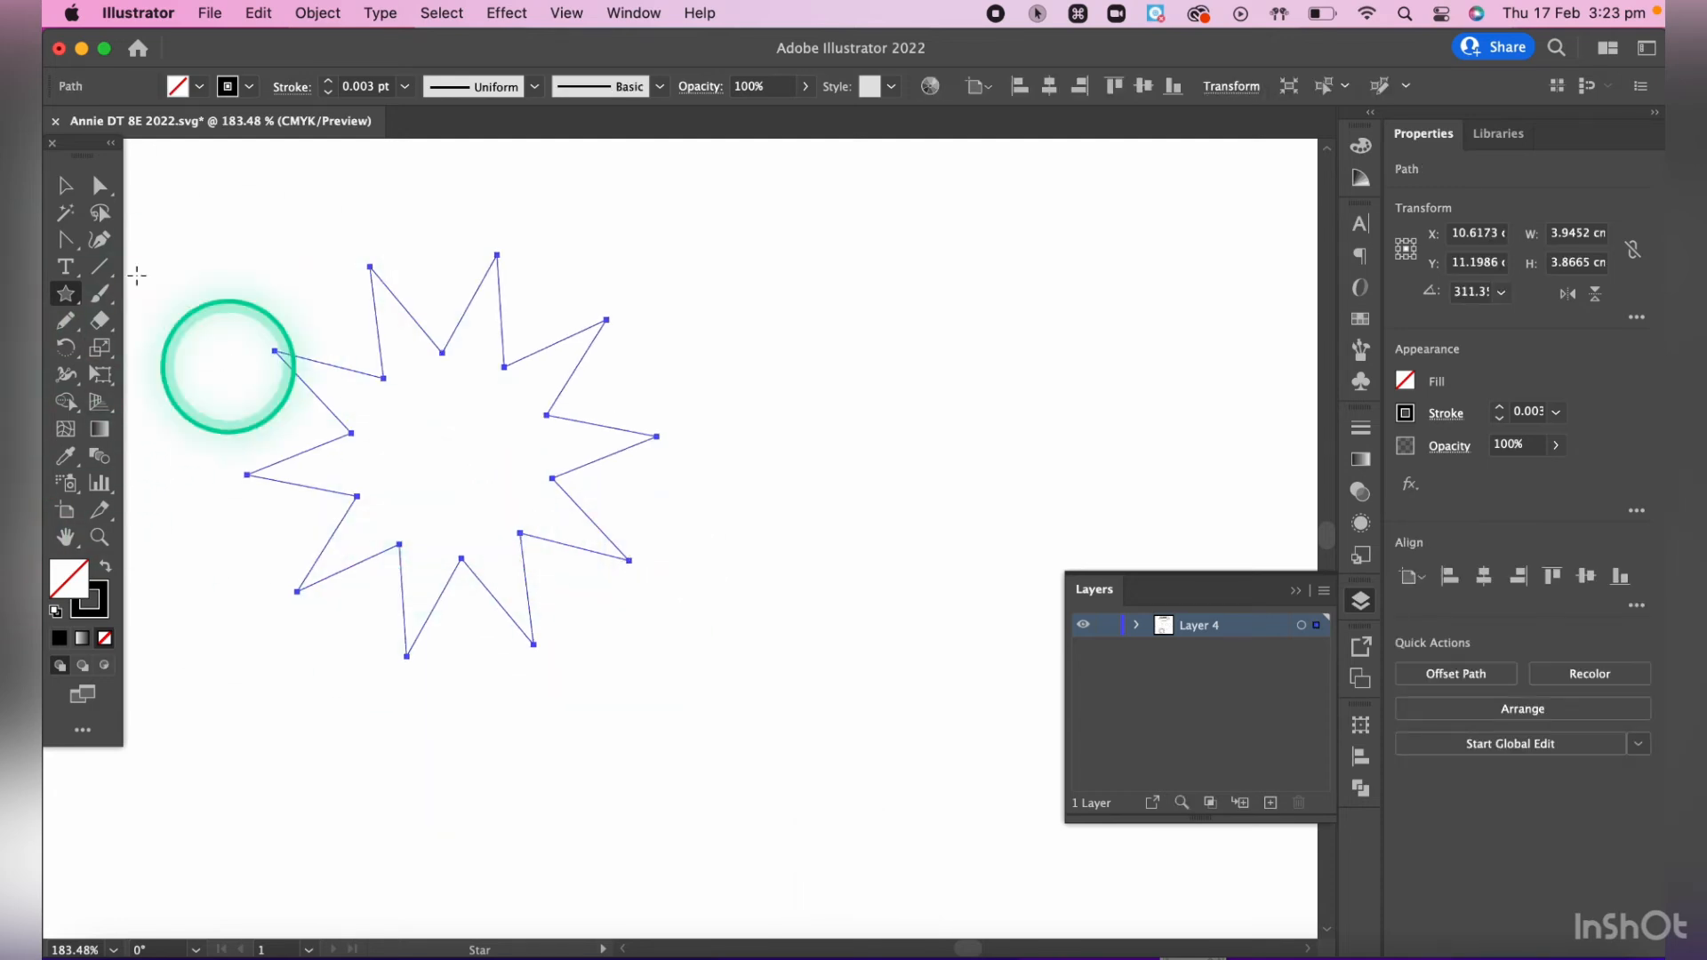
- Try rounding all of the star's outer and inner corners at once and undo the rounding
{"action": "left_click", "coordinate": [105, 189]}
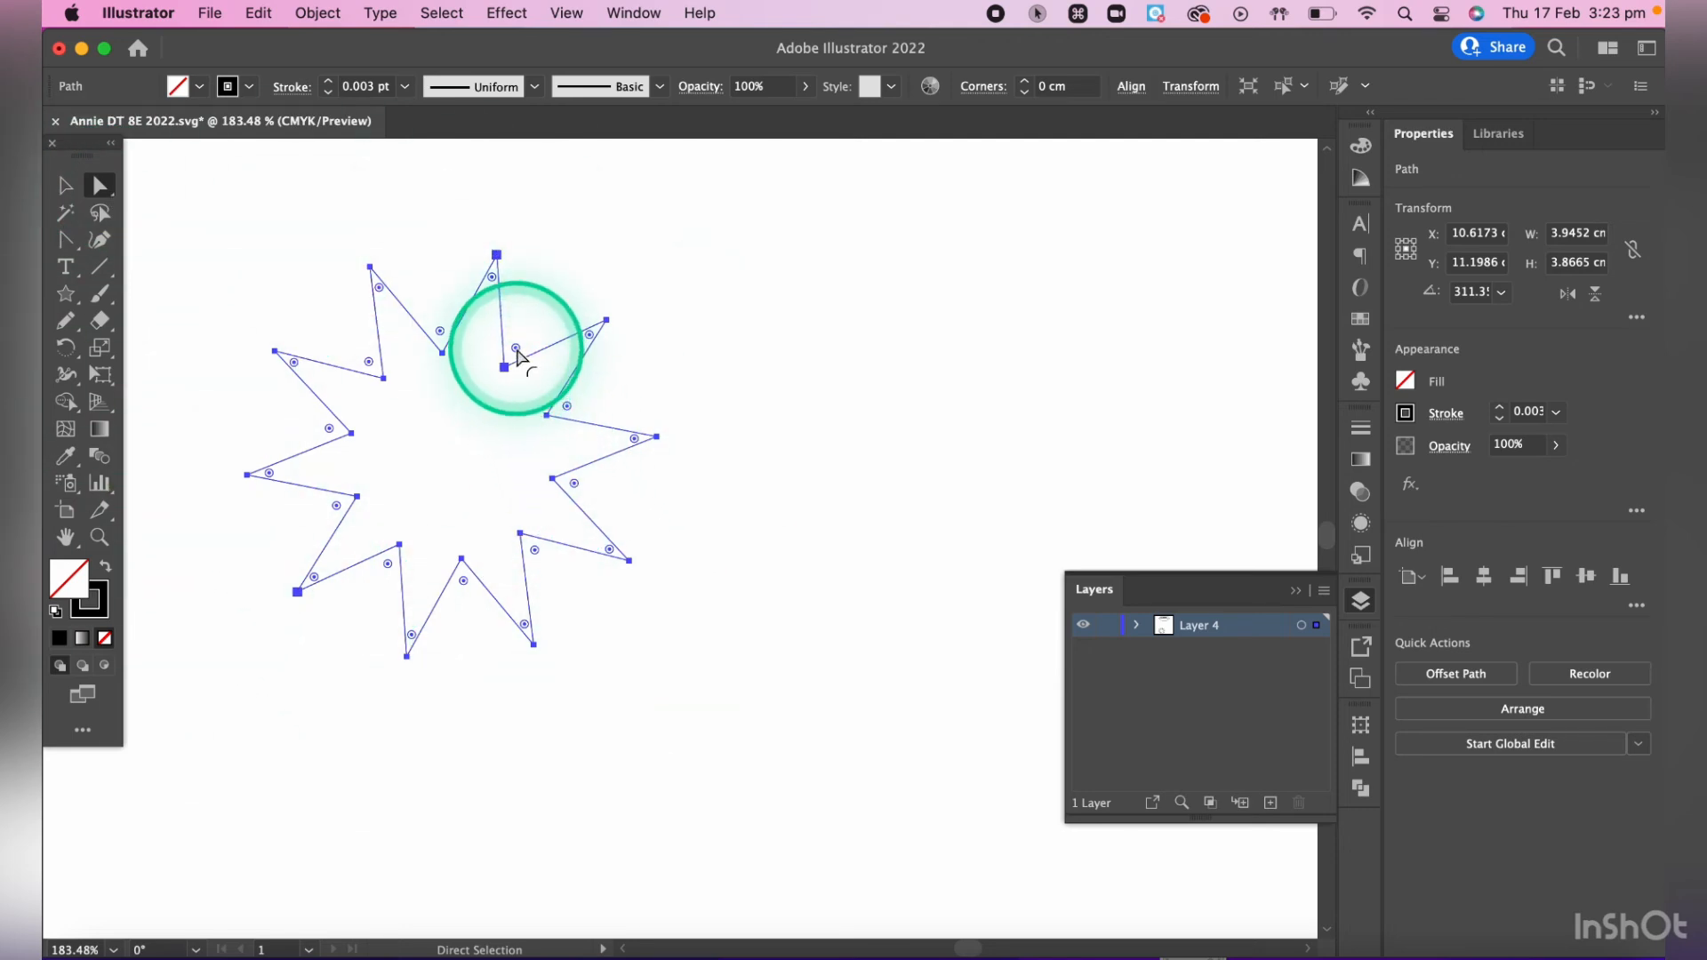
{"action": "left_click_drag", "start_coordinate": [517, 350], "coordinate": [525, 355]}
{"action": "left_click", "coordinate": [735, 464]}
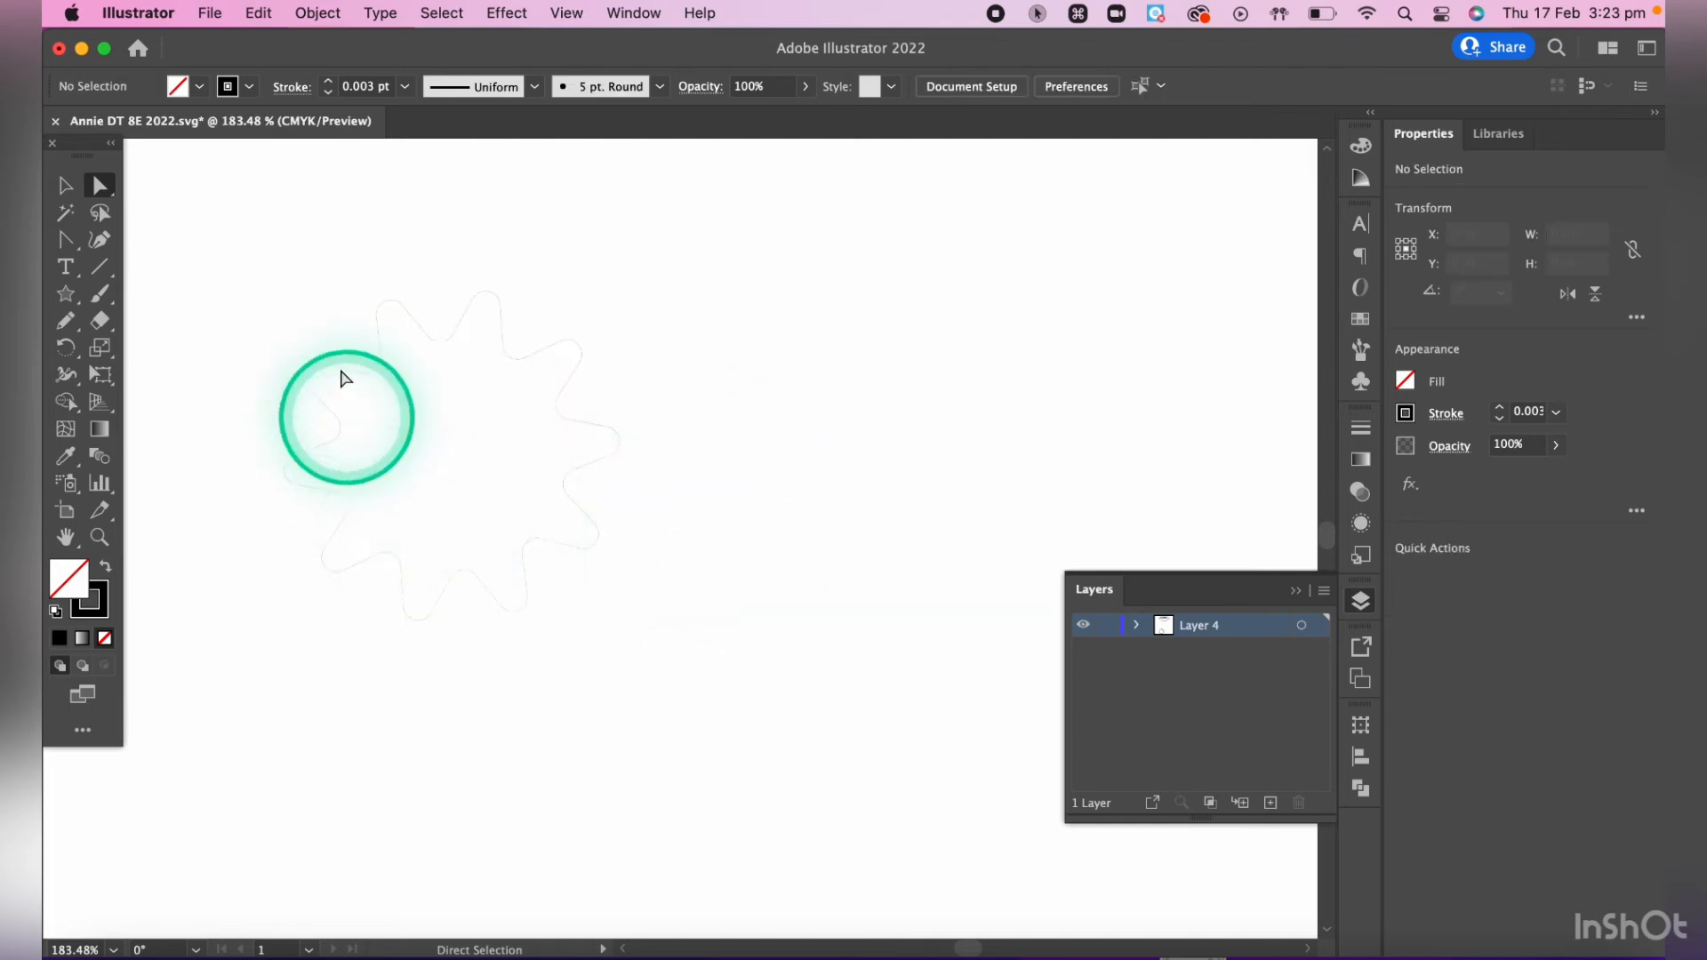
{"action": "left_click", "coordinate": [328, 368]}
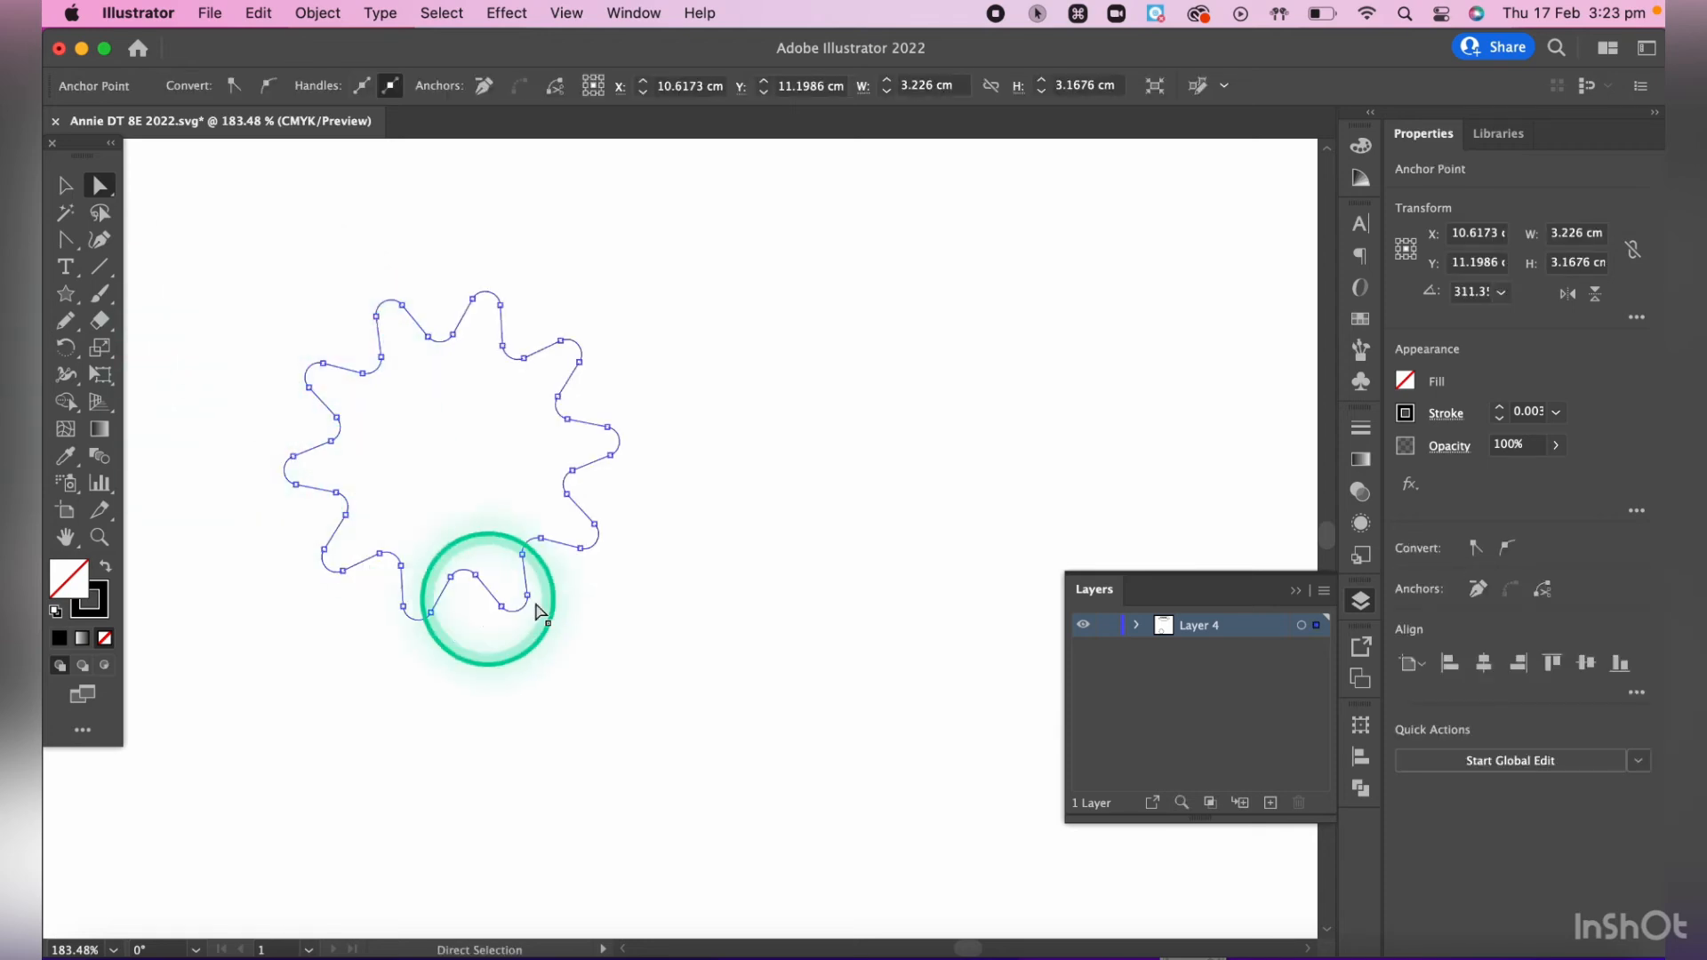
{"action": "key", "text": "super+z"}
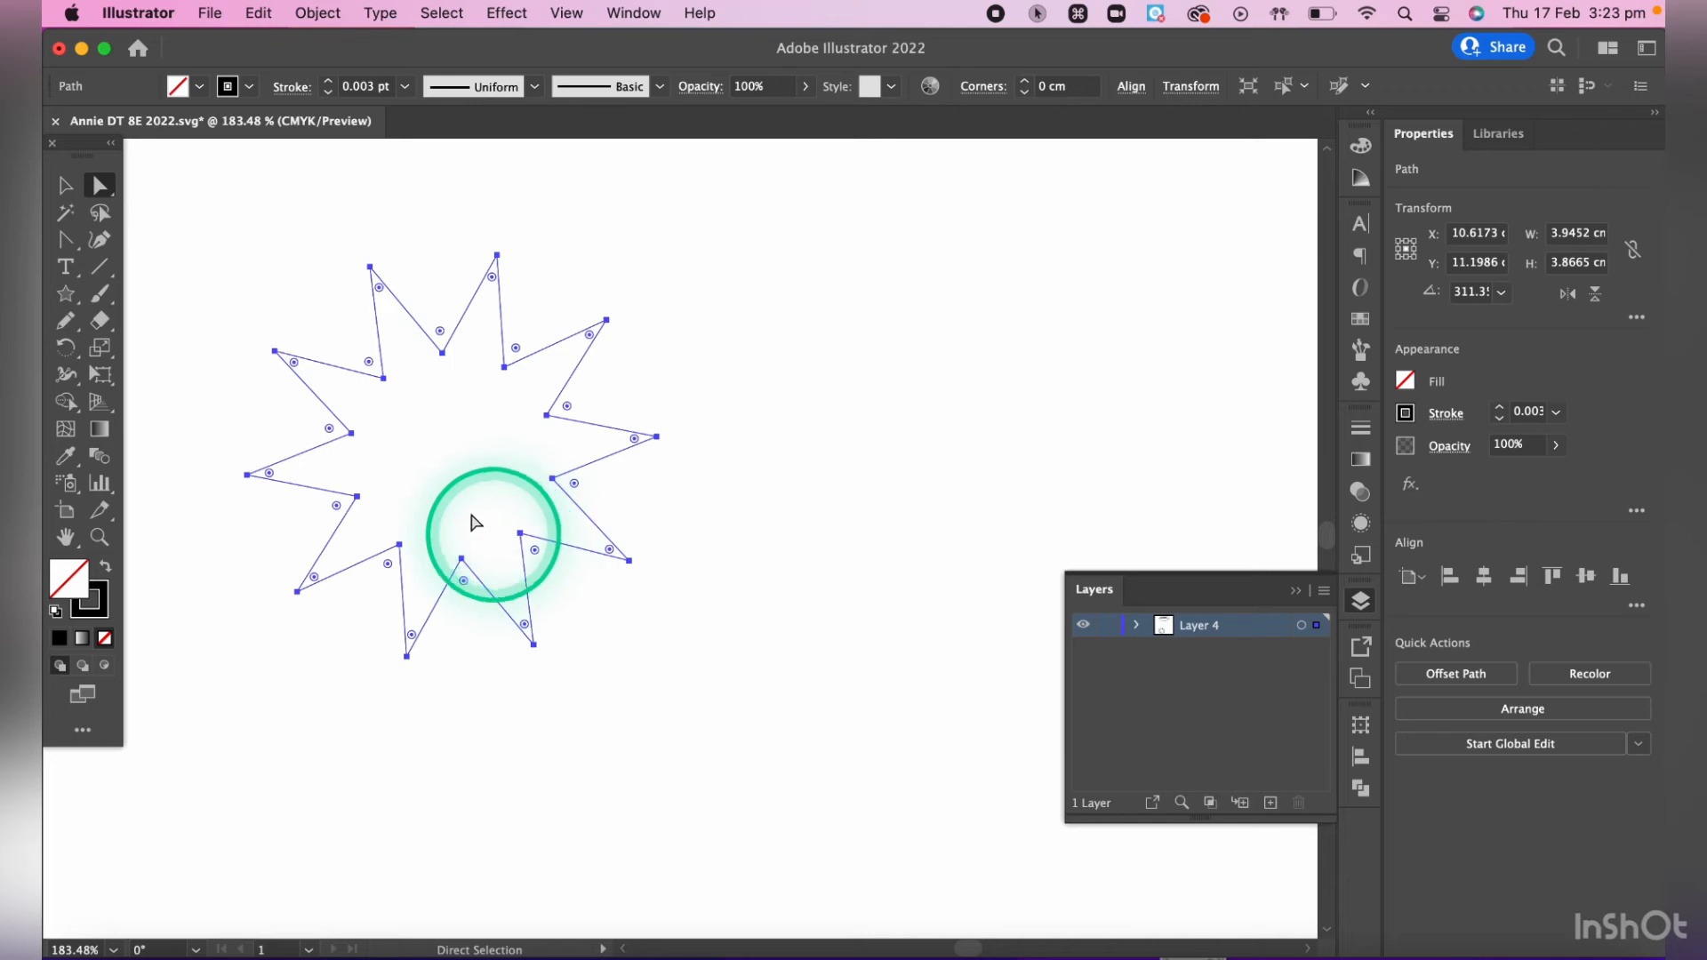
- Set the star's stroke weight to 1 pt and deselect it
{"action": "left_click", "coordinate": [1361, 429]}
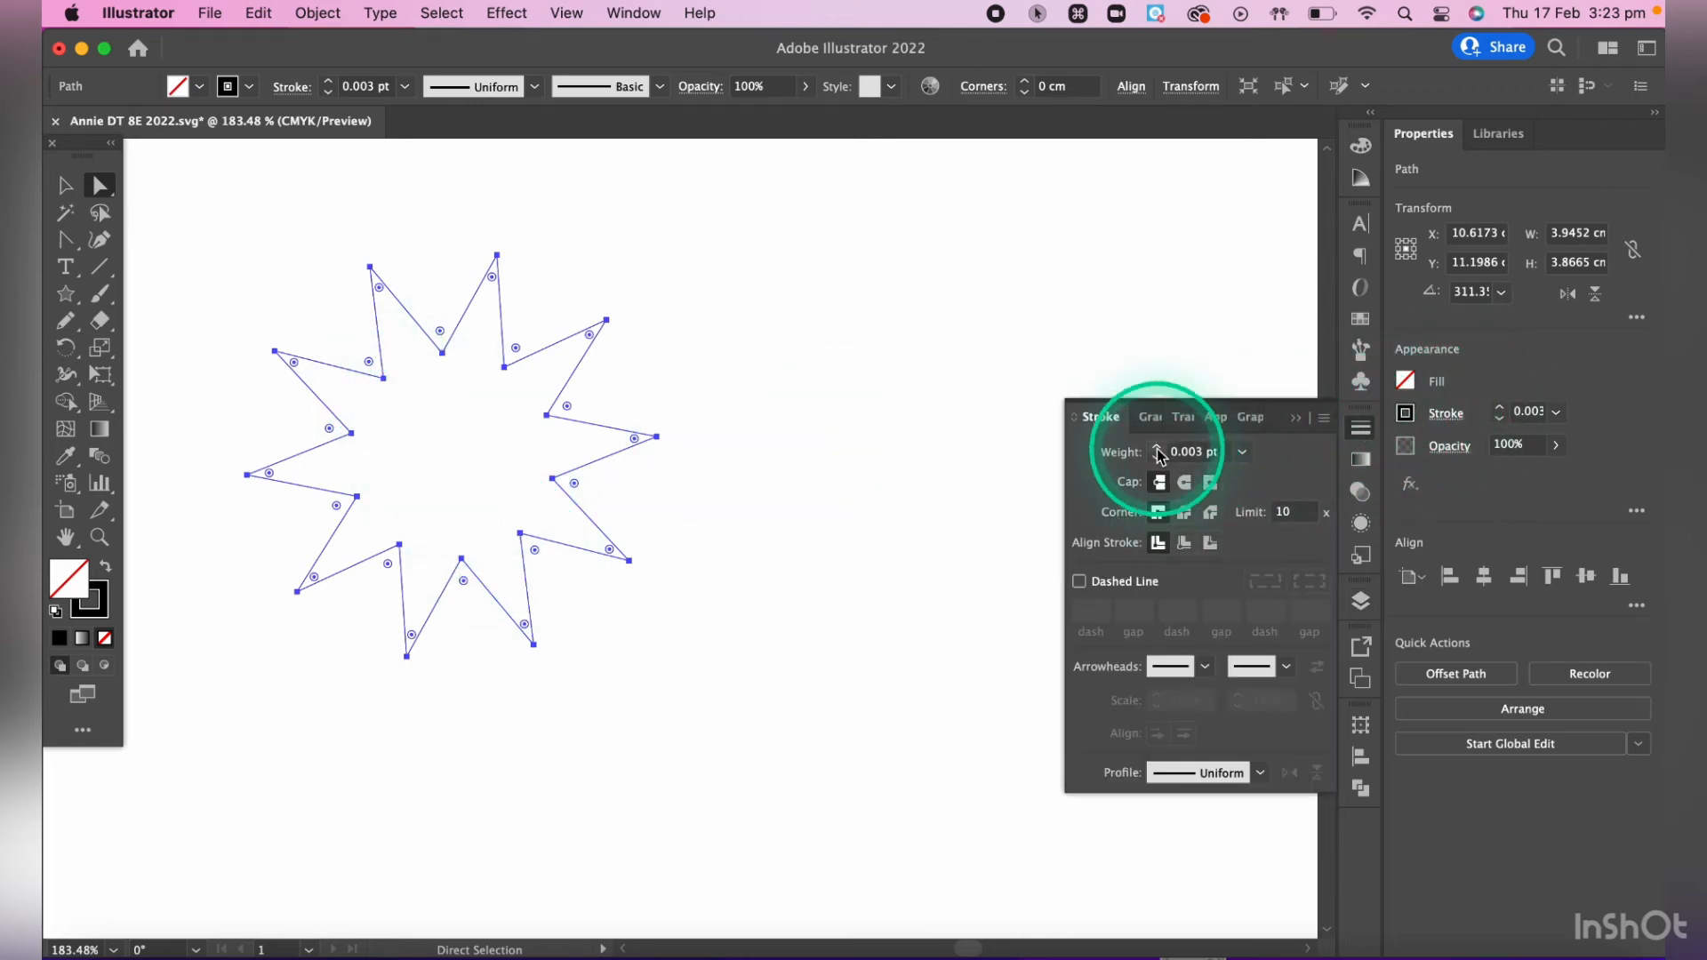
{"action": "left_click", "coordinate": [1157, 448]}
{"action": "left_click", "coordinate": [1157, 448]}
{"action": "left_click", "coordinate": [1156, 458]}
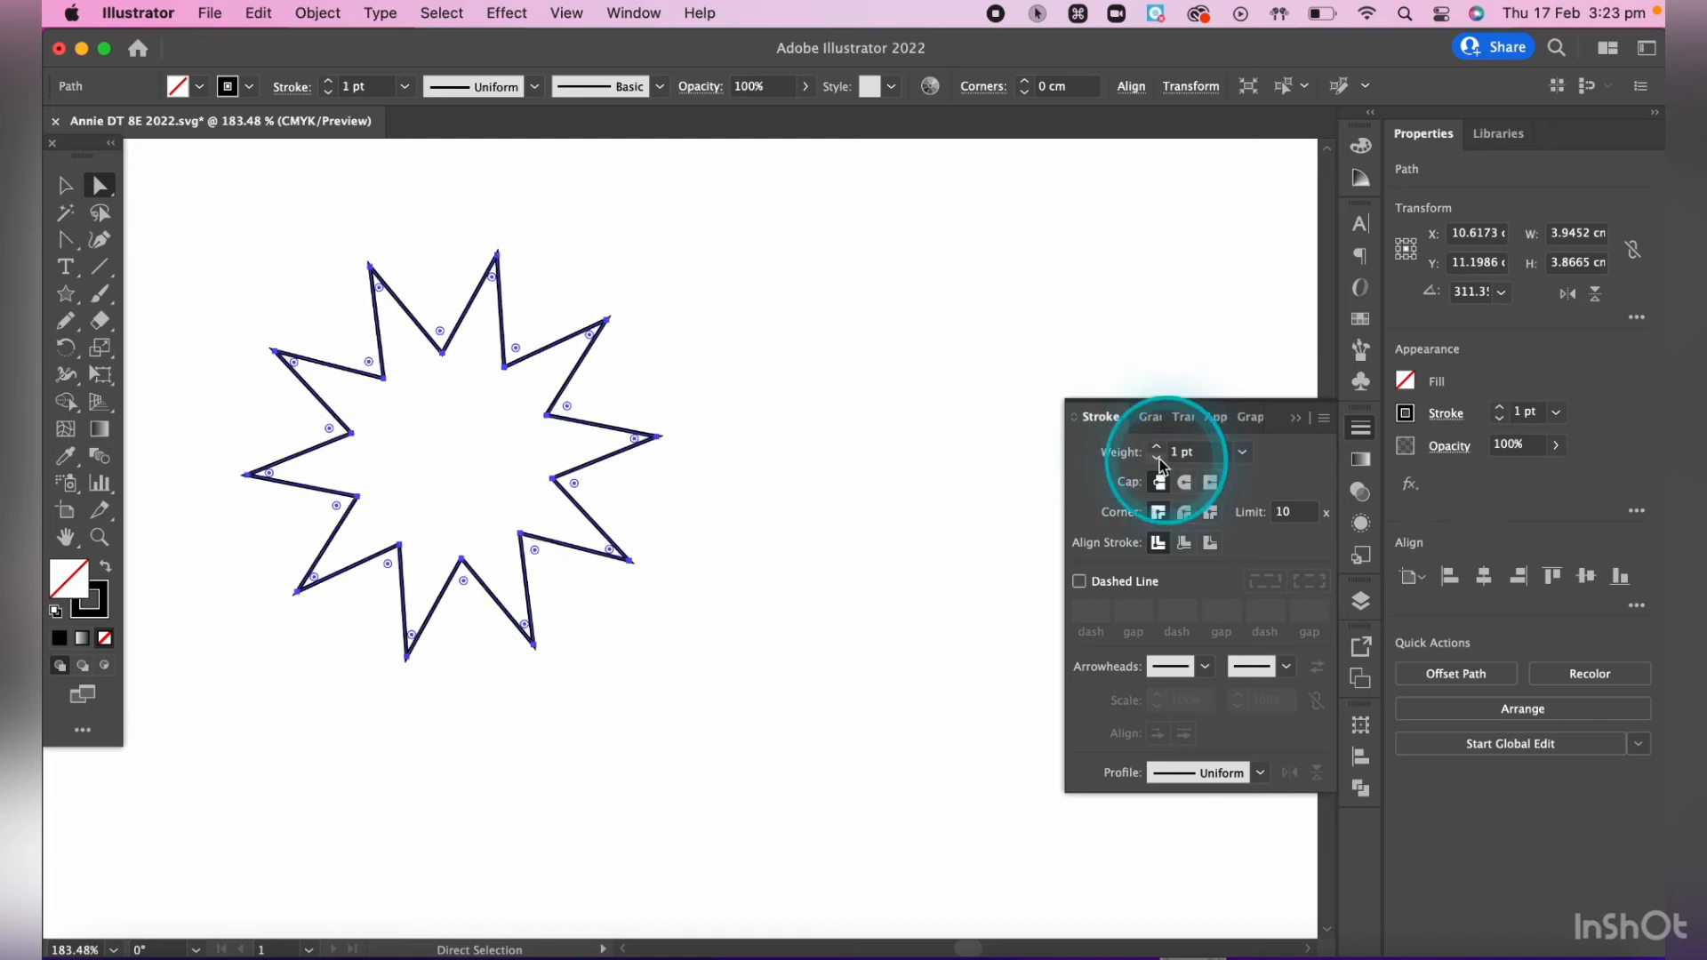
{"action": "left_click", "coordinate": [700, 386]}
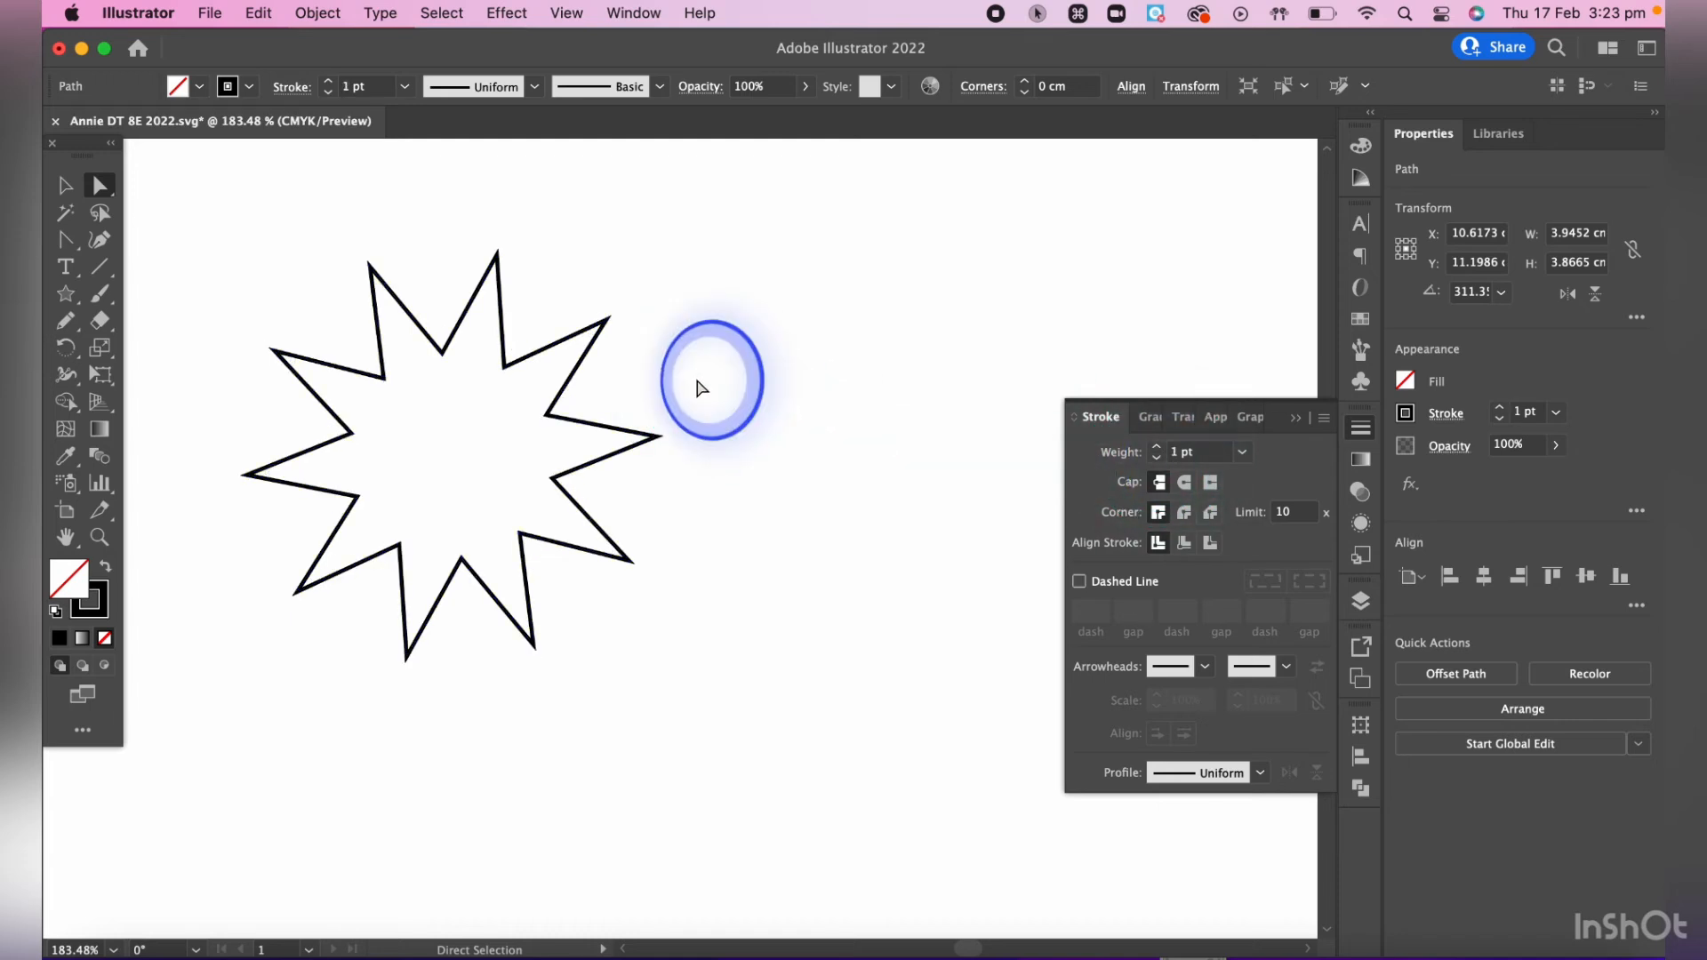
- Select all ten outer tips of the star and round them together to a radius of about 0.23 cm
{"action": "left_click", "coordinate": [497, 255]}
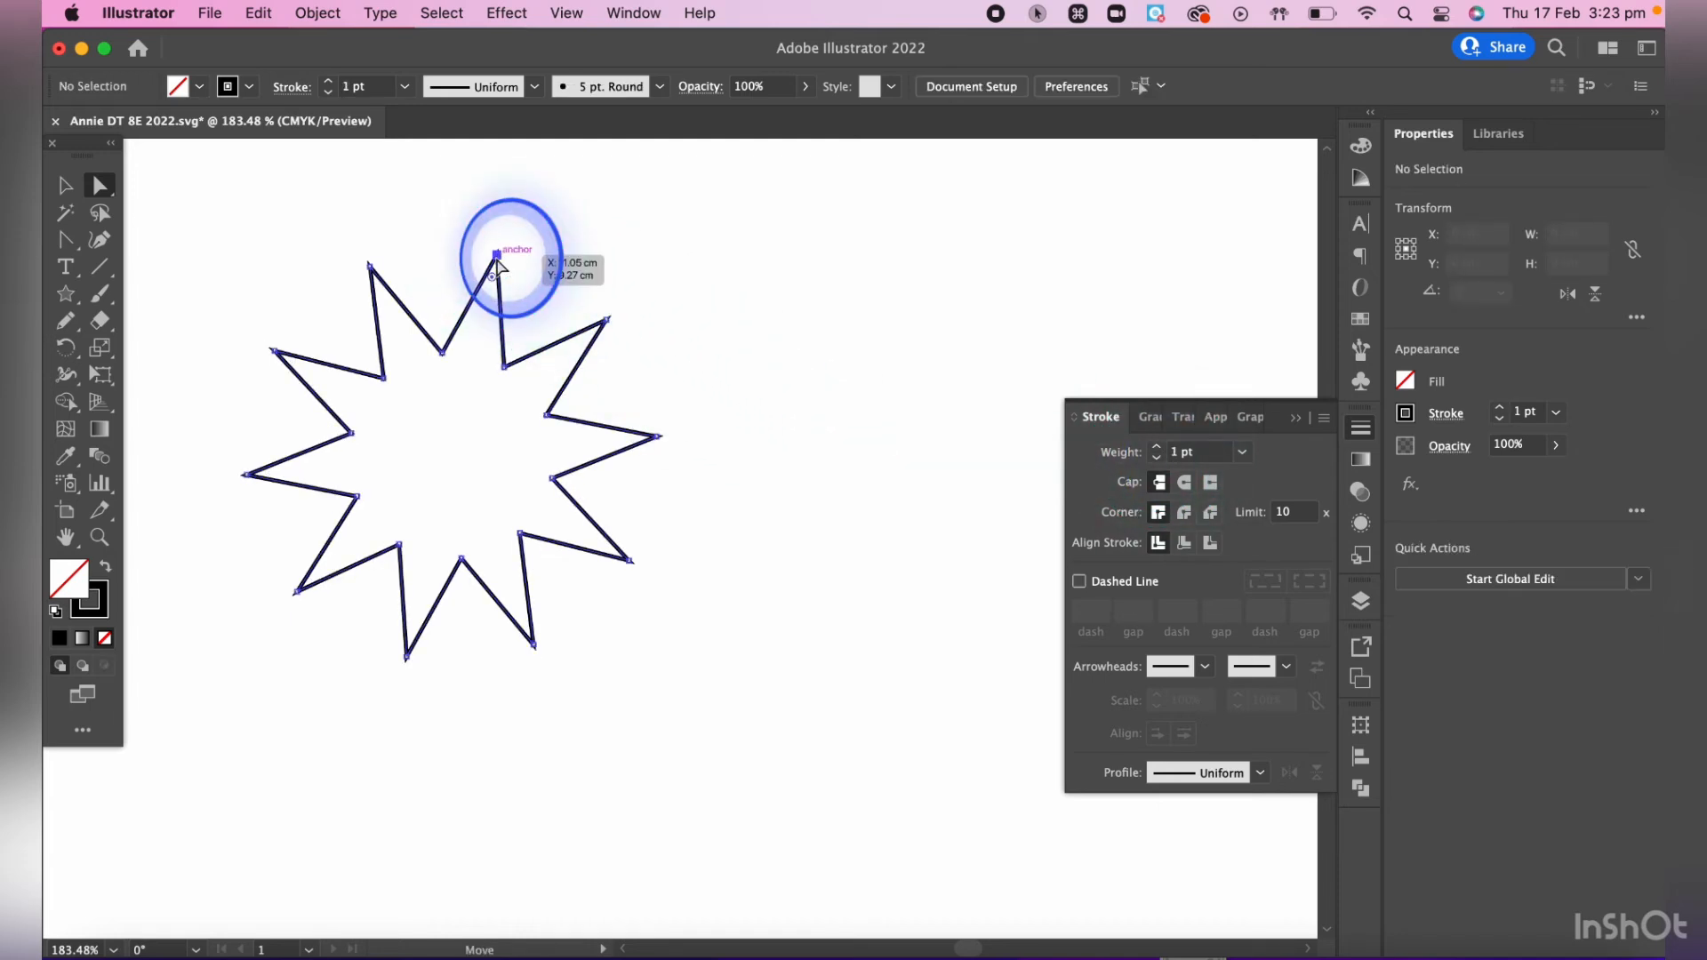
{"action": "left_click", "coordinate": [607, 318], "text": "shift"}
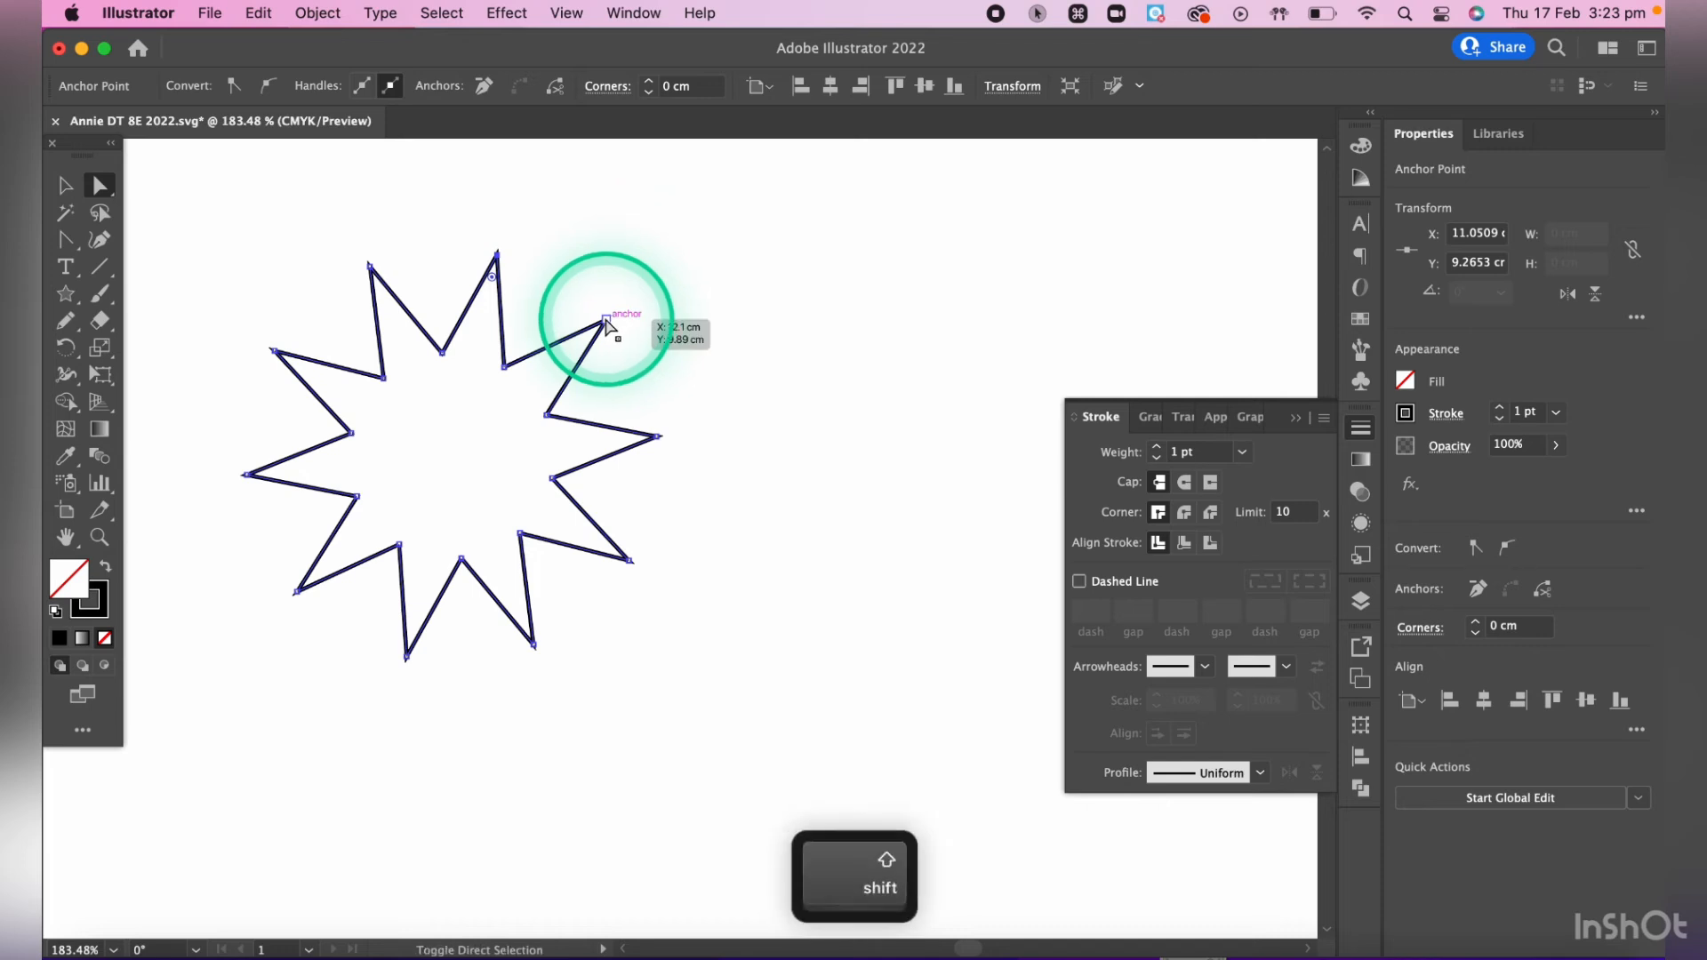
{"action": "left_click", "coordinate": [657, 437], "text": "shift"}
{"action": "left_click", "coordinate": [652, 555], "text": "shift"}
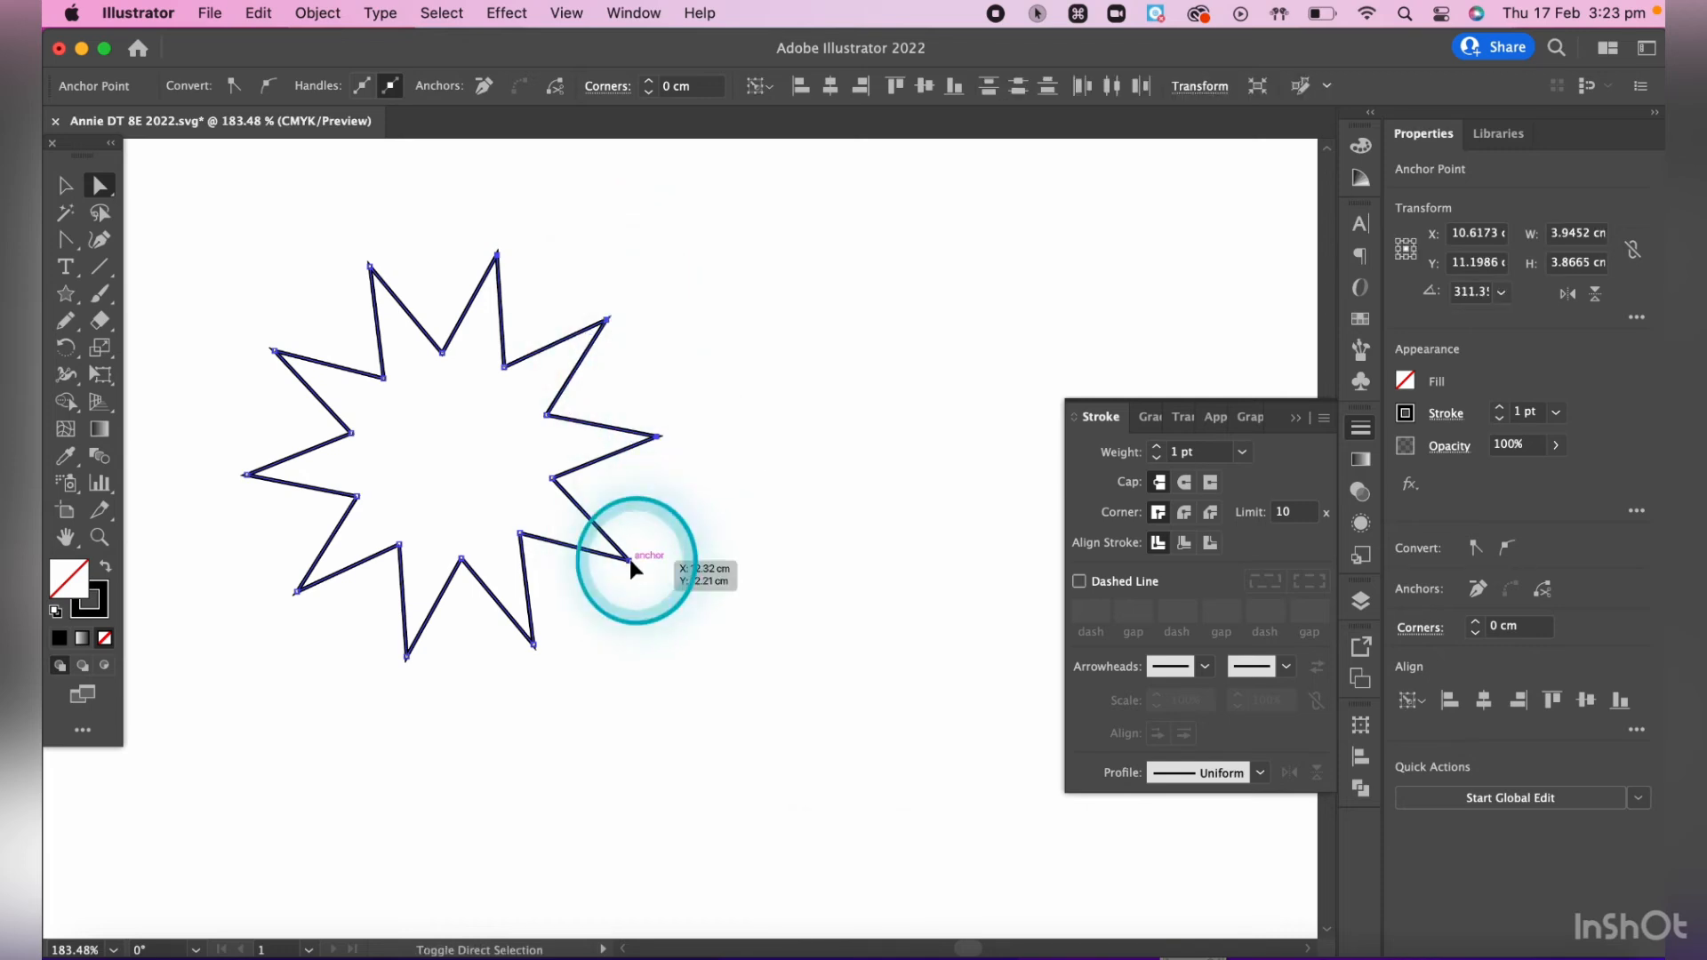
{"action": "left_click", "coordinate": [534, 646], "text": "shift"}
{"action": "left_click", "coordinate": [406, 658], "text": "shift"}
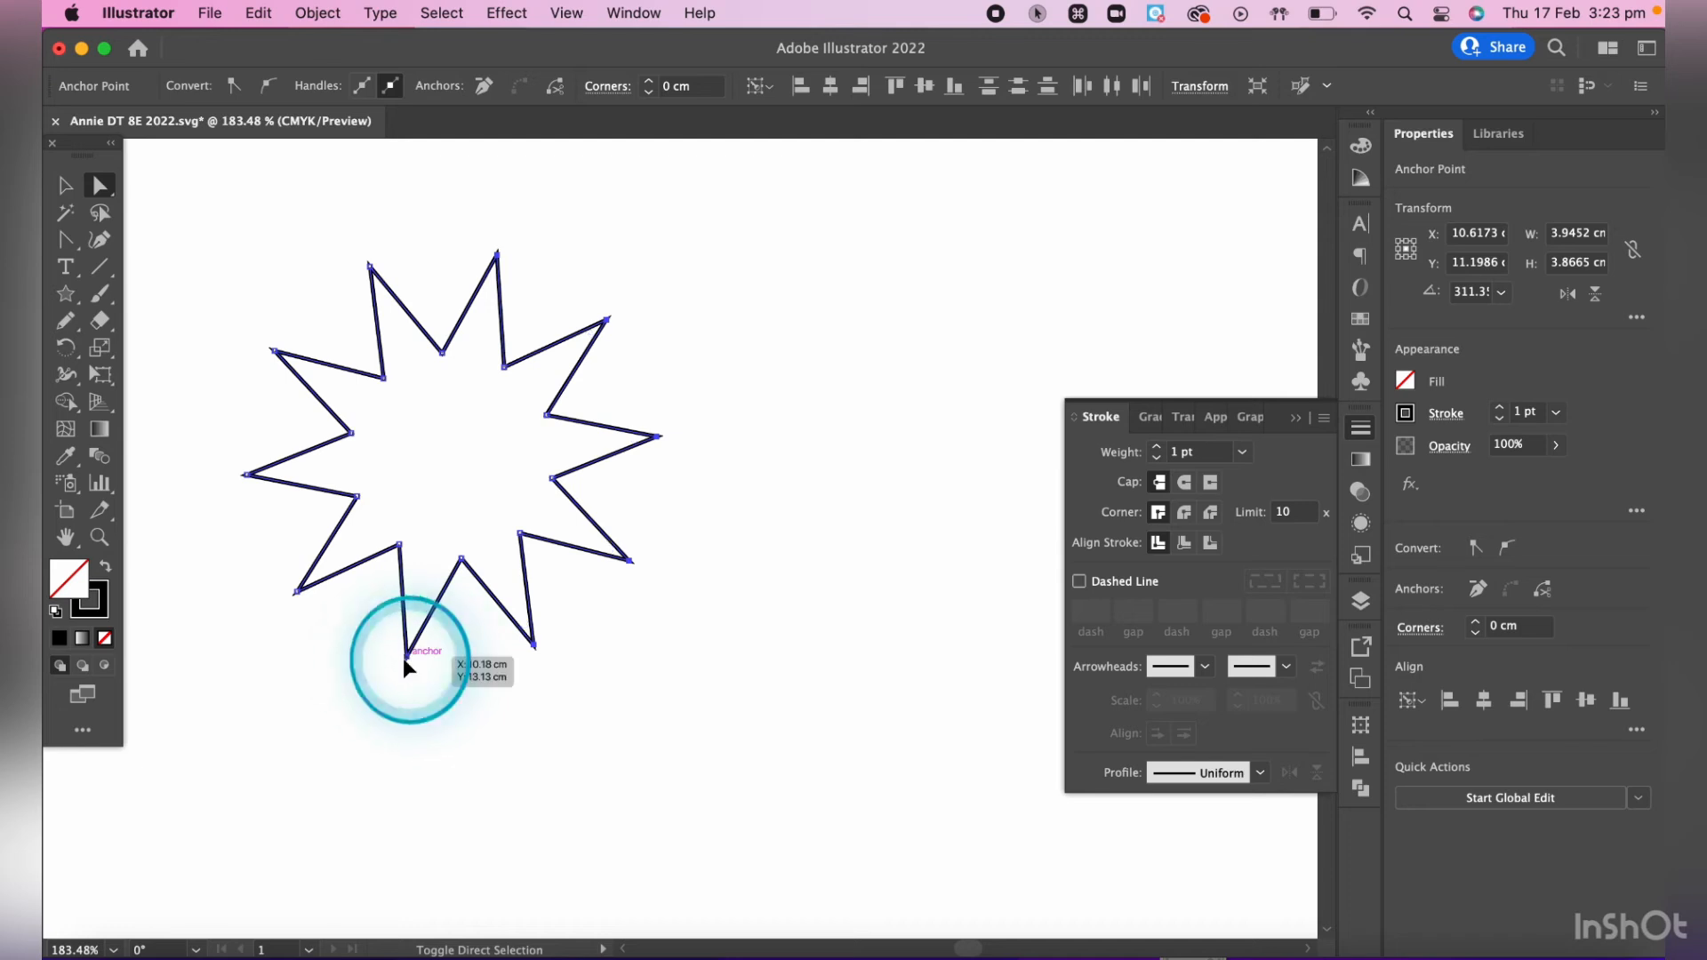
{"action": "left_click", "coordinate": [298, 591], "text": "shift"}
{"action": "left_click", "coordinate": [246, 475], "text": "shift"}
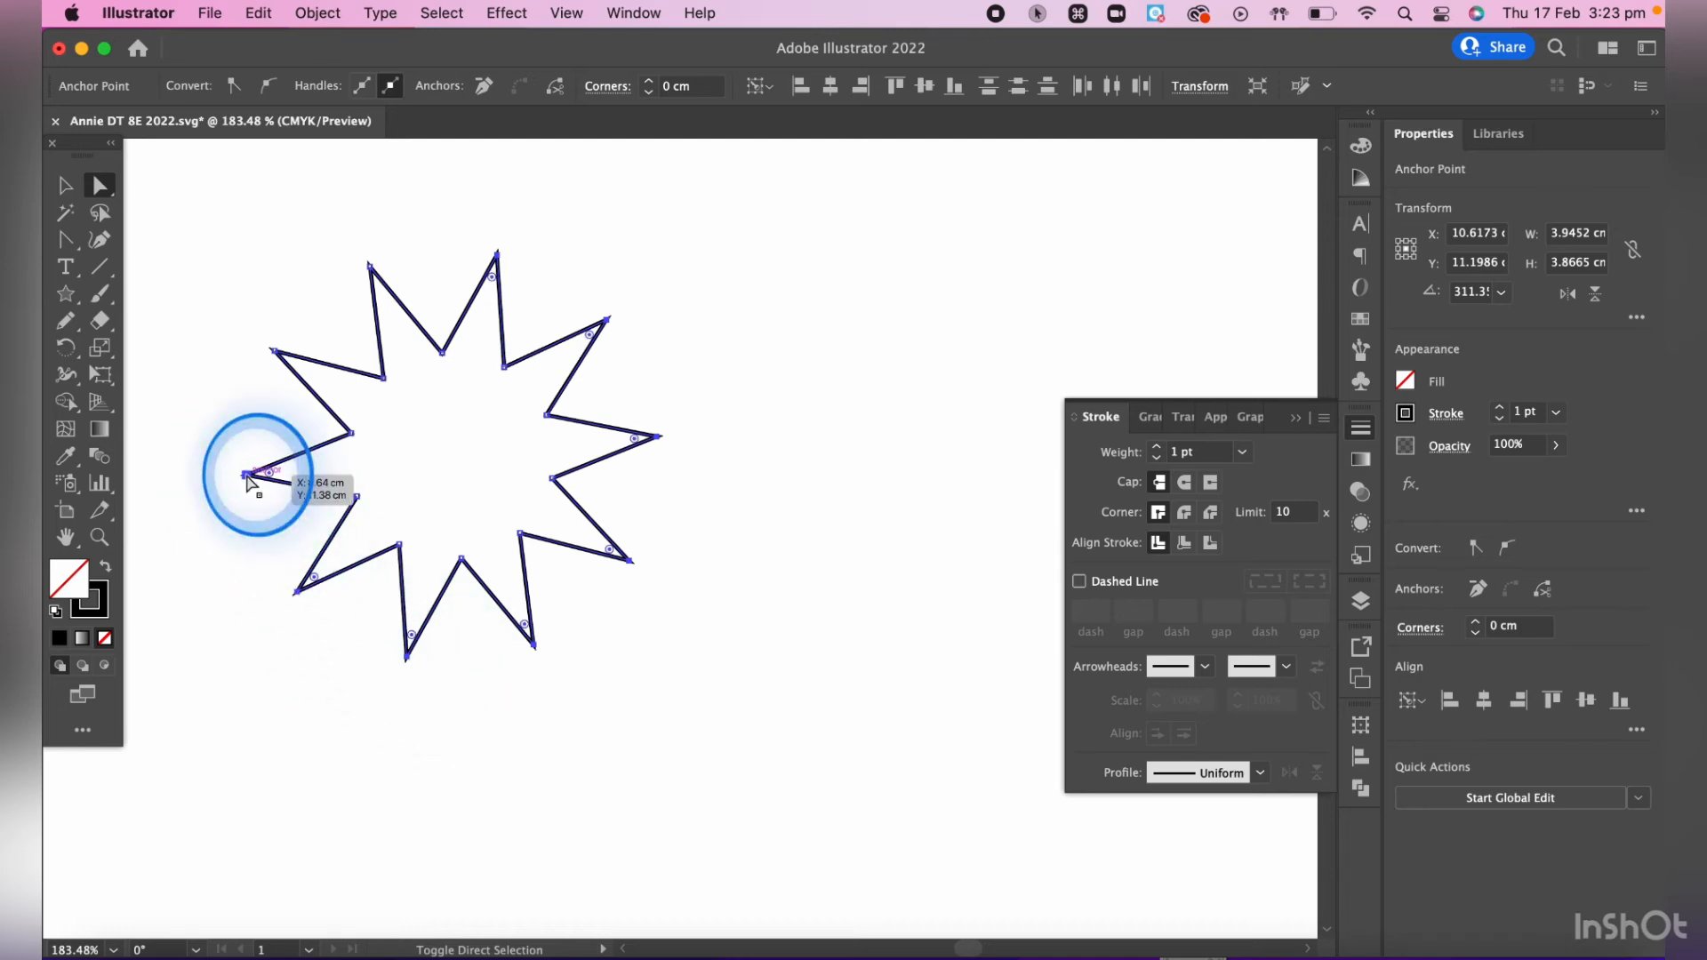
{"action": "left_click", "coordinate": [275, 352], "text": "shift"}
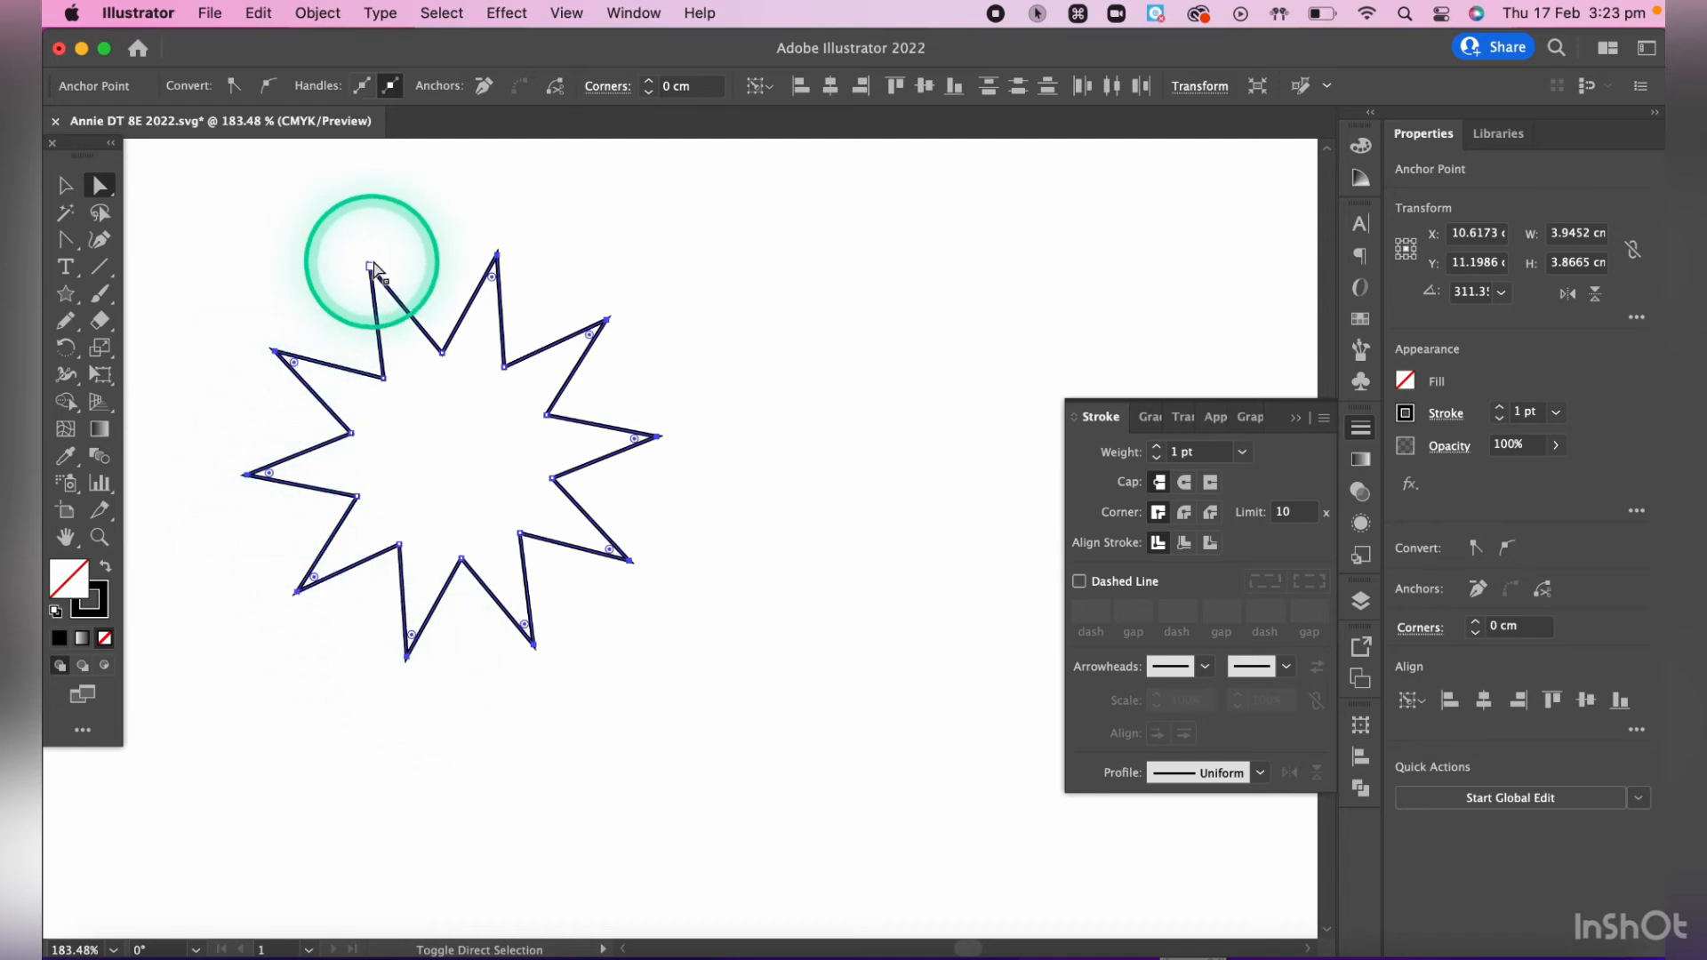
{"action": "left_click_drag", "start_coordinate": [386, 281], "coordinate": [422, 351]}
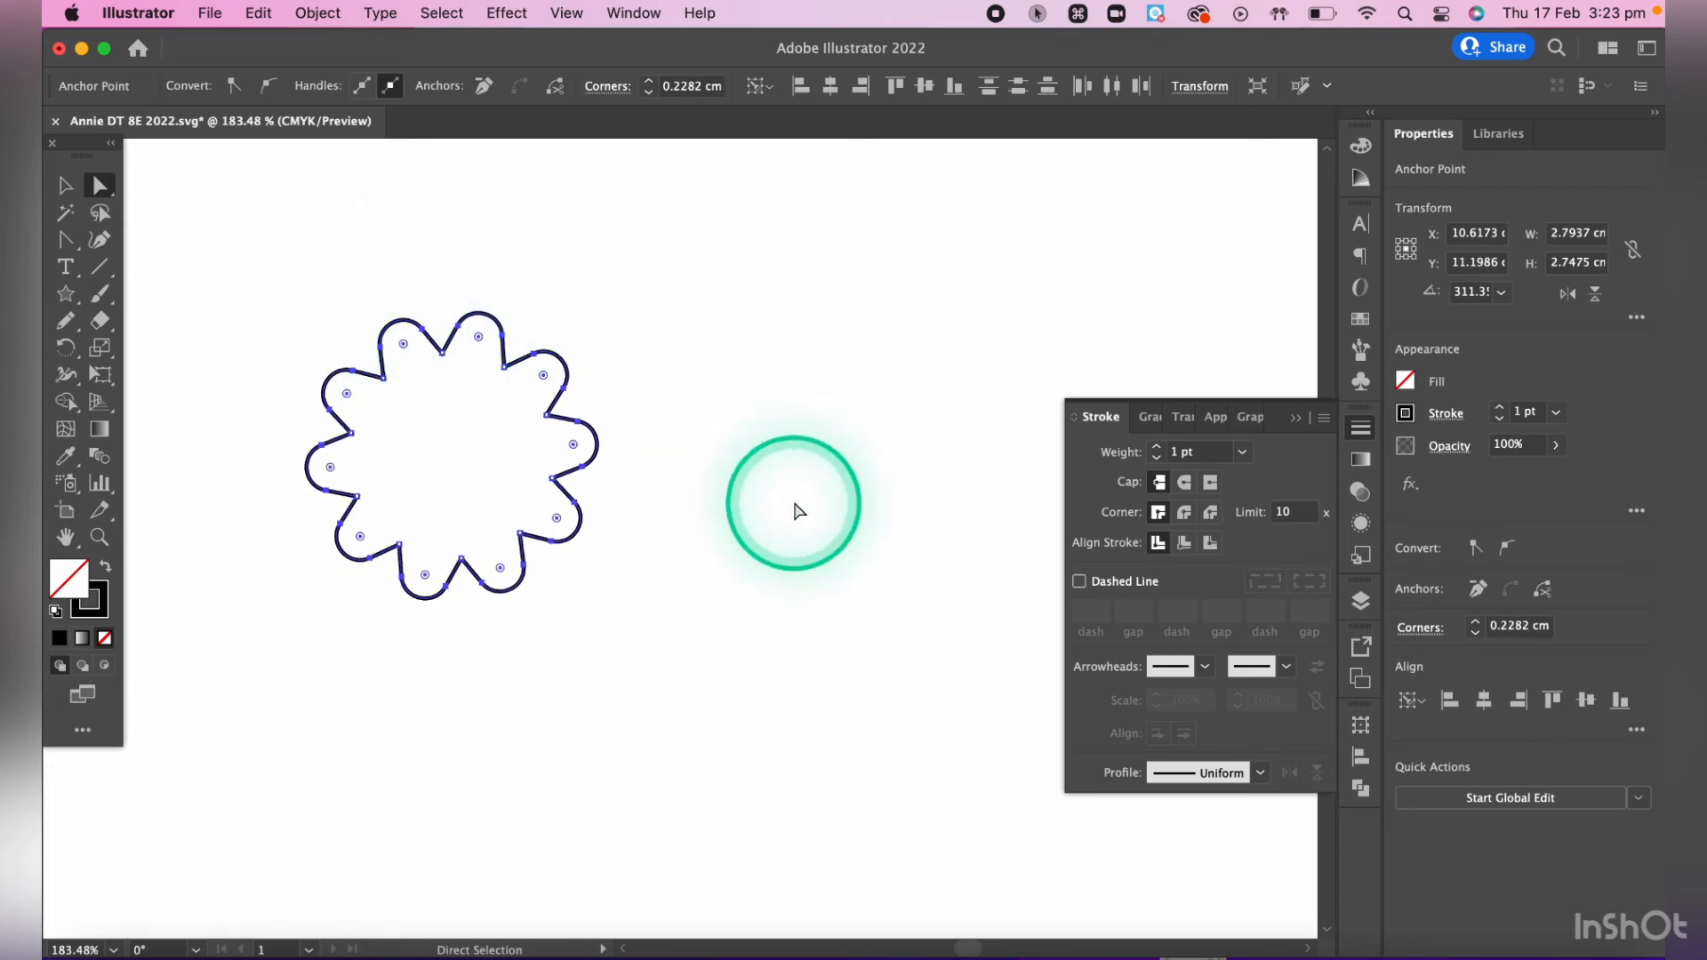
{"action": "left_click", "coordinate": [762, 493]}
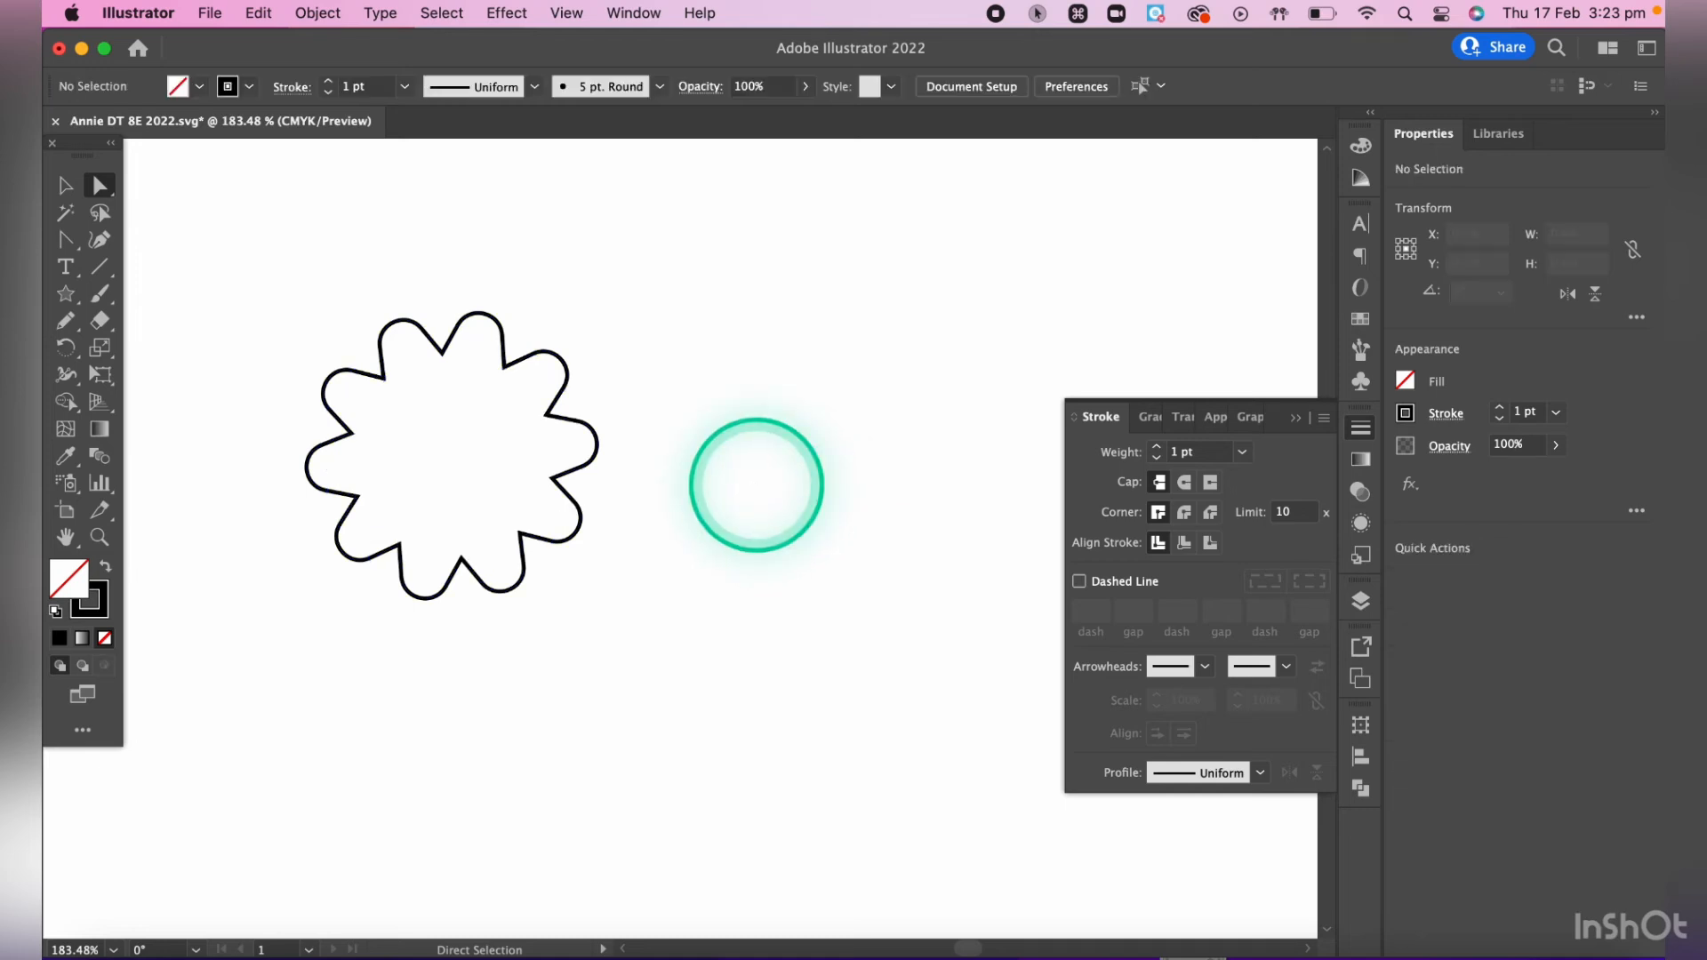
- Select all the inner corners between the rounded petals and round them together to a radius of about 0.21 cm
{"action": "left_click", "coordinate": [553, 484]}
{"action": "left_click", "coordinate": [525, 361], "text": "shift"}
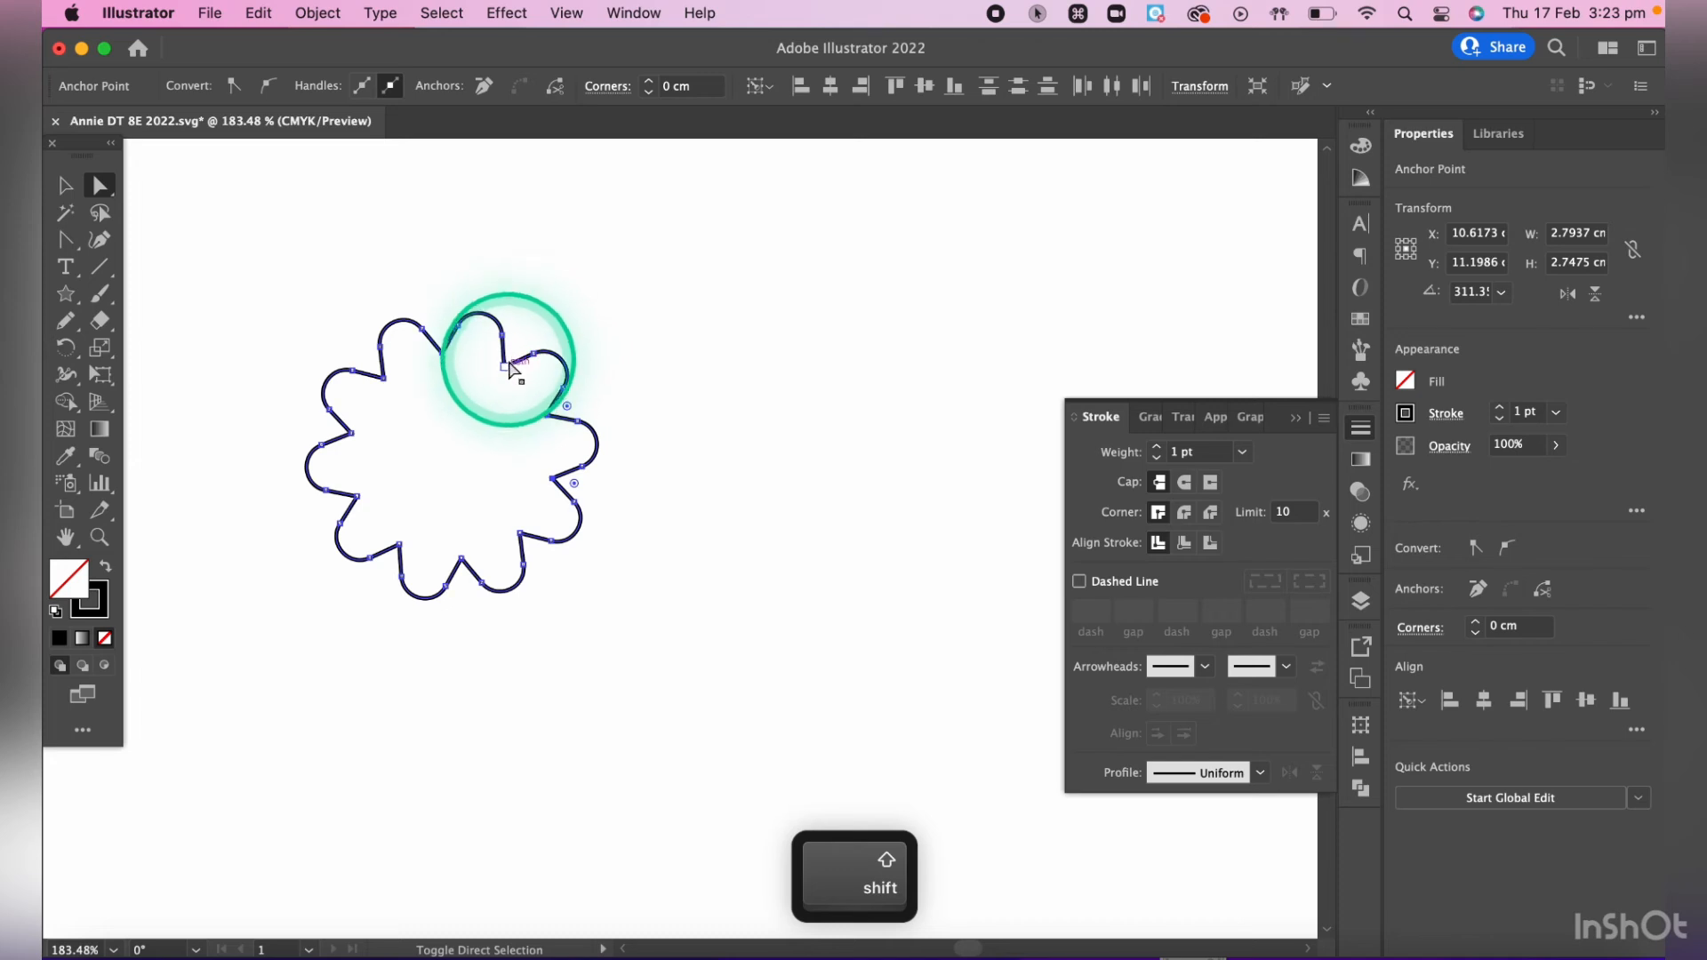
{"action": "left_click_drag", "start_coordinate": [511, 367], "coordinate": [445, 353]}
{"action": "left_click", "coordinate": [442, 354], "text": "shift"}
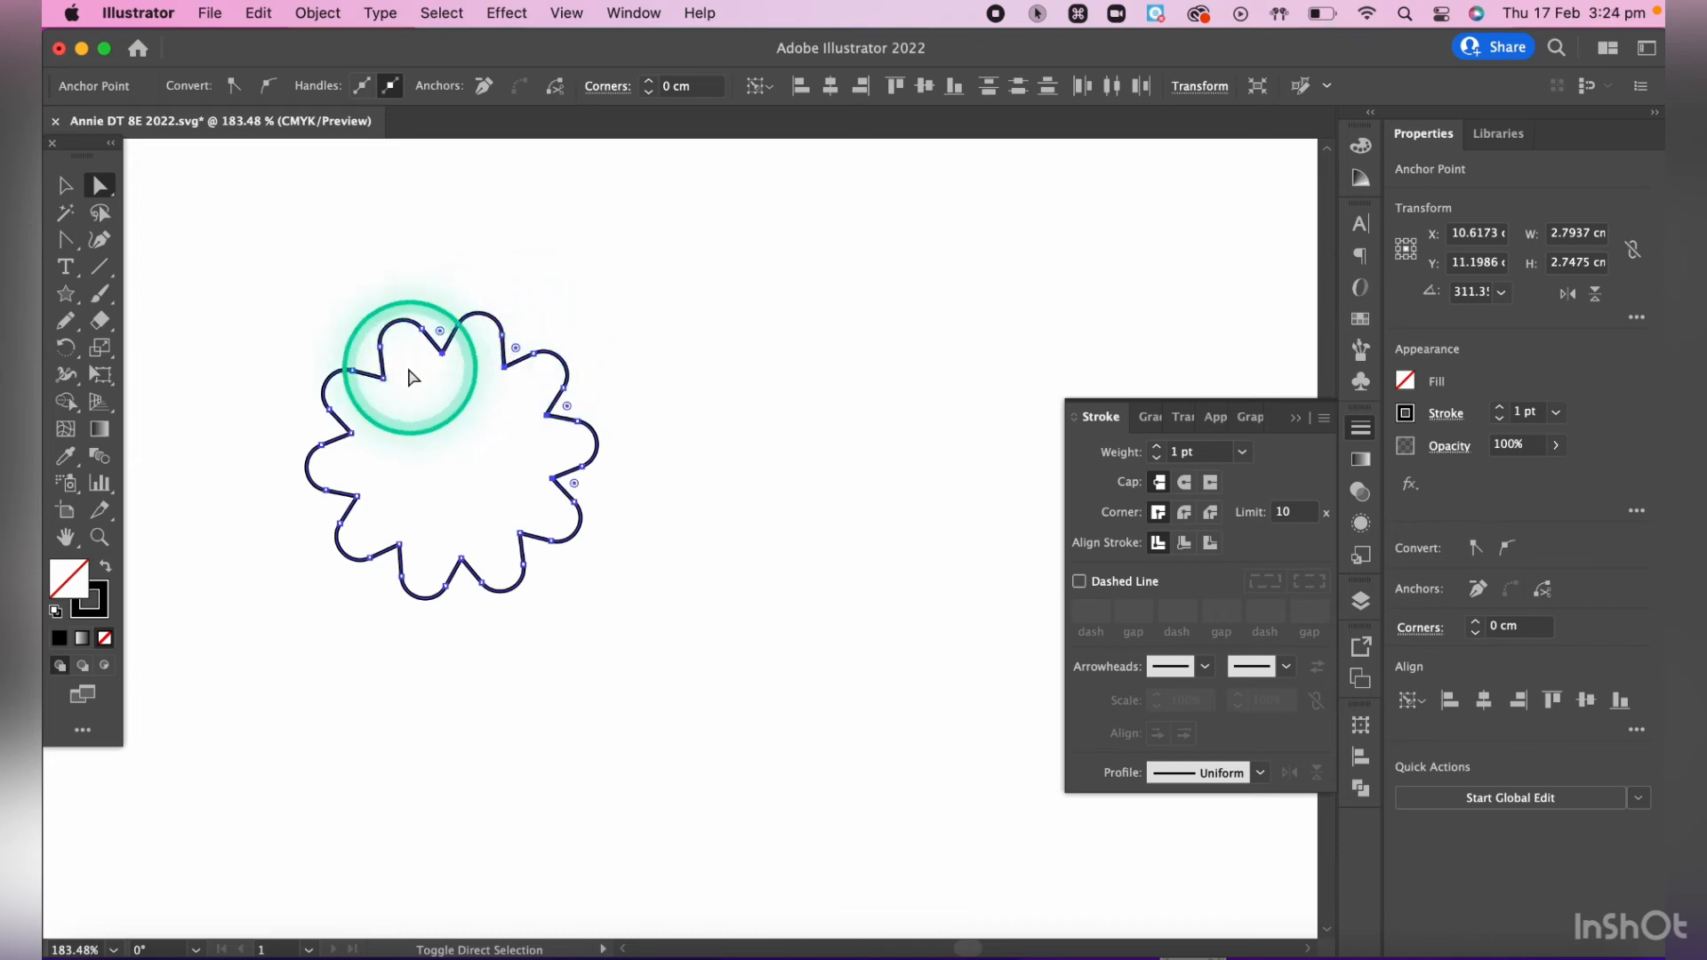
{"action": "left_click", "coordinate": [384, 378], "text": "shift"}
{"action": "left_click", "coordinate": [358, 497], "text": "shift"}
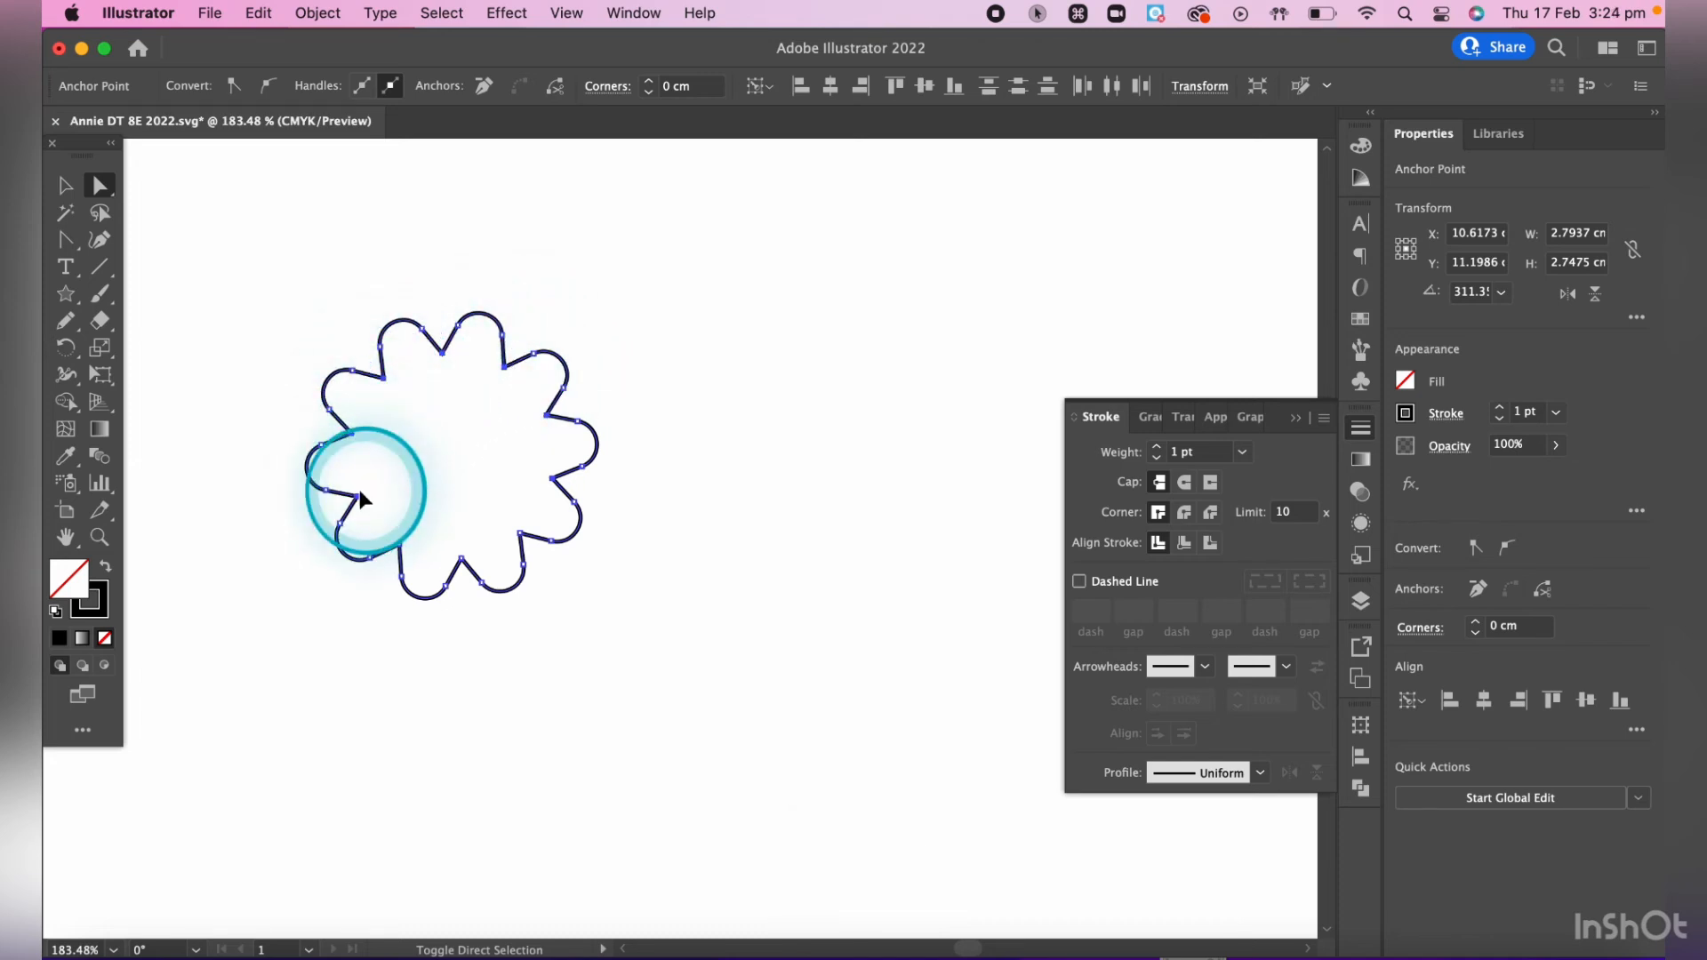
{"action": "left_click", "coordinate": [400, 545], "text": "shift"}
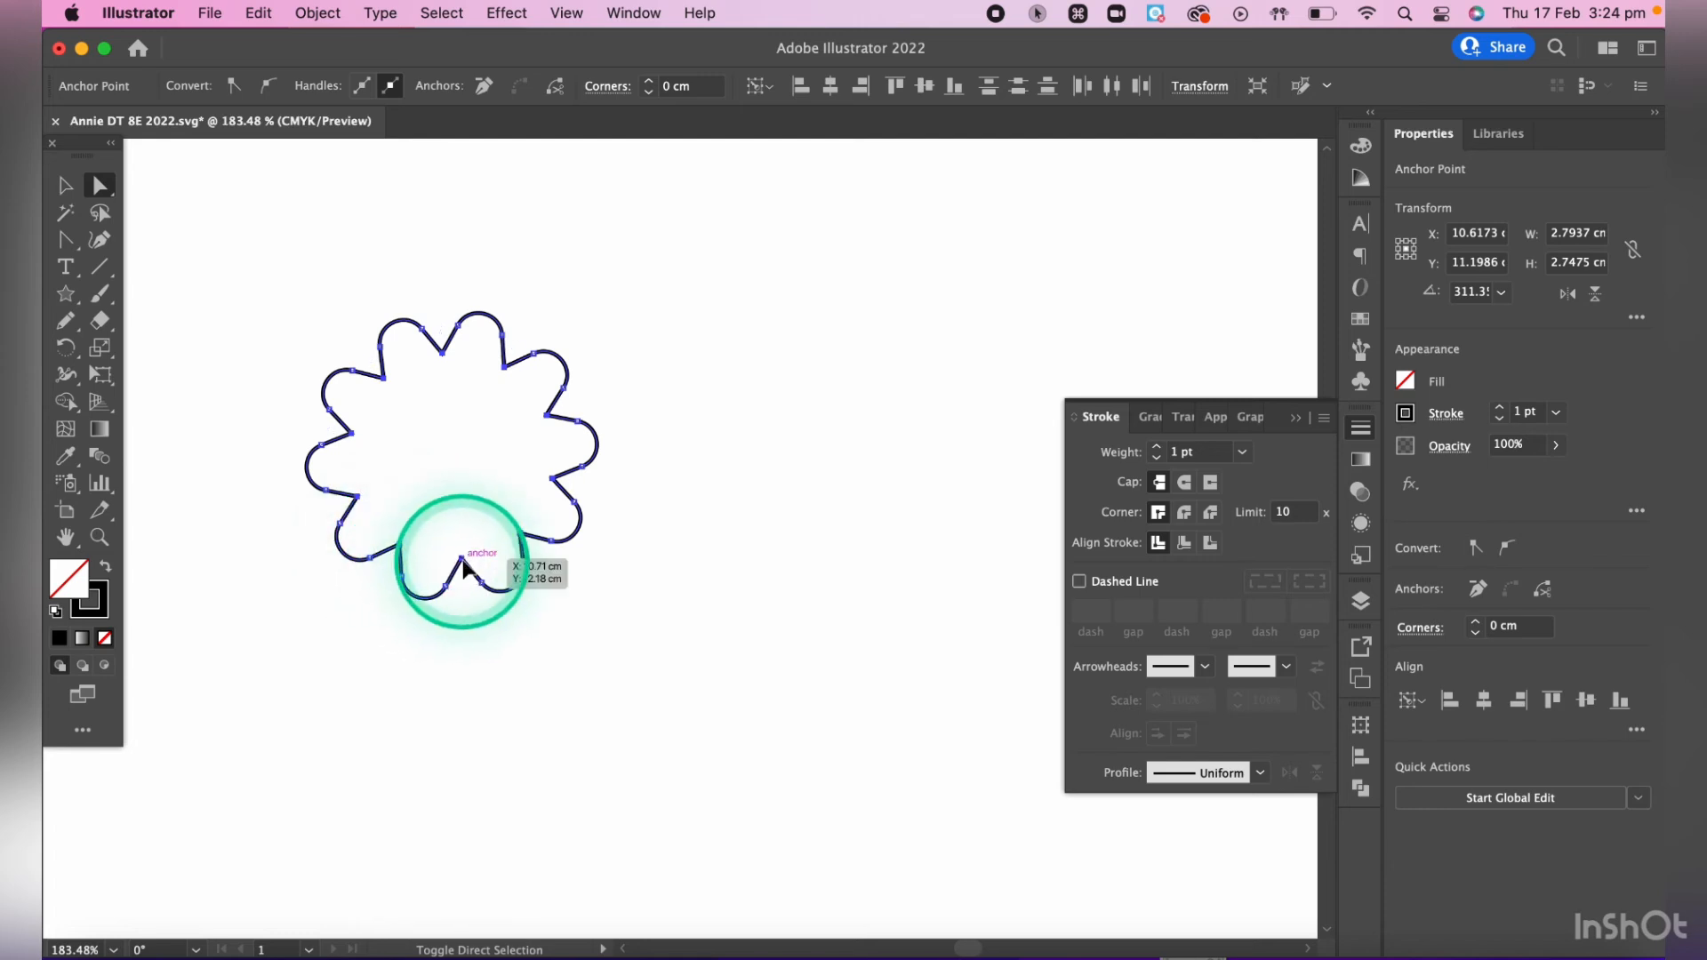
{"action": "left_click", "coordinate": [462, 560], "text": "shift"}
{"action": "left_click", "coordinate": [530, 541], "text": "shift"}
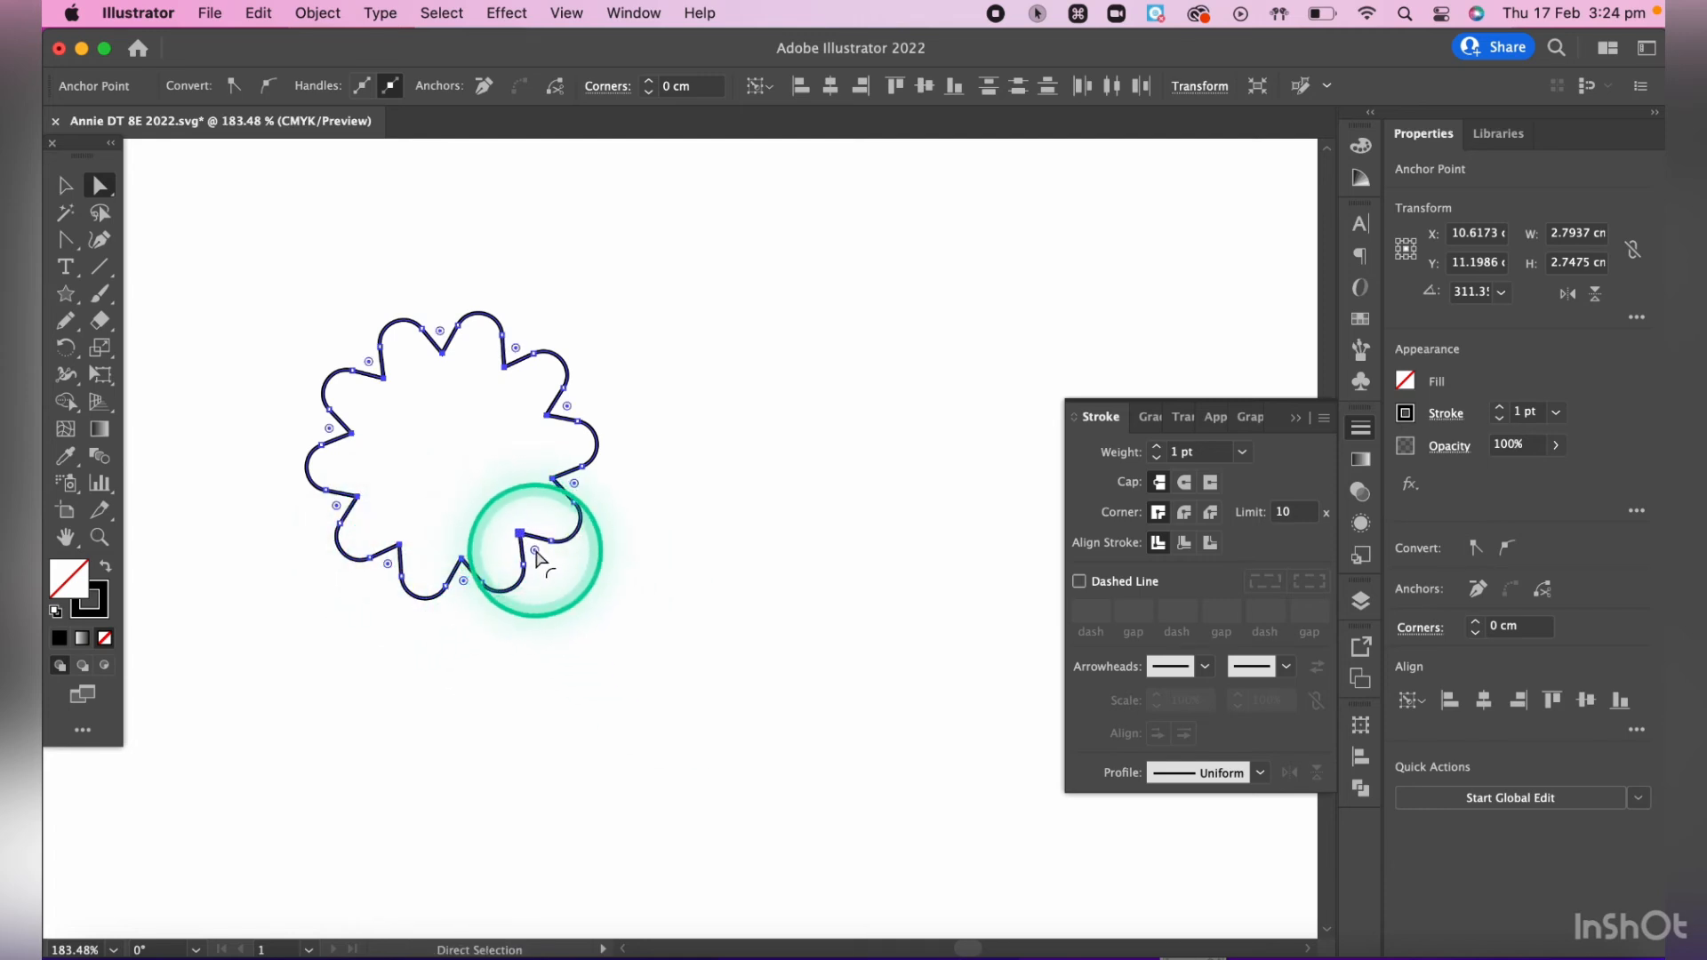
{"action": "left_click_drag", "start_coordinate": [535, 550], "coordinate": [545, 569]}
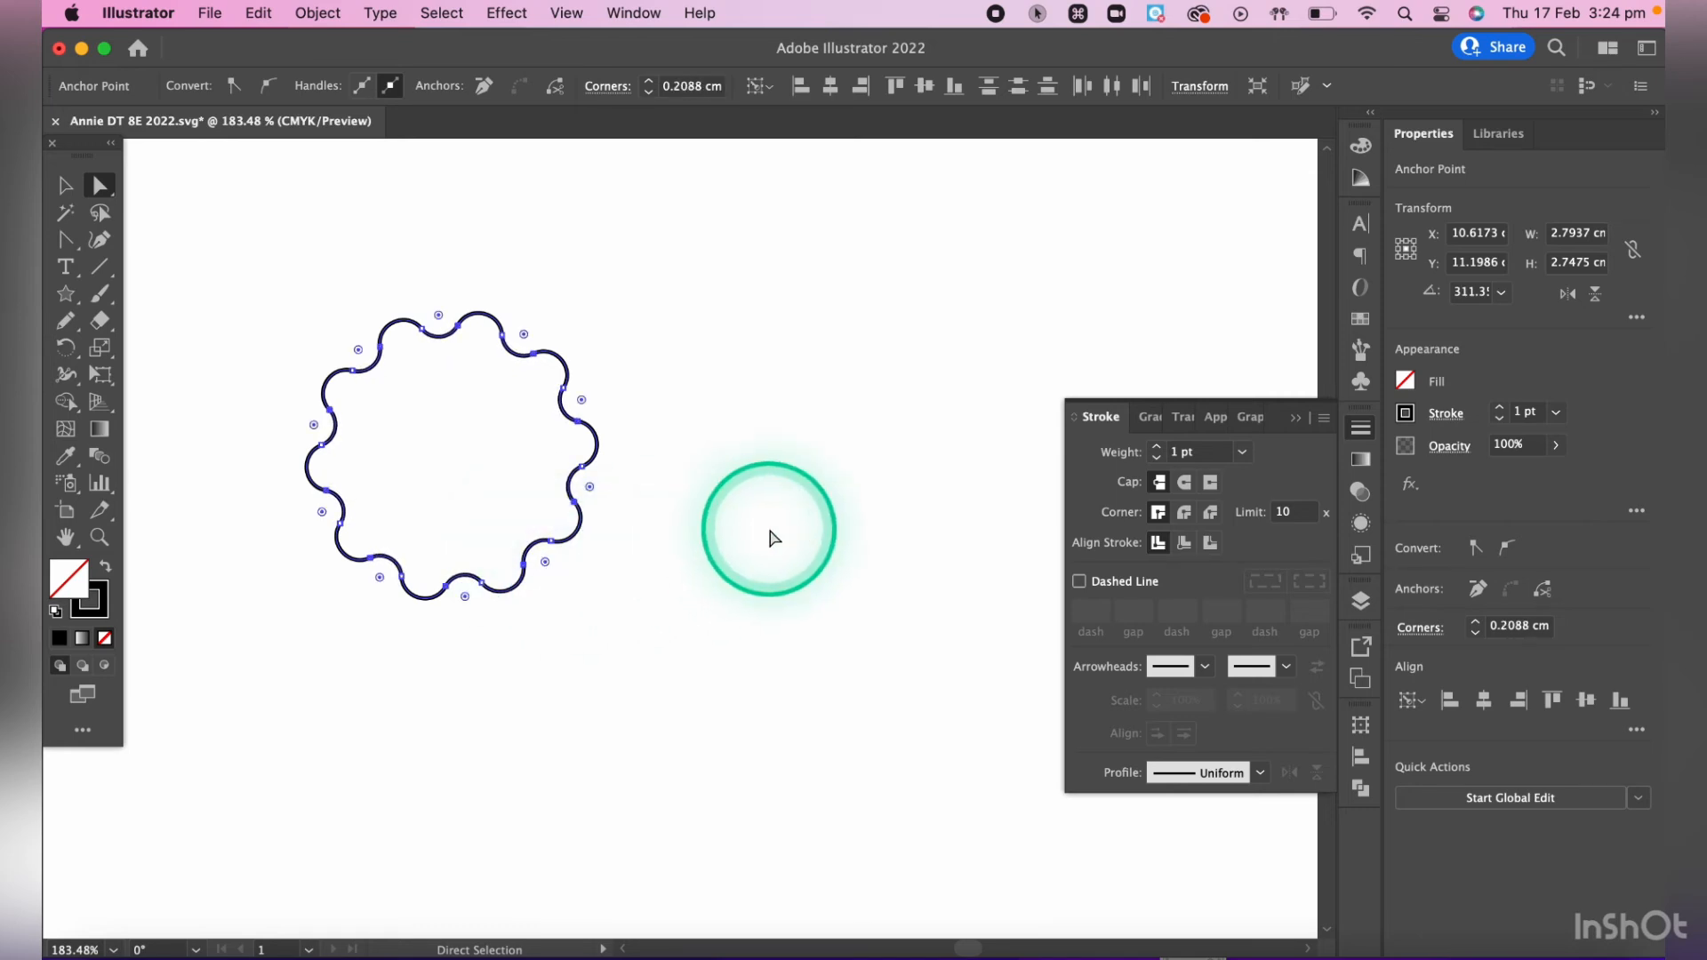
{"action": "left_click", "coordinate": [770, 534]}
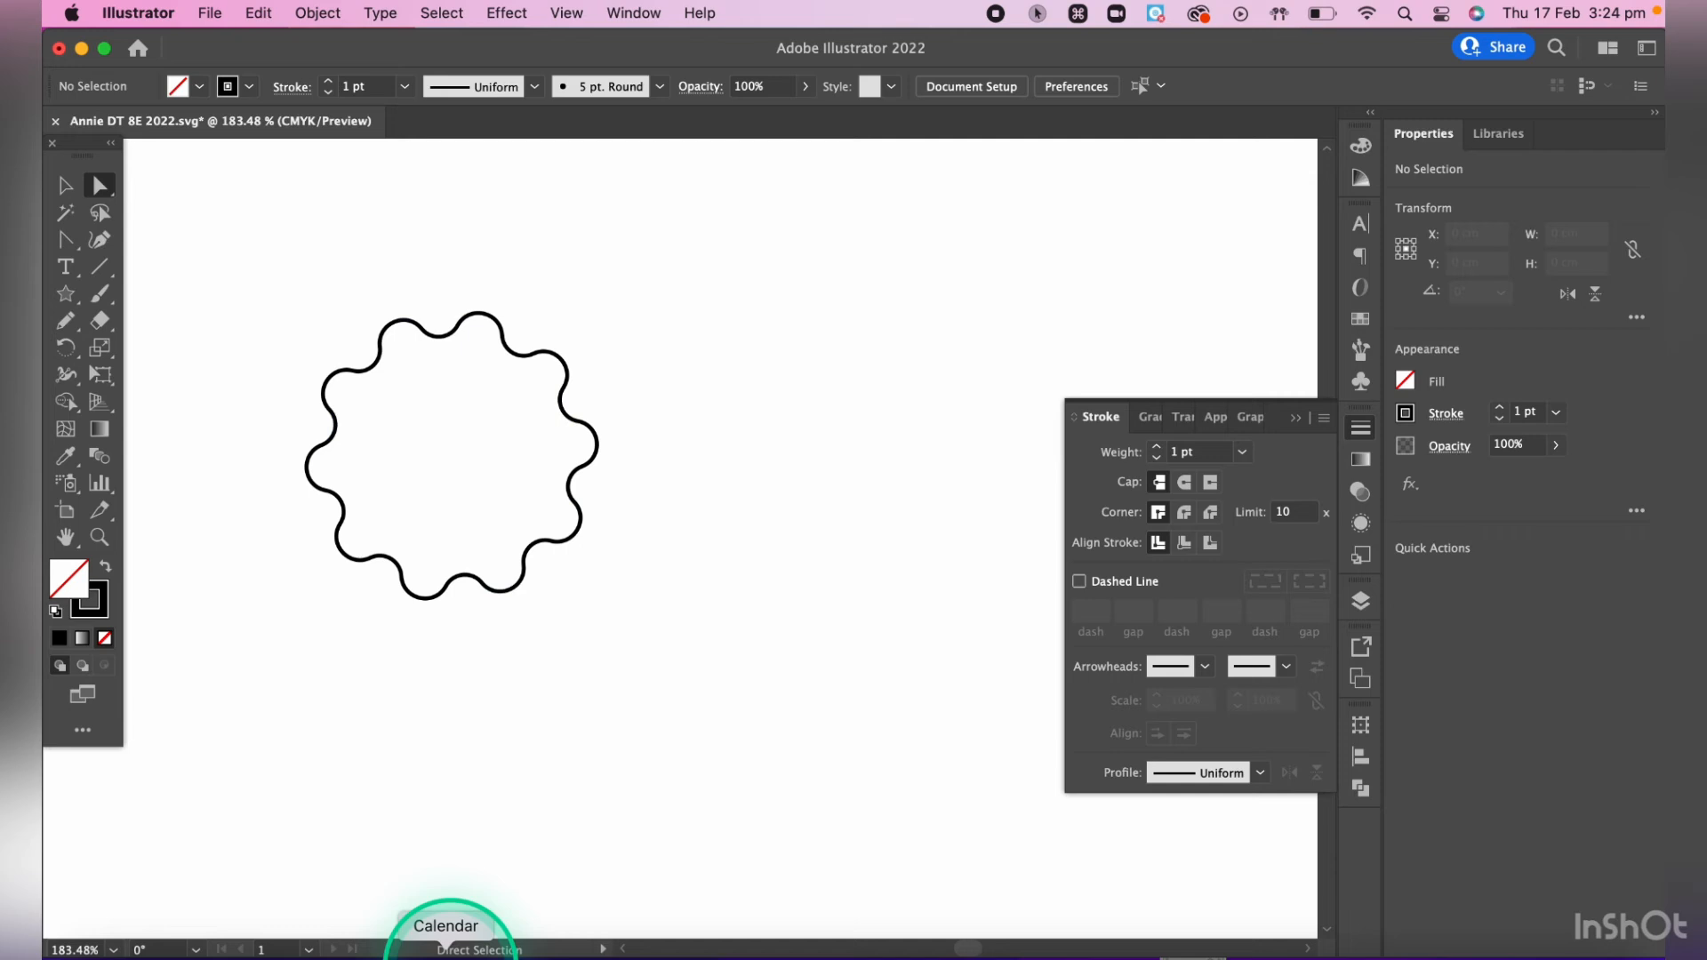
- Draw a rectangle about 3.5 by 2.36 cm beside the scalloped shape
{"action": "left_click", "coordinate": [65, 294]}
{"action": "left_click_drag", "start_coordinate": [65, 294], "coordinate": [152, 290]}
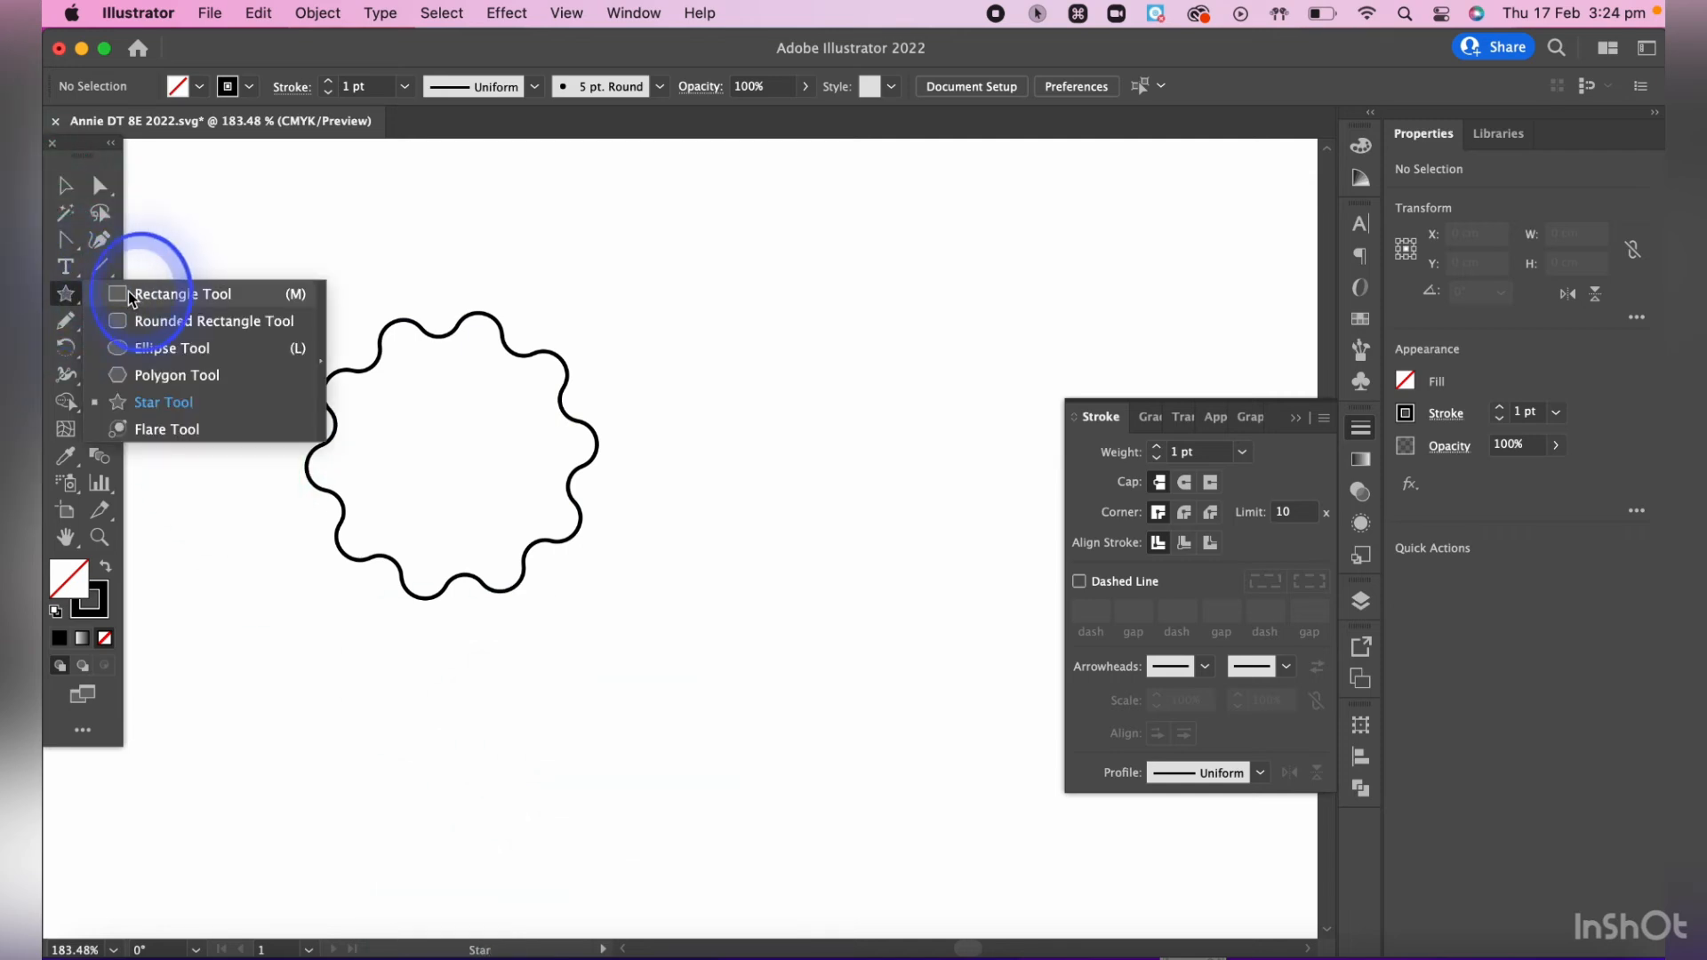
{"action": "mouse_move", "coordinate": [660, 277]}
{"action": "left_mouse_down"}
{"action": "mouse_move", "coordinate": [918, 488]}
{"action": "mouse_move", "coordinate": [985, 411]}
{"action": "mouse_move", "coordinate": [956, 412]}
{"action": "mouse_move", "coordinate": [1008, 477]}
{"action": "mouse_move", "coordinate": [900, 376]}
{"action": "mouse_move", "coordinate": [959, 383]}
{"action": "mouse_move", "coordinate": [944, 391]}
{"action": "mouse_move", "coordinate": [981, 412]}
{"action": "mouse_move", "coordinate": [903, 361]}
{"action": "mouse_move", "coordinate": [941, 364]}
{"action": "mouse_move", "coordinate": [983, 485]}
{"action": "mouse_move", "coordinate": [1028, 521]}
{"action": "left_mouse_up"}
{"action": "key", "text": "shift"}
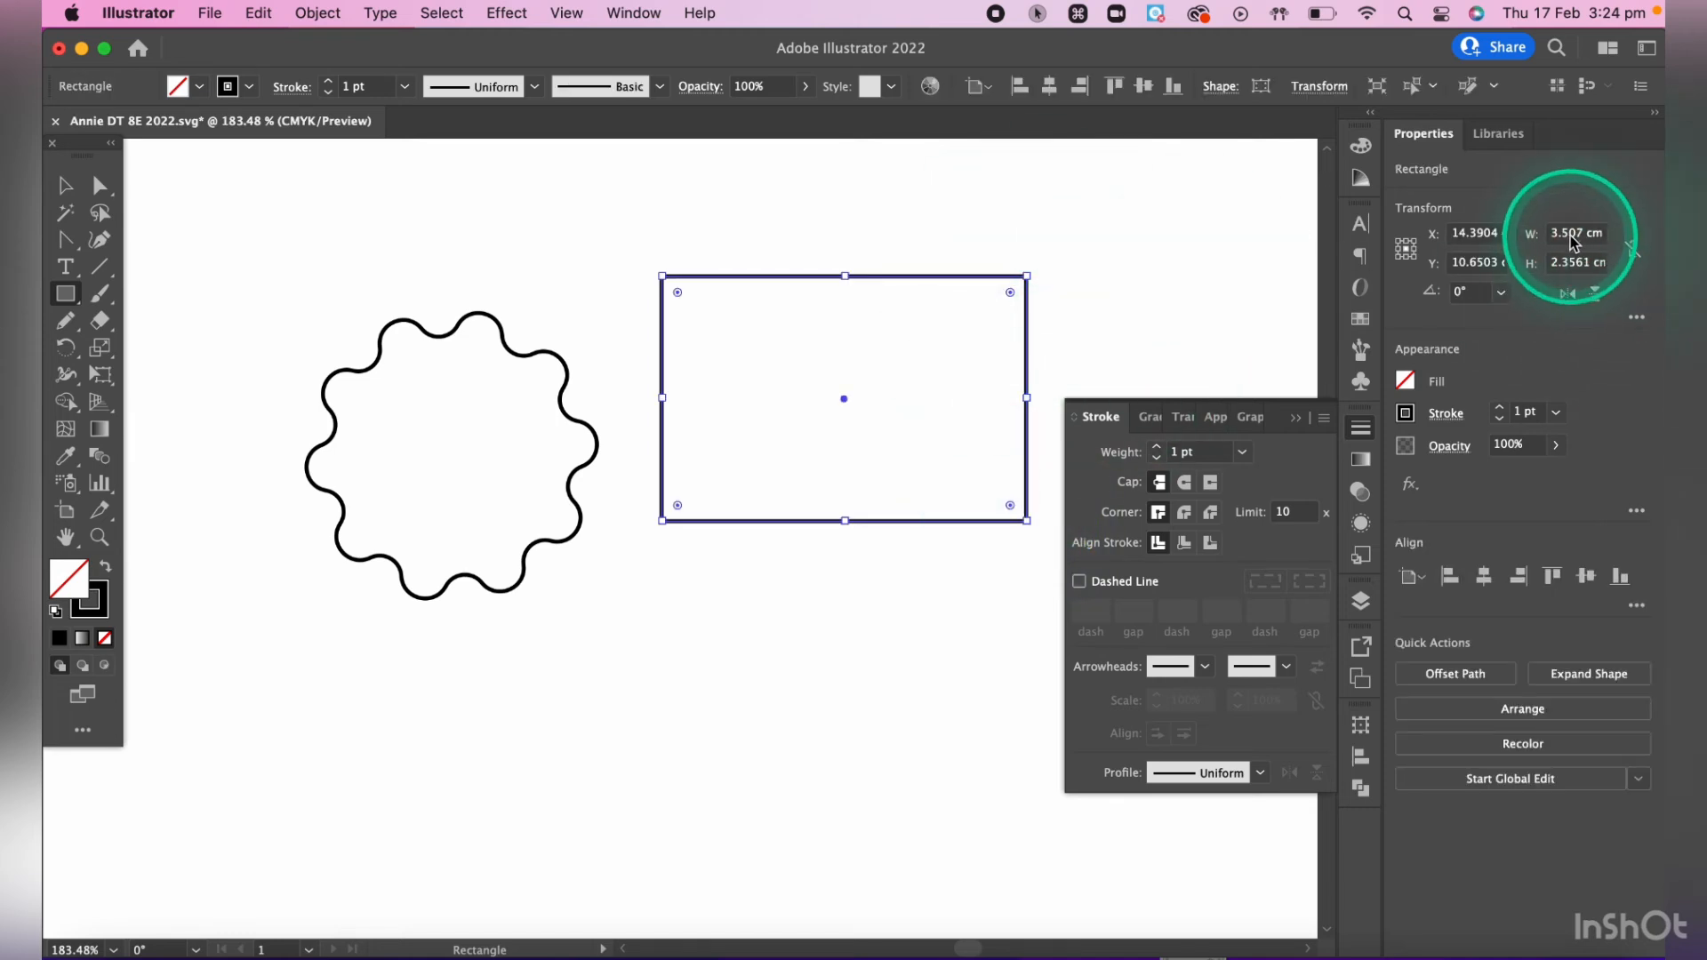
- Set the rectangle's width to 6 cm and its height to 3 cm
{"action": "left_click", "coordinate": [1565, 233]}
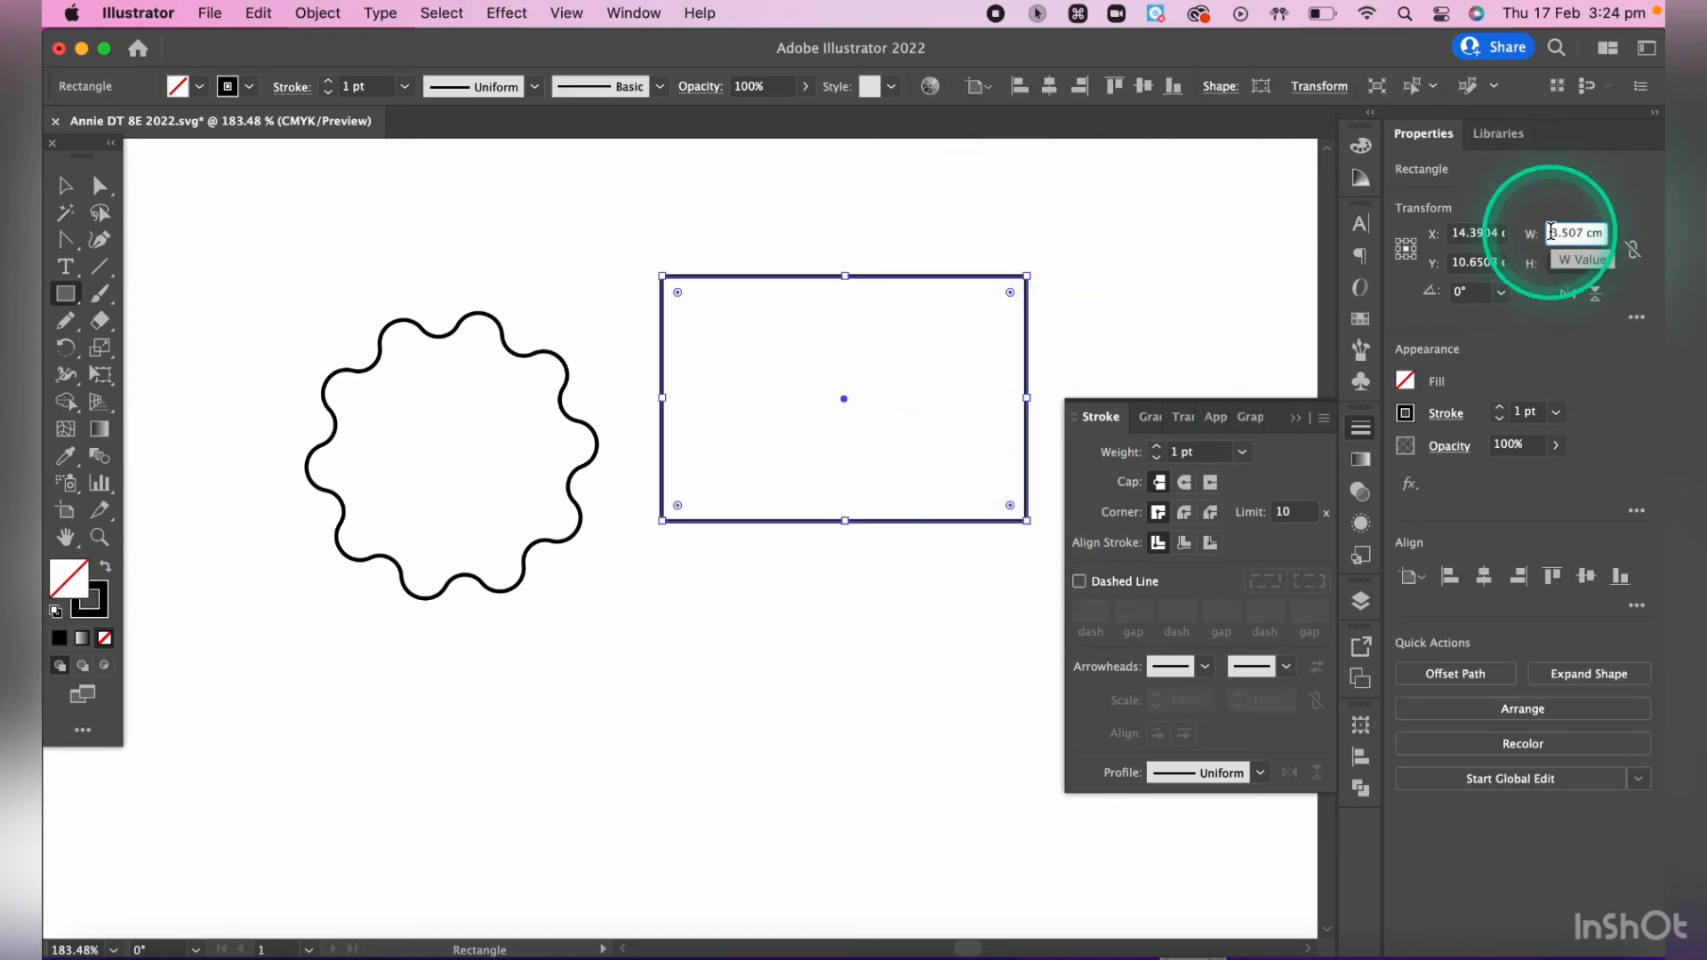
{"action": "left_click_drag", "start_coordinate": [1551, 232], "coordinate": [1662, 238]}
{"action": "type", "text": "6"}
{"action": "left_click", "coordinate": [1570, 262]}
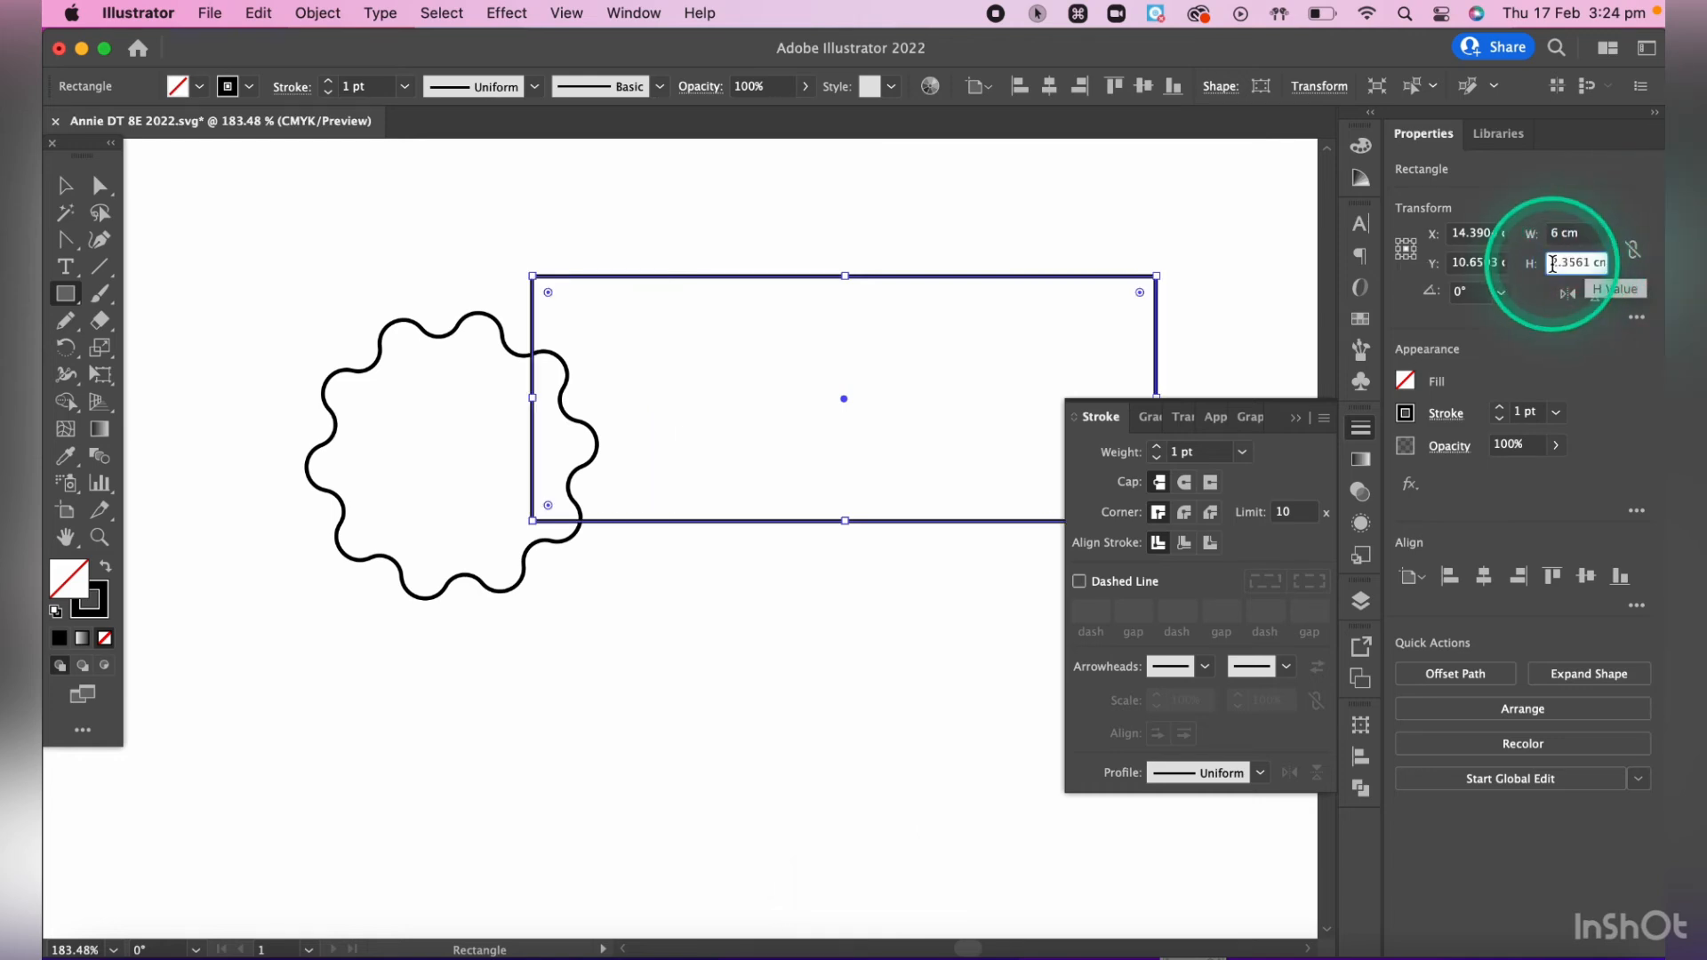
{"action": "left_click_drag", "start_coordinate": [1553, 263], "coordinate": [1662, 289]}
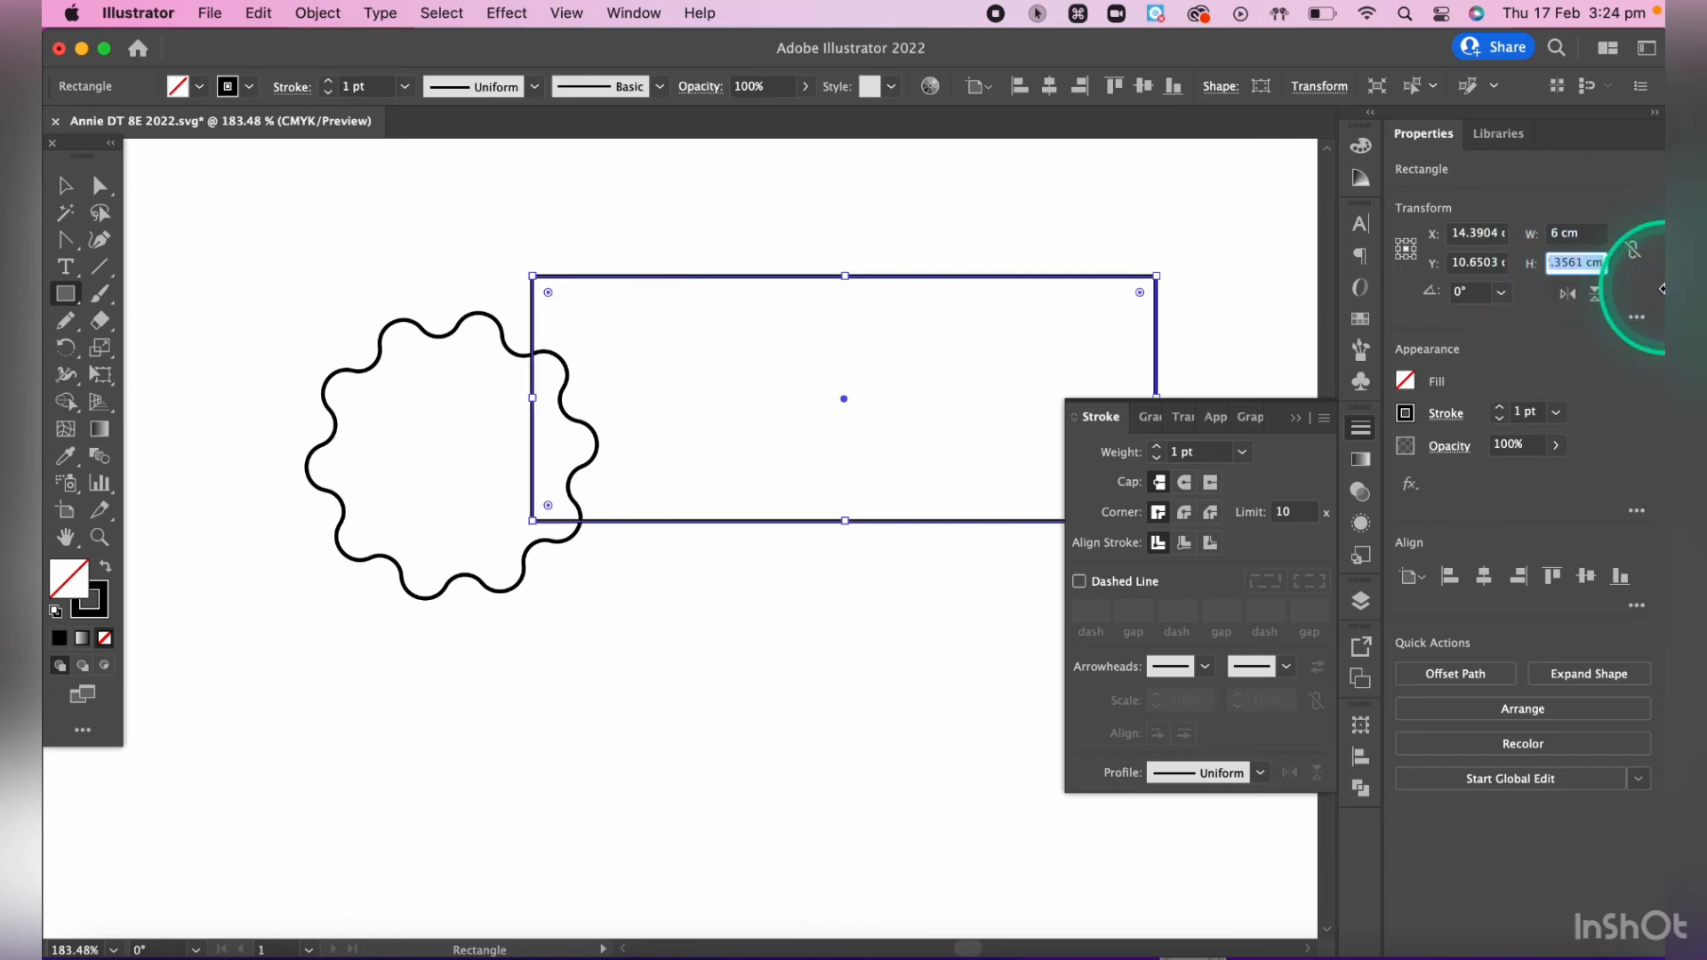
{"action": "type", "text": "3"}
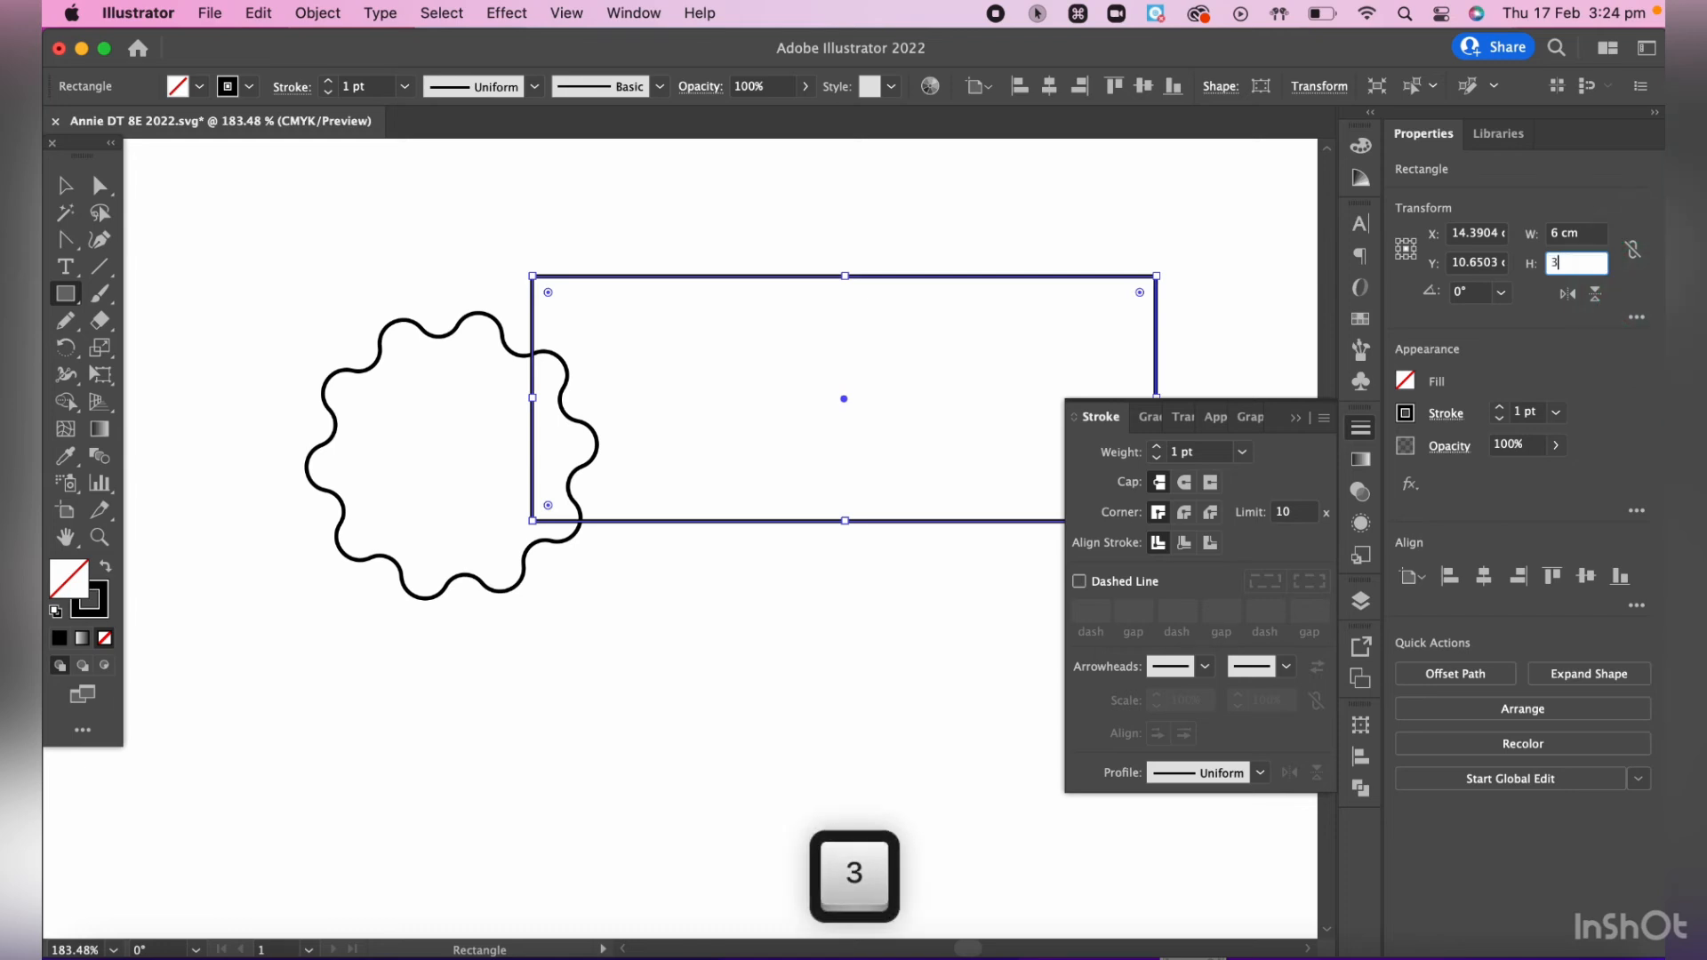
{"action": "key", "text": "Return"}
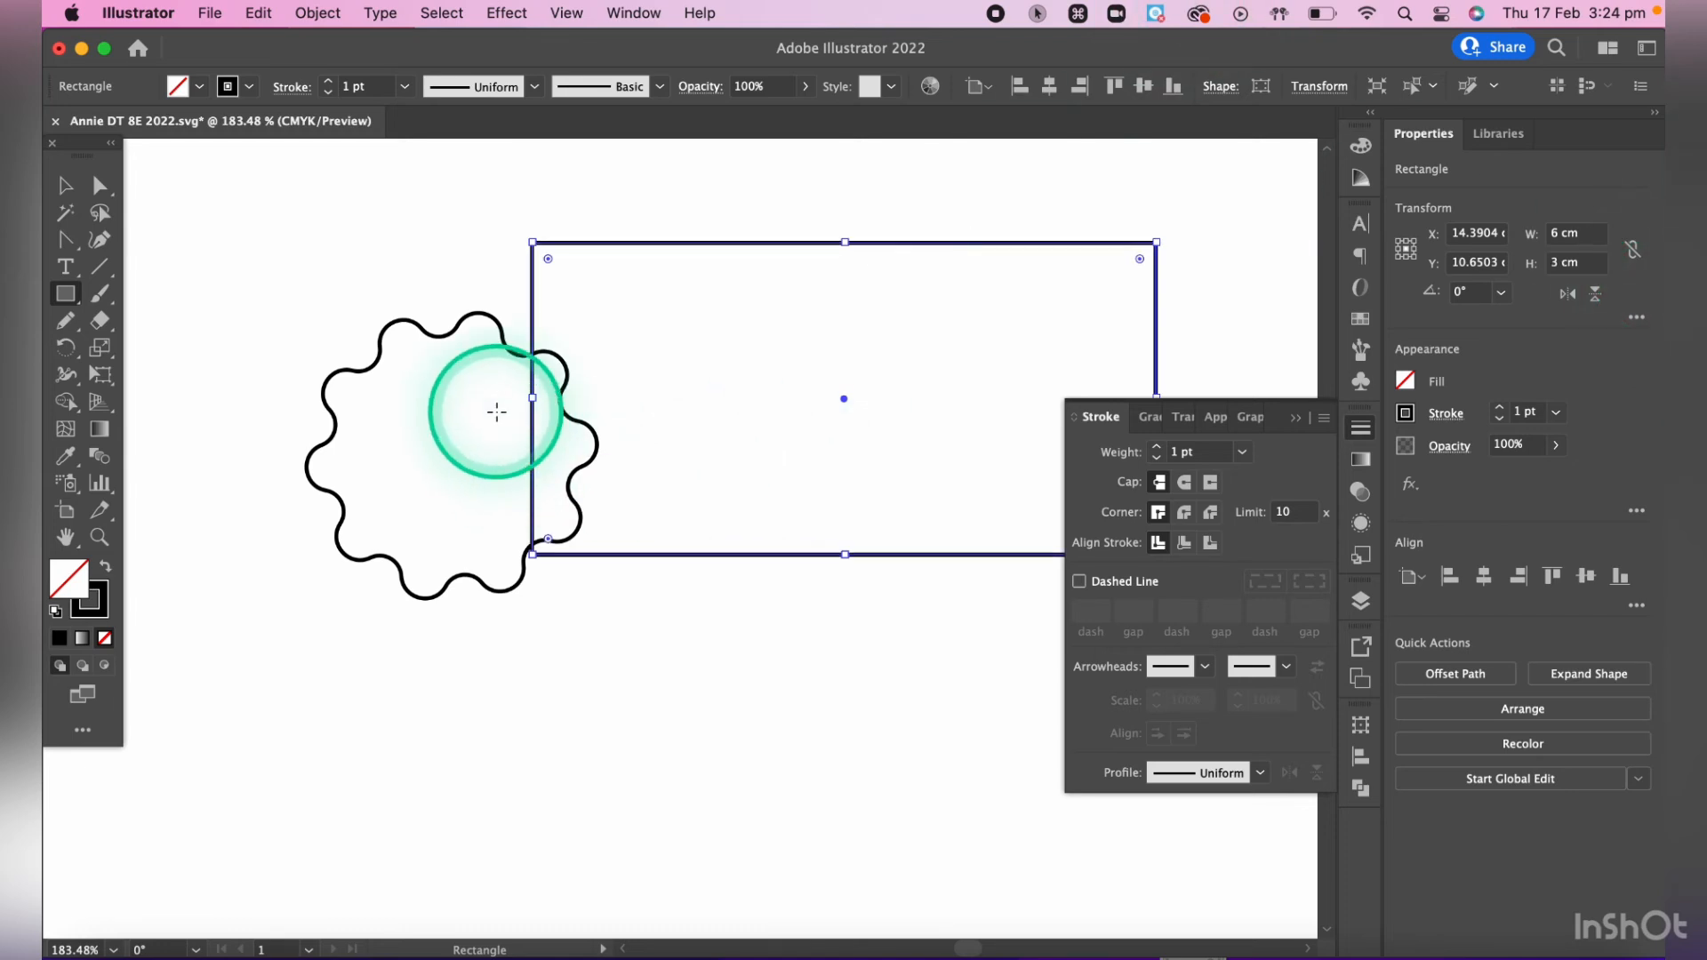
- Move the rectangle about 4.1 cm down and 0.4 cm left so it sits clear below the scalloped shape
{"action": "key", "text": "v"}
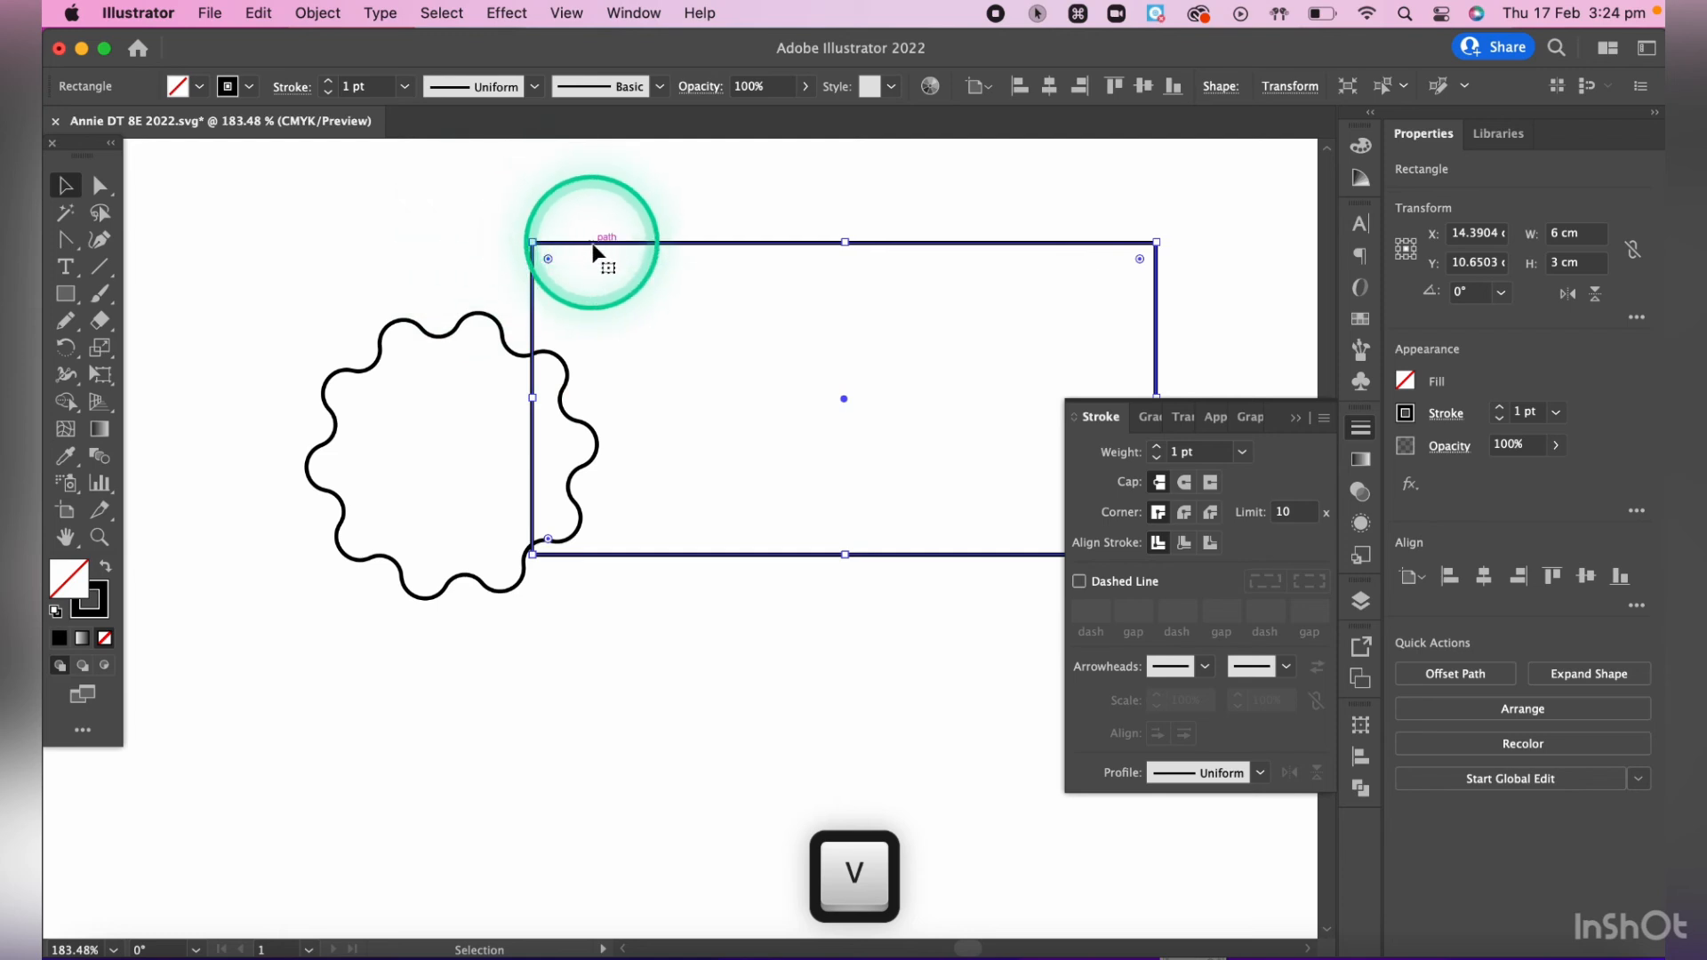
{"action": "mouse_move", "coordinate": [593, 254]}
{"action": "left_mouse_down"}
{"action": "mouse_move", "coordinate": [551, 636]}
{"action": "mouse_move", "coordinate": [557, 548]}
{"action": "mouse_move", "coordinate": [553, 609]}
{"action": "left_mouse_up"}
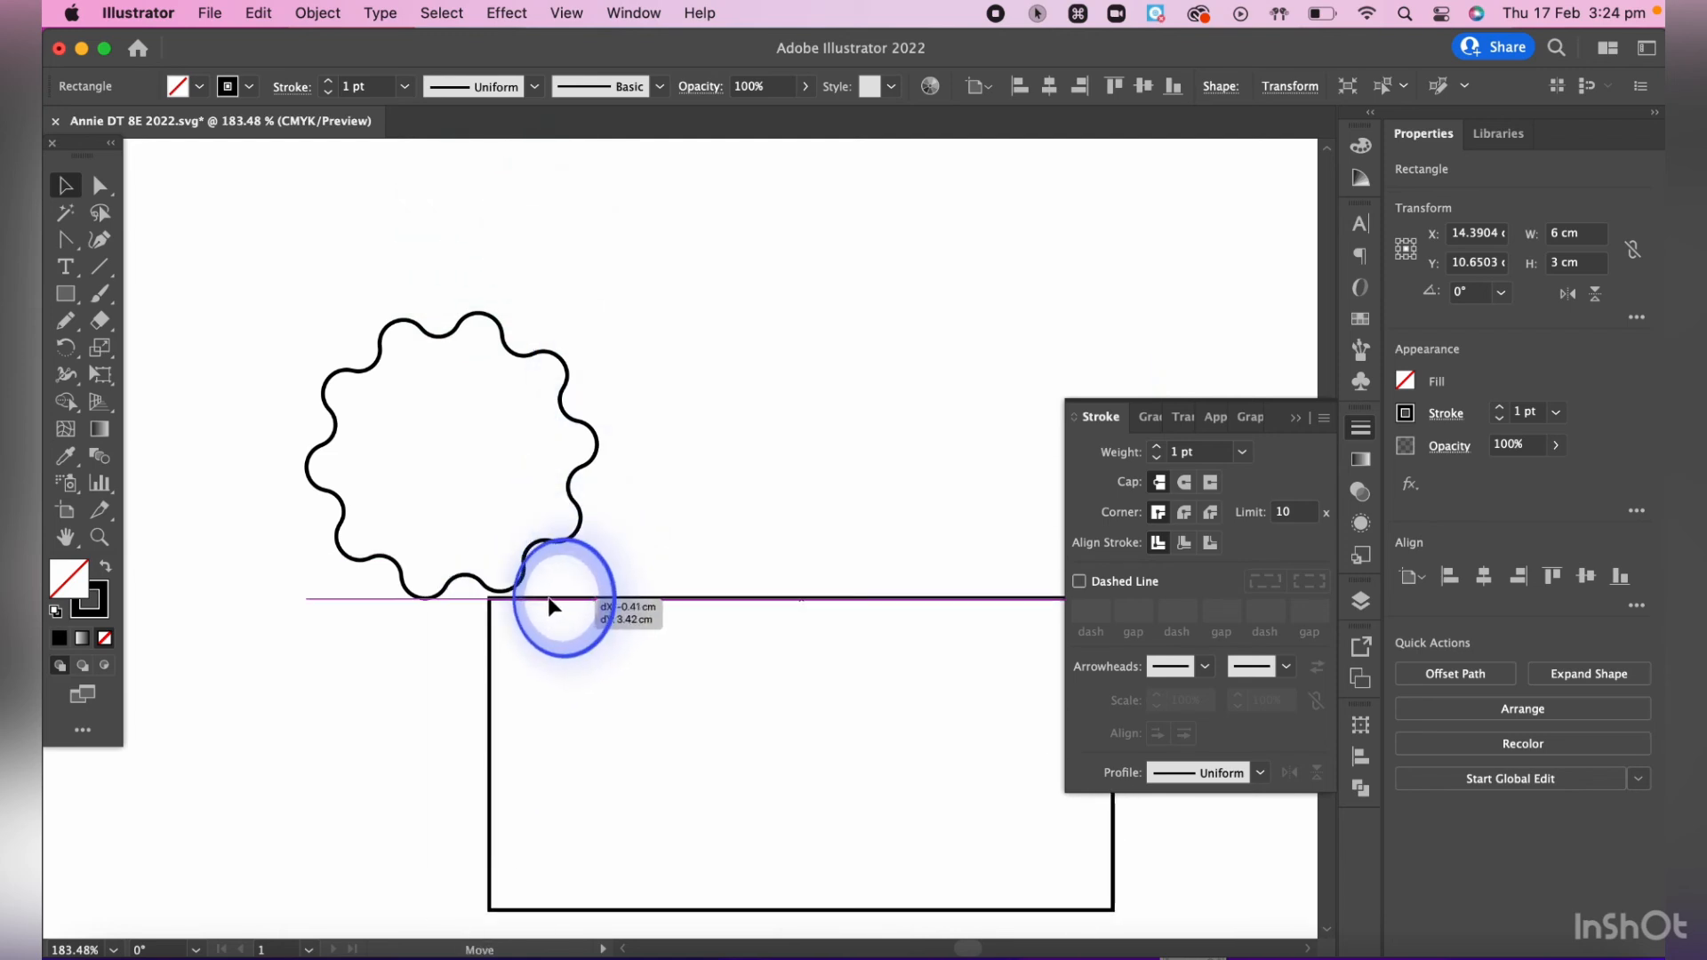
{"action": "scroll", "coordinate": [547, 604], "scroll_direction": "down", "scroll_amount": 3}
{"action": "scroll", "coordinate": [547, 604], "scroll_direction": "right", "scroll_amount": 1}
{"action": "scroll", "coordinate": [547, 605], "scroll_direction": "down", "scroll_amount": 3}
{"action": "left_click_drag", "start_coordinate": [675, 355], "coordinate": [668, 427]}
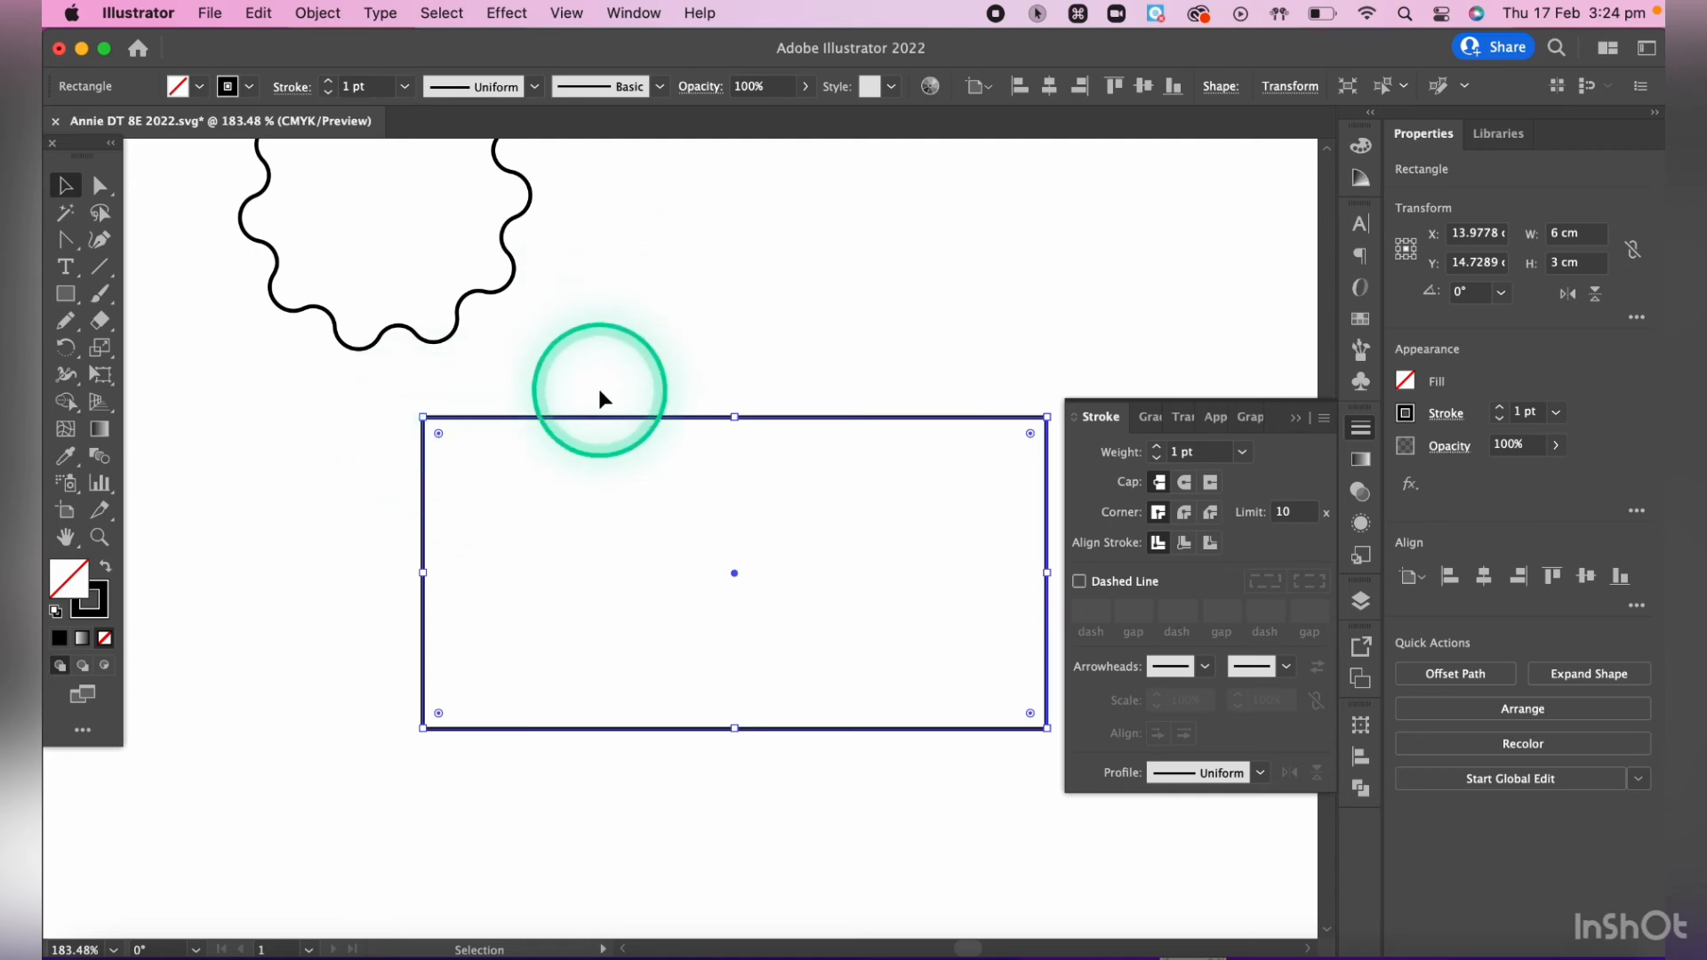
- Try rounding all four corners of the rectangle together to a 1.5 cm radius and return them to square
{"action": "key", "text": "a"}
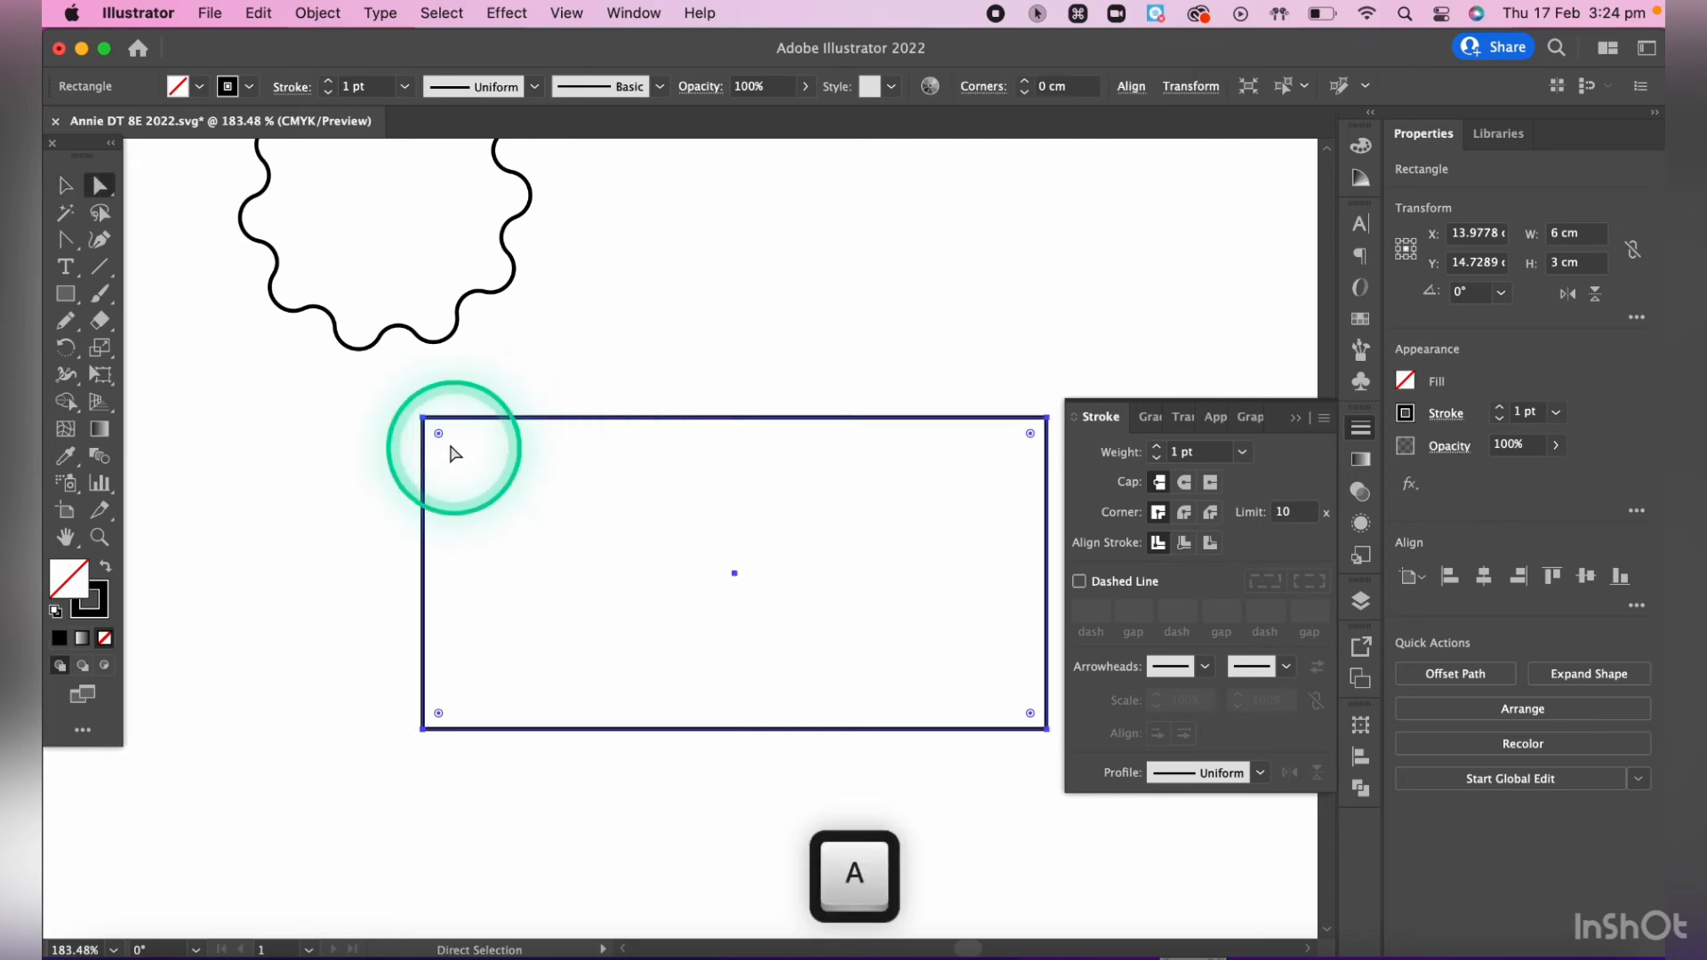
{"action": "left_click_drag", "start_coordinate": [440, 437], "coordinate": [756, 714]}
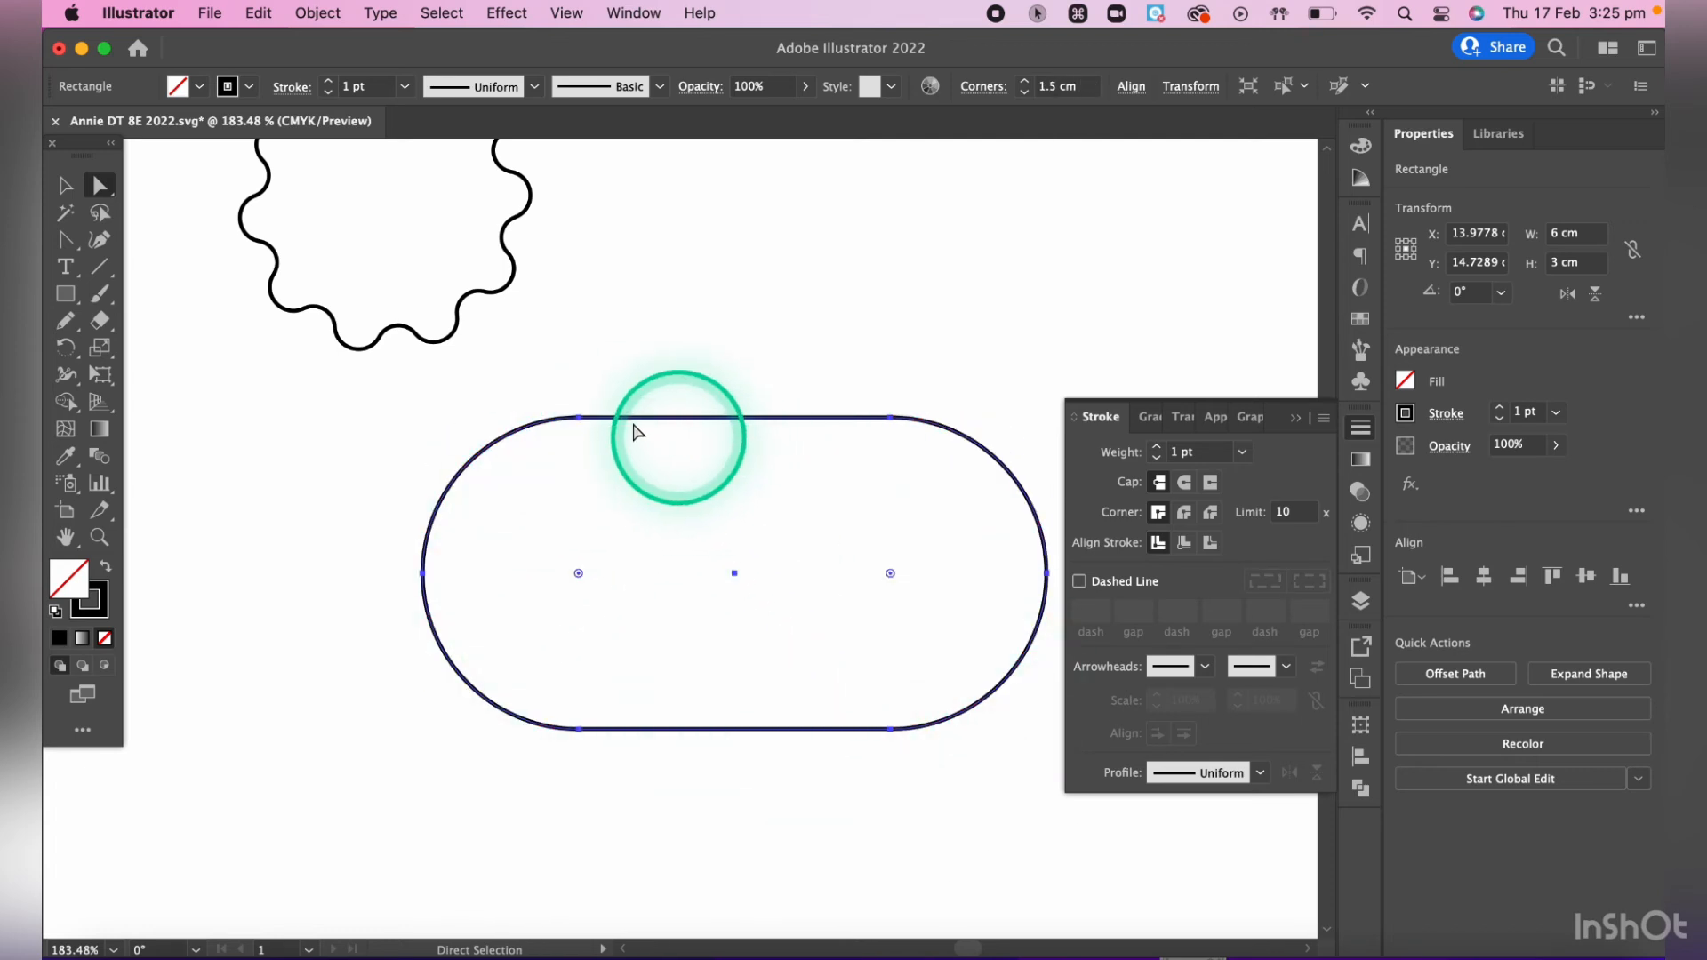
{"action": "scroll", "coordinate": [616, 292], "scroll_direction": "up", "scroll_amount": 3}
{"action": "scroll", "coordinate": [616, 293], "scroll_direction": "right", "scroll_amount": 2}
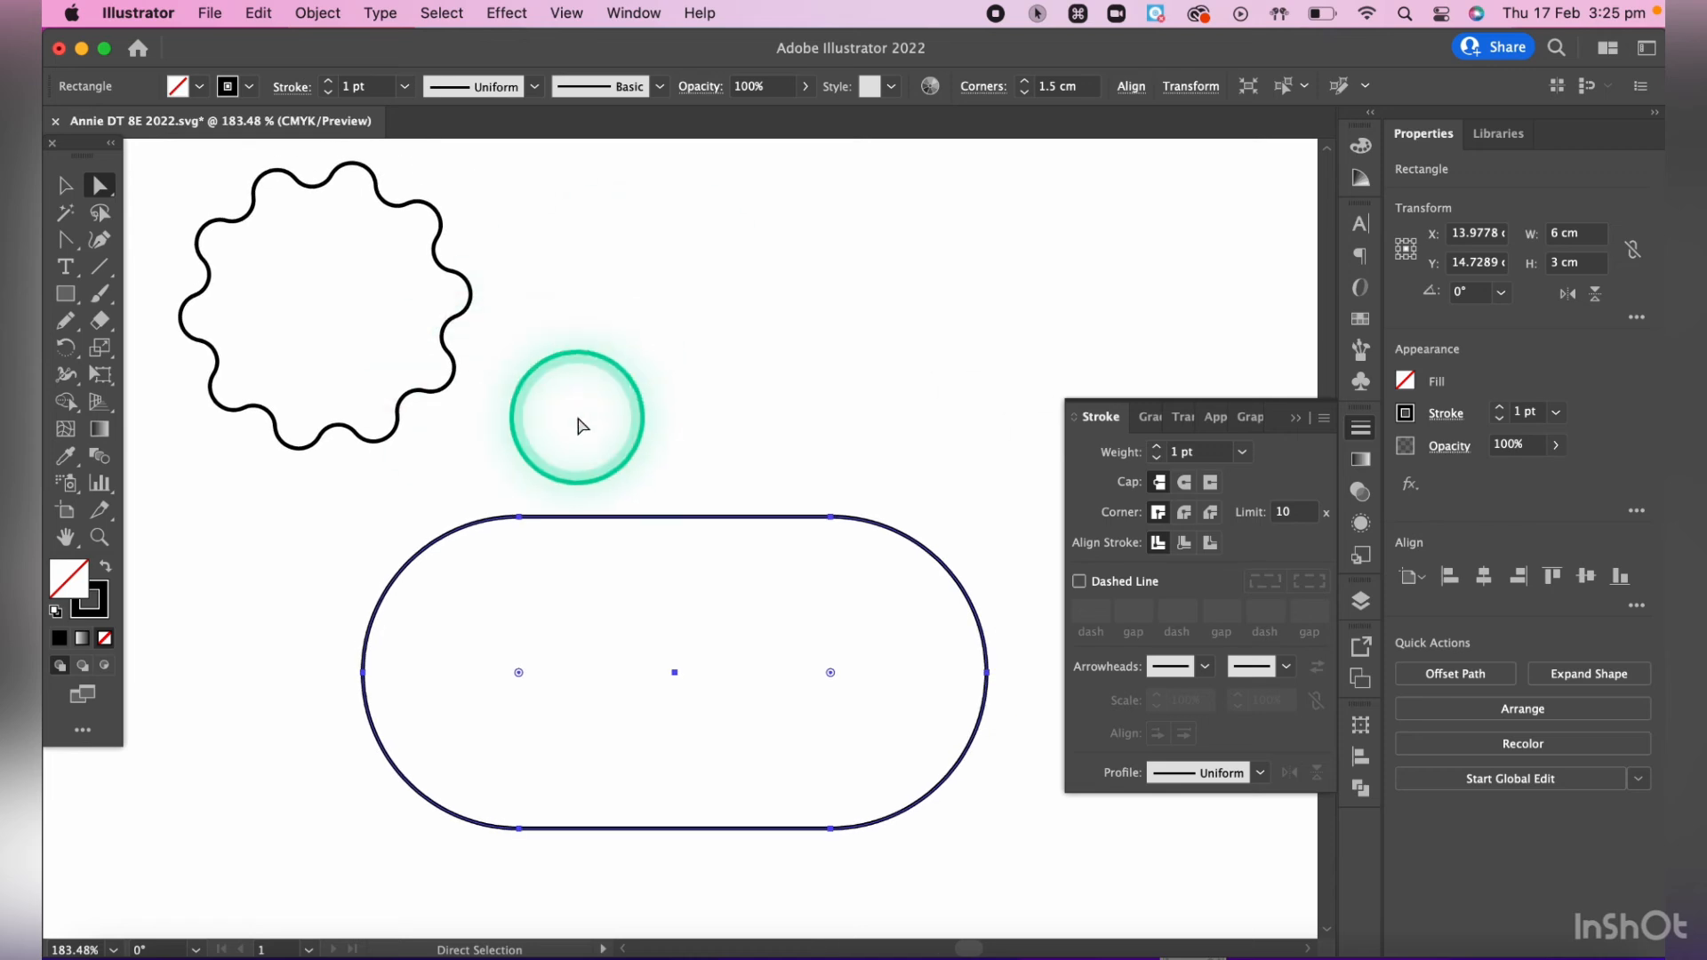
{"action": "left_click", "coordinate": [519, 518]}
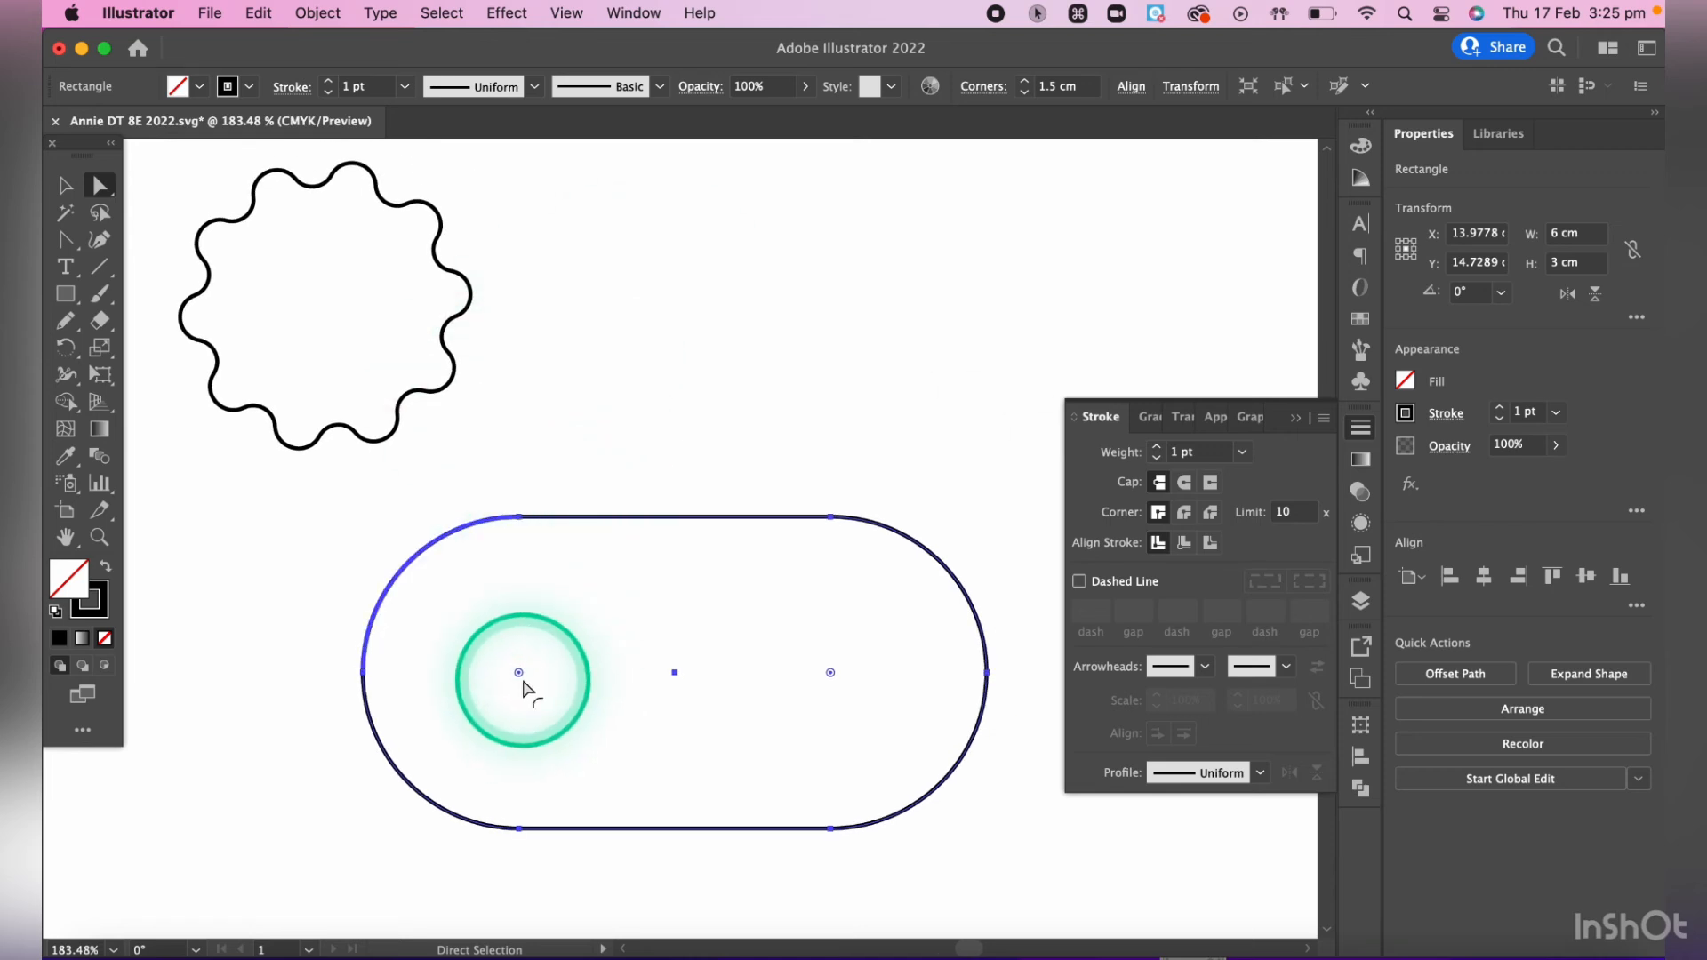
{"action": "left_click_drag", "start_coordinate": [523, 684], "coordinate": [318, 537]}
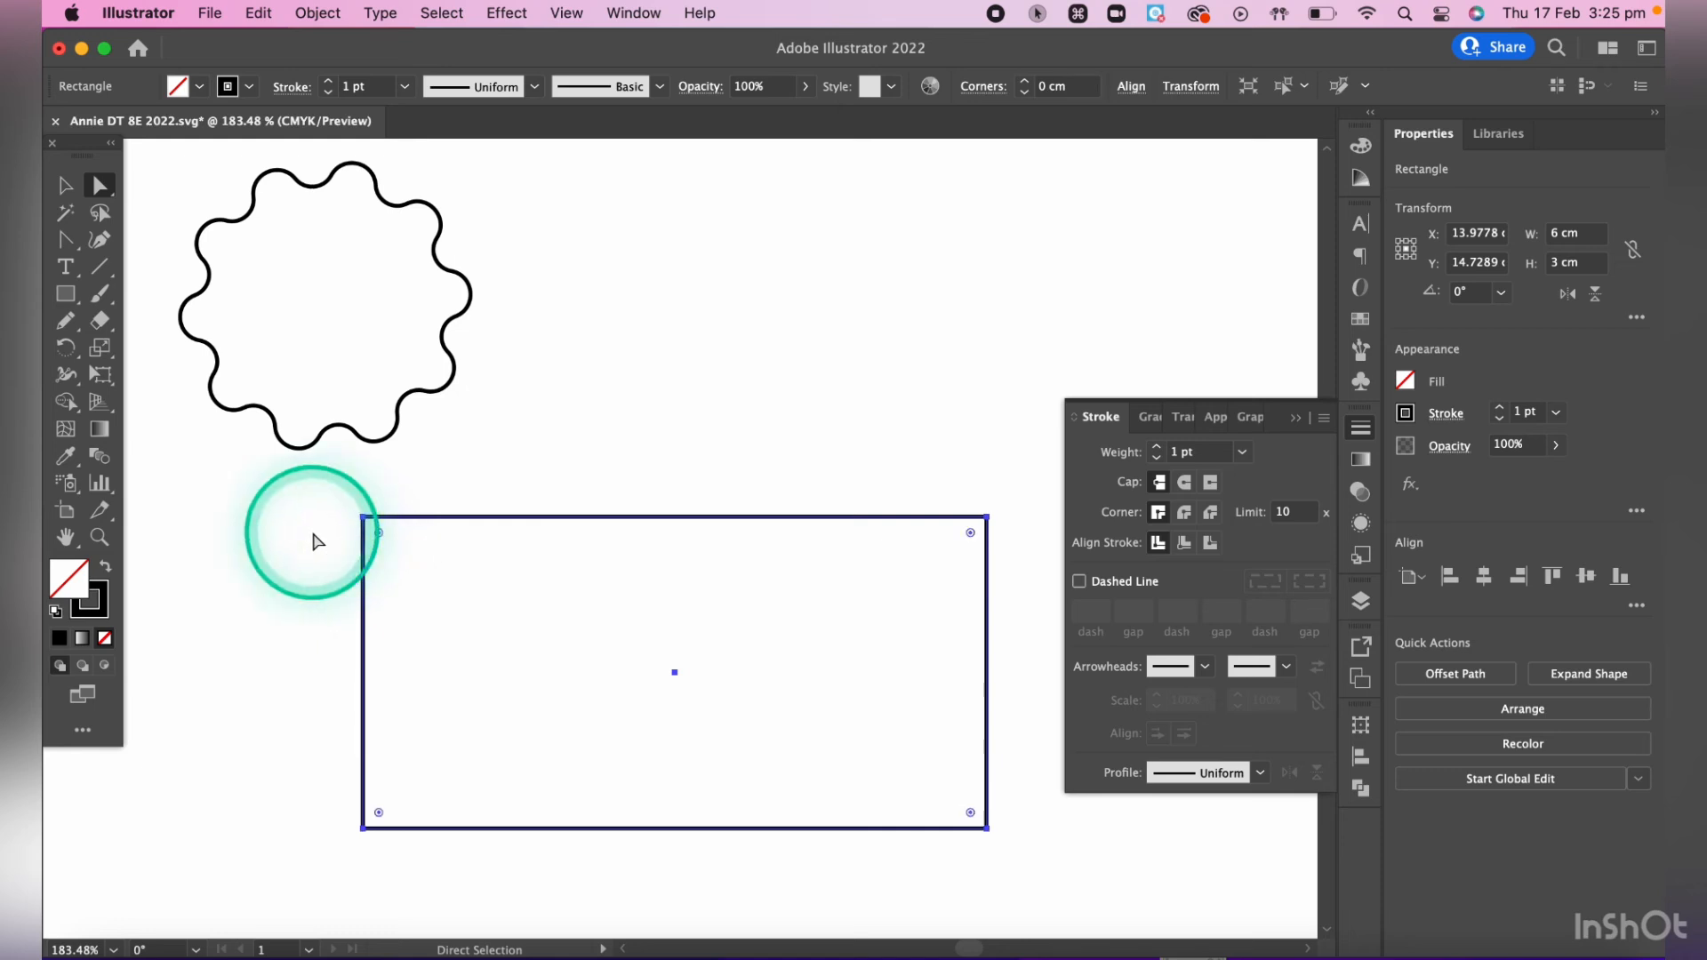
- Try rounding only the rectangle's upper-left corner to a radius of about 1.89 cm and undo the rounding
{"action": "left_click", "coordinate": [461, 494]}
{"action": "left_click", "coordinate": [365, 519]}
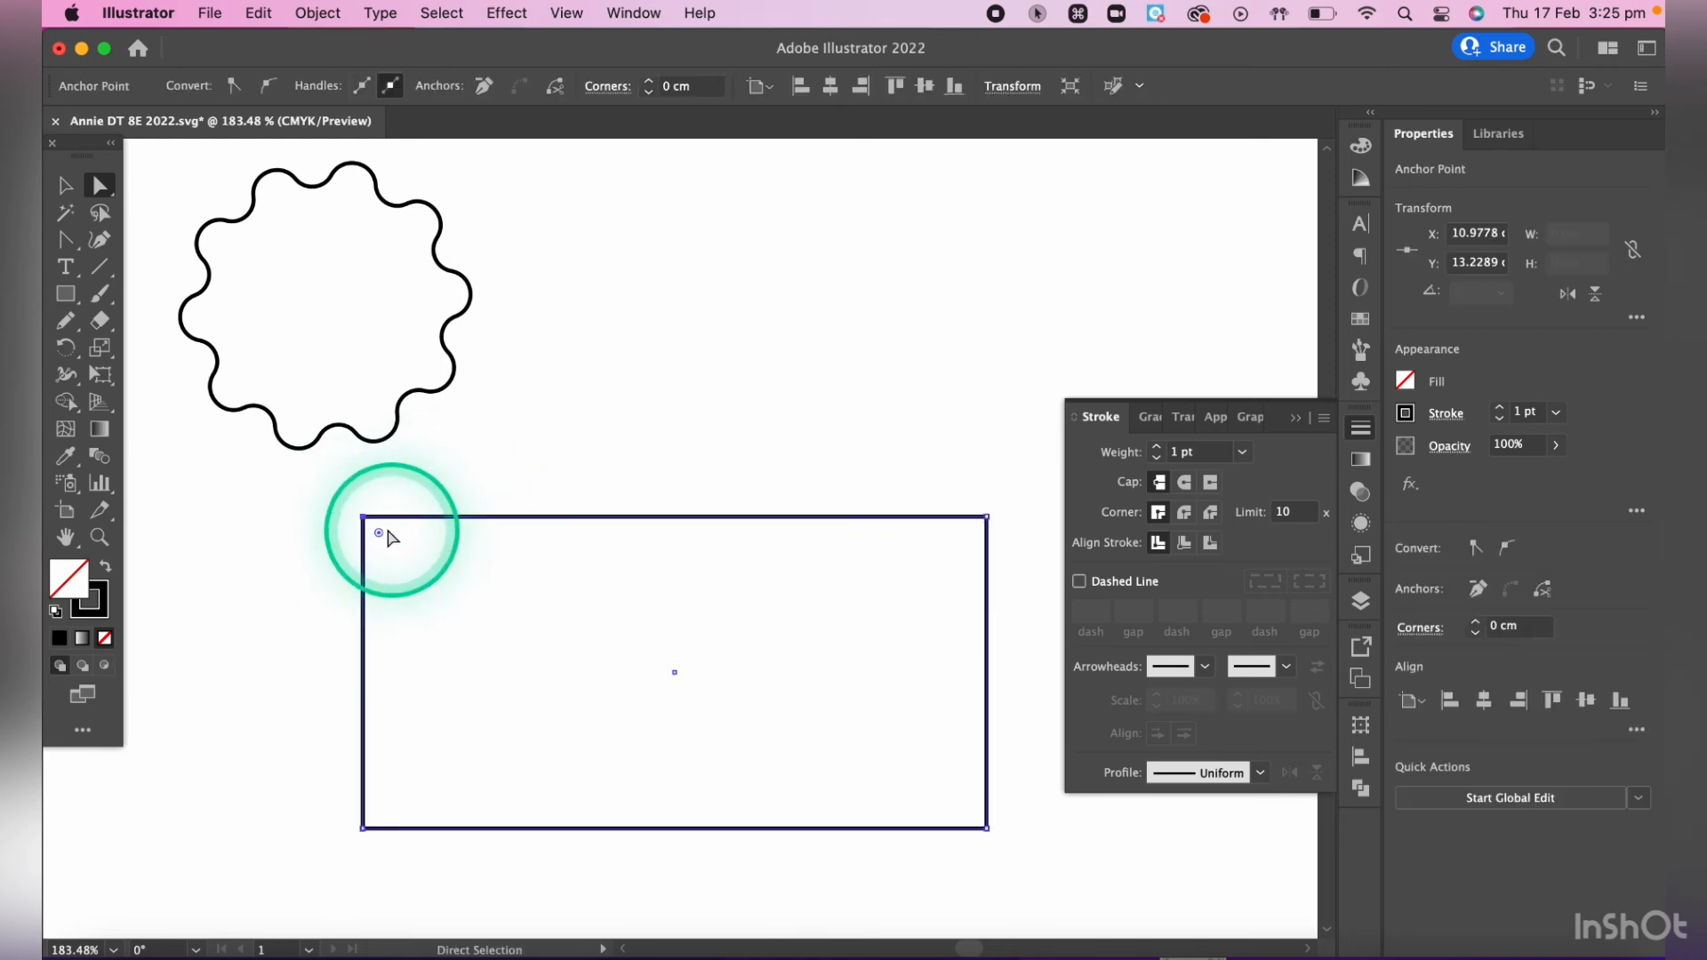
{"action": "left_click_drag", "start_coordinate": [380, 534], "coordinate": [585, 702]}
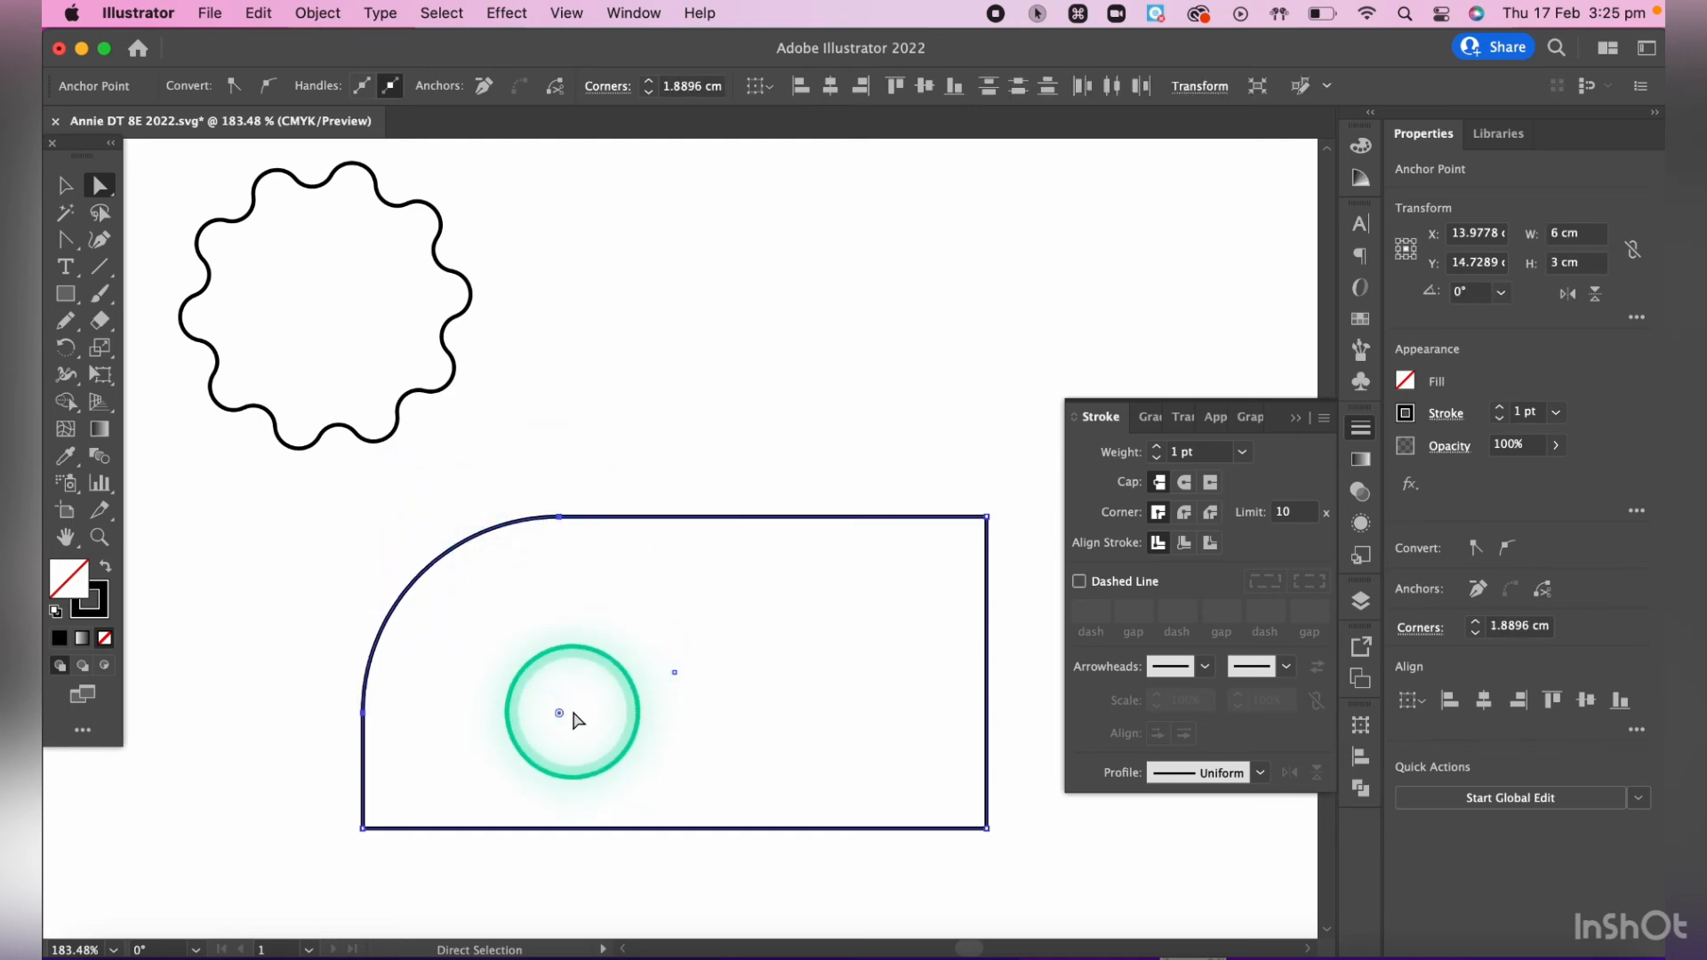
{"action": "key", "text": "super+z"}
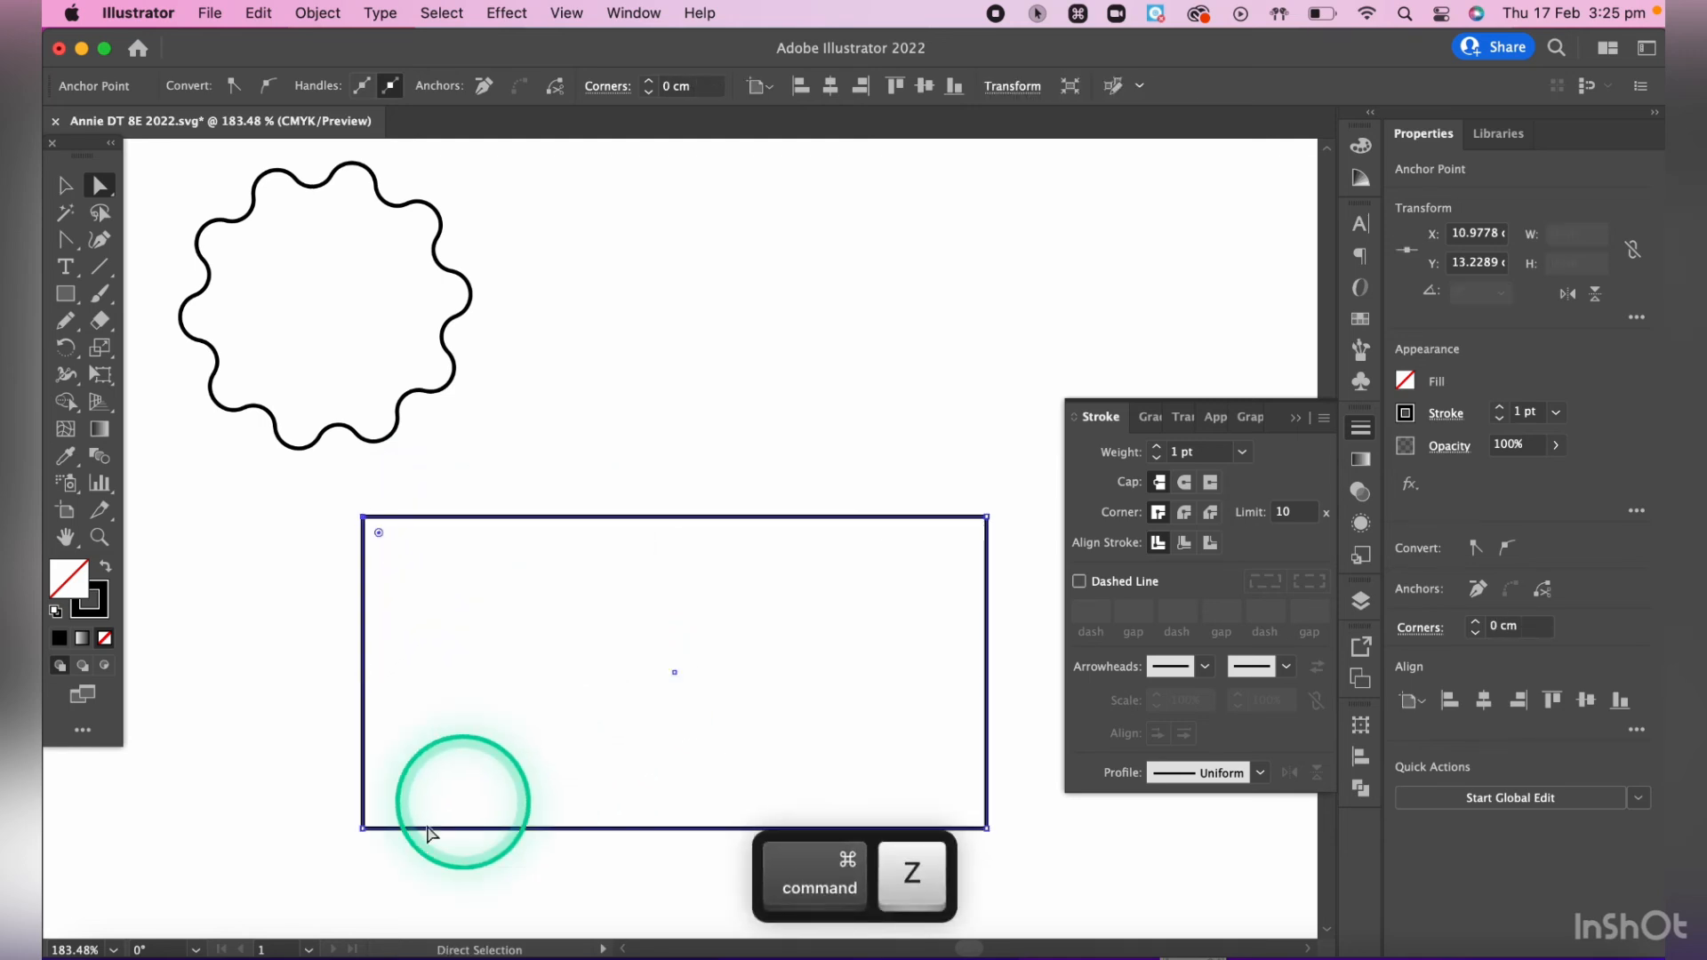
- Select both left corners of the rectangle, round them together as far as possible, and deselect the shape
{"action": "left_click", "coordinate": [362, 828]}
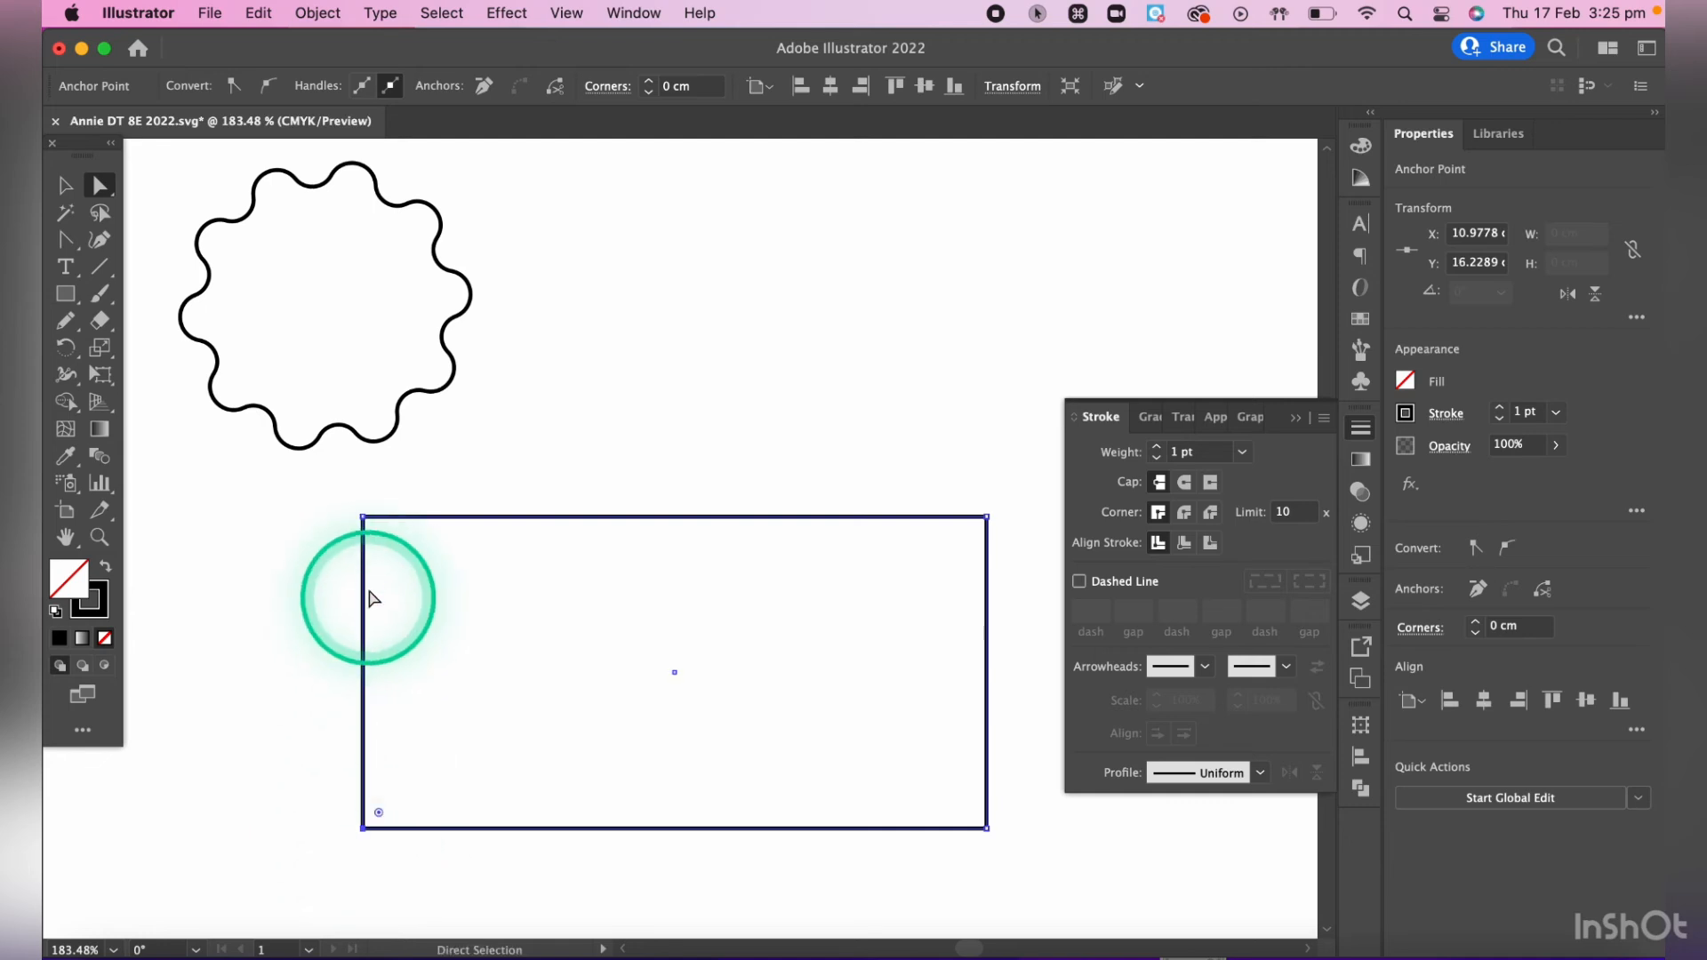
{"action": "left_click", "coordinate": [363, 518], "text": "shift"}
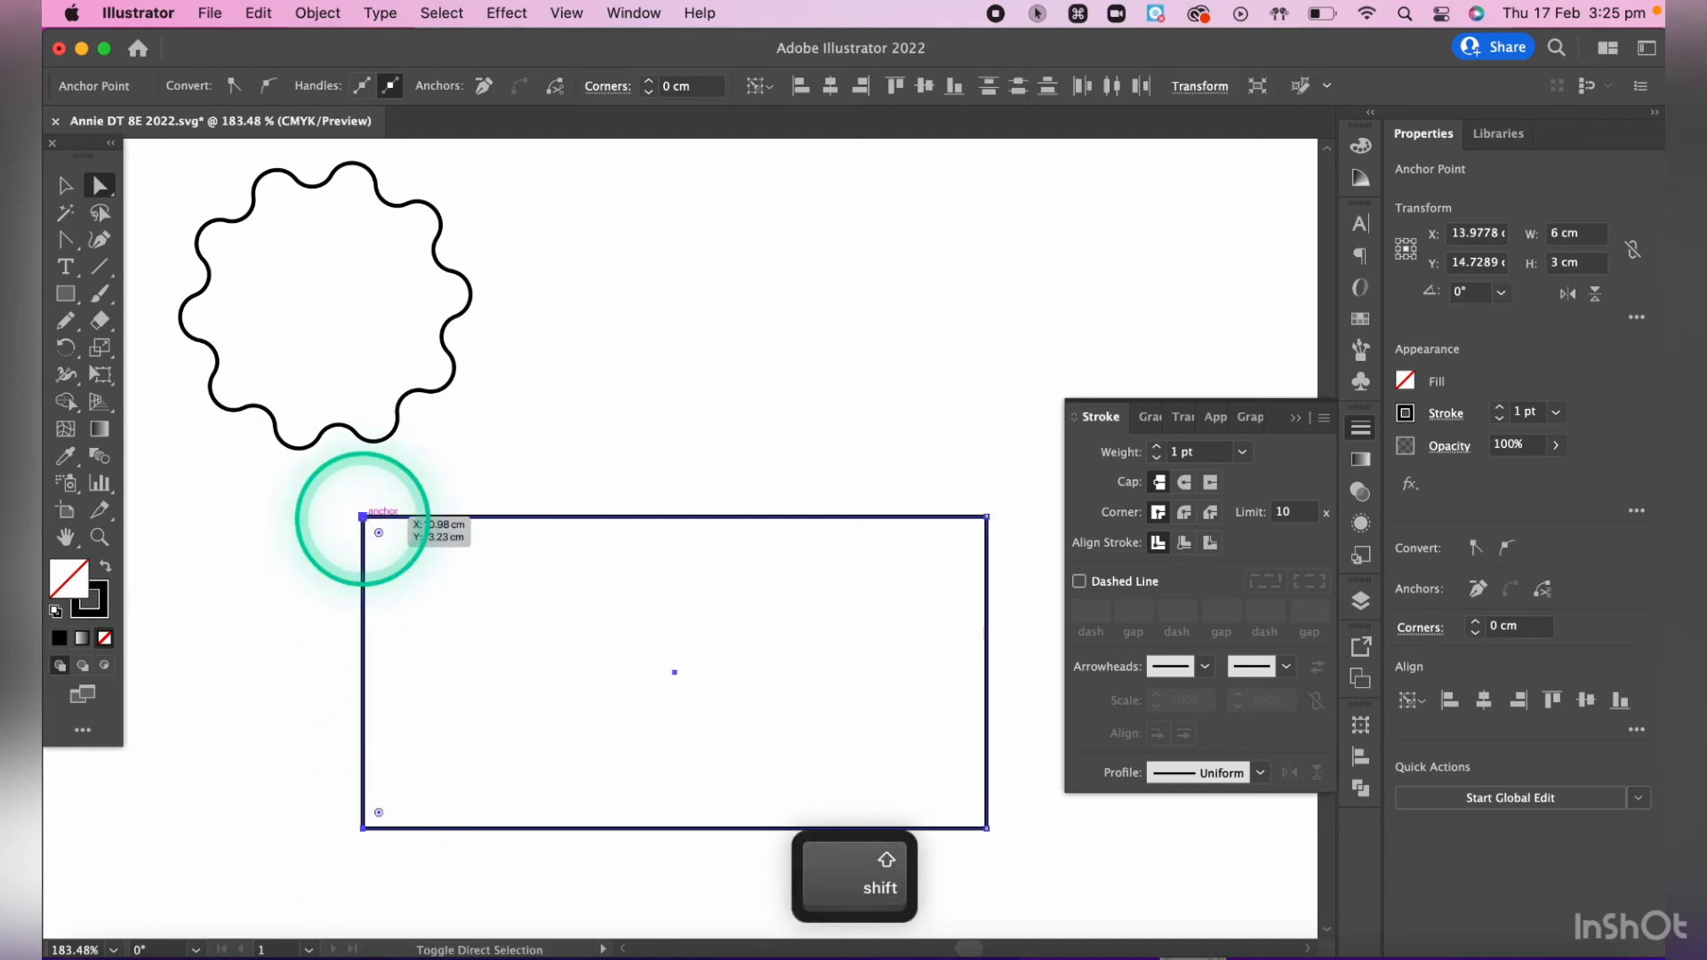
{"action": "left_click_drag", "start_coordinate": [380, 537], "coordinate": [640, 654]}
{"action": "left_click", "coordinate": [734, 481]}
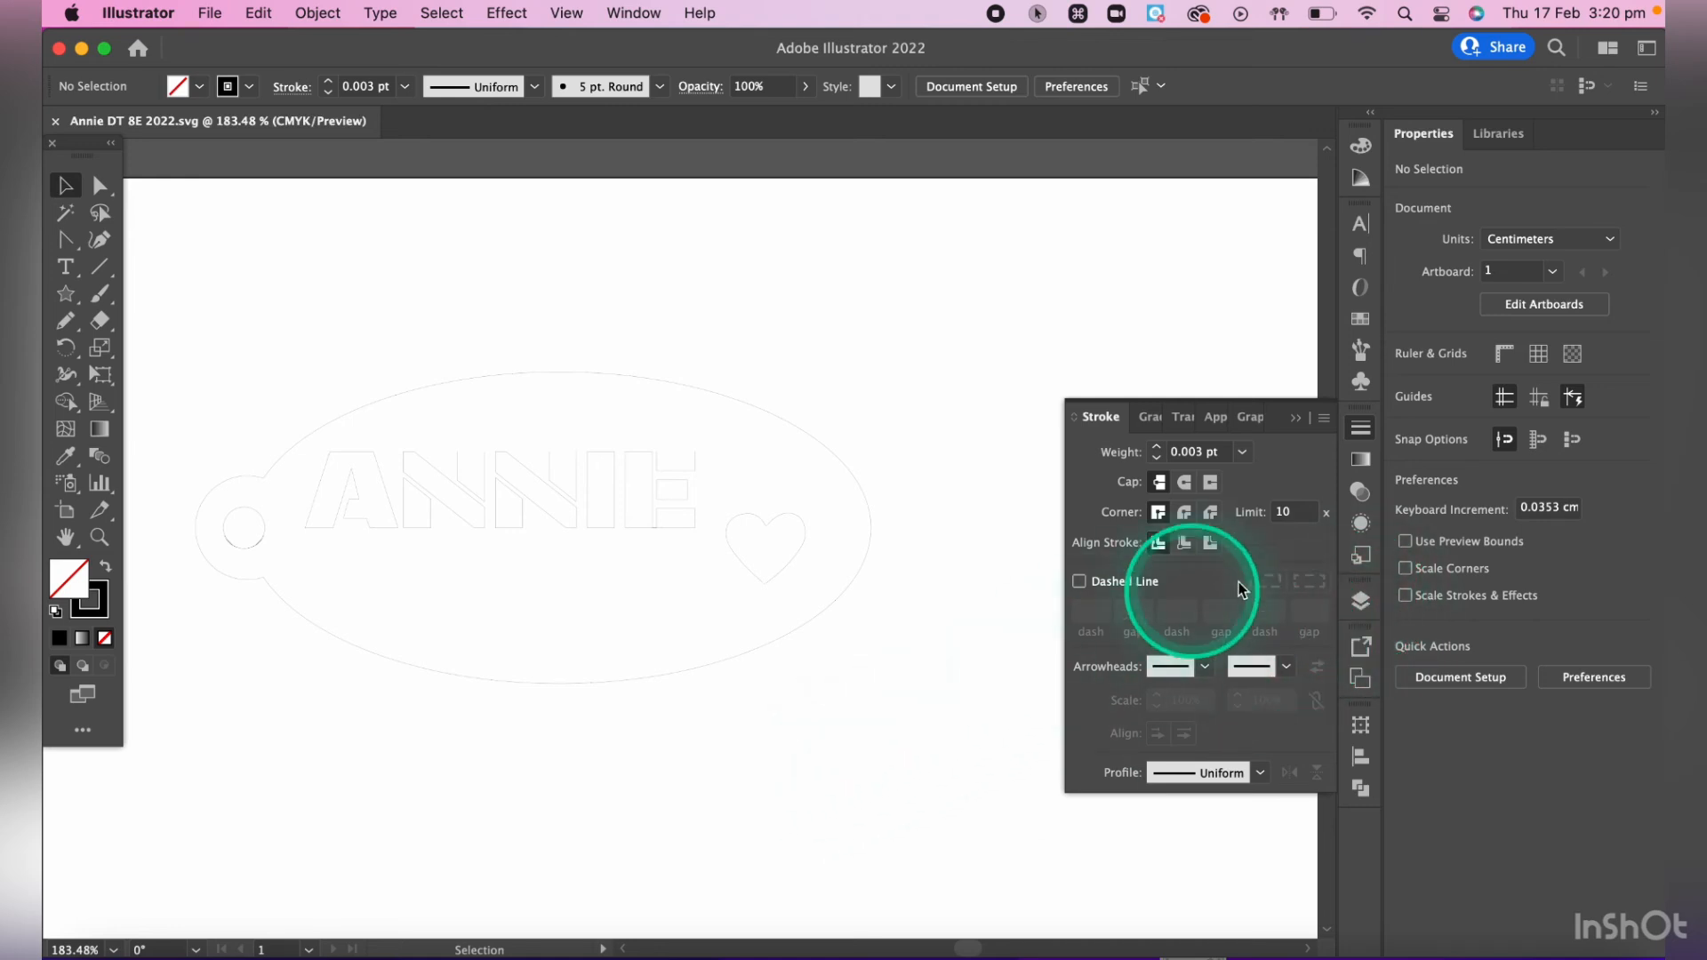
- Display the name tag document's layers and open the list of layer commands
{"action": "left_click", "coordinate": [1364, 605]}
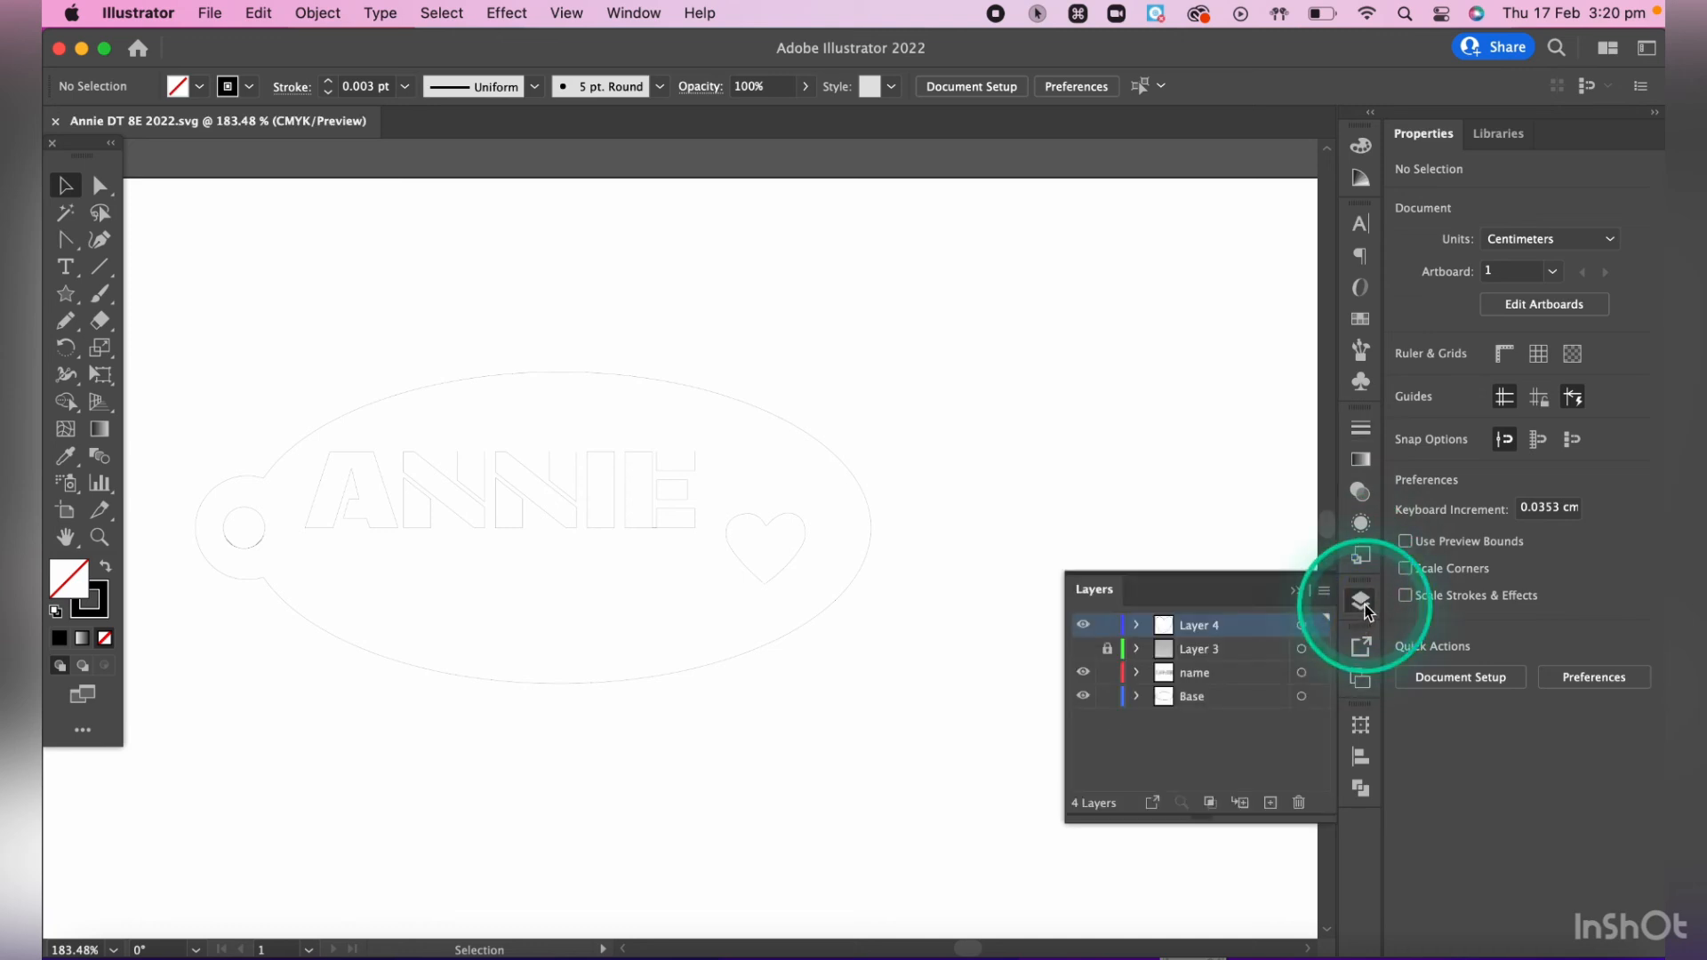
{"action": "left_click", "coordinate": [1222, 651]}
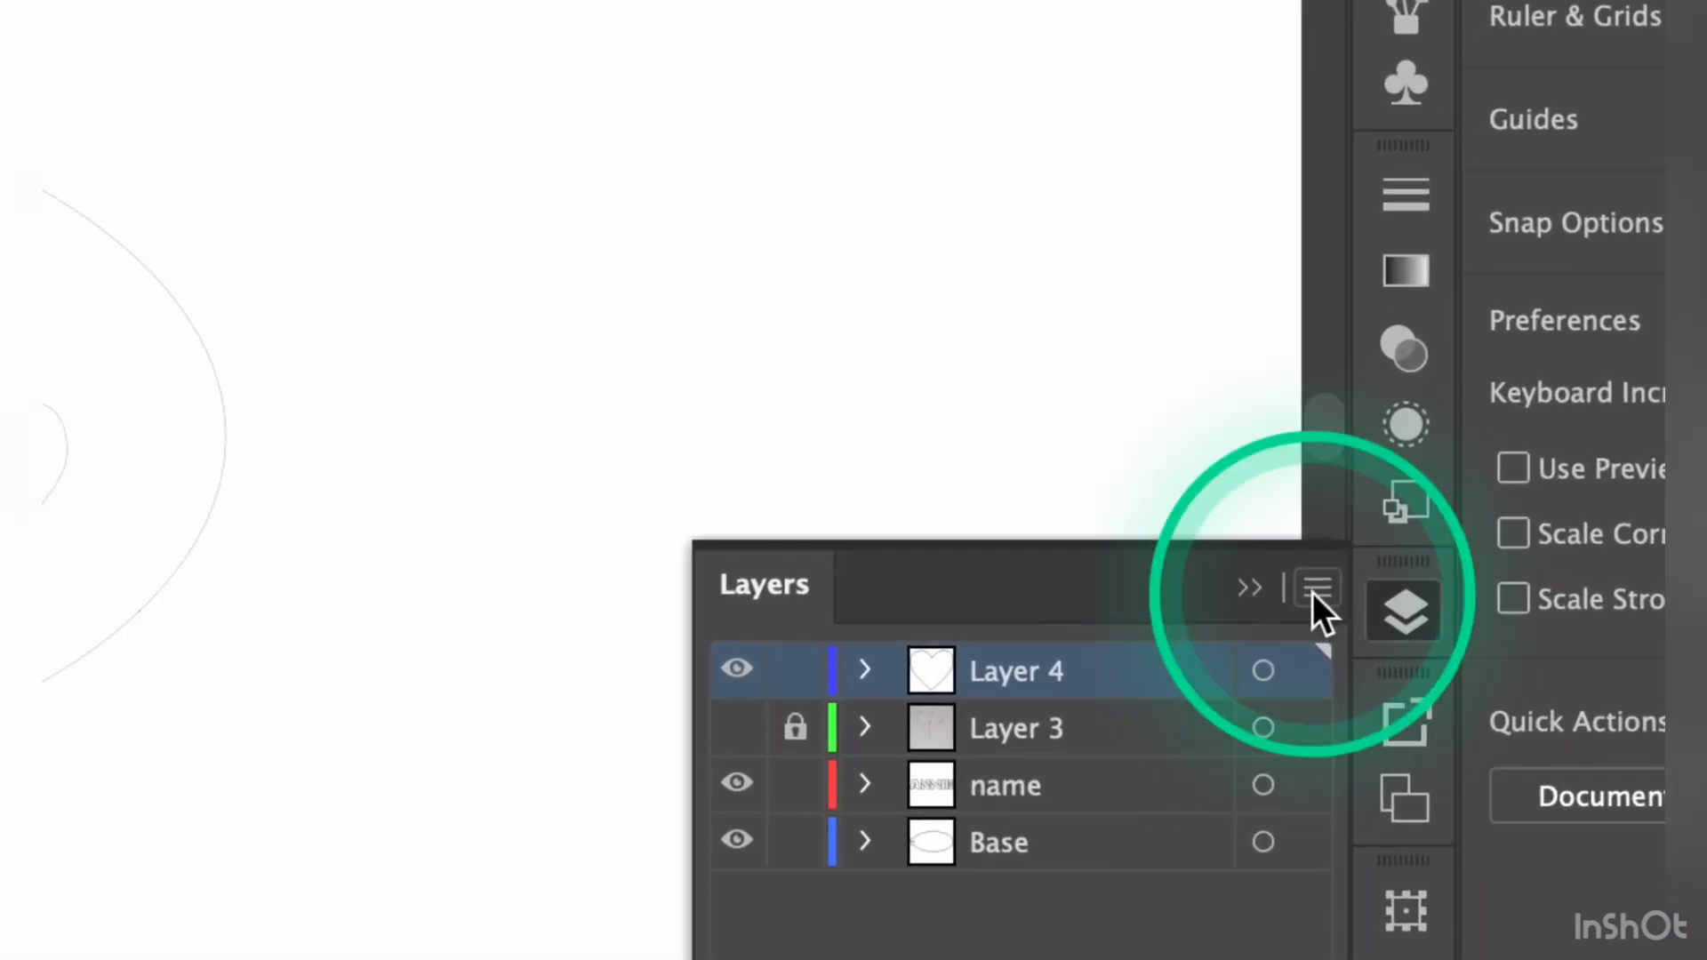
{"action": "left_click", "coordinate": [1315, 588]}
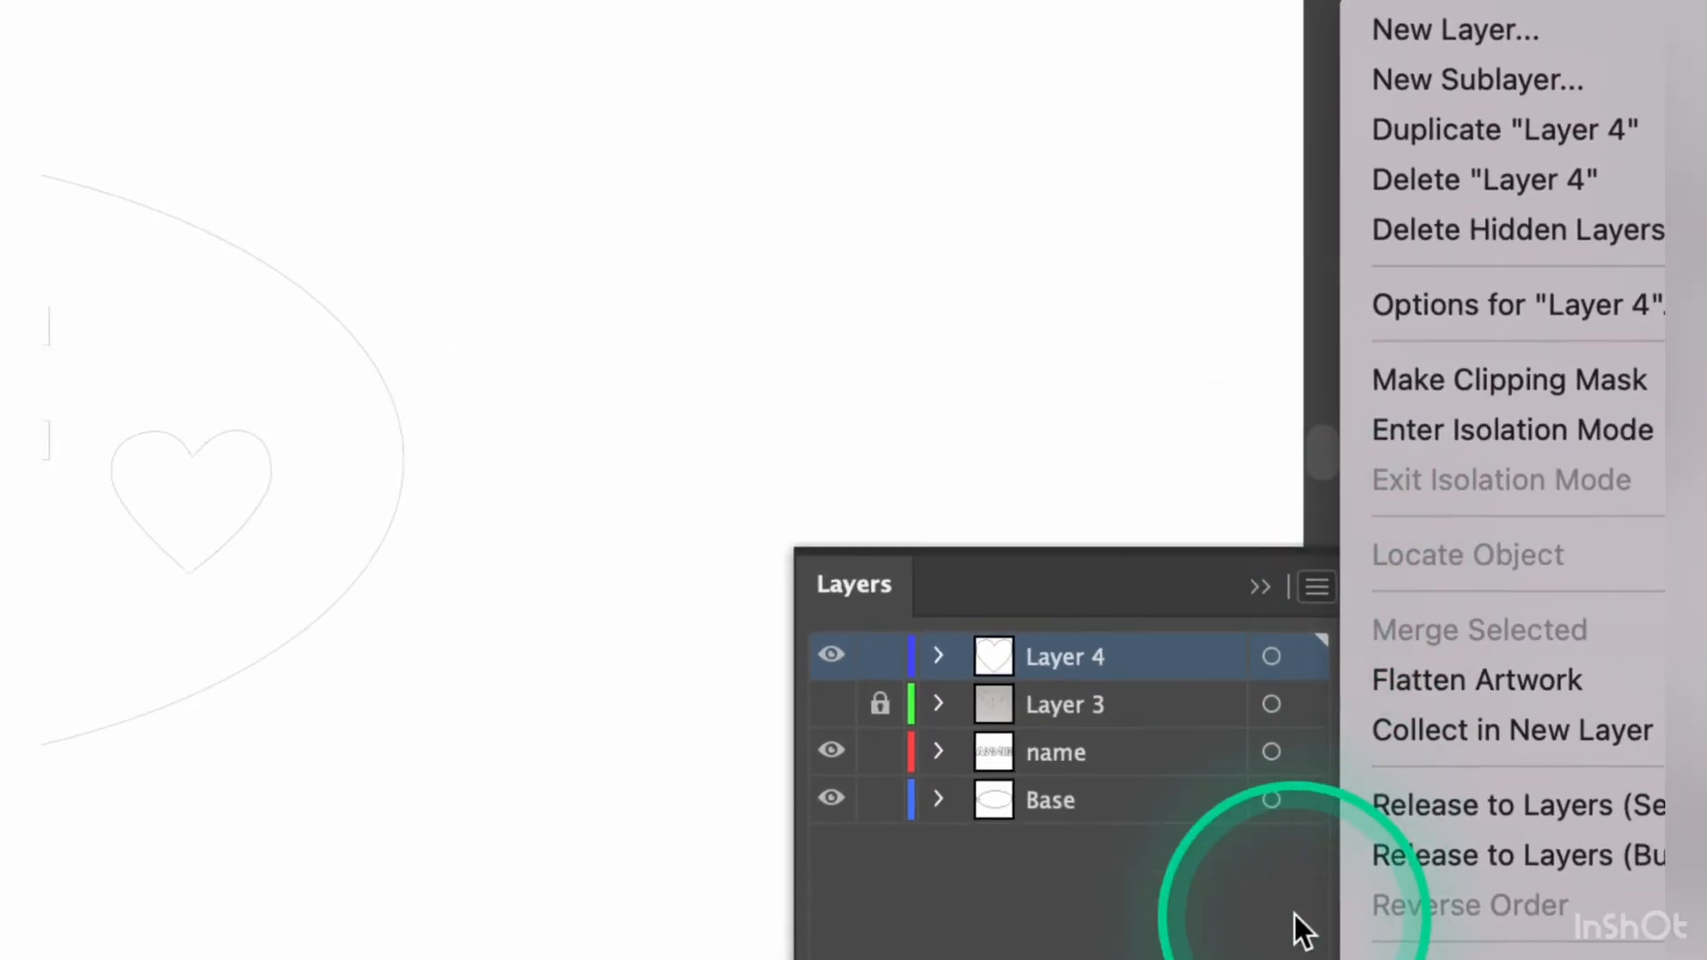
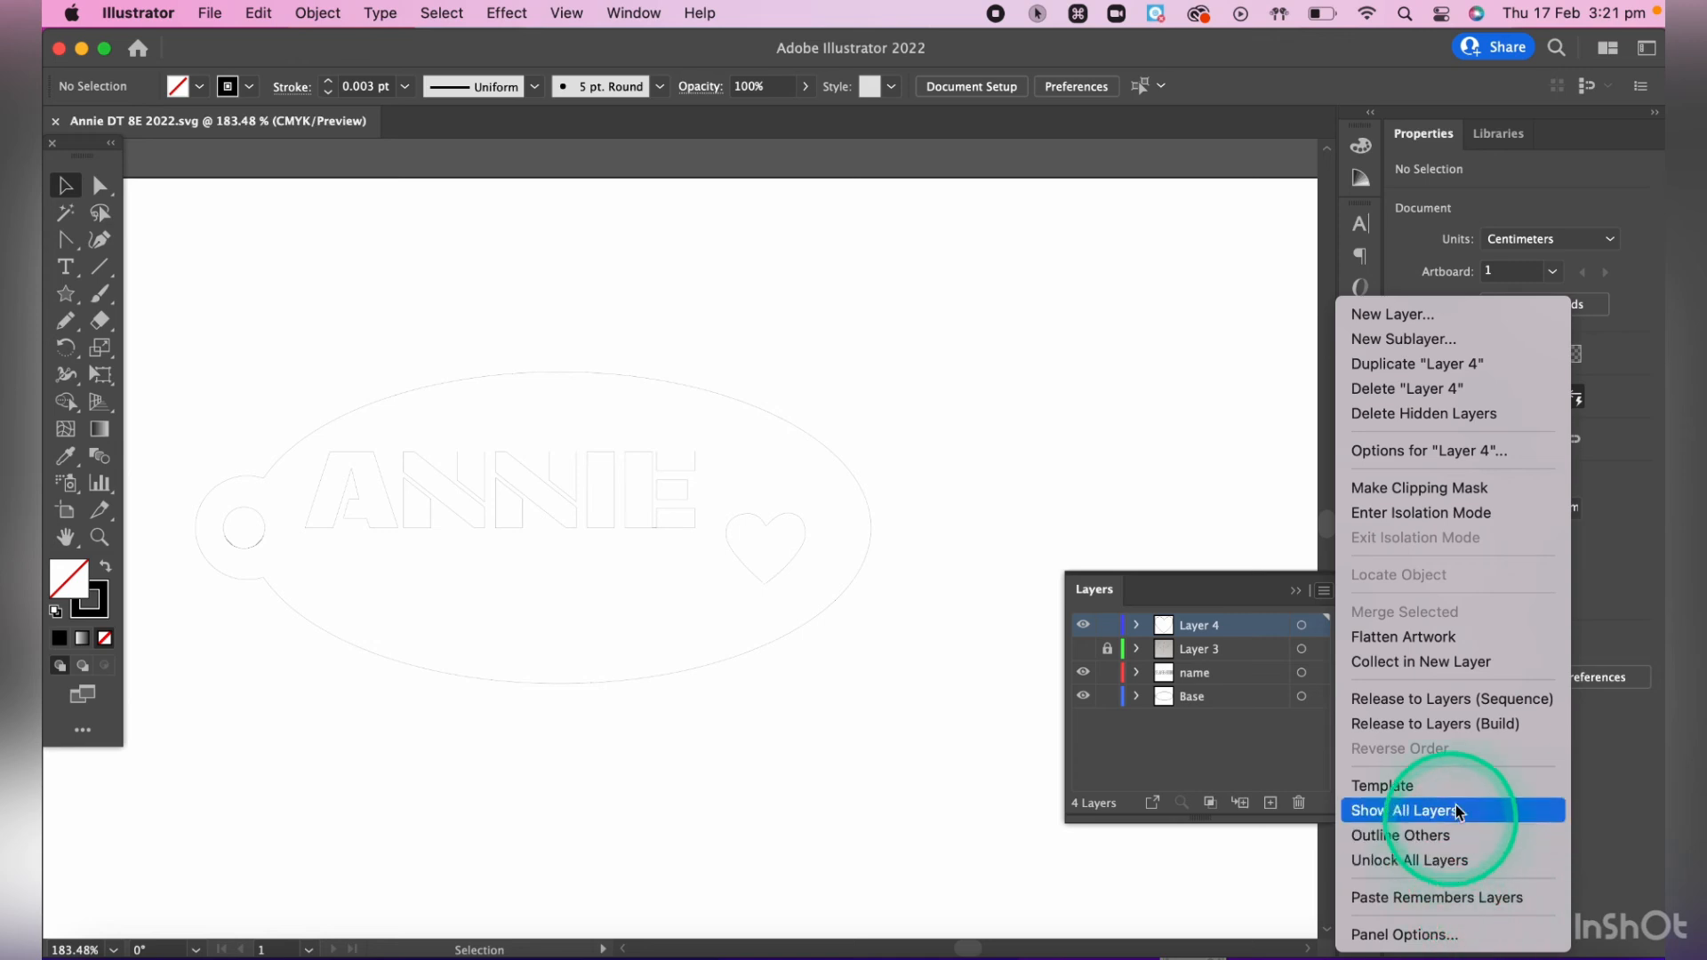
- Try flattening all layers of the name tag with the hidden art discarded, and undo the flattening
{"action": "left_click", "coordinate": [1477, 640]}
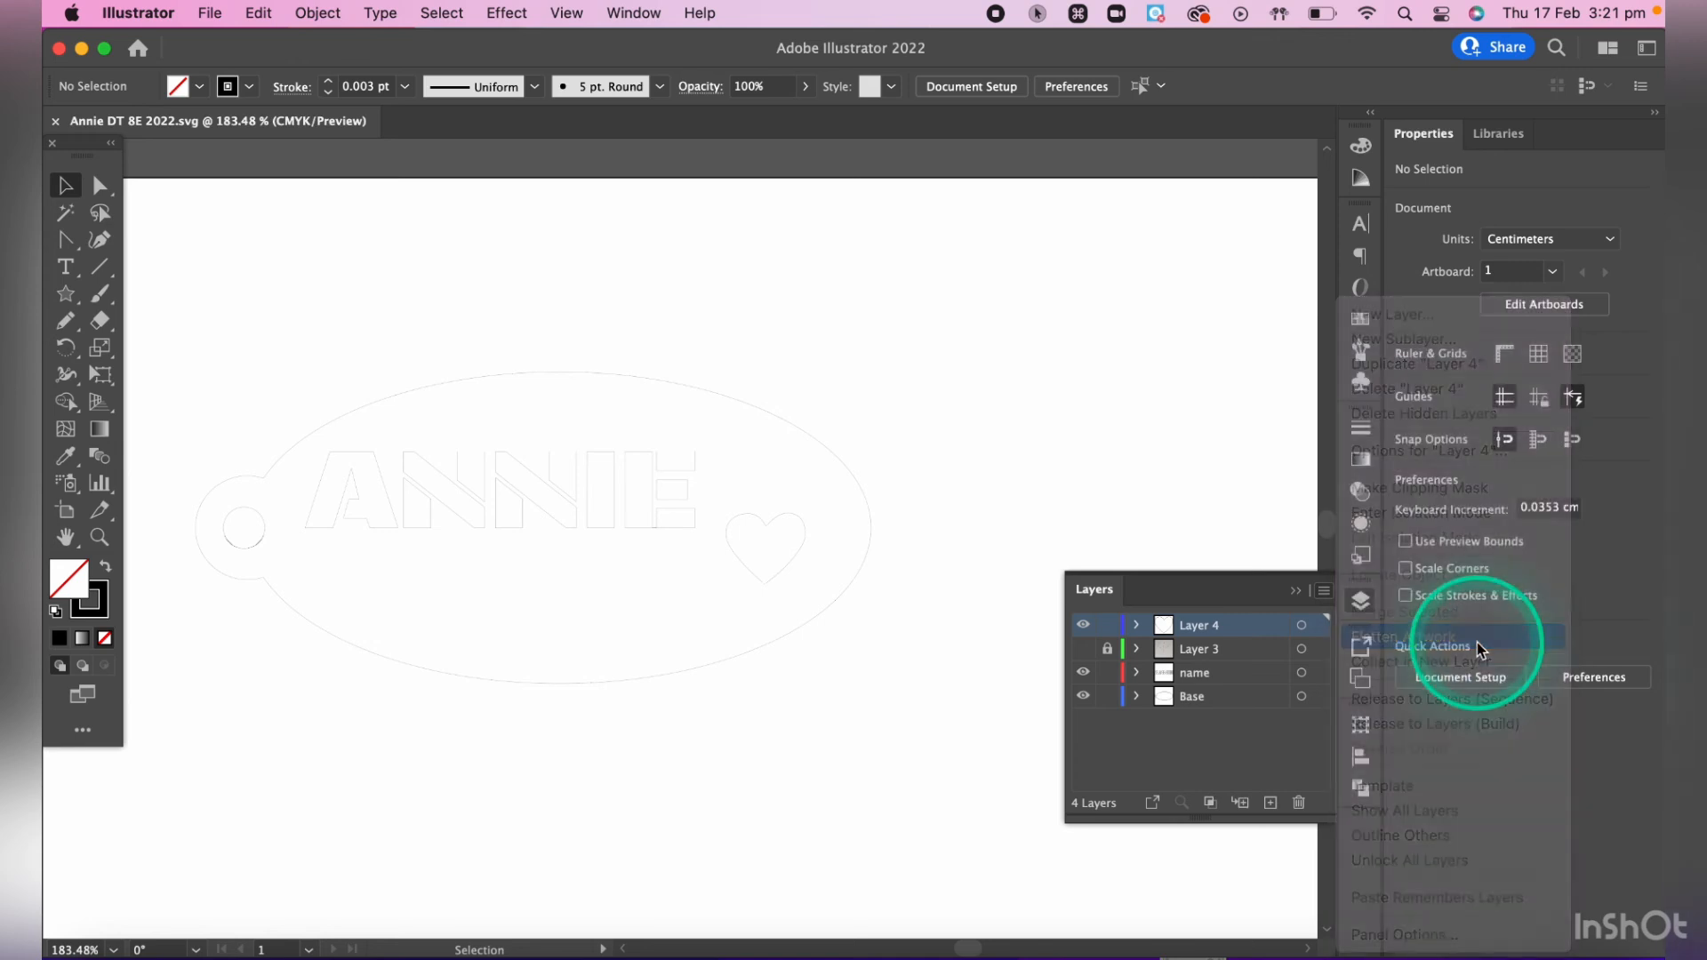
{"action": "left_click", "coordinate": [1060, 535]}
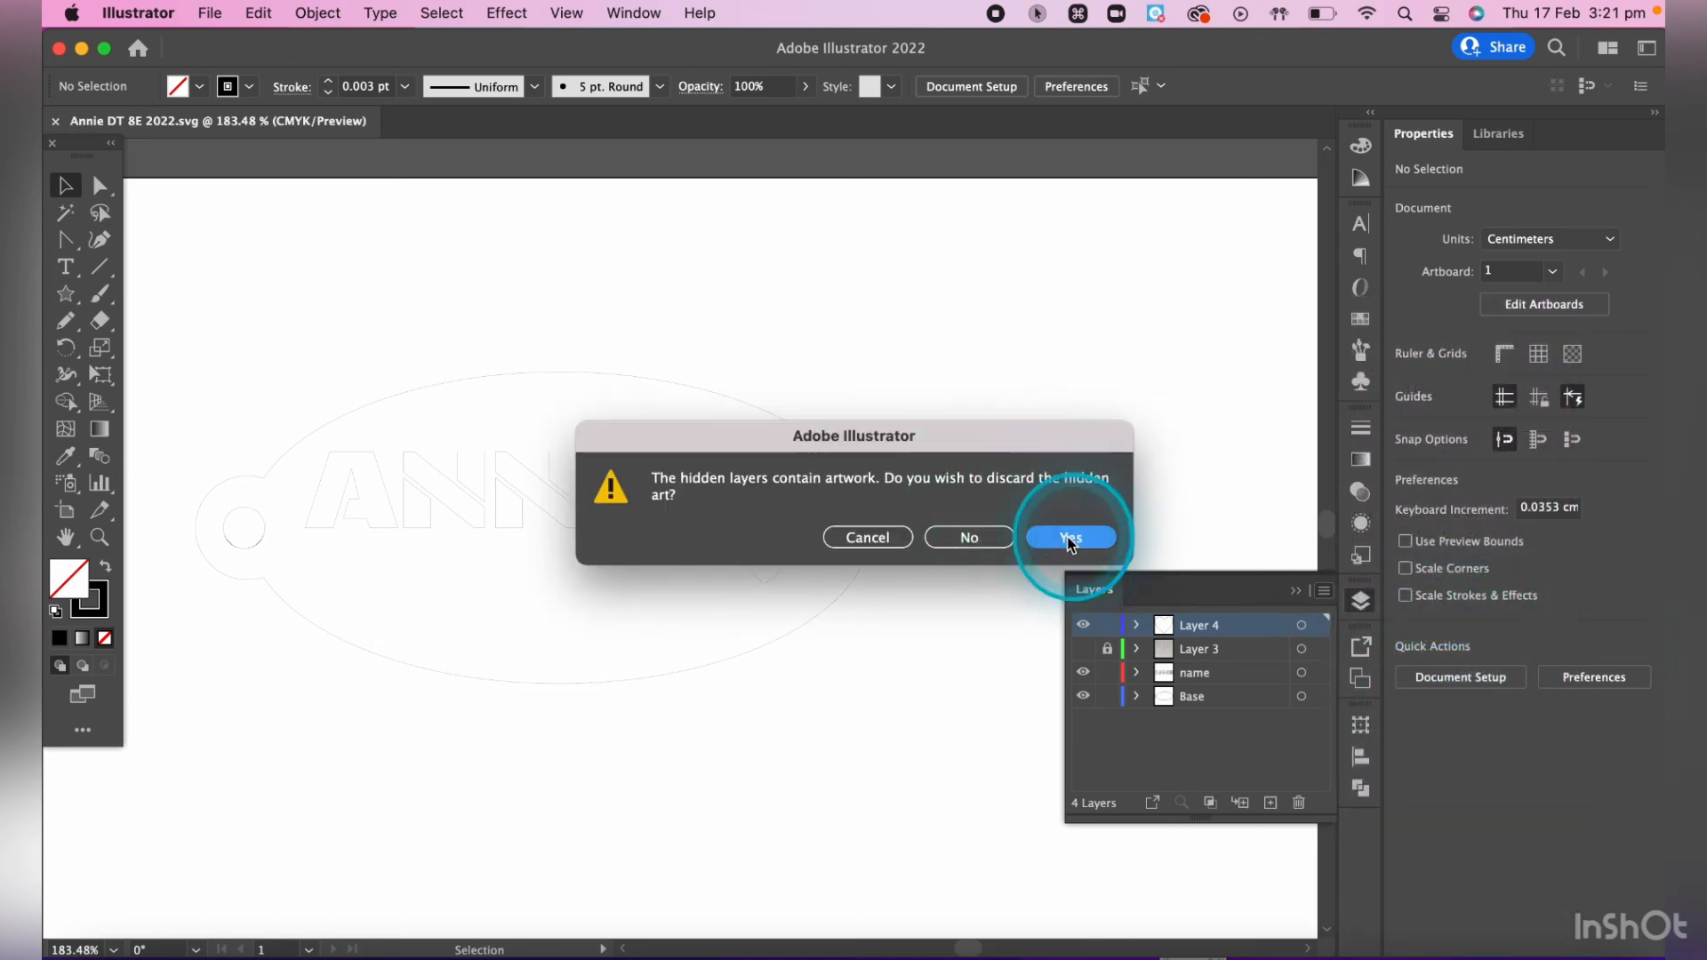
{"action": "key", "text": "super+z"}
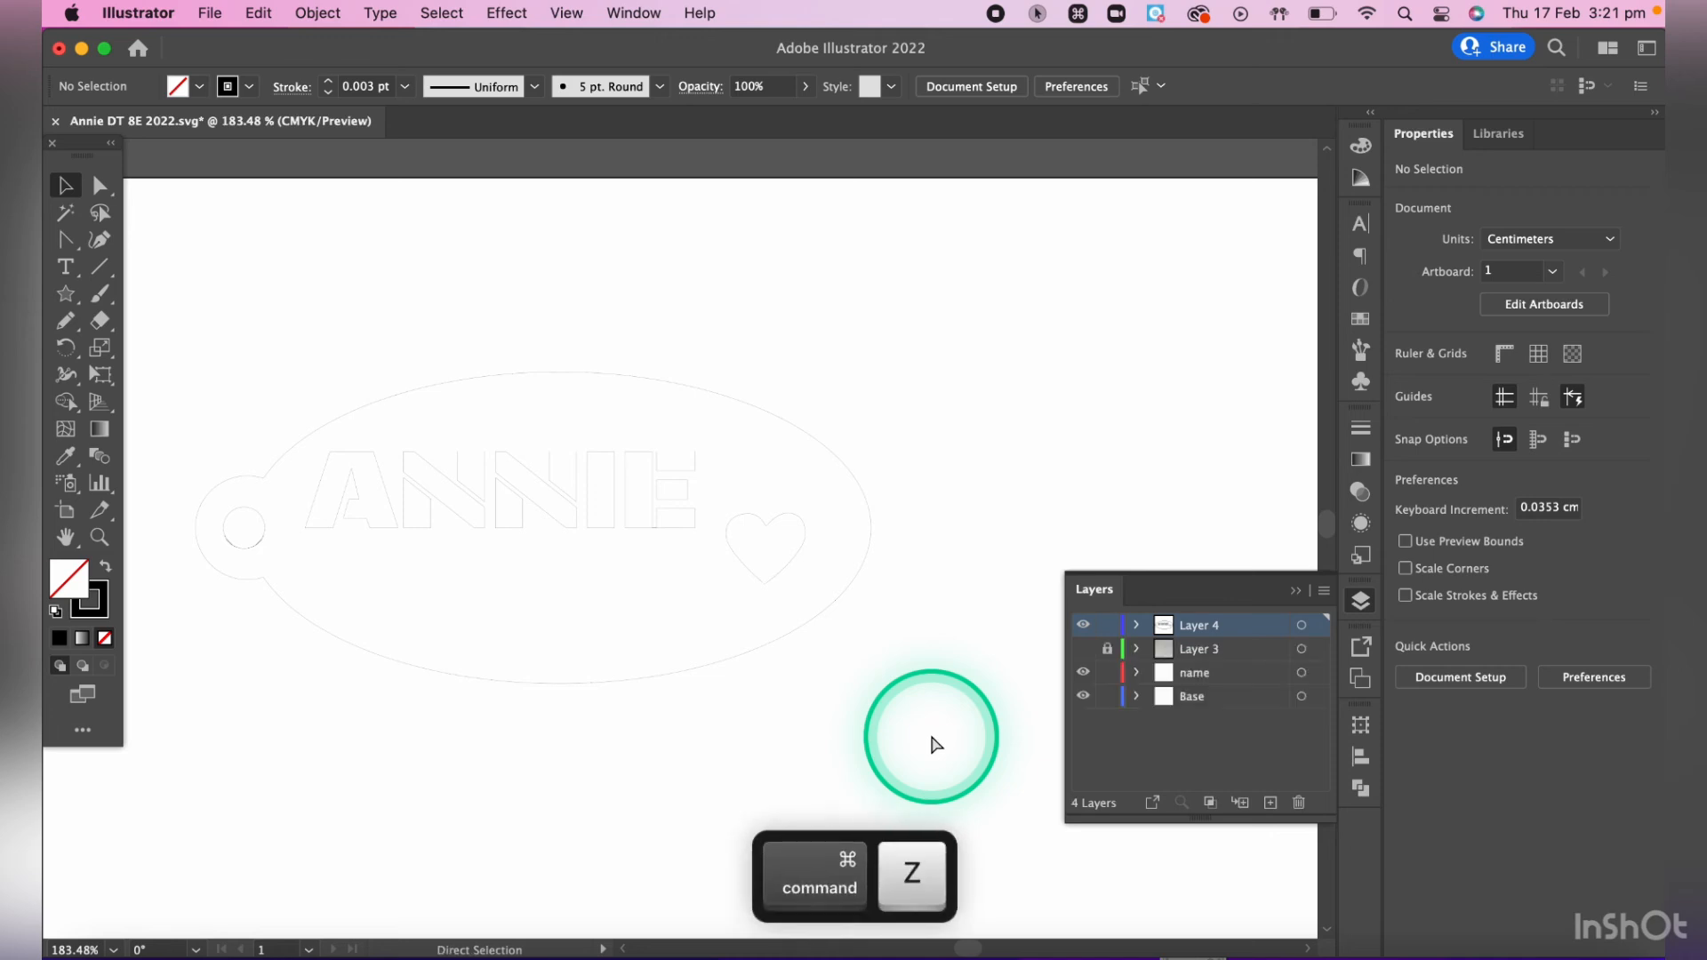
- Flatten all the name tag's artwork into Layer 4, discarding the hidden art
{"action": "left_click", "coordinate": [1199, 676]}
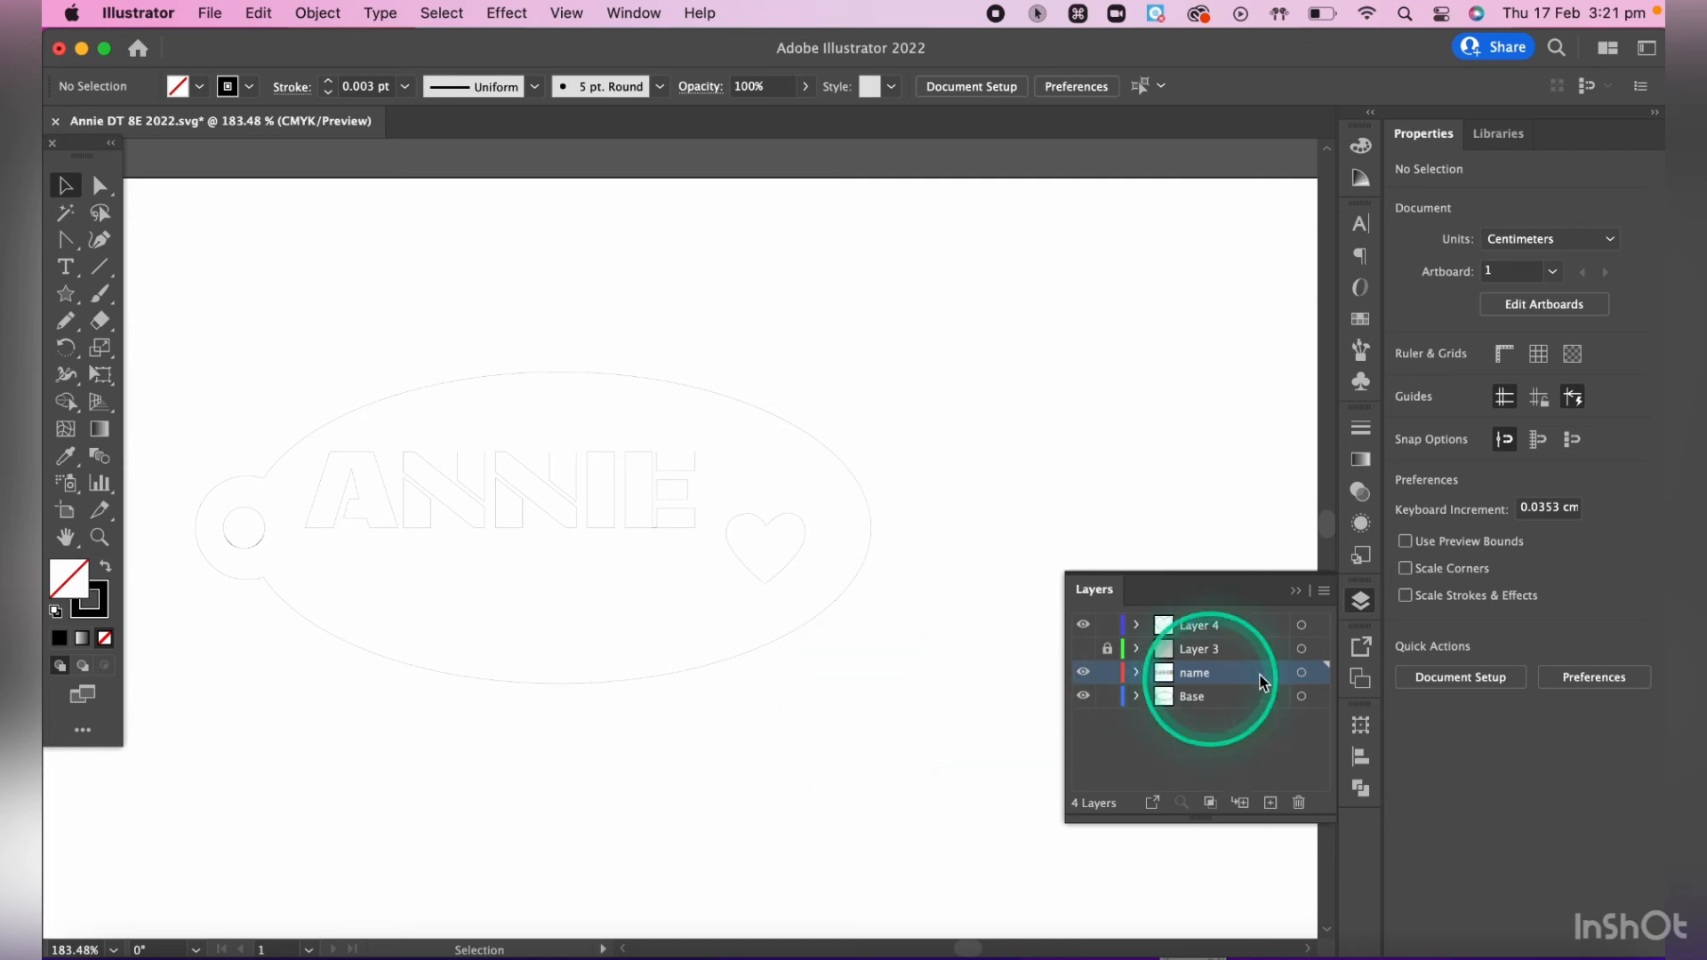
{"action": "left_click", "coordinate": [1230, 626]}
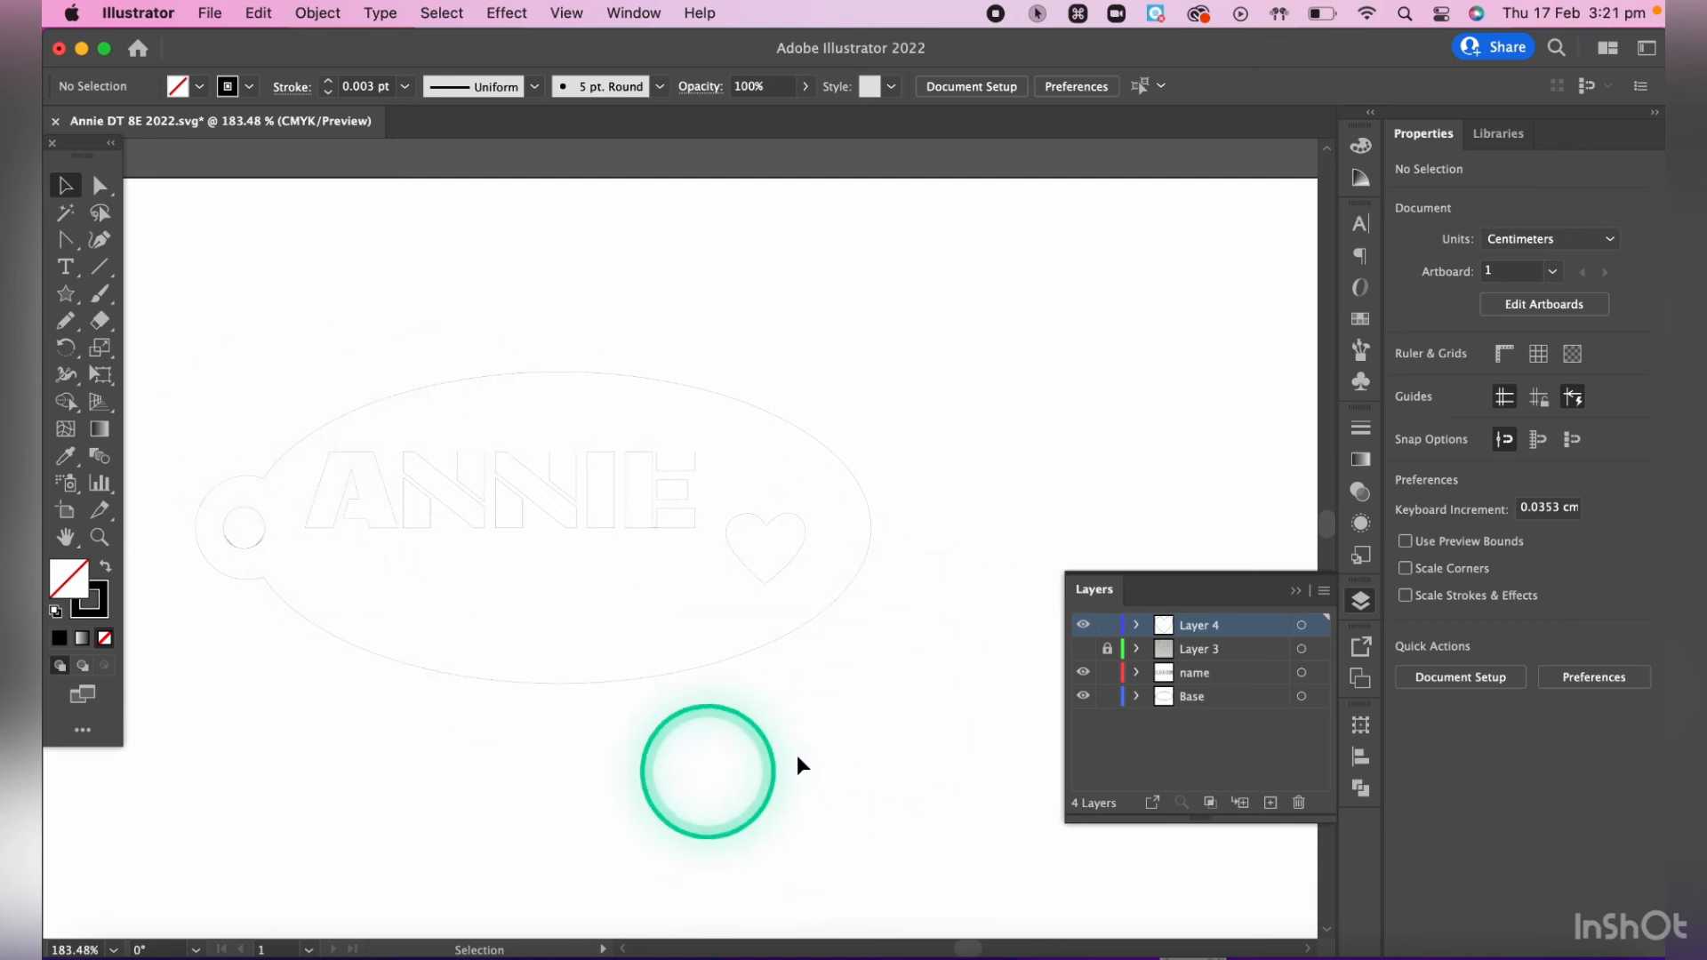
{"action": "left_click", "coordinate": [1324, 593]}
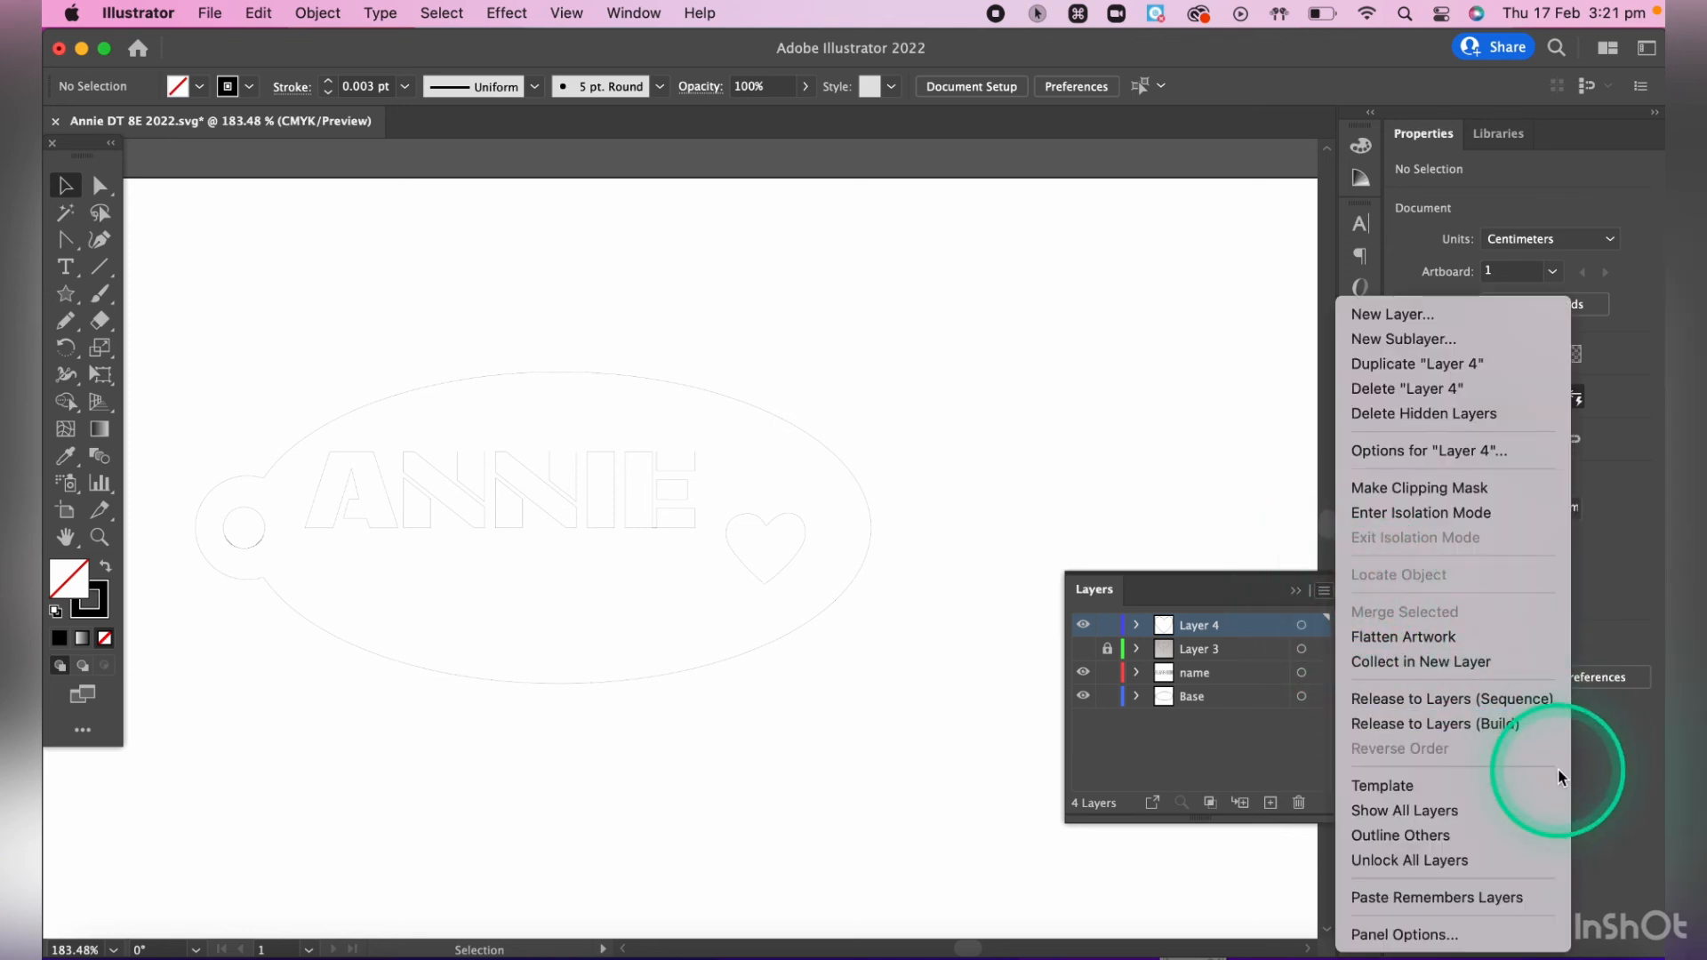
{"action": "left_click", "coordinate": [1445, 639]}
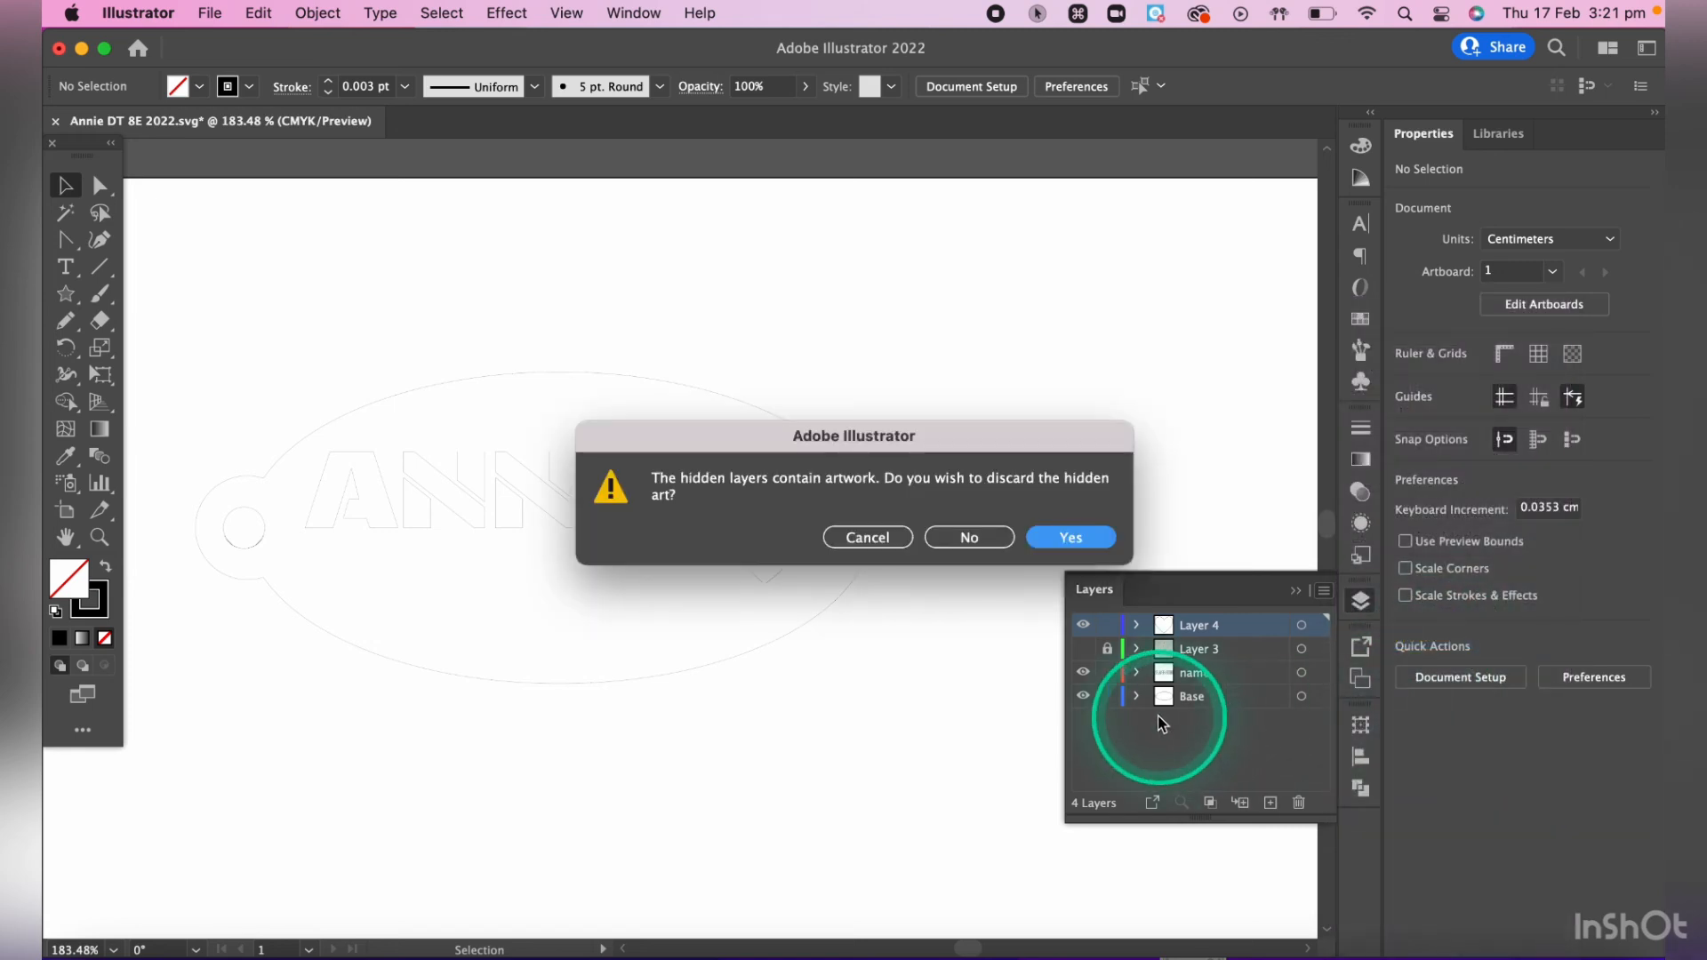
{"action": "left_click", "coordinate": [1048, 535]}
{"action": "left_click", "coordinate": [1197, 628]}
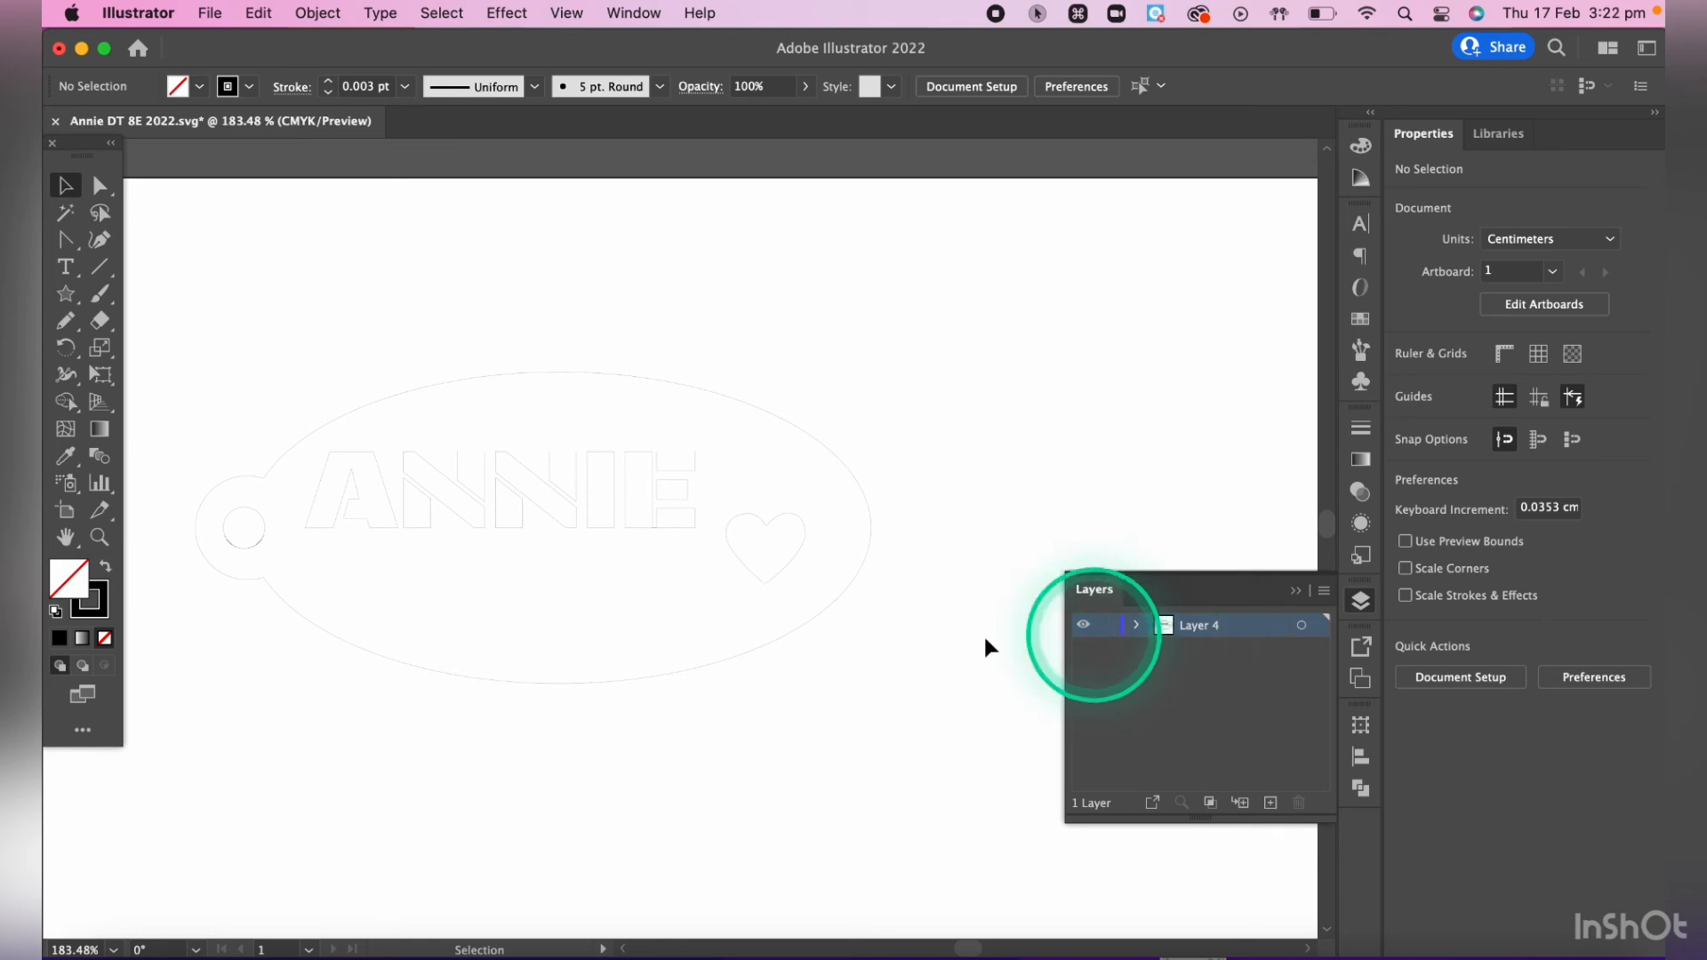
{"action": "left_click", "coordinate": [827, 622]}
{"action": "left_click", "coordinate": [784, 555]}
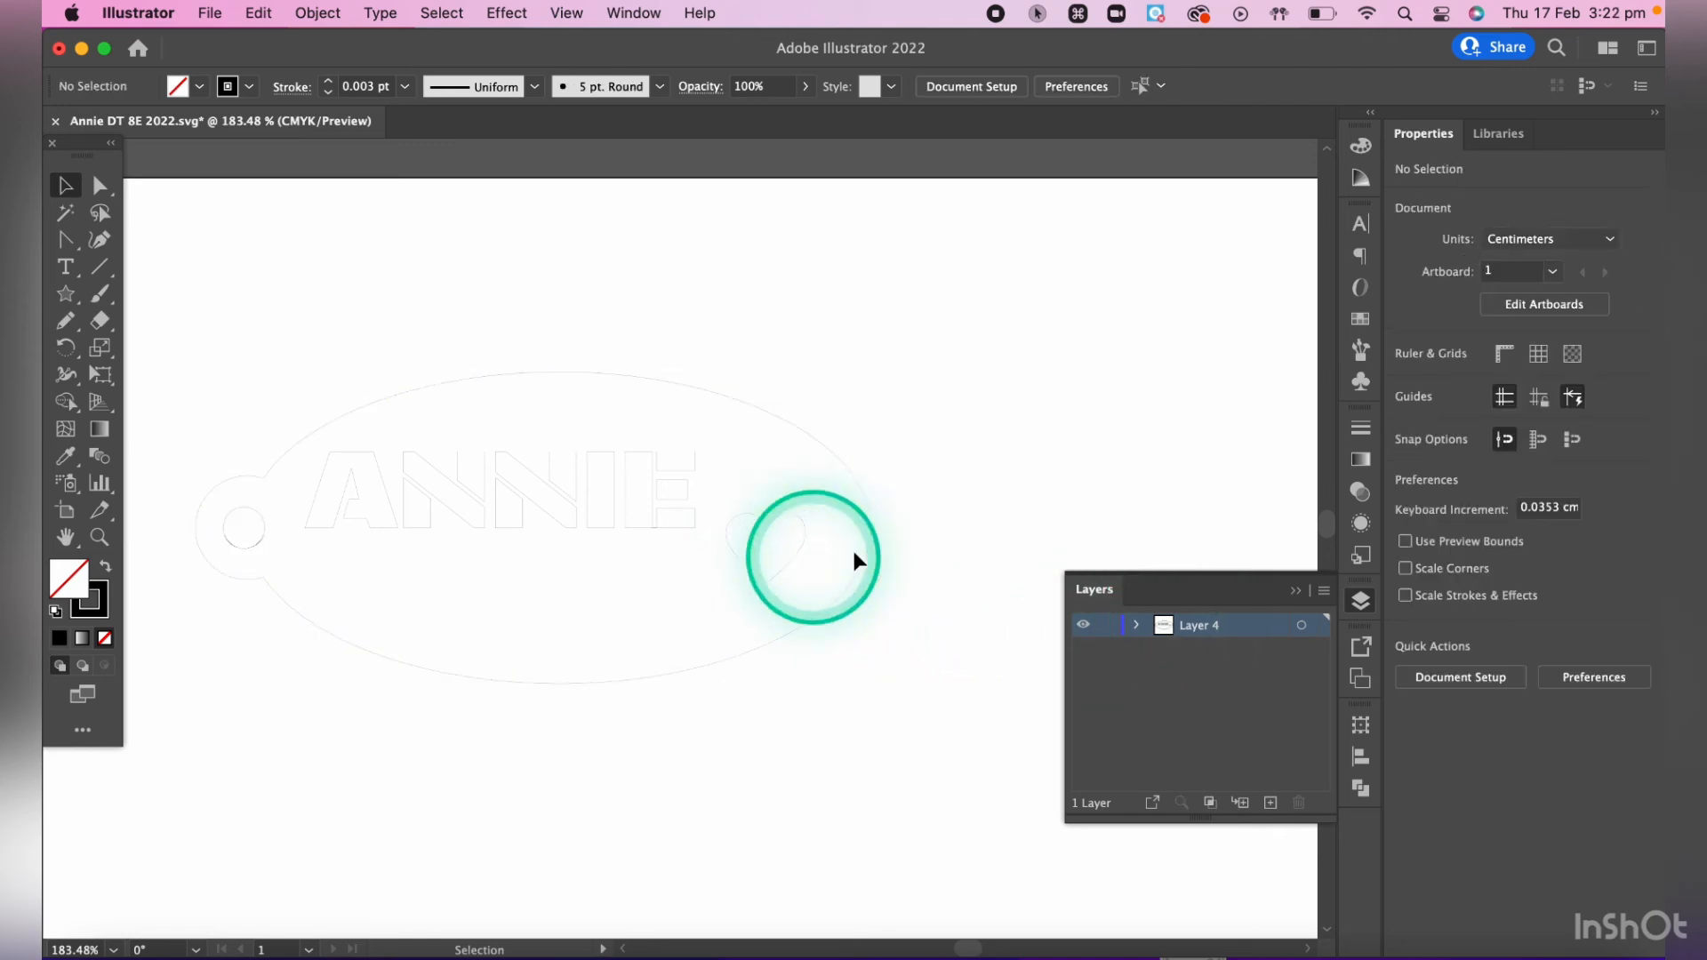
{"action": "left_click", "coordinate": [930, 522]}
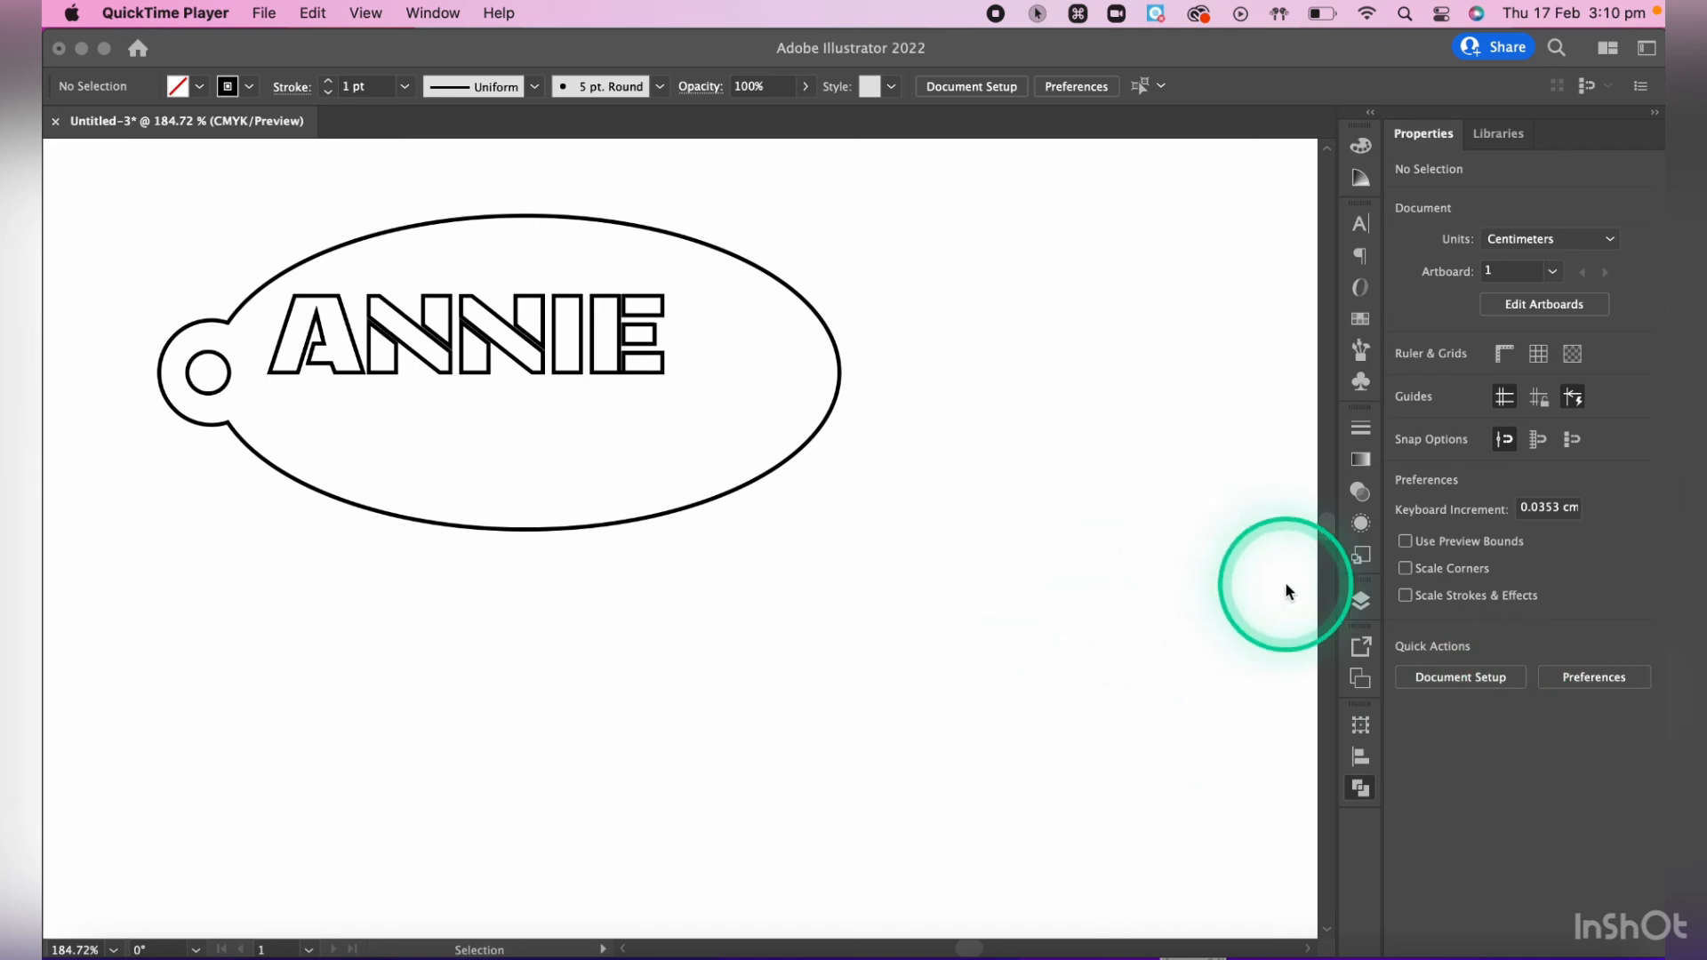
- Rename the lettering layer, Layer 2, as "name" and lock it
{"action": "left_click", "coordinate": [1364, 606]}
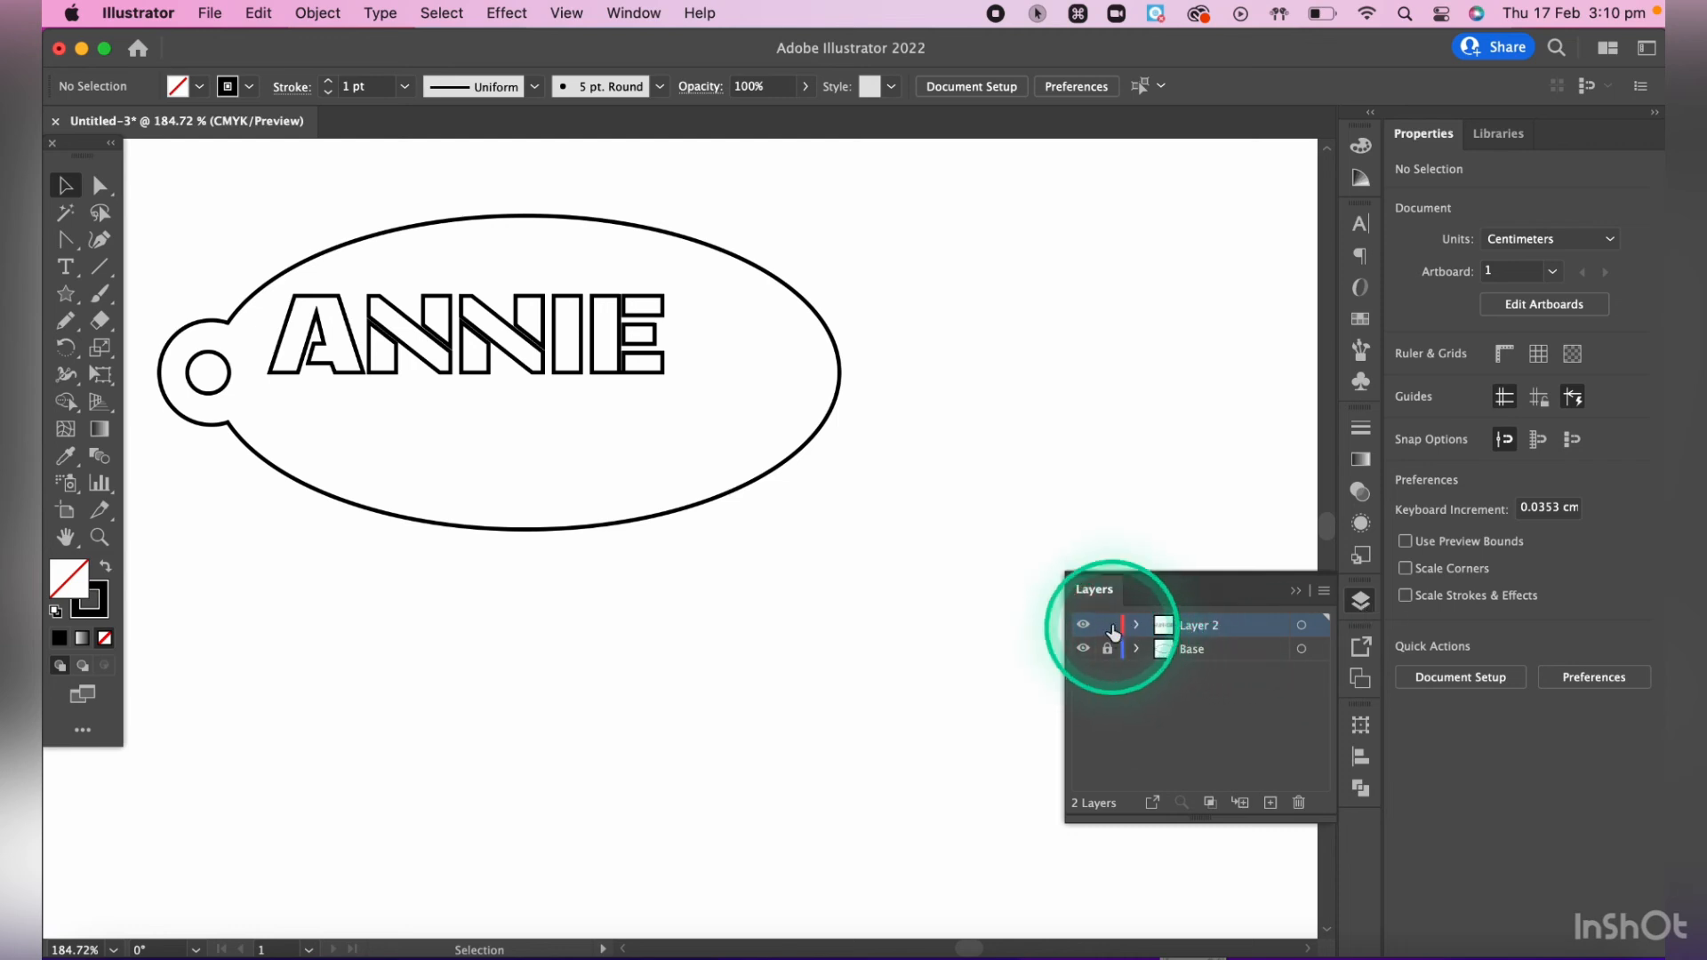
{"action": "double_click", "coordinate": [1196, 628]}
{"action": "type", "text": "name"}
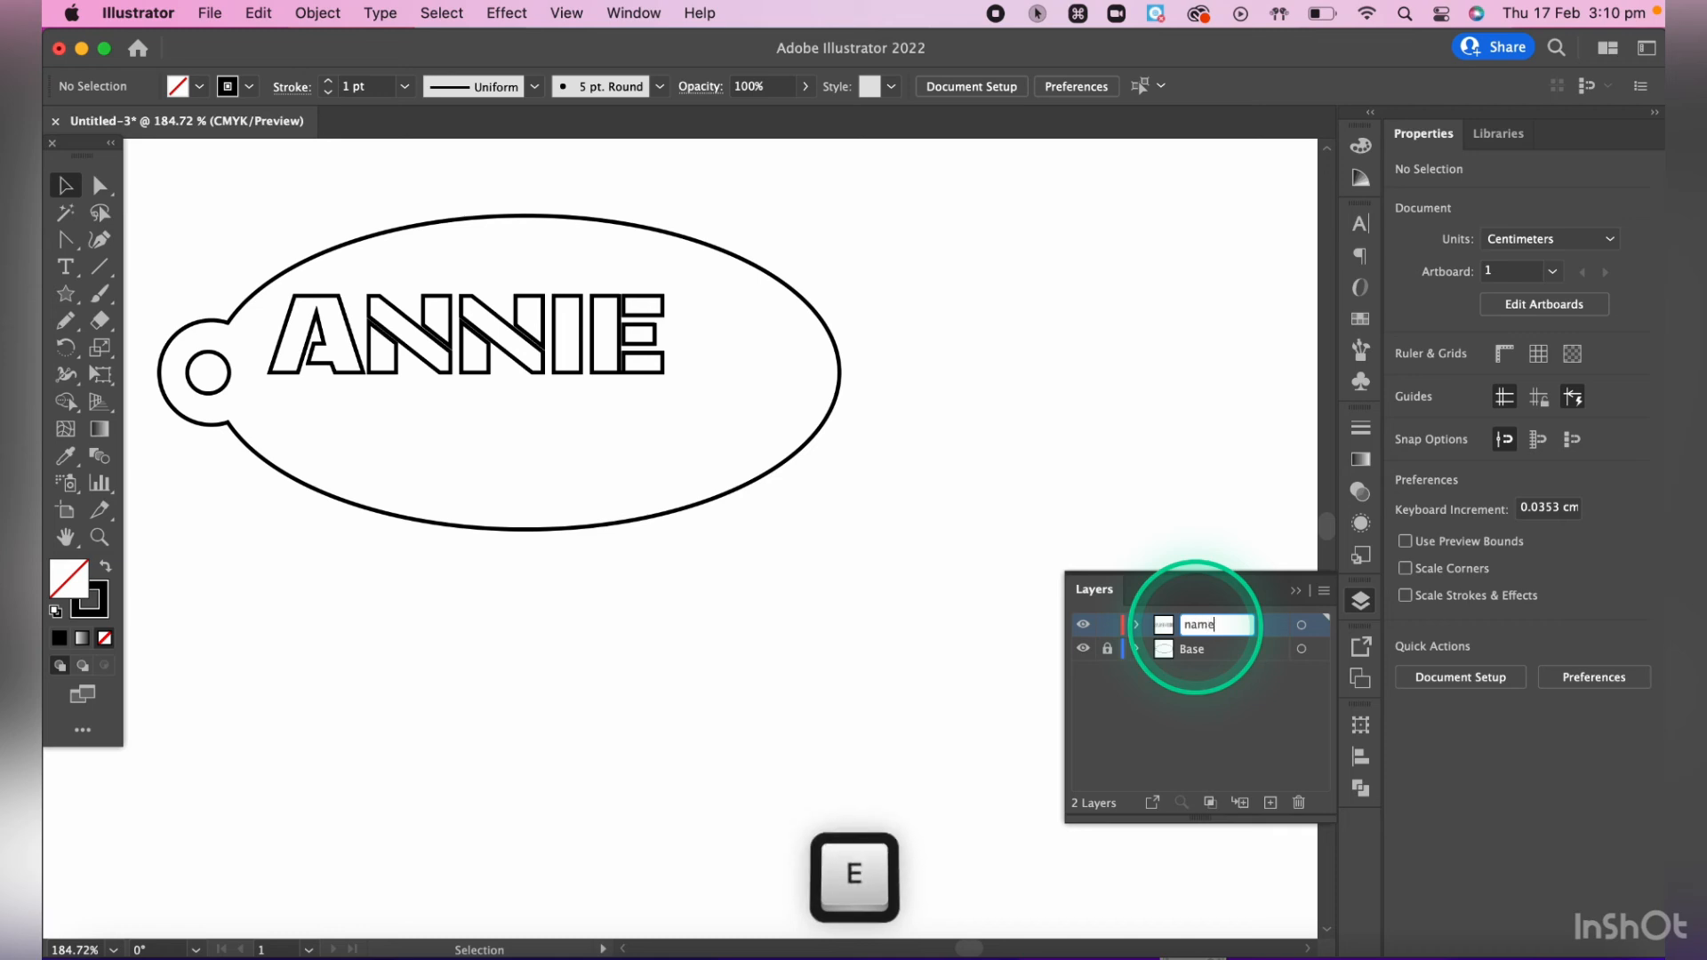
{"action": "left_click", "coordinate": [1191, 686]}
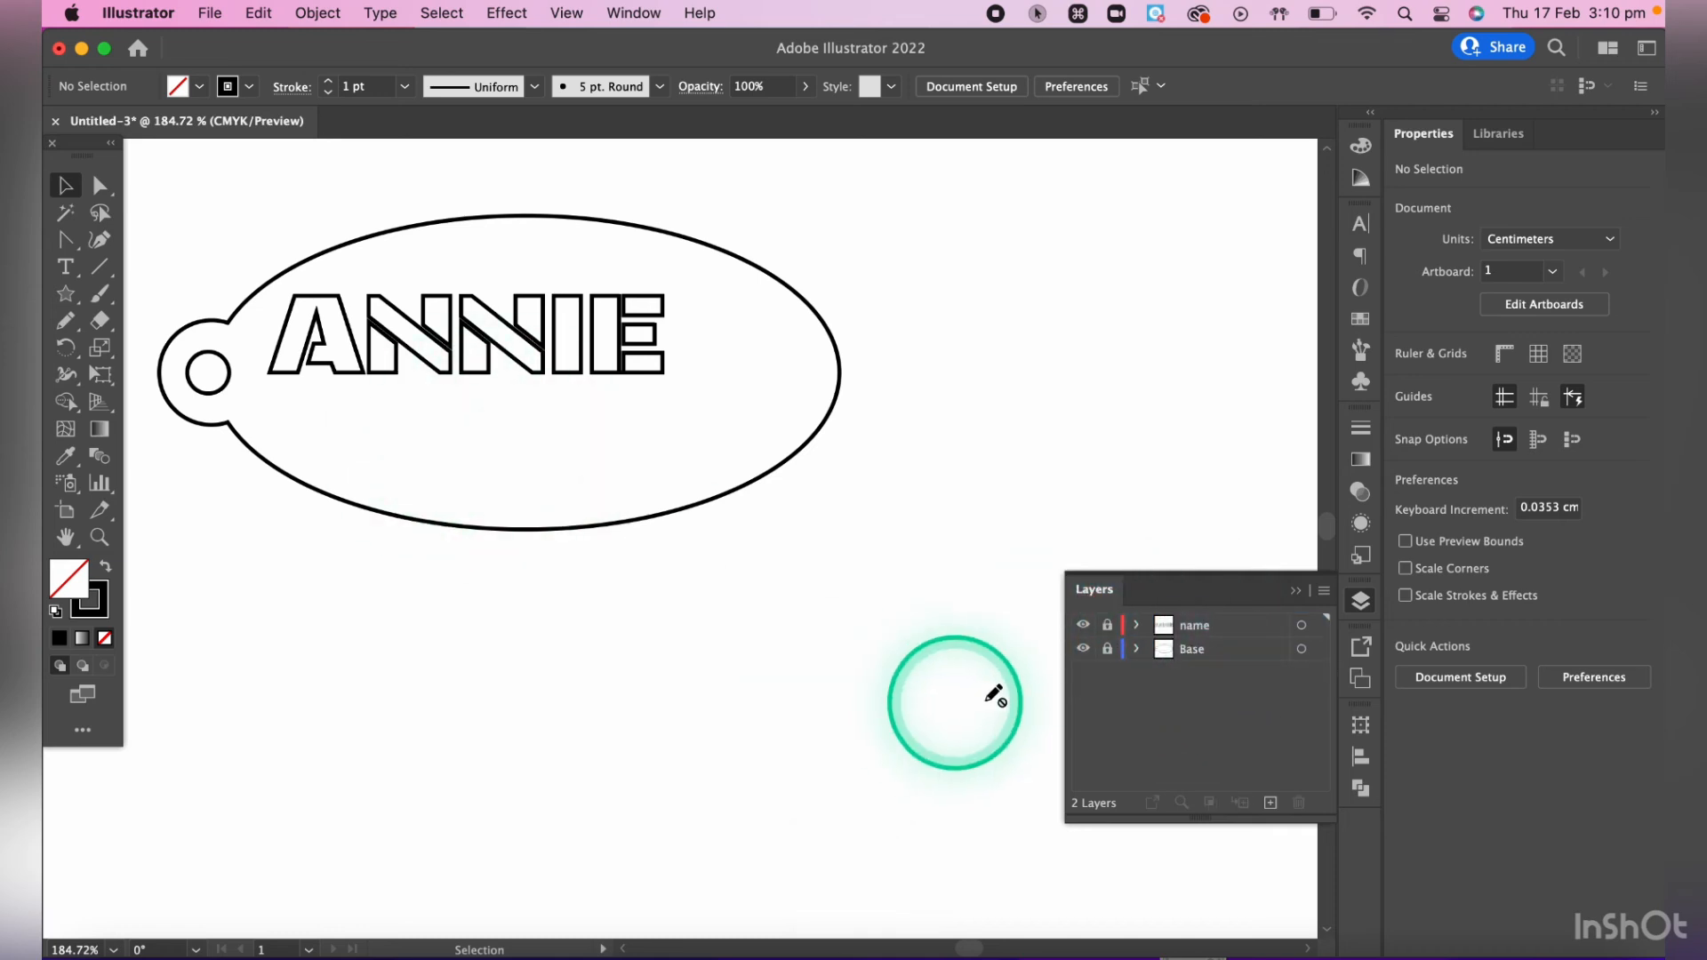
- Place the heart drawing guide image on a new layer over the tag's right side and lock that layer
{"action": "left_click", "coordinate": [1270, 803]}
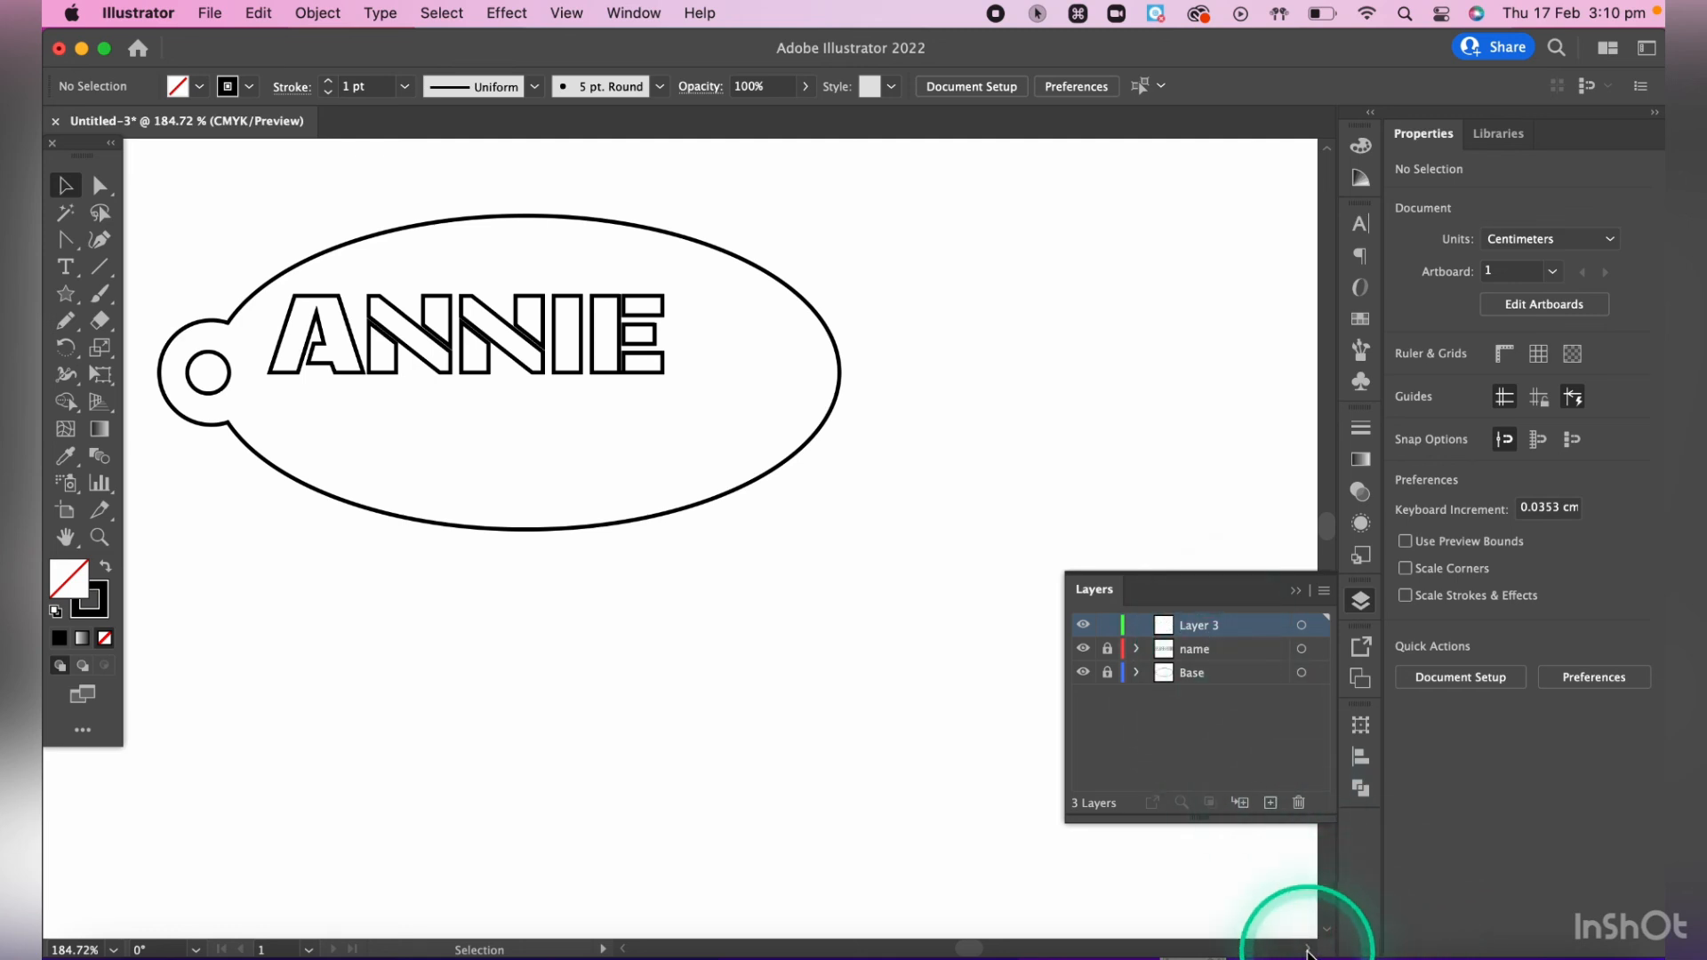
{"action": "left_click", "coordinate": [1303, 947]}
{"action": "left_click_drag", "start_coordinate": [1307, 929], "coordinate": [946, 430]}
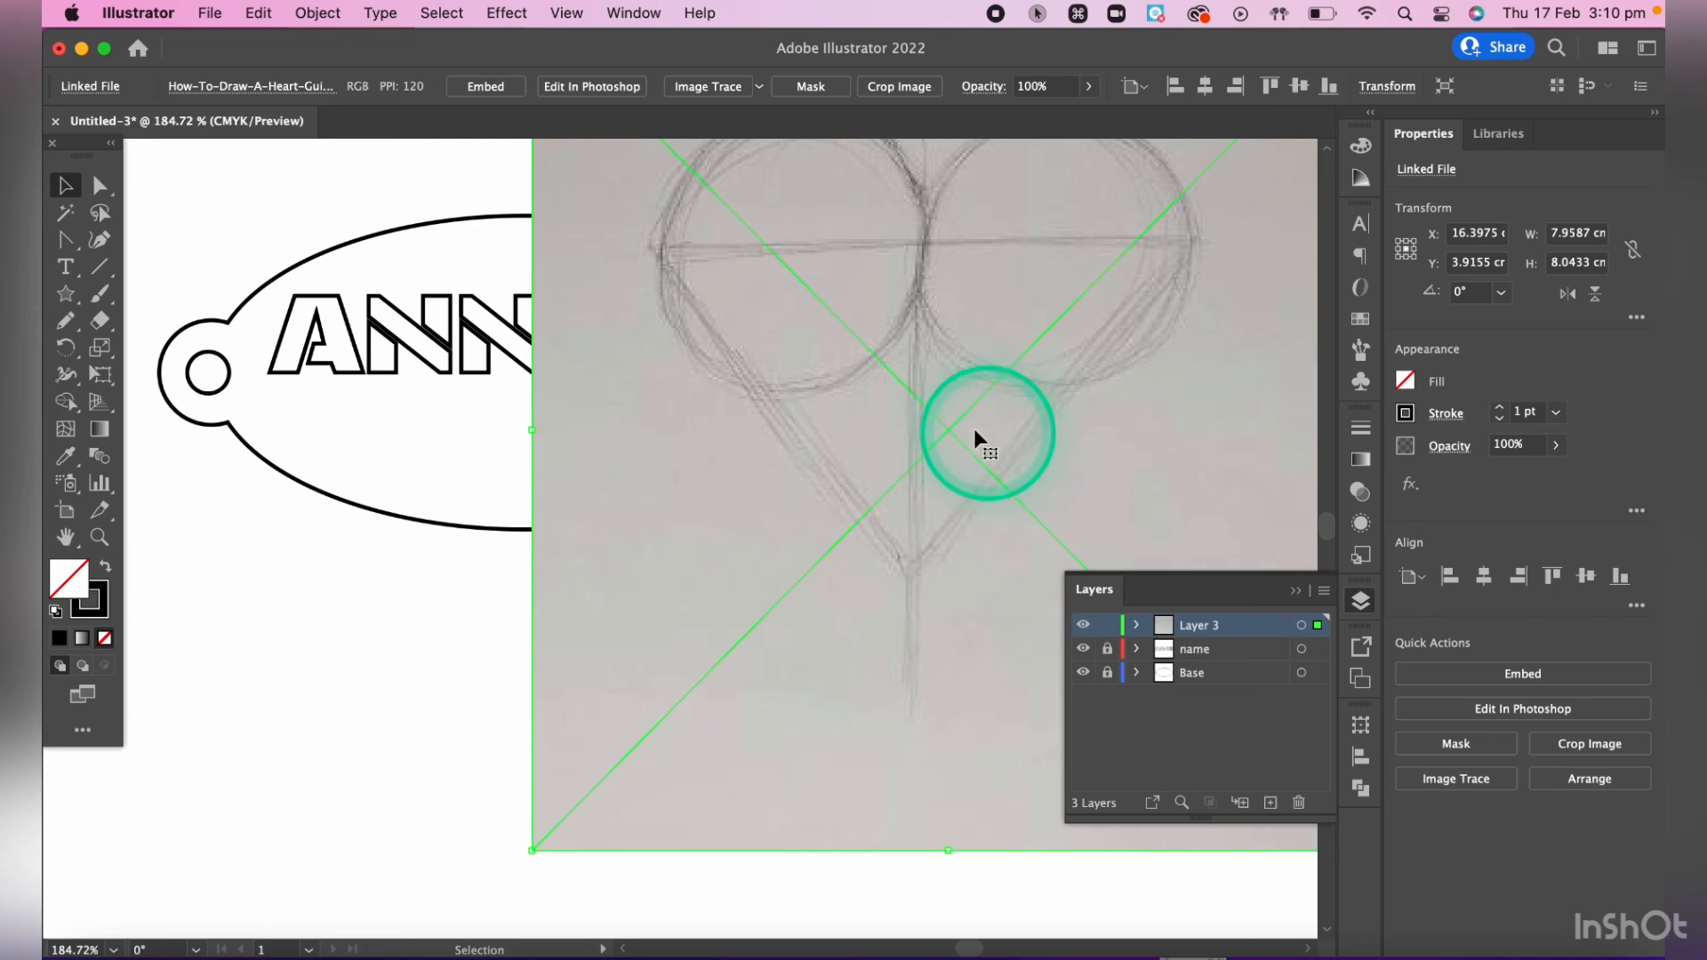
{"action": "scroll", "coordinate": [951, 425], "scroll_direction": "up", "scroll_amount": 3}
{"action": "scroll", "coordinate": [952, 425], "scroll_direction": "right", "scroll_amount": 4}
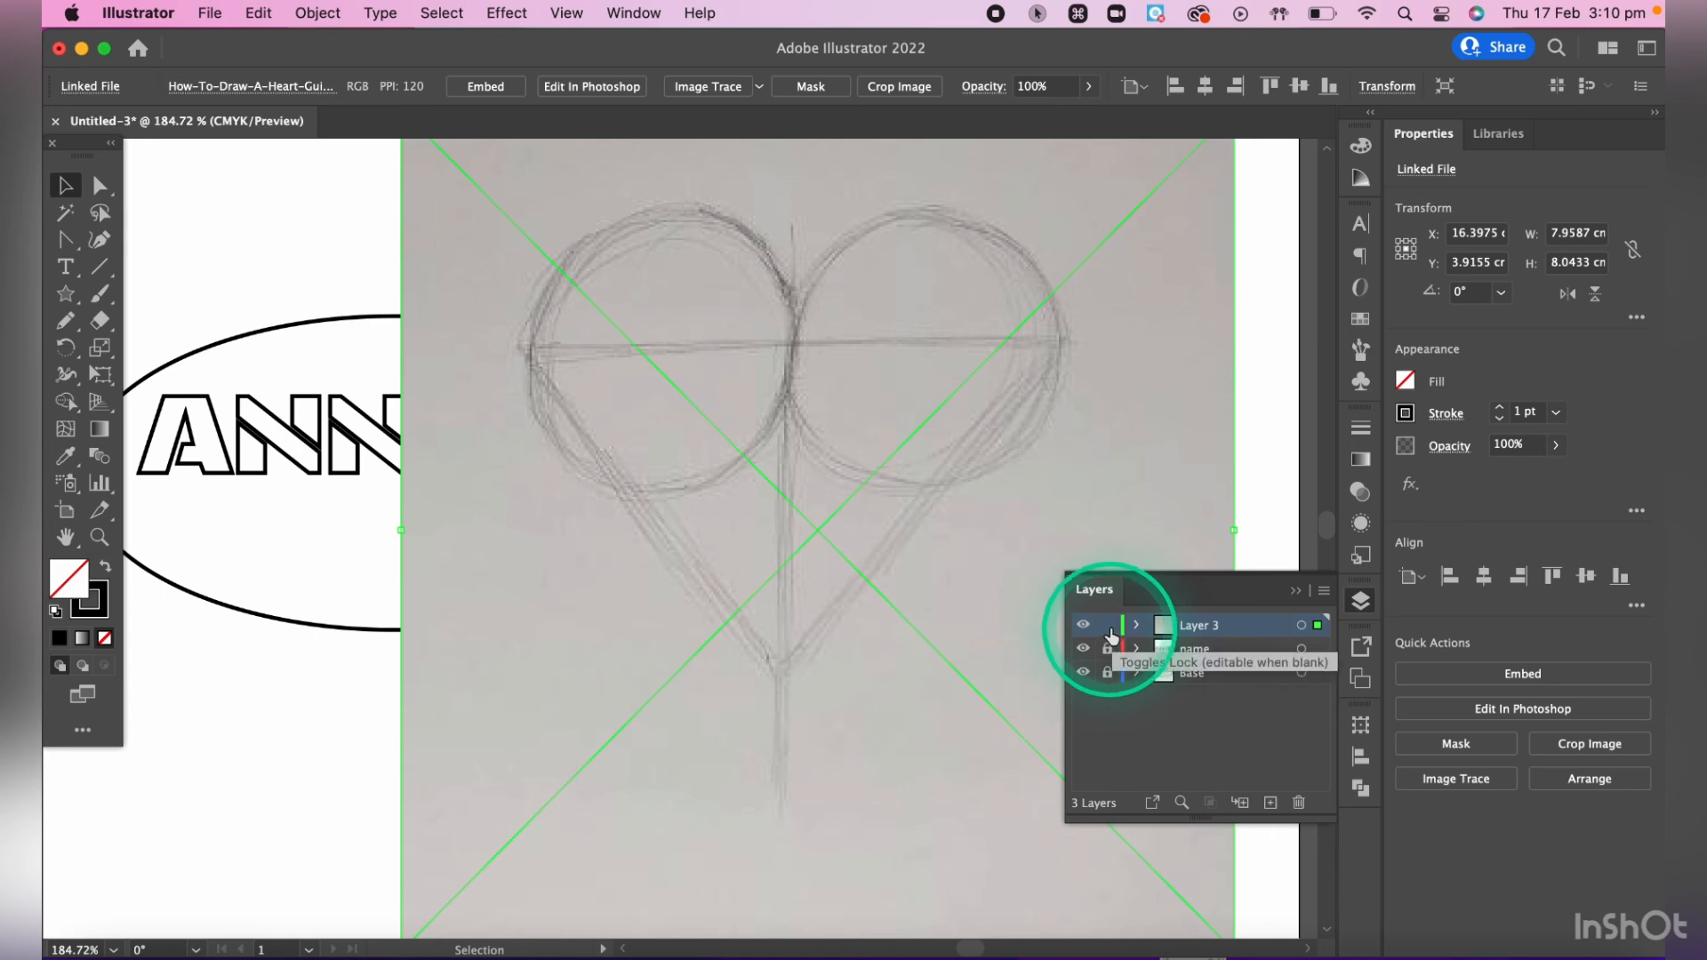
{"action": "left_click", "coordinate": [1108, 626]}
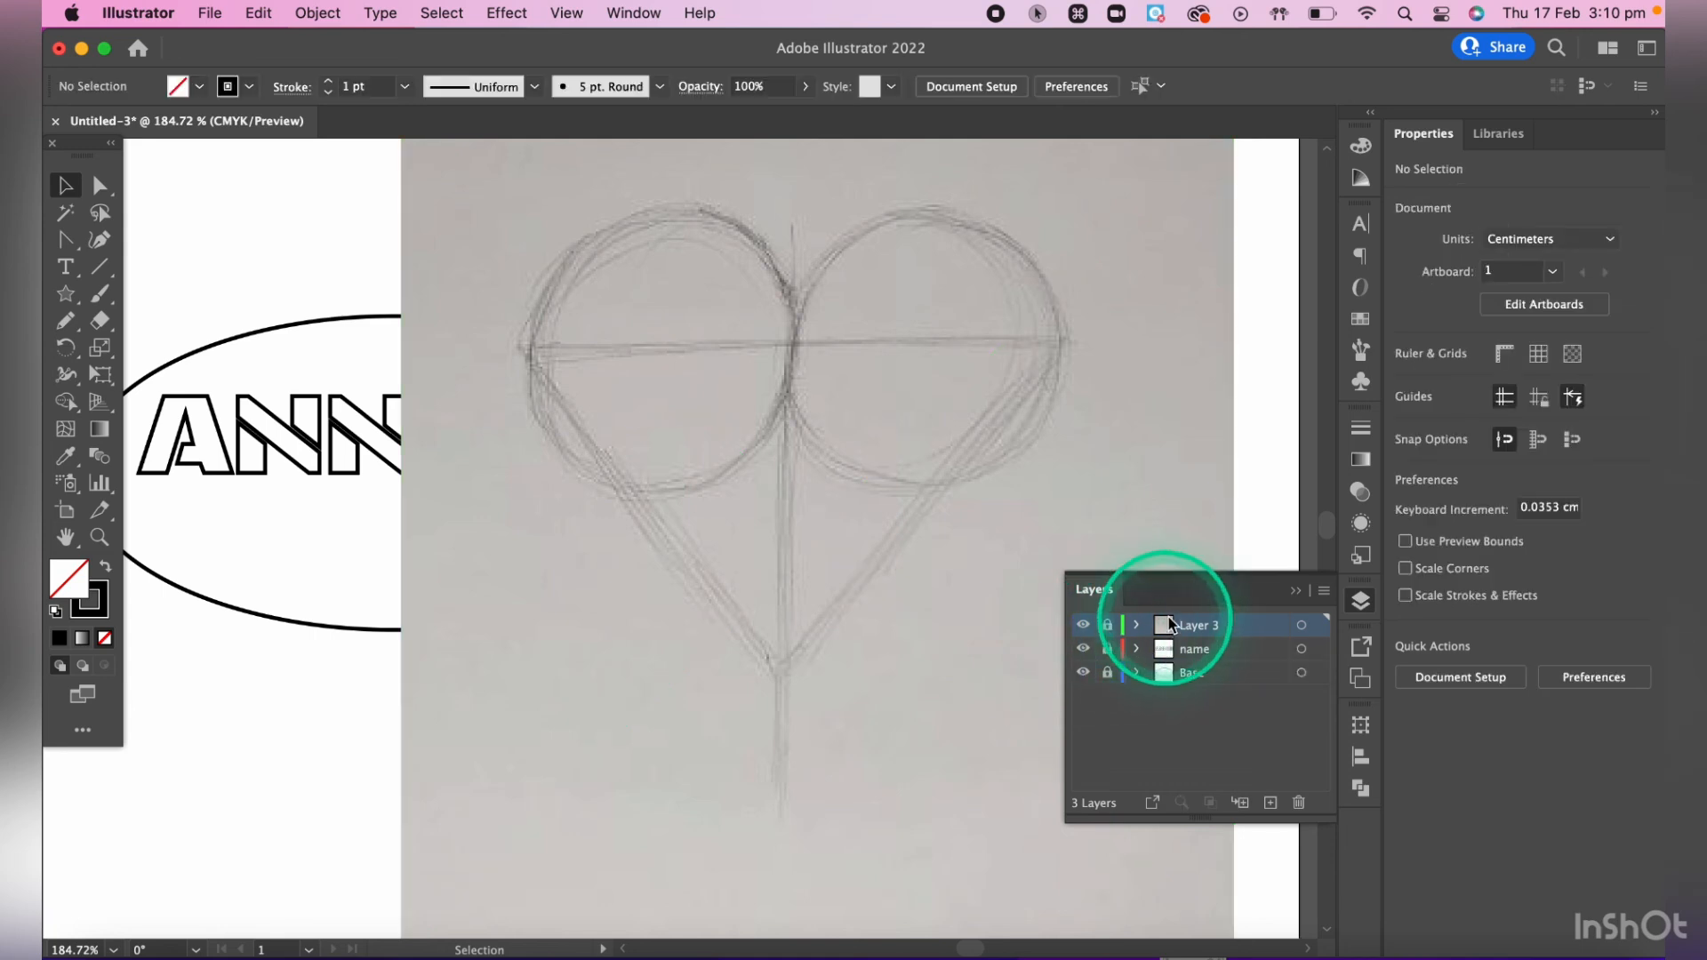
- On another new layer, trace the heart sketch with the Pen tool as a closed, straight-sided path with six anchor points
{"action": "left_click", "coordinate": [1271, 804]}
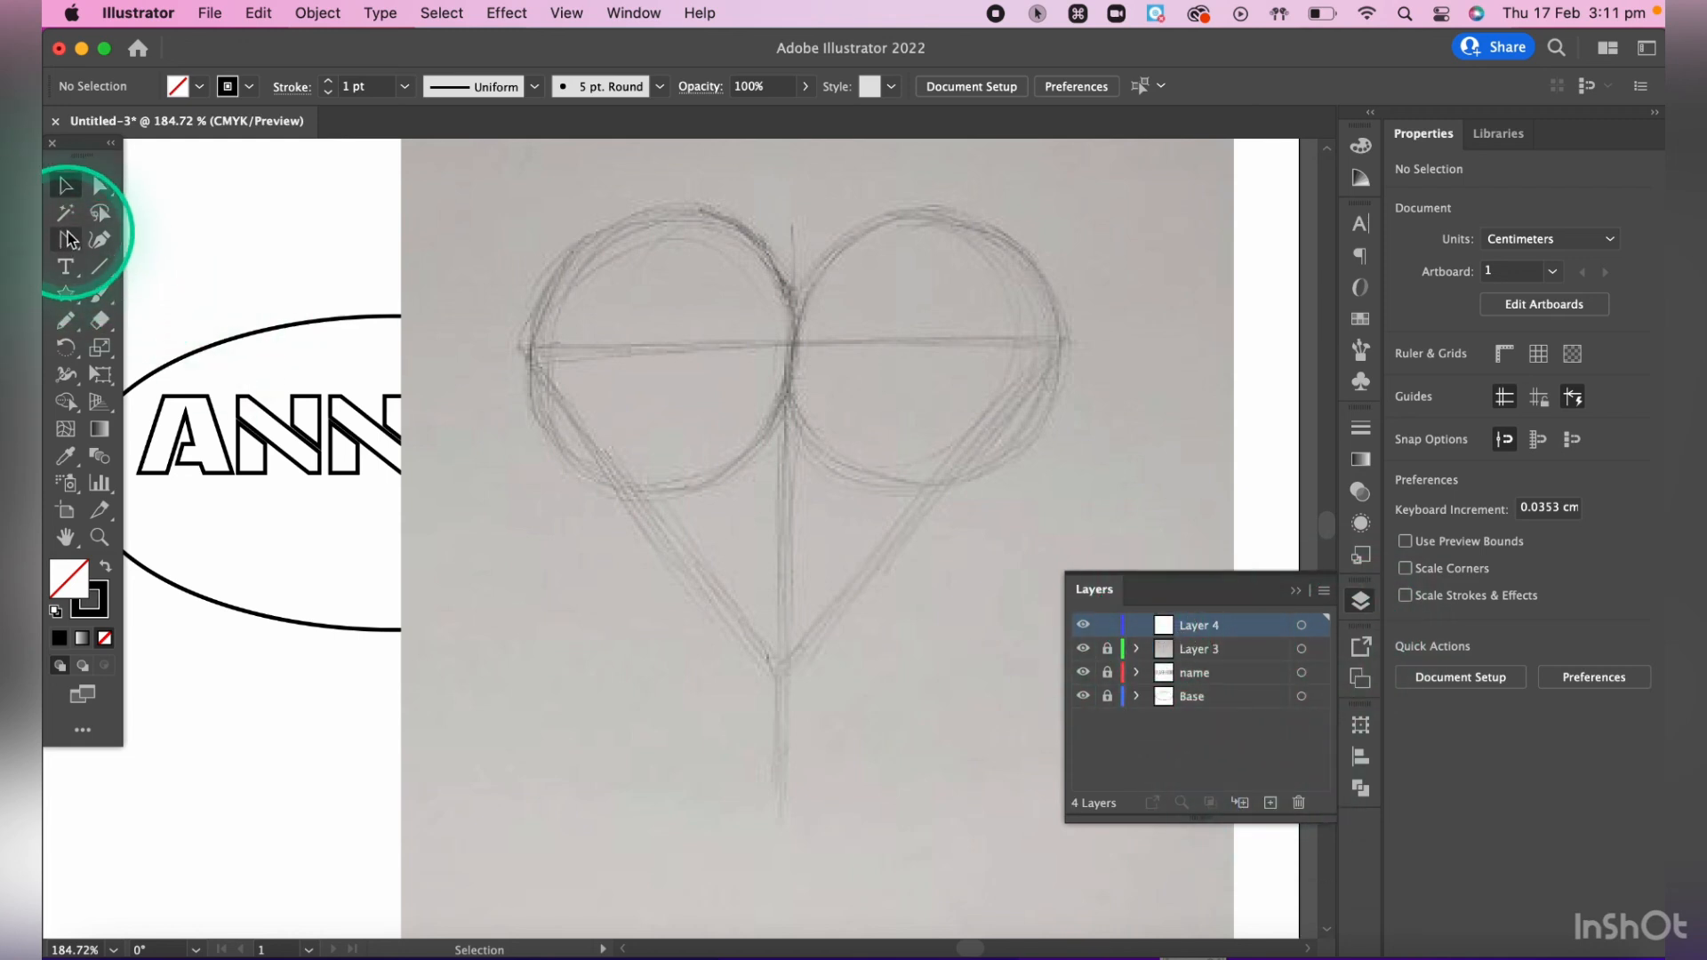
{"action": "key", "text": "p"}
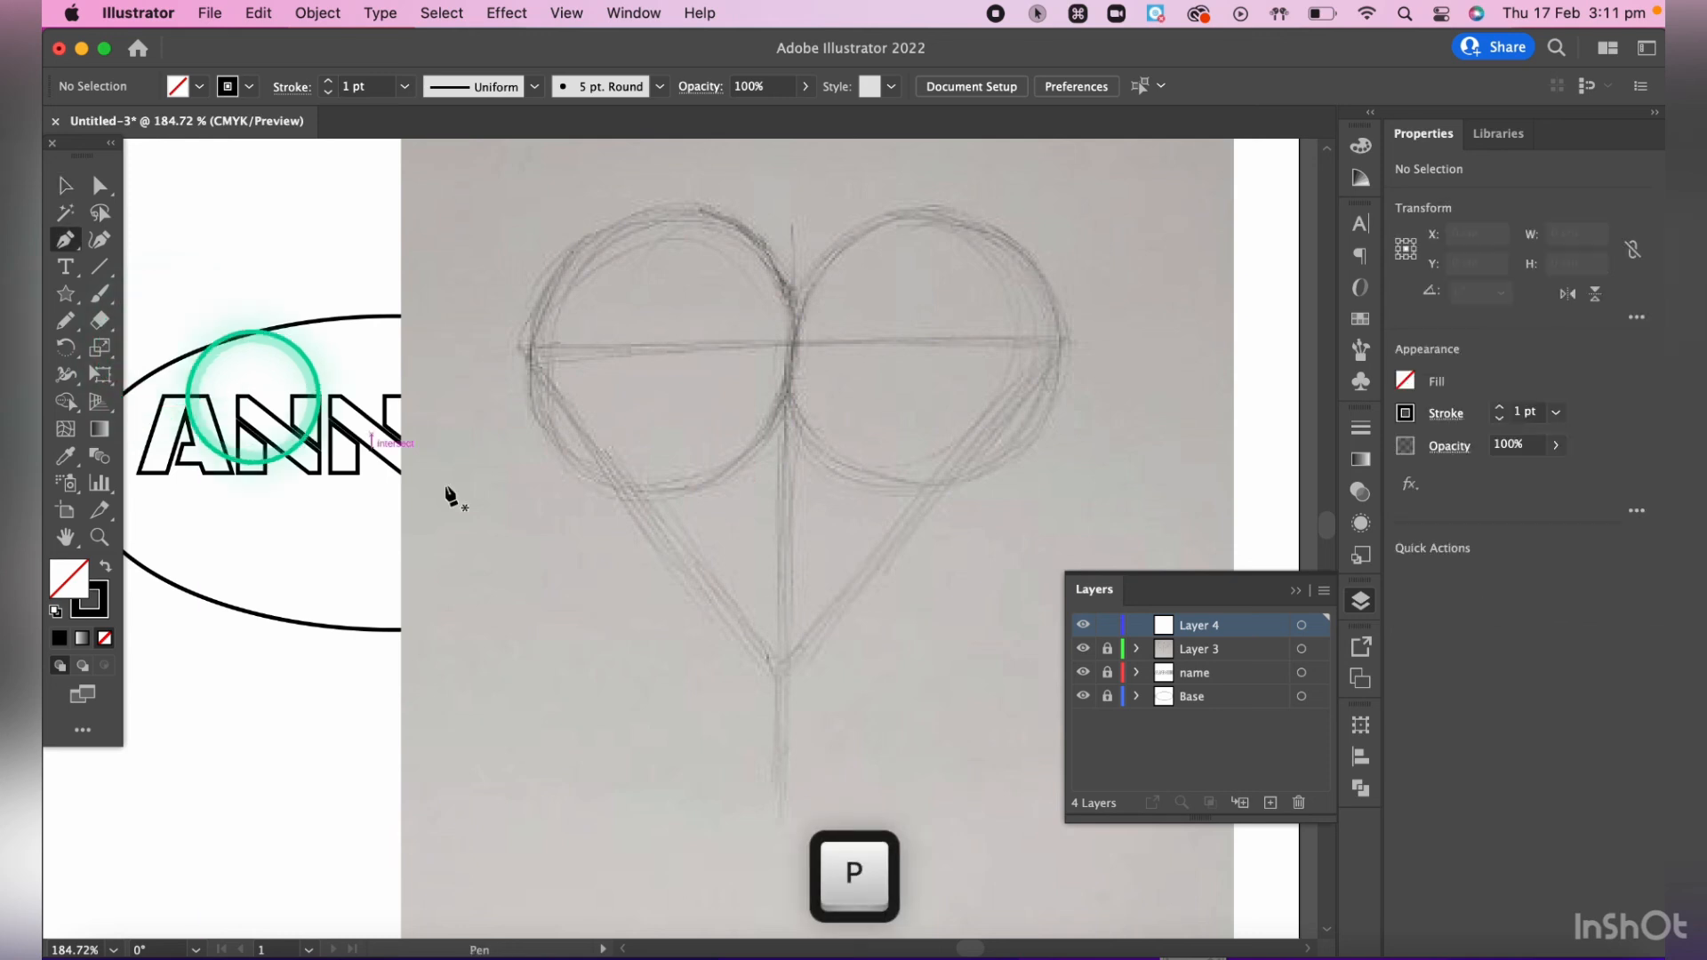
{"action": "left_click", "coordinate": [780, 676]}
{"action": "left_click", "coordinate": [524, 356]}
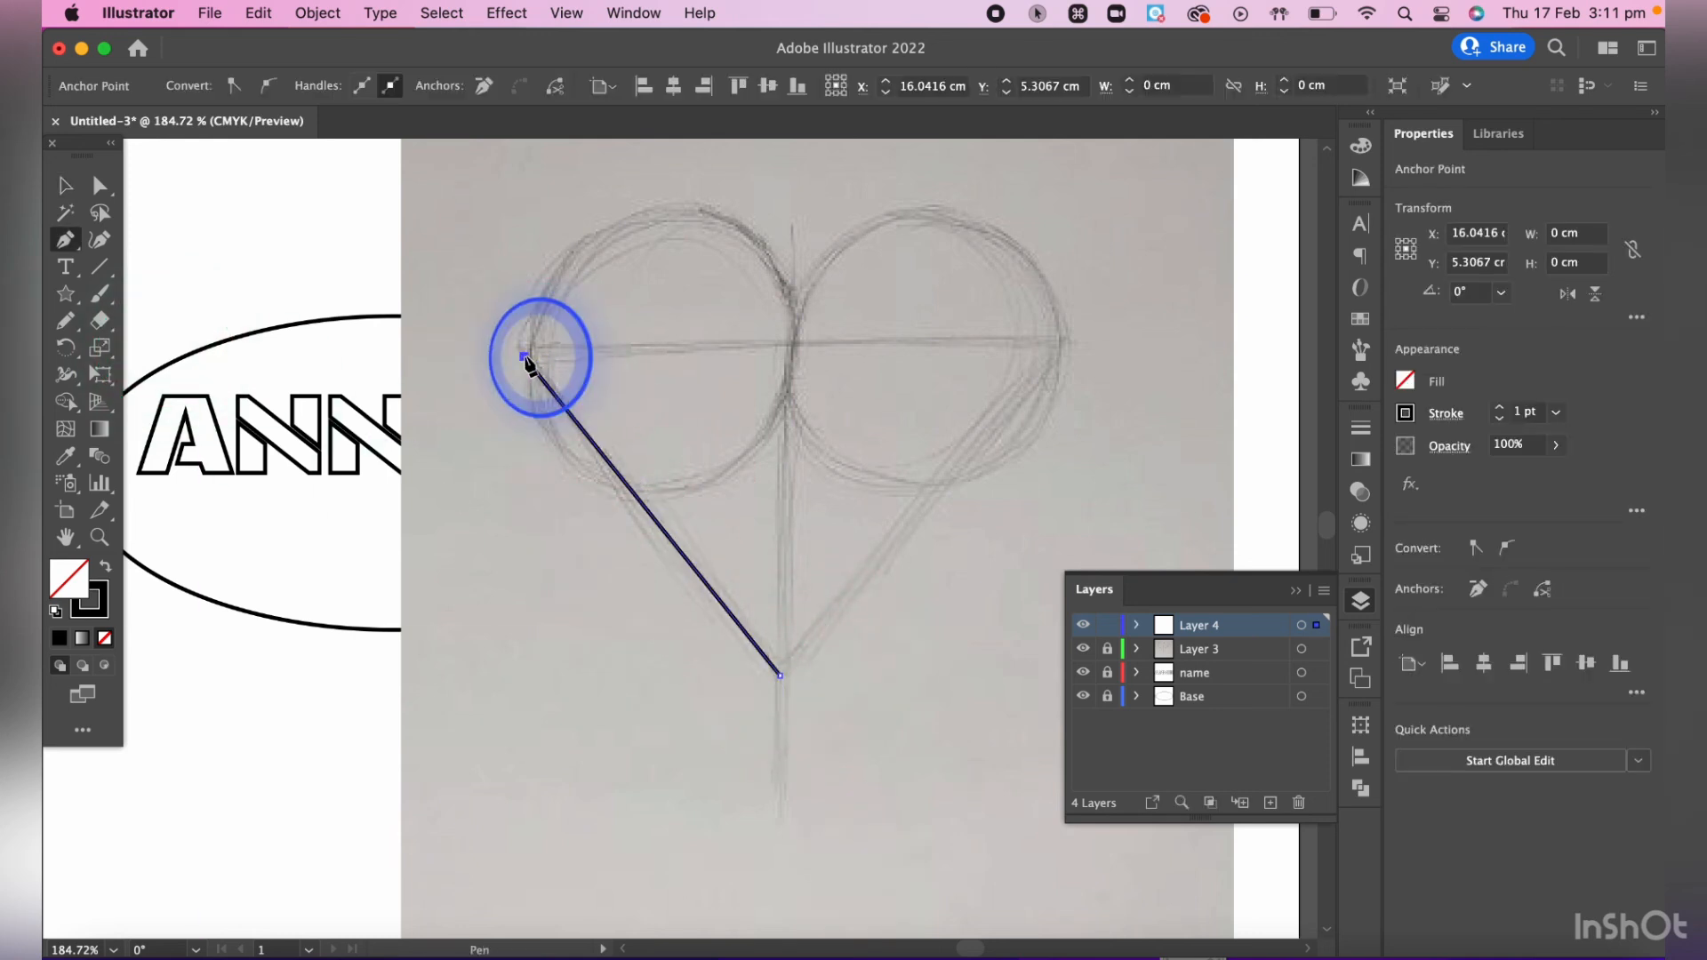
{"action": "left_click", "coordinate": [651, 210]}
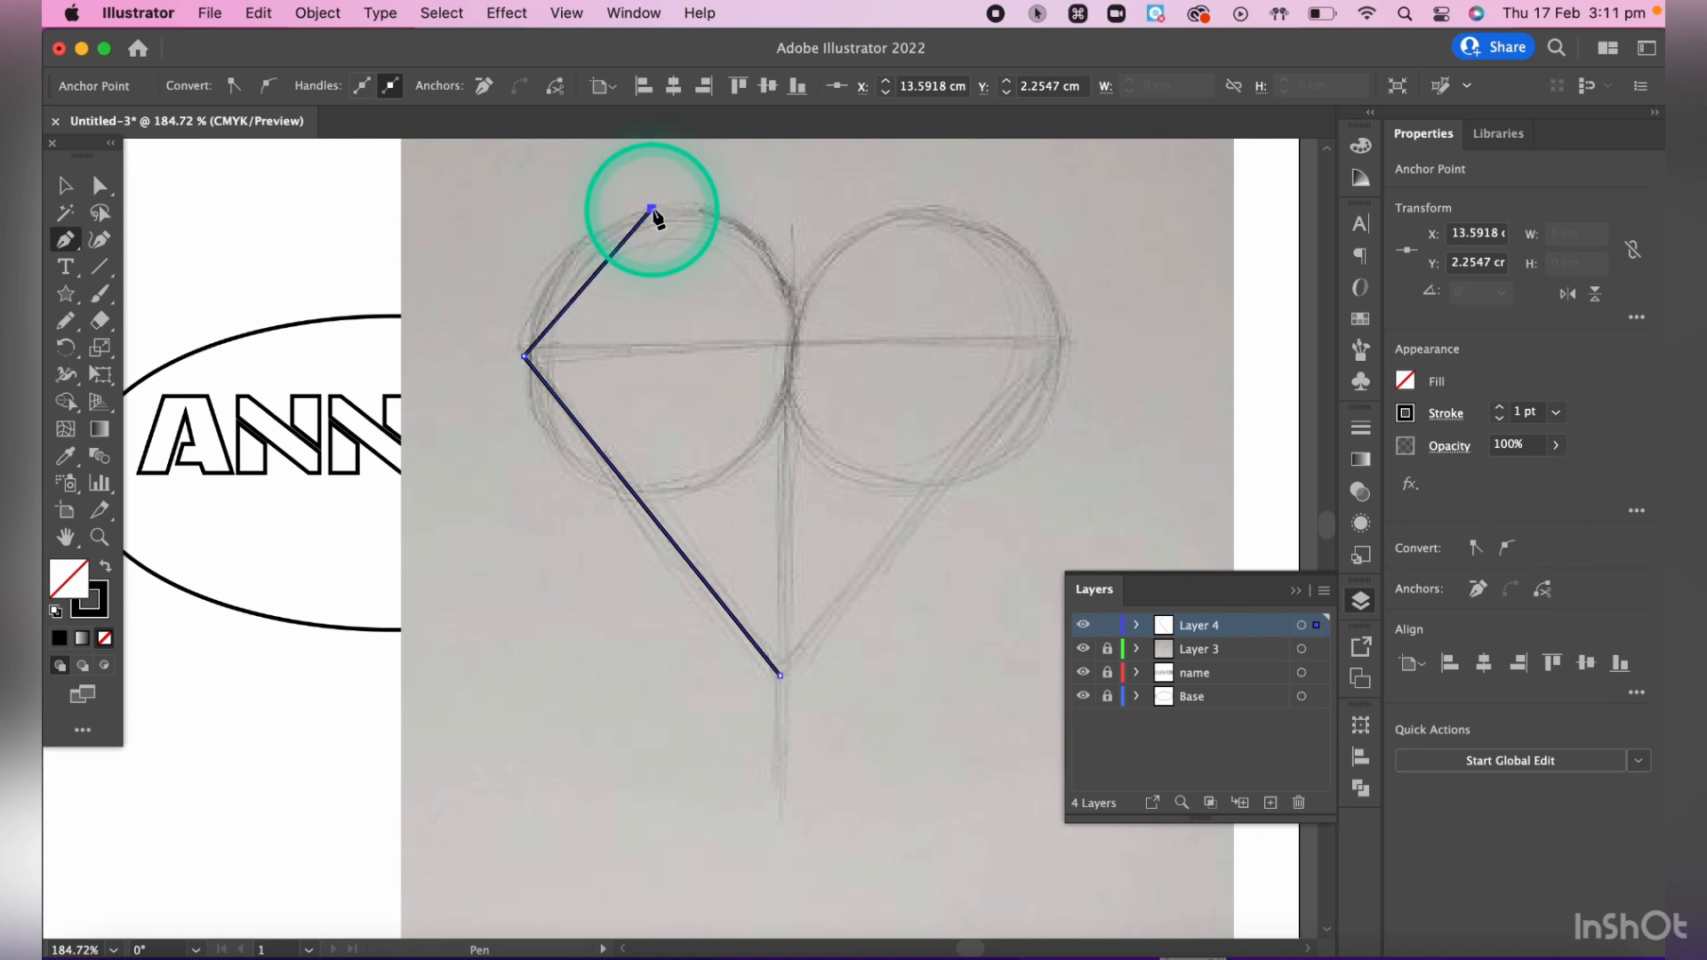
{"action": "left_click", "coordinate": [791, 293]}
{"action": "left_click", "coordinate": [969, 210]}
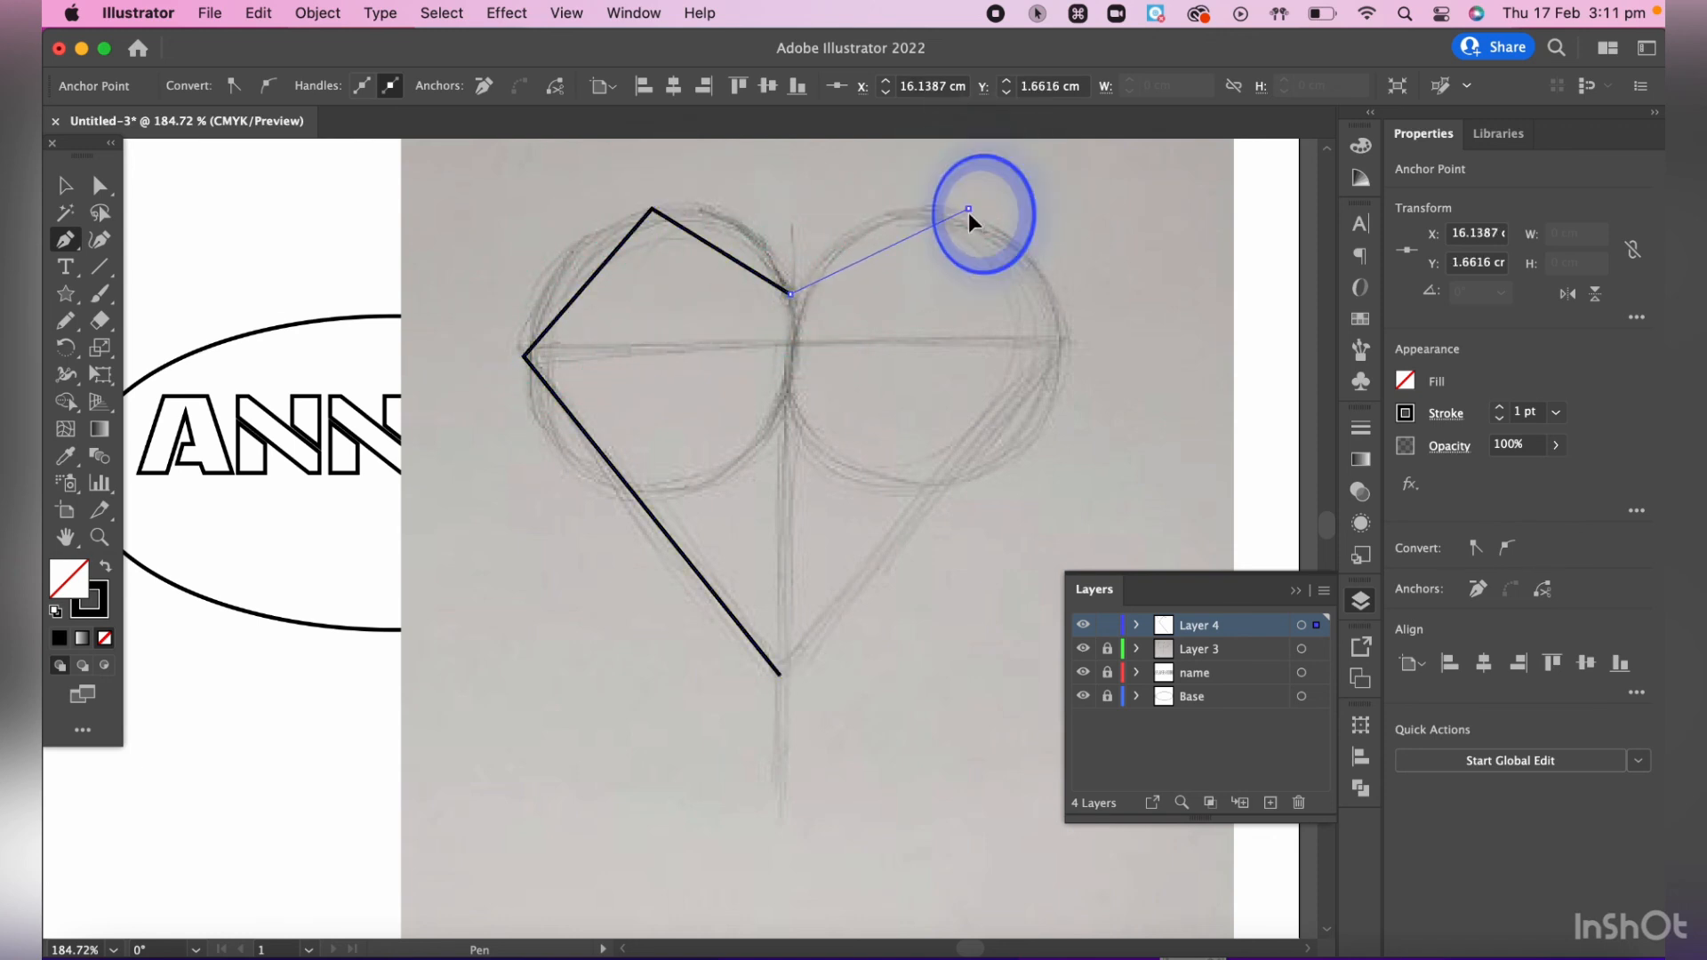
{"action": "left_click", "coordinate": [1066, 345]}
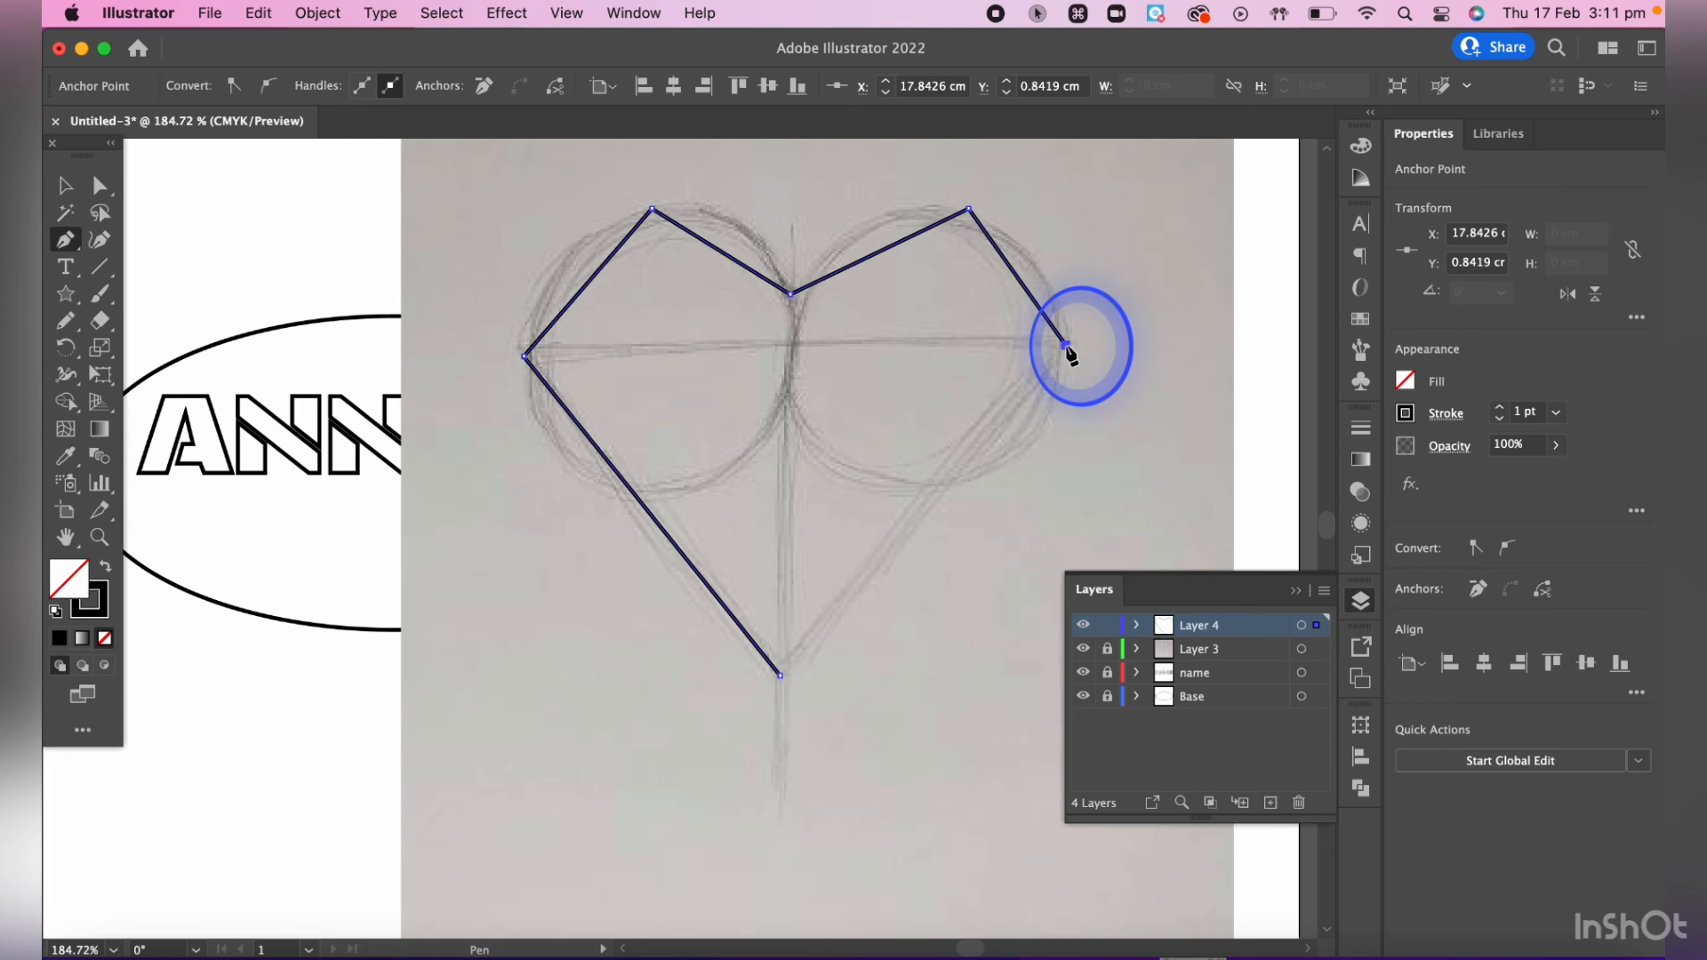
{"action": "left_click", "coordinate": [780, 675]}
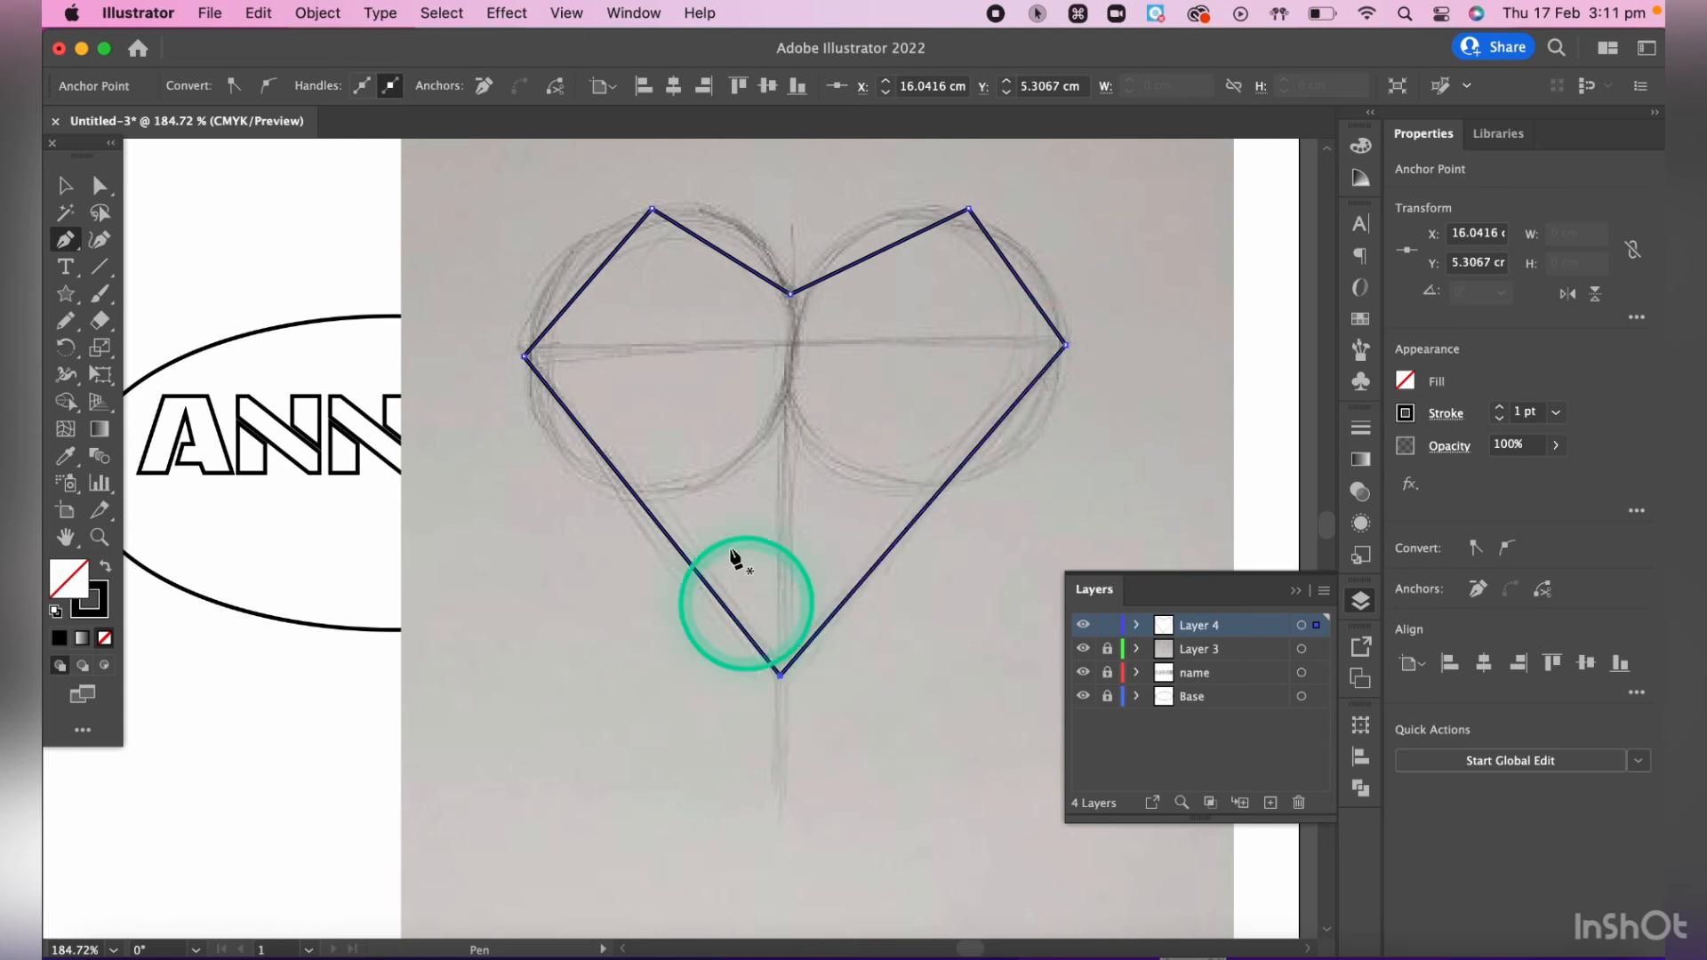
- Curve the heart outline's far-left and upper-left anchor points to follow the sketched left lobe
{"action": "key", "text": "shift+c"}
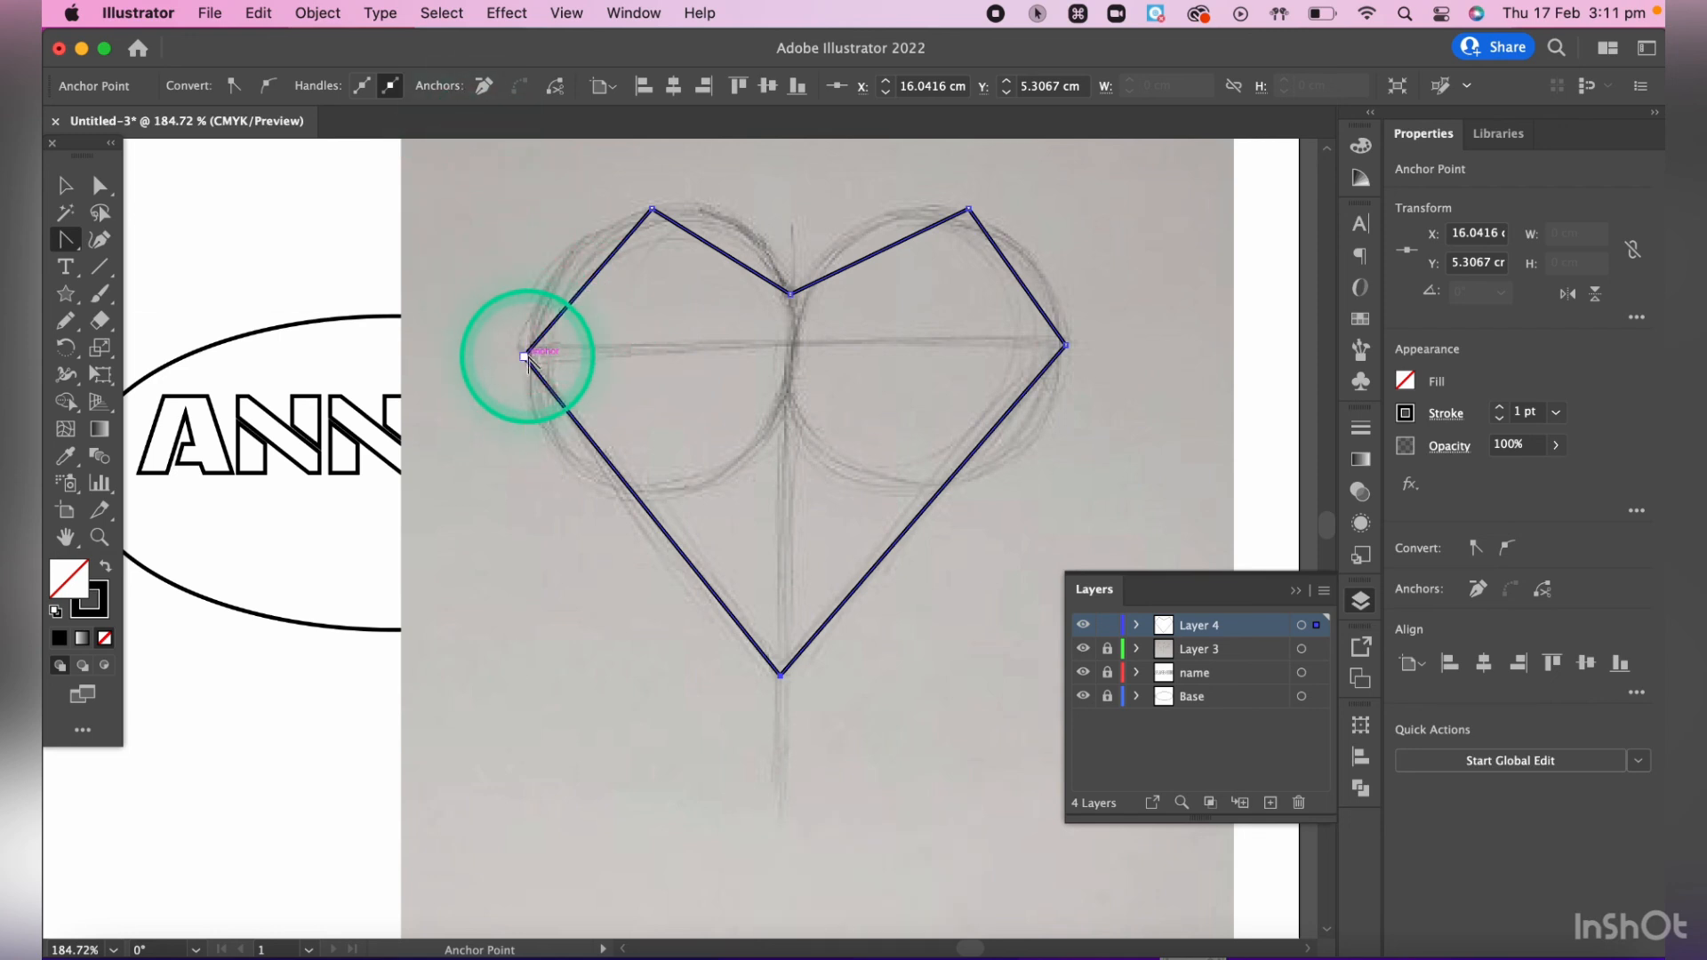
{"action": "left_click_drag", "start_coordinate": [526, 356], "coordinate": [512, 230]}
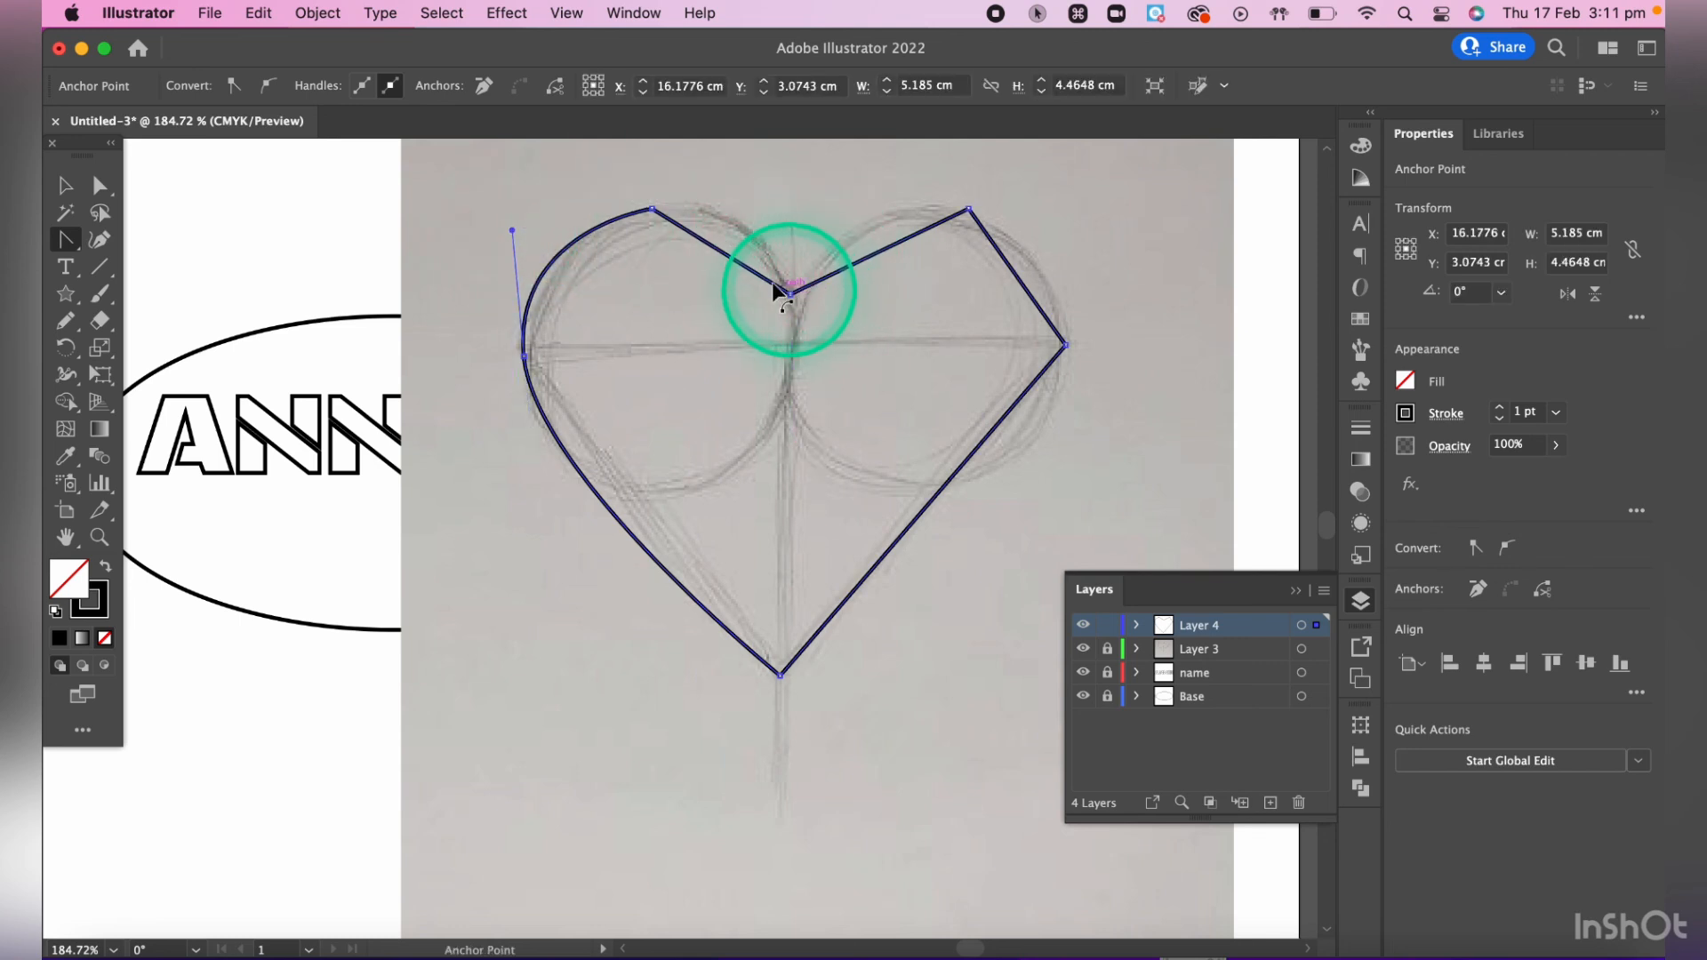
{"action": "left_click_drag", "start_coordinate": [653, 210], "coordinate": [749, 195]}
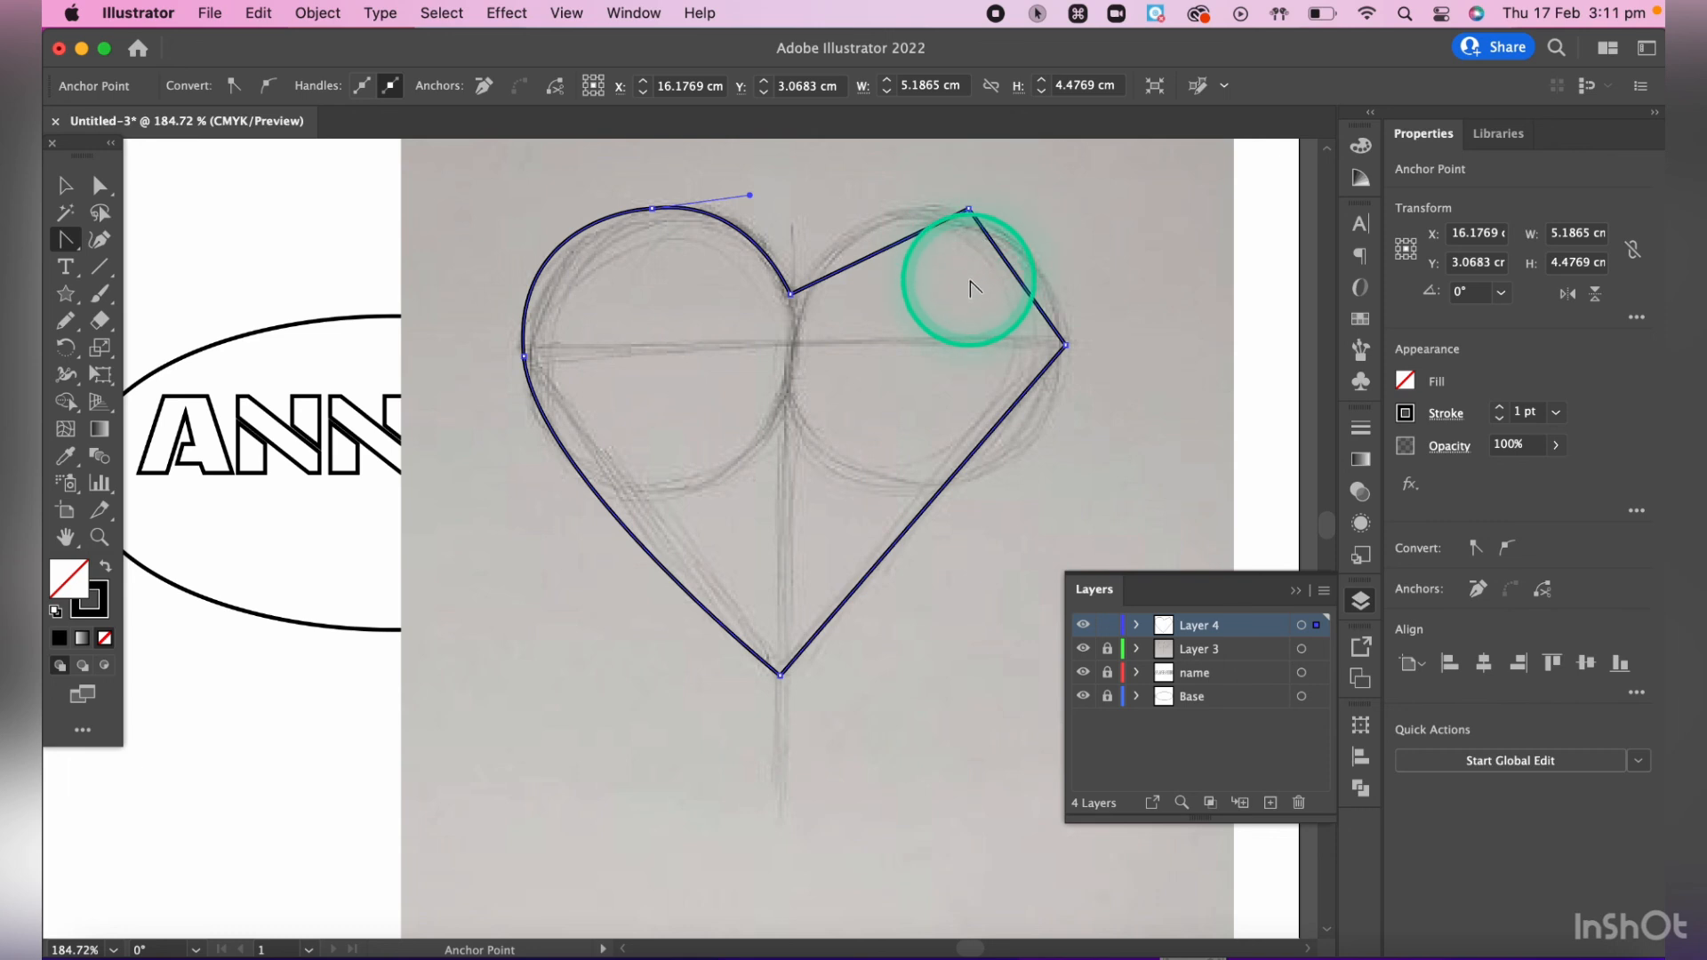
- Try rounding the heart's upper-right corner to a radius of about 1.72 cm and undo the rounding
{"action": "key", "text": "a"}
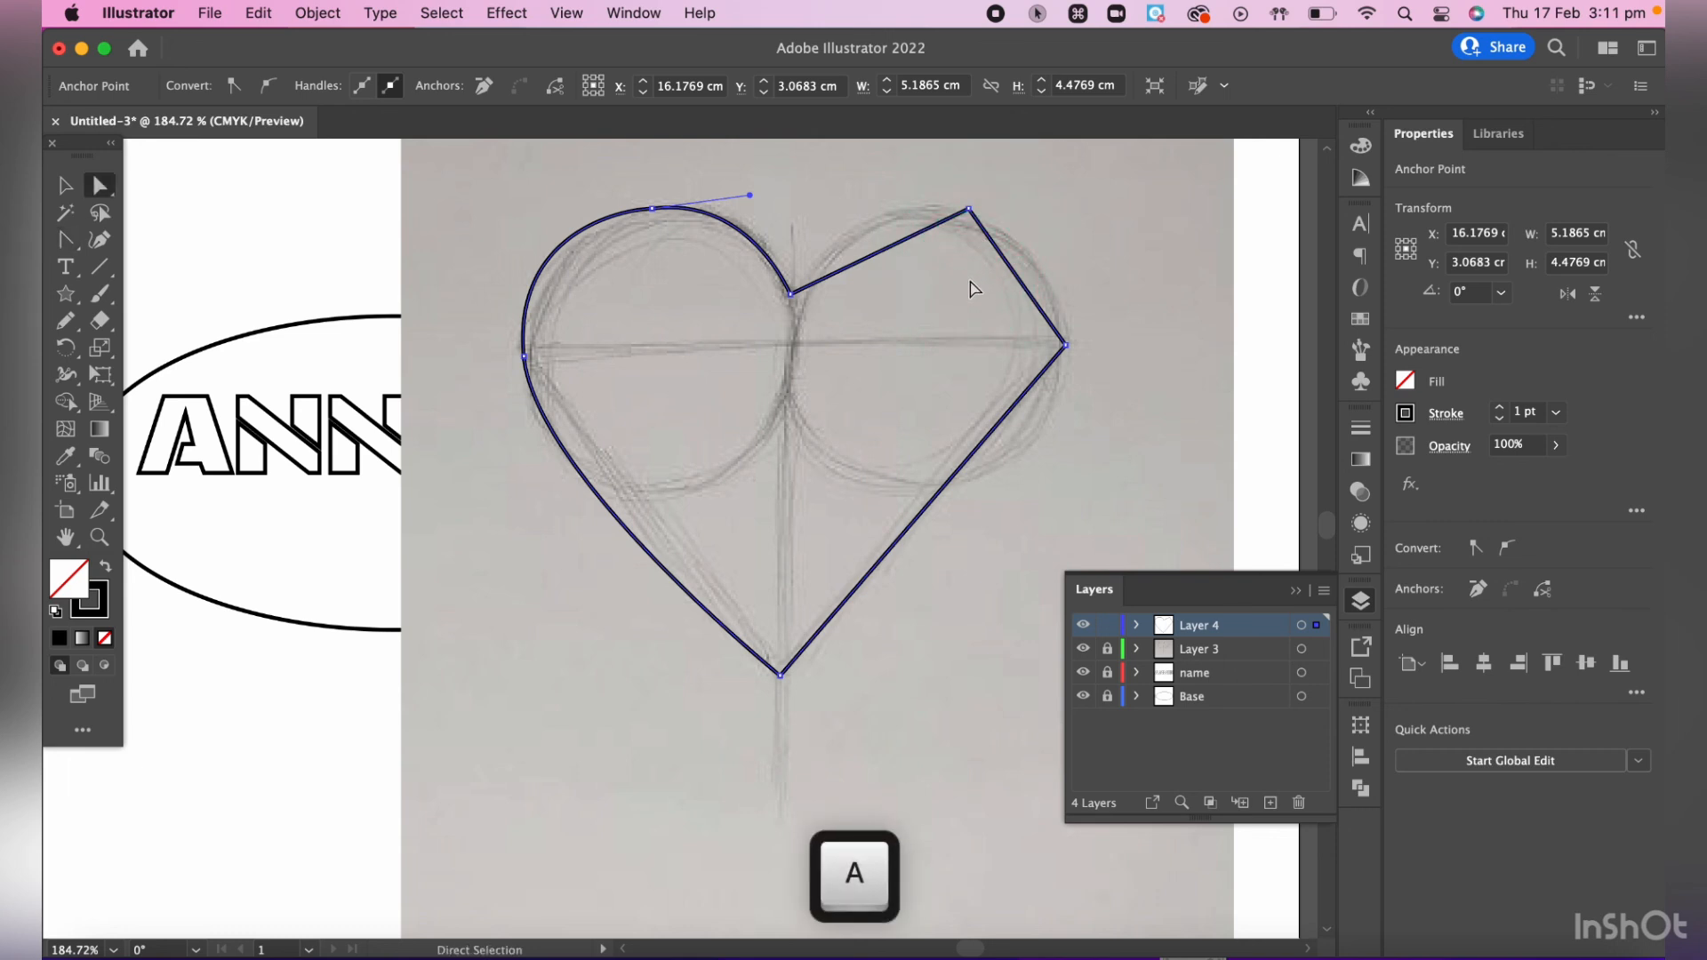
{"action": "left_click", "coordinate": [972, 193]}
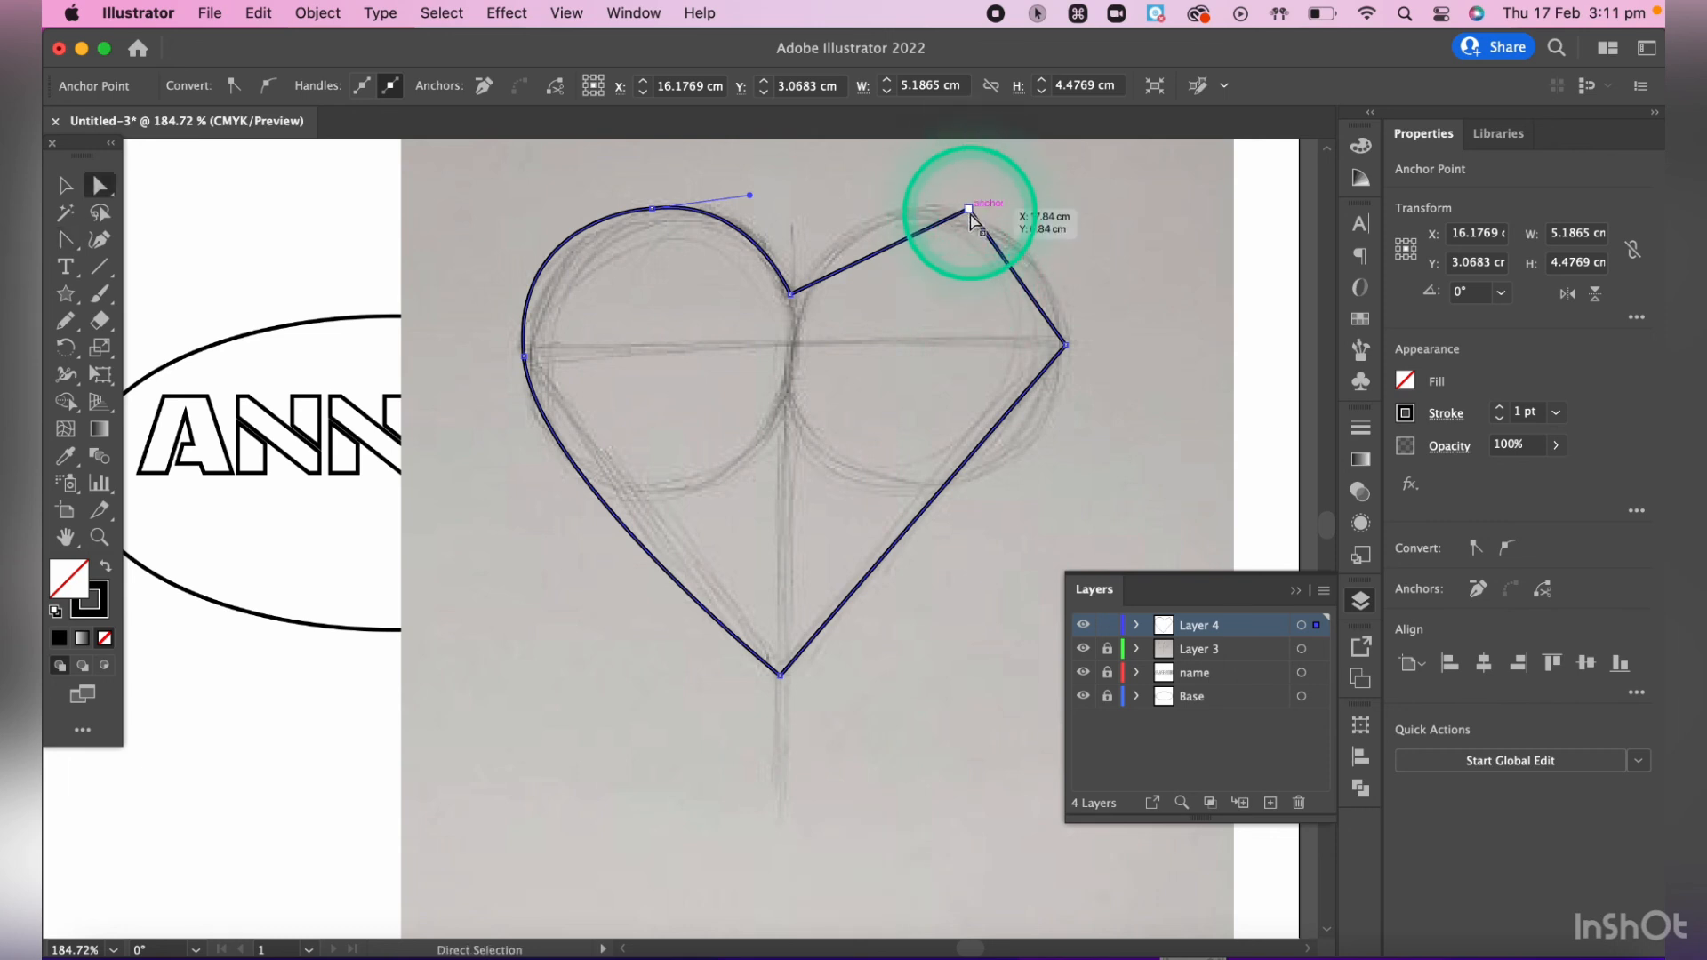
{"action": "left_click", "coordinate": [969, 210]}
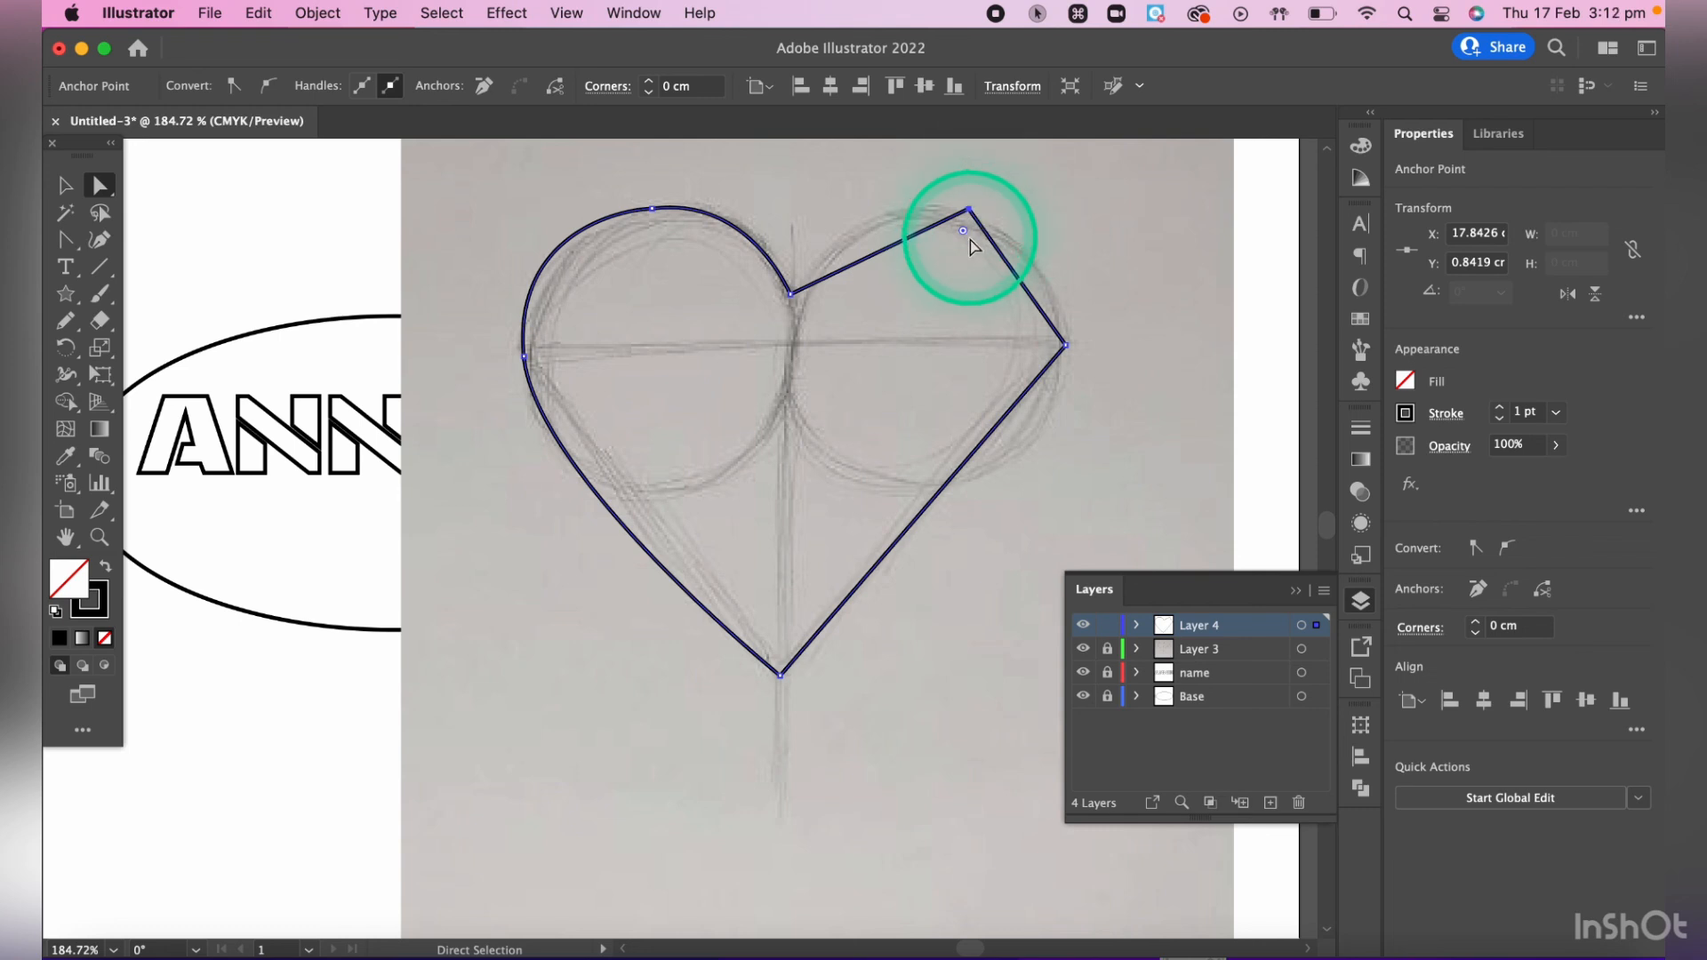
{"action": "left_click_drag", "start_coordinate": [965, 236], "coordinate": [909, 437]}
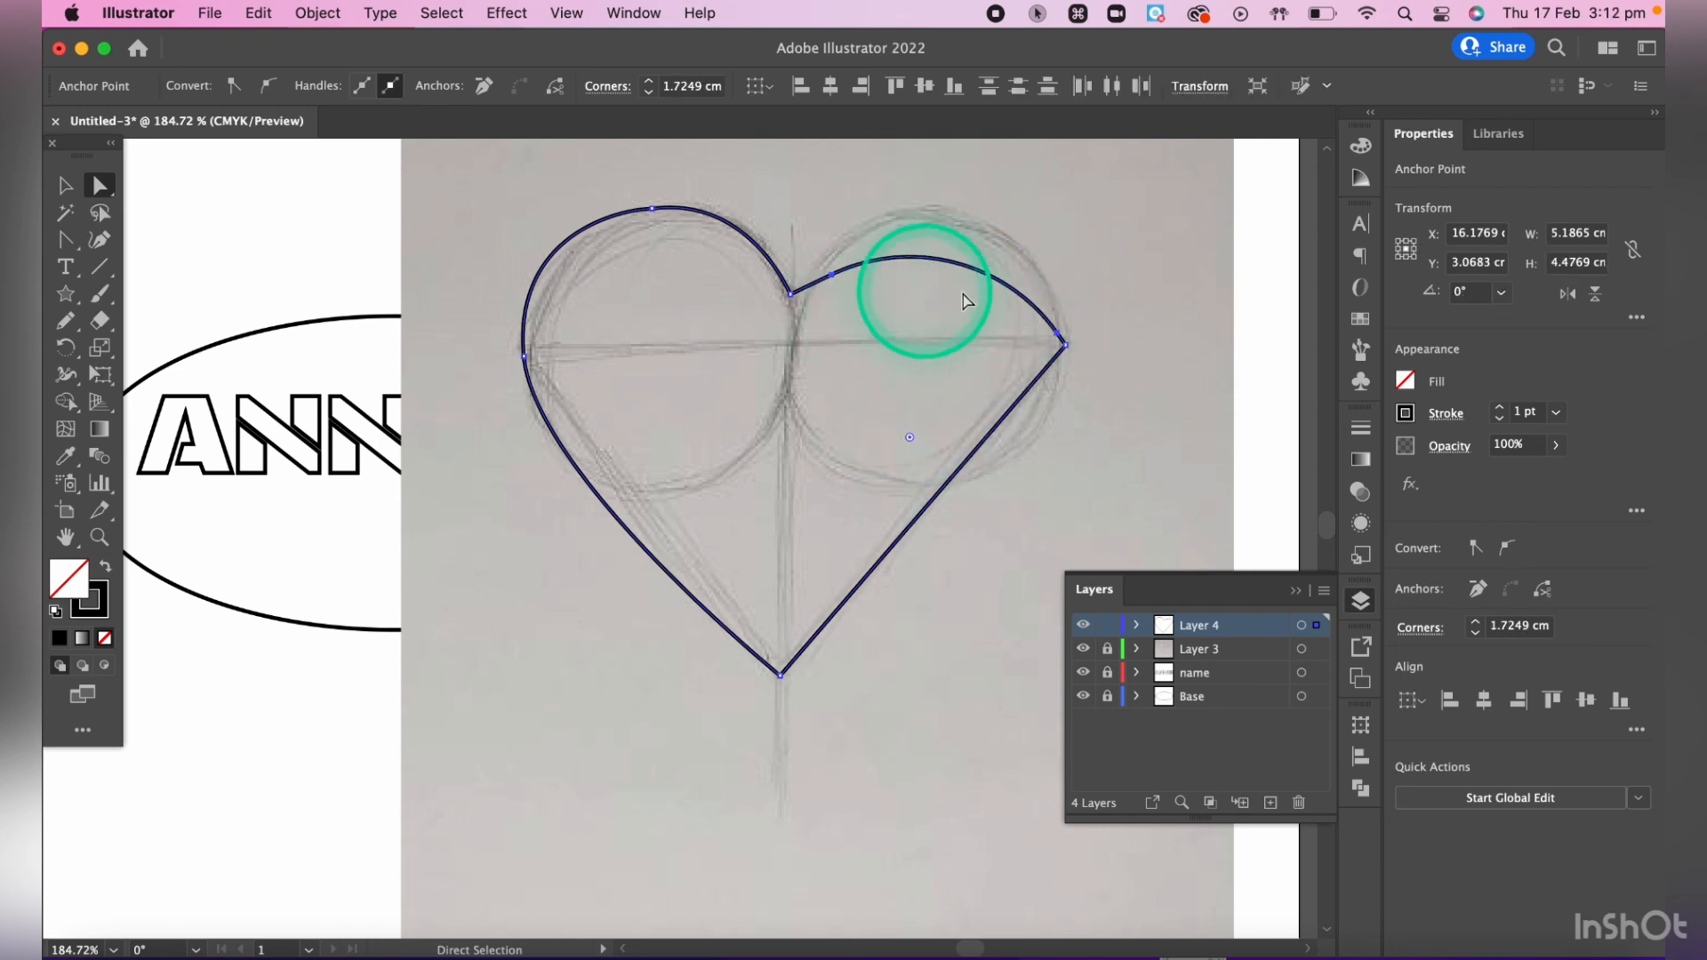
{"action": "key", "text": "super+z"}
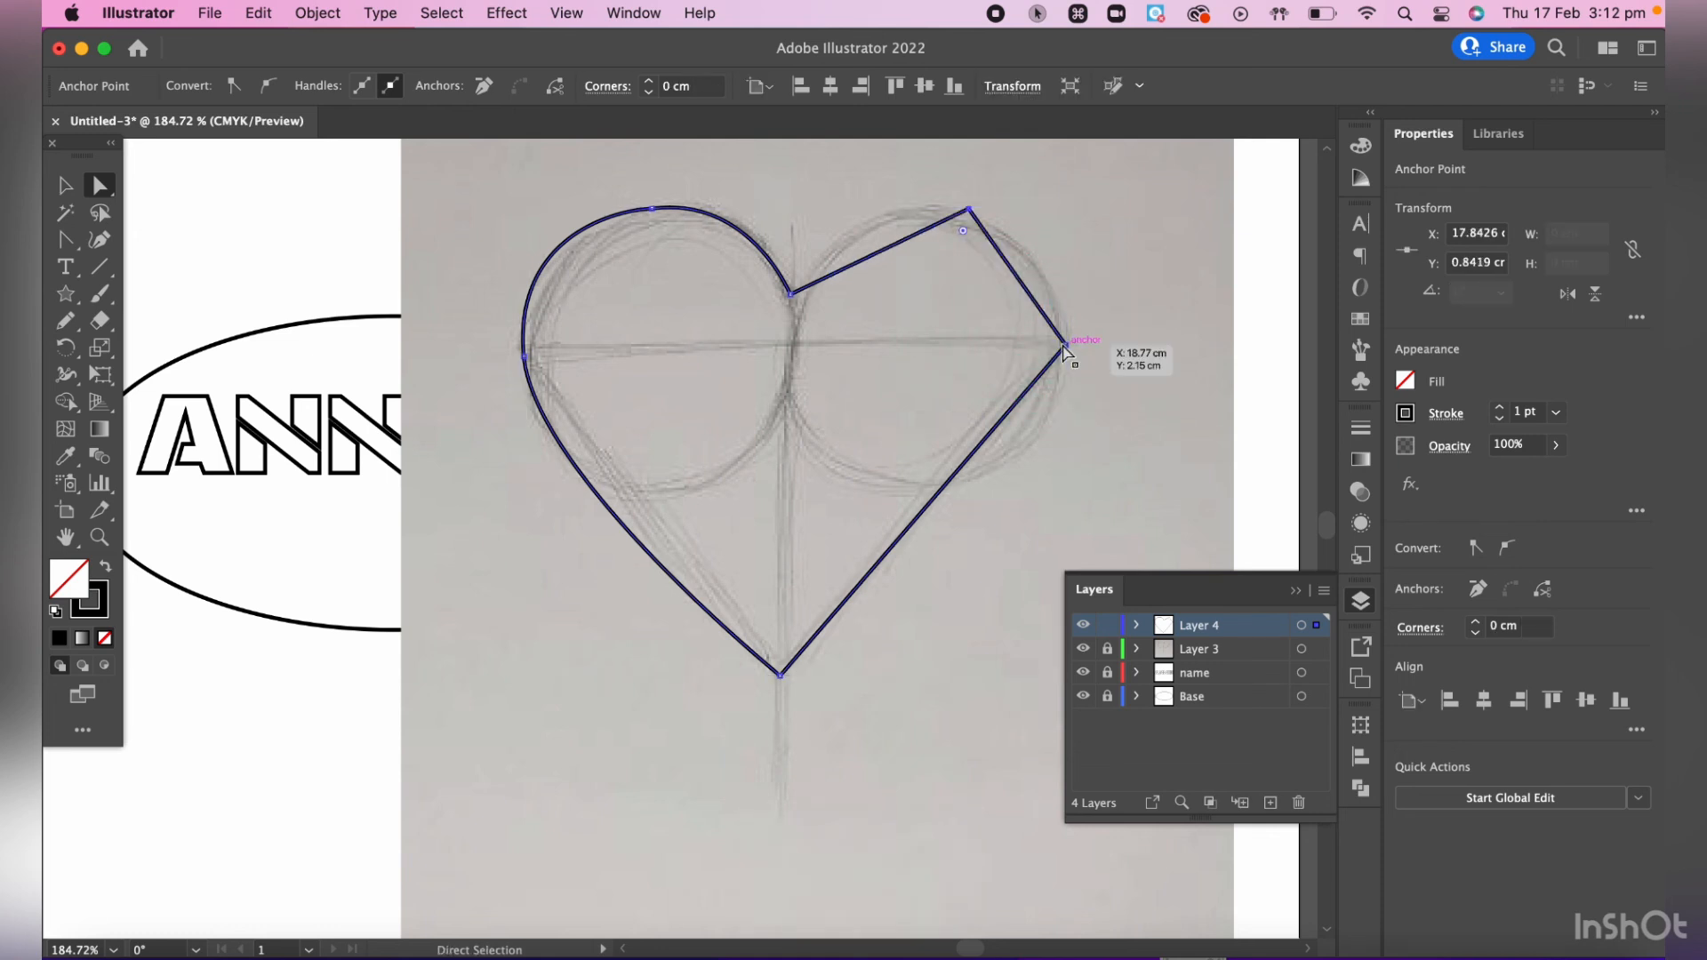
- Curve the heart outline's upper-right and far-right anchor points with the Anchor Point tool to follow the sketched right lobe
{"action": "key", "text": "shift+c"}
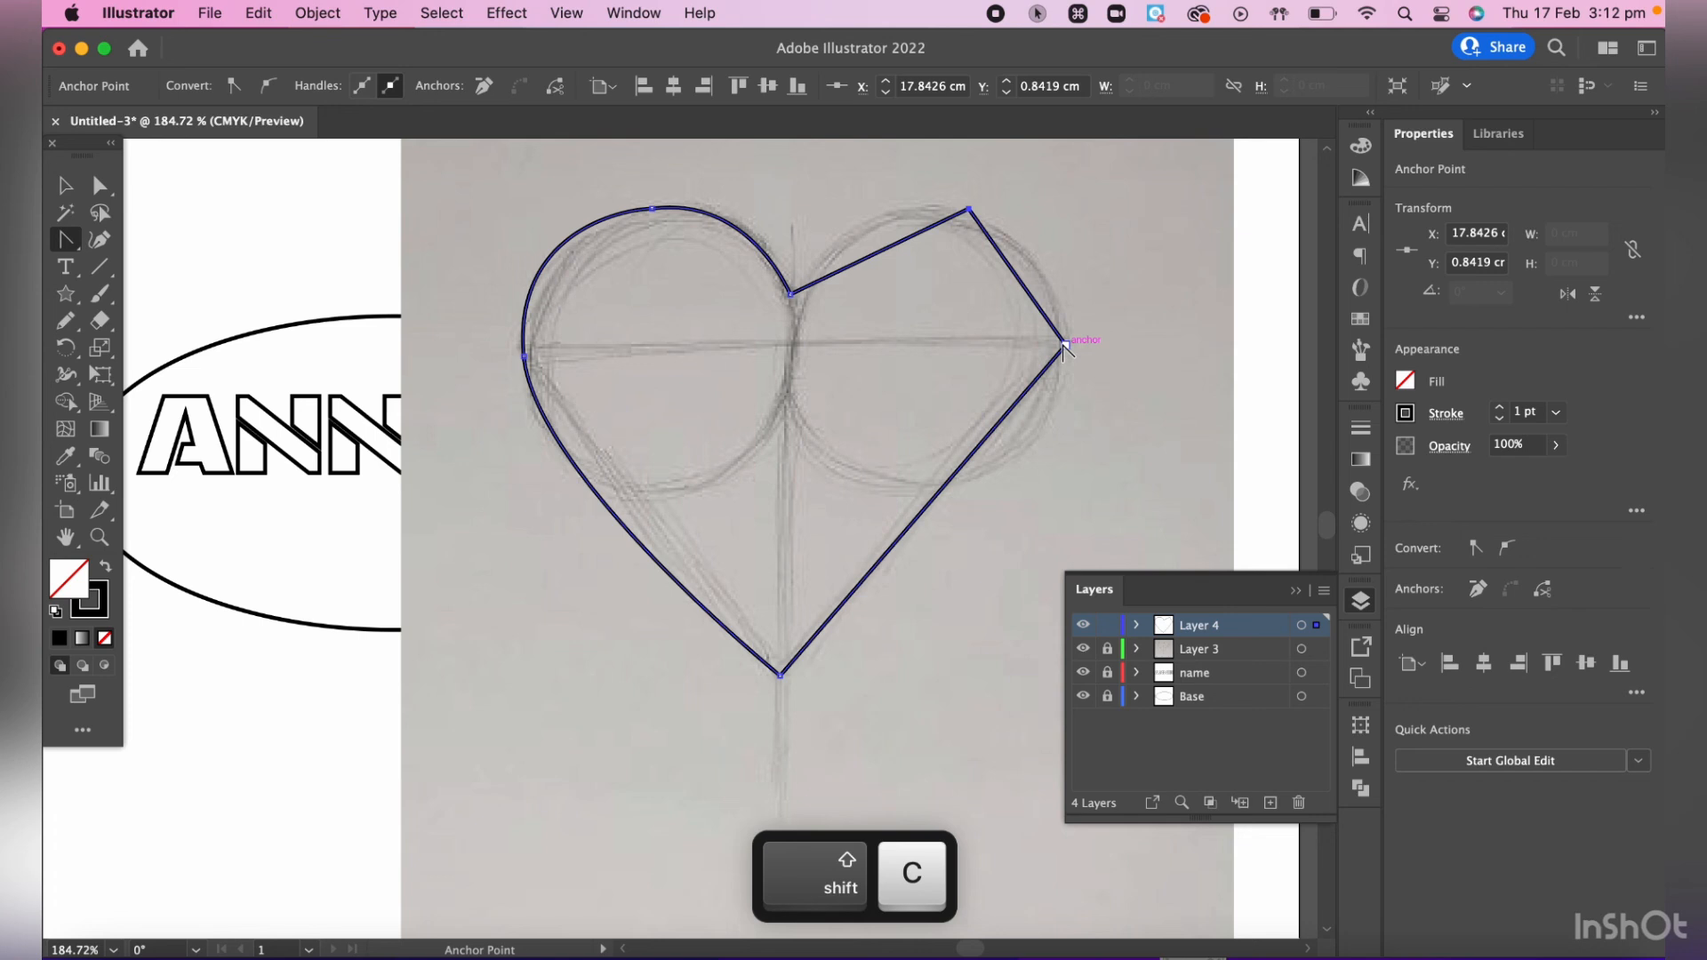
{"action": "left_click", "coordinate": [968, 212]}
{"action": "left_click_drag", "start_coordinate": [970, 211], "coordinate": [1072, 237]}
{"action": "left_click_drag", "start_coordinate": [1066, 346], "coordinate": [993, 508]}
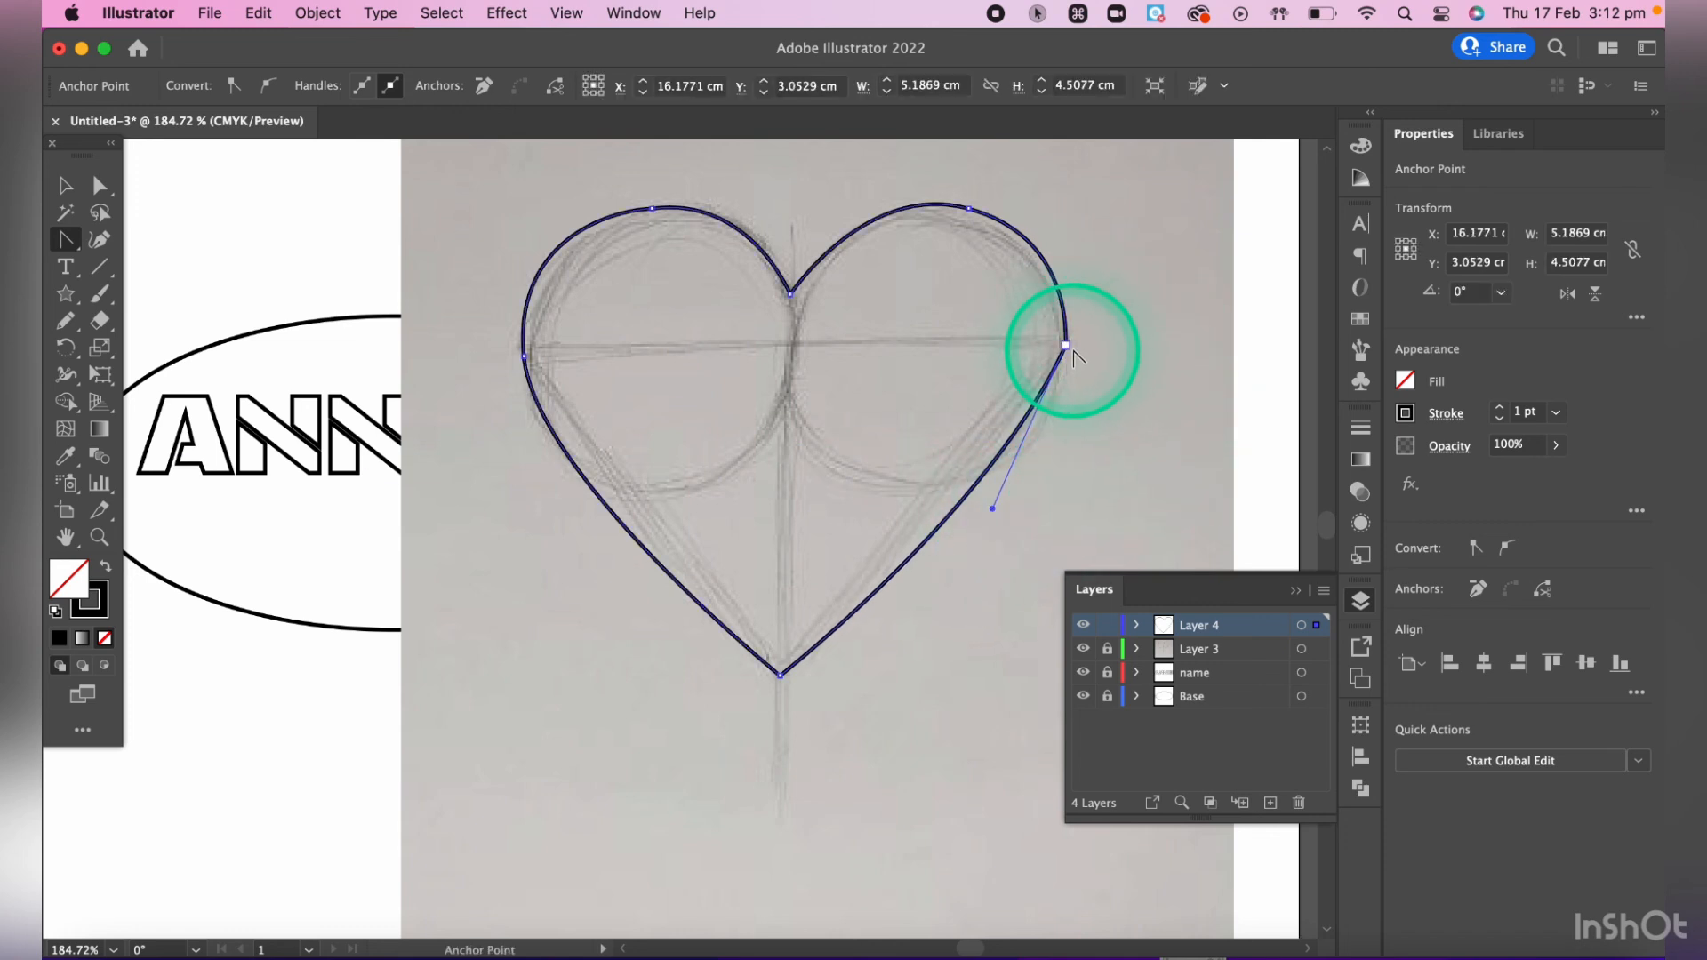
{"action": "key", "text": "a"}
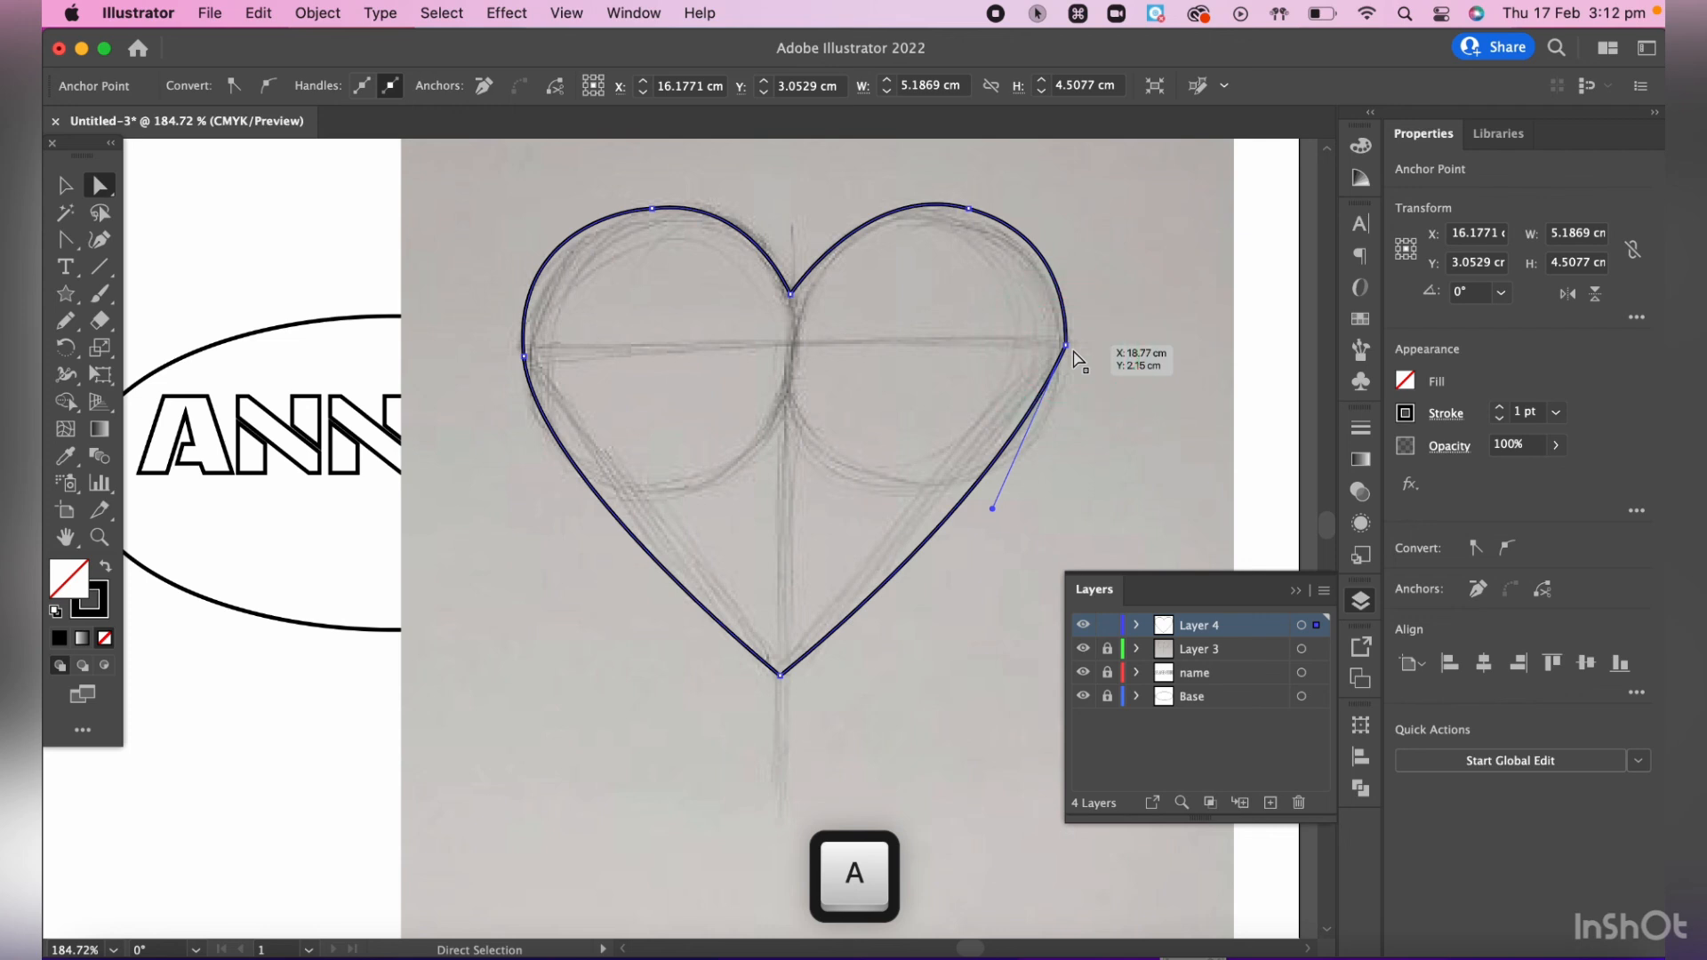
- Move the heart's far-right anchor point slightly down and inward to X 18.5919, Y 2.4977 cm, and hide the sketch on Layer 3
{"action": "left_click", "coordinate": [1067, 346]}
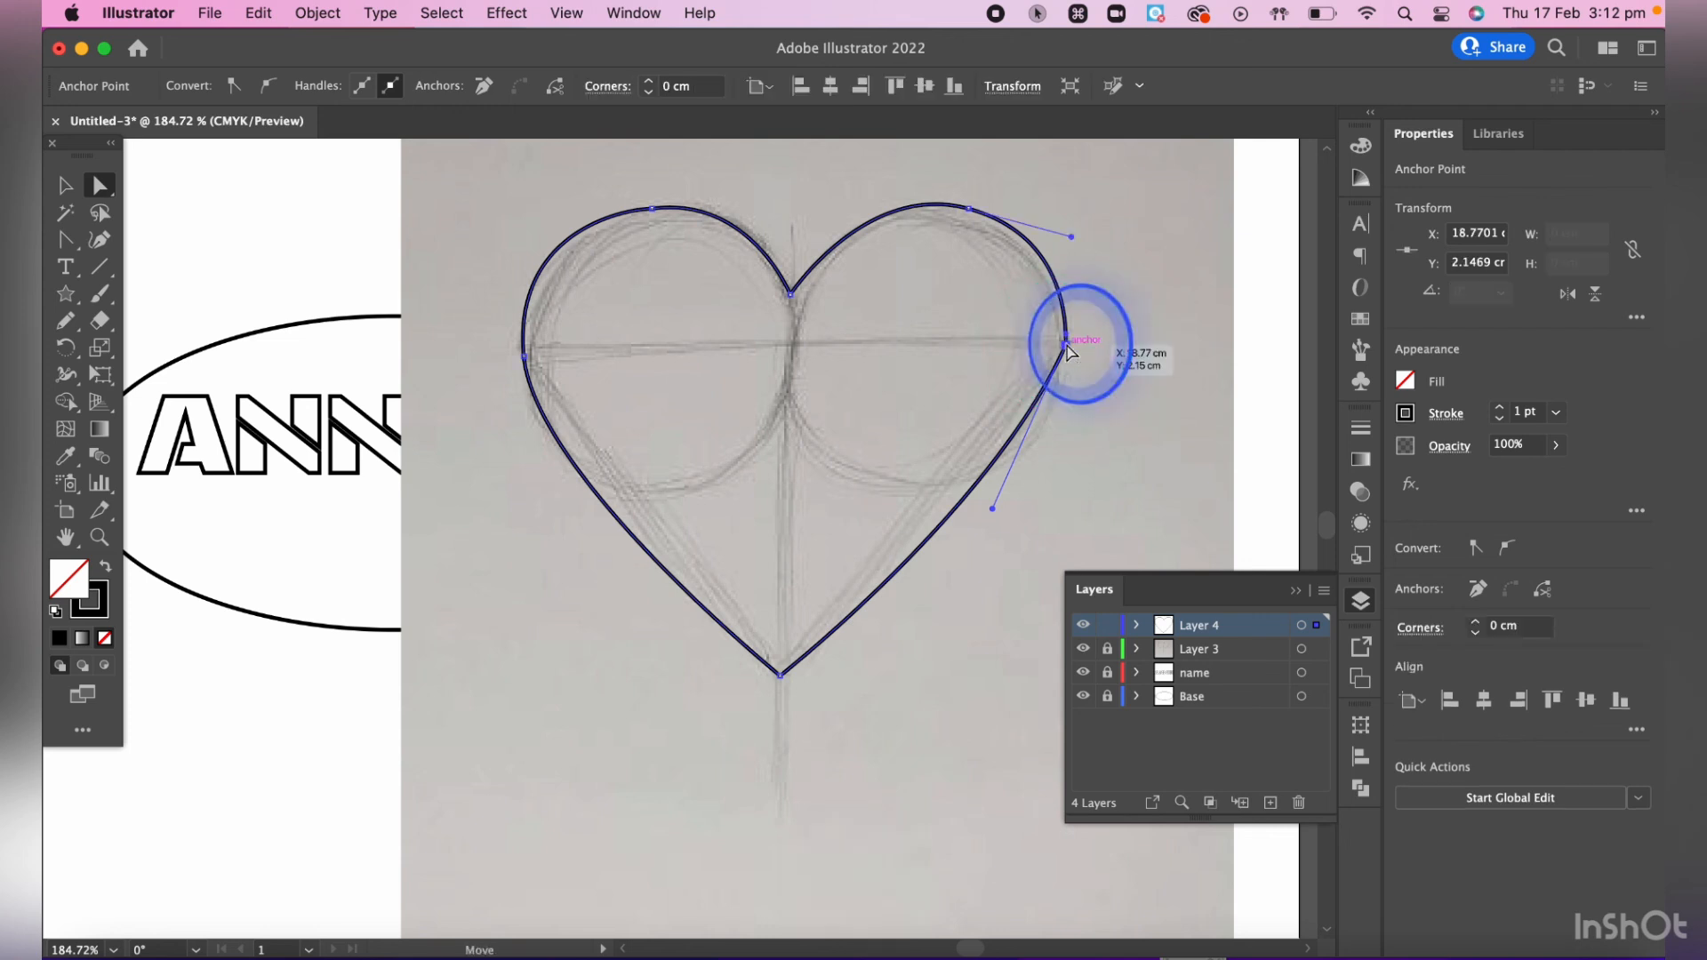
{"action": "left_click_drag", "start_coordinate": [1067, 346], "coordinate": [1047, 377]}
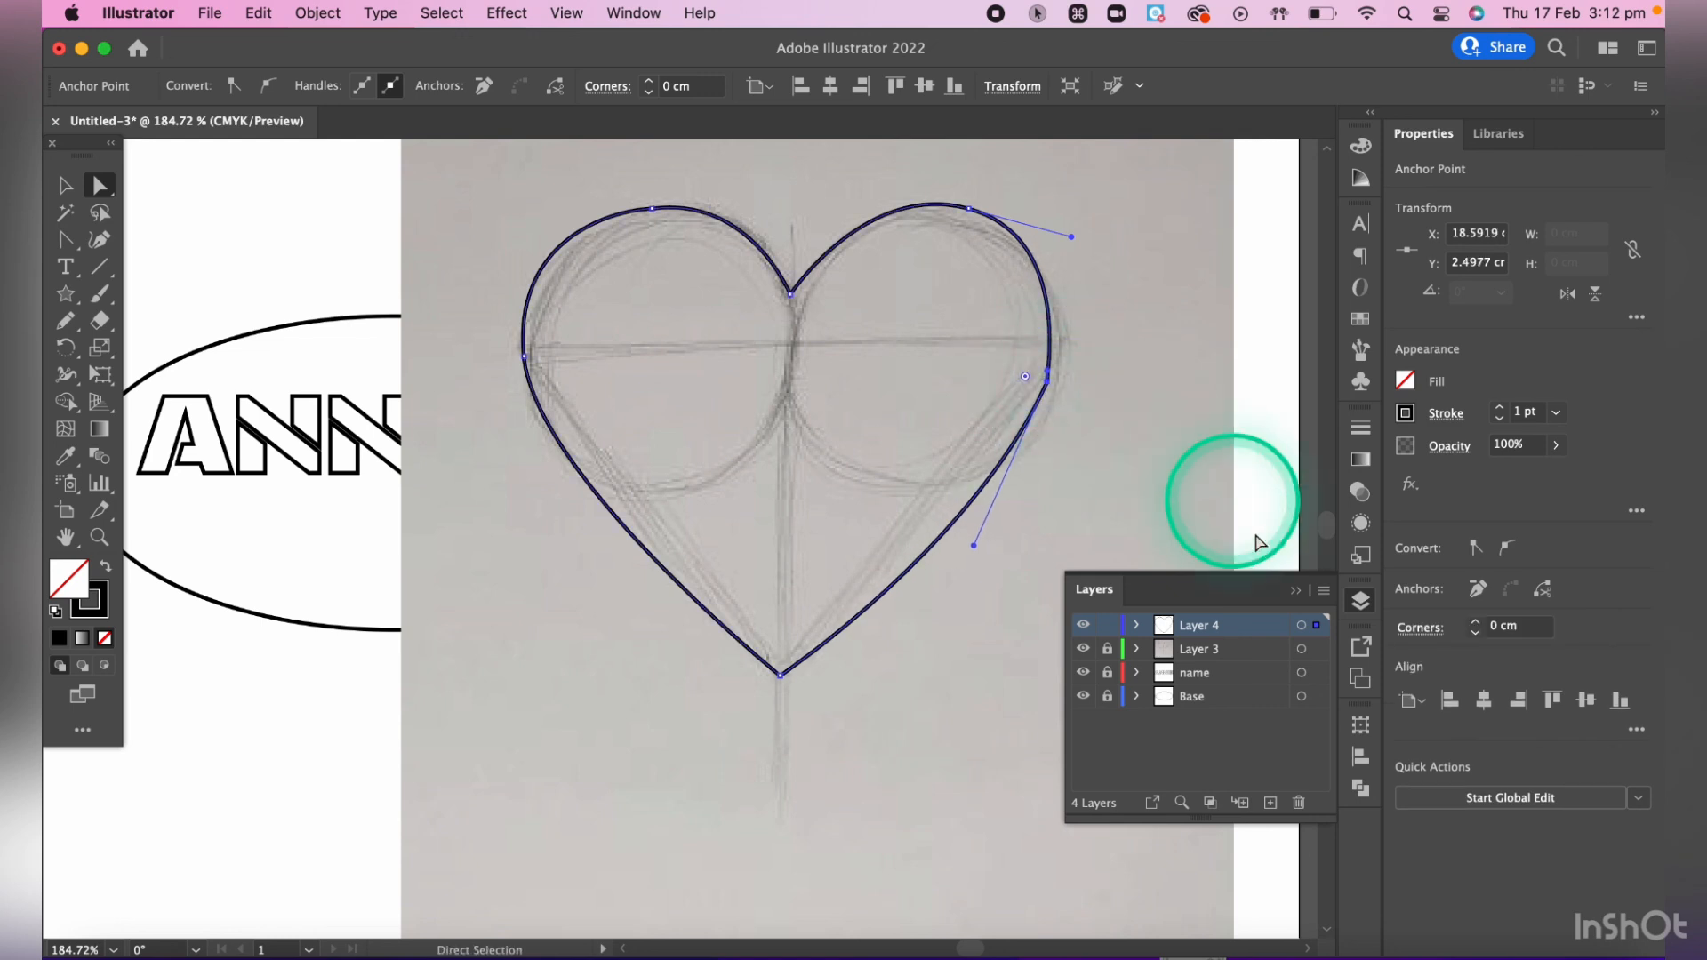
{"action": "left_click", "coordinate": [1023, 378]}
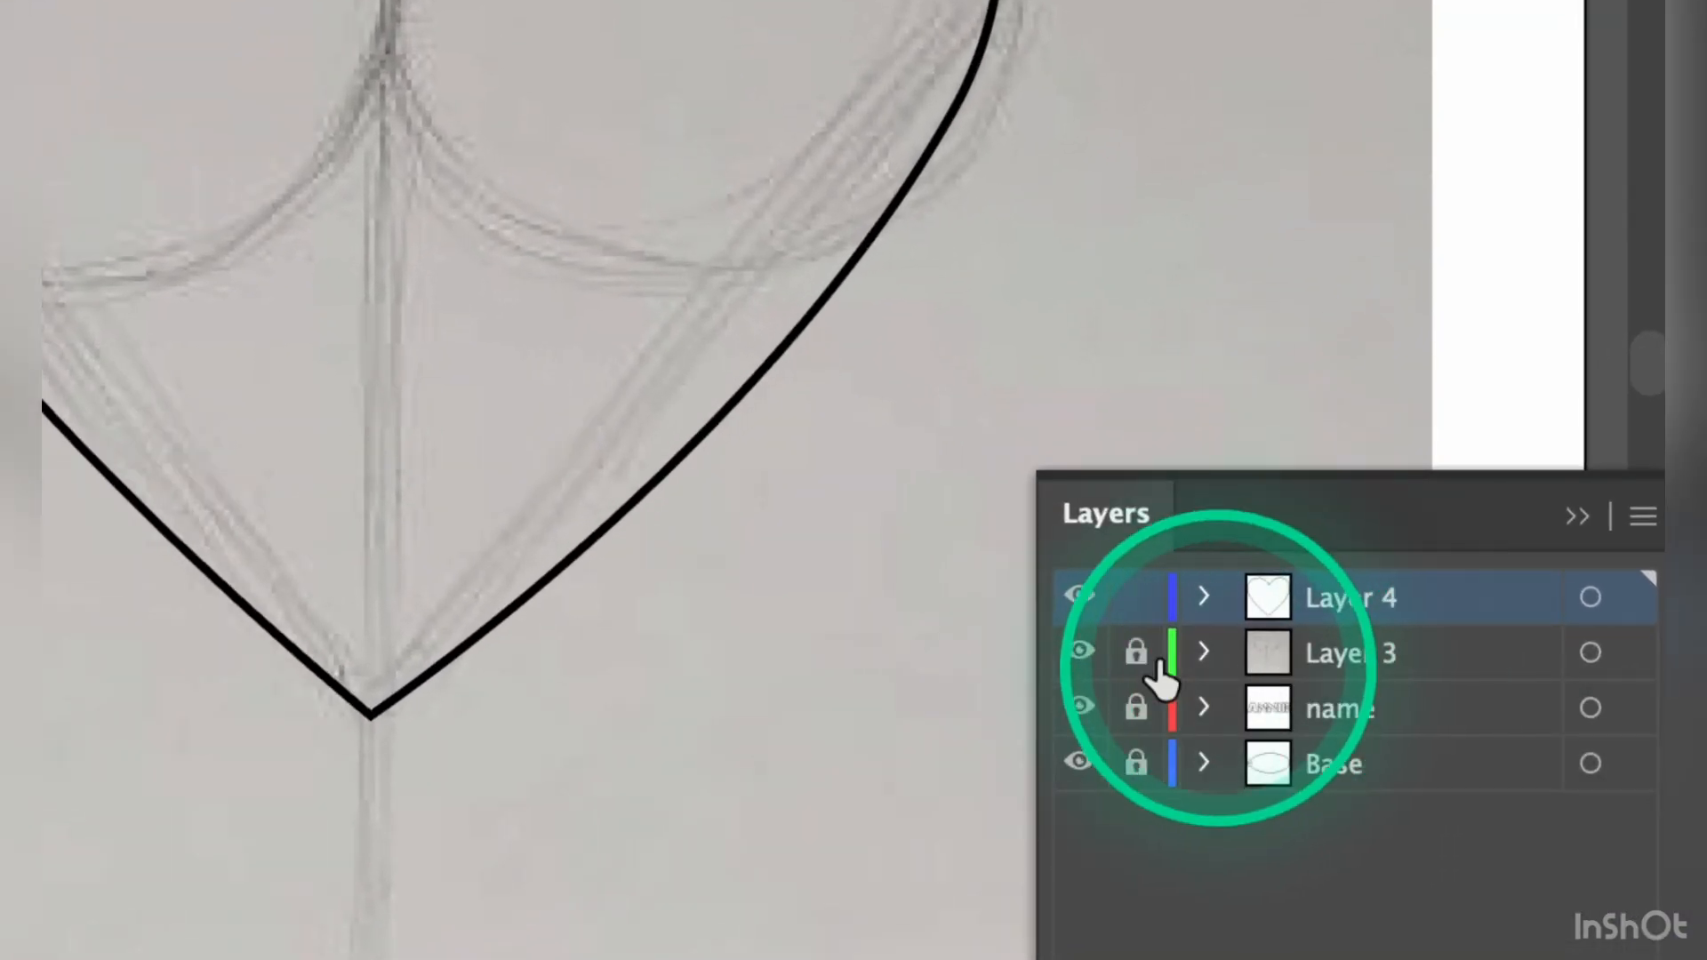
{"action": "left_click", "coordinate": [1080, 651]}
{"action": "key", "text": "ctrl"}
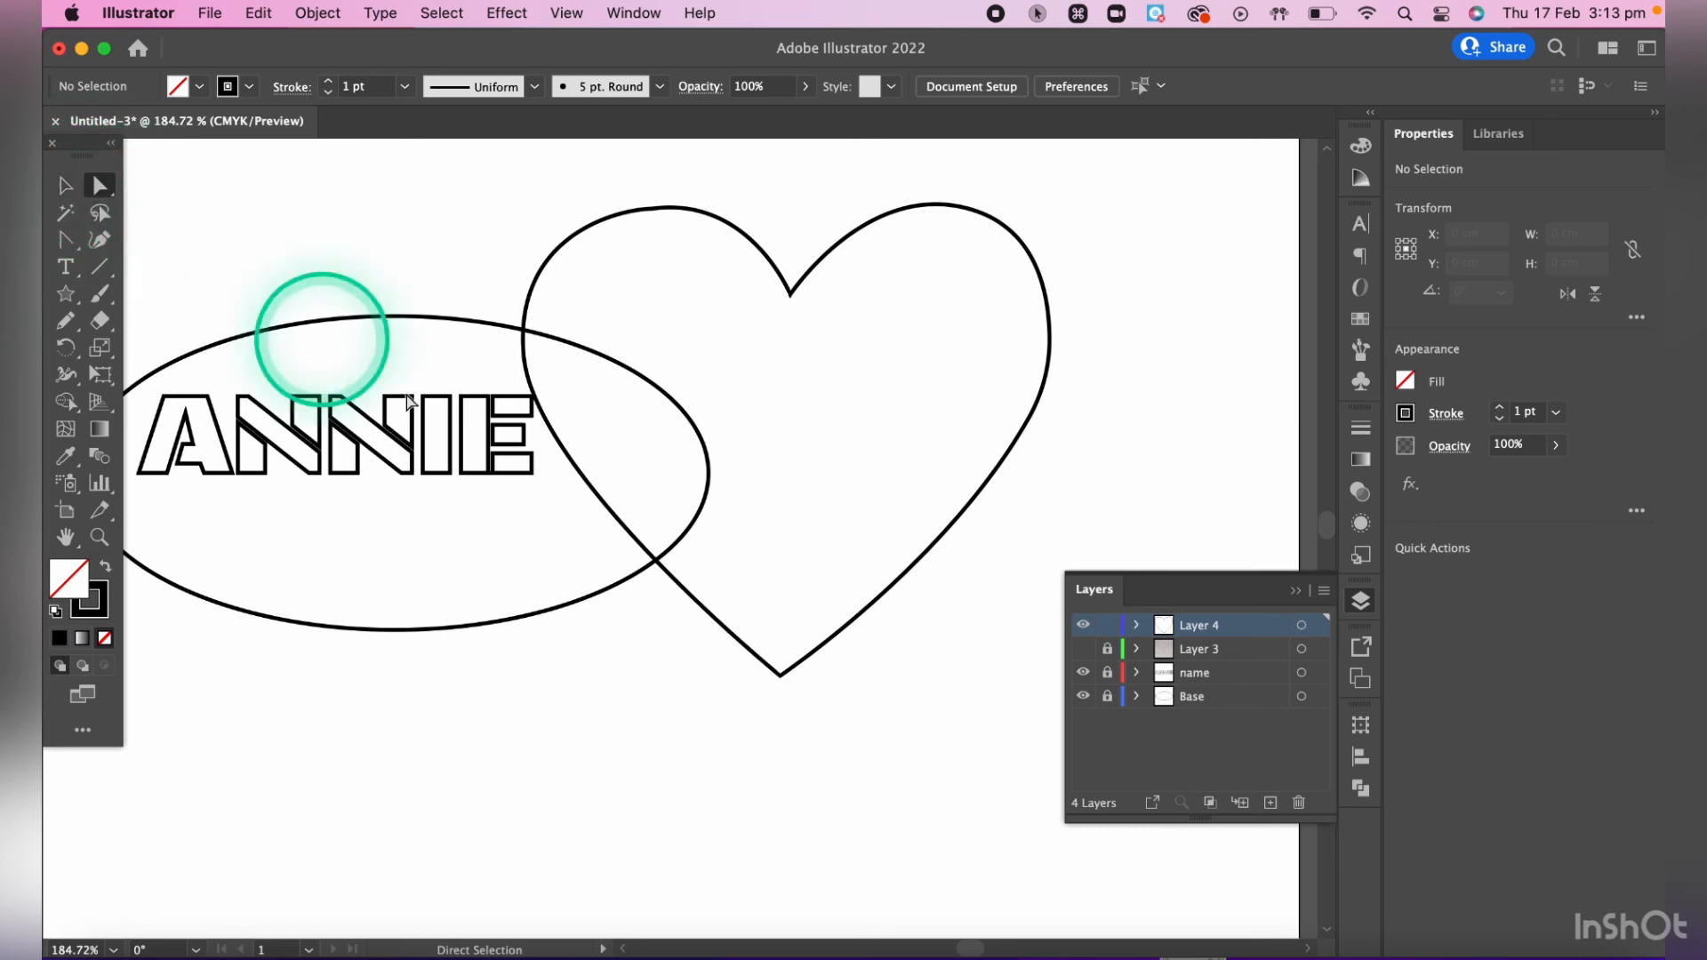
- Scale the heart down to roughly letter height and place it inside the ellipse, just right of the lettering
{"action": "key", "text": "v"}
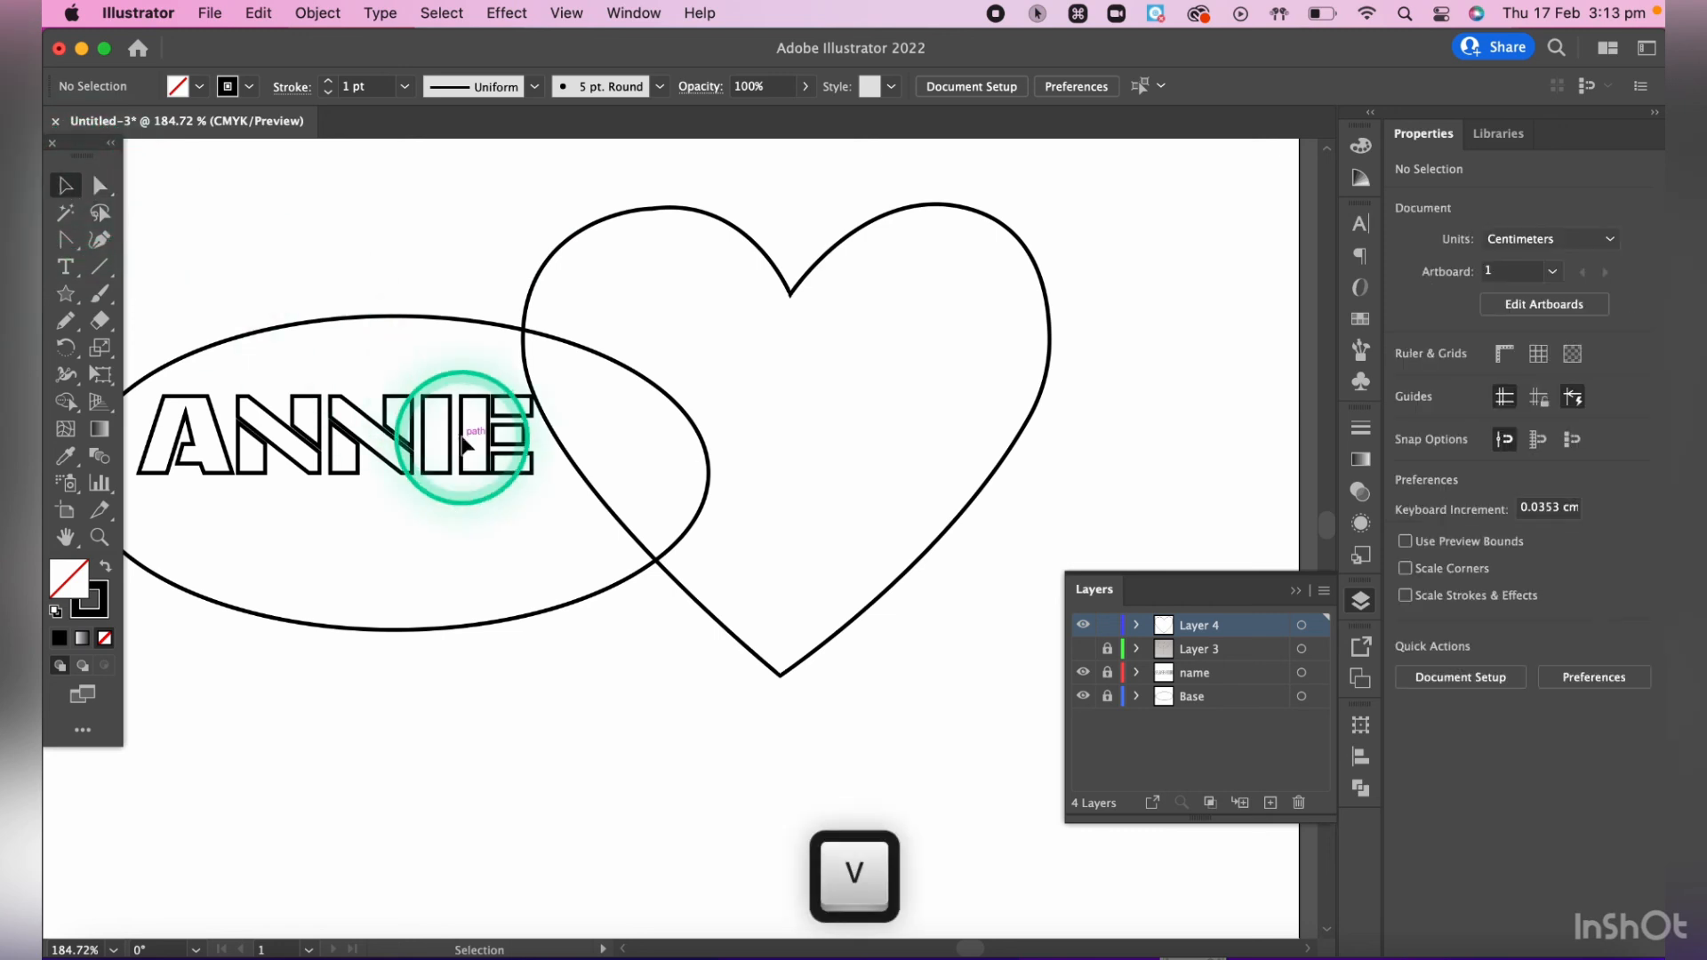
{"action": "left_click", "coordinate": [556, 252]}
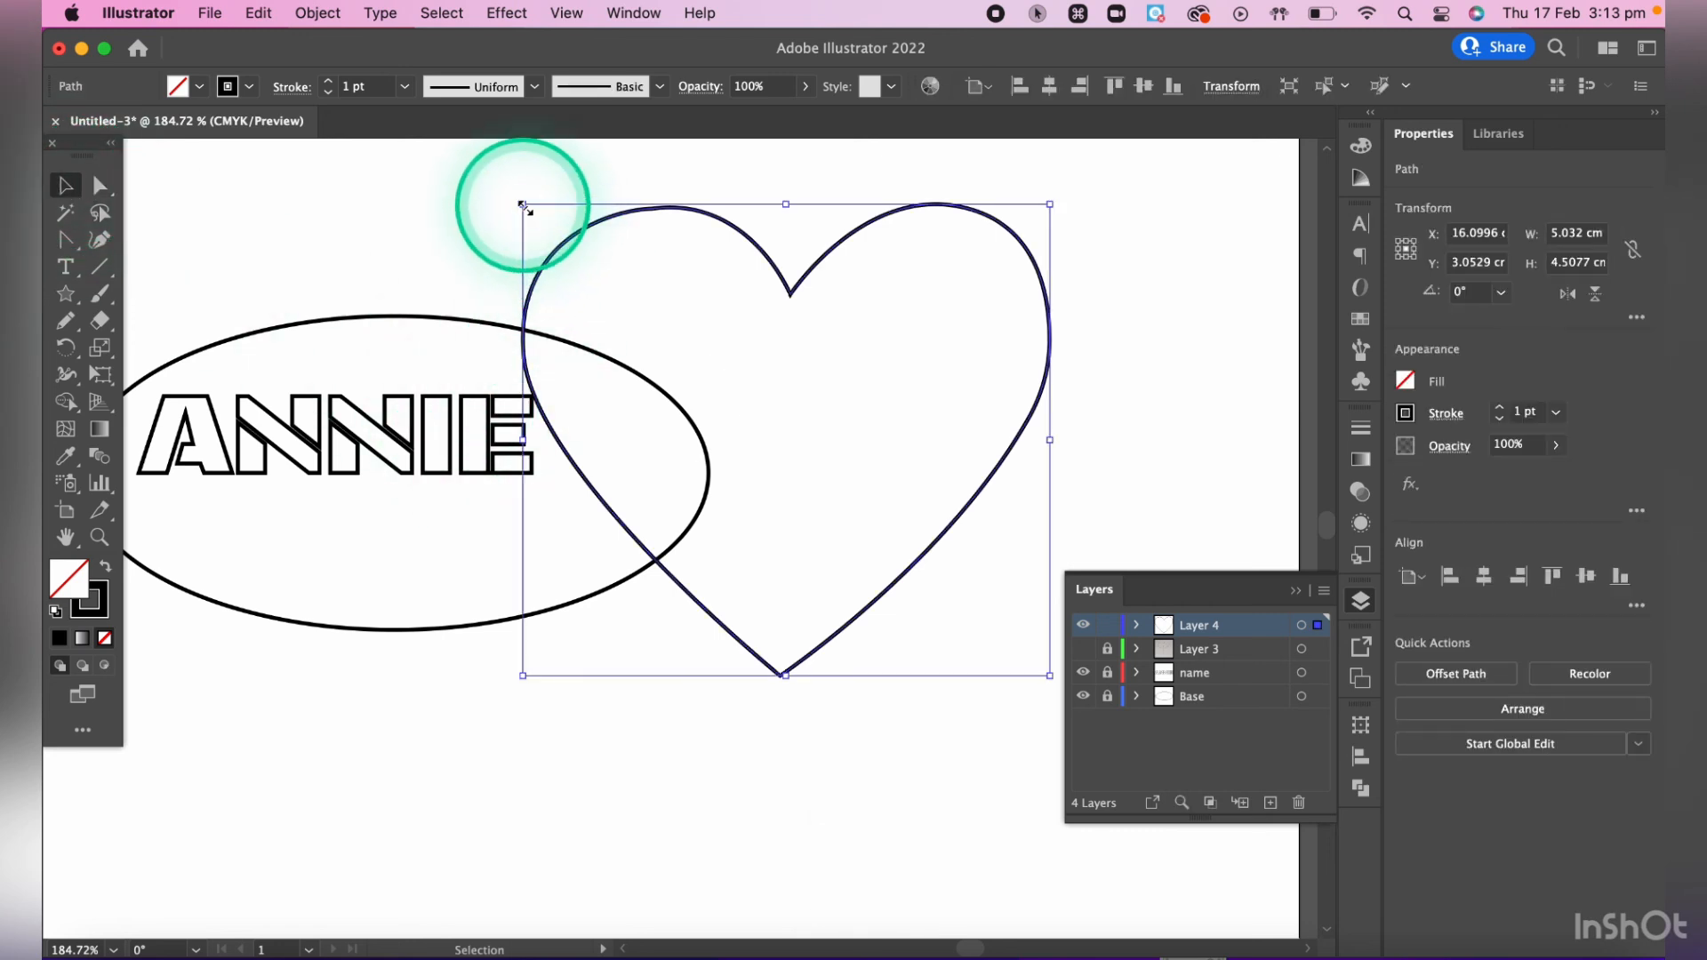
{"action": "left_click_drag", "start_coordinate": [525, 208], "coordinate": [969, 542]}
{"action": "left_click_drag", "start_coordinate": [1012, 621], "coordinate": [603, 483]}
{"action": "left_click", "coordinate": [857, 348]}
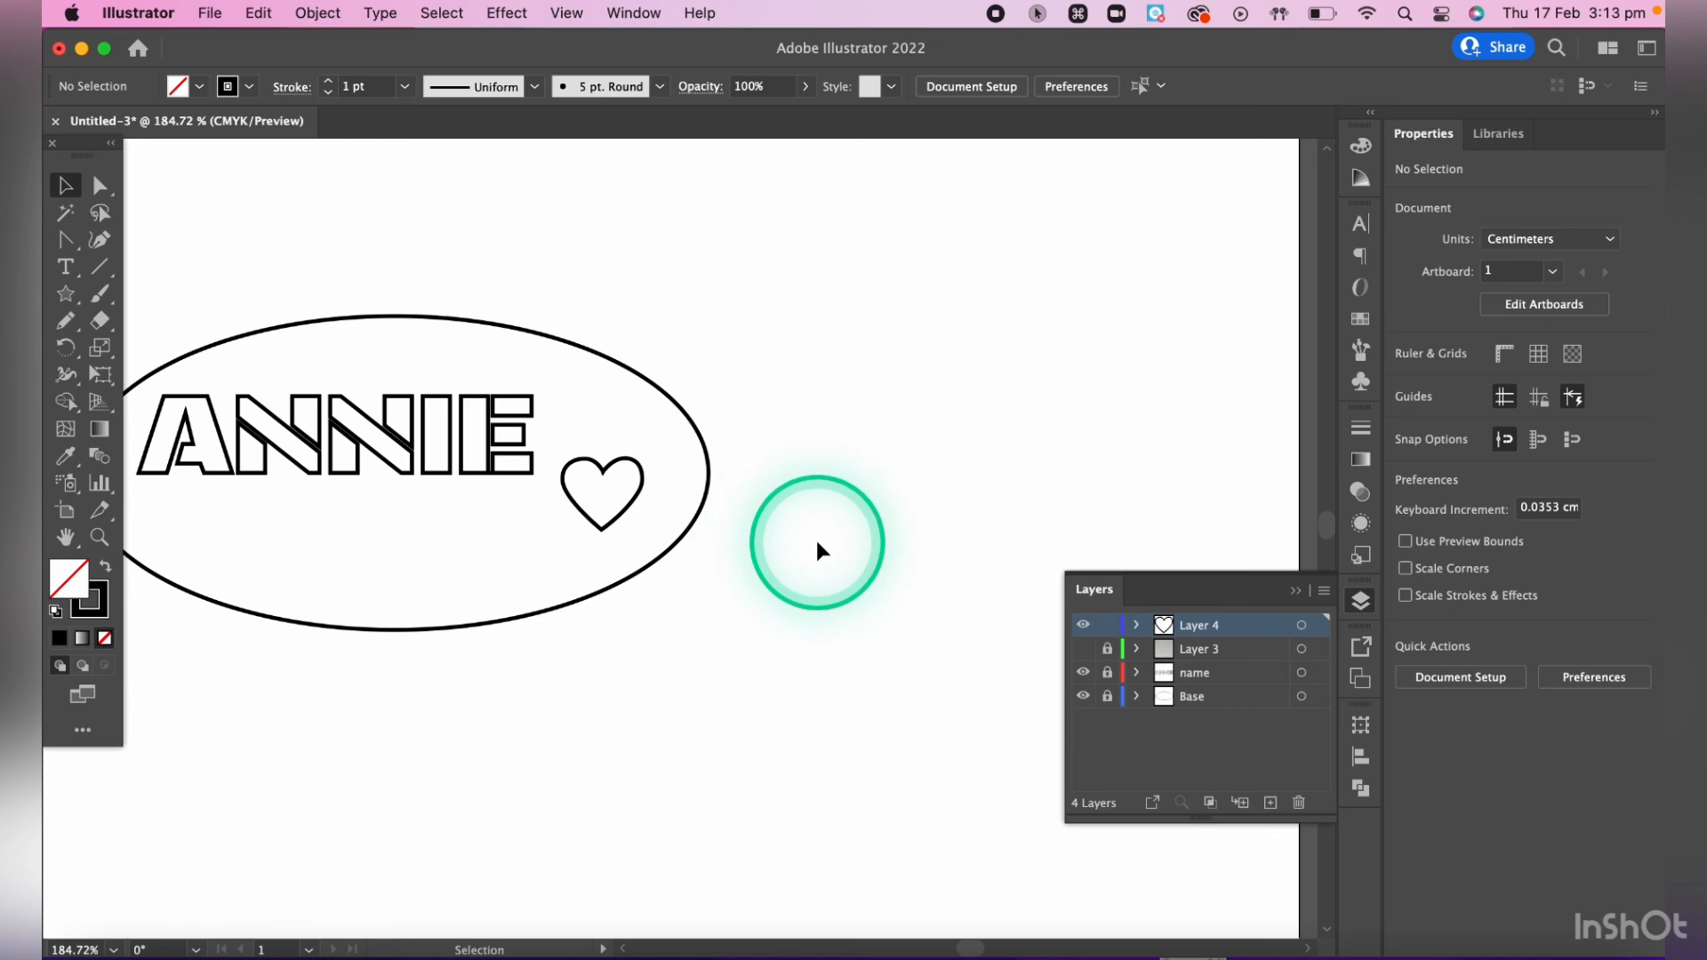
- Unlock the name and Base layers
{"action": "scroll", "coordinate": [816, 544], "scroll_direction": "left", "scroll_amount": 5}
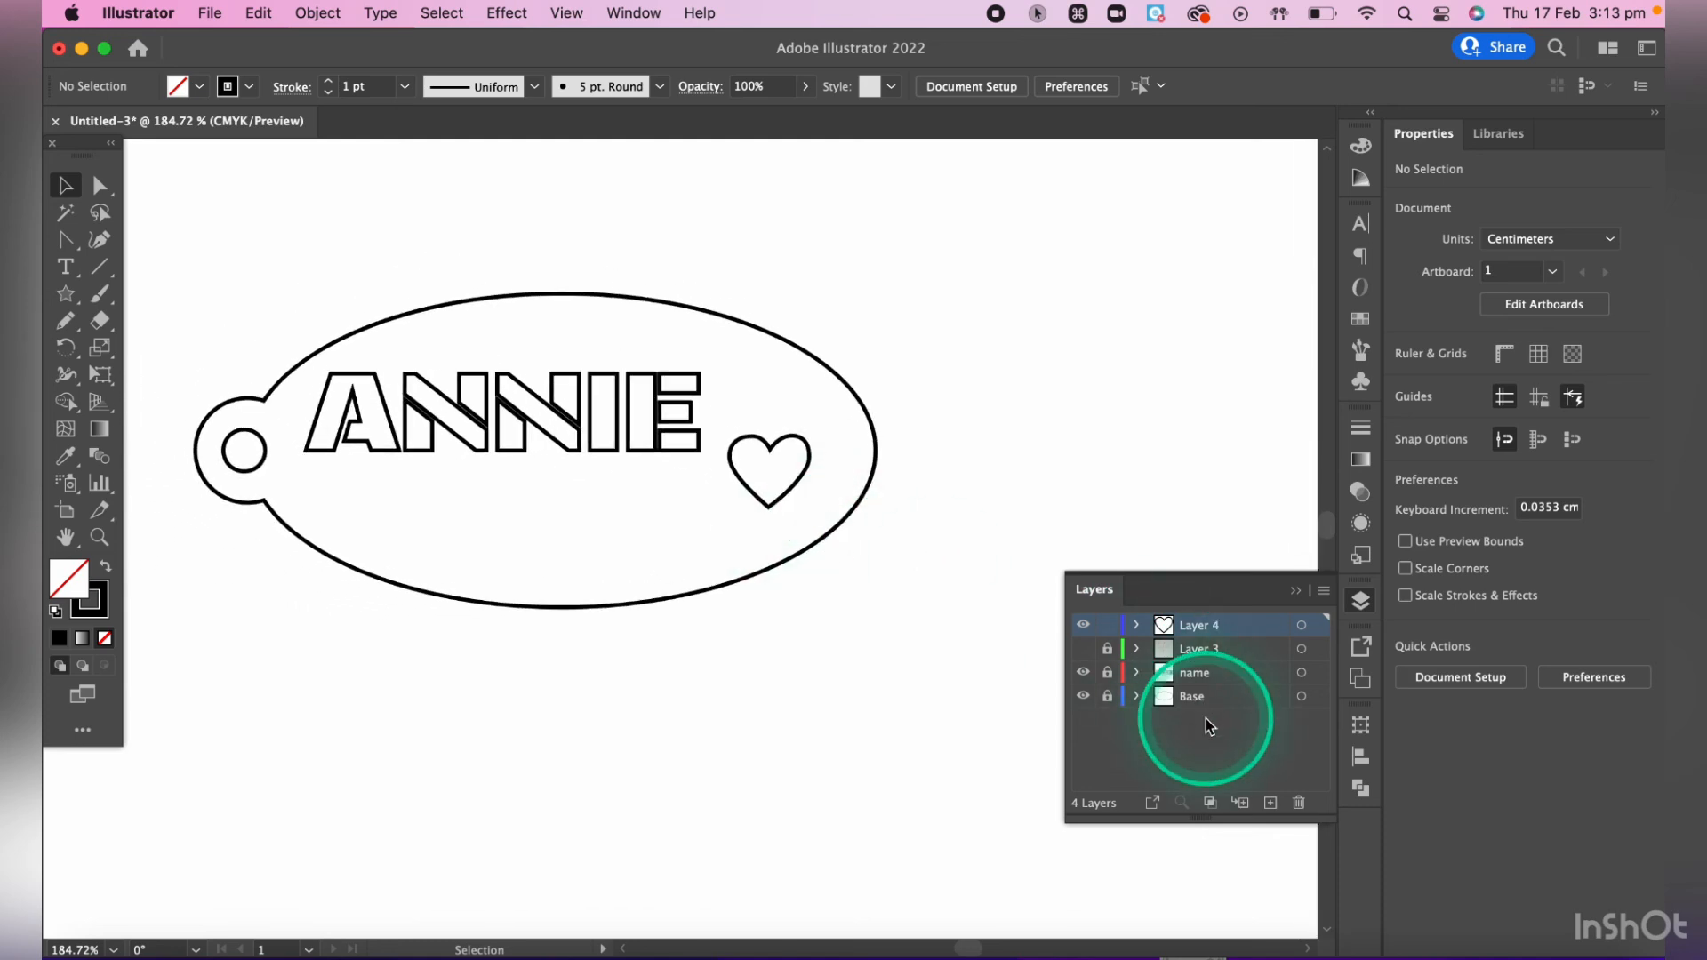
{"action": "left_click", "coordinate": [1107, 672]}
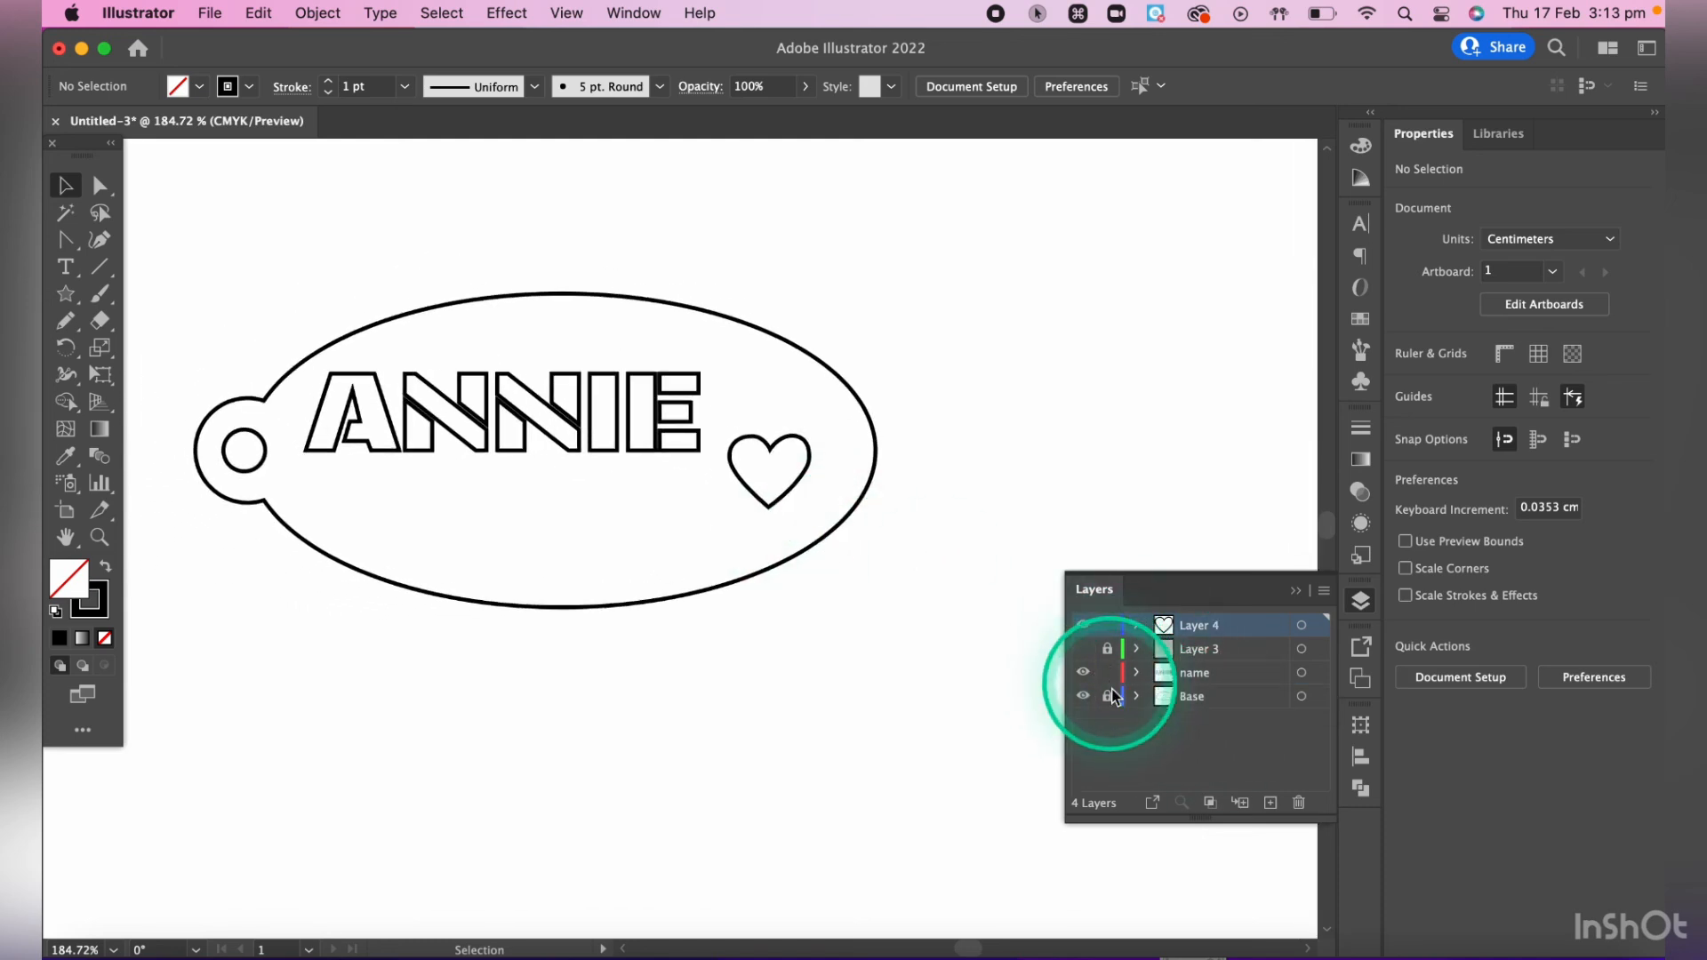
{"action": "left_click", "coordinate": [1107, 696]}
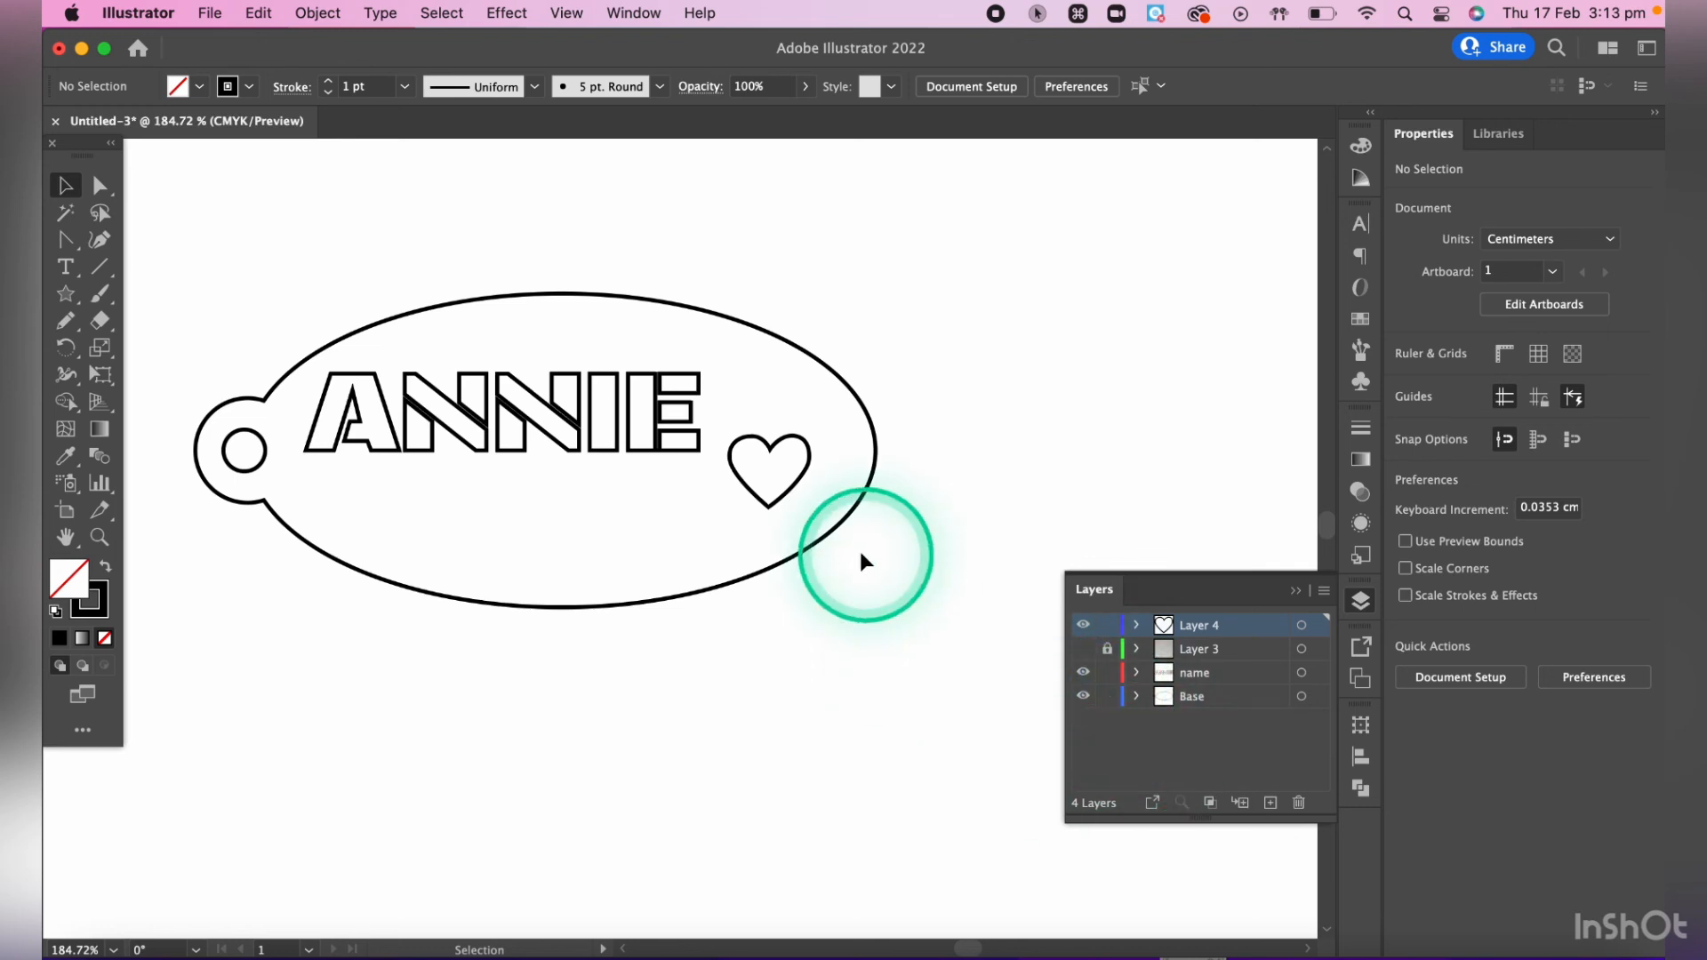
- Select the whole tag, including the base, lettering and heart, and set its stroke weight to 0.003 pt
{"action": "left_click_drag", "start_coordinate": [171, 240], "coordinate": [889, 768]}
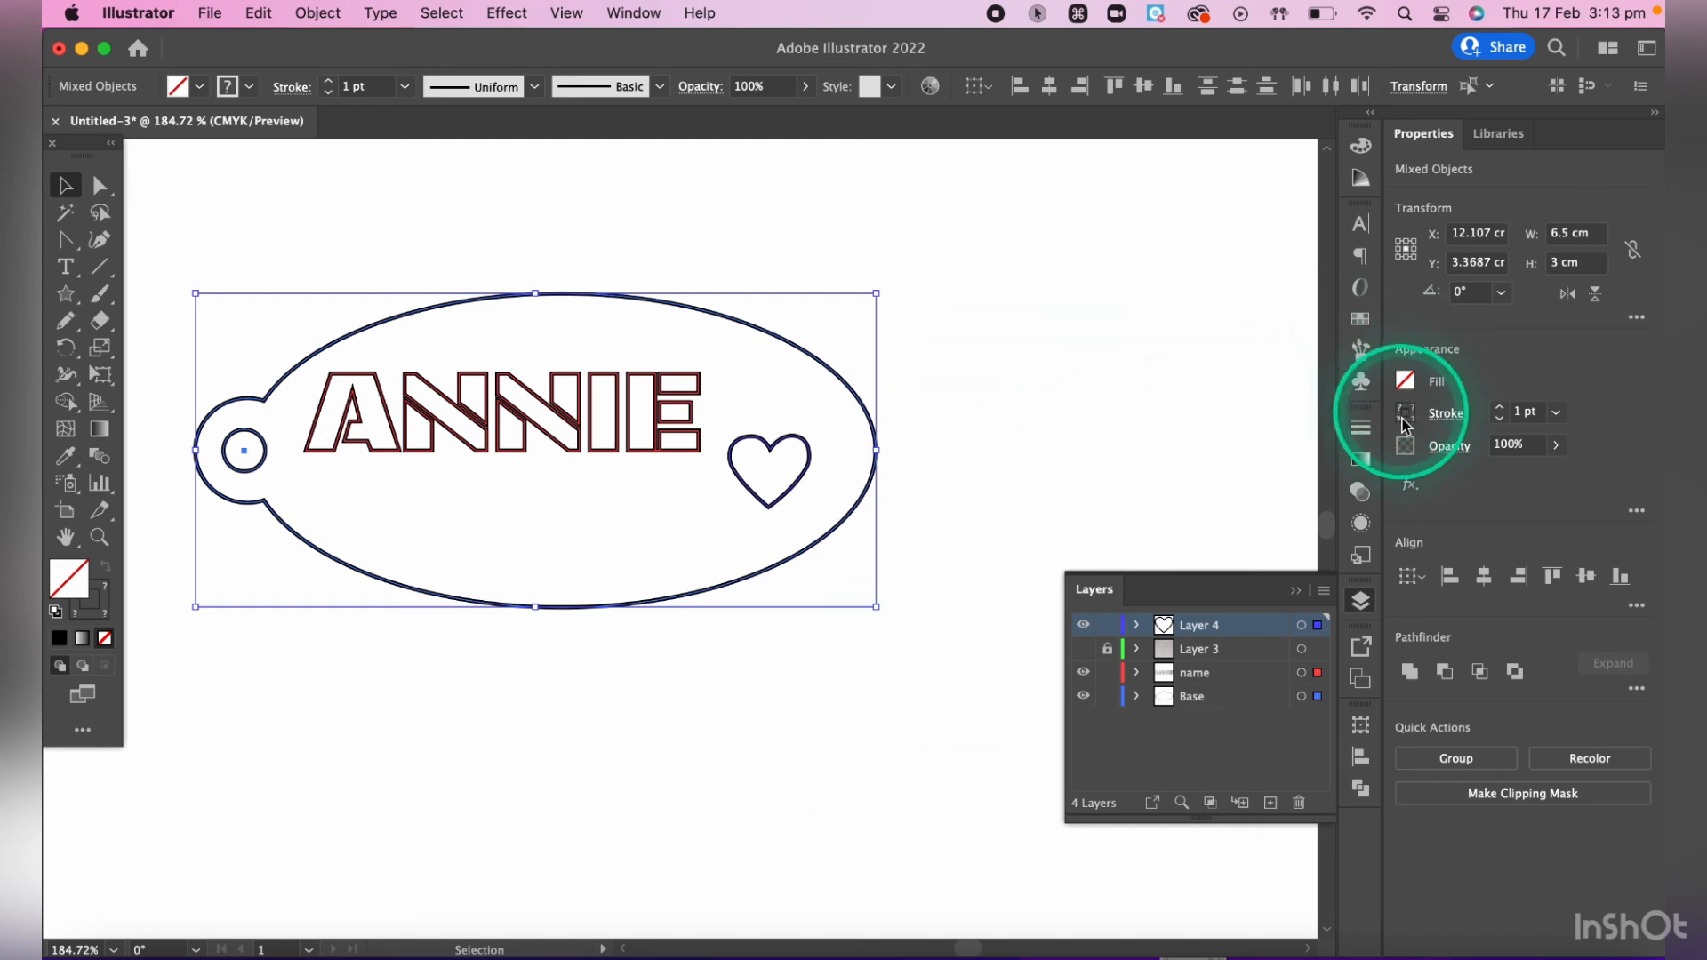
{"action": "left_click", "coordinate": [1369, 434]}
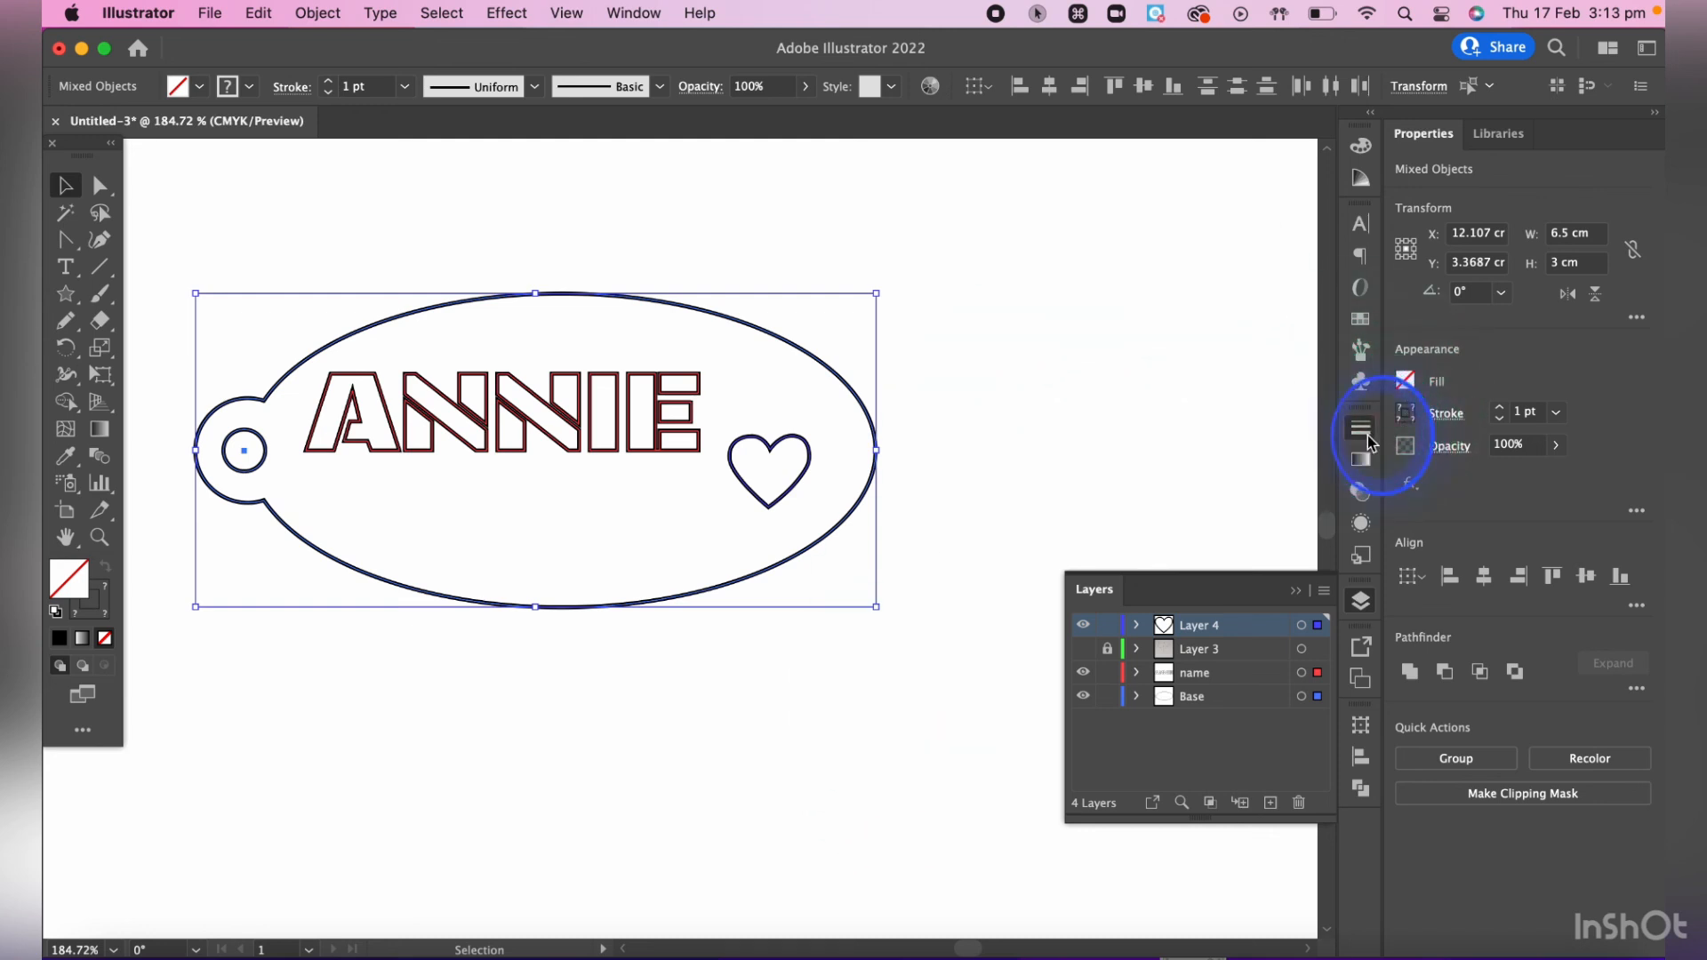
{"action": "left_click", "coordinate": [1192, 454]}
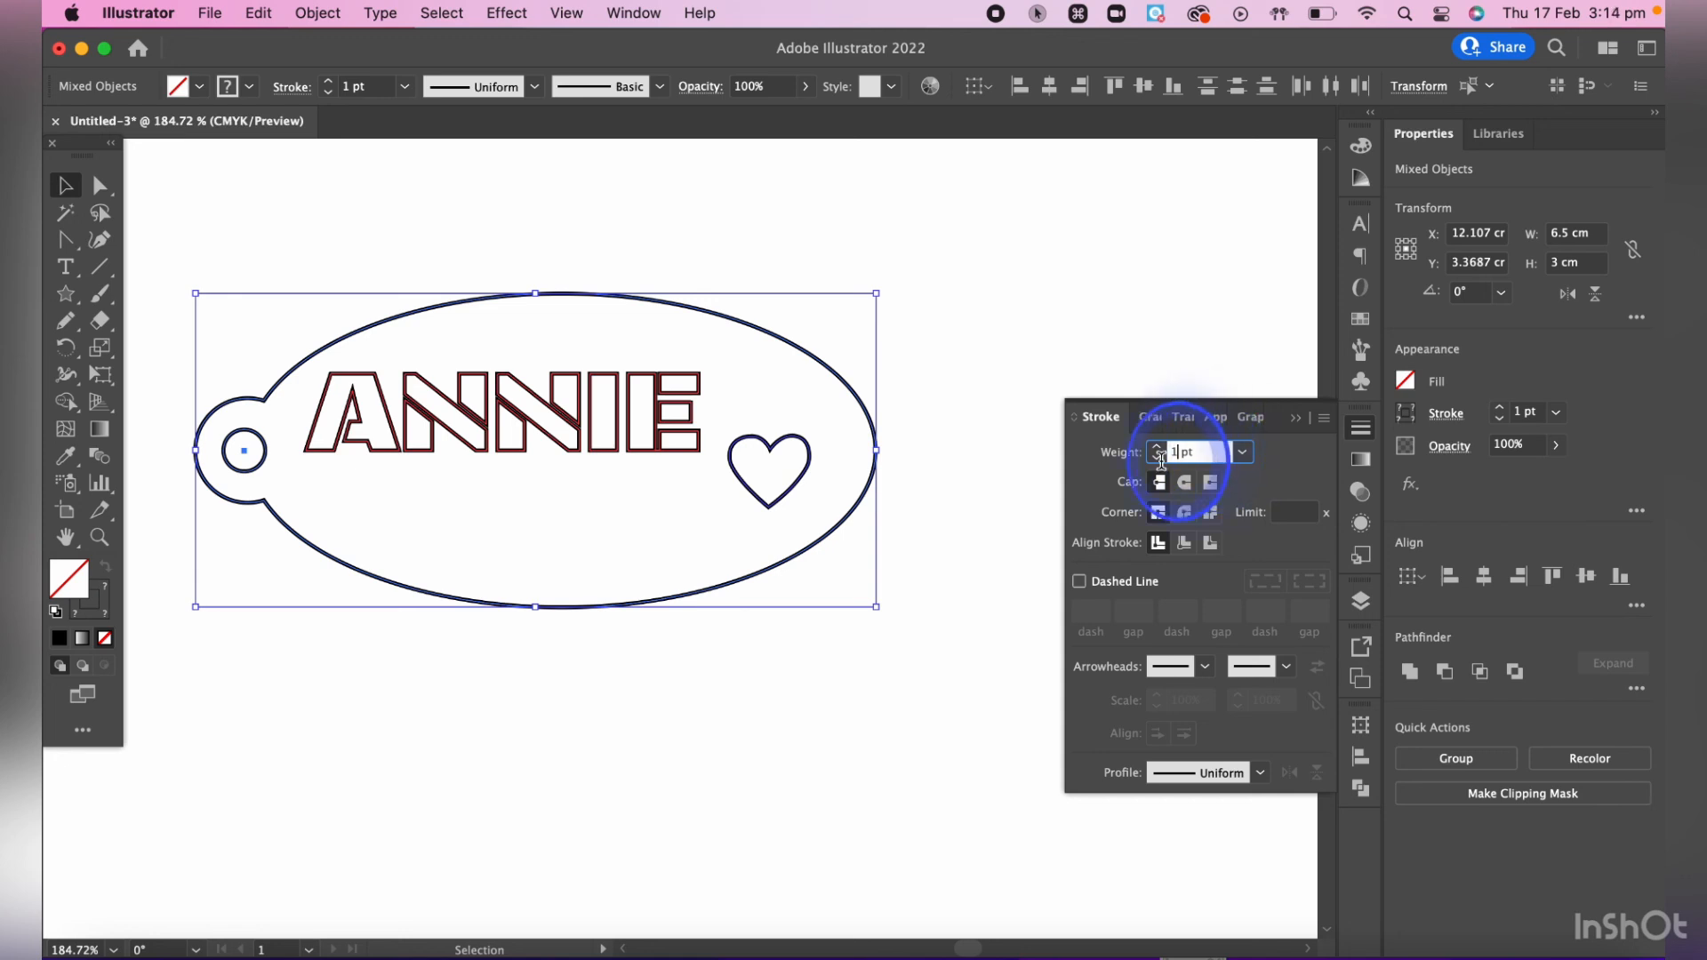
{"action": "triple_click", "coordinate": [1170, 455]}
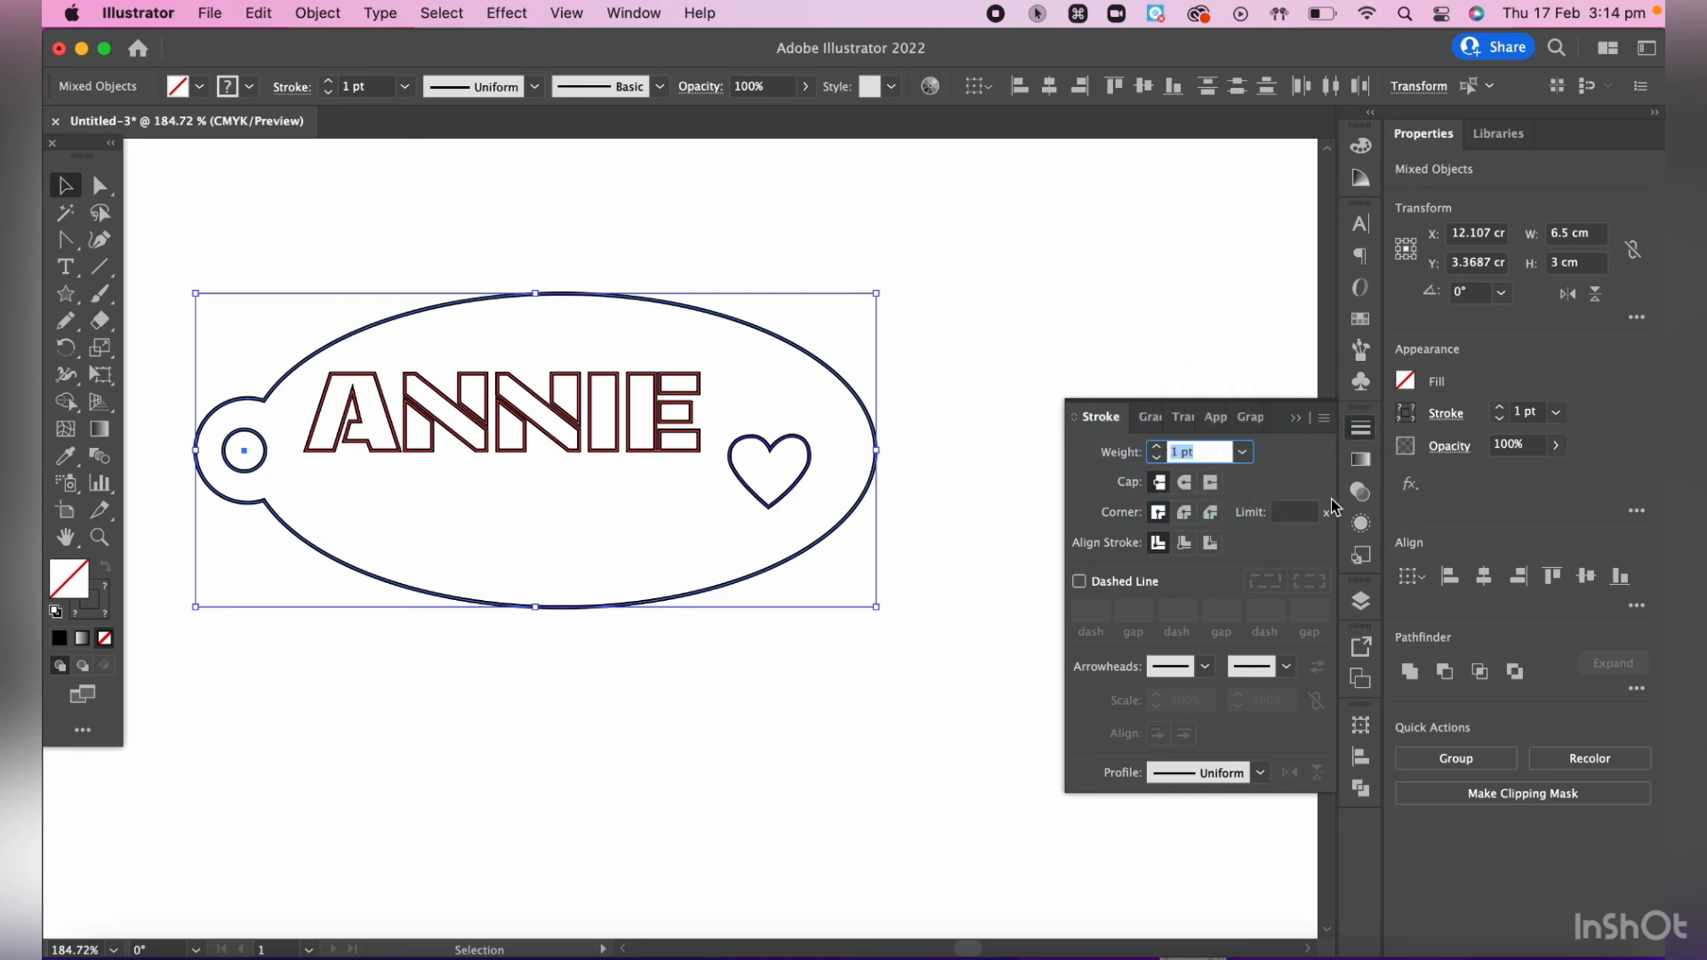
{"action": "type", "text": "."}
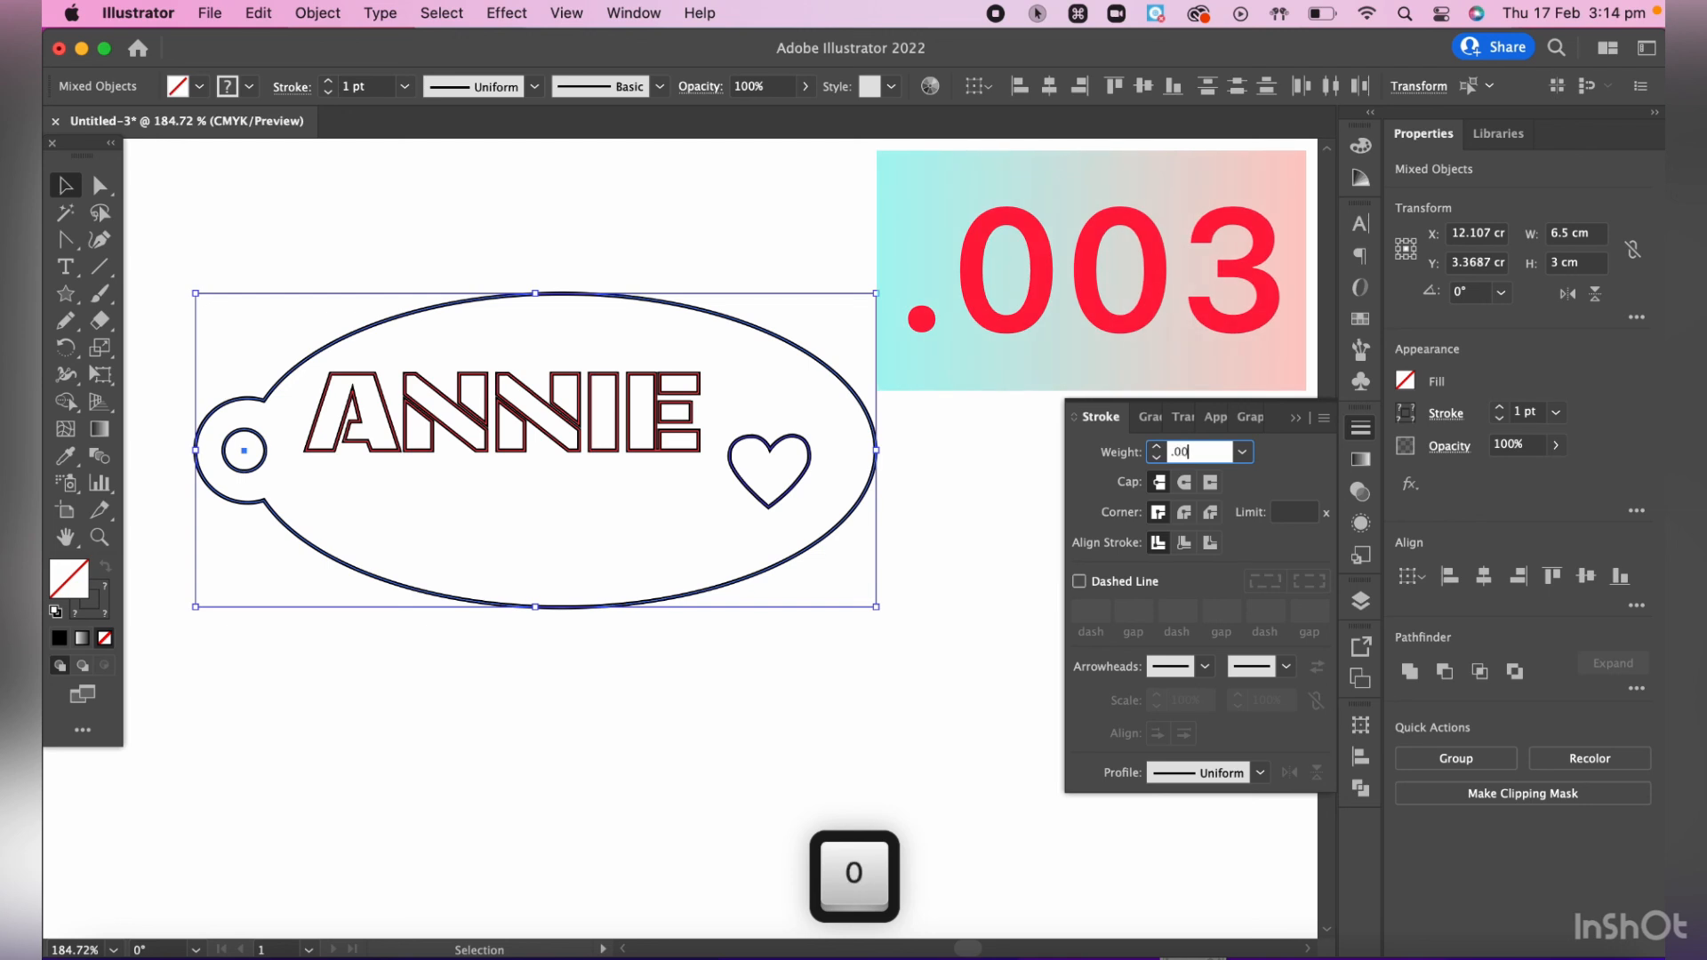
{"action": "type", "text": "003"}
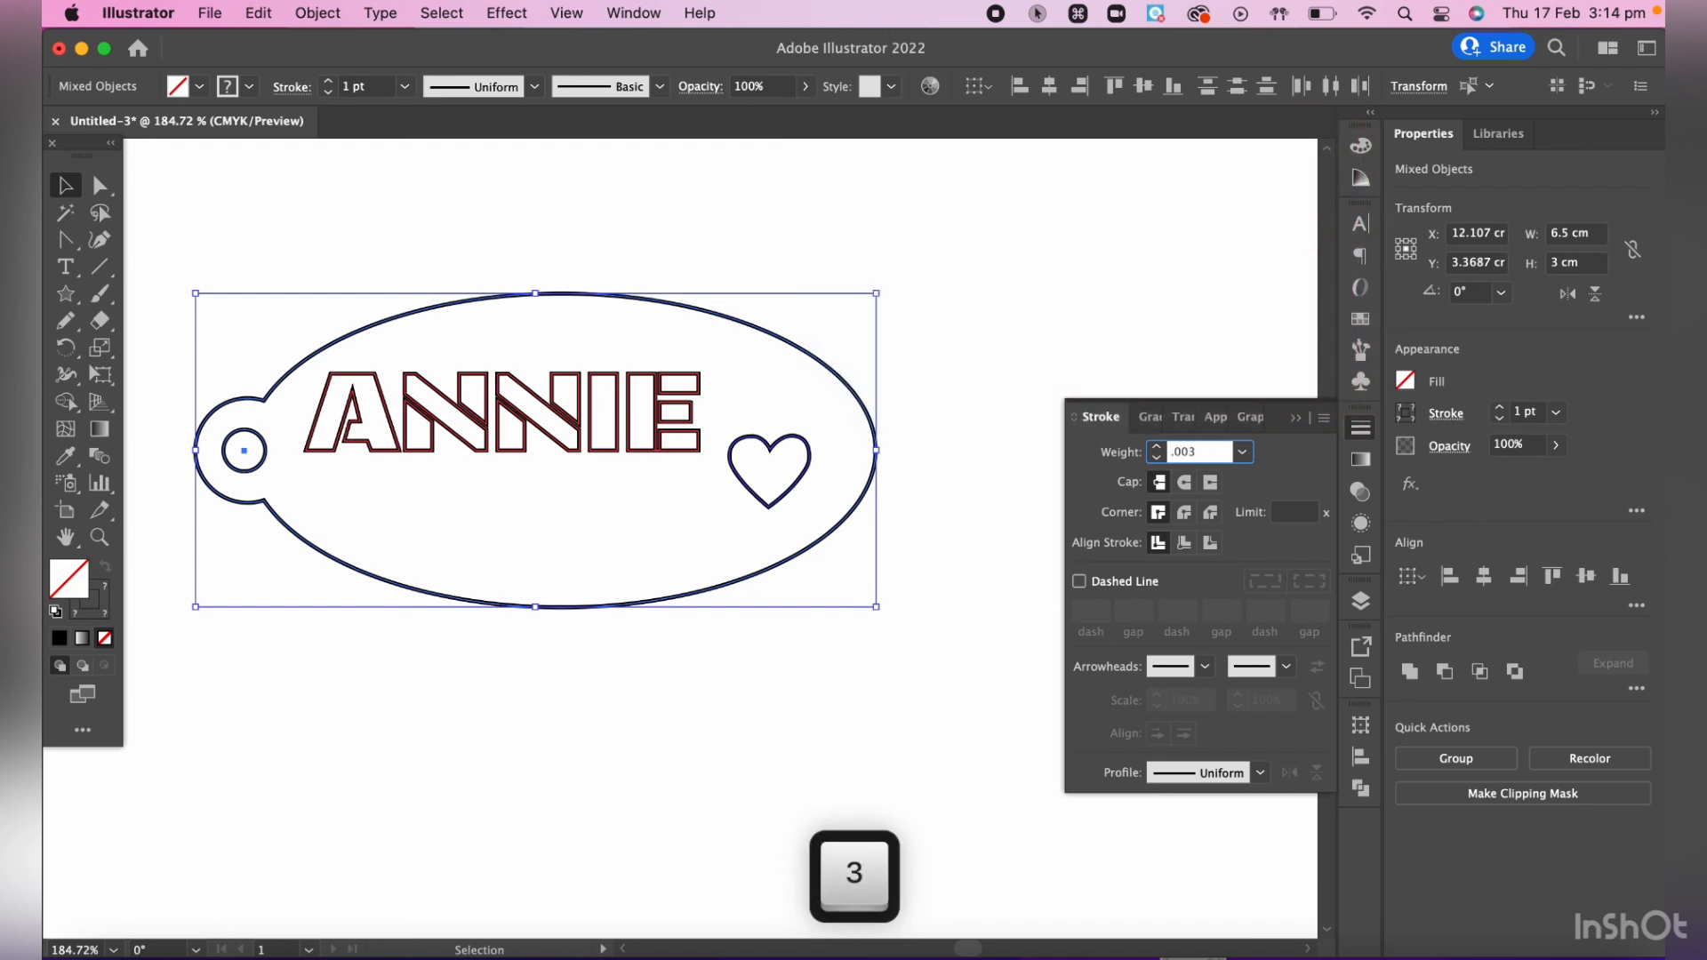
{"action": "key", "text": "Return"}
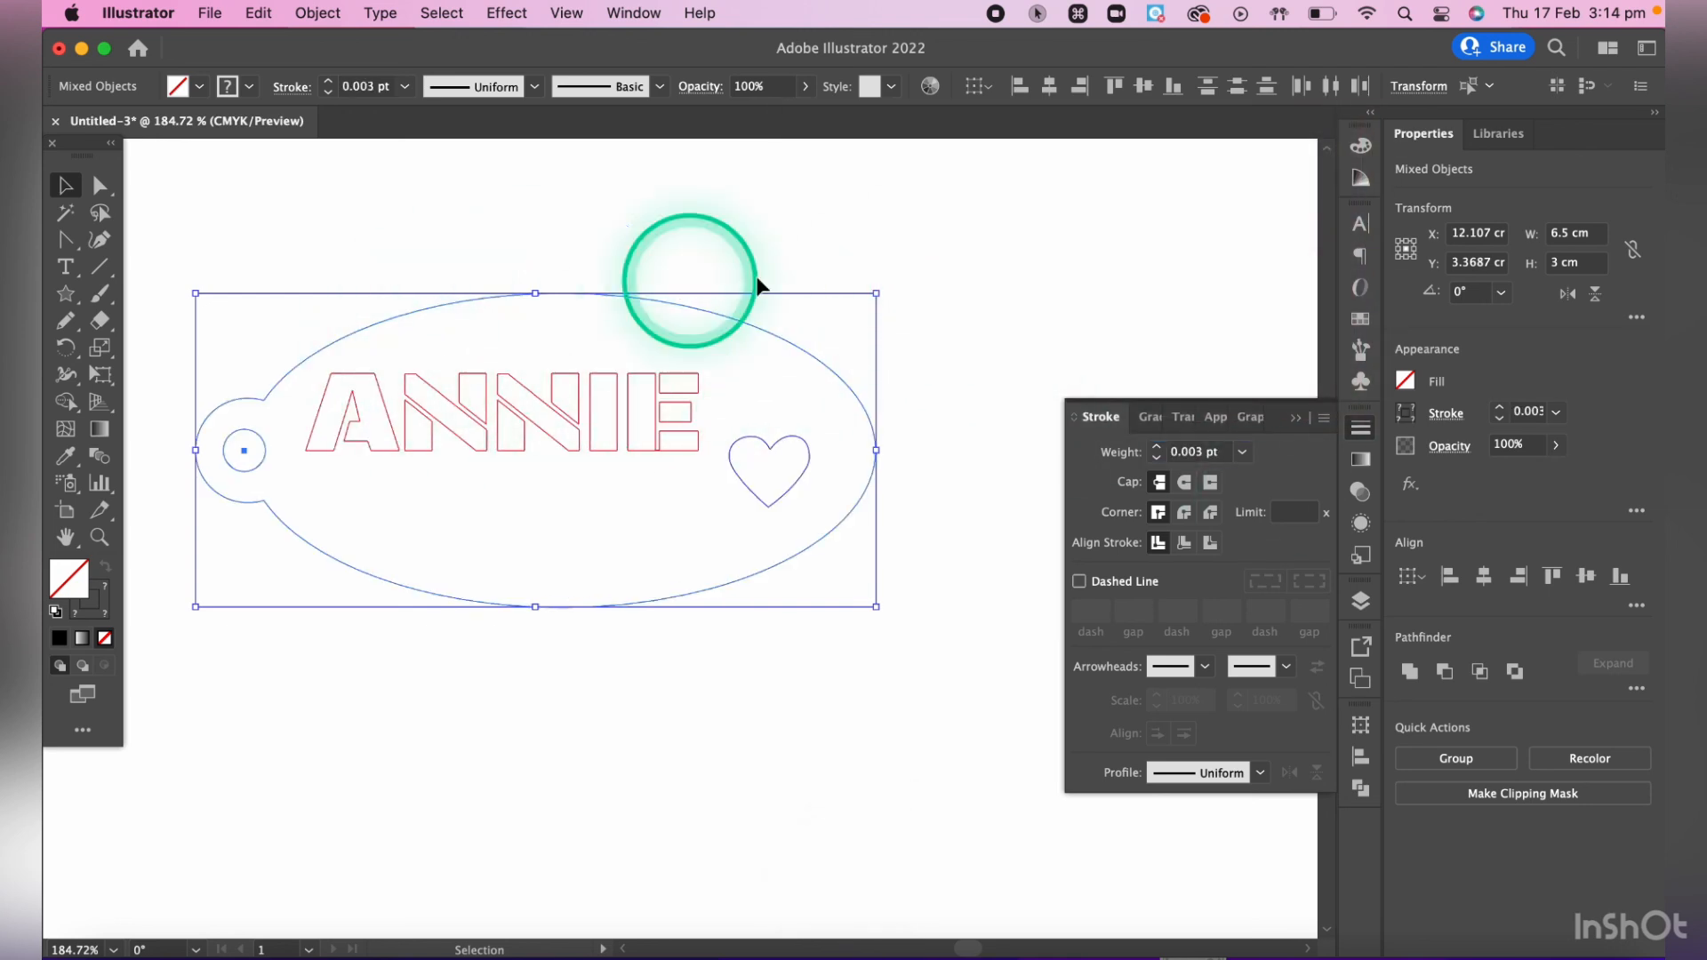
{"action": "left_click", "coordinate": [941, 379]}
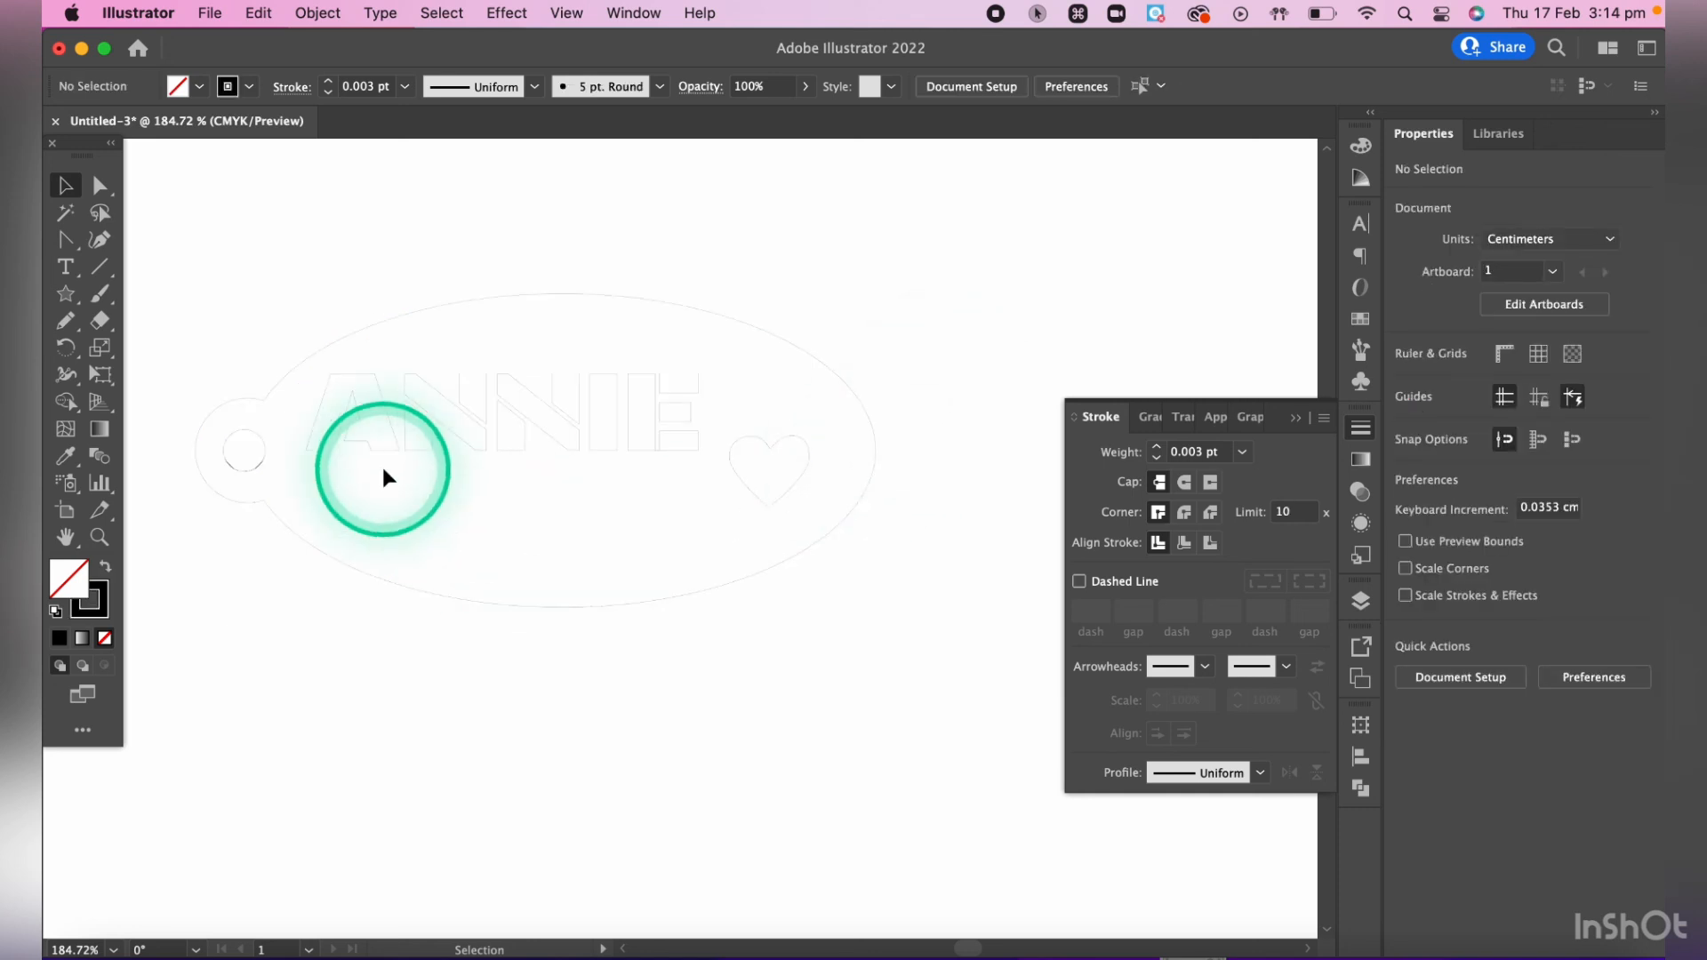
{"action": "scroll", "coordinate": [427, 467], "scroll_direction": "up", "scroll_amount": 5}
{"action": "scroll", "coordinate": [427, 469], "scroll_direction": "up", "scroll_amount": 1}
{"action": "scroll", "coordinate": [427, 469], "scroll_direction": "left", "scroll_amount": 5}
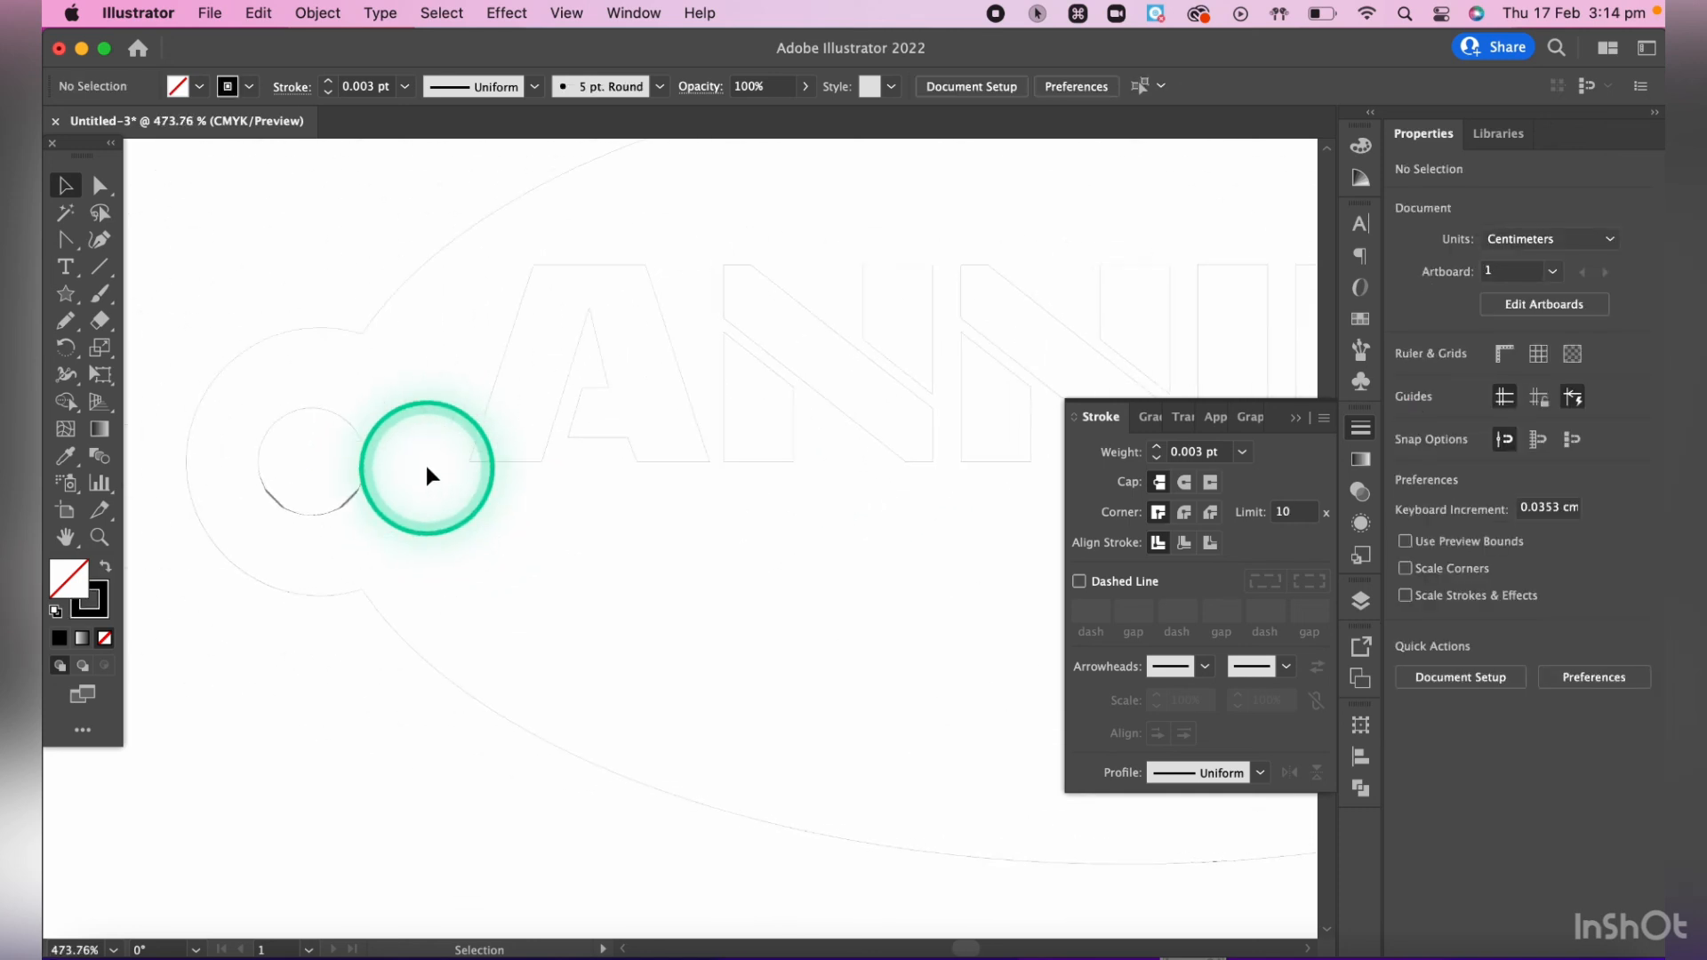
{"action": "scroll", "coordinate": [519, 628], "scroll_direction": "down", "scroll_amount": 5}
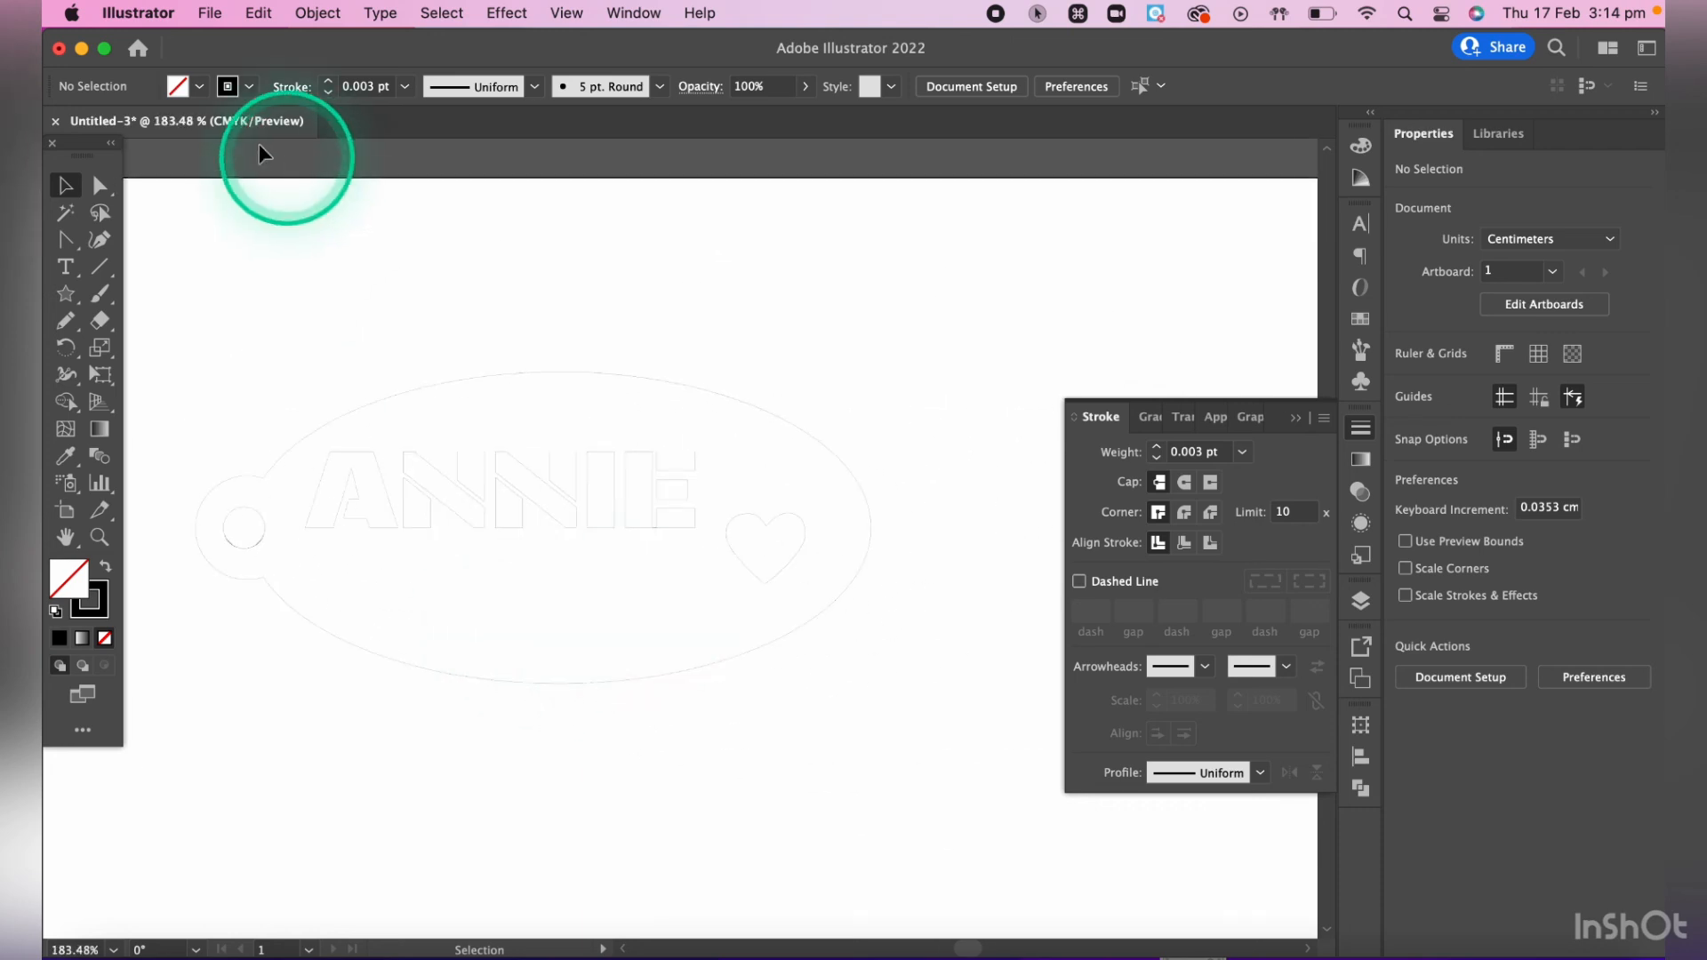
- Start saving the document on the computer, with the file name made of the student's full name followed by DT 8E 2022
{"action": "left_click", "coordinate": [205, 11]}
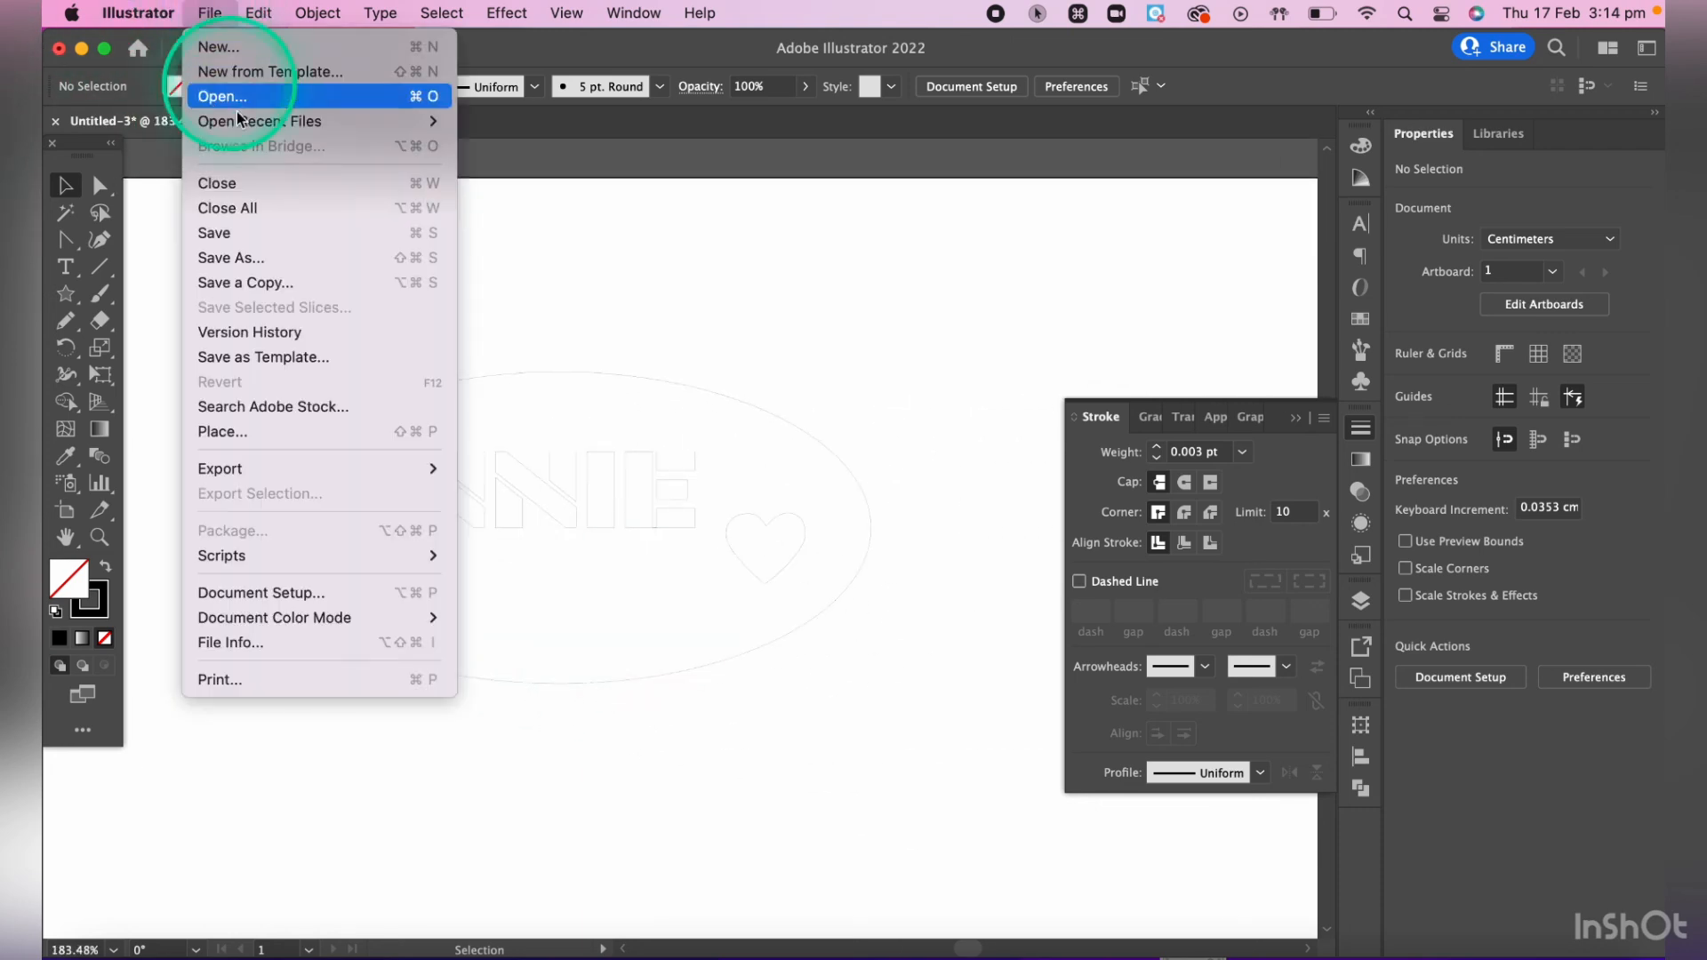
{"action": "left_click", "coordinate": [254, 252]}
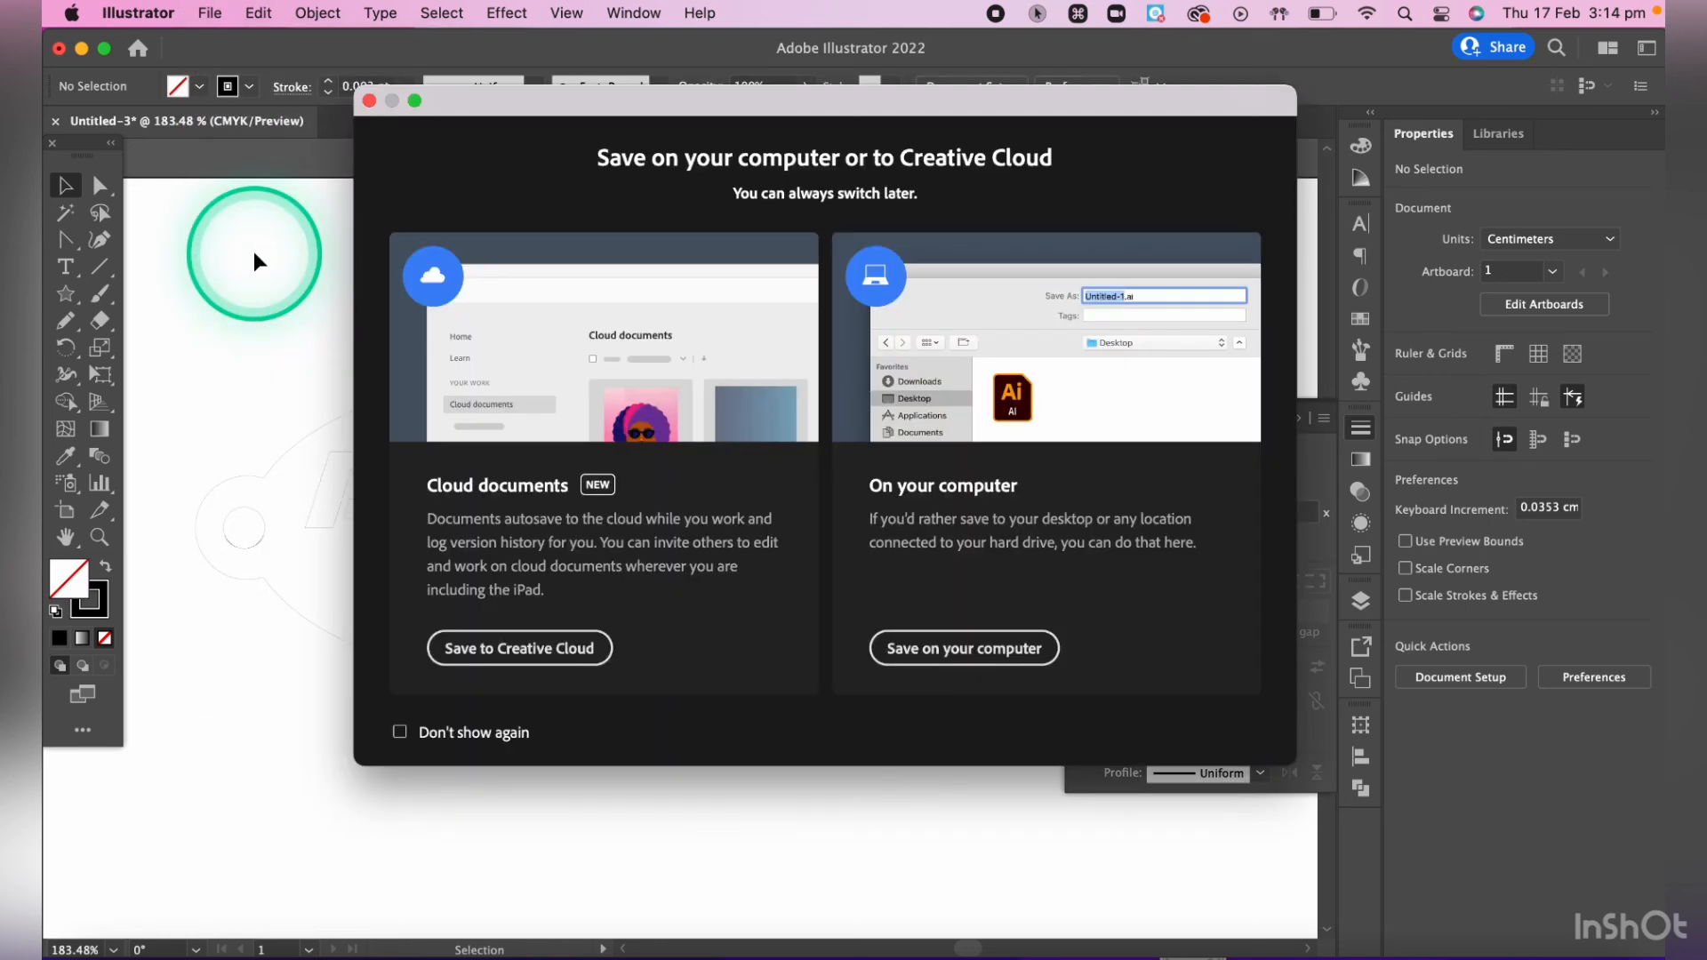
{"action": "left_click", "coordinate": [948, 662]}
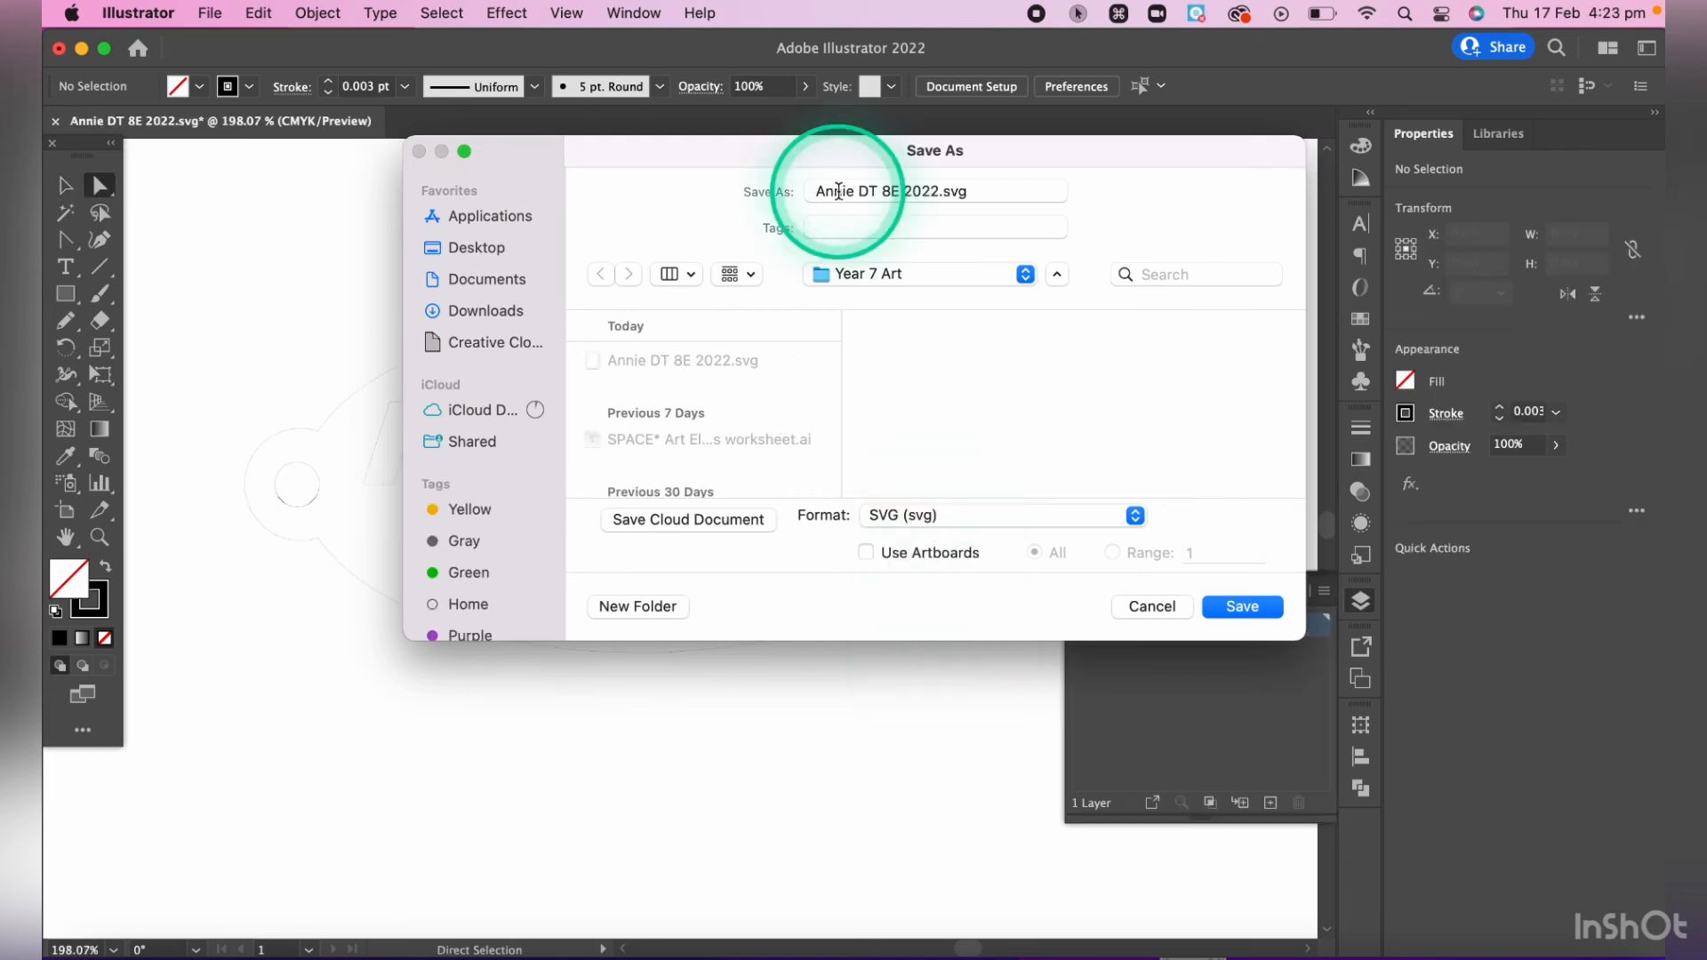
{"action": "left_click", "coordinate": [856, 190]}
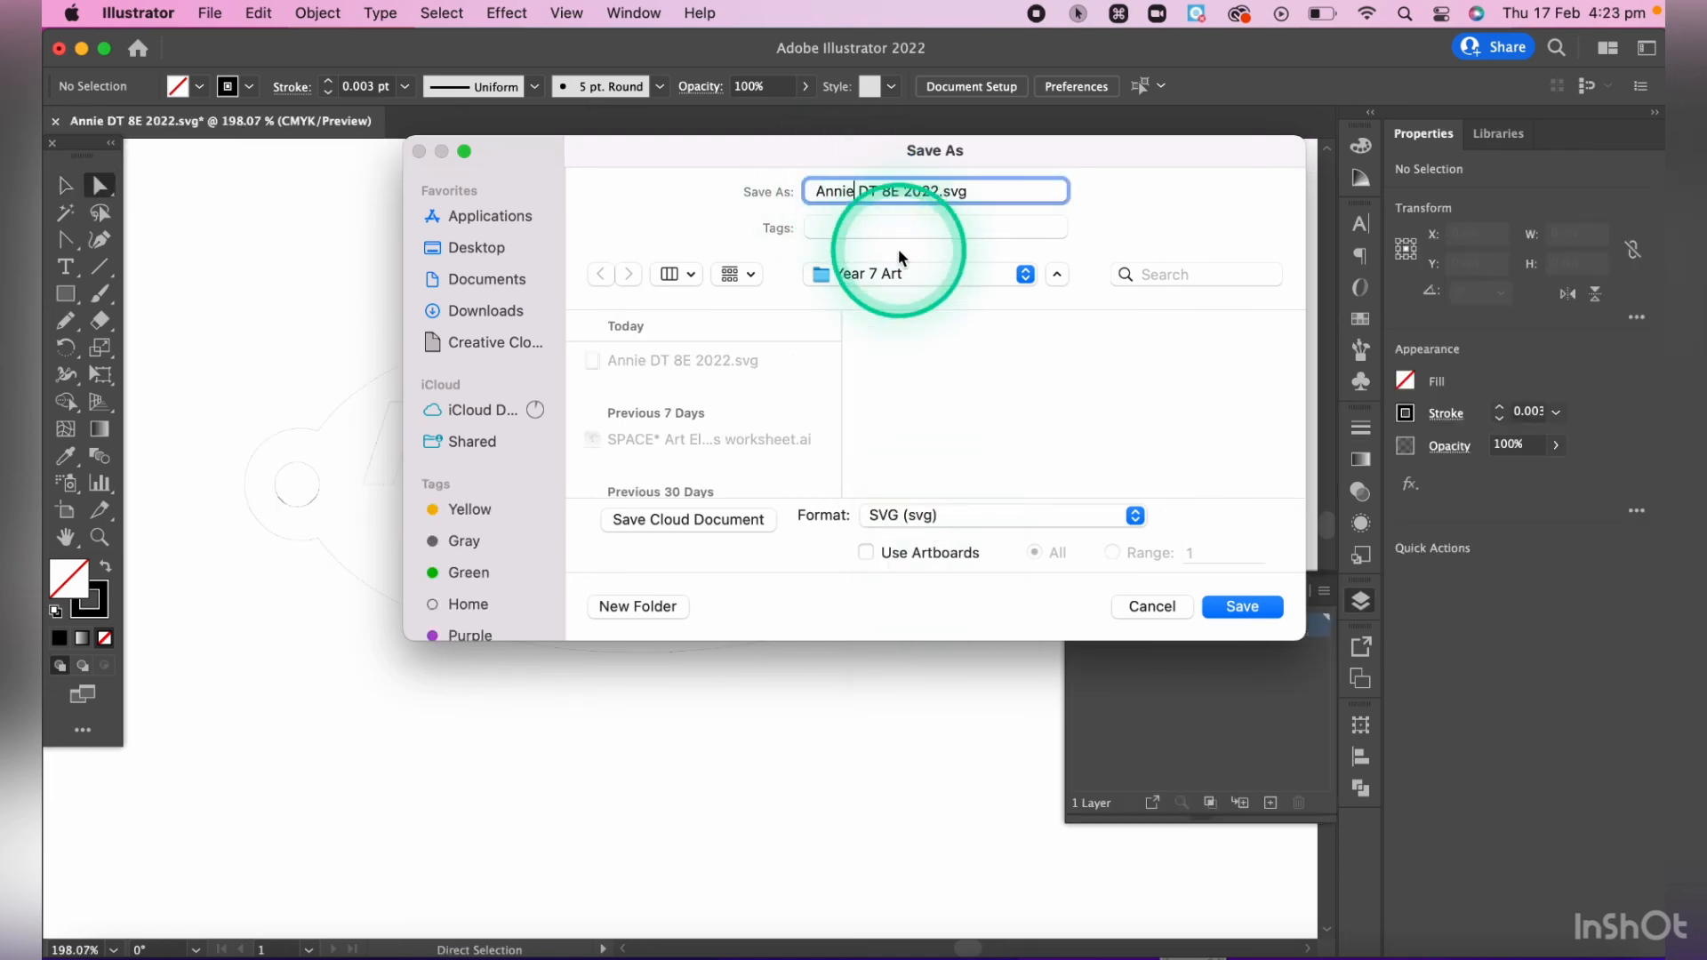
{"action": "type", "text": "Bebnowk"}
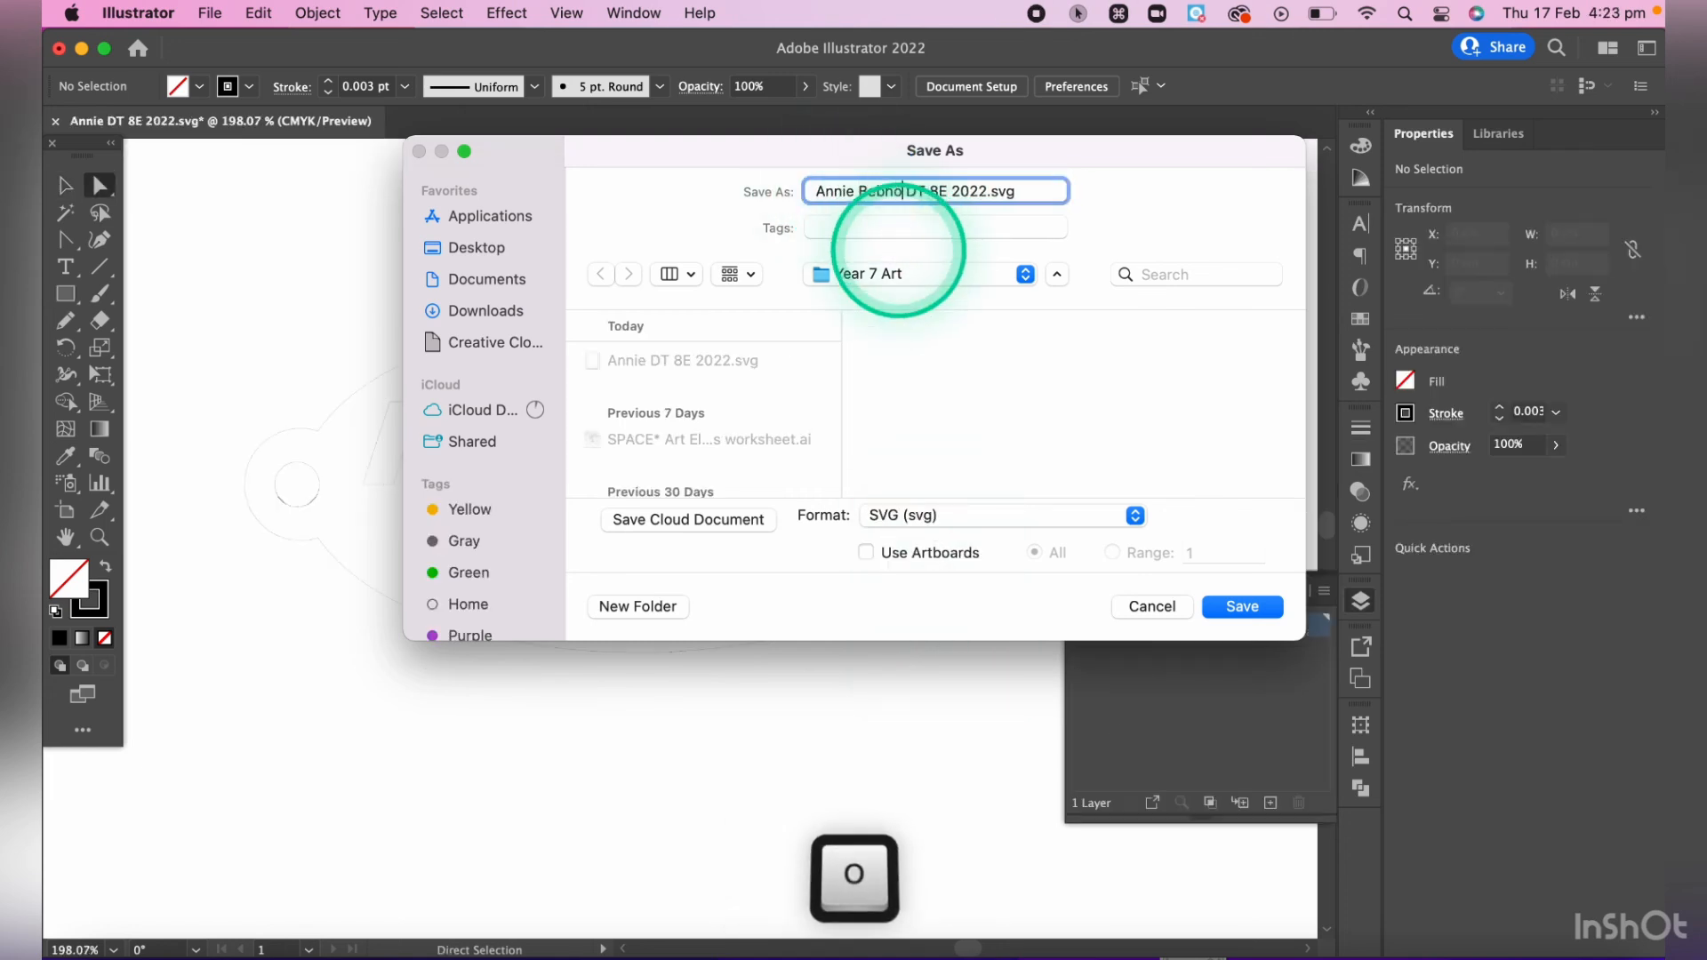
{"action": "type", "text": "ki"}
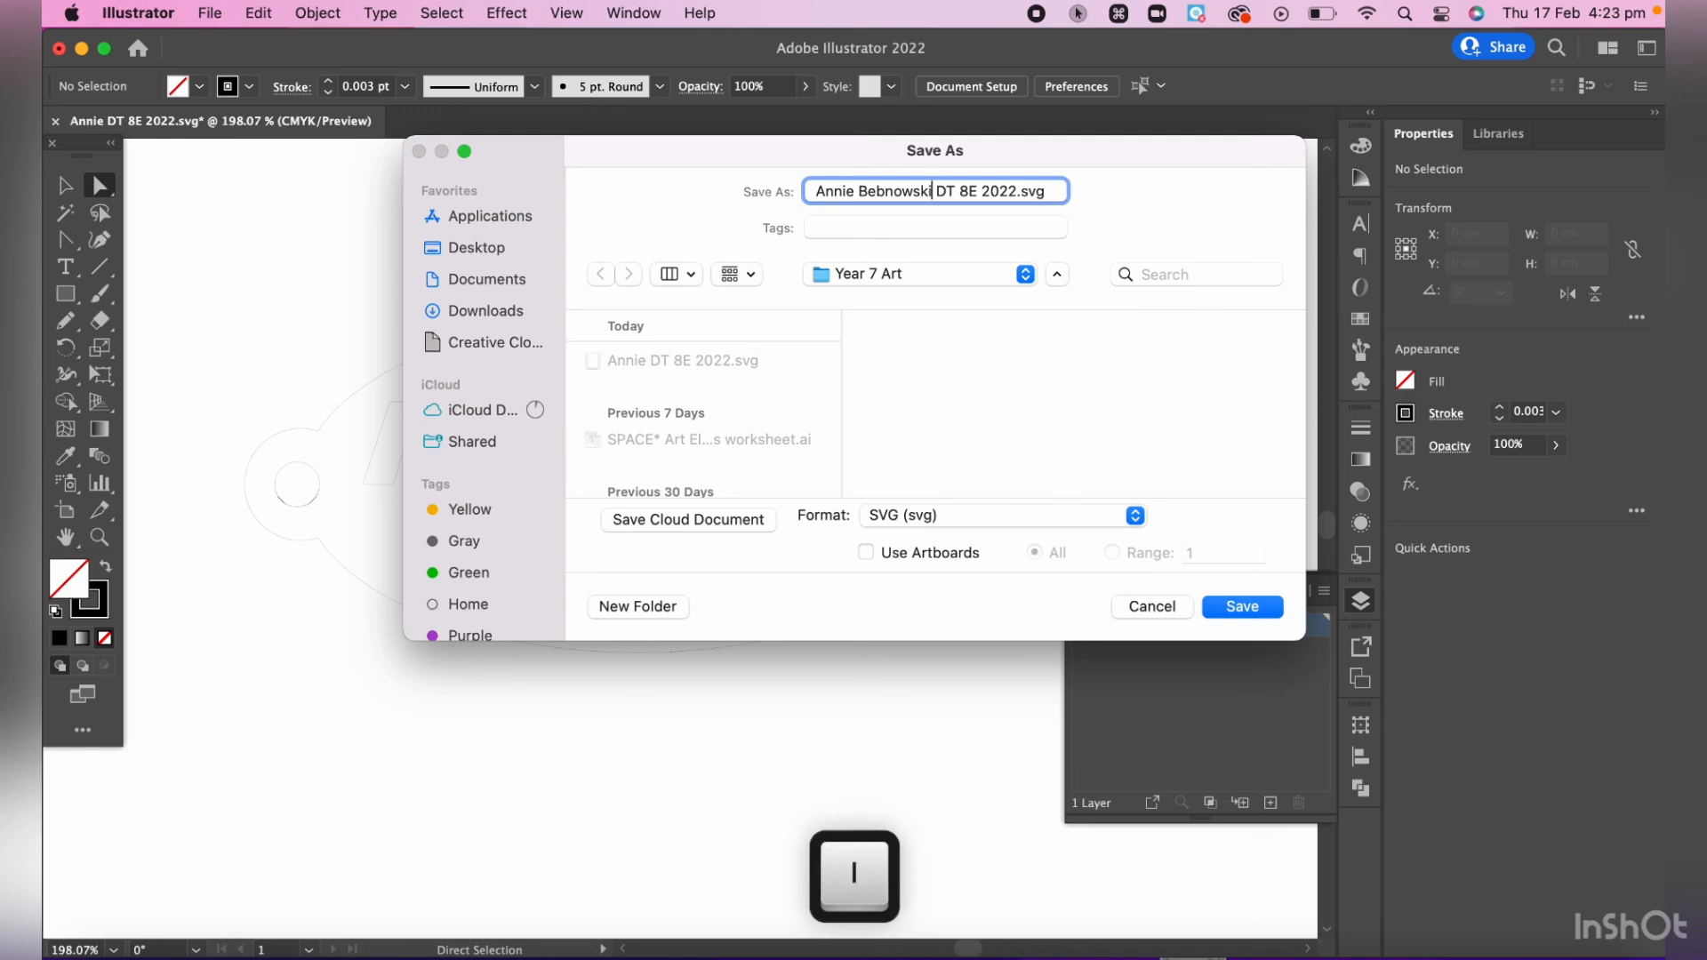
{"action": "left_click", "coordinate": [967, 196]}
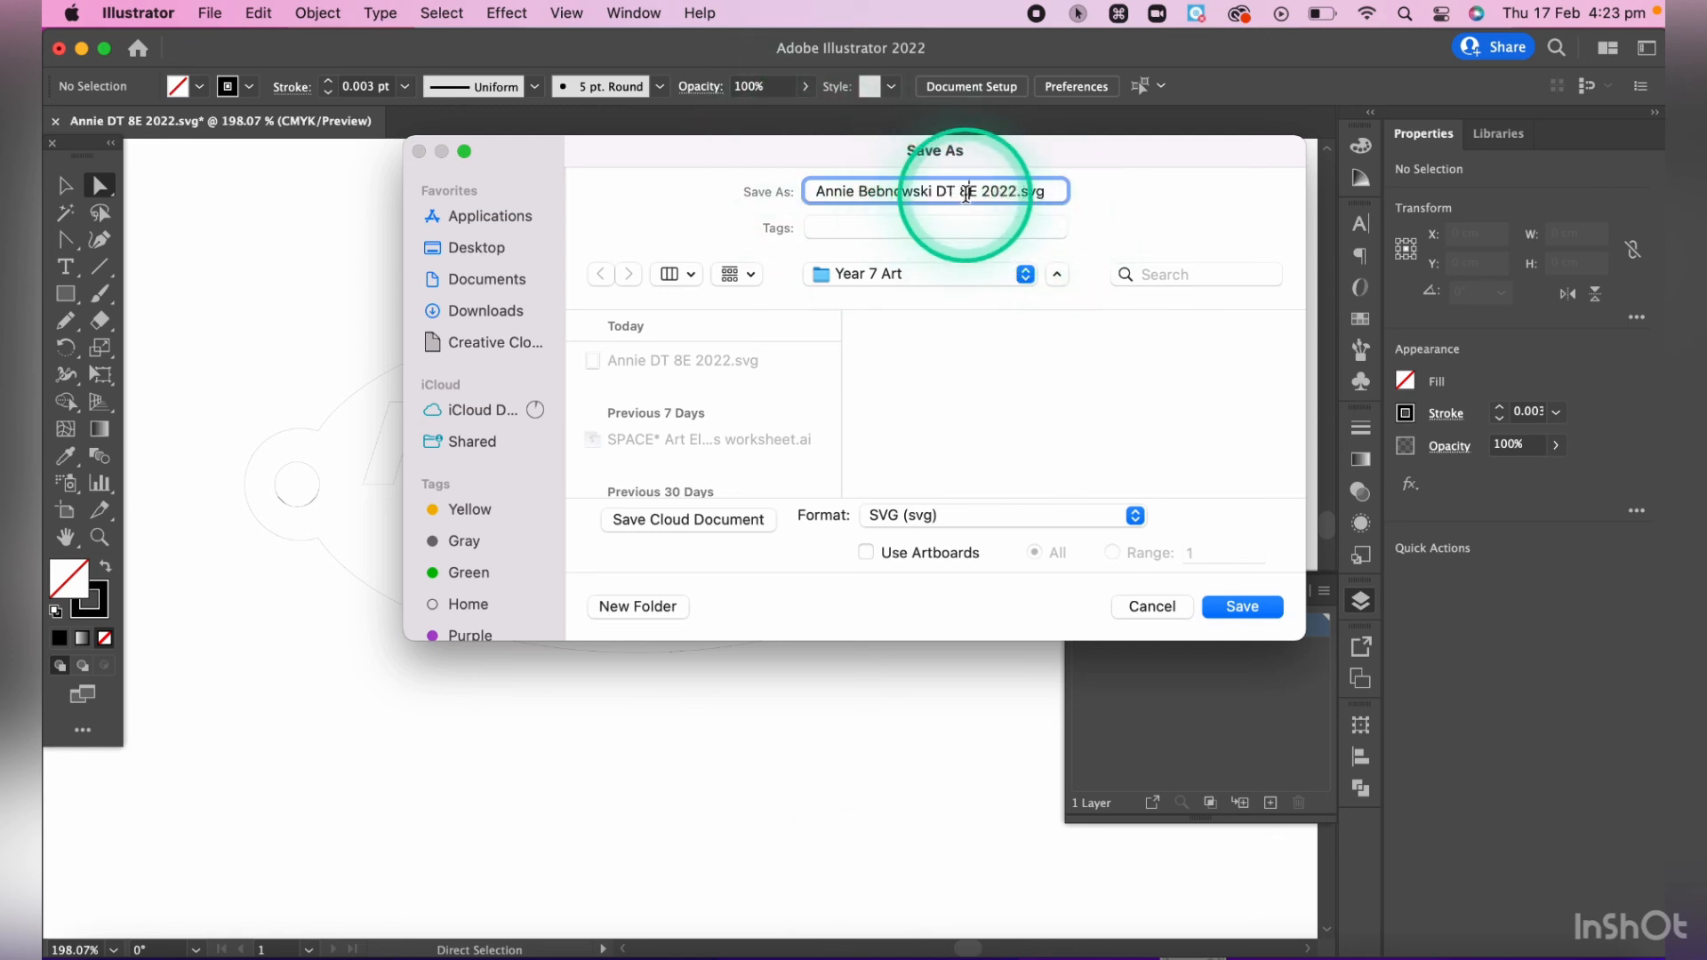
{"action": "left_click_drag", "start_coordinate": [968, 193], "coordinate": [982, 193]}
{"action": "left_click", "coordinate": [992, 194]}
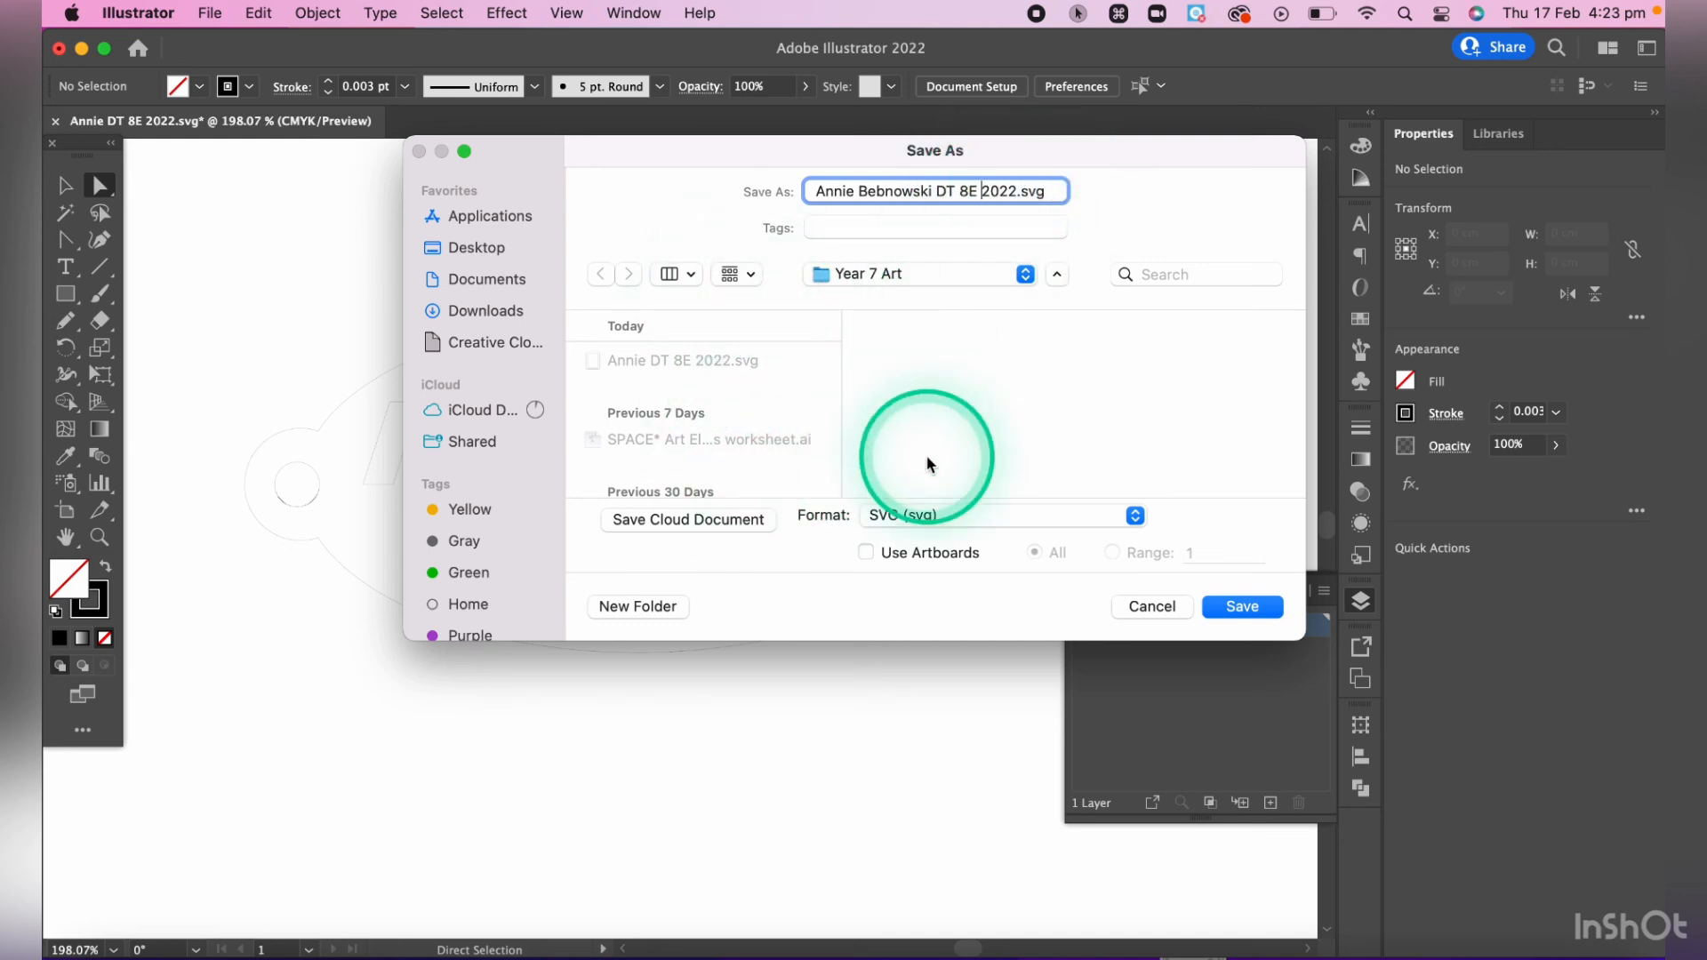
- Save the file in Adobe Illustrator (ai) format in the Year 7 Art folder, accepting the Illustrator 2020 options
{"action": "left_click", "coordinate": [978, 514]}
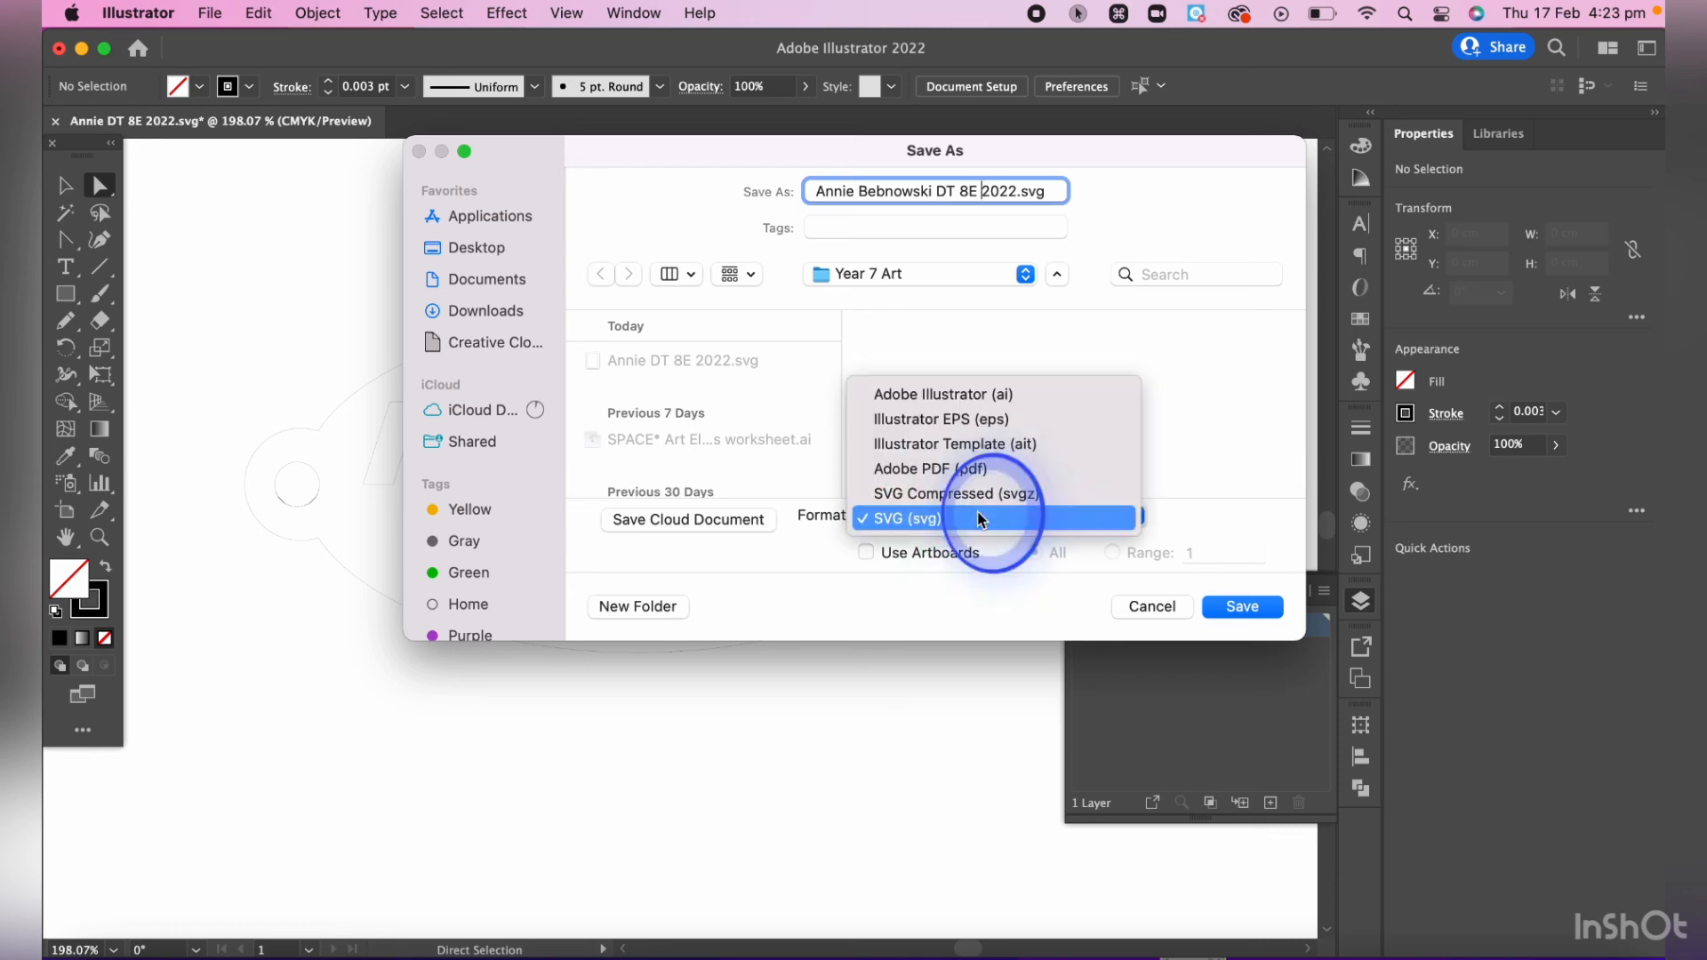
{"action": "left_click", "coordinate": [1006, 400]}
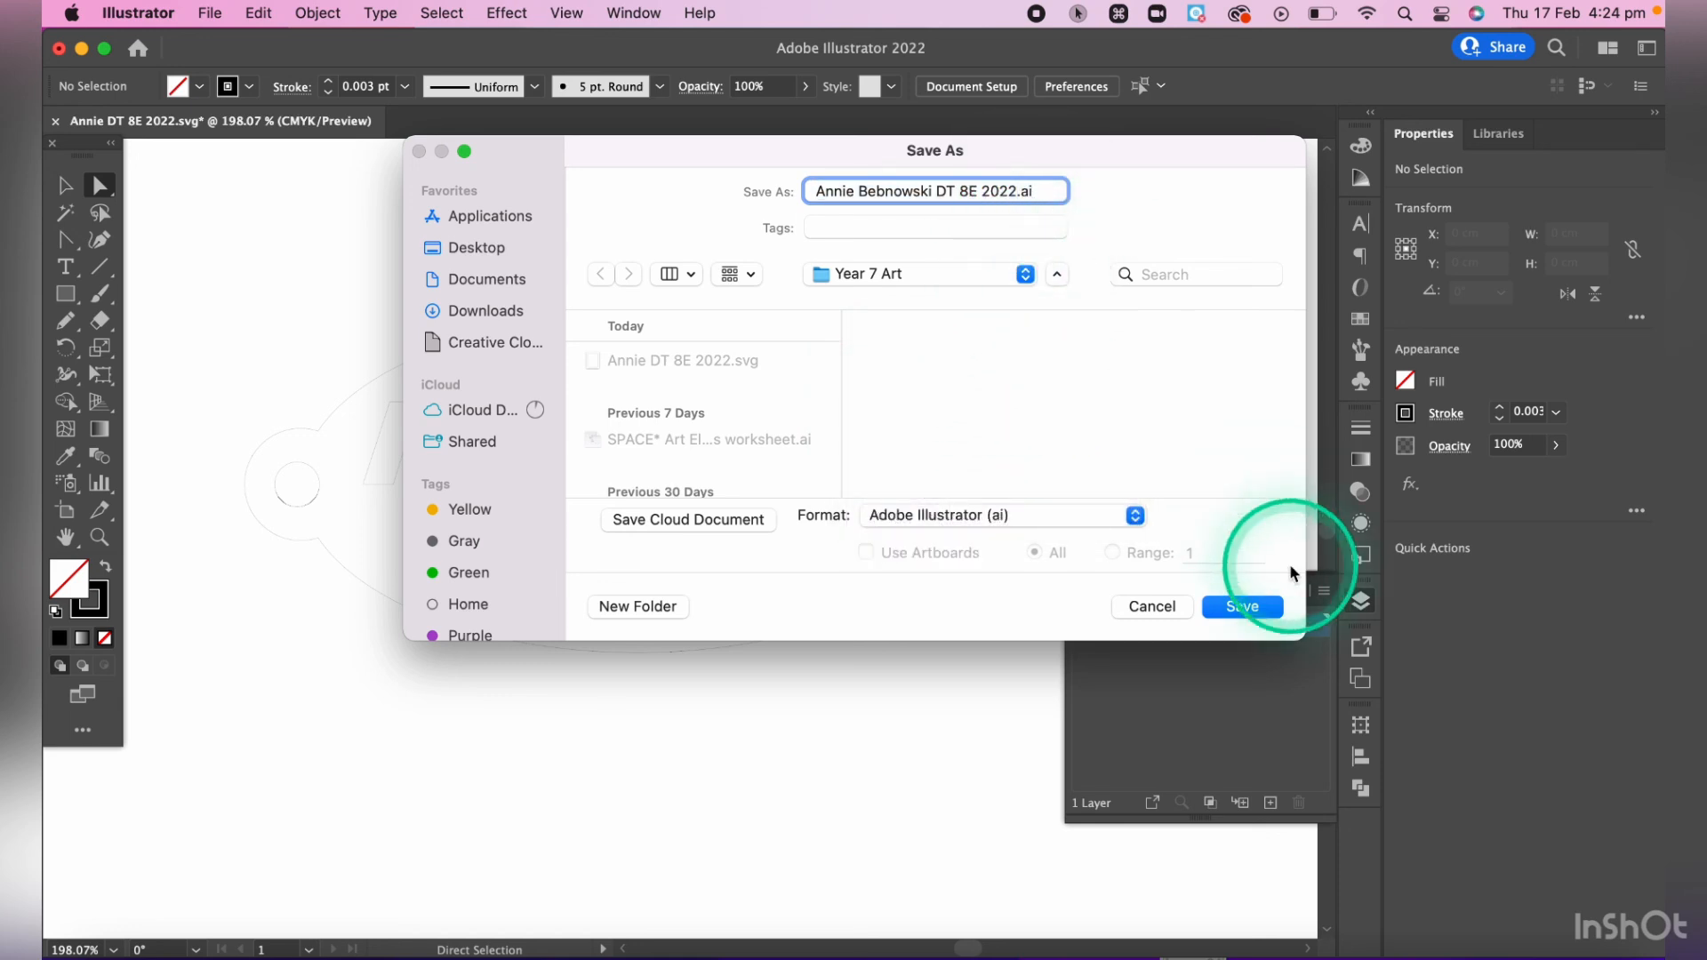
{"action": "left_click", "coordinate": [1242, 606]}
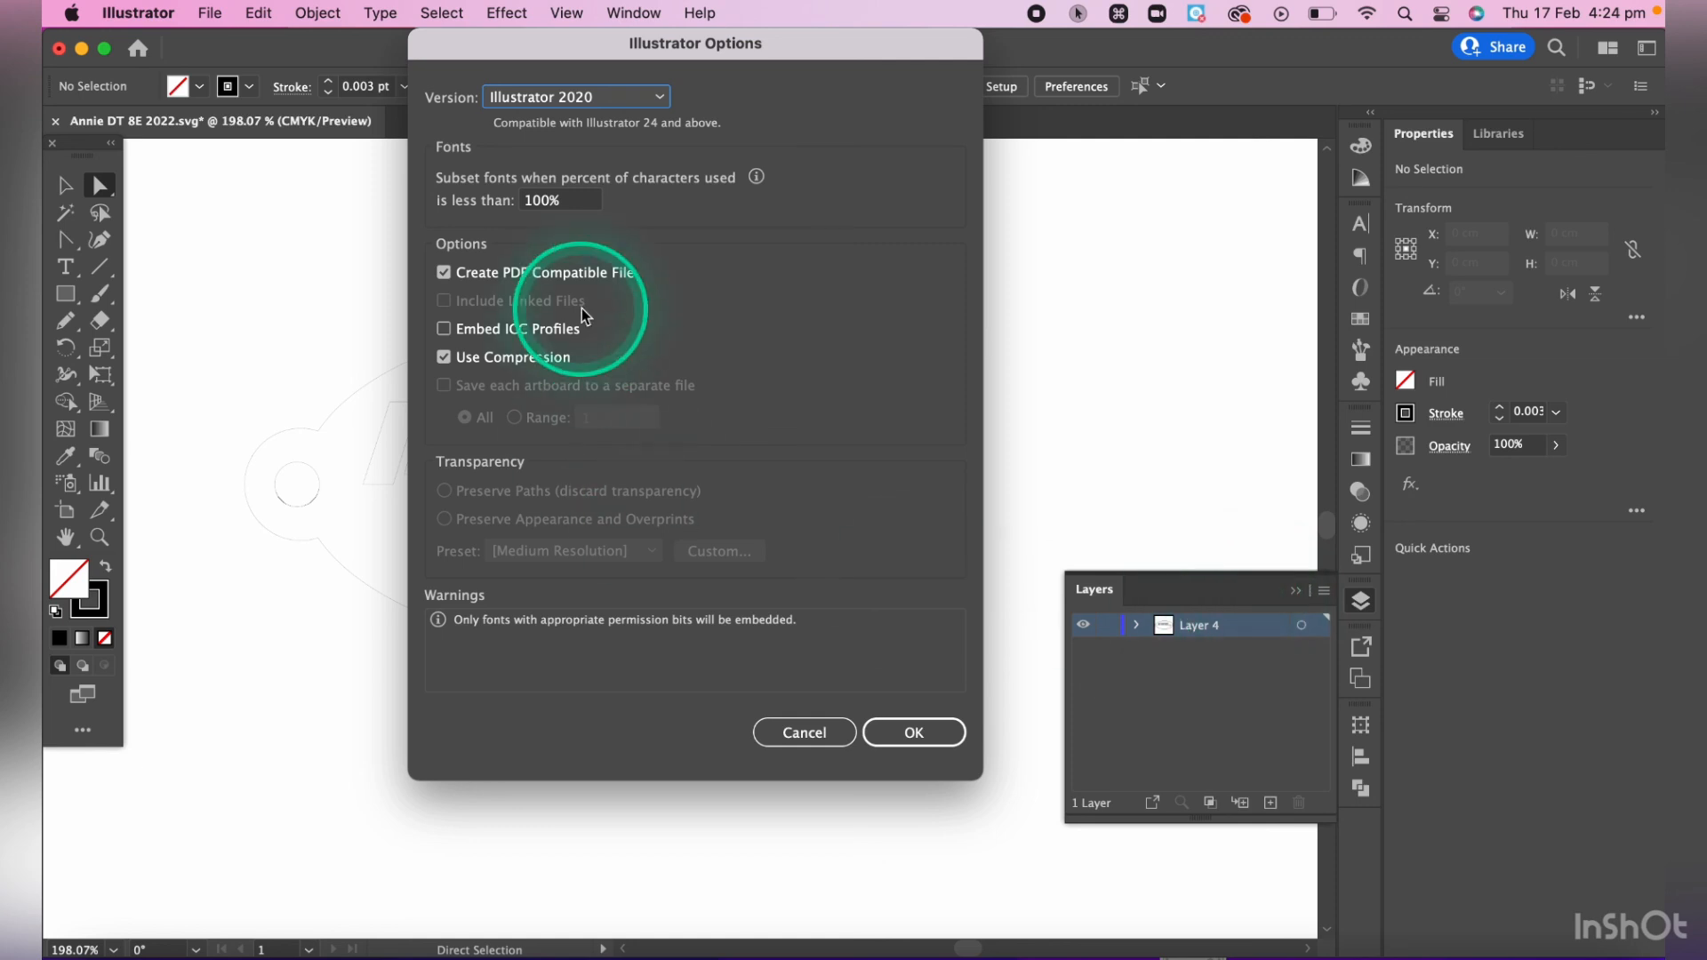
{"action": "left_click", "coordinate": [939, 738]}
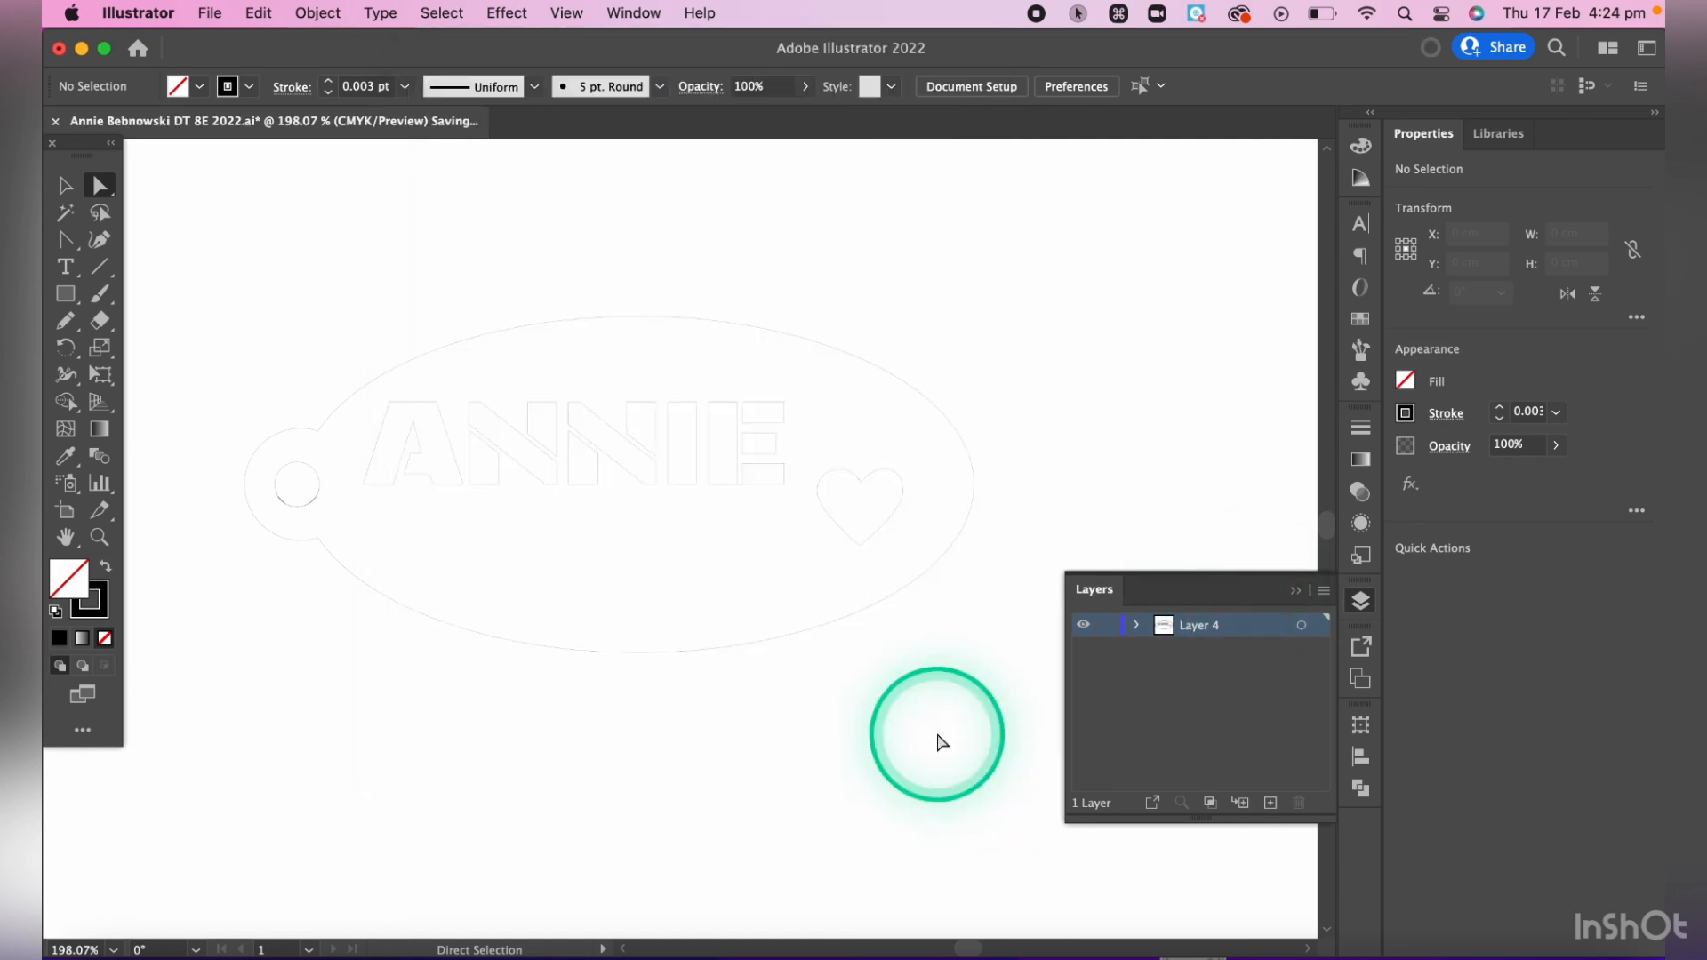